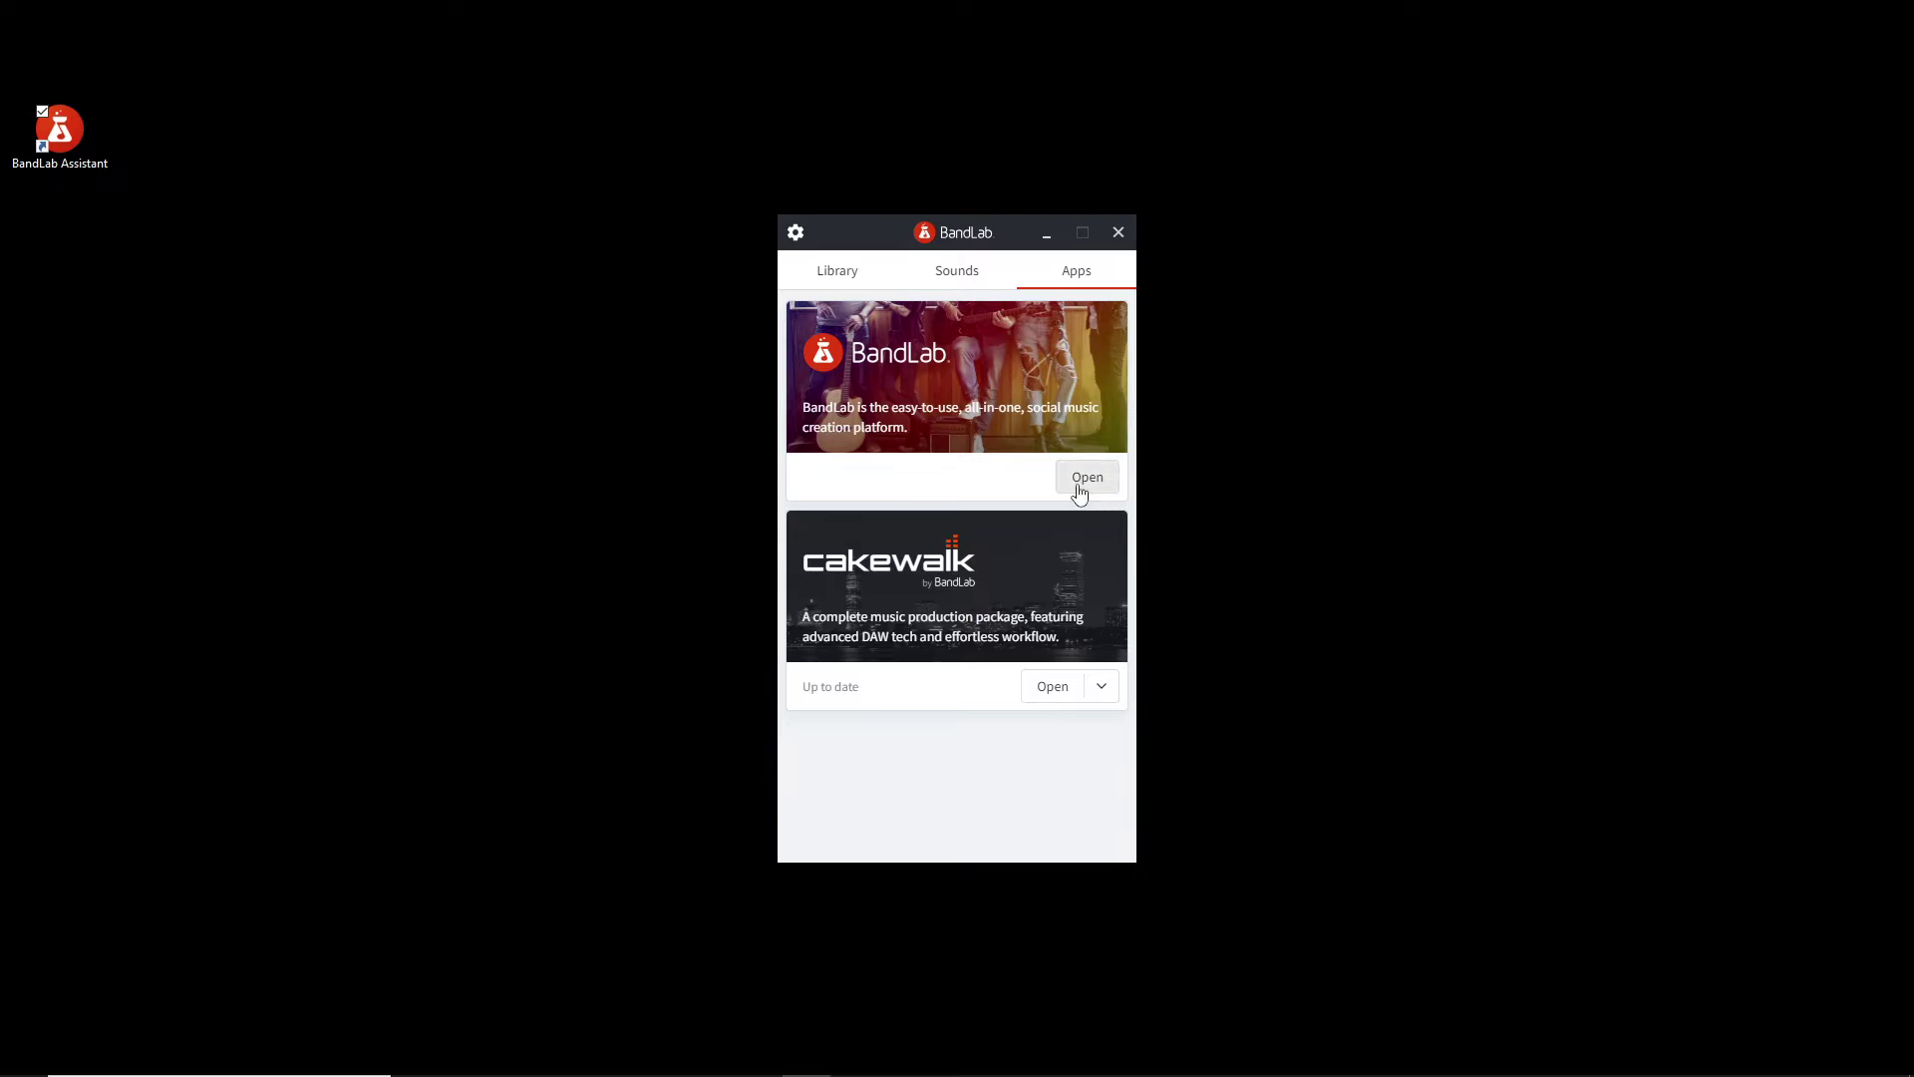
Step: Open BandLab's Mix Editor and start a new project with an Instruments track
click(1092, 485)
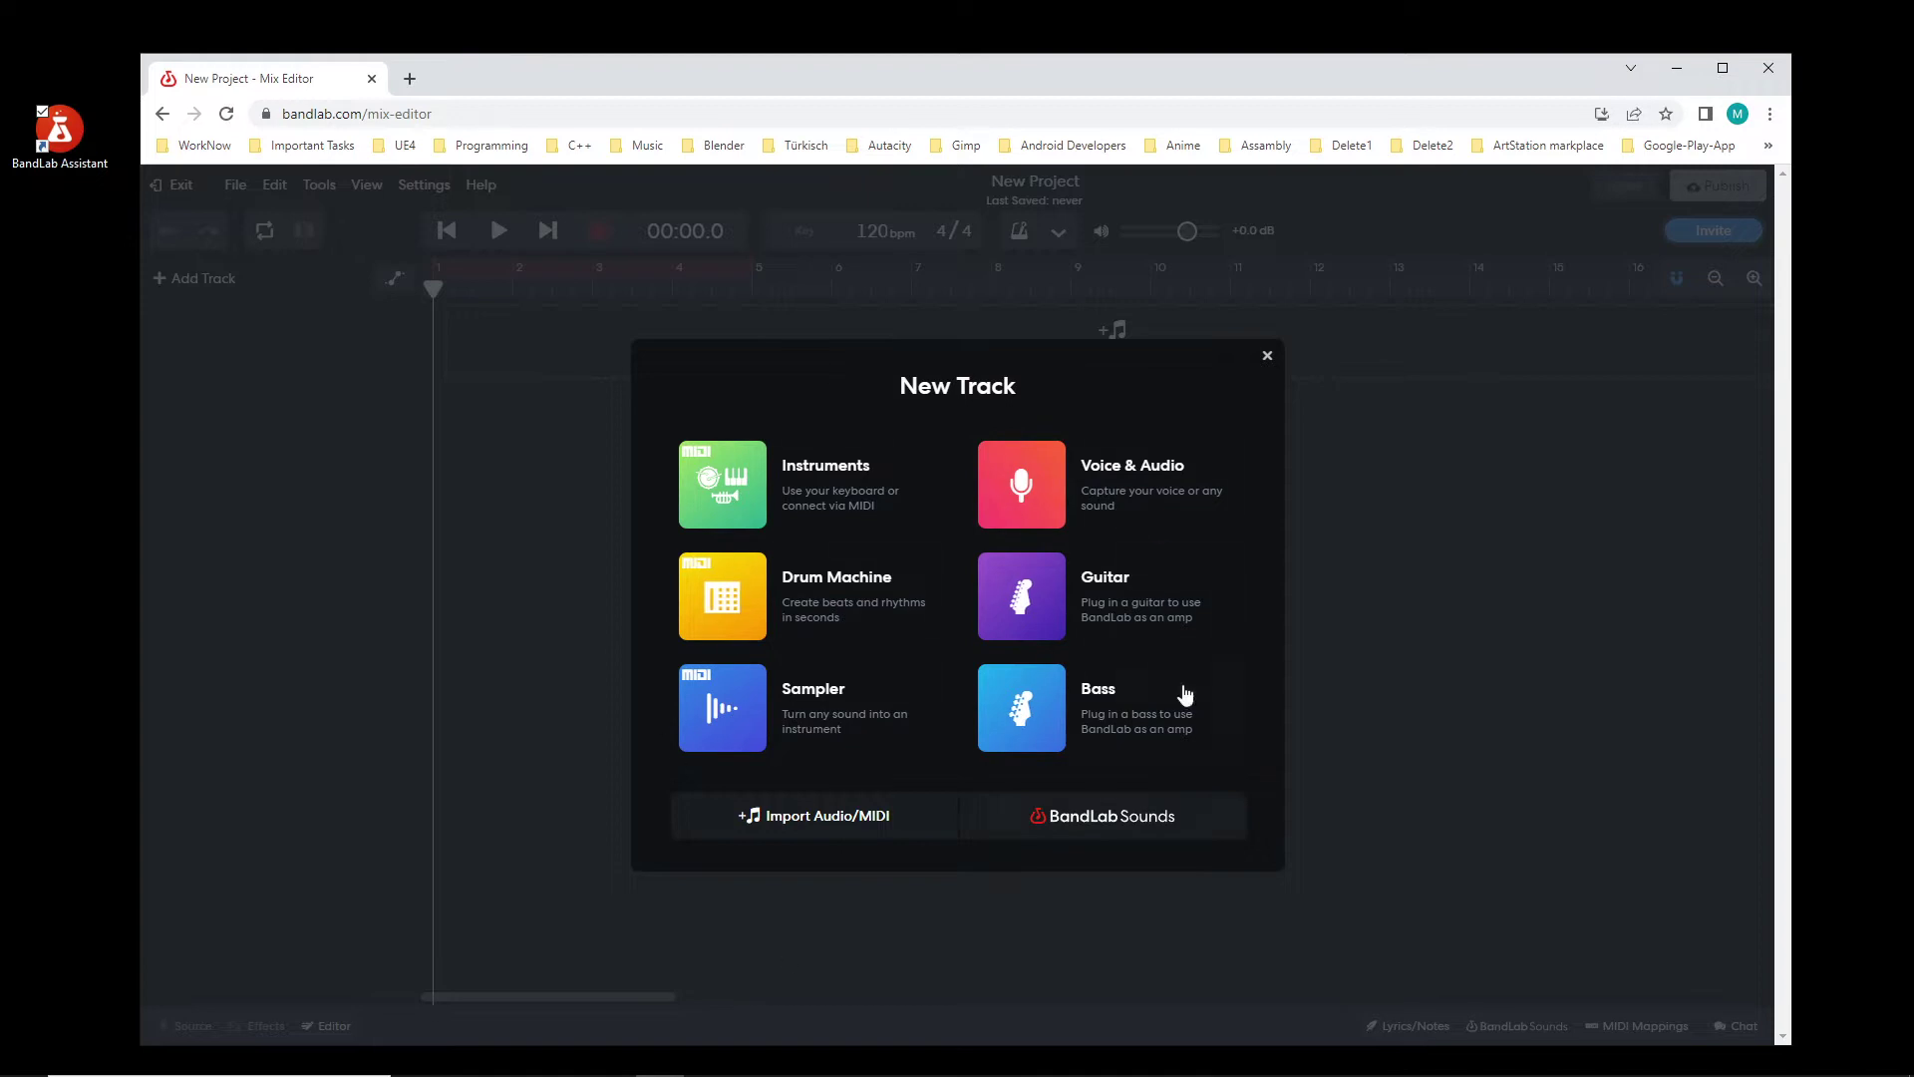
click(738, 488)
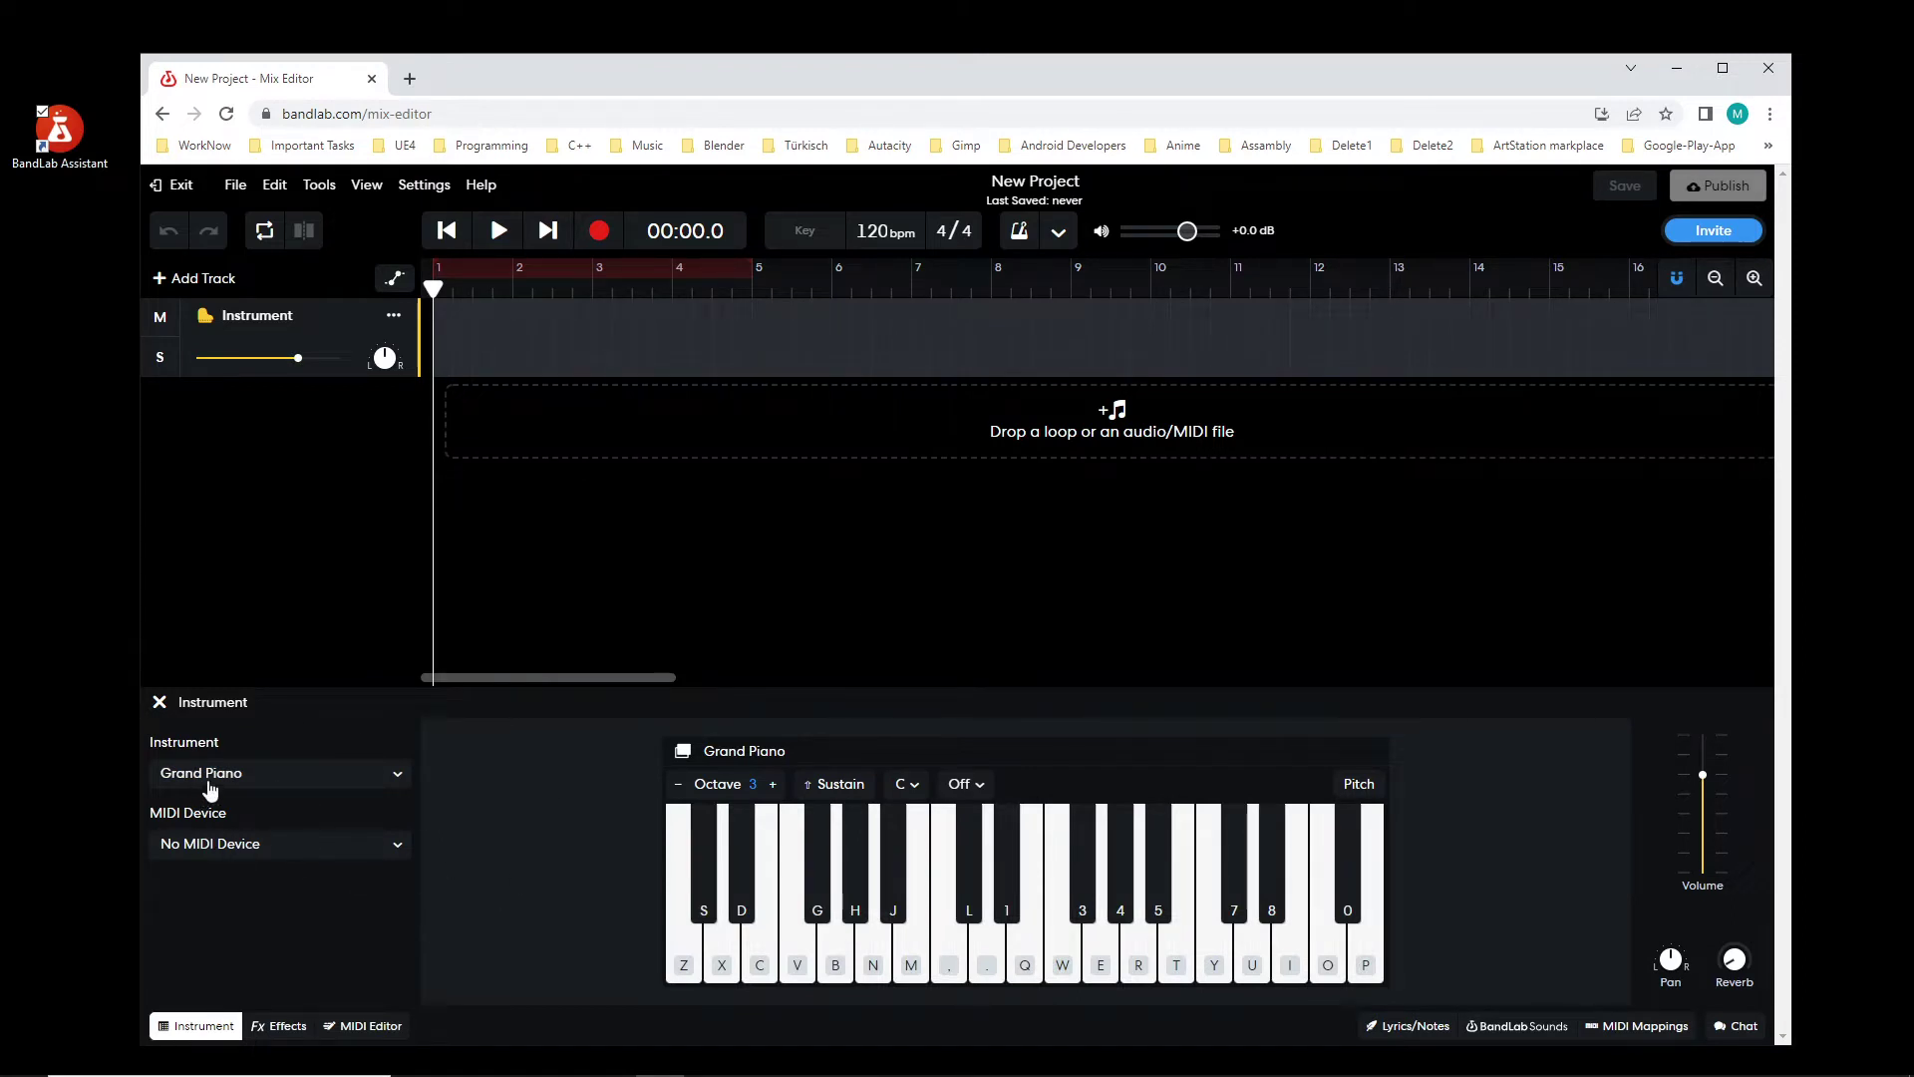
Step: Browse the creator kits and set the track's instrument to Future Garage
click(240, 780)
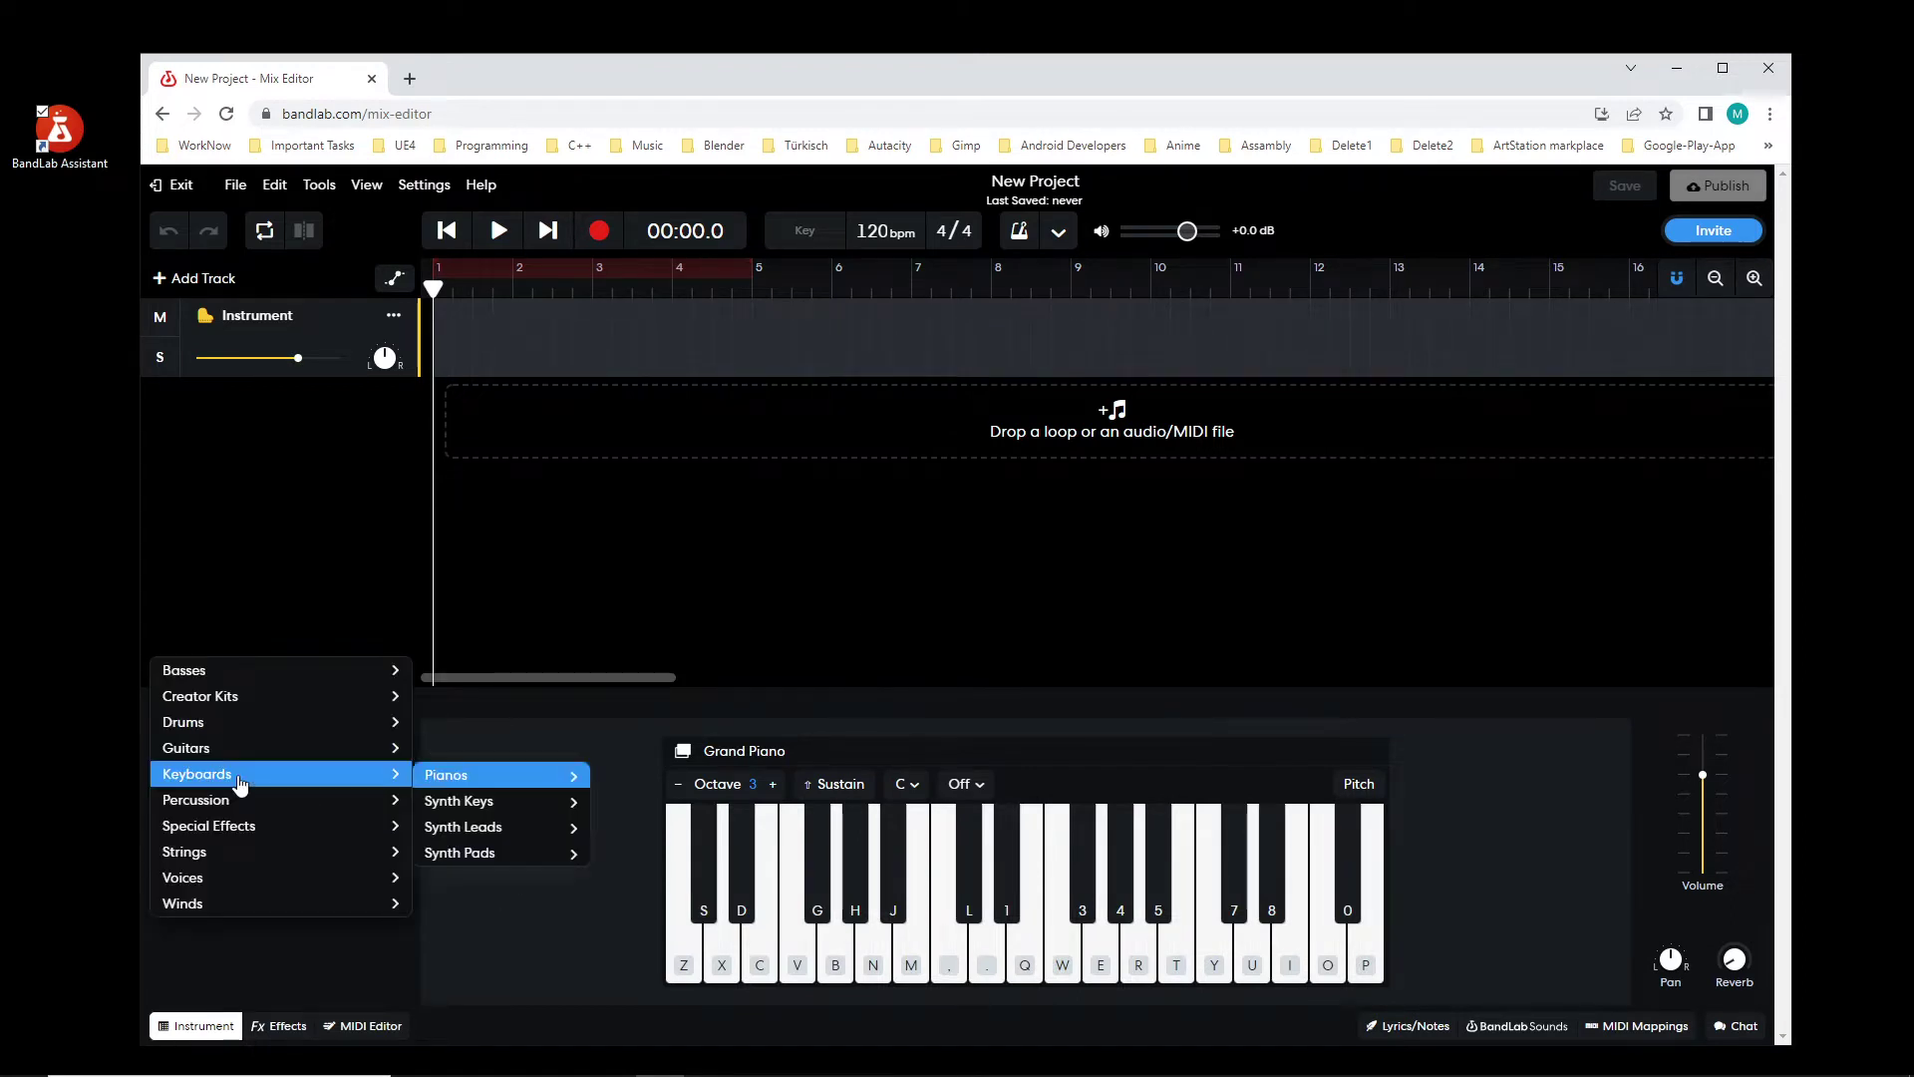
click(285, 983)
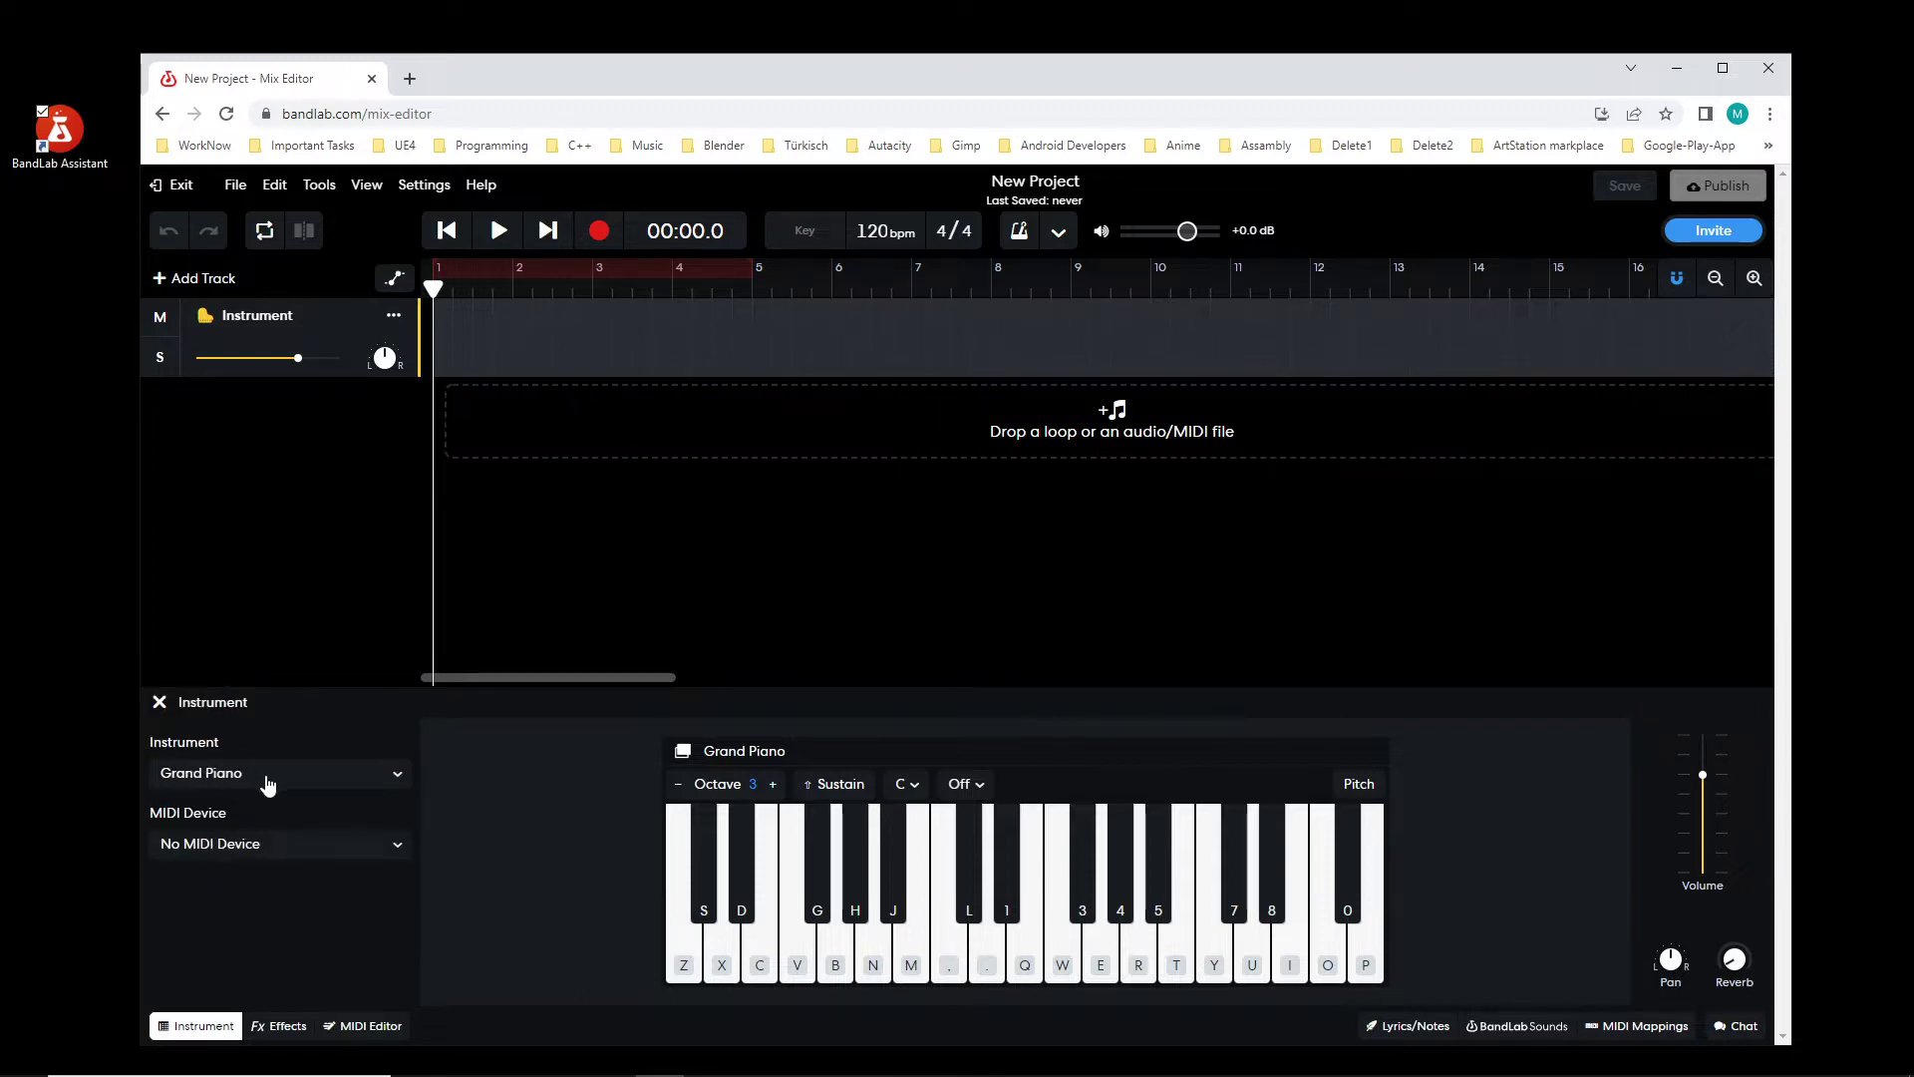
click(239, 777)
mouse_move(216, 706)
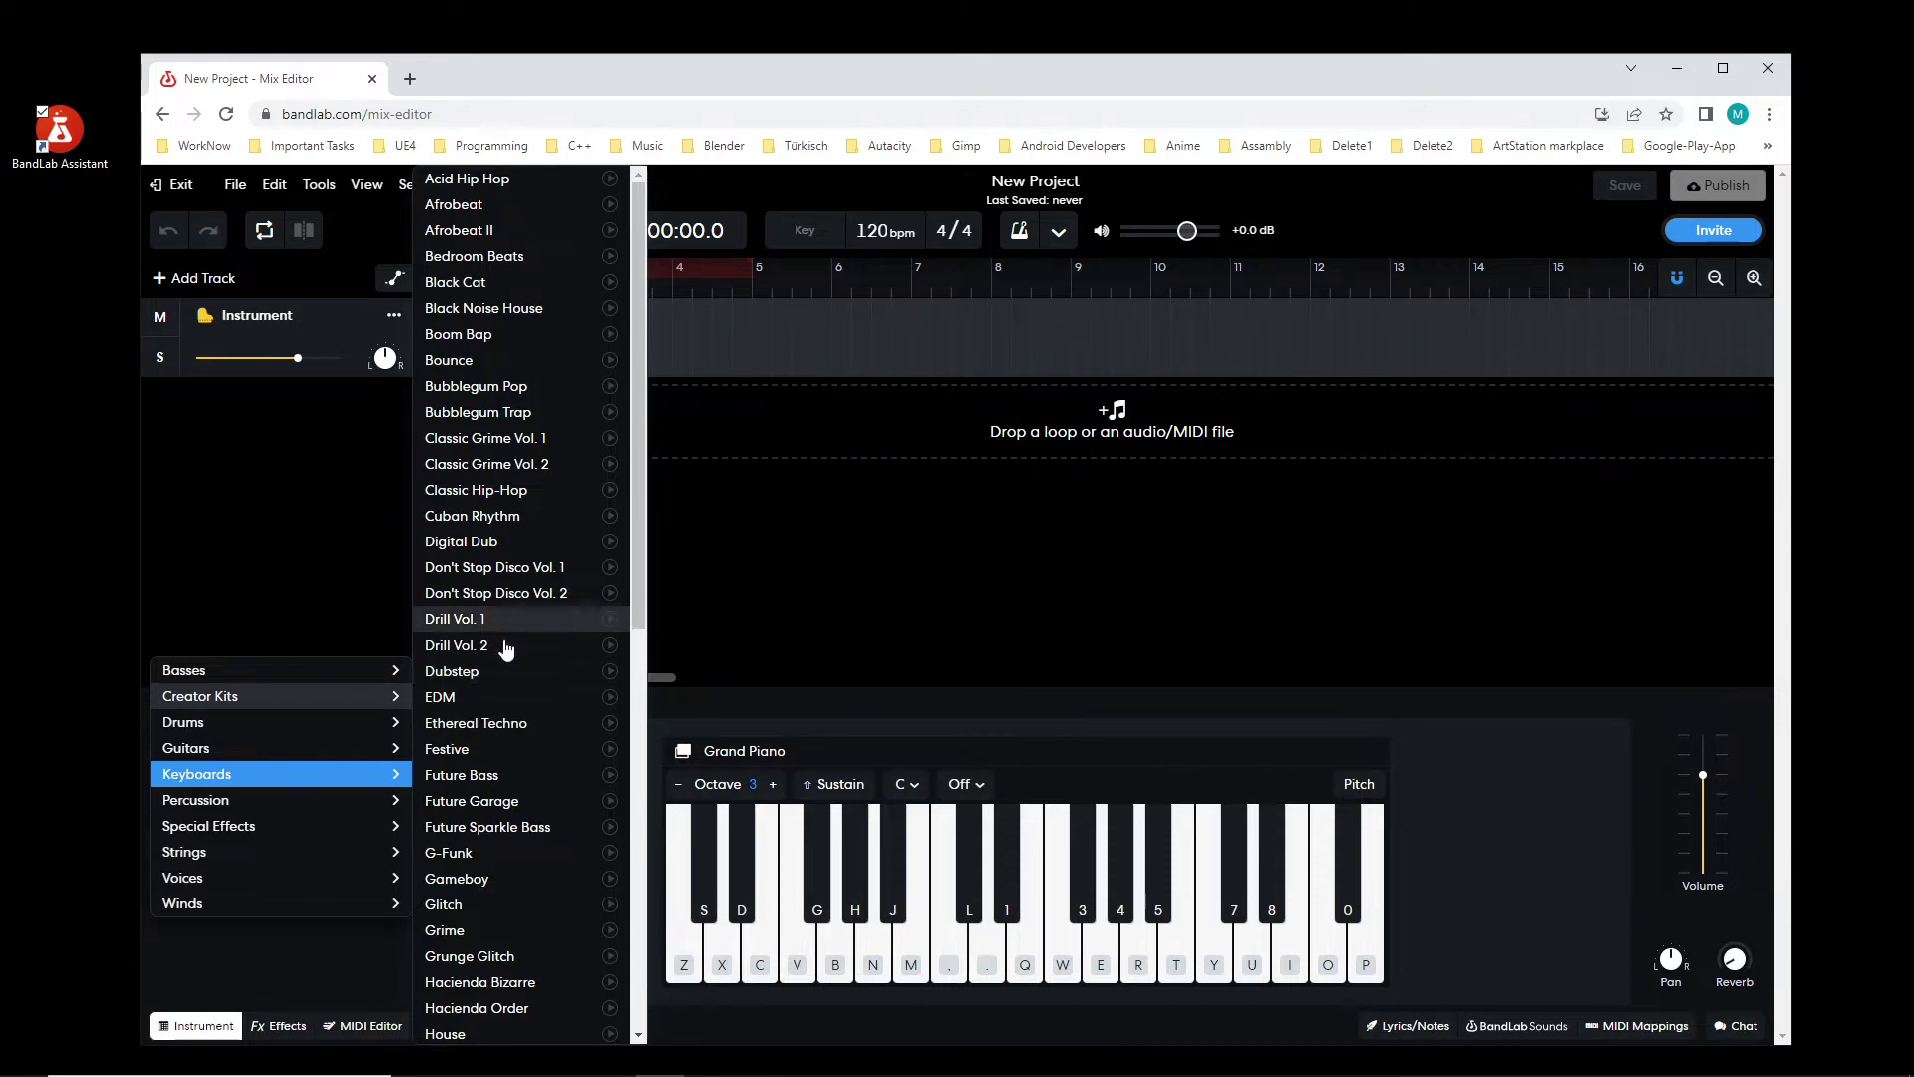
scroll(514, 648, down, 8)
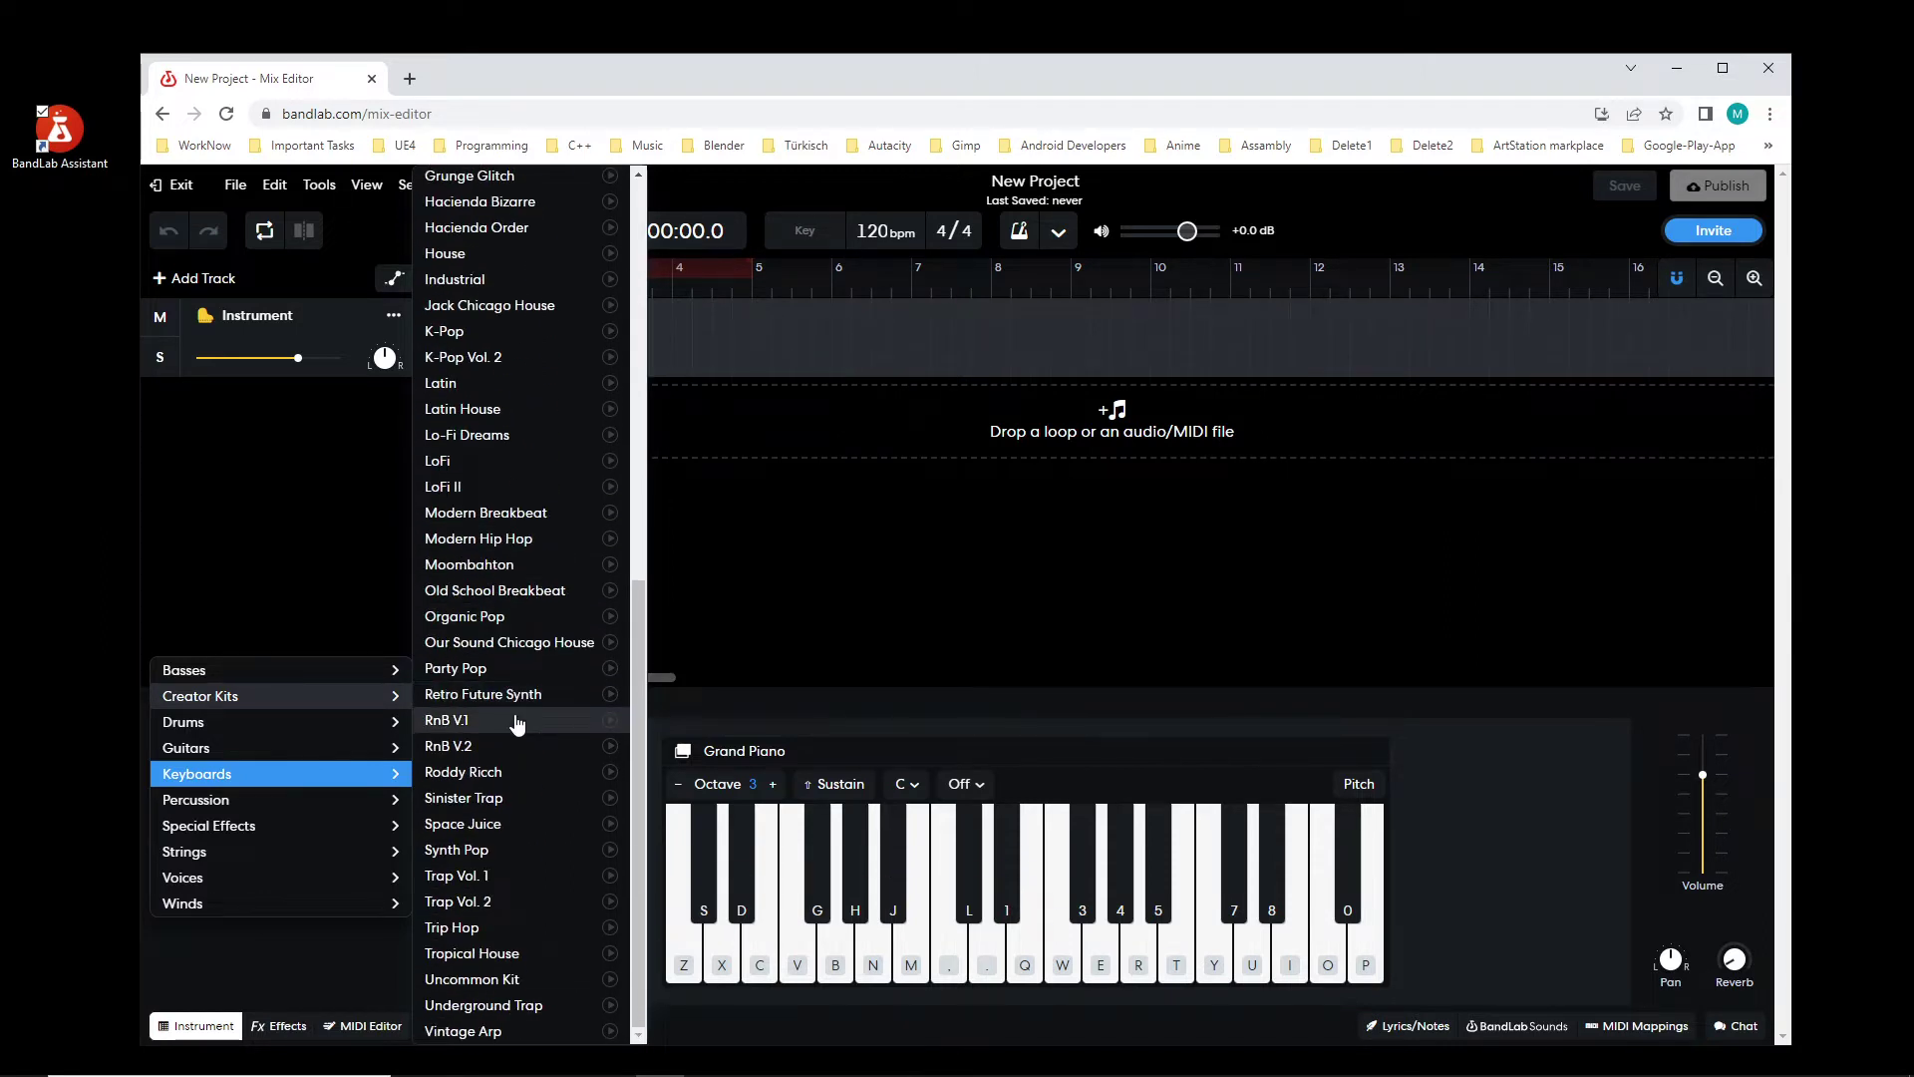
scroll(544, 837, up, 8)
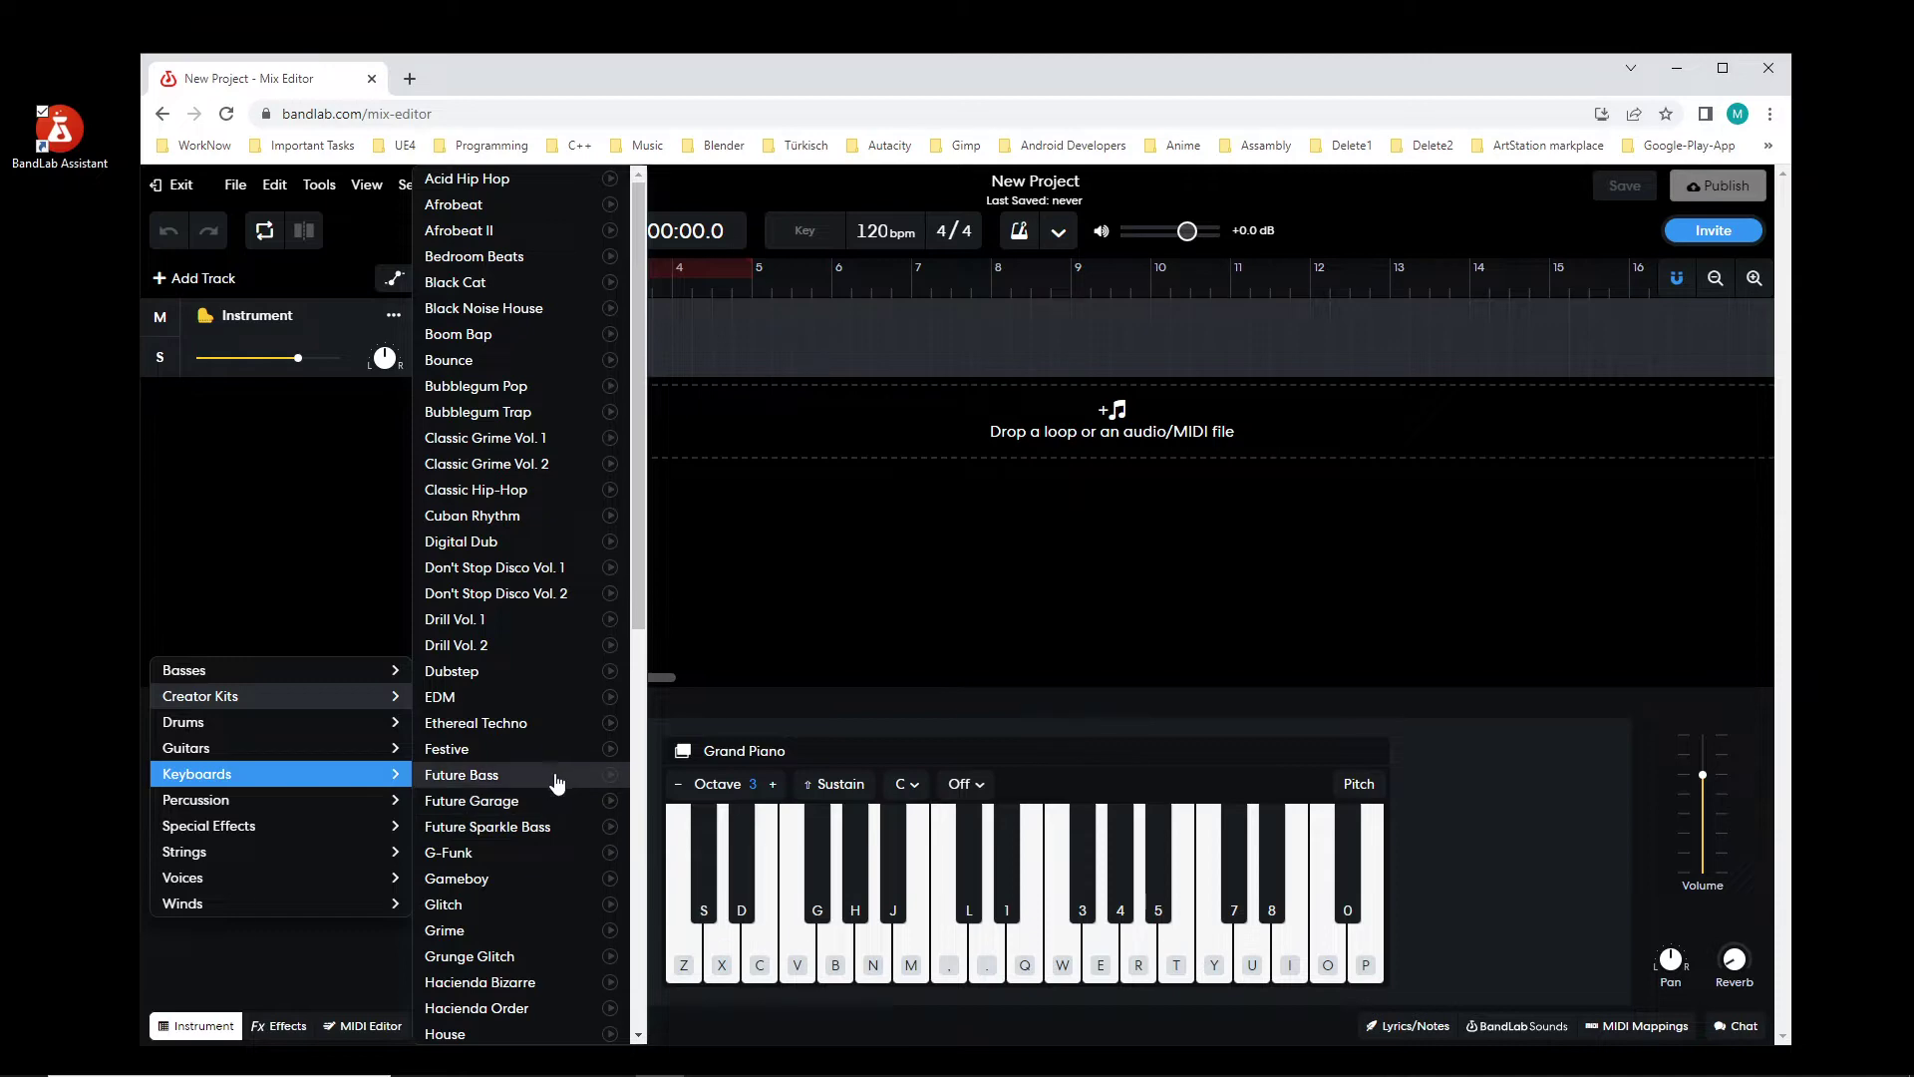
scroll(562, 778, down, 8)
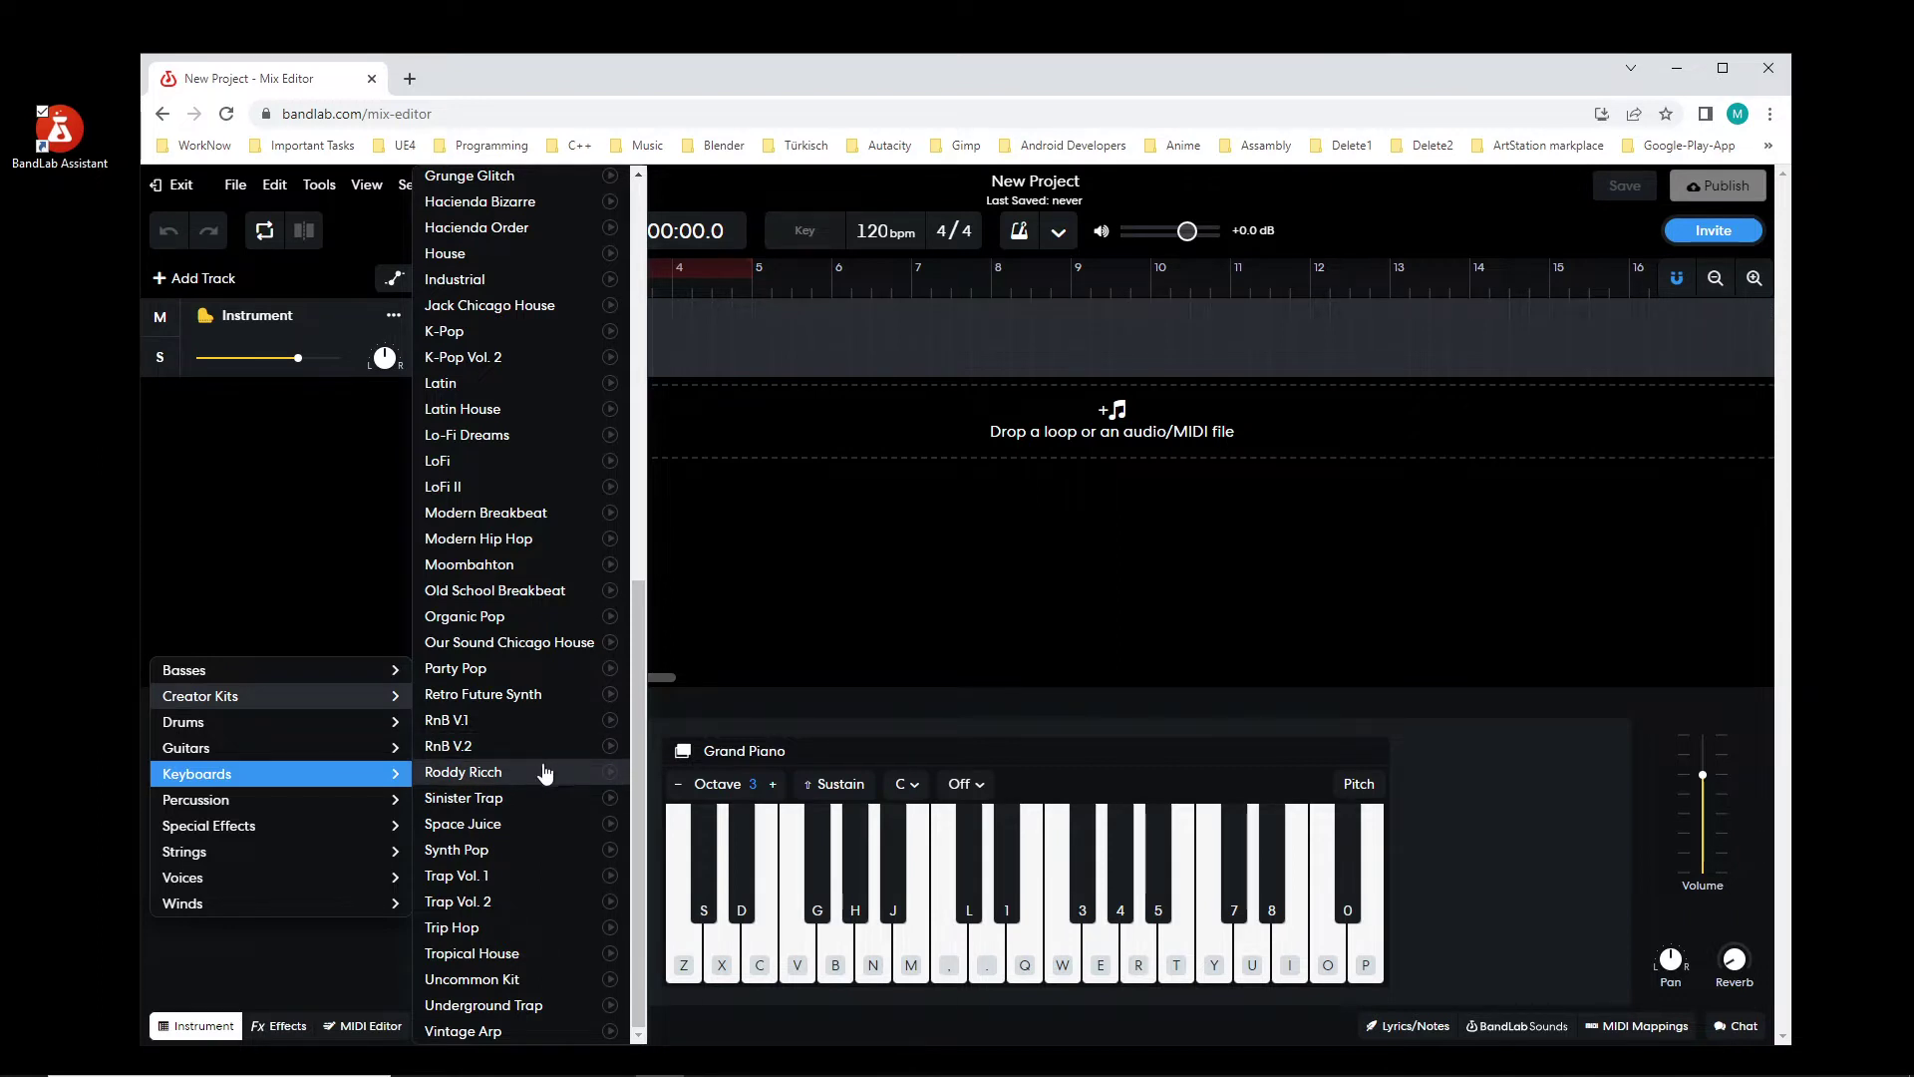
scroll(545, 773, up, 8)
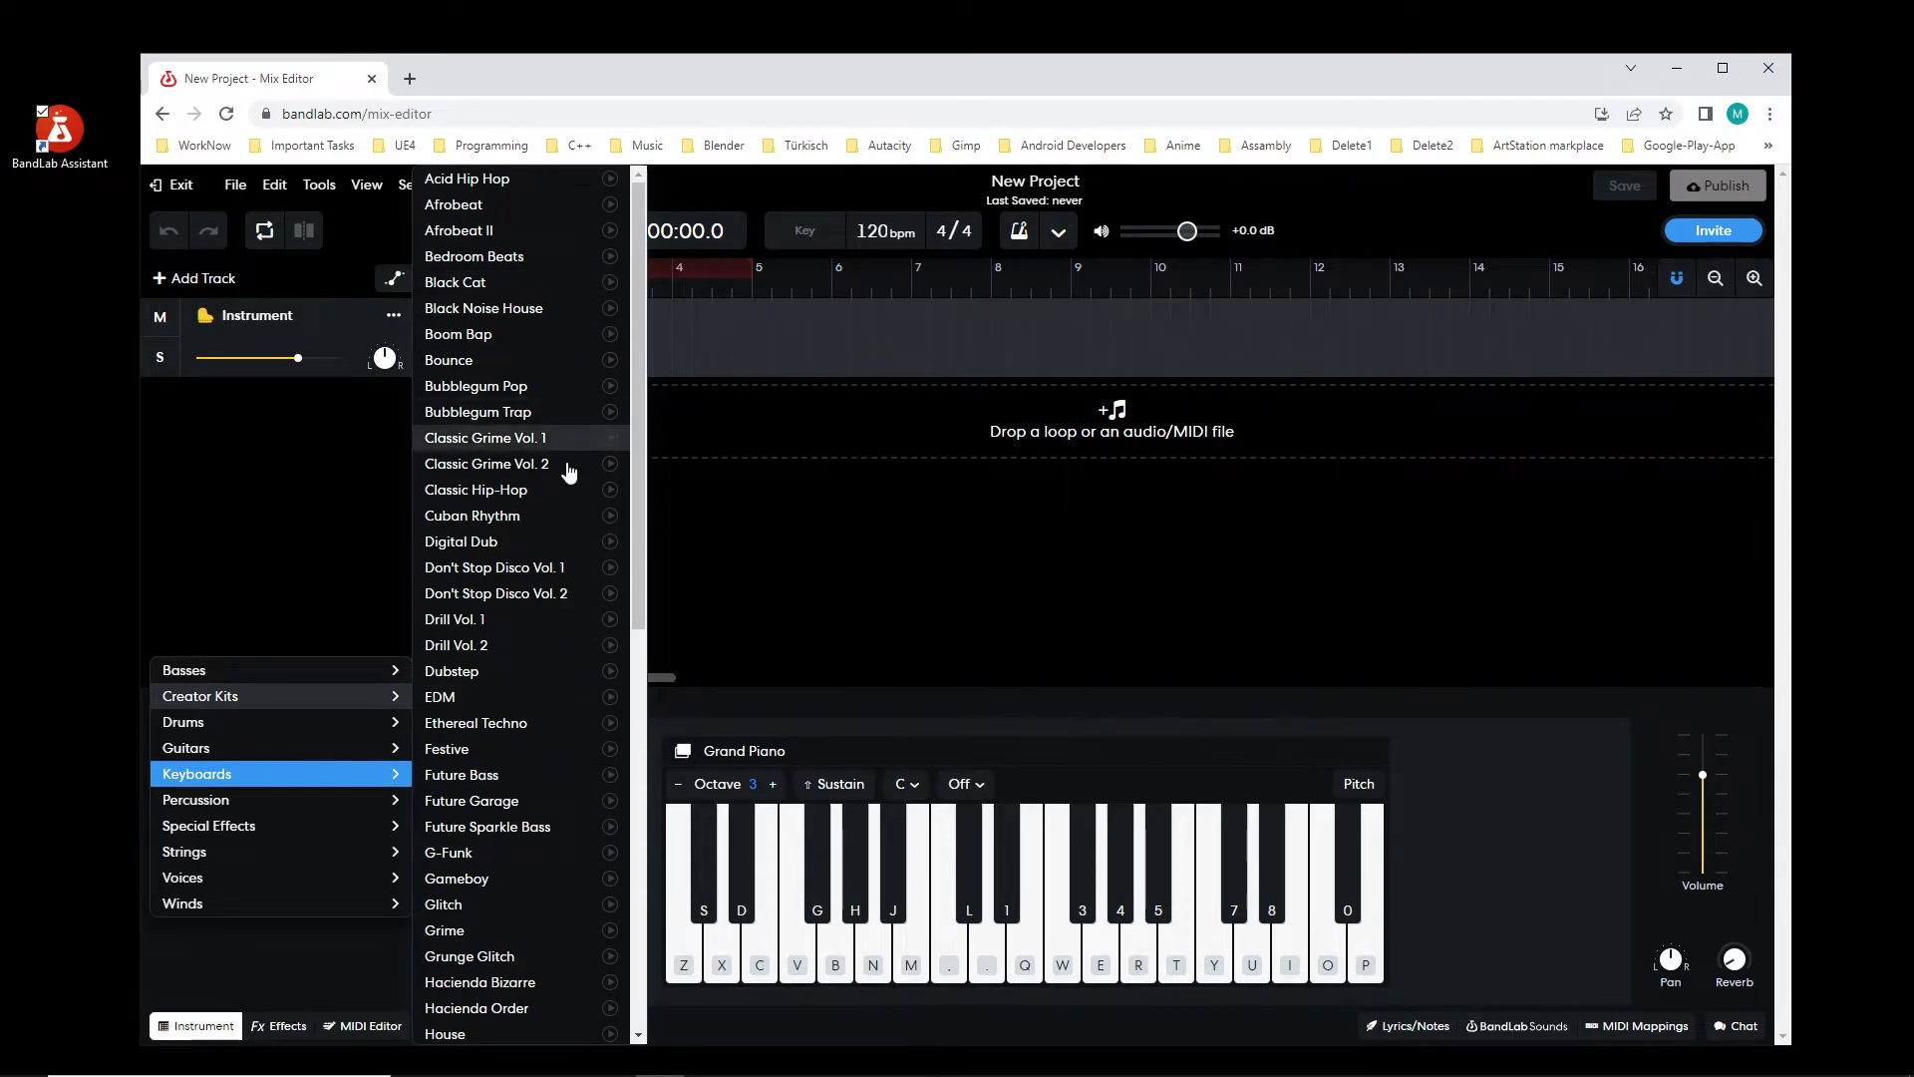
scroll(570, 503, down, 7)
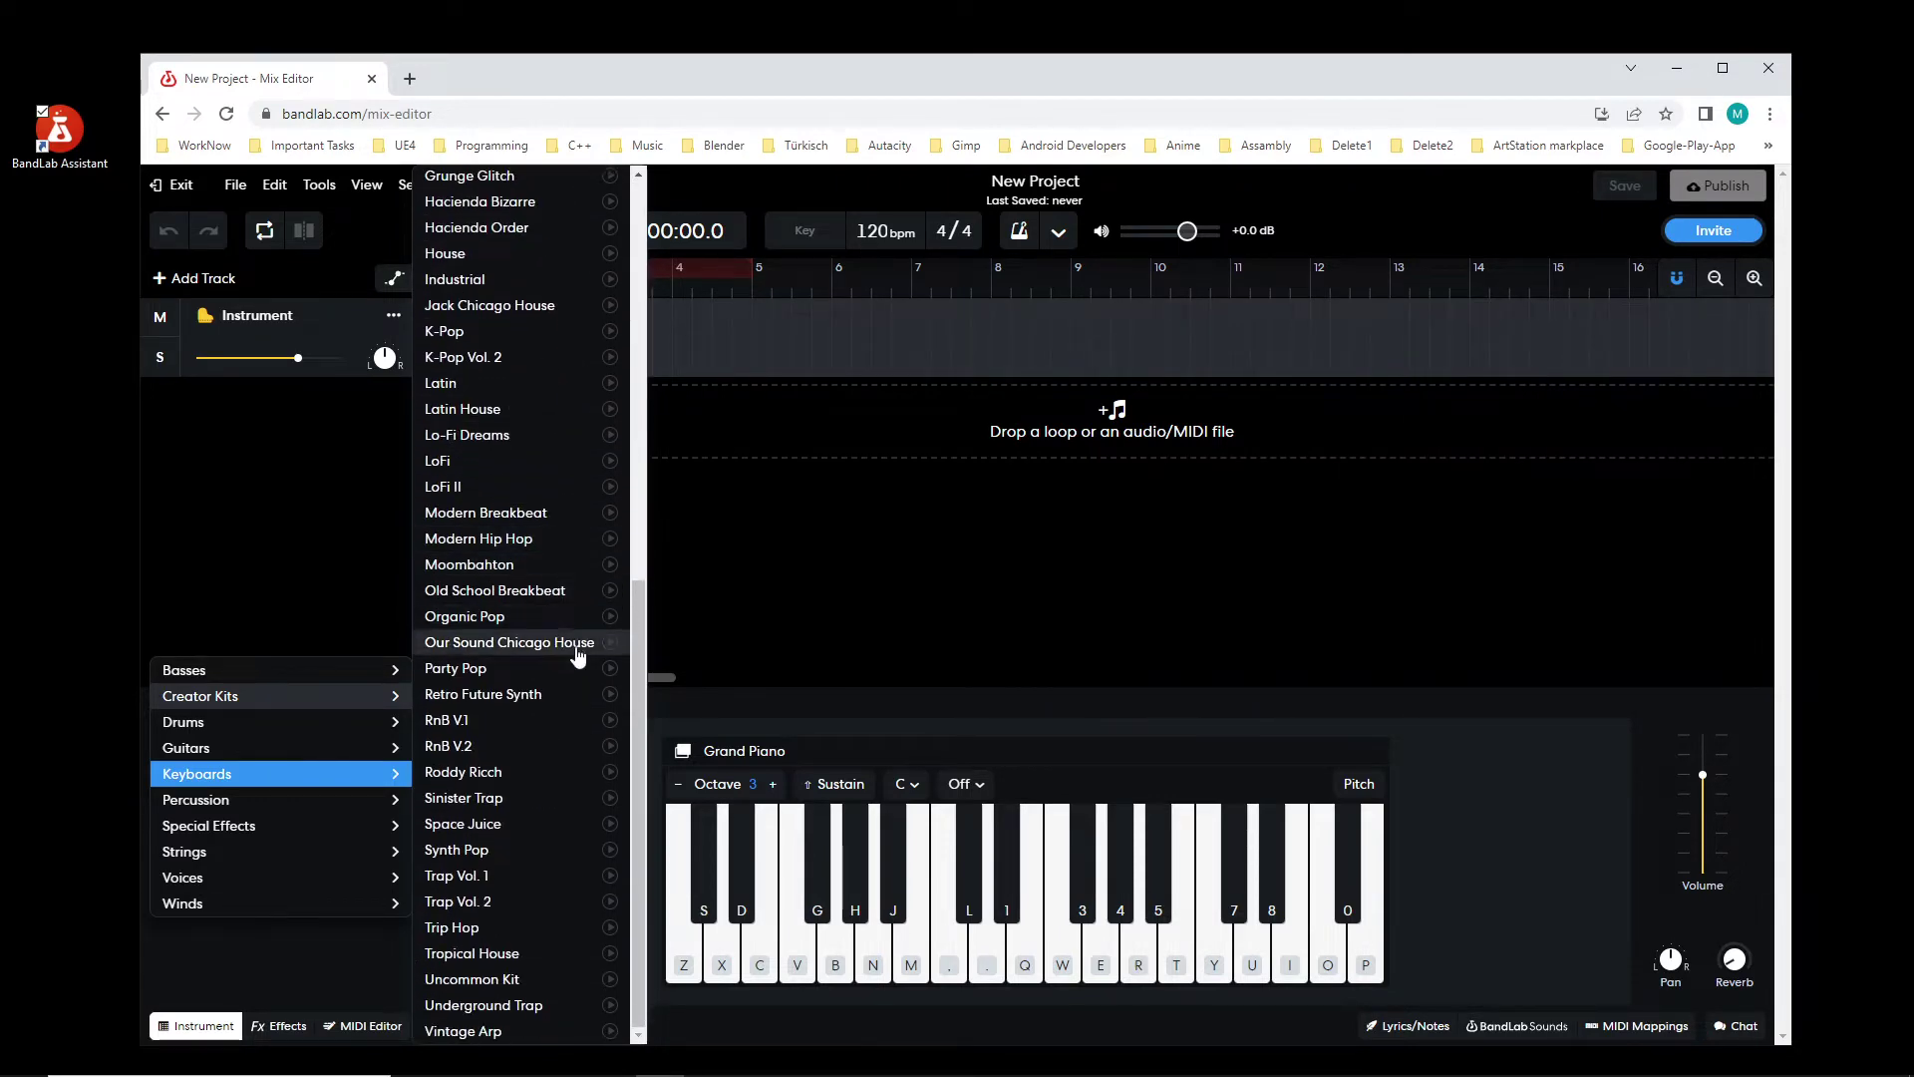
scroll(573, 768, up, 7)
scroll(573, 748, up, 1)
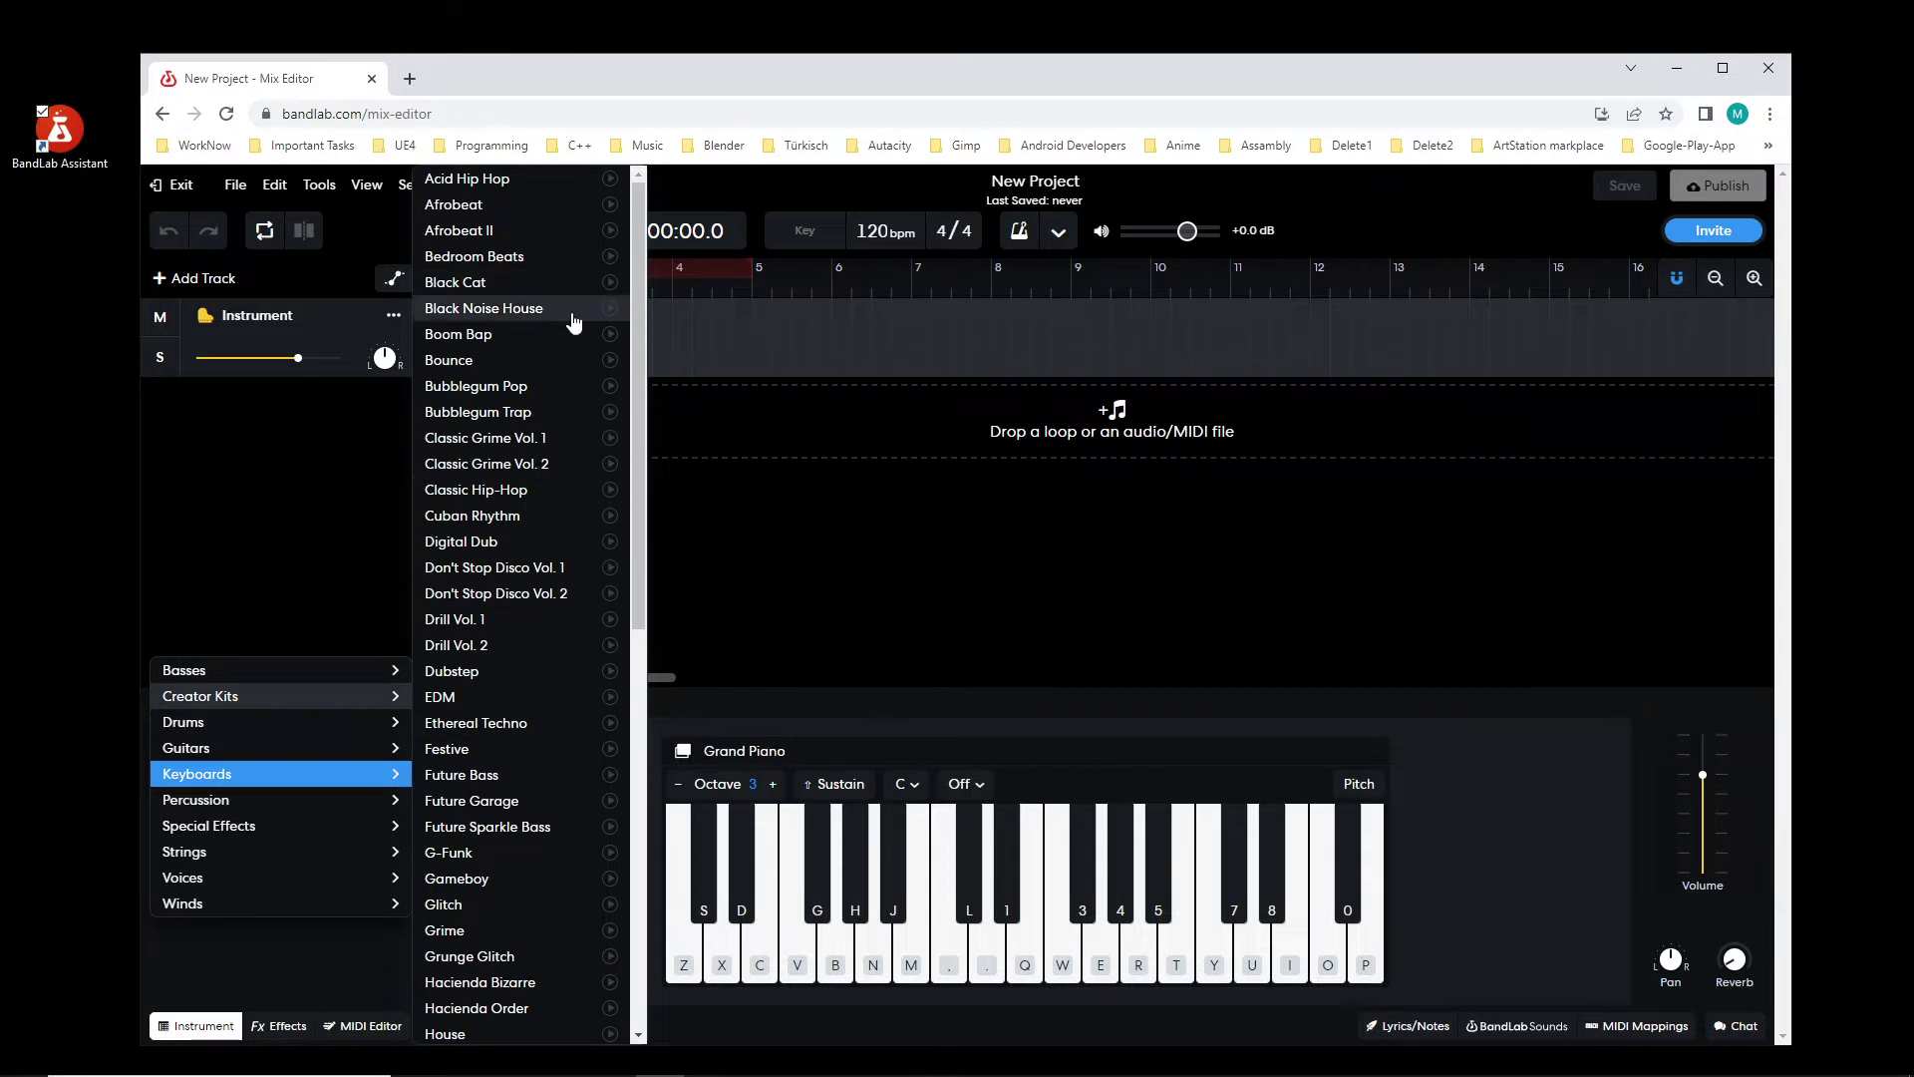
click(520, 801)
Step: Audition the Future Garage kit's pads, including the G, F, B, N, J, 7 and 4 pads
click(959, 823)
click(983, 904)
click(983, 904)
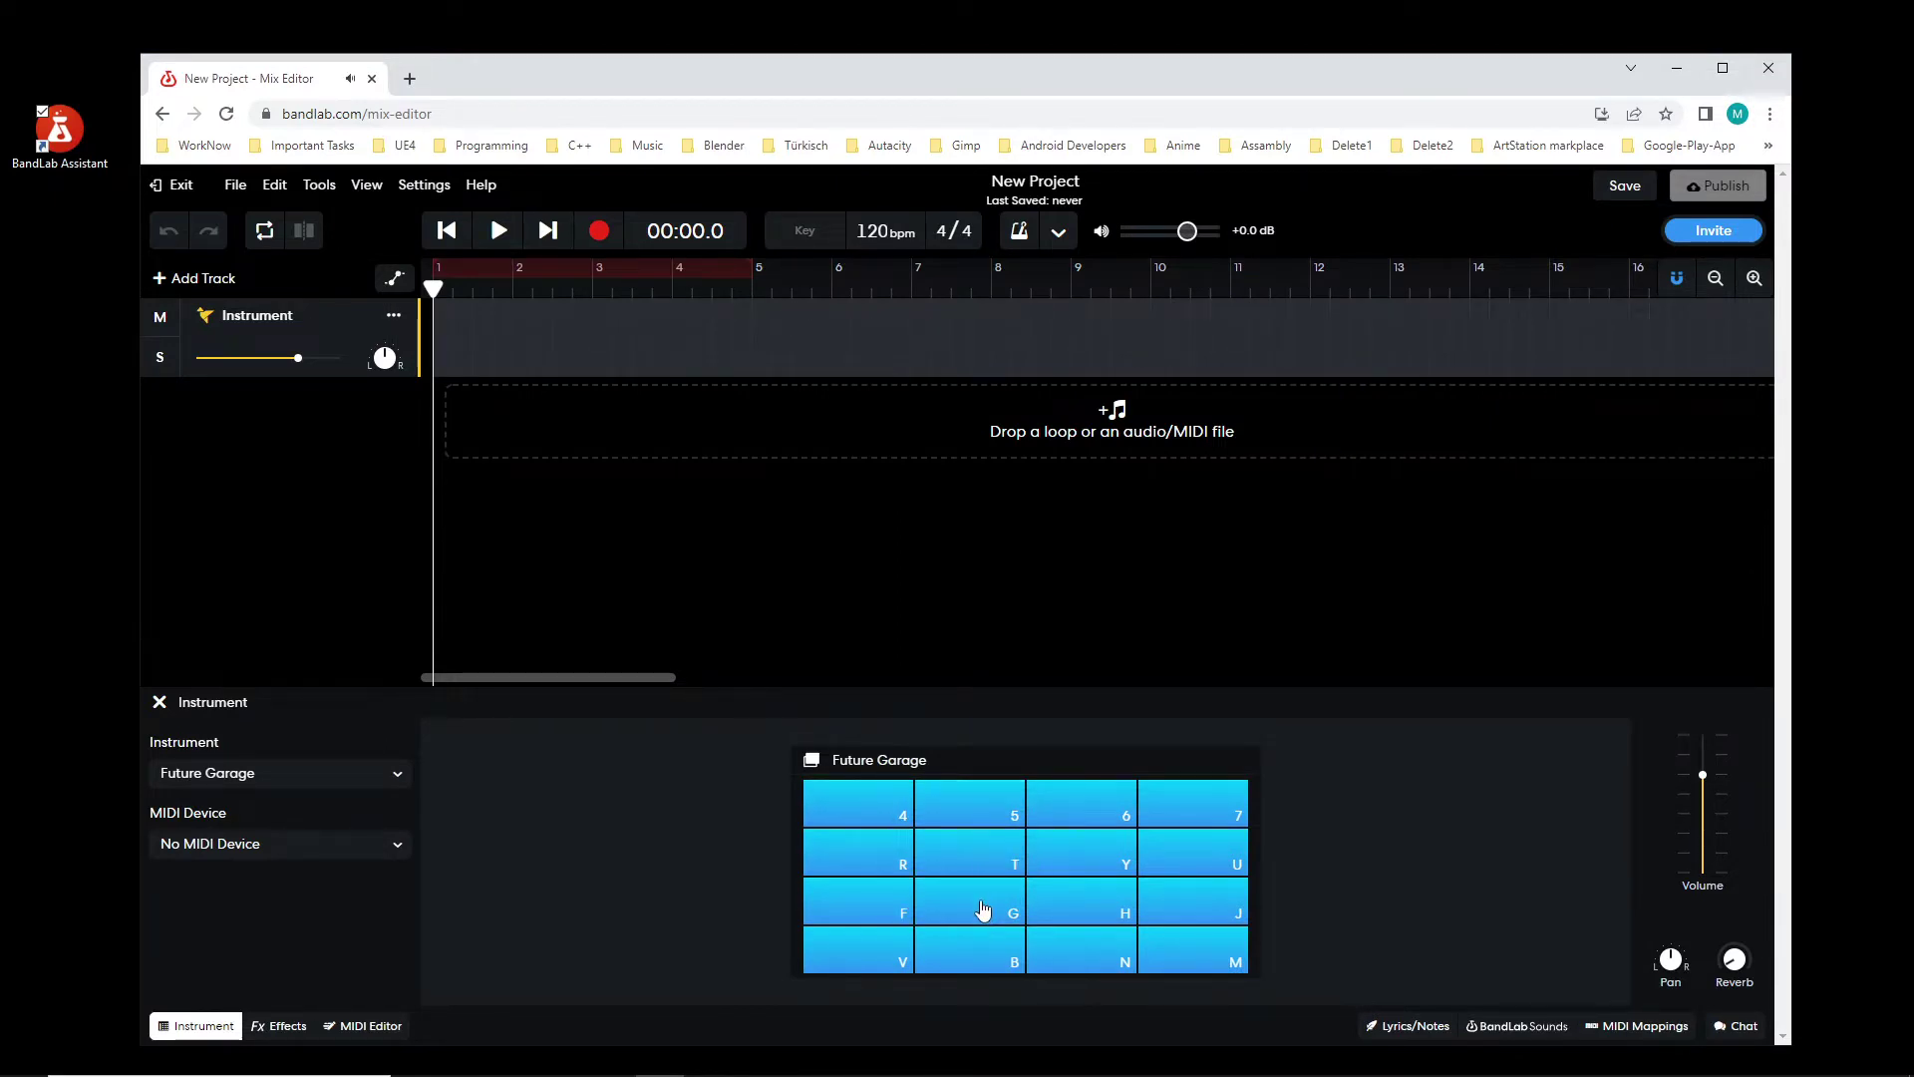
click(989, 905)
click(1063, 907)
click(877, 909)
click(983, 906)
click(907, 917)
click(993, 965)
click(1101, 959)
click(1208, 902)
click(1213, 805)
click(876, 816)
click(989, 900)
click(937, 915)
key(f)
Step: Open the MIDI editor for the instrument track and enlarge its note grid
click(371, 1026)
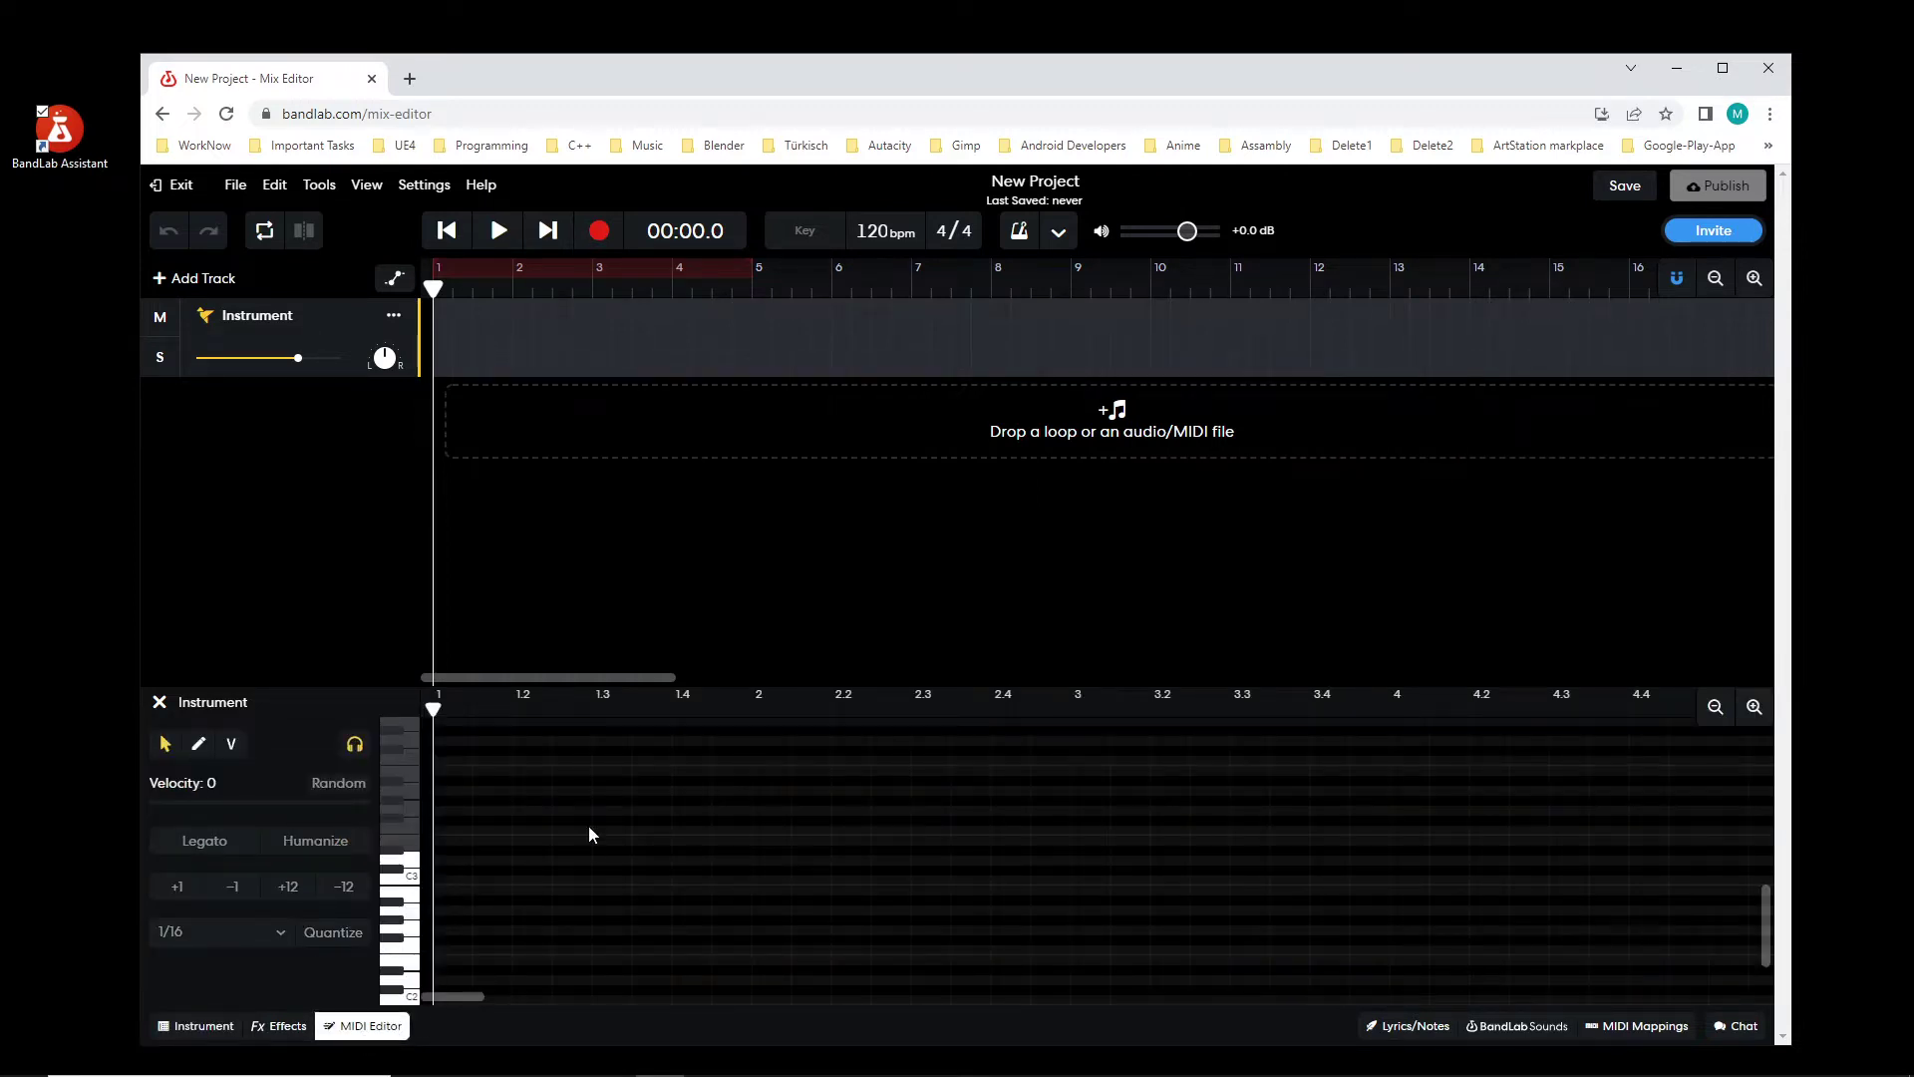
scroll(586, 840, down, 3)
scroll(469, 794, up, 5)
scroll(494, 825, down, 2)
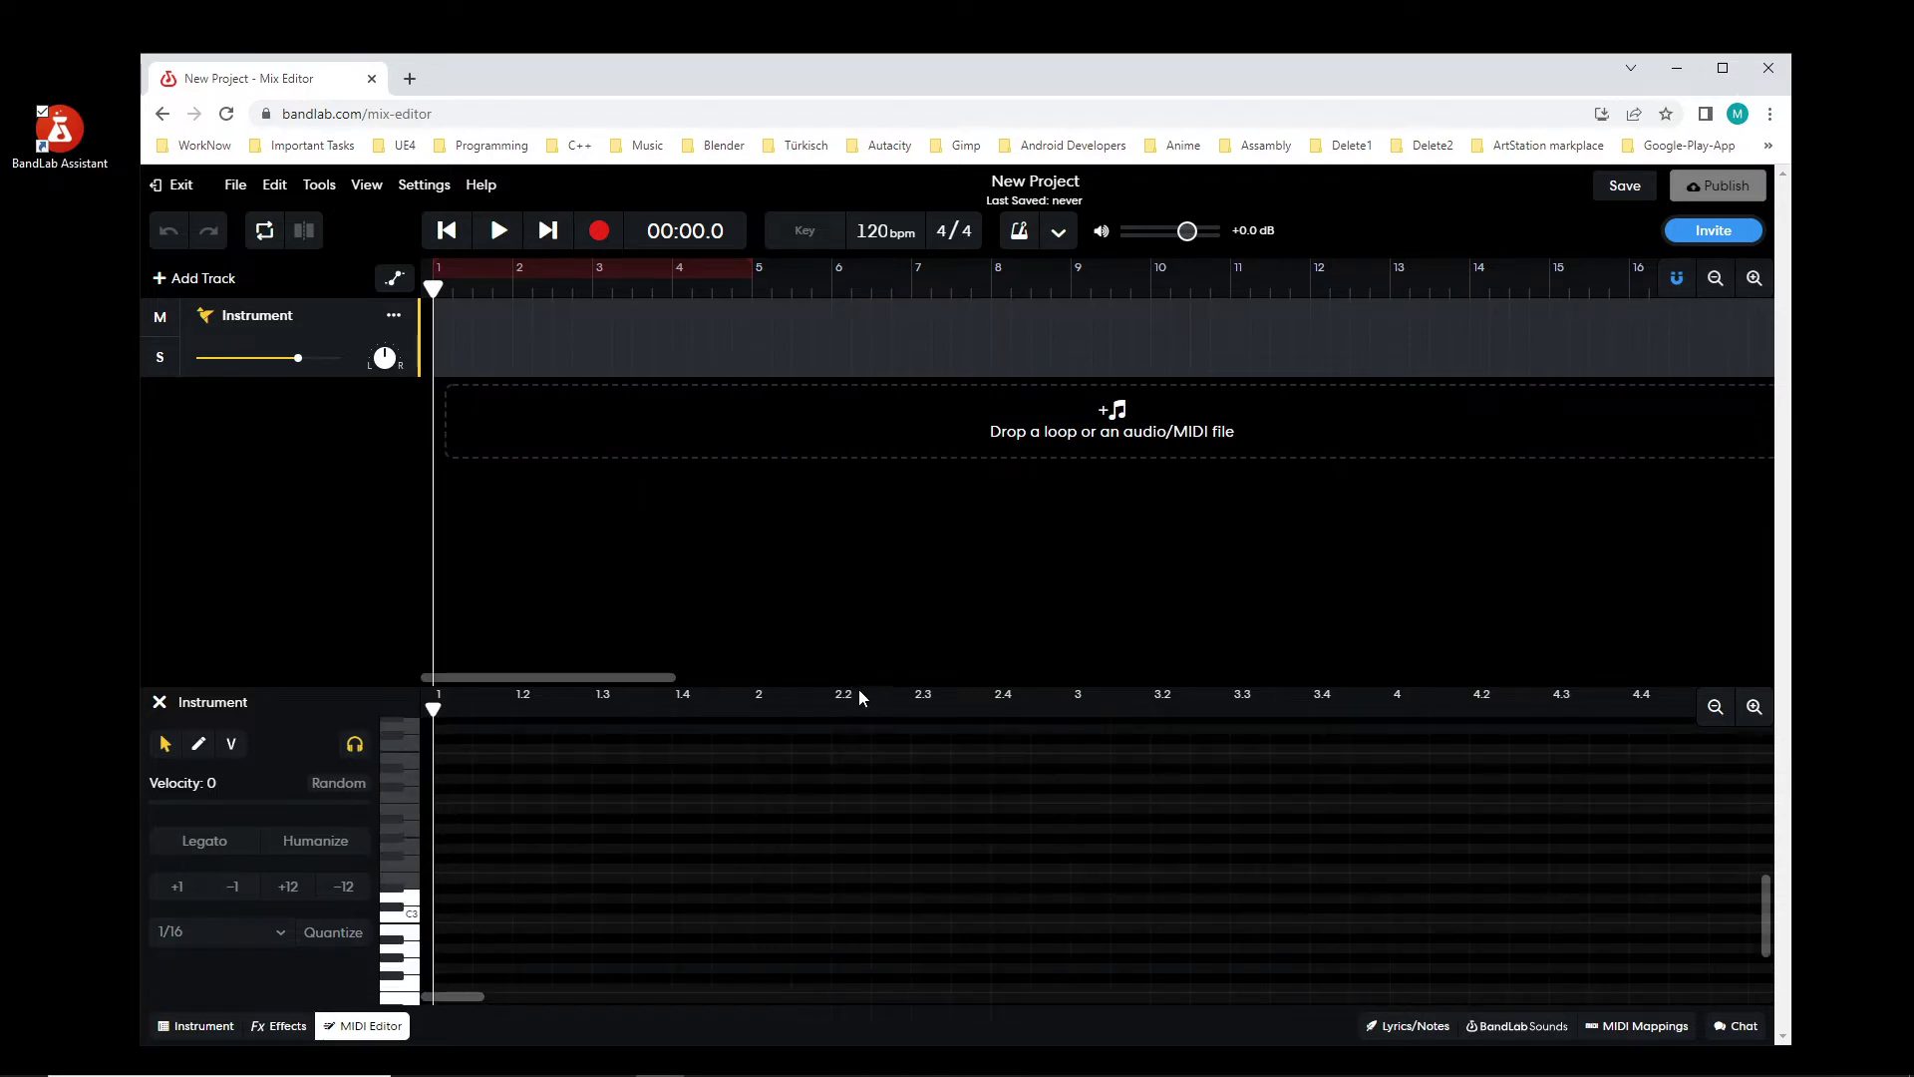
drag(857, 683, 859, 490)
Step: Audition the kit's sounds on the MIDI editor's piano keys between C2 and C3
click(408, 764)
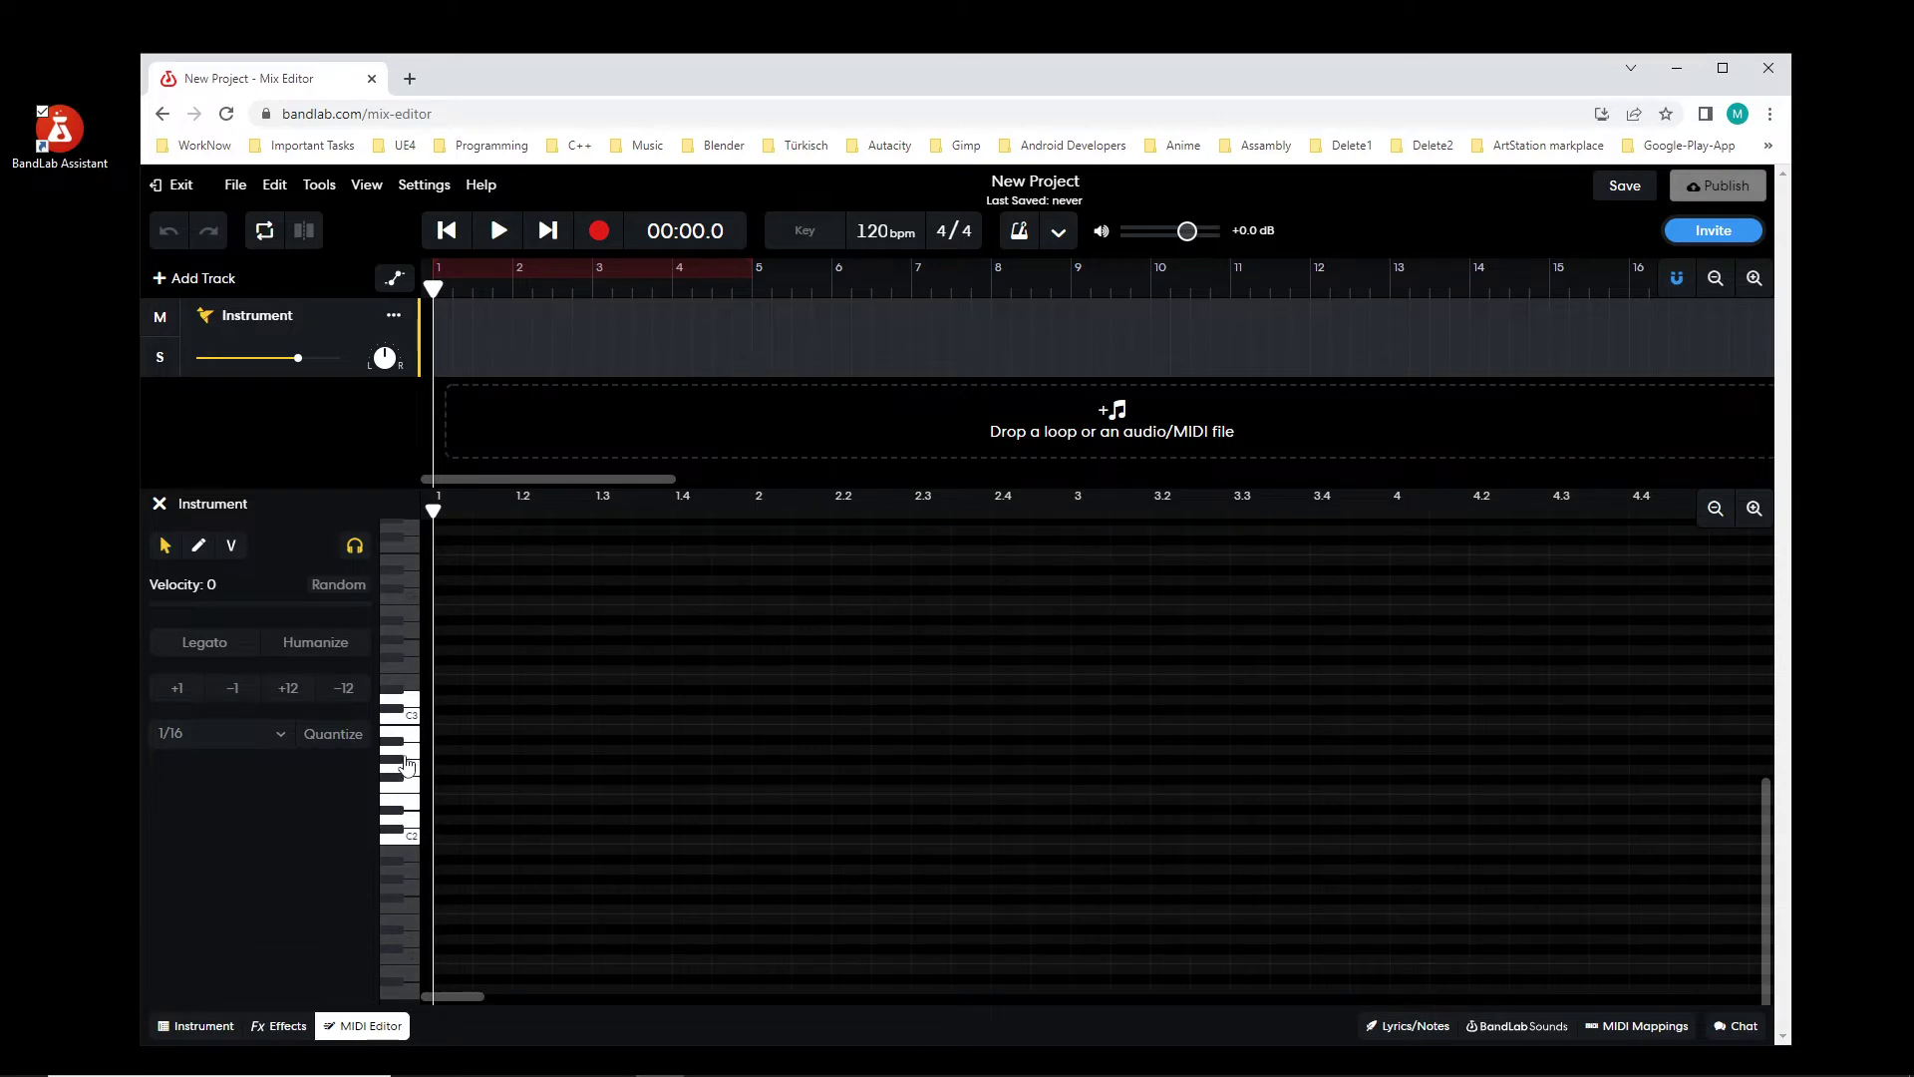
click(411, 785)
click(414, 825)
click(413, 777)
click(413, 810)
click(414, 823)
Step: Add a sixteenth-grid MIDI note at the start of bar 1 and play it back
double_click(448, 787)
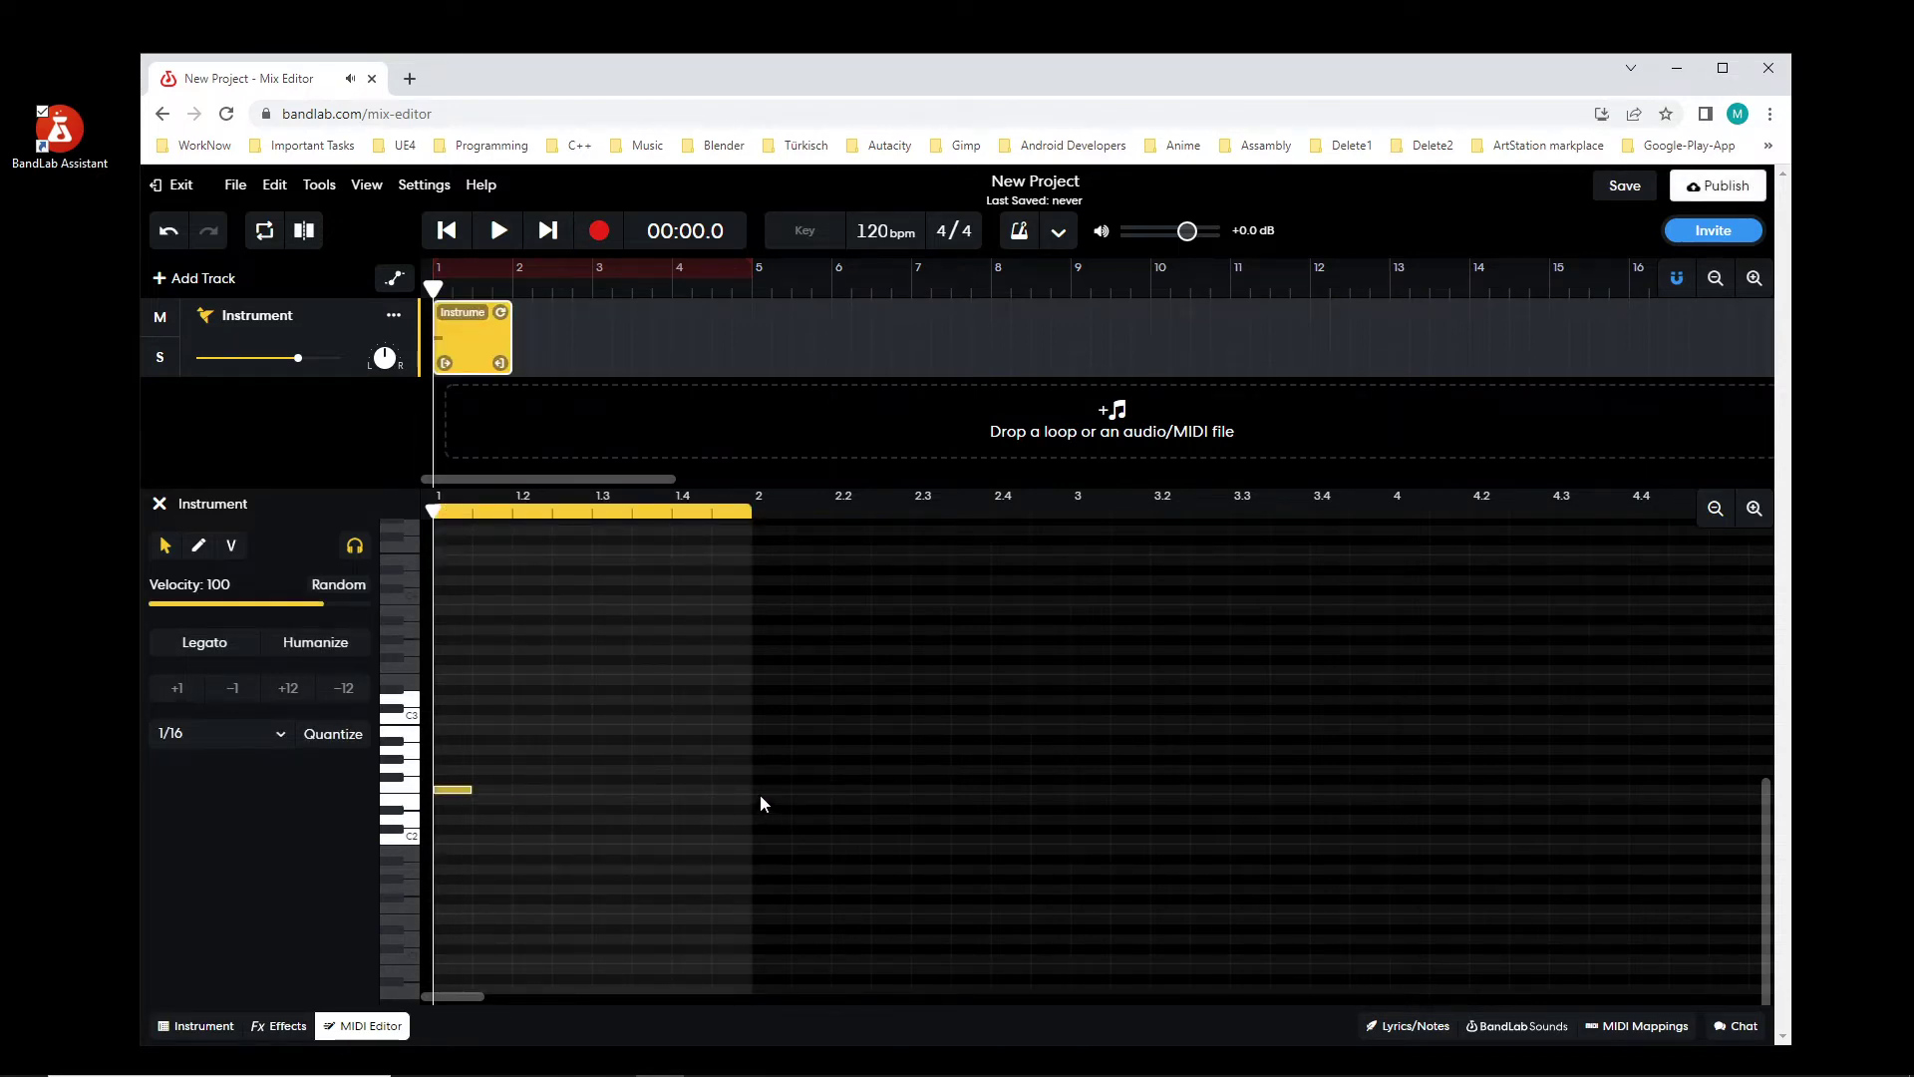
click(499, 238)
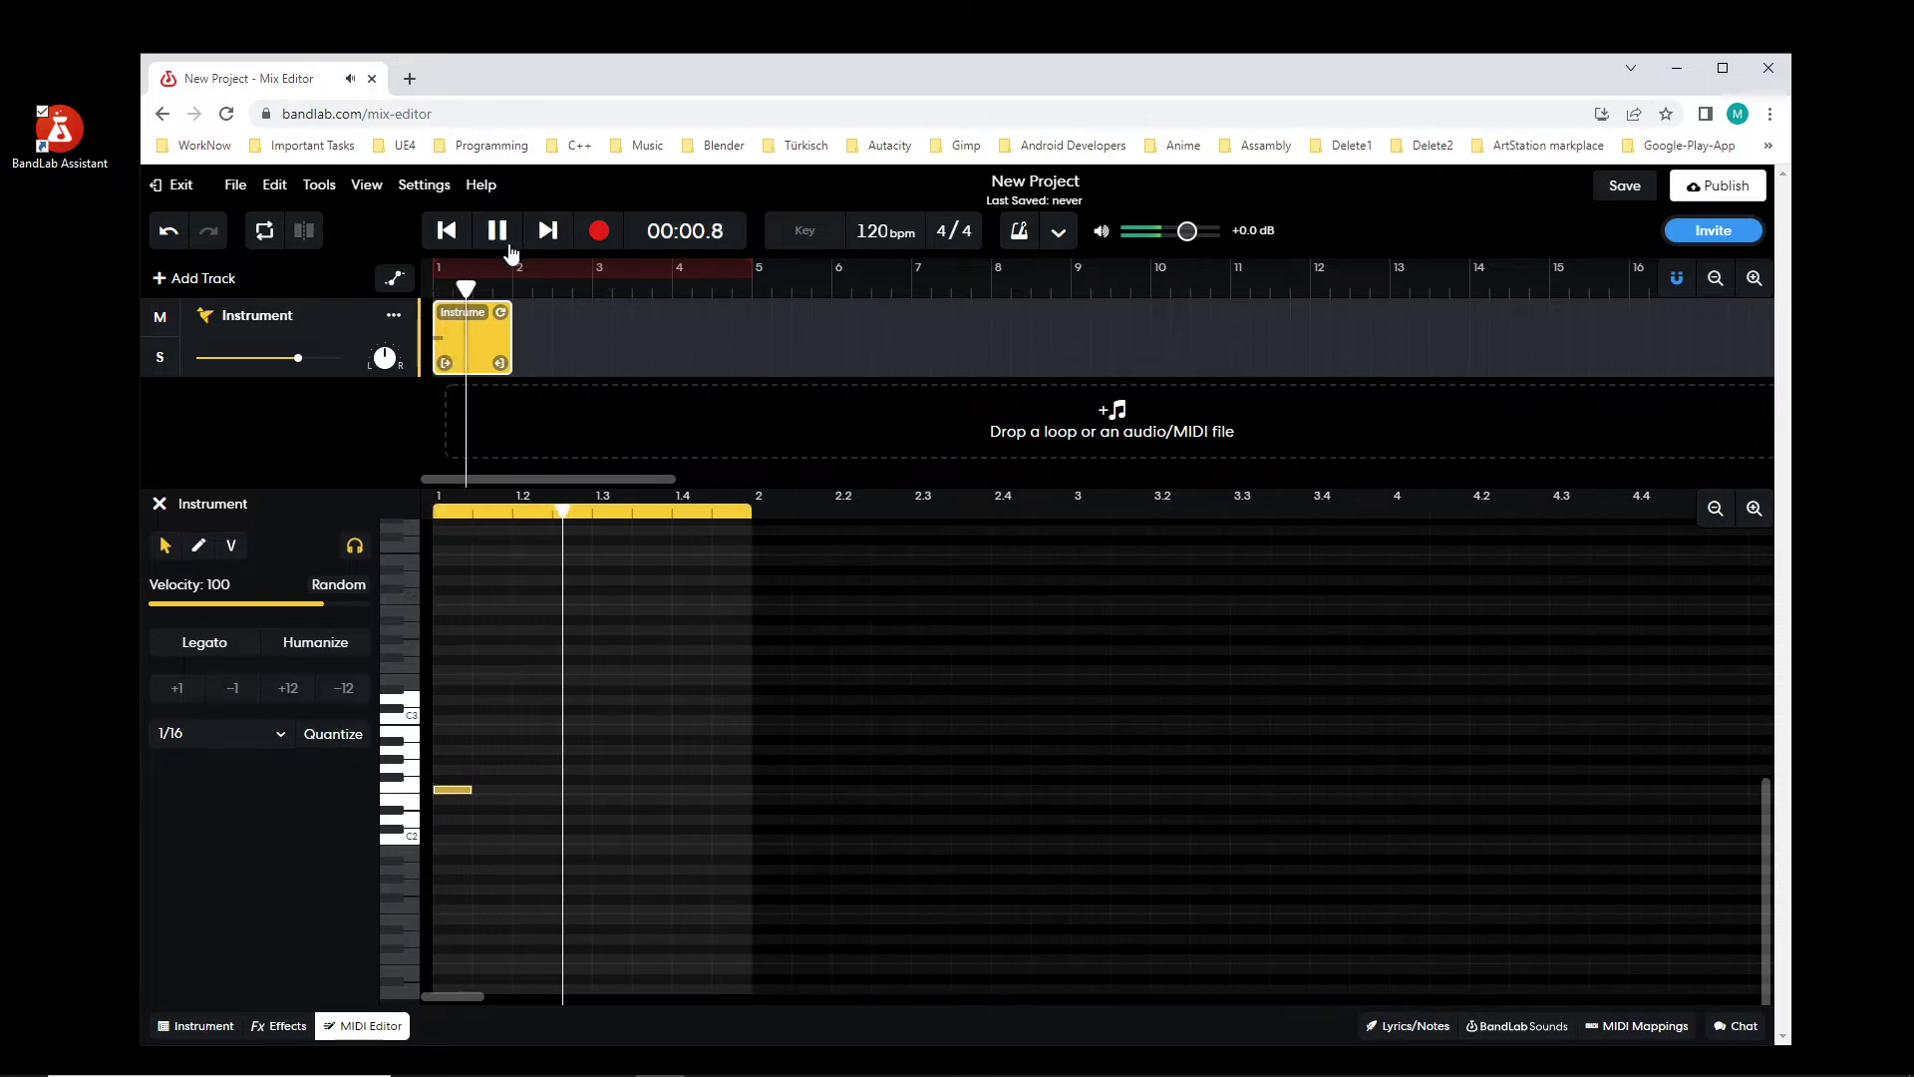
click(456, 243)
key(space)
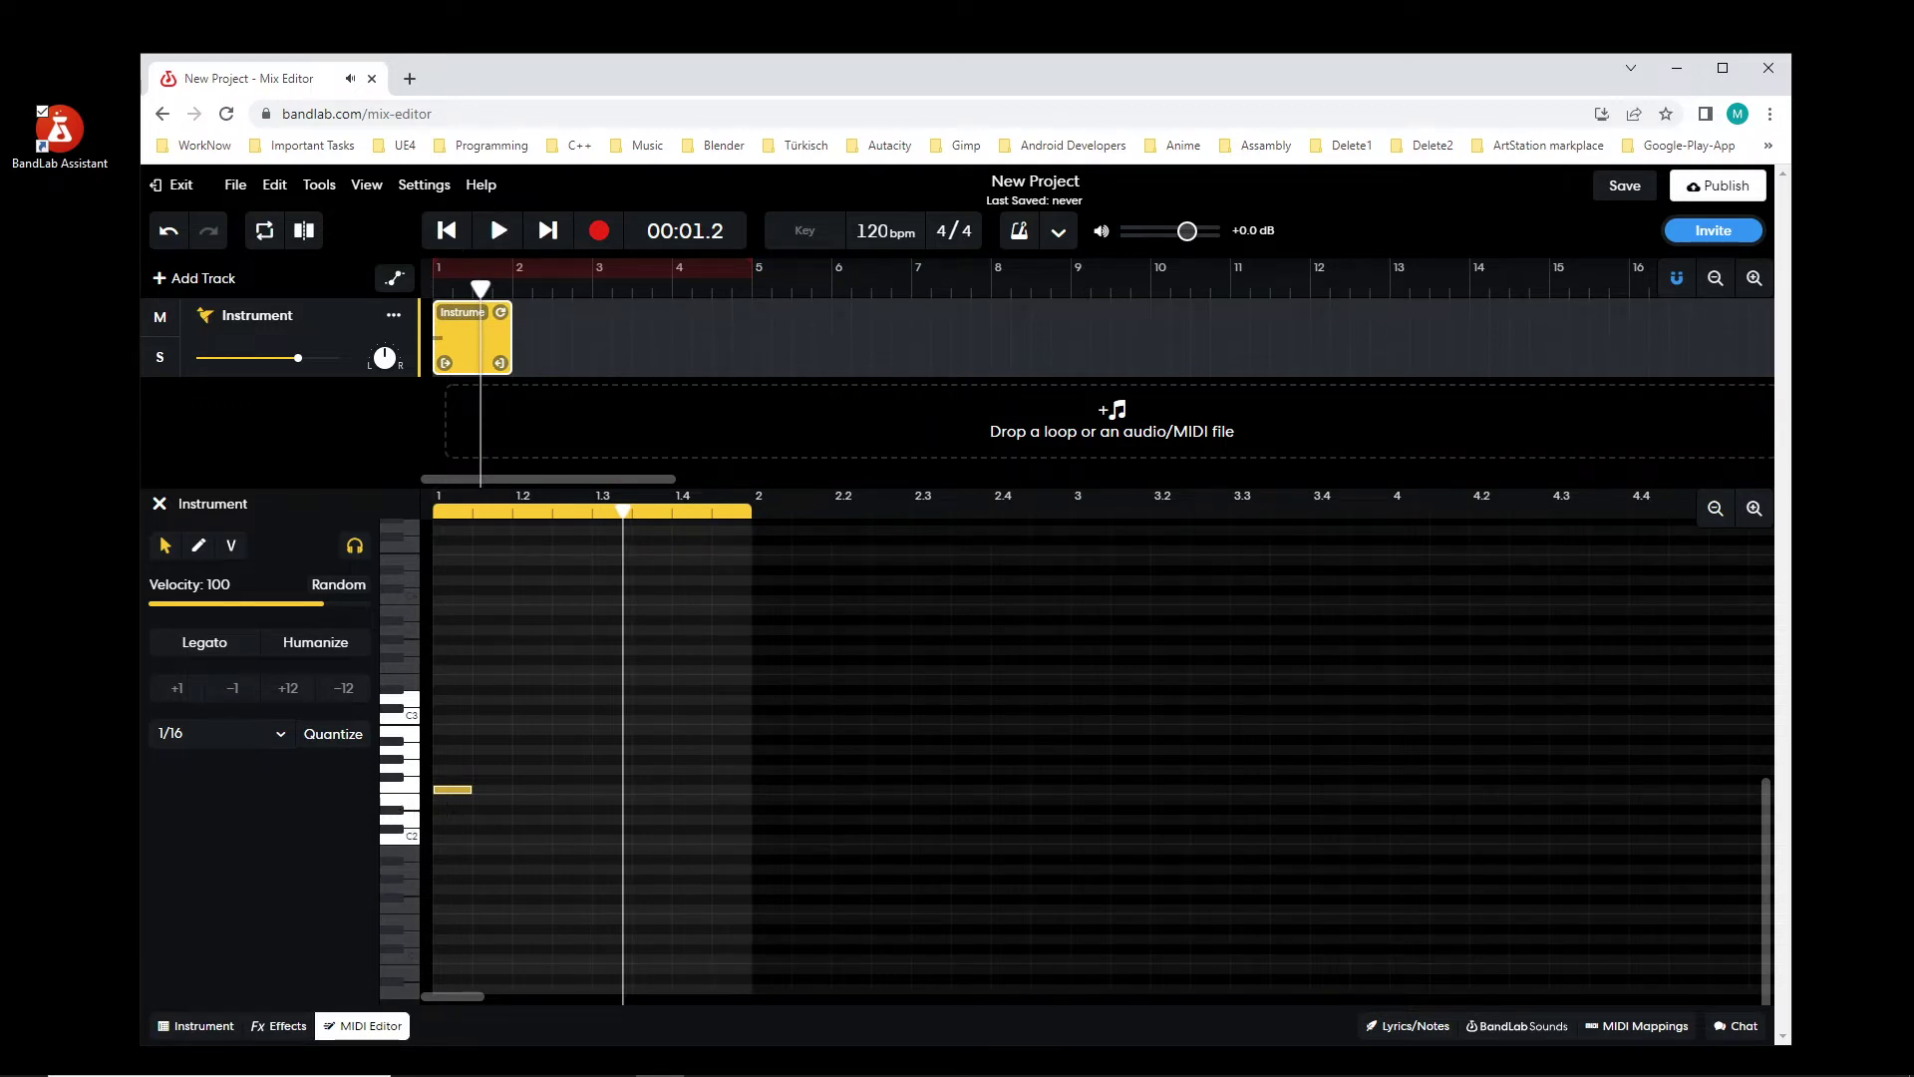
Step: Add successively lower notes at the starts of bars 2 and 3, and play the region from the beginning
double_click(767, 800)
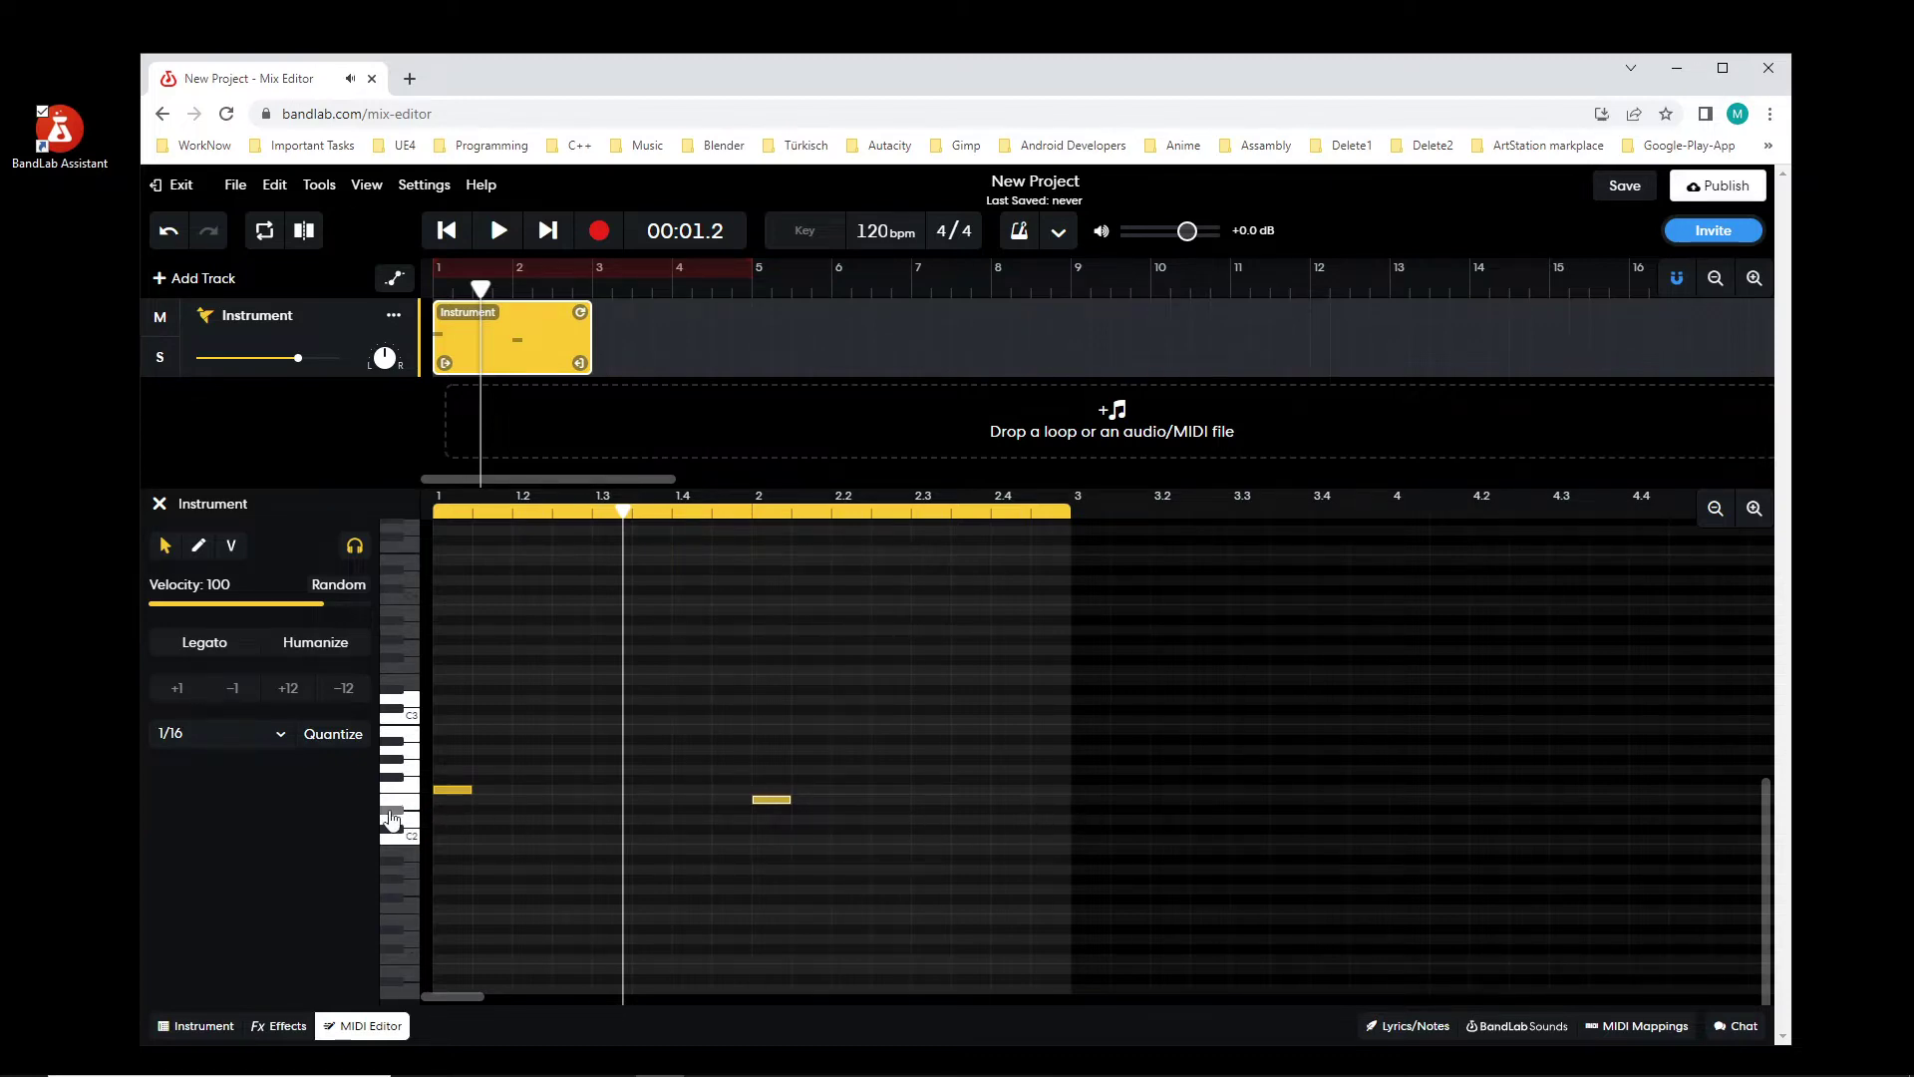
double_click(1091, 808)
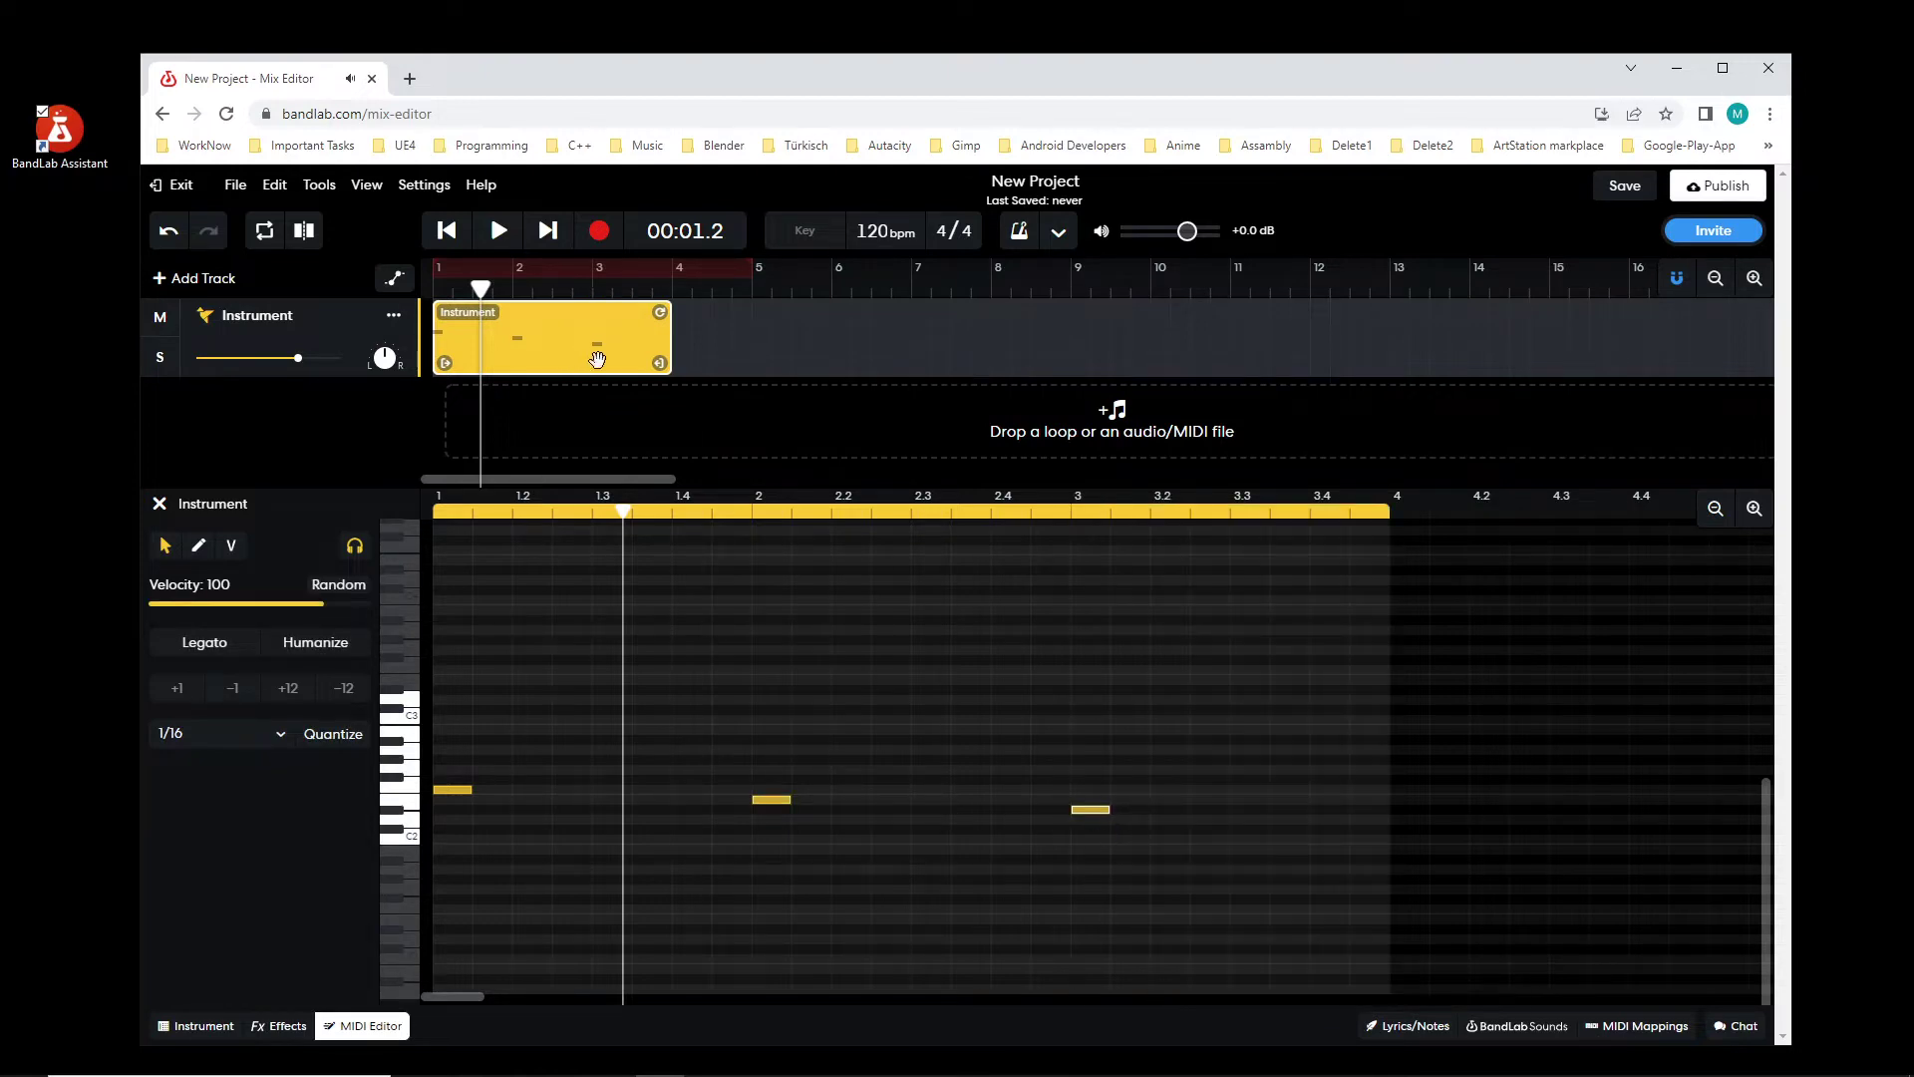
drag(480, 289, 432, 289)
click(497, 235)
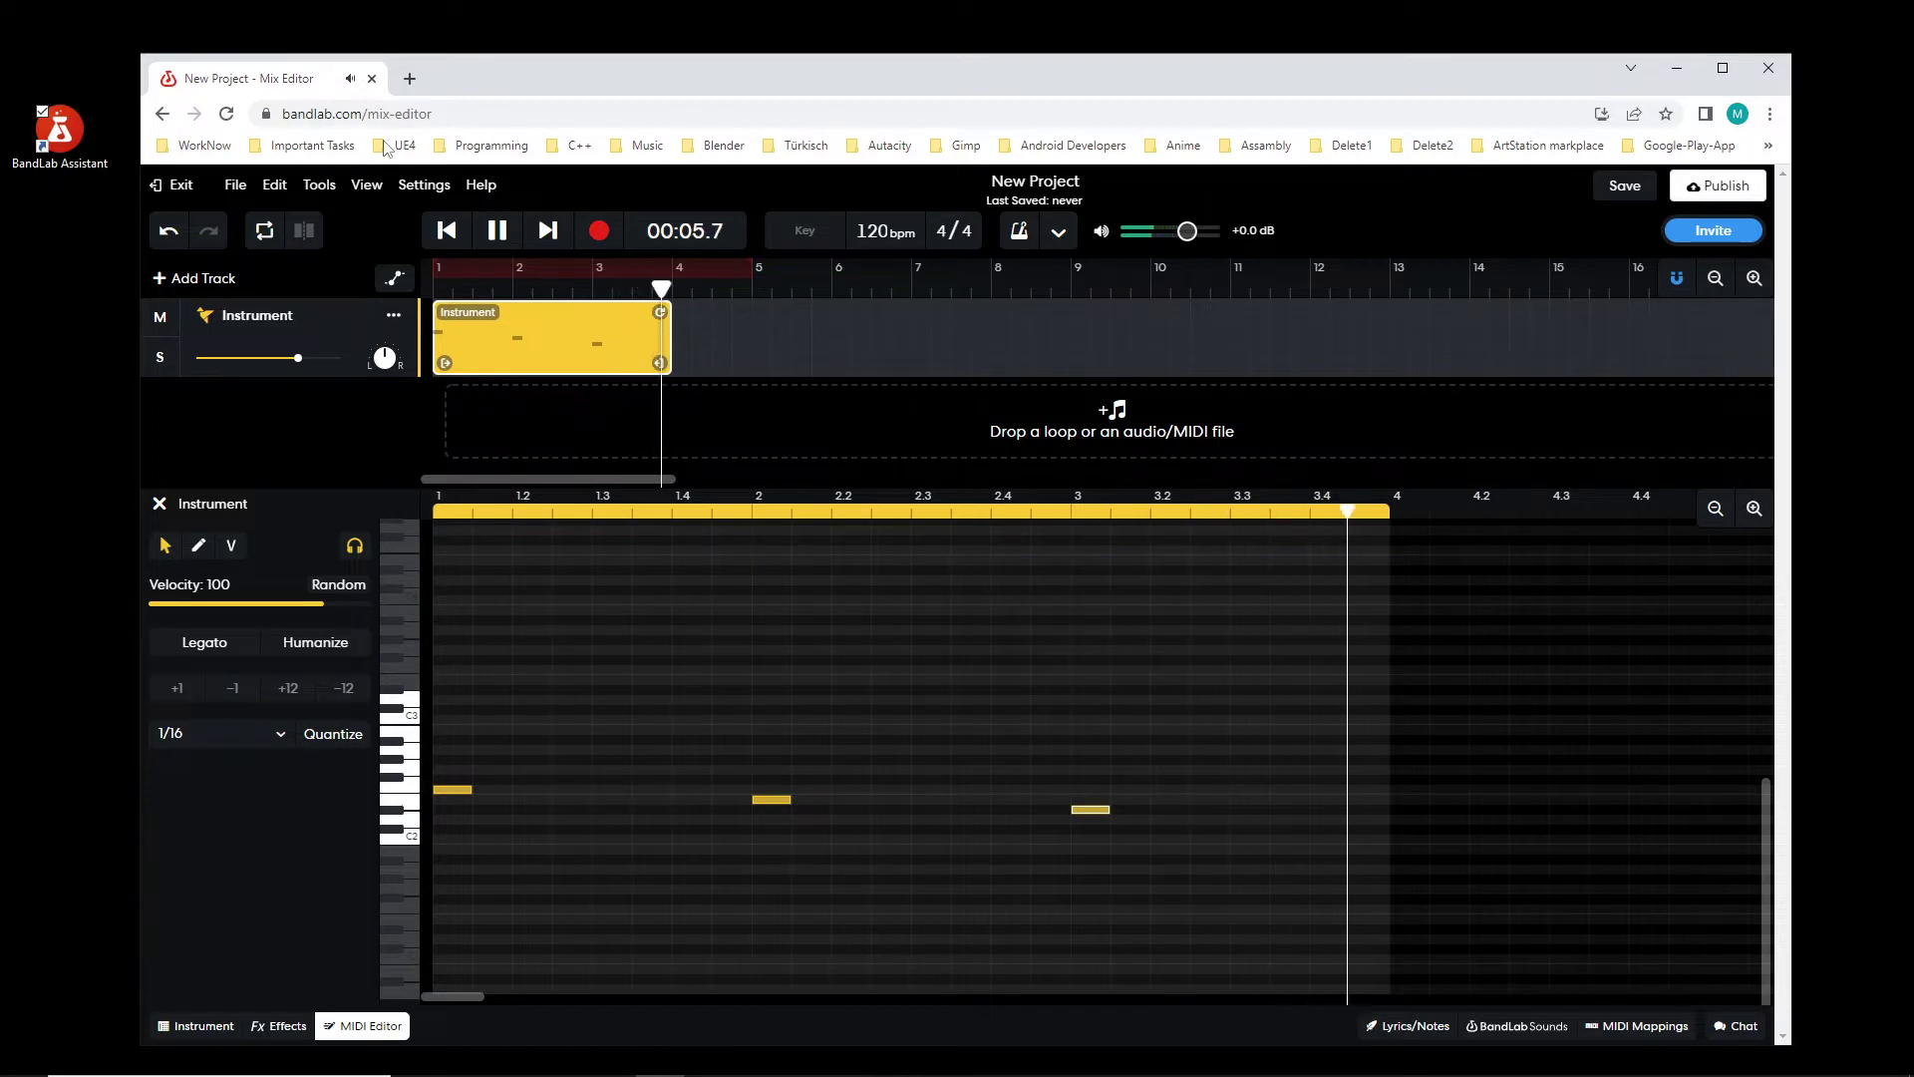
key(space)
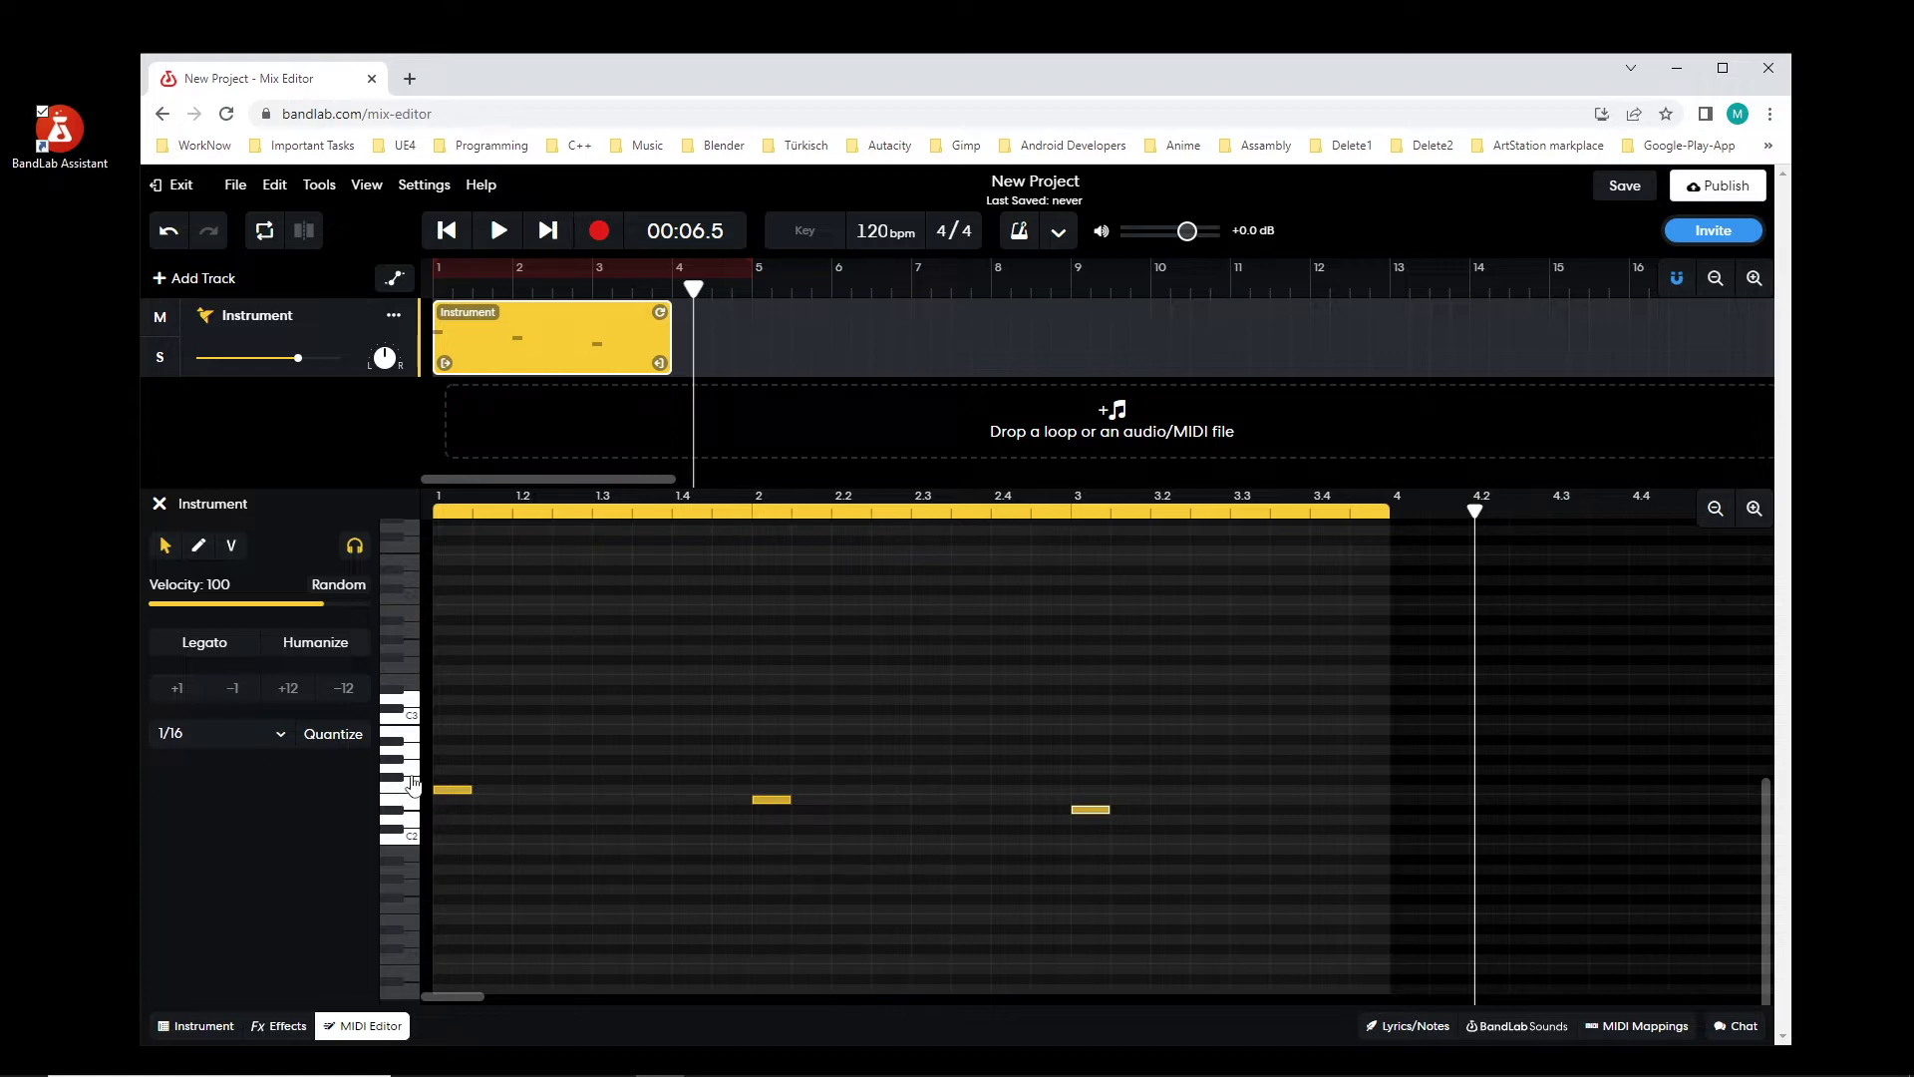
Step: Move the second and third notes back so they directly follow the first note in bar 1
click(411, 792)
drag(784, 804, 517, 807)
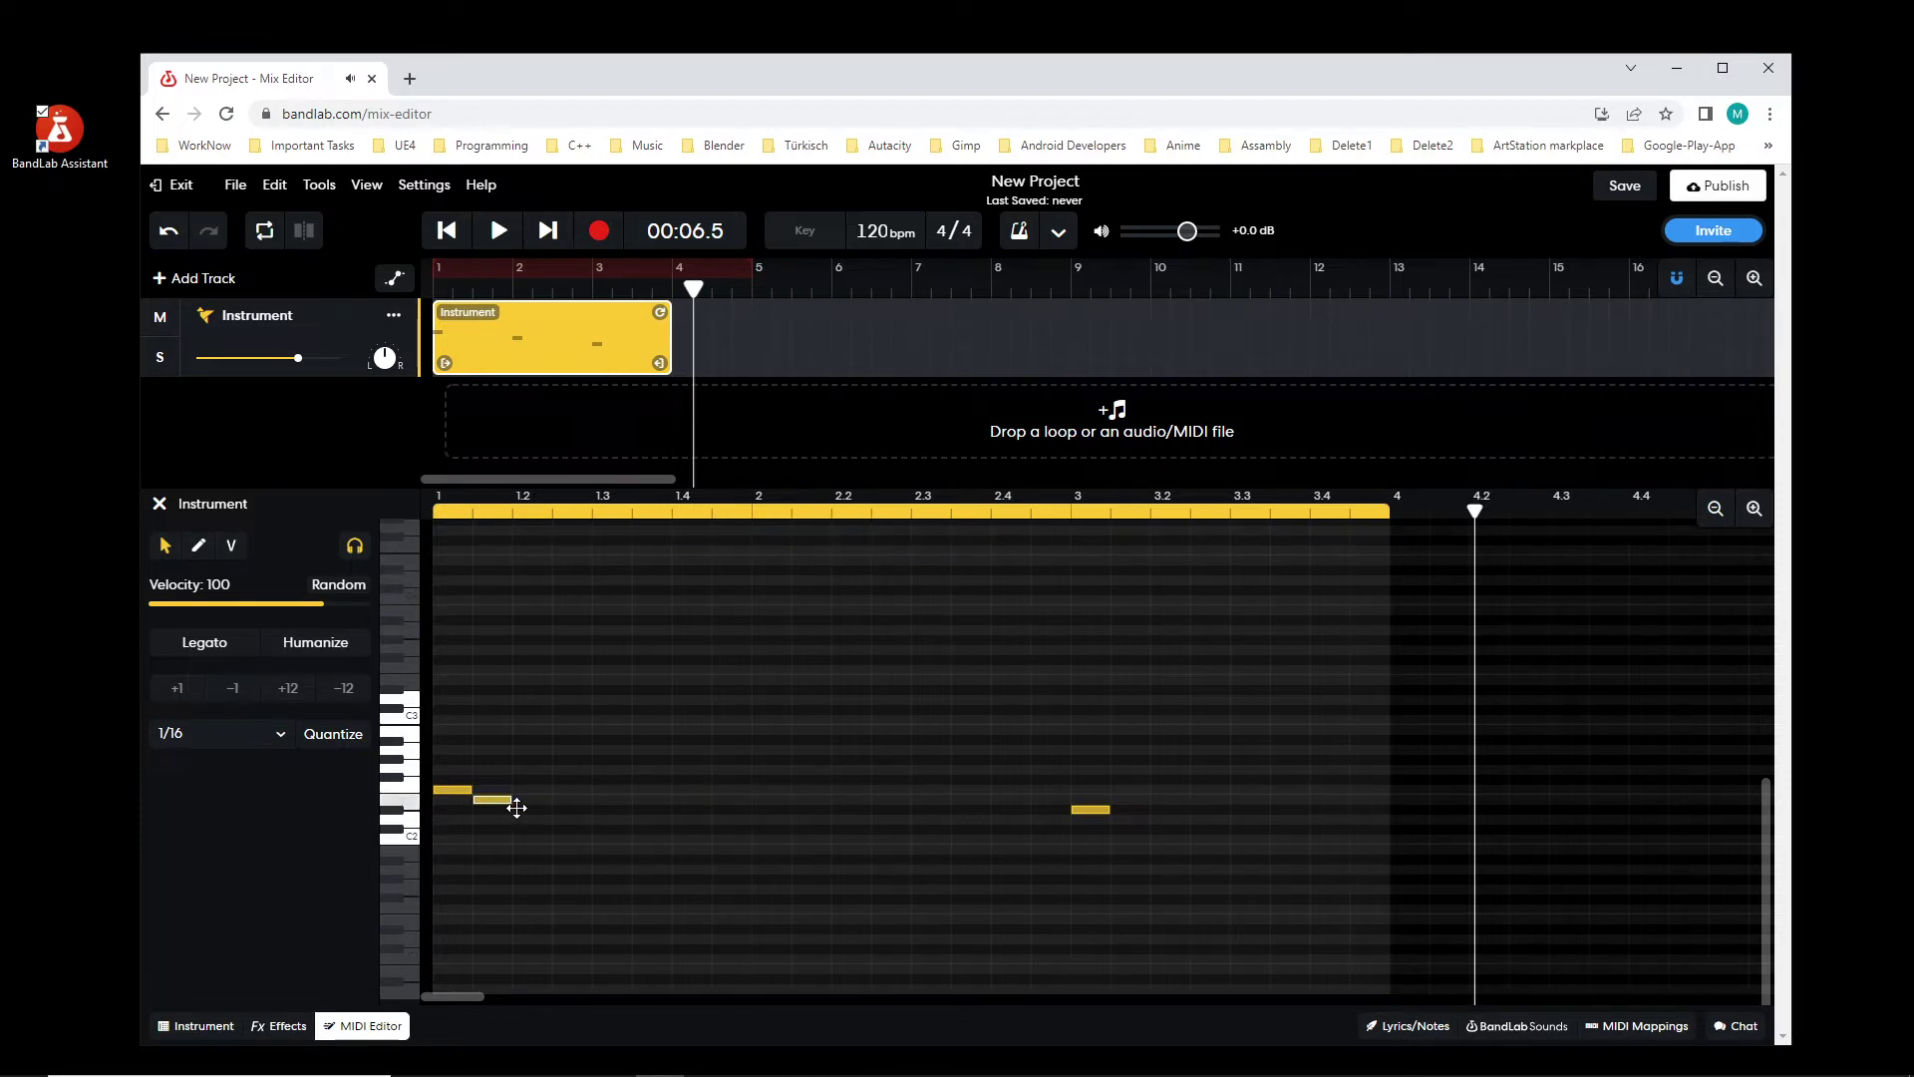
drag(1087, 813, 546, 819)
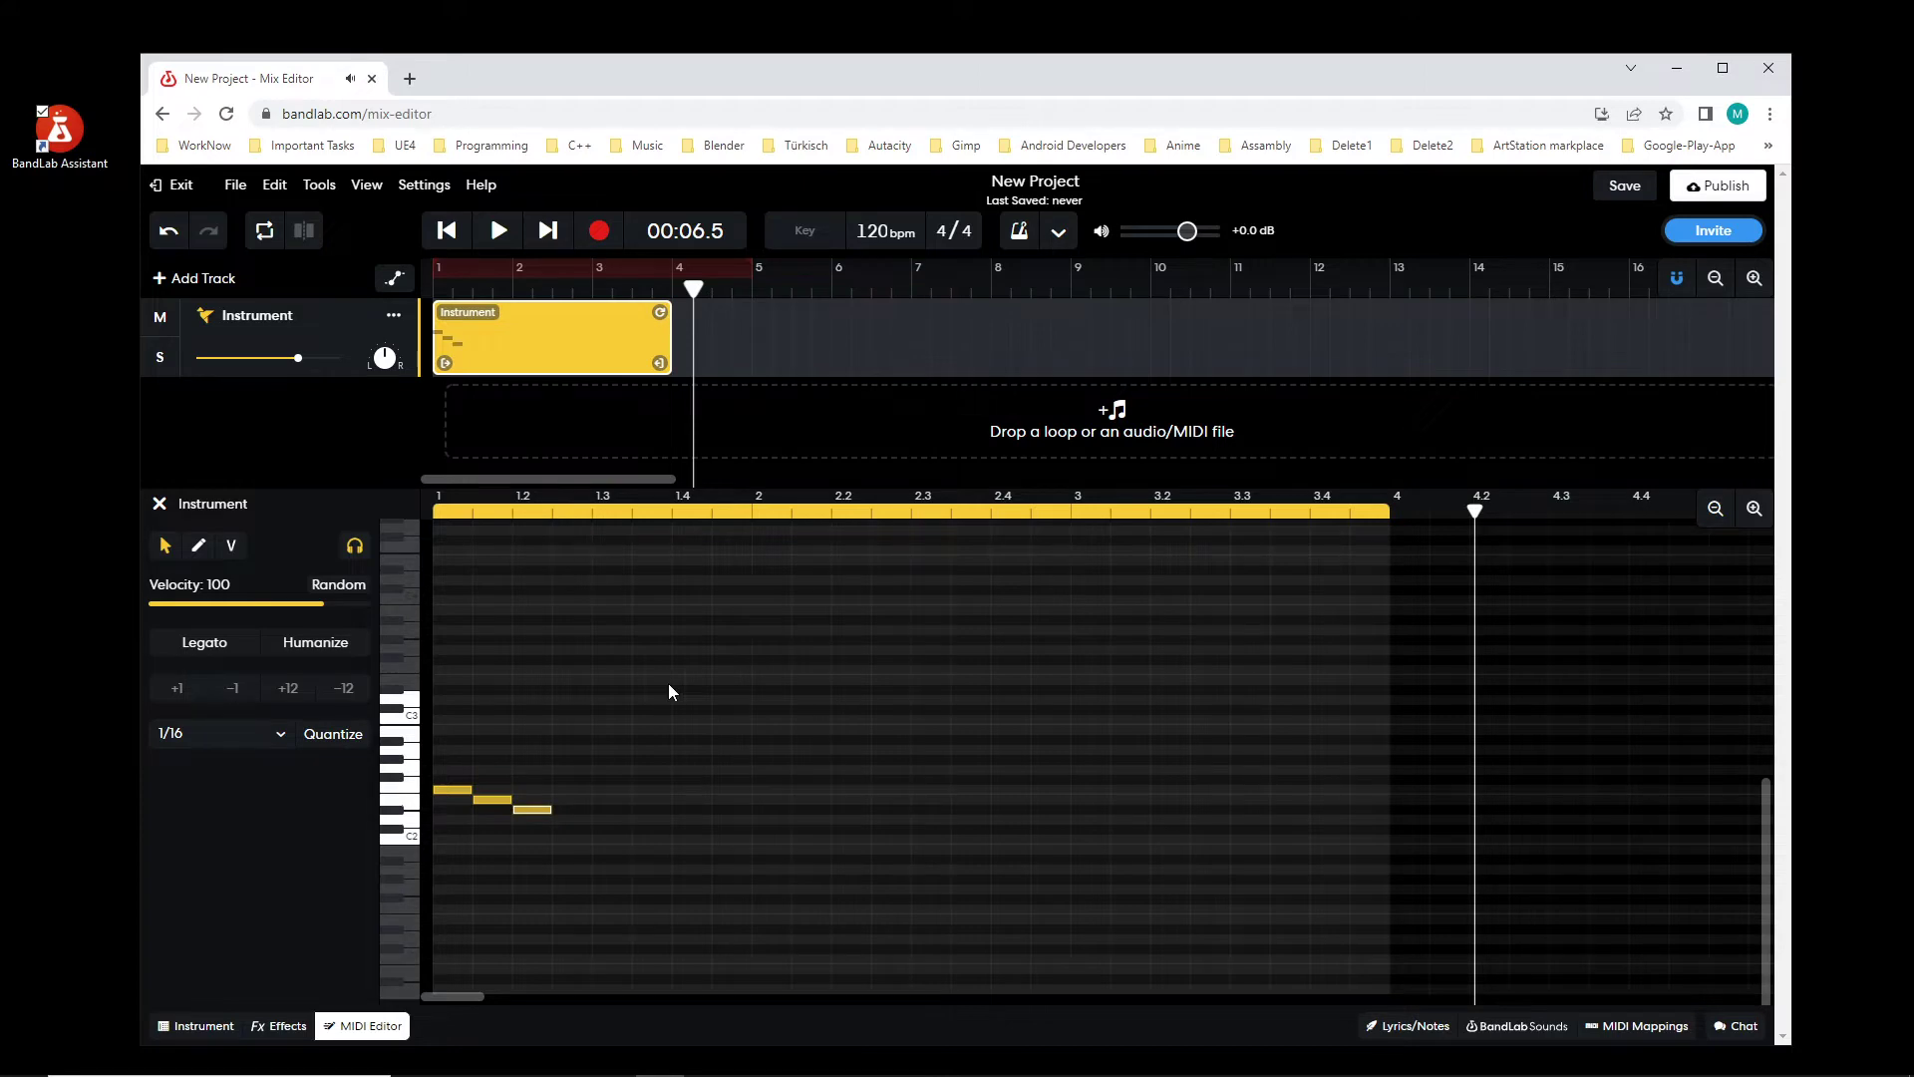
Step: Play the tightened three-note pattern twice from the start of the project
click(447, 230)
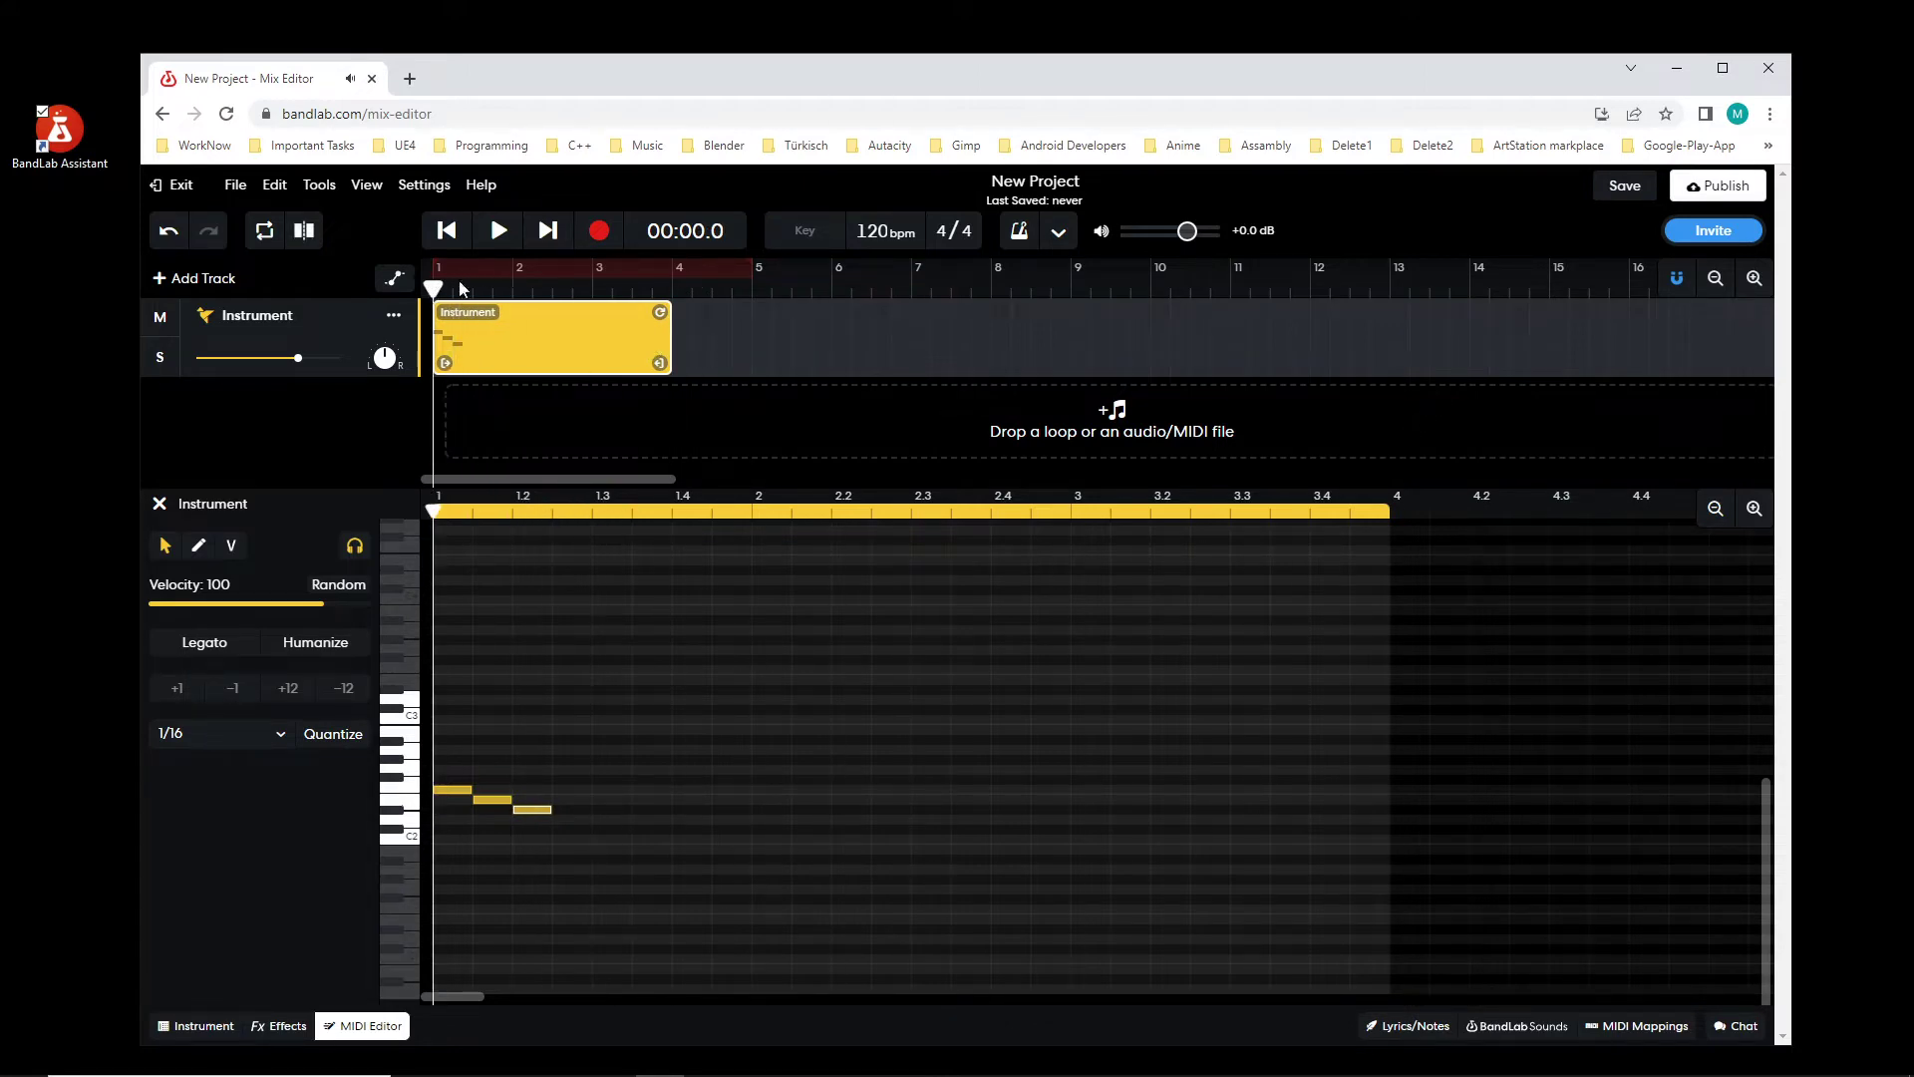
click(491, 235)
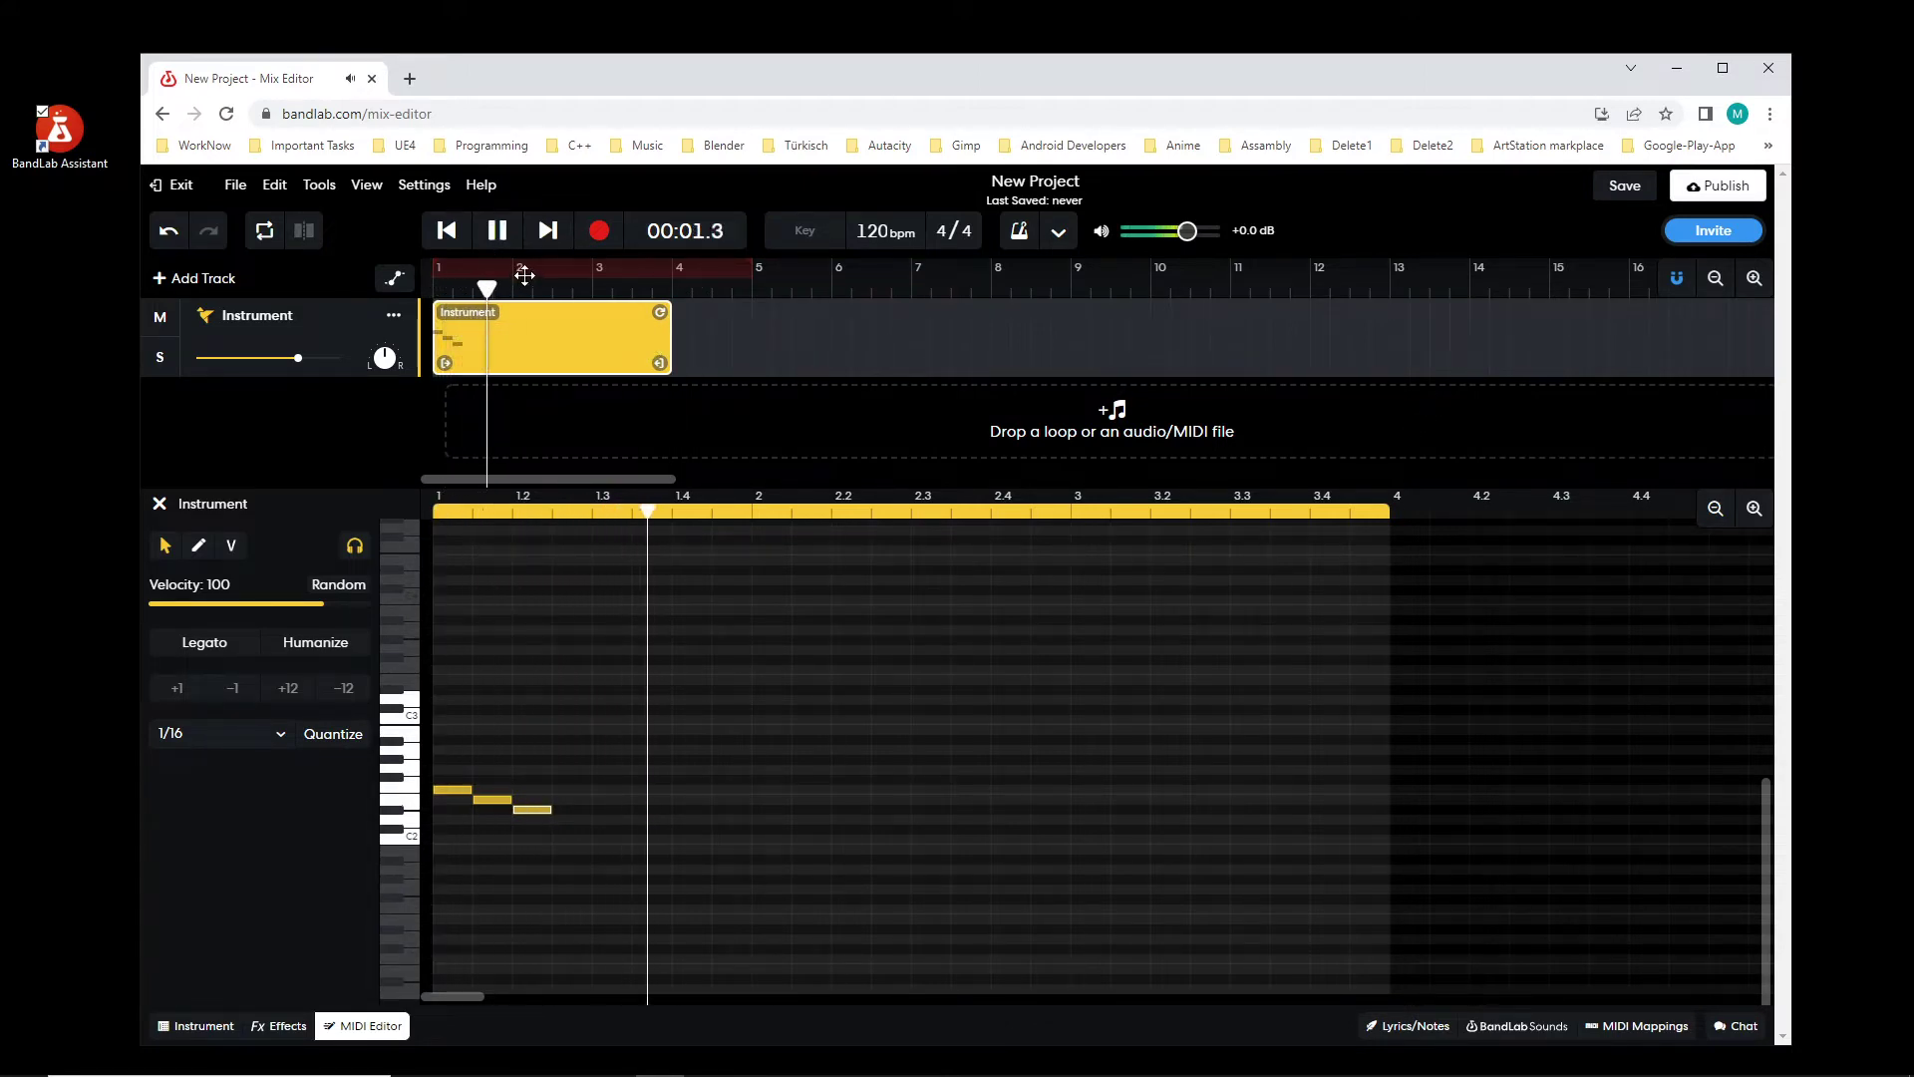
click(501, 235)
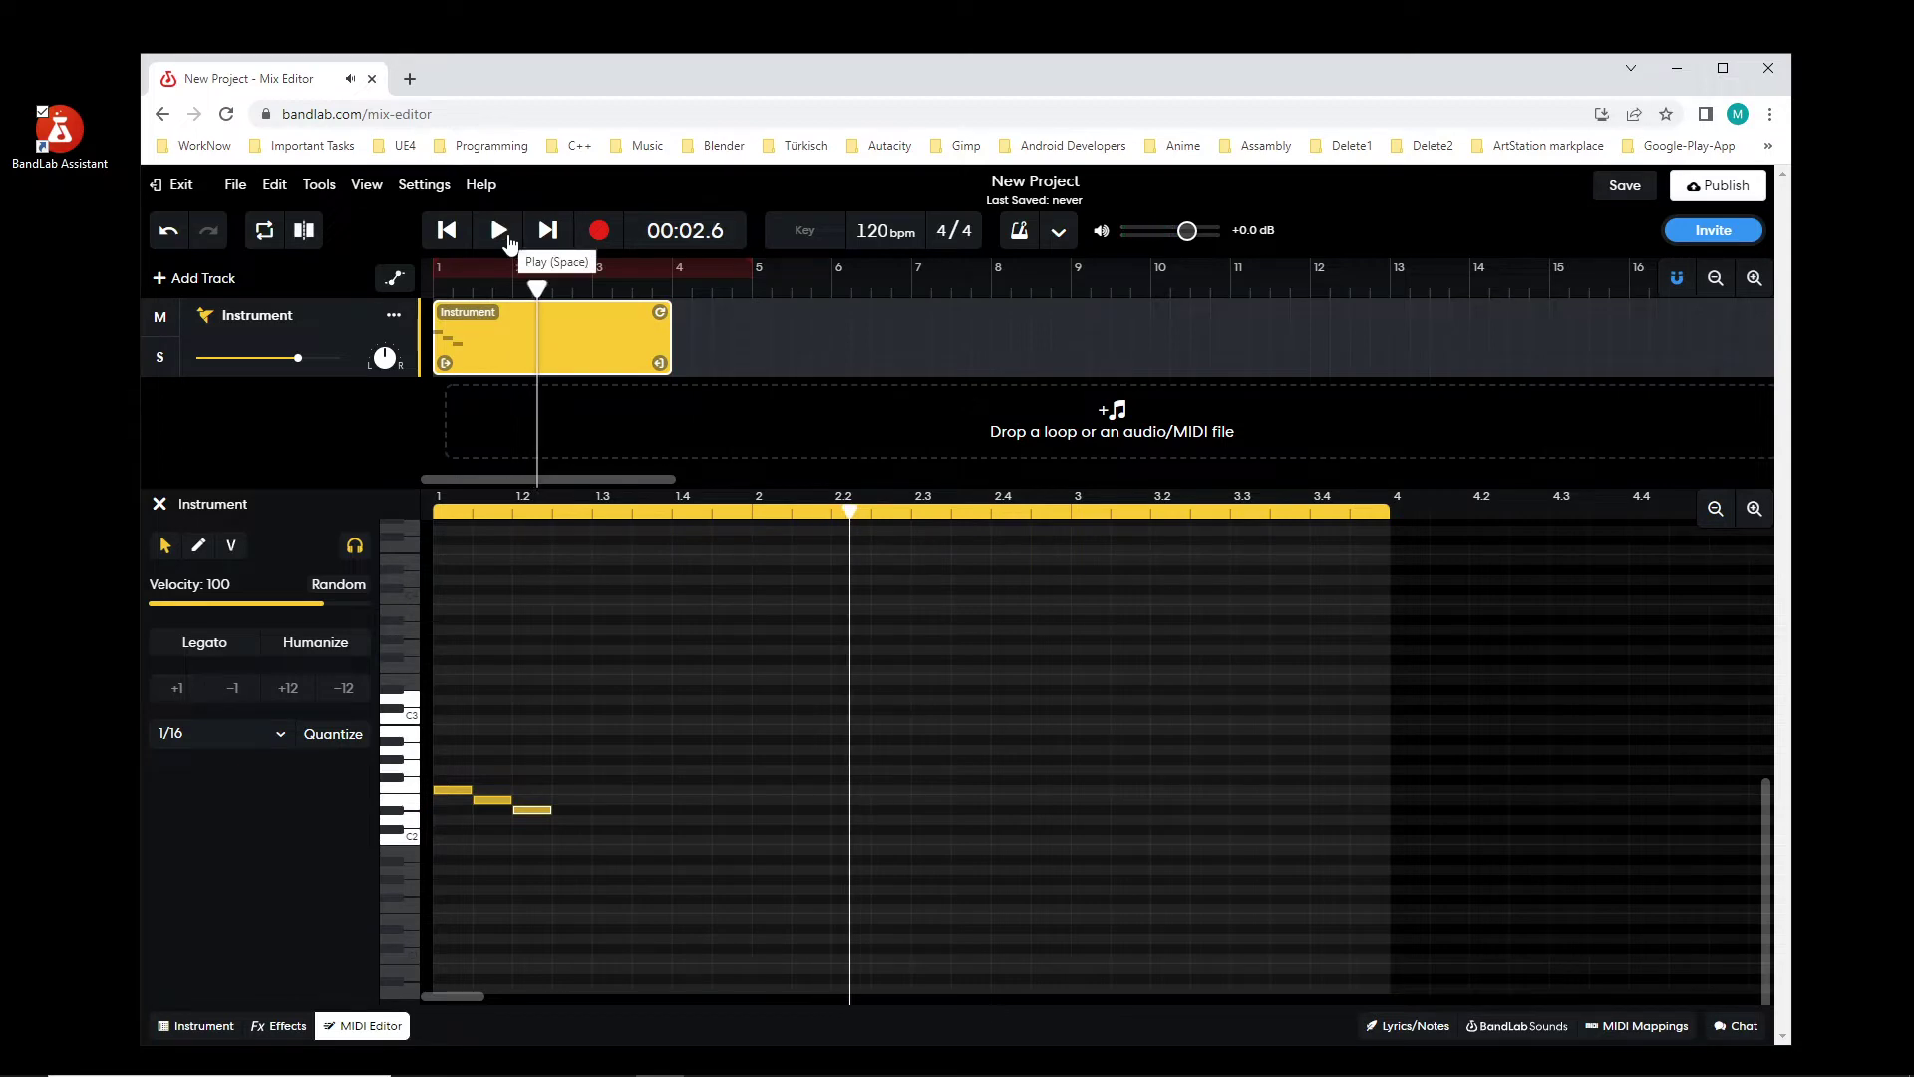
drag(534, 291, 412, 293)
click(506, 233)
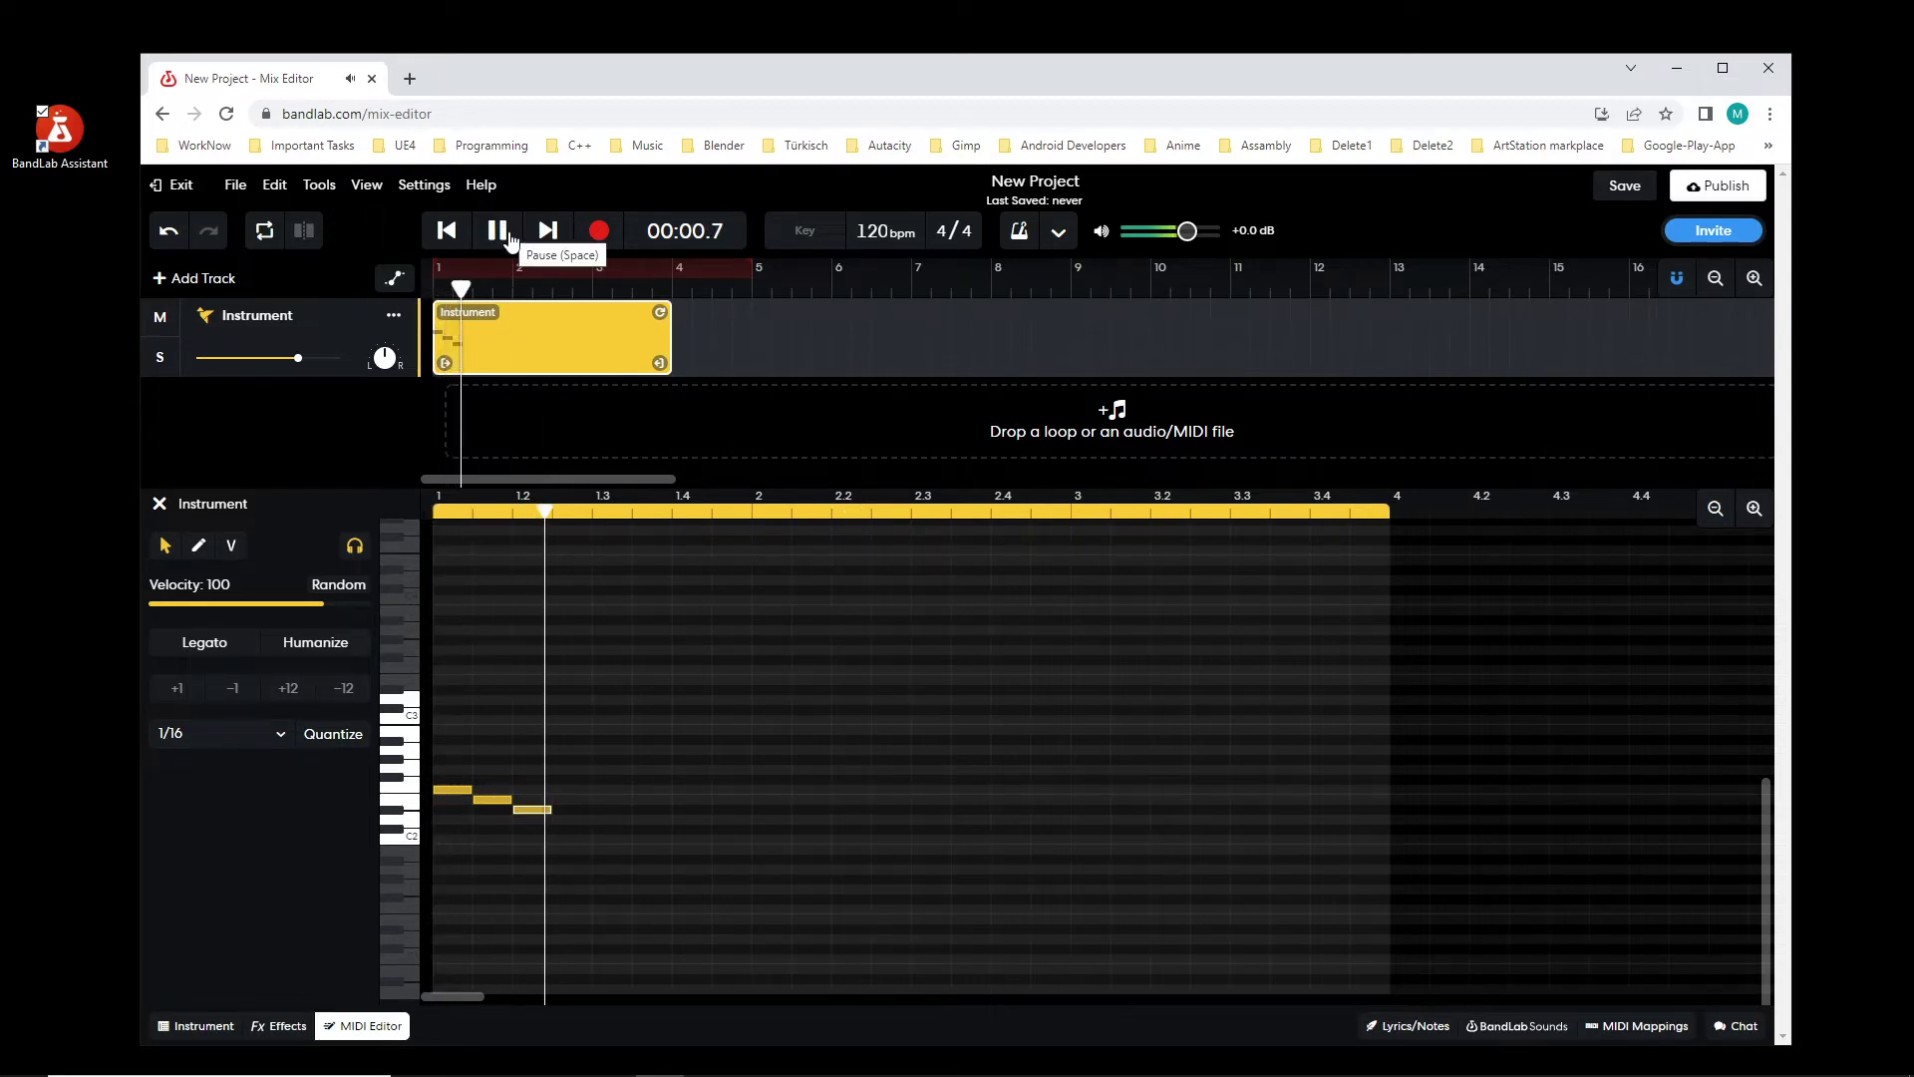
click(499, 232)
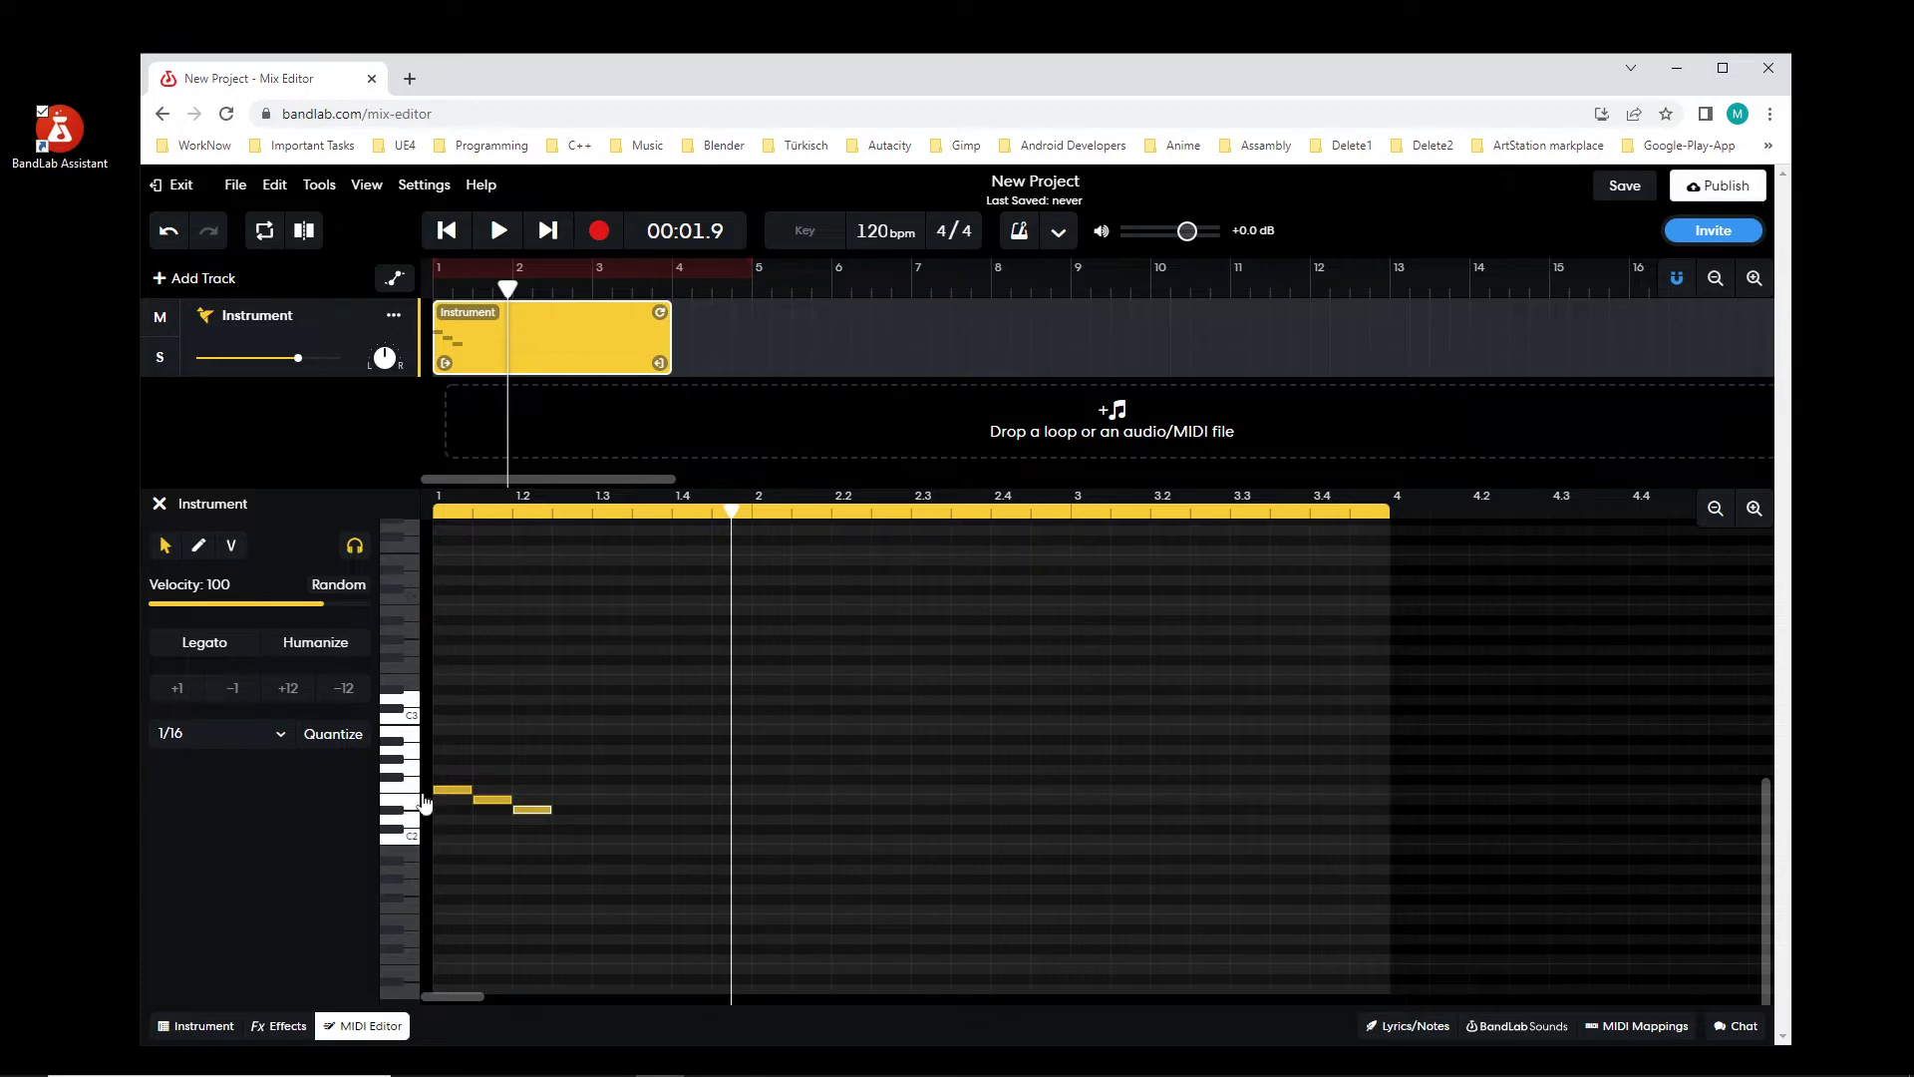
Step: Return to the kit's pad view, delete the MIDI region from the track, and move the playhead to the start
click(203, 1026)
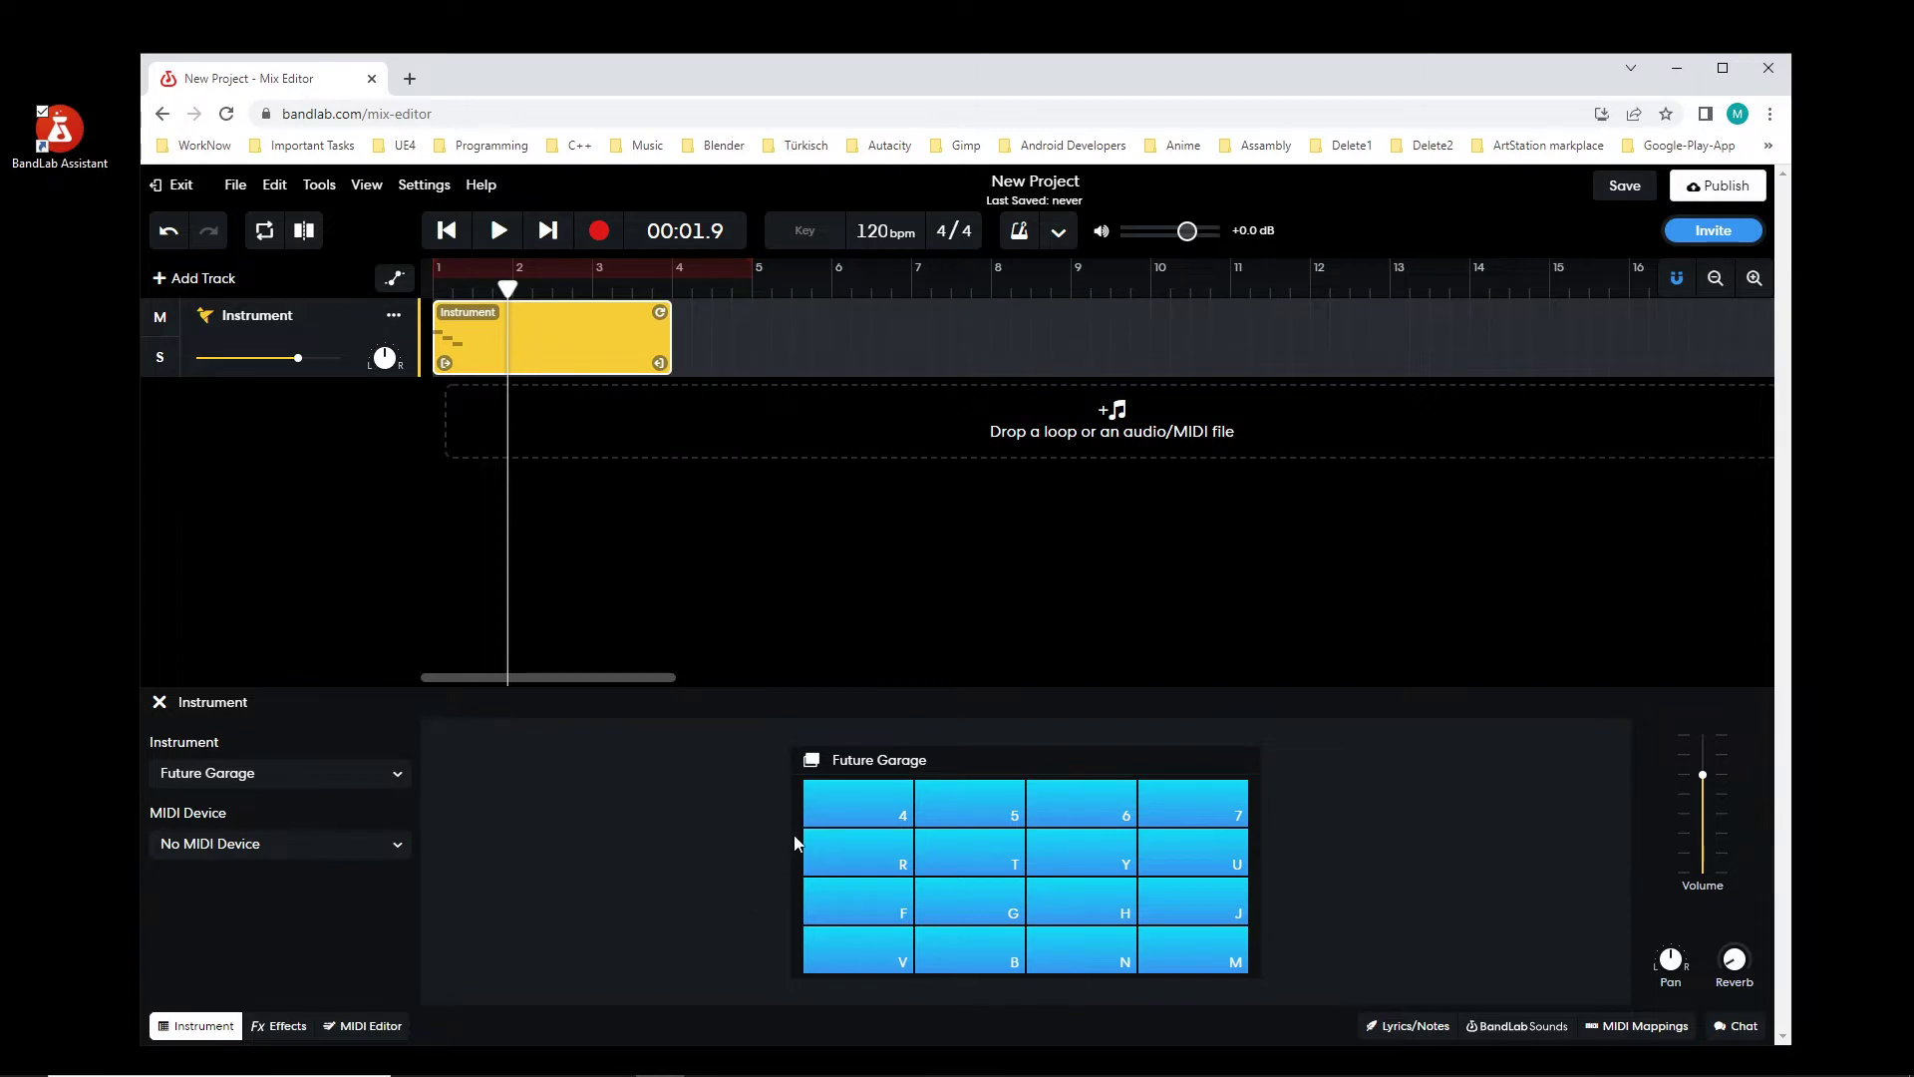
key(Delete)
drag(506, 288, 391, 289)
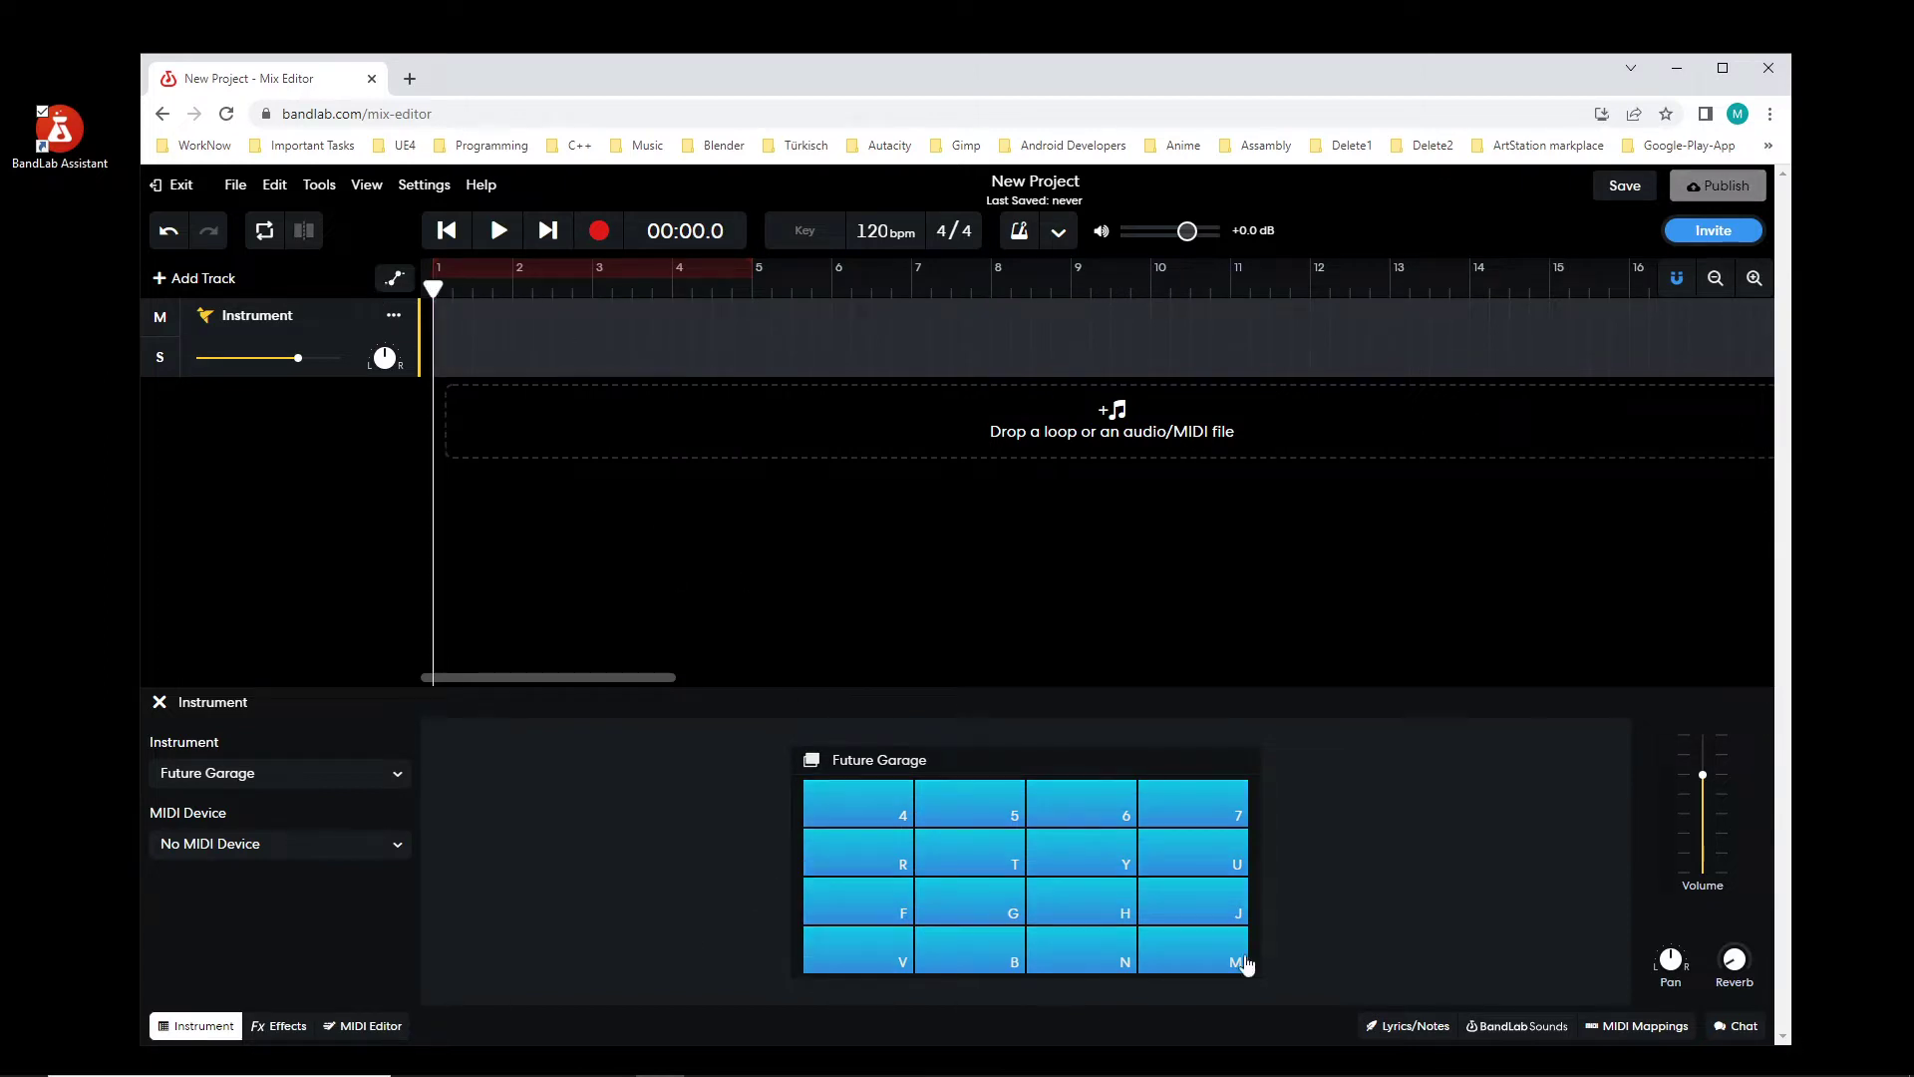
Step: Audition the Future Garage pads again, alternating the F and G pads and trying U, B, N and M
click(963, 882)
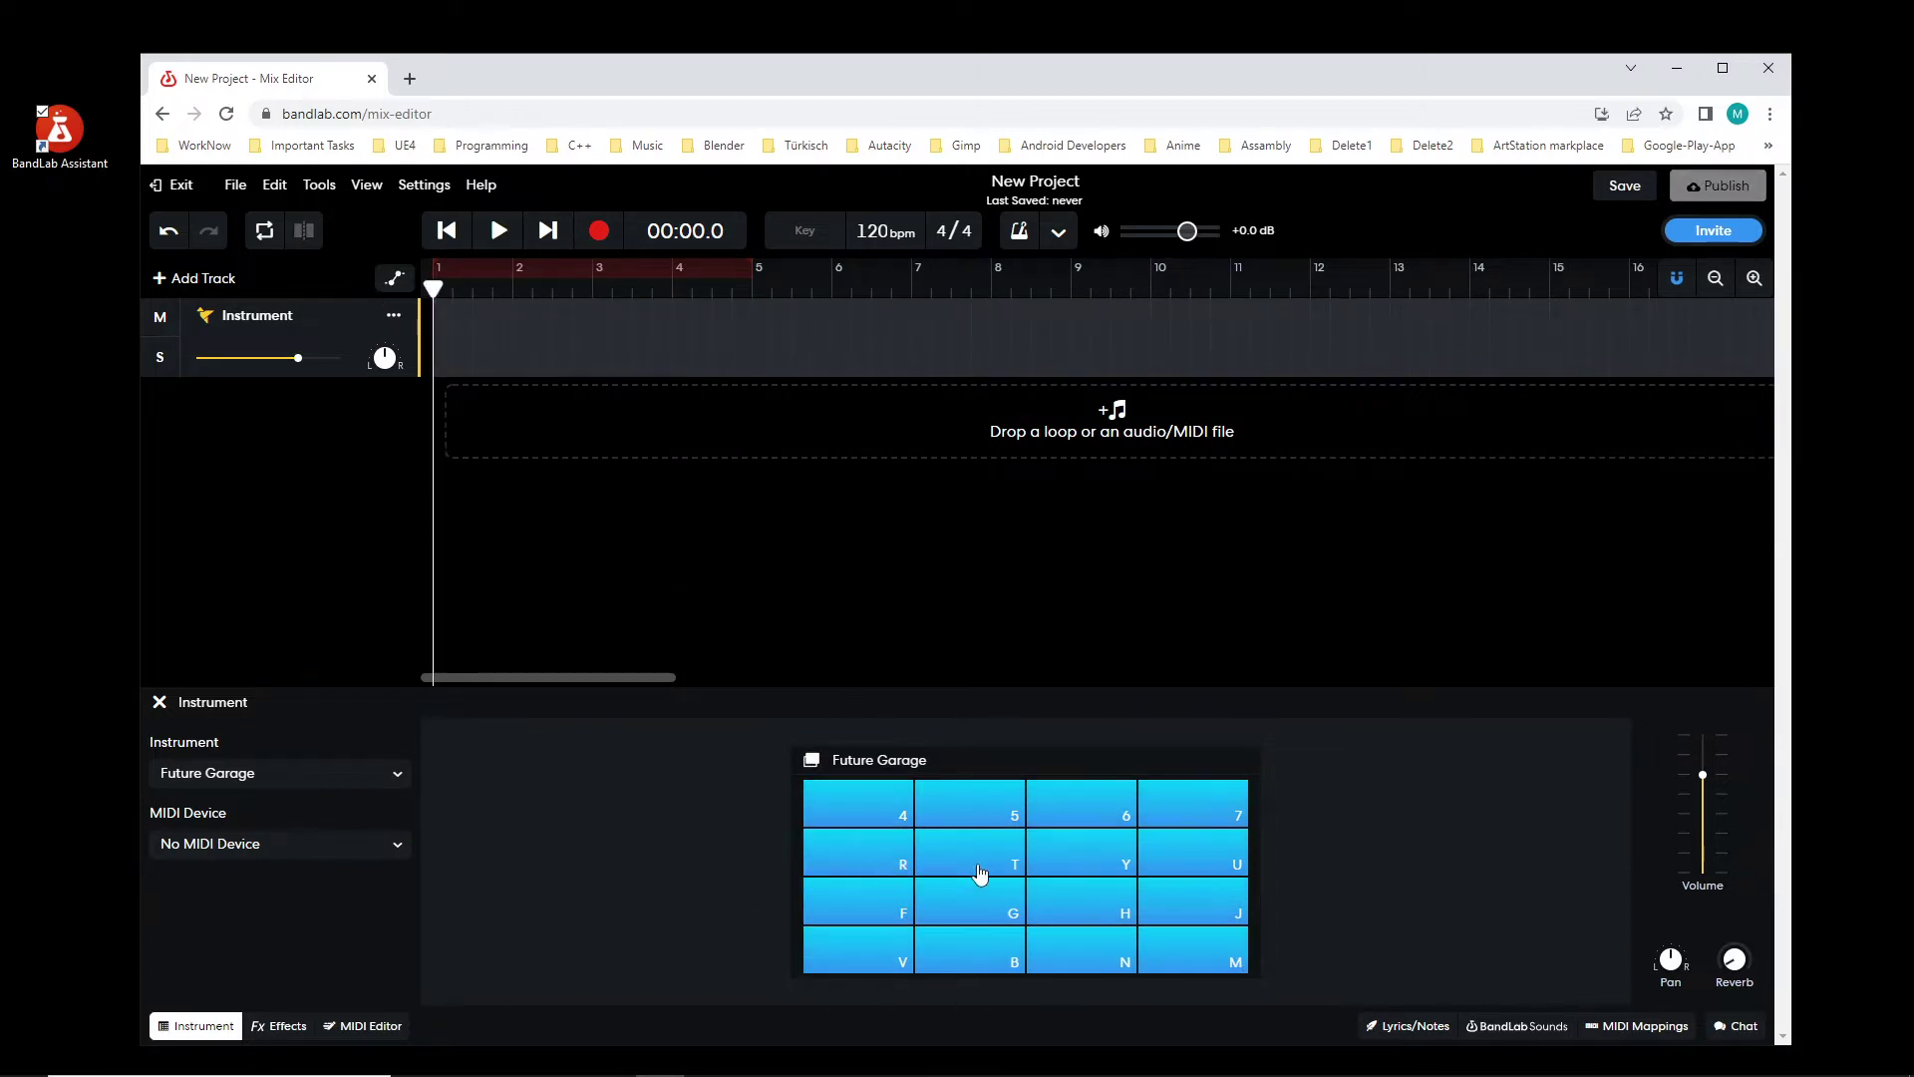
click(931, 911)
click(962, 915)
click(1204, 858)
click(908, 913)
click(975, 915)
key(f)
key(f)
click(963, 913)
click(880, 919)
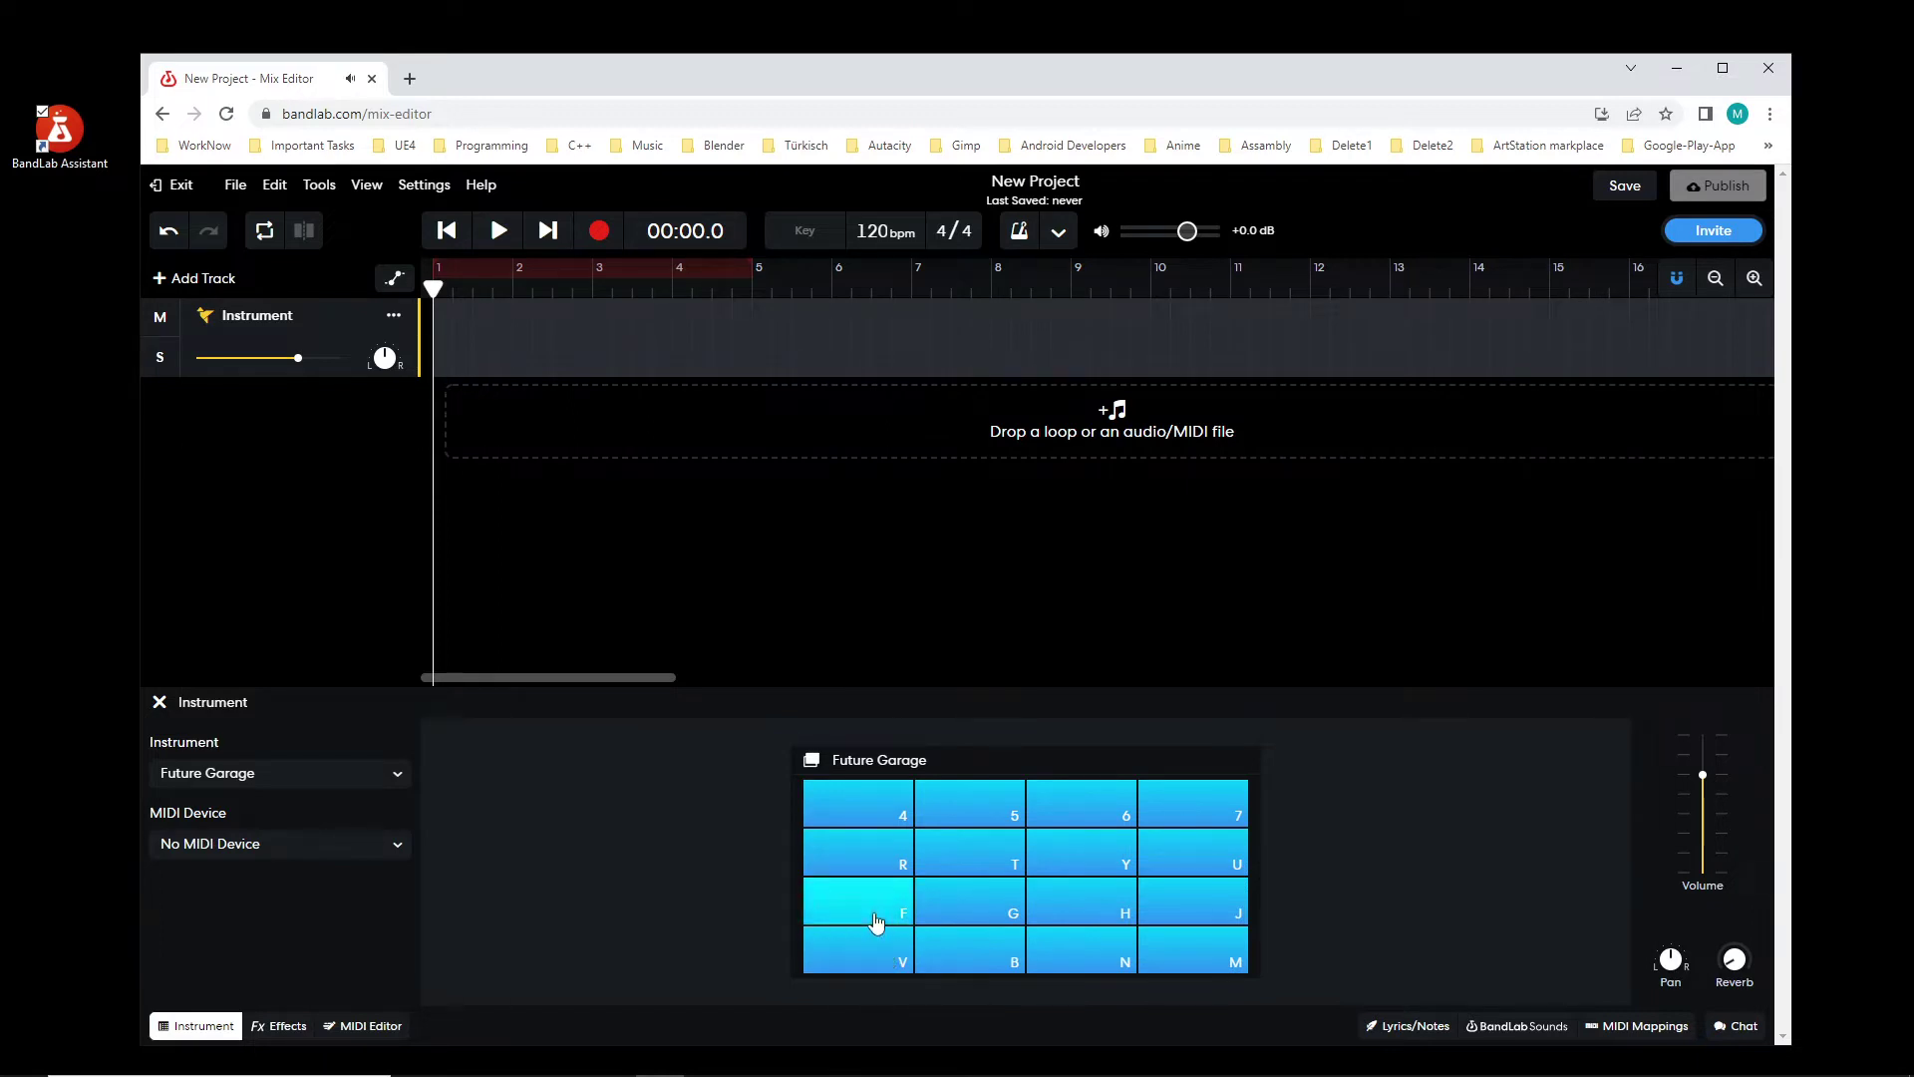
click(945, 902)
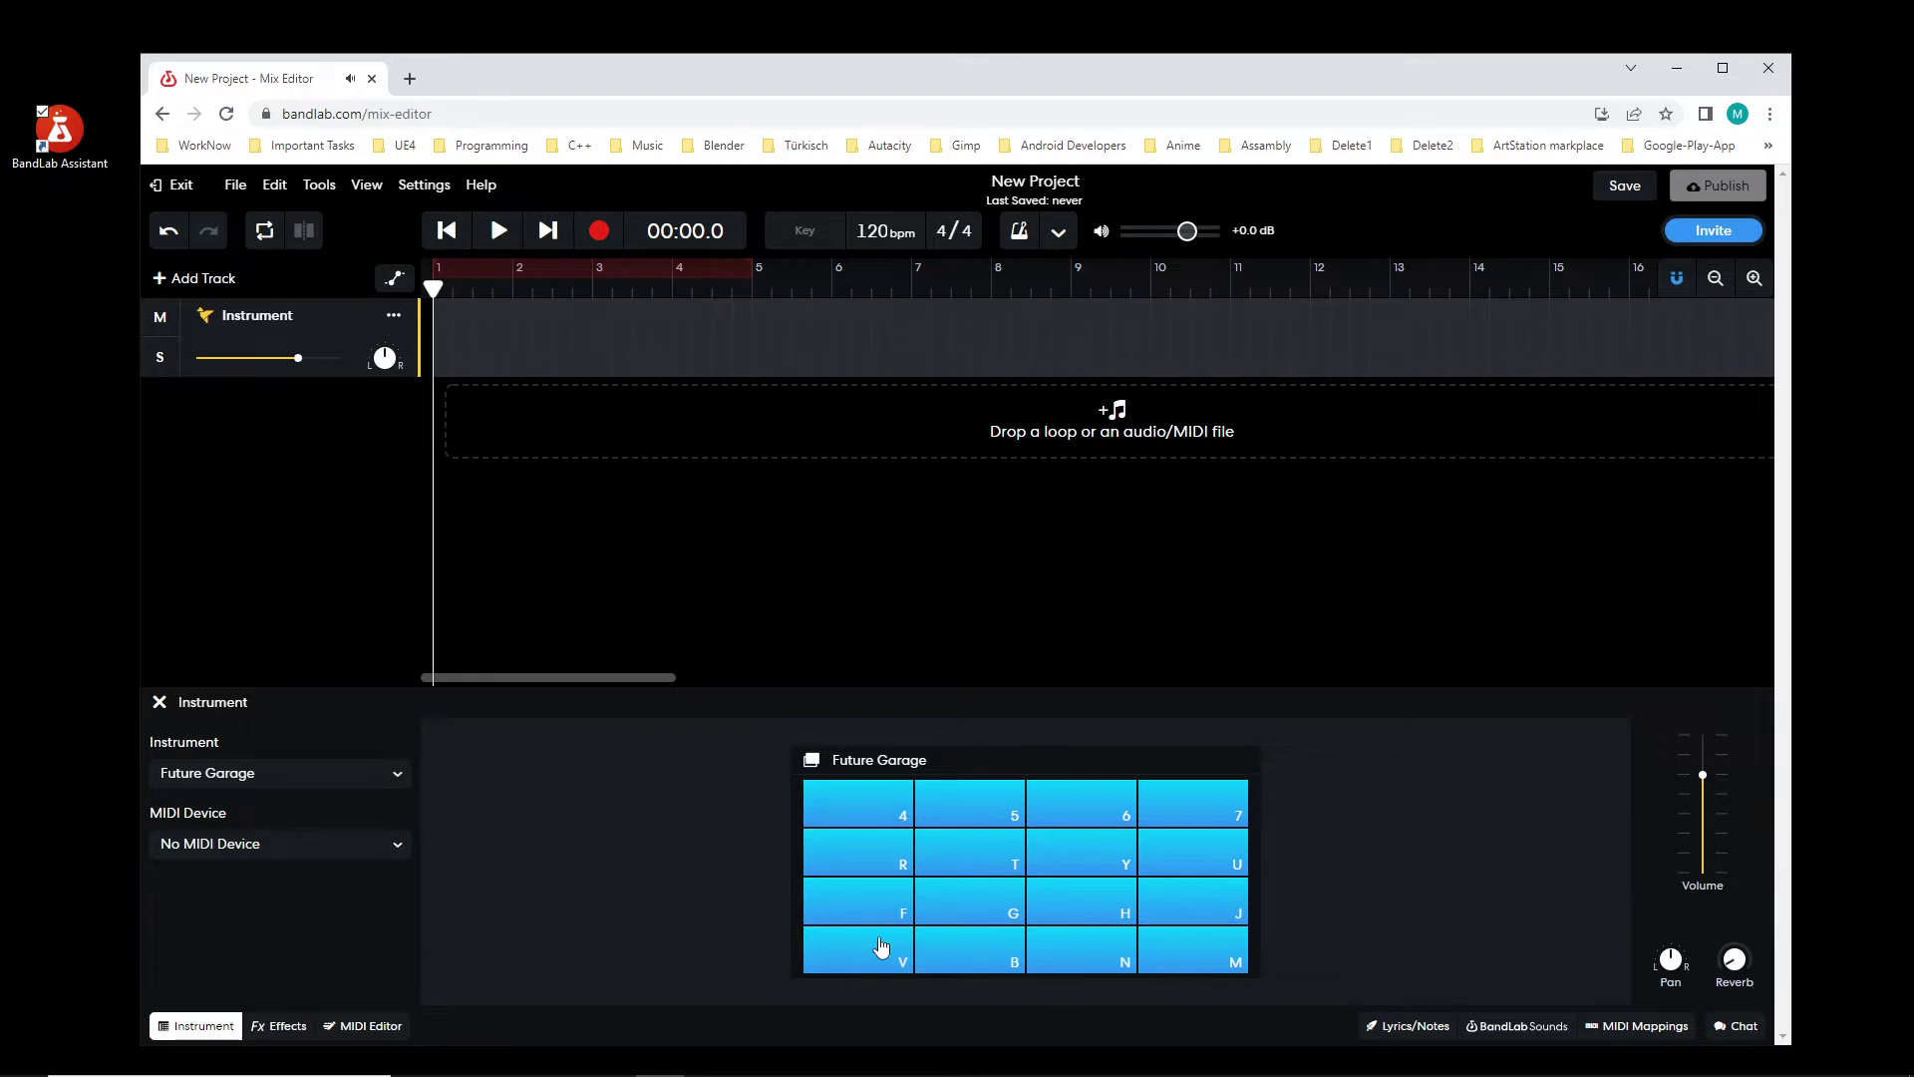
click(957, 955)
click(1086, 955)
click(1197, 955)
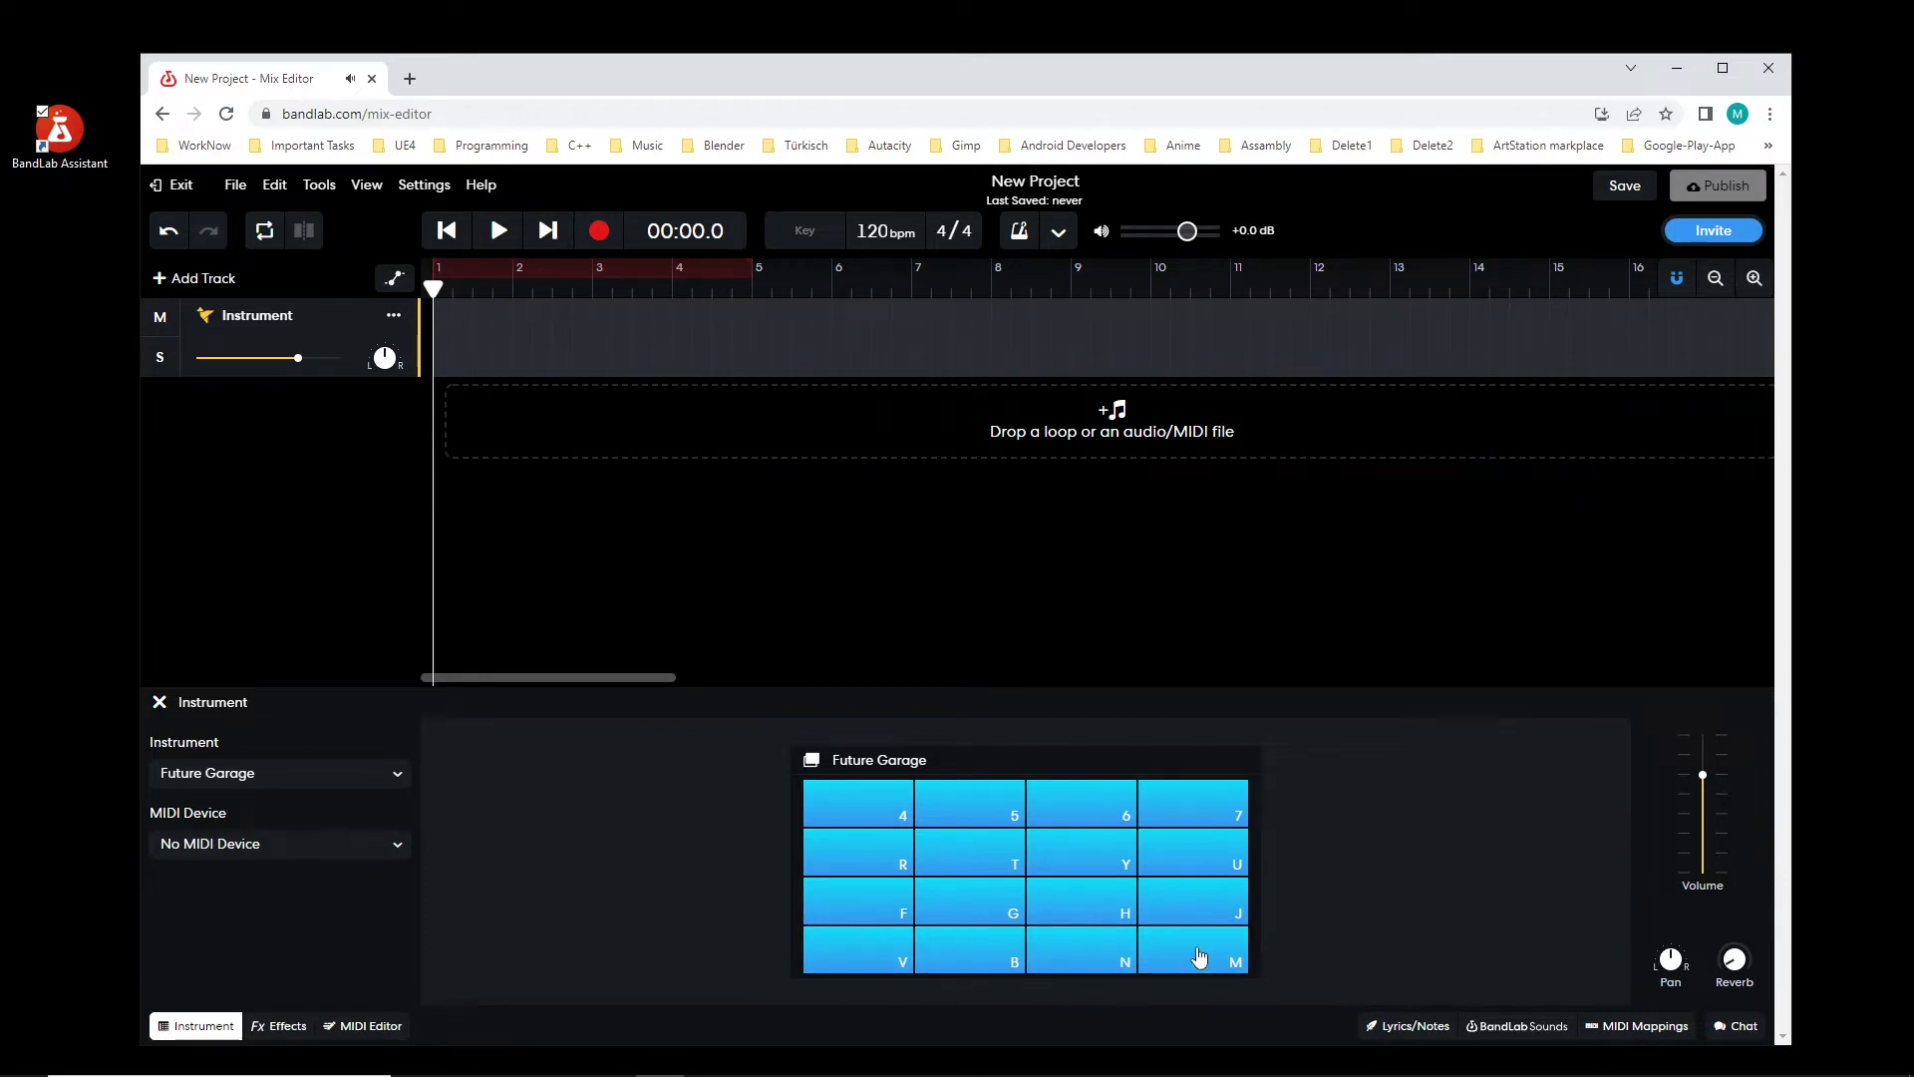
Step: Audition the N, F and M pads of the Future Garage kit
click(1098, 963)
click(878, 921)
click(1186, 950)
click(907, 902)
click(1181, 962)
Step: Record a pattern on the F, G and M pads from the project start, and play the recording back
click(599, 239)
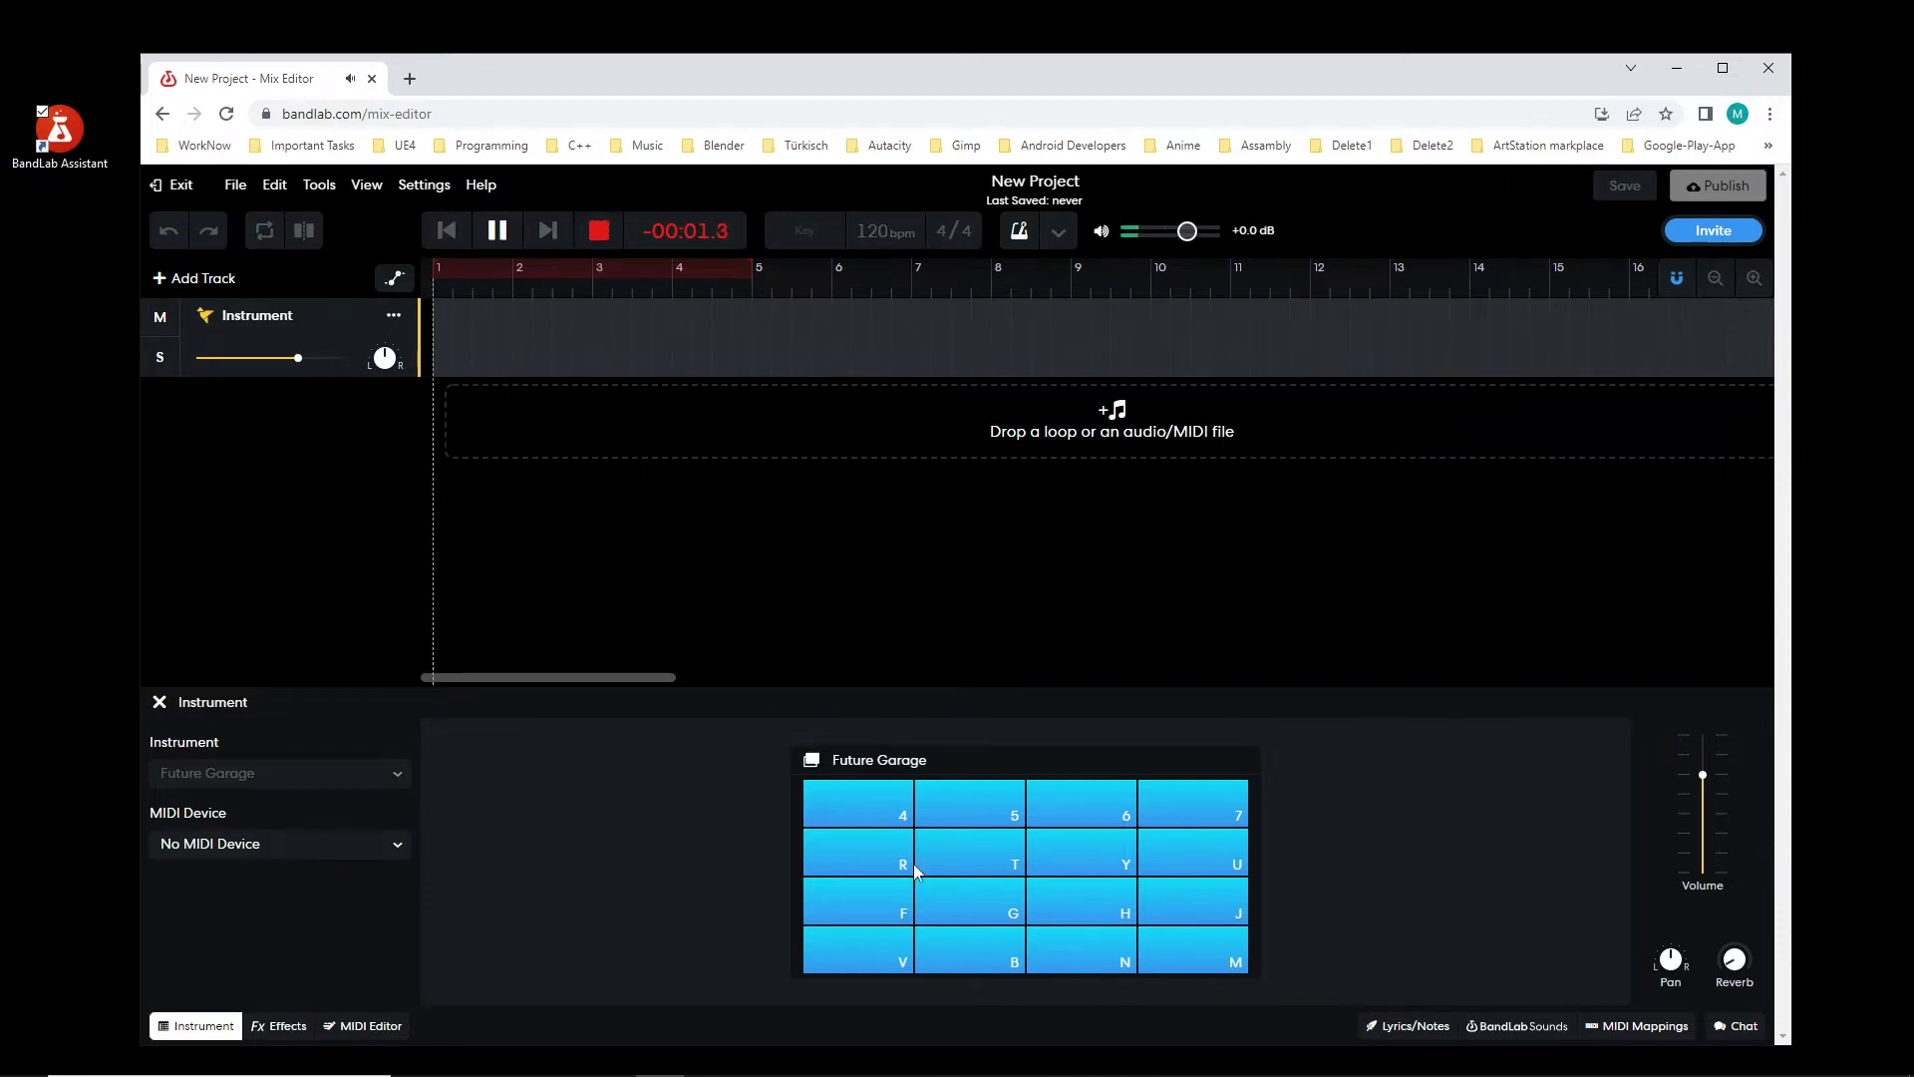
click(879, 908)
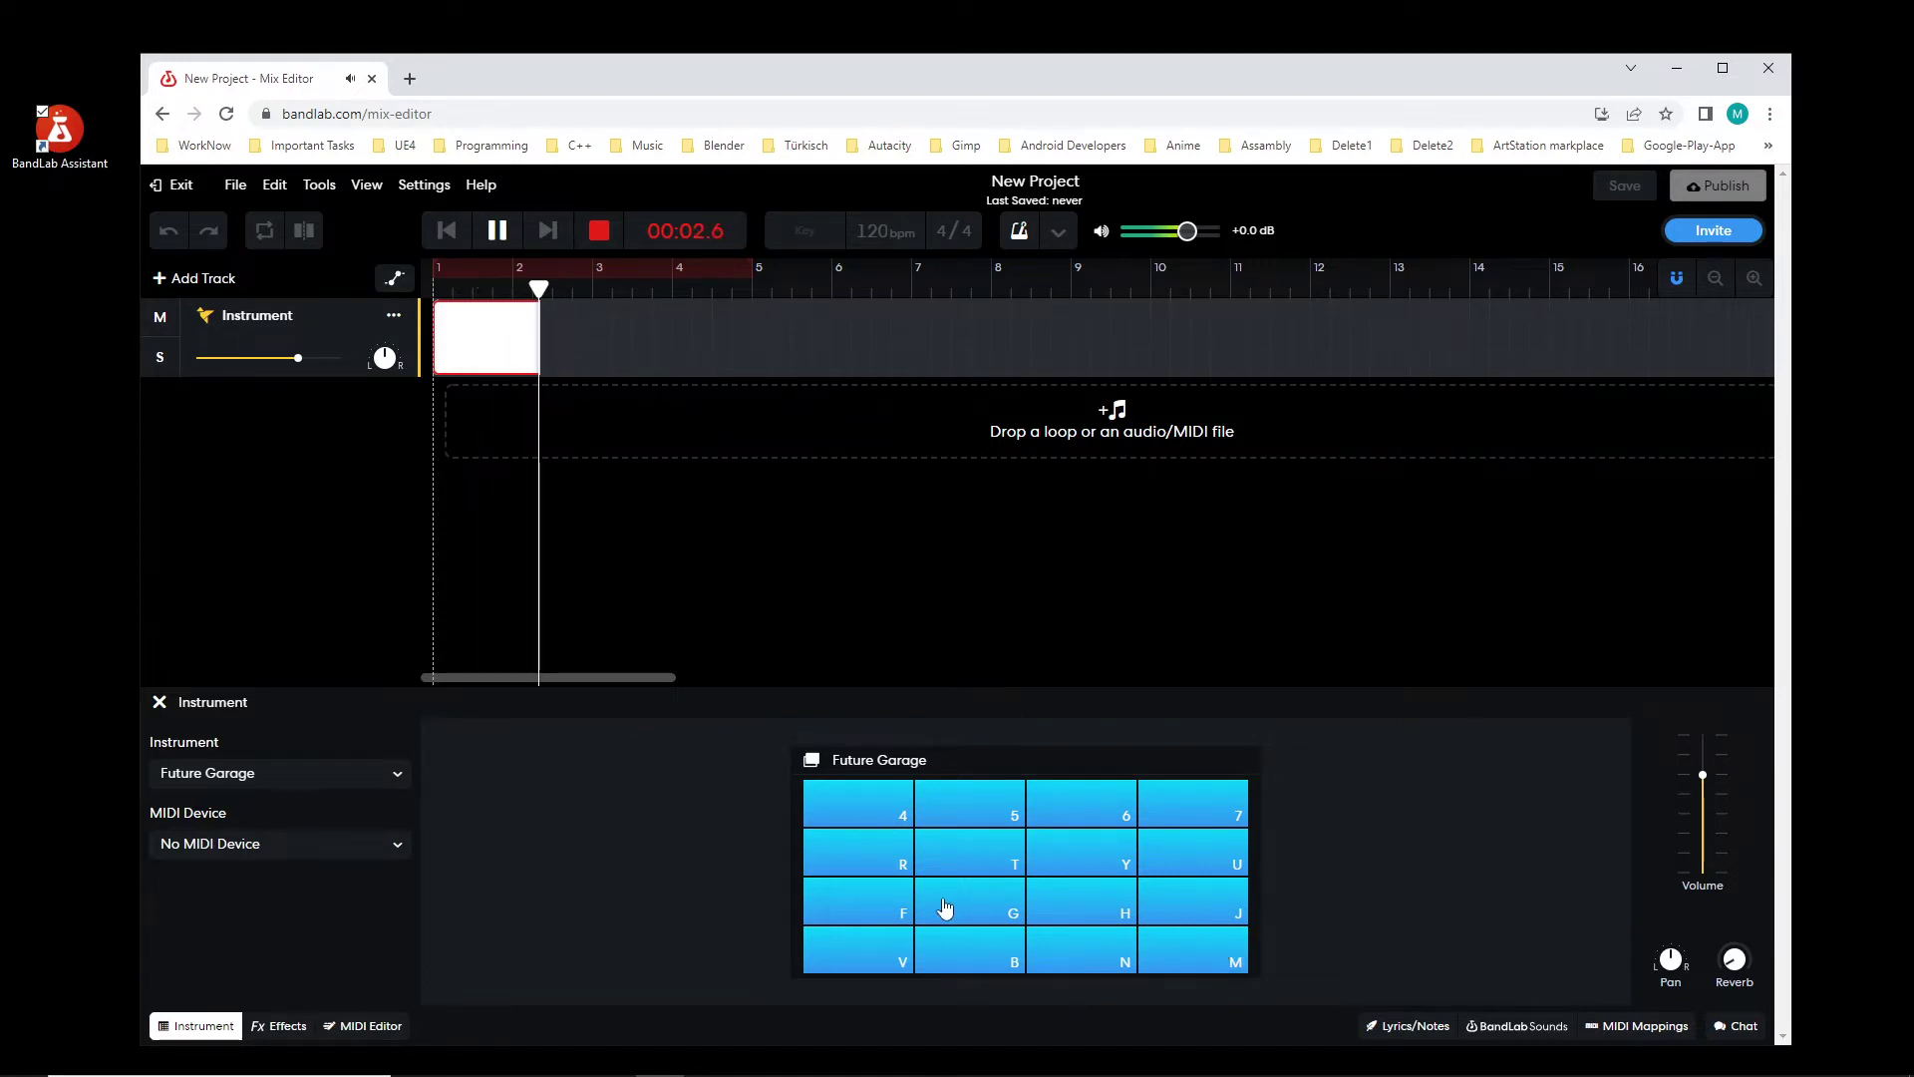
click(886, 911)
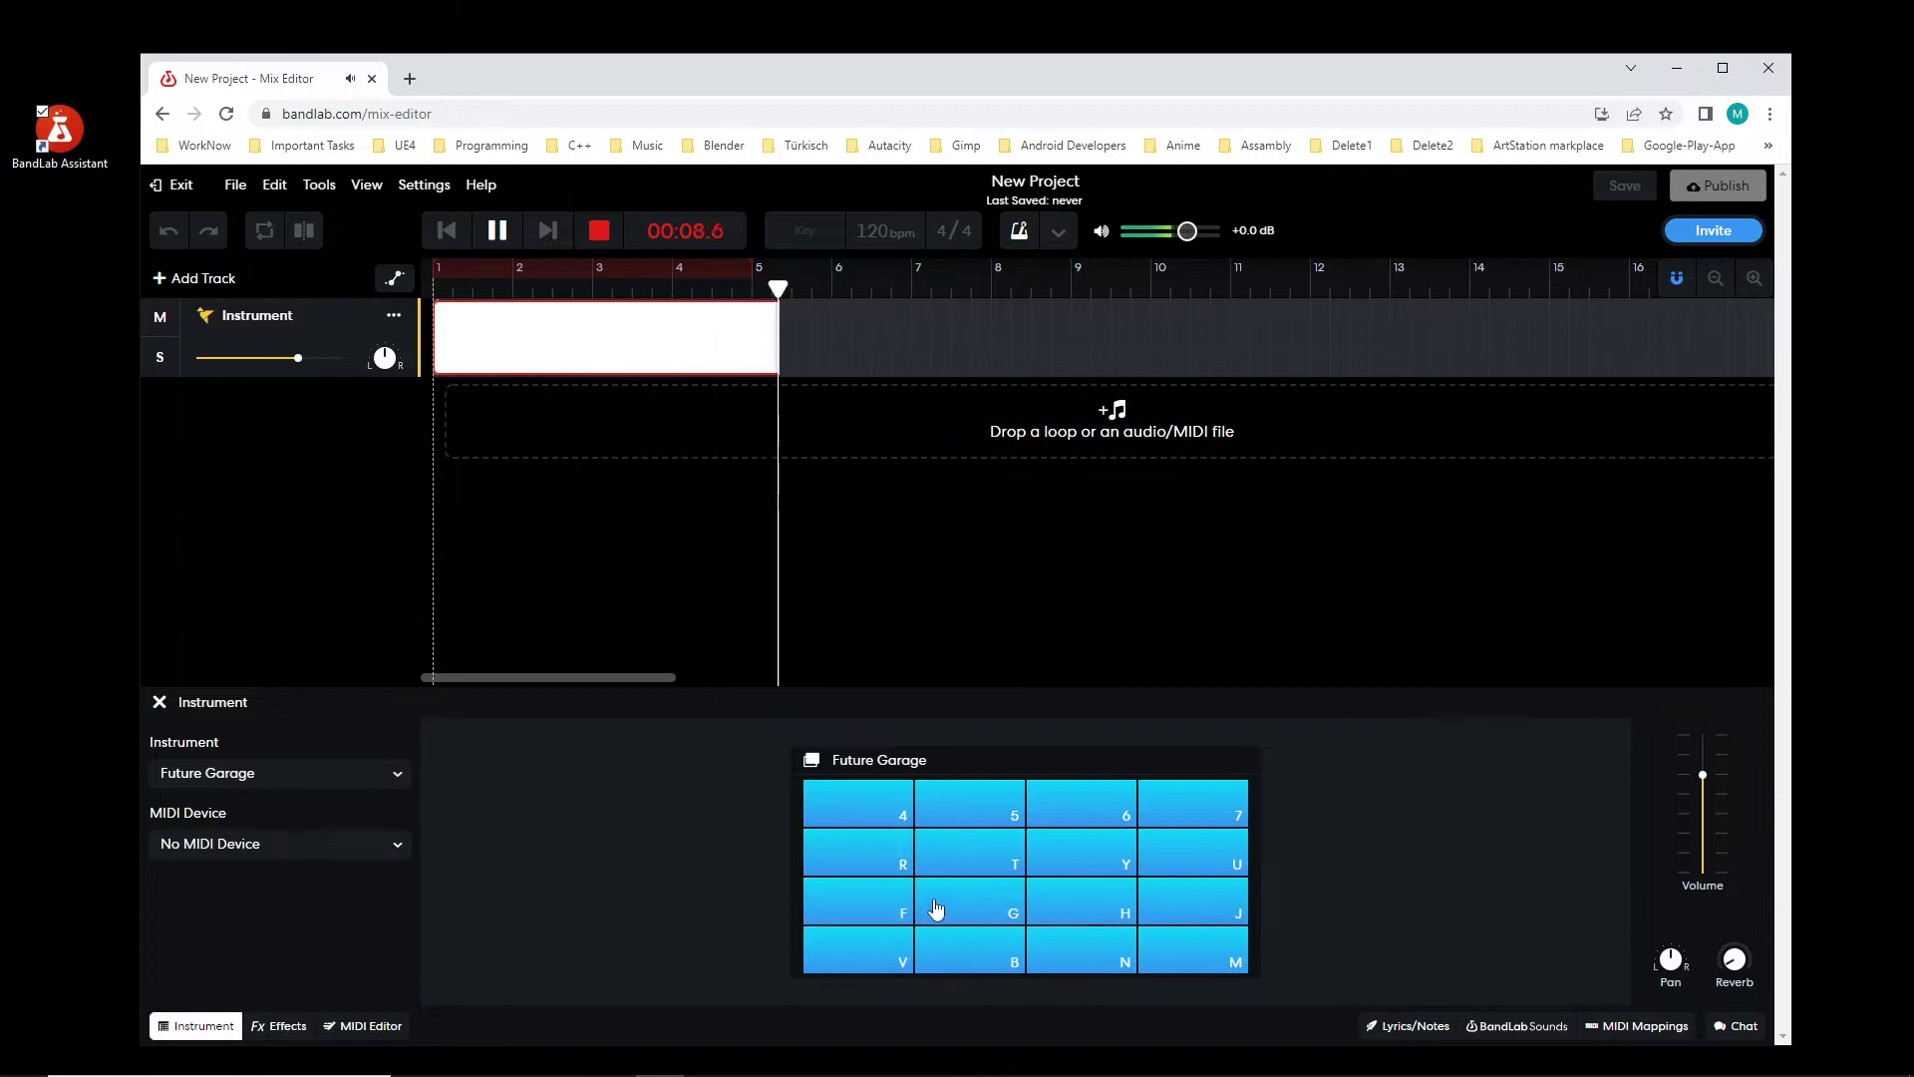
click(1218, 965)
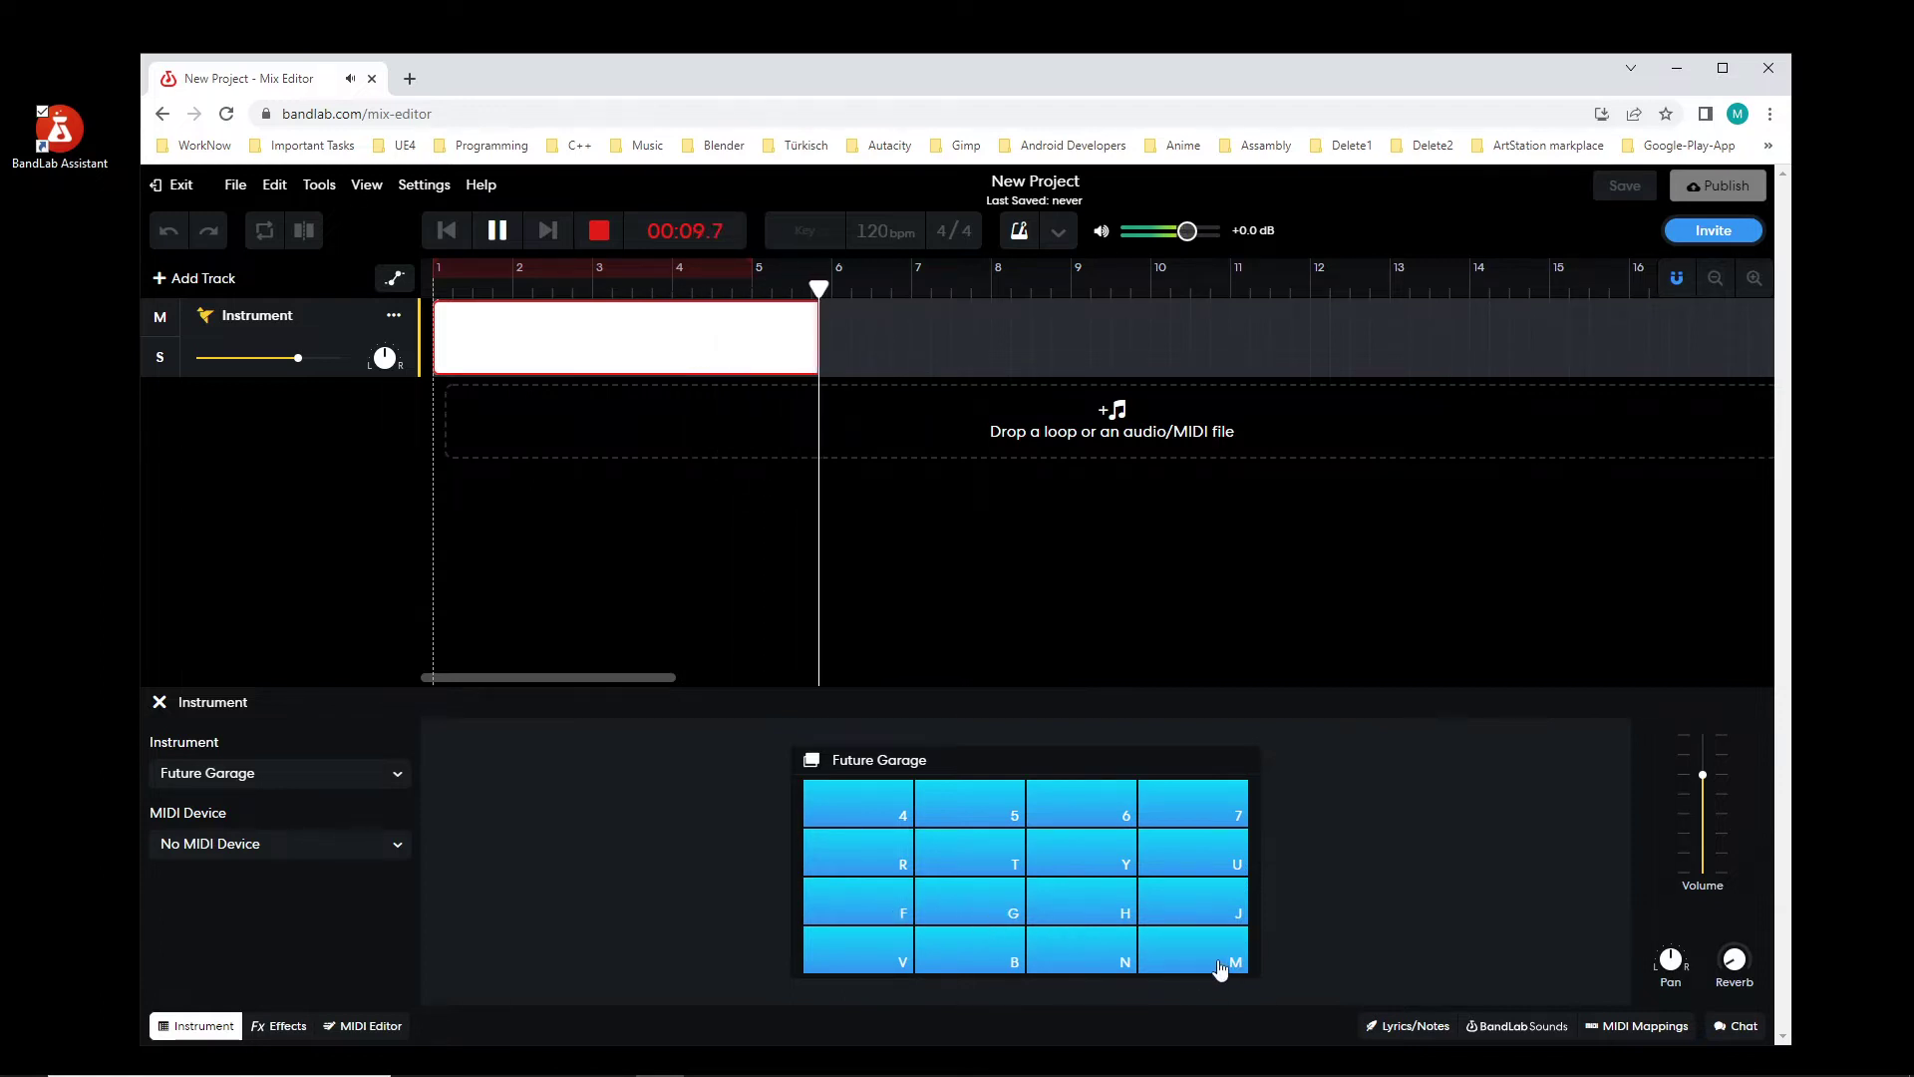
click(1161, 959)
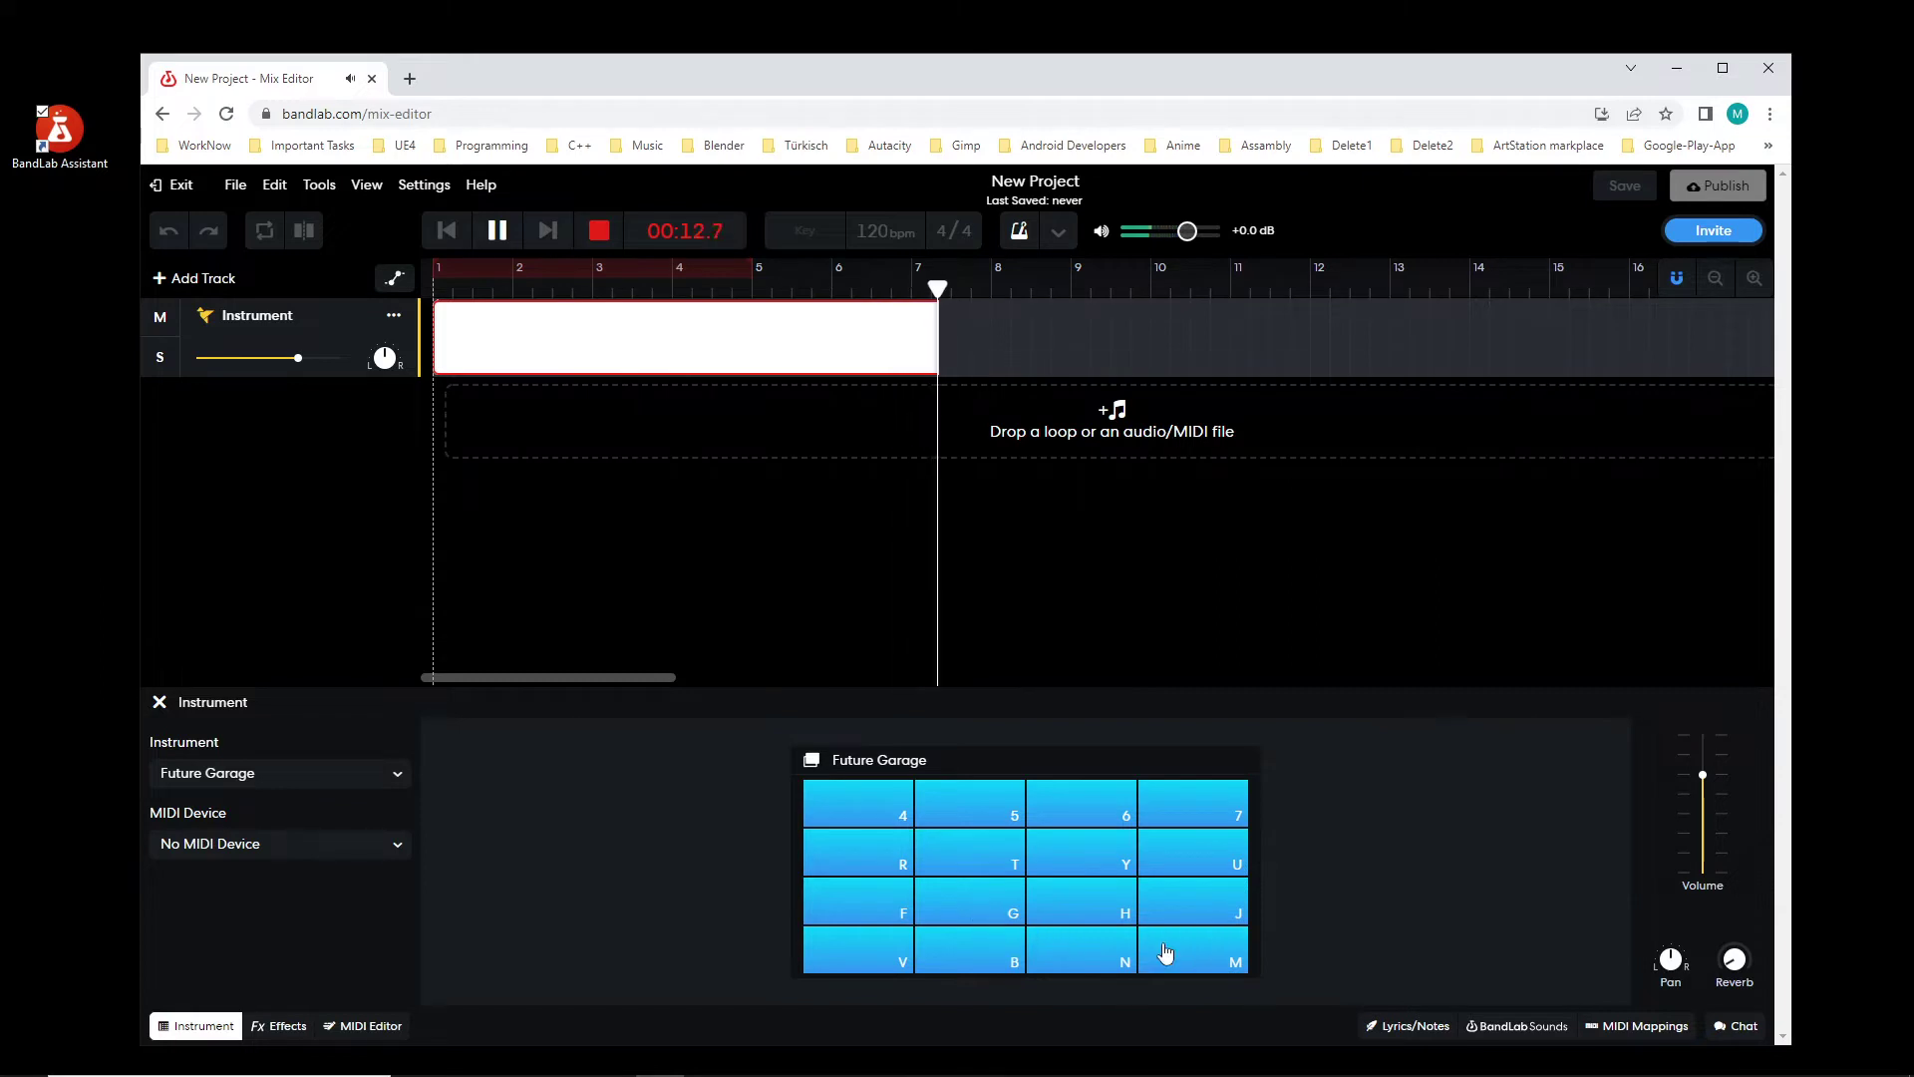
click(983, 913)
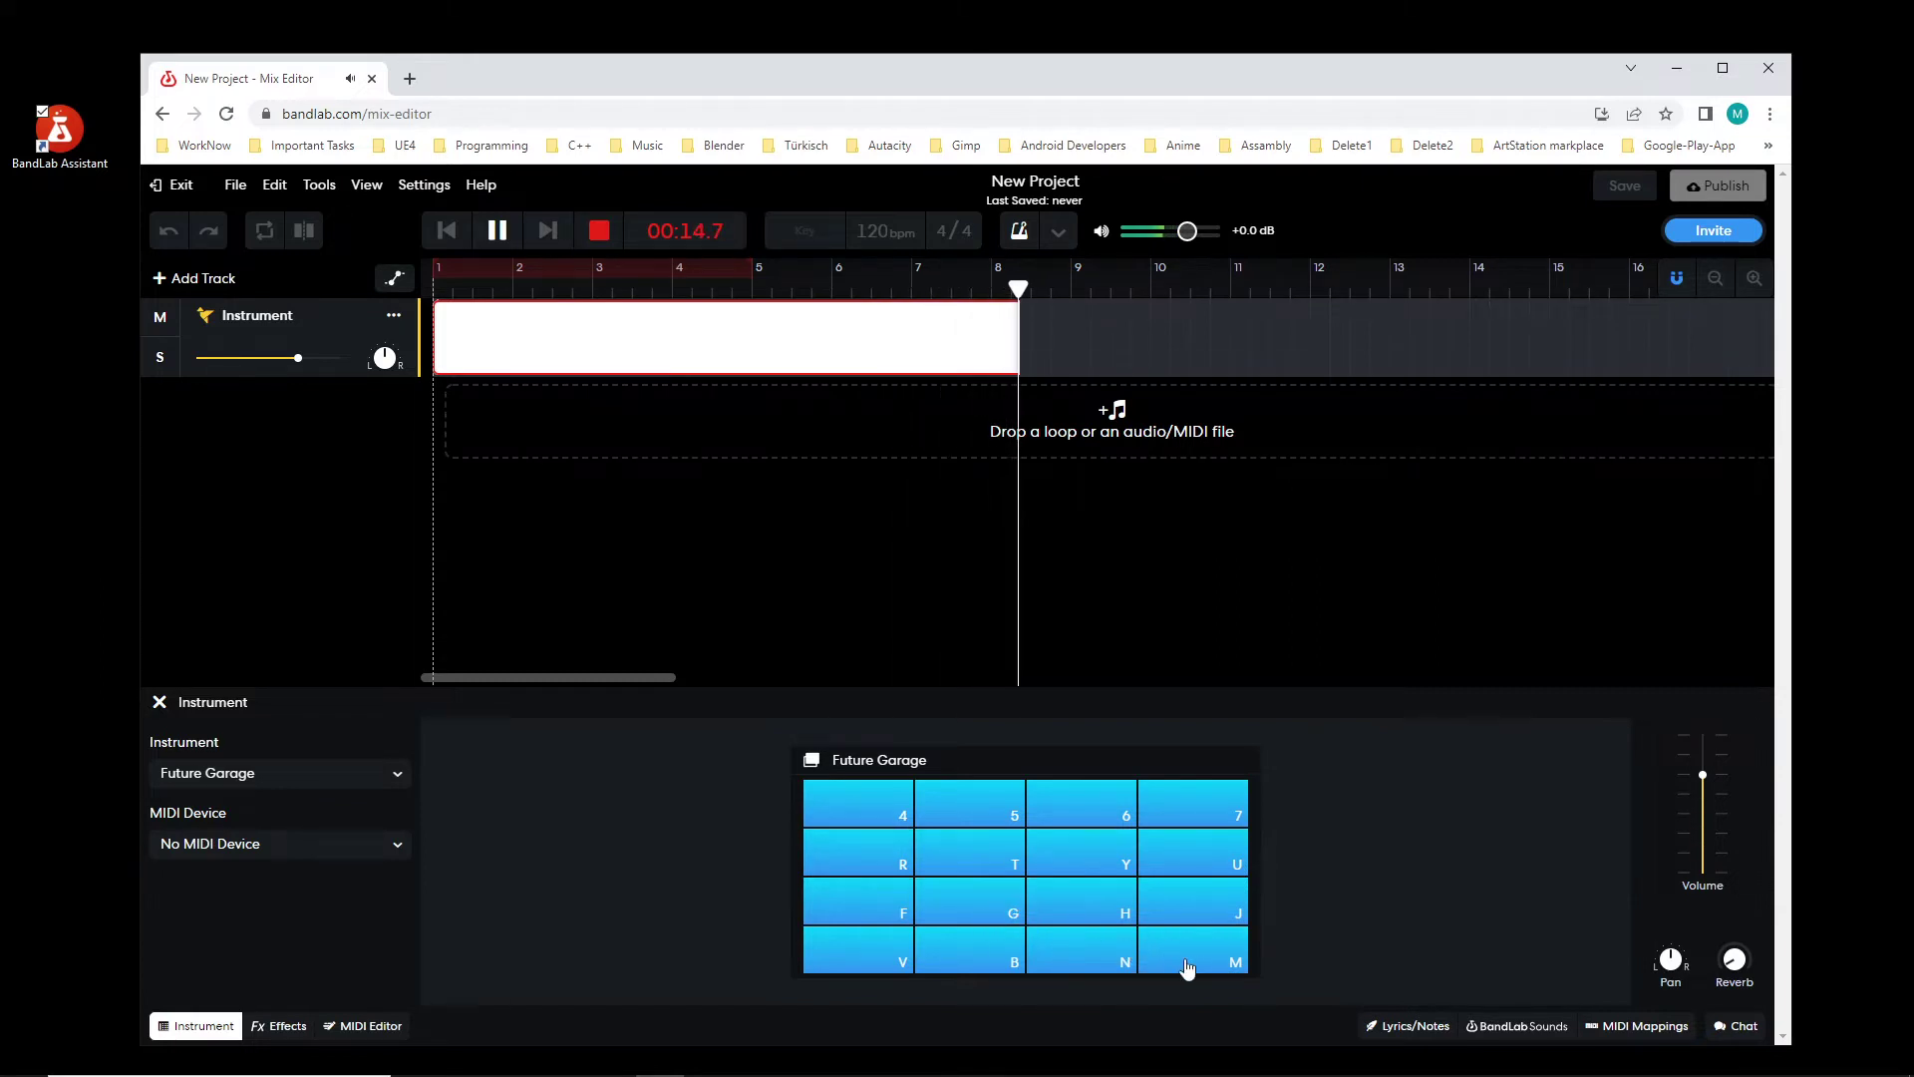
click(1181, 965)
click(871, 910)
click(948, 914)
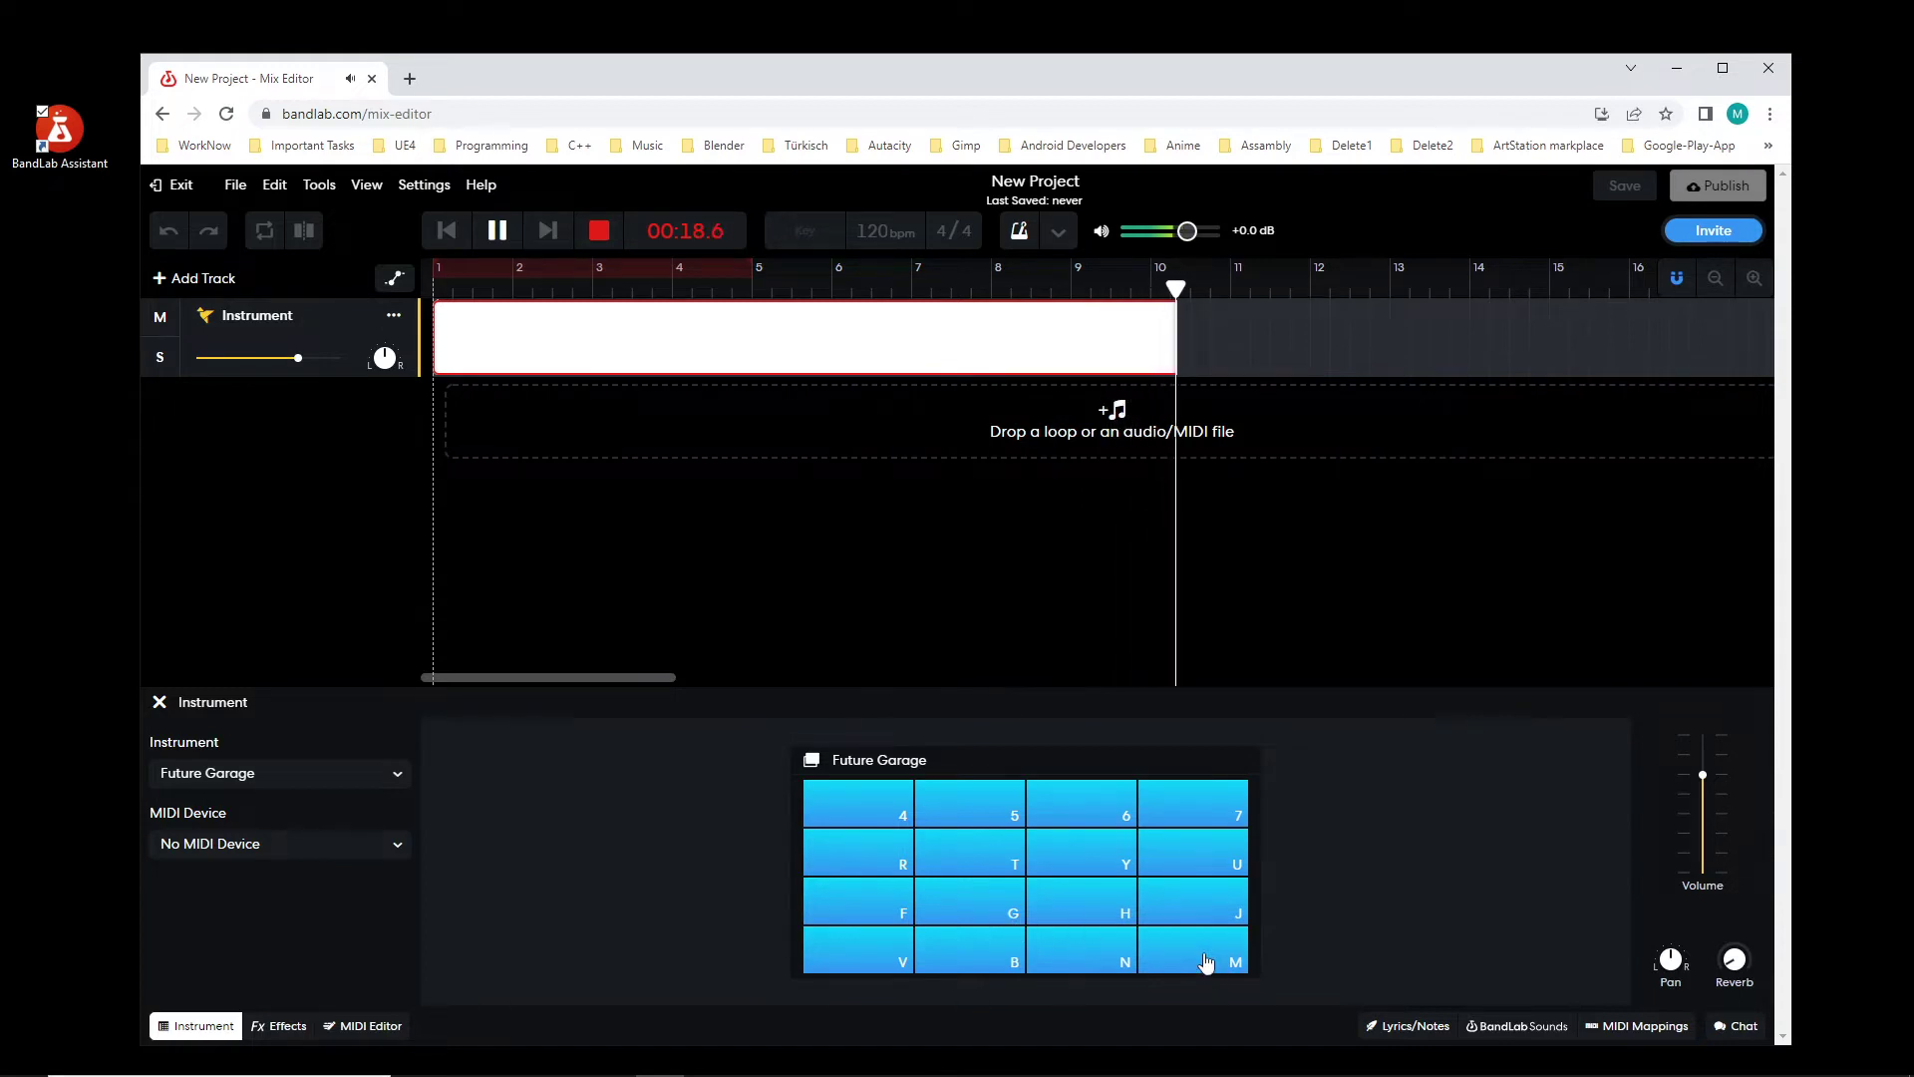
click(983, 913)
key(f)
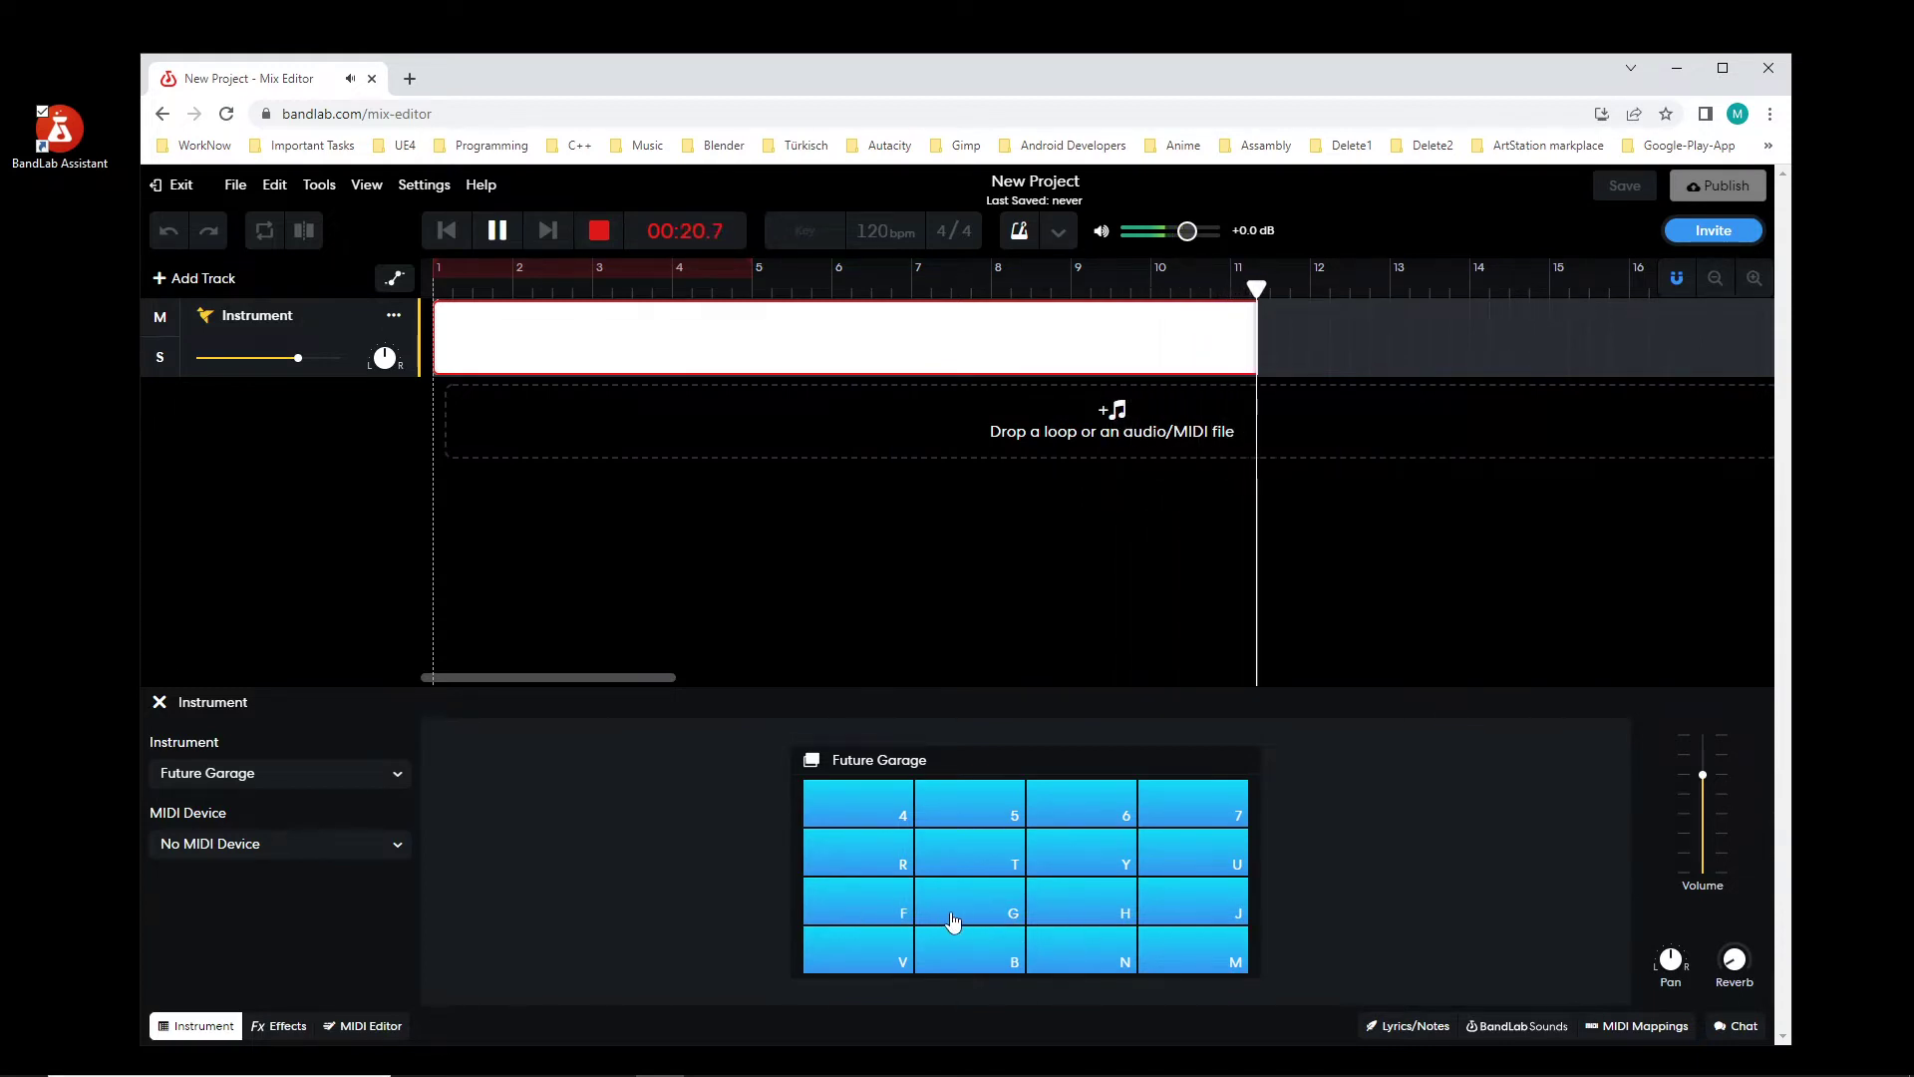
click(953, 921)
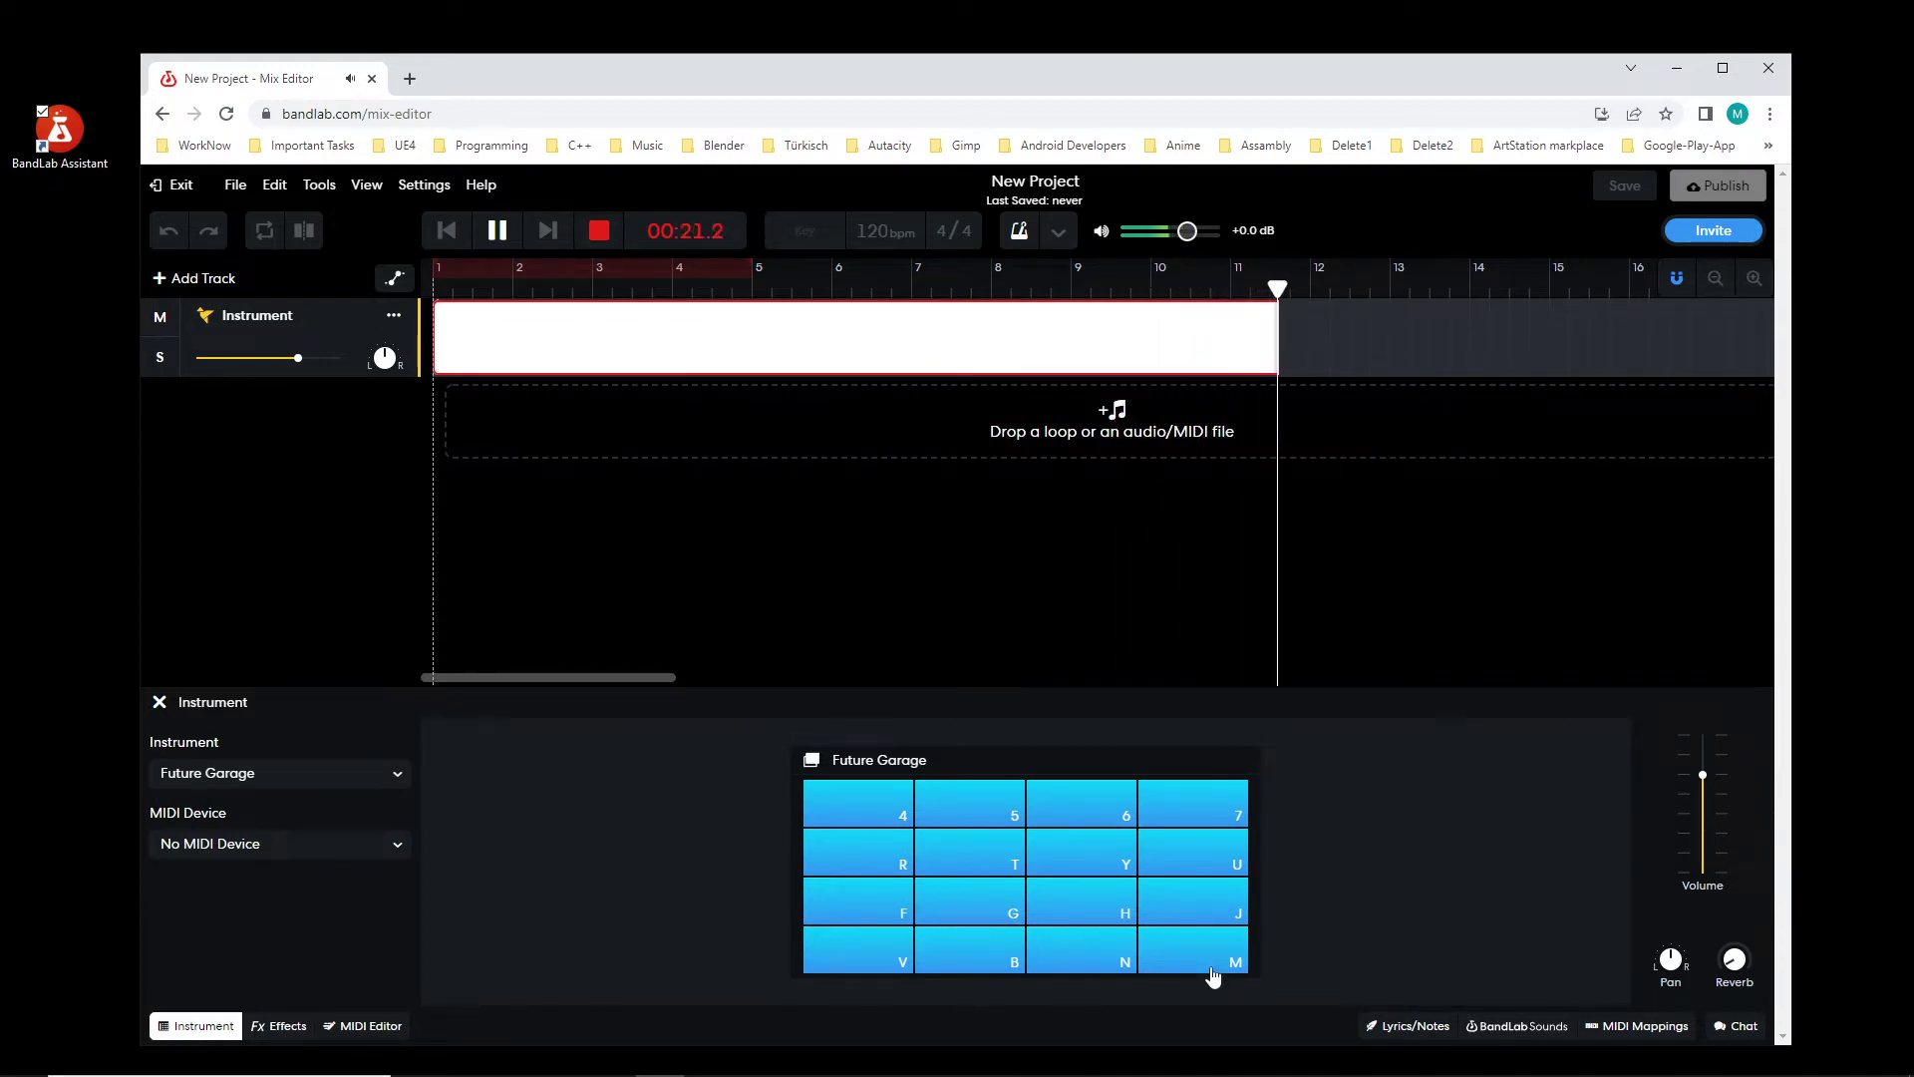
click(599, 230)
click(498, 231)
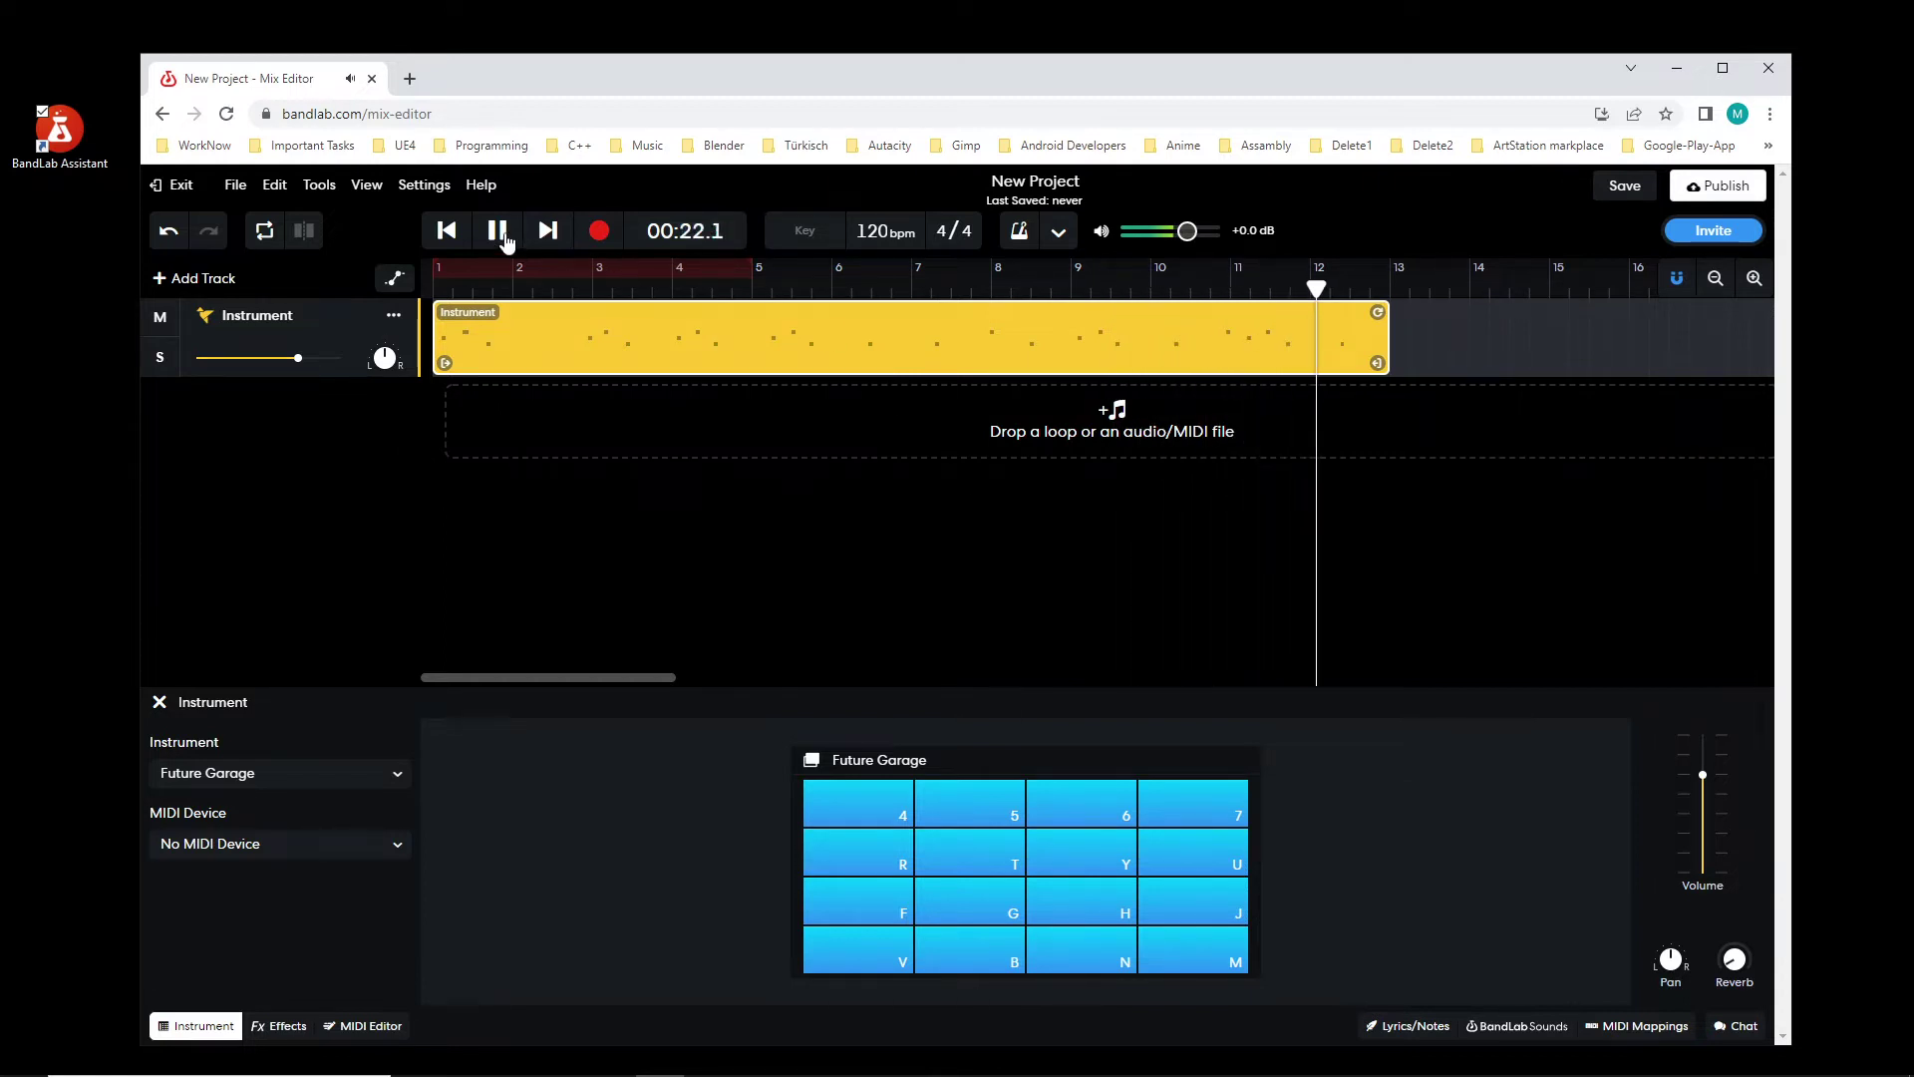
key(space)
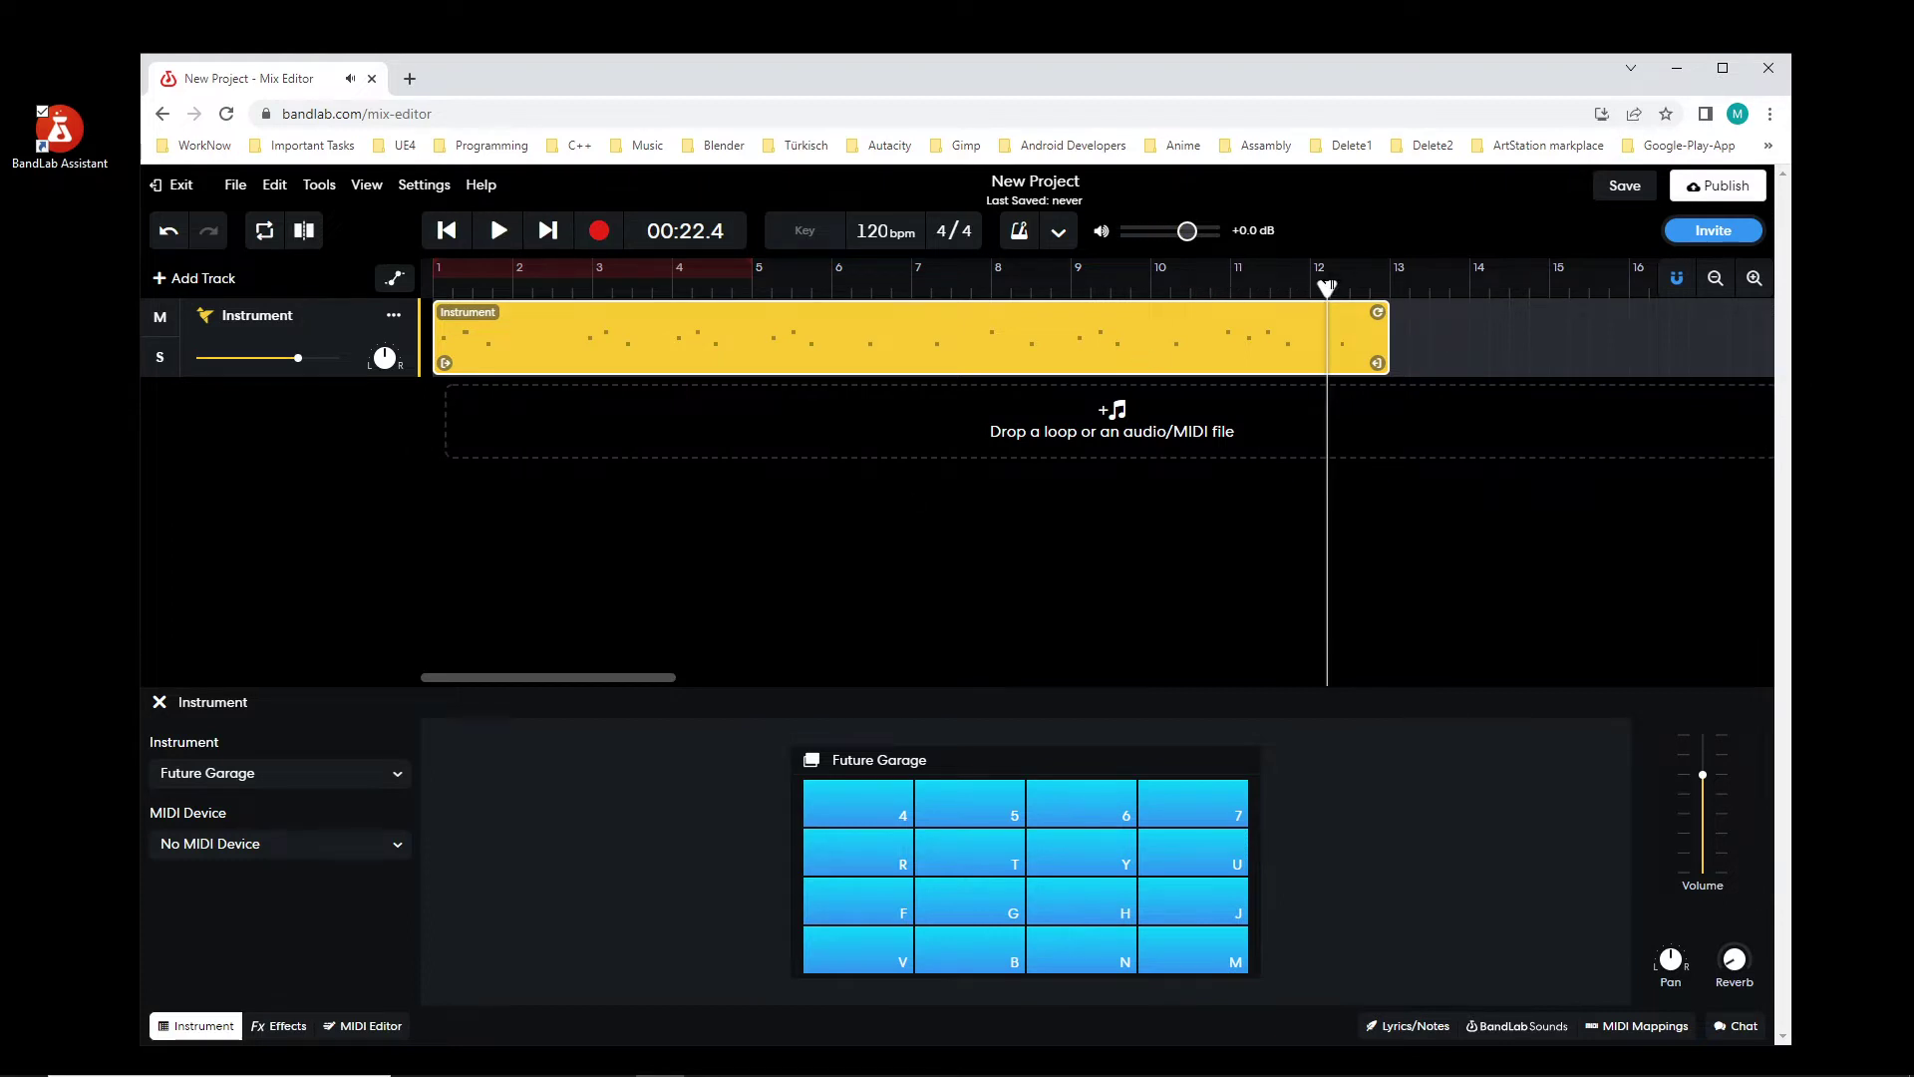
Step: Split the recorded region at 2 seconds and again at 3 seconds
drag(1329, 288, 512, 289)
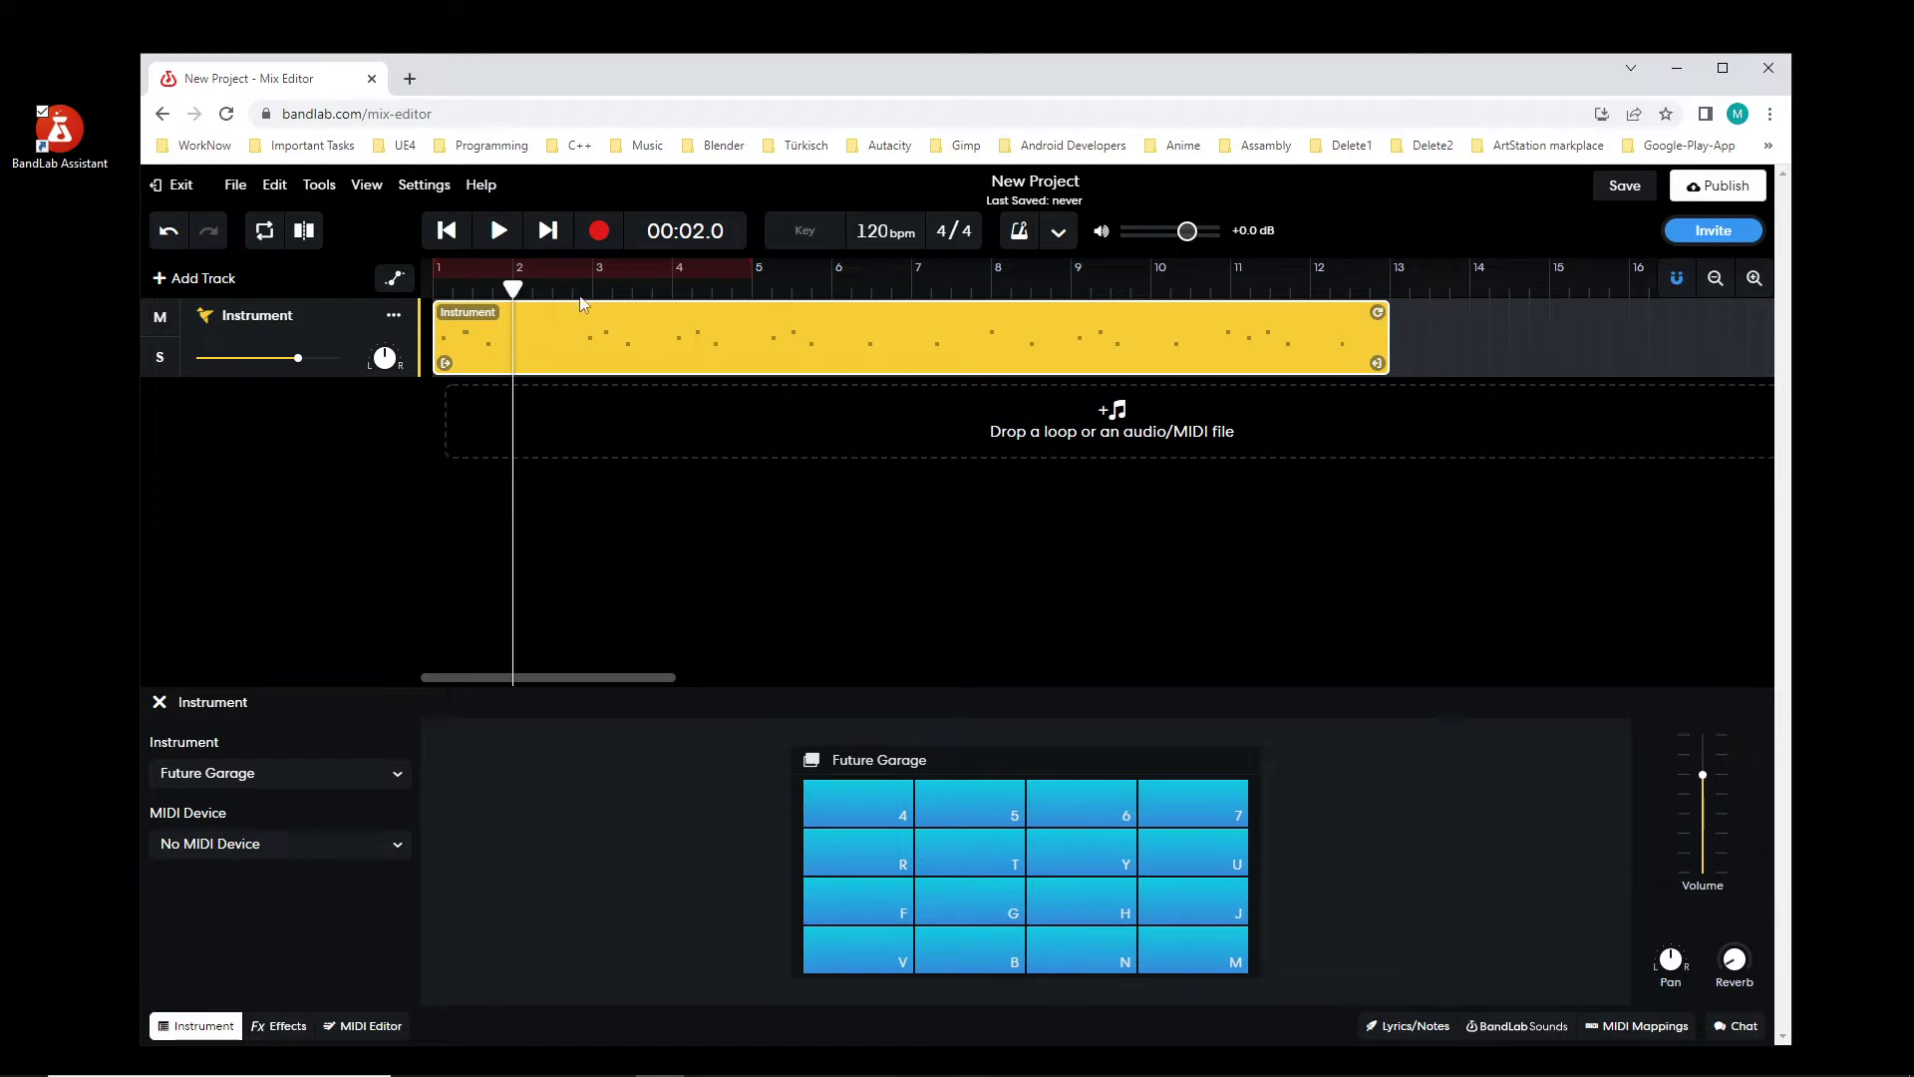
click(304, 232)
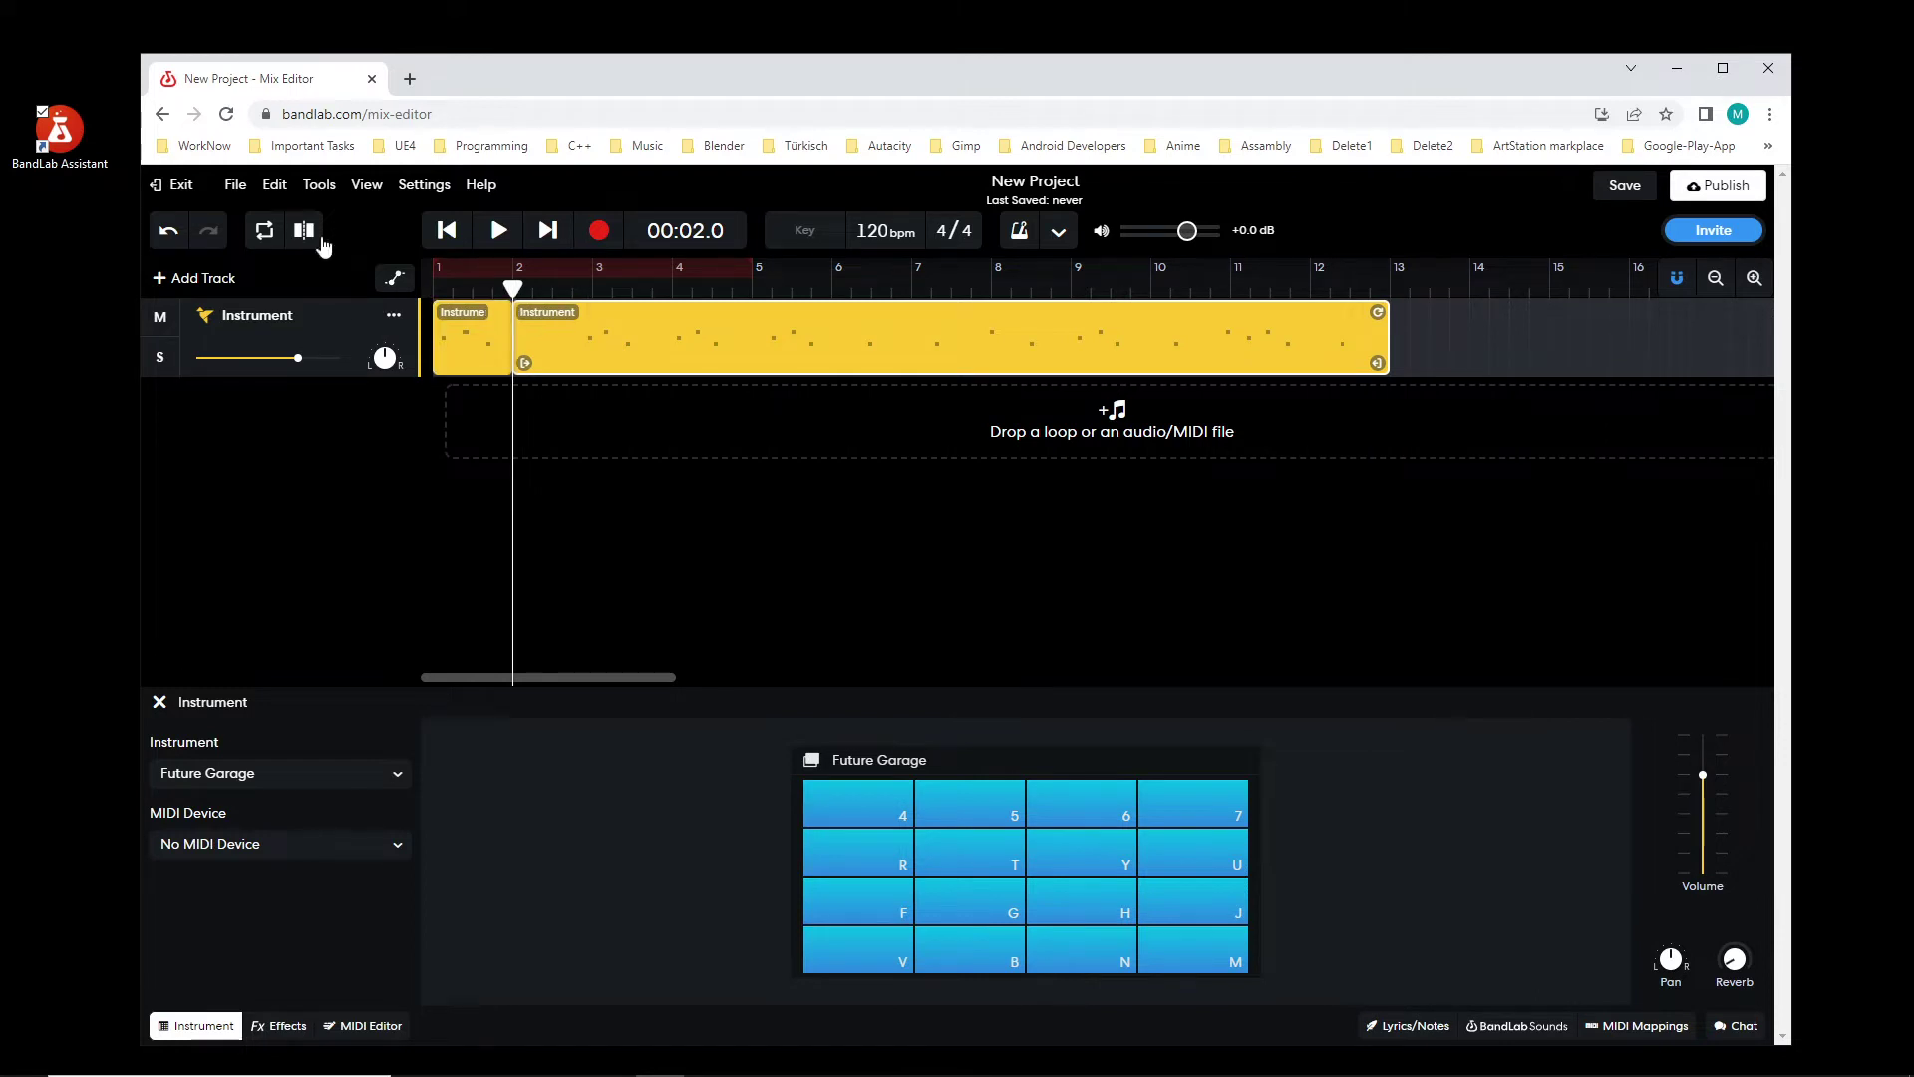
click(551, 288)
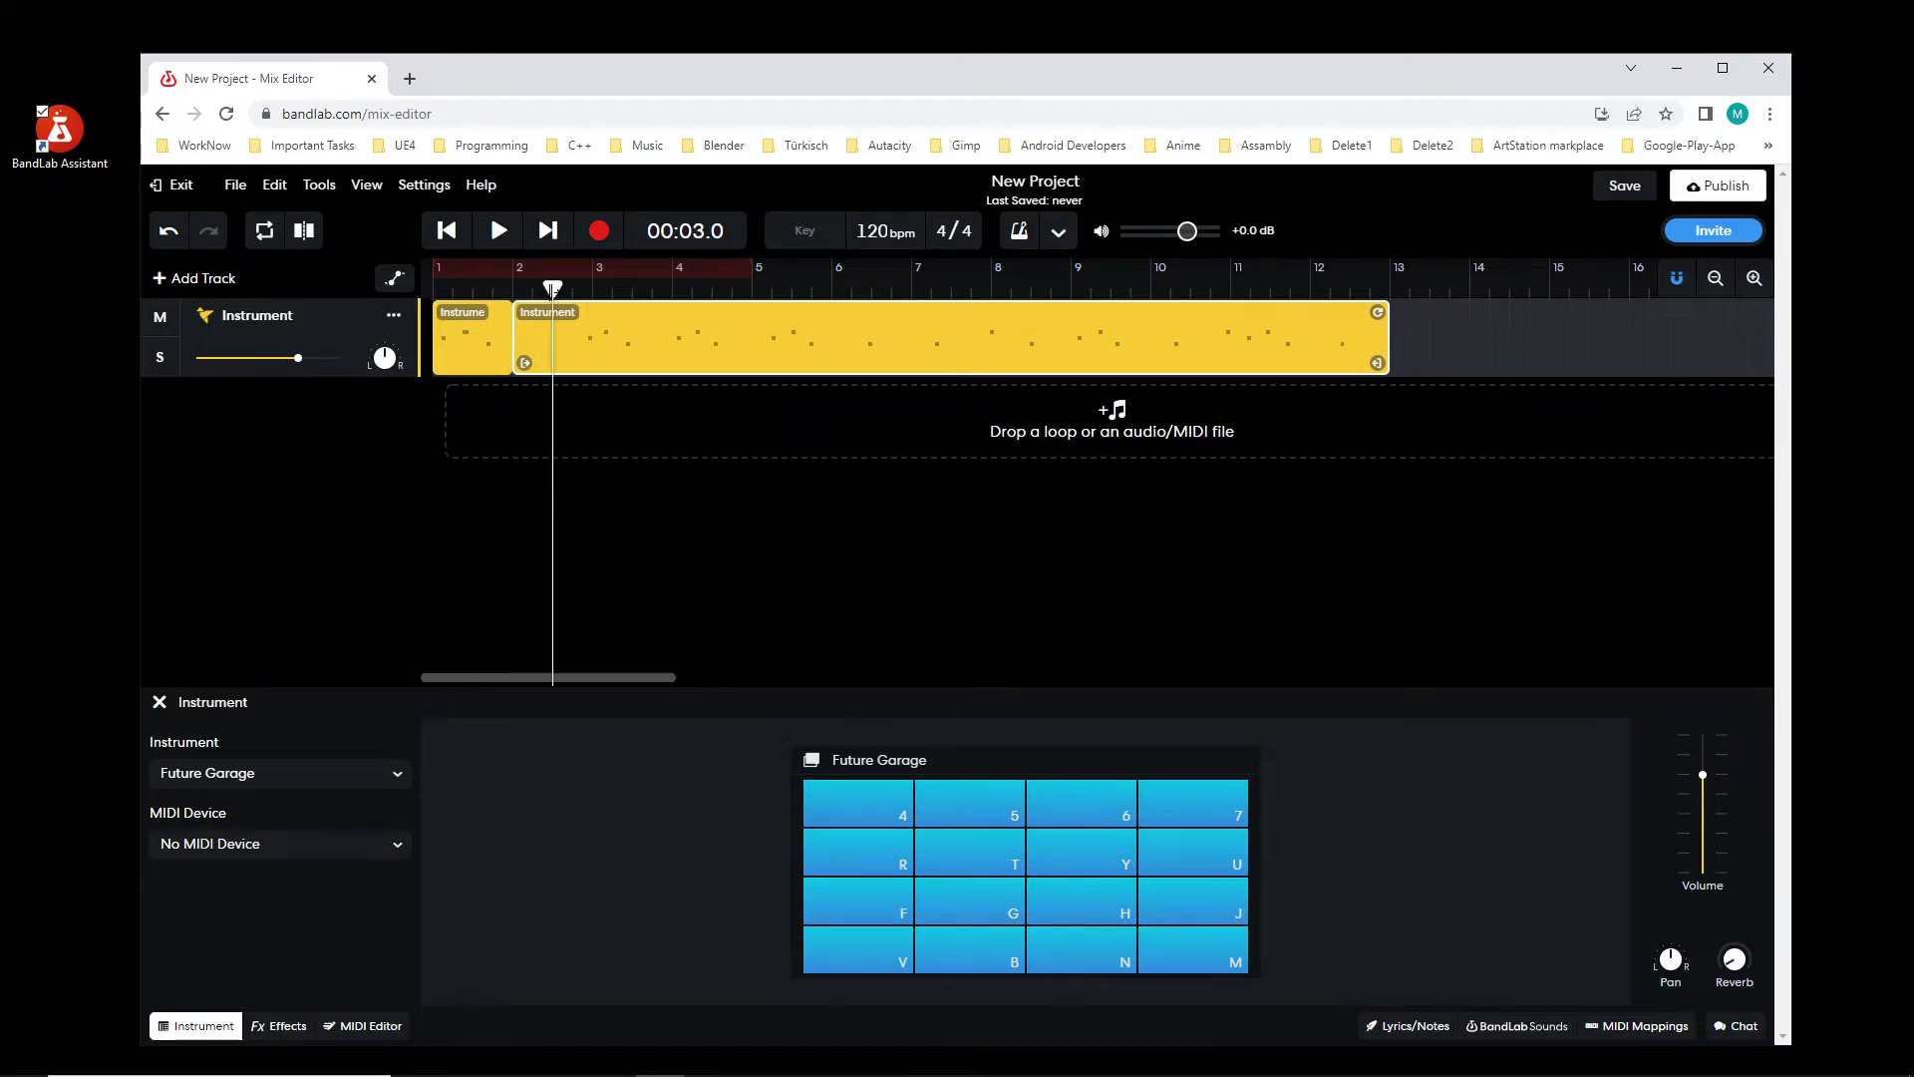
click(304, 231)
Step: Delete the piece between the two splits and move the remaining region back to start at bar 2
click(546, 336)
click(535, 339)
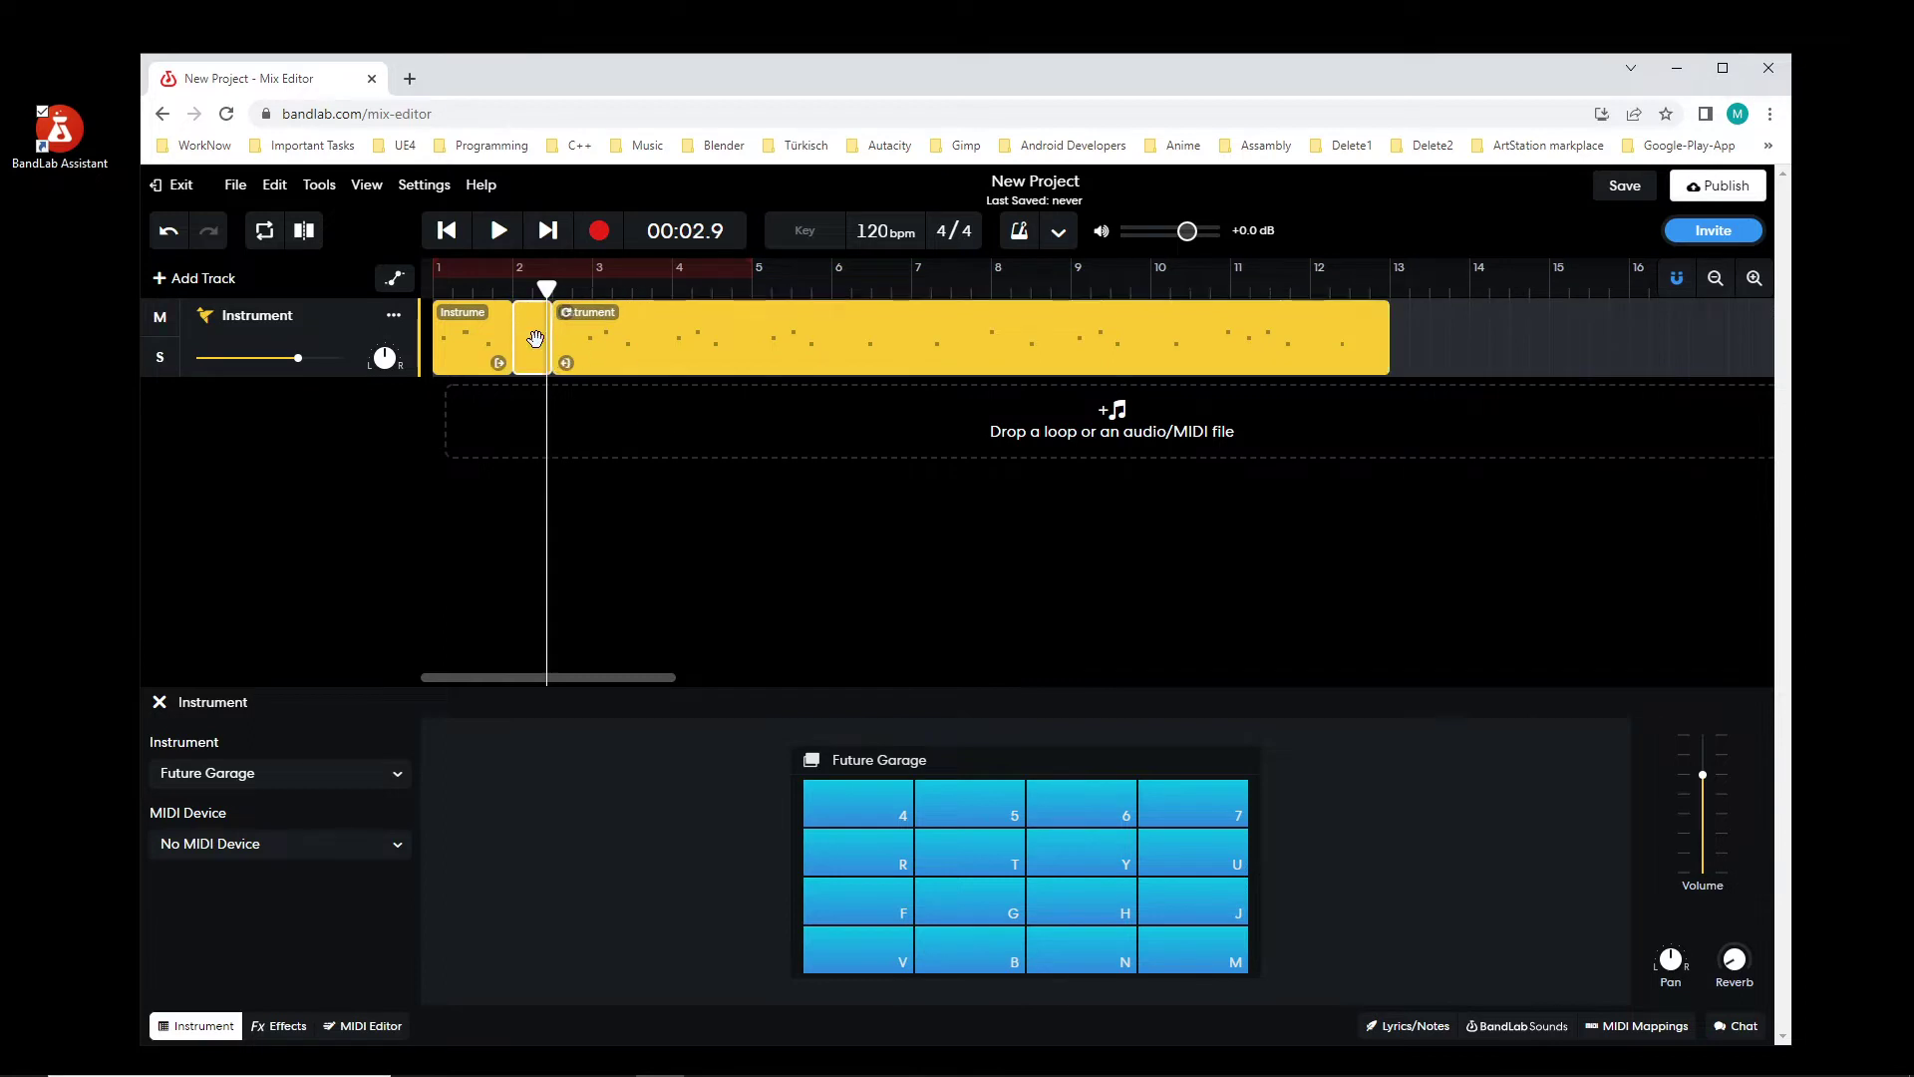
key(Delete)
drag(648, 339, 608, 337)
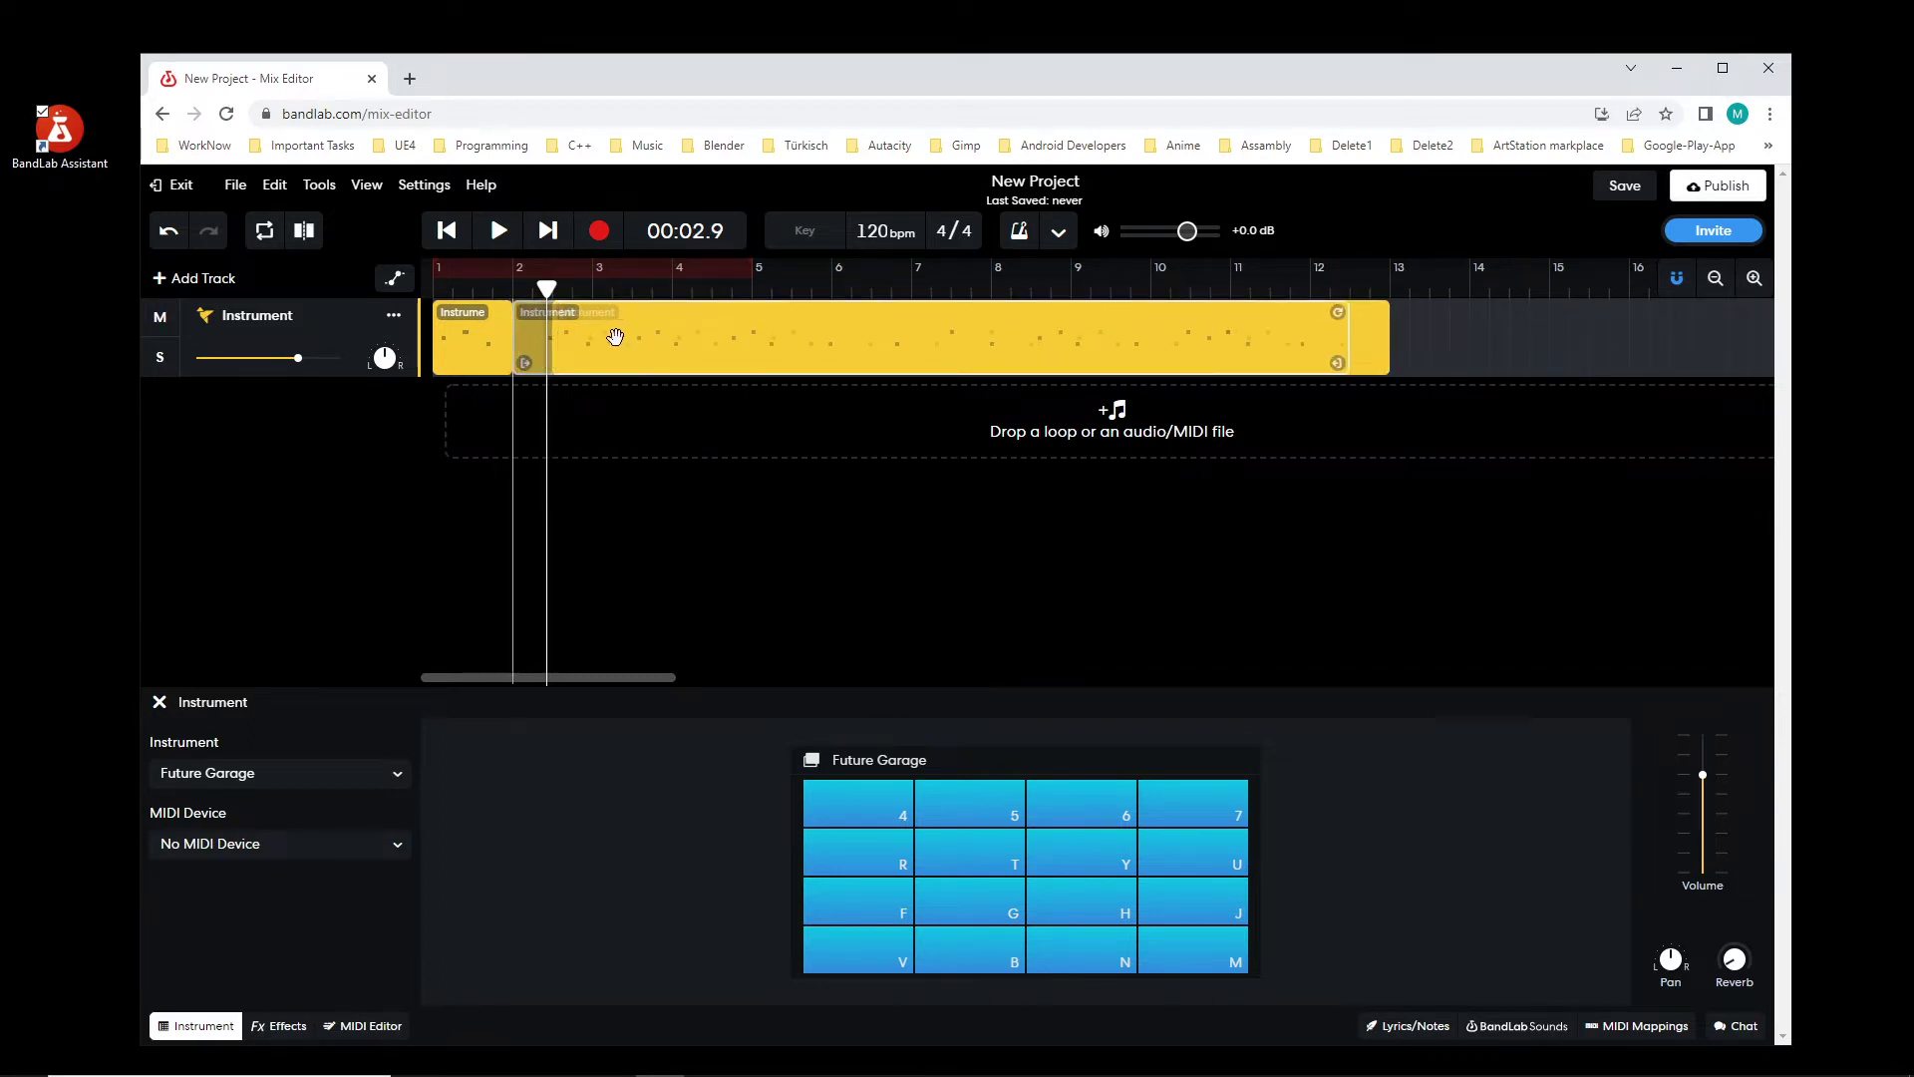
Step: Play the edited track and replay the passage around bar 8 to find where to cut it
click(494, 225)
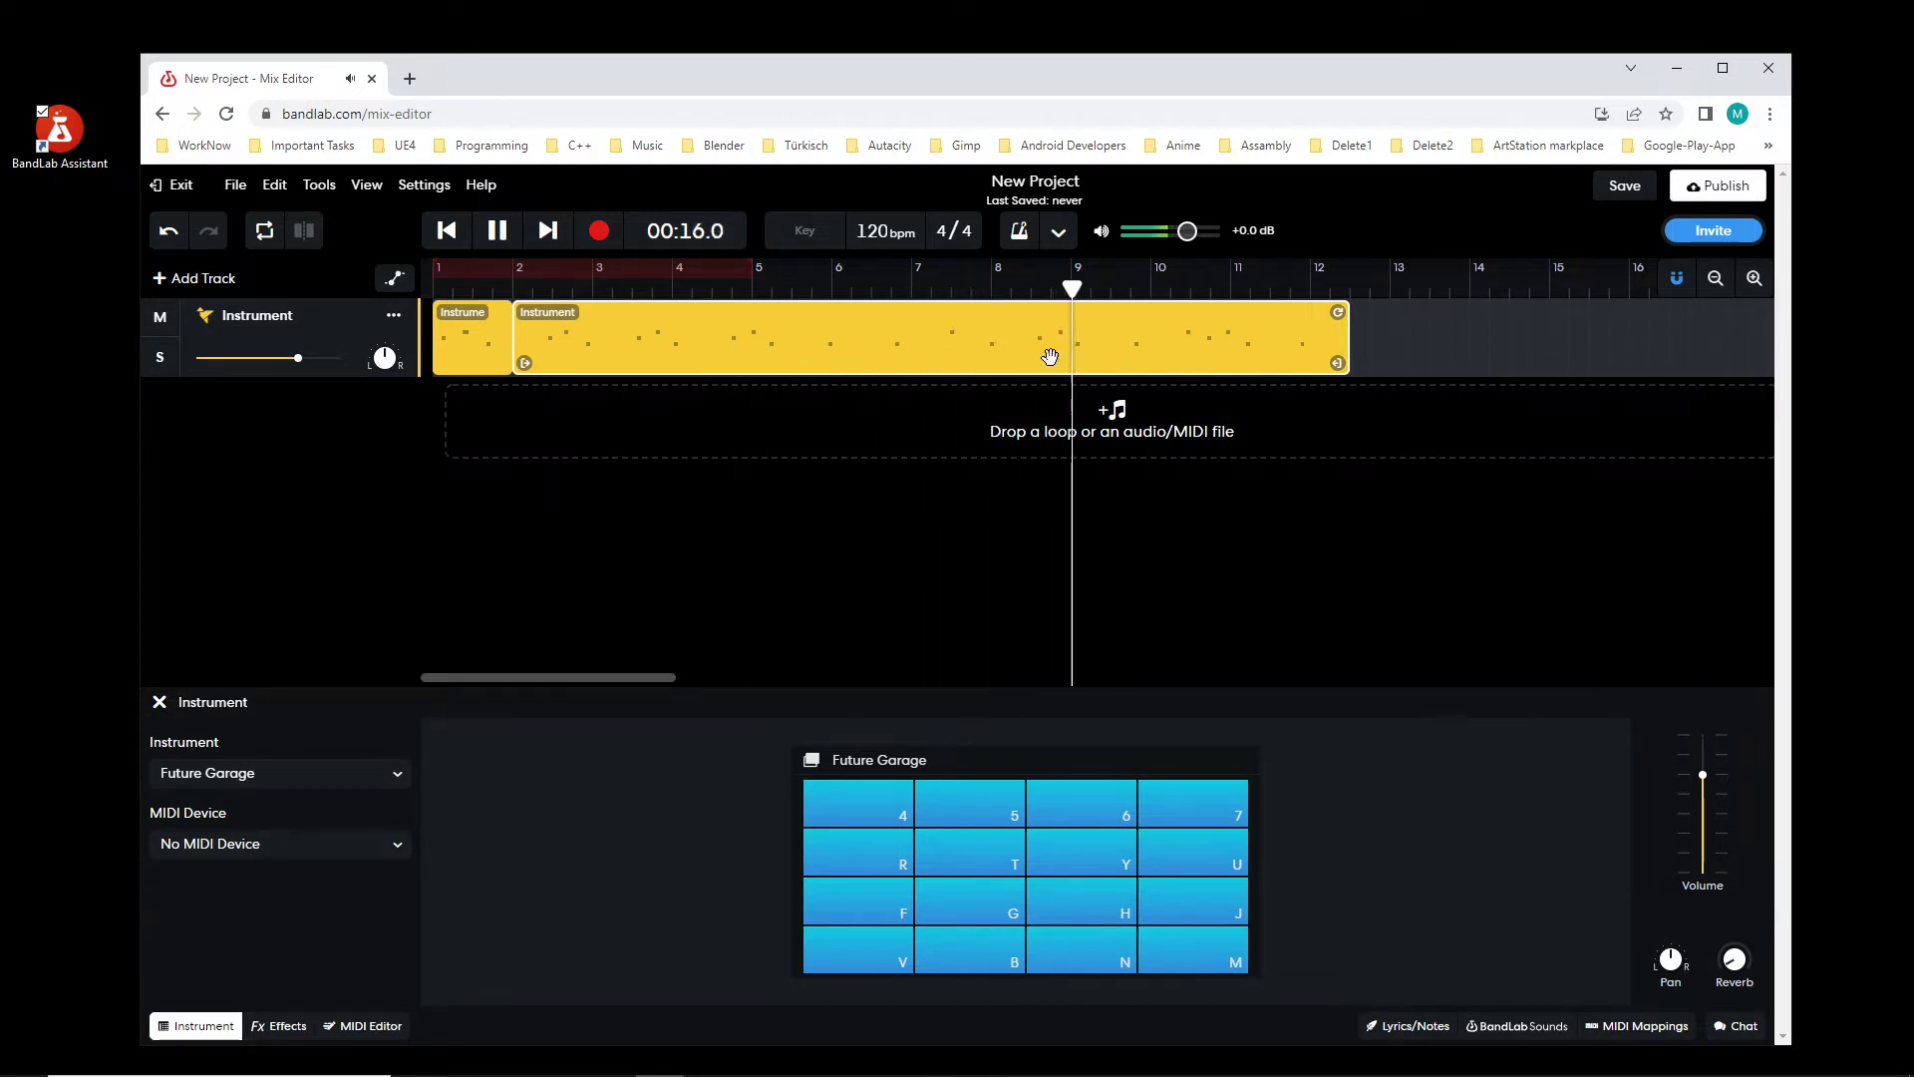
click(1016, 287)
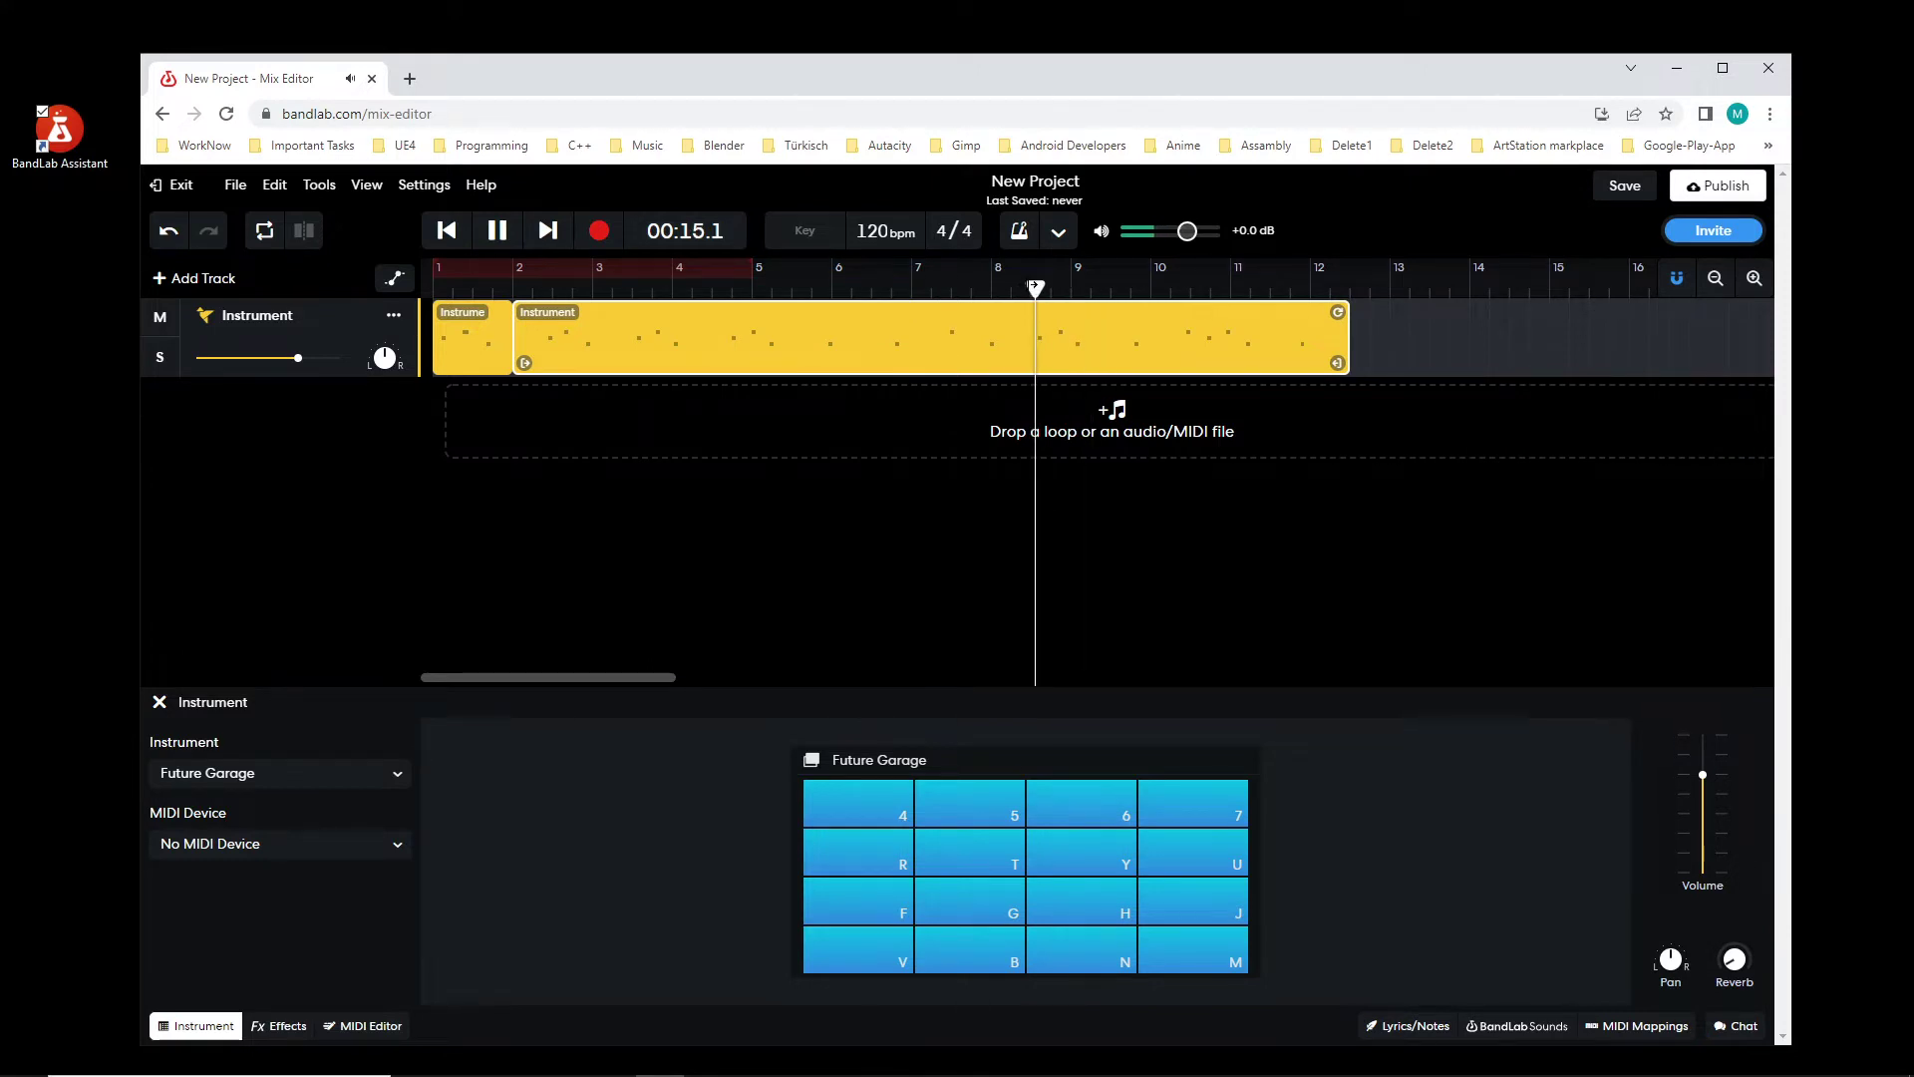
click(499, 232)
drag(1077, 289, 971, 289)
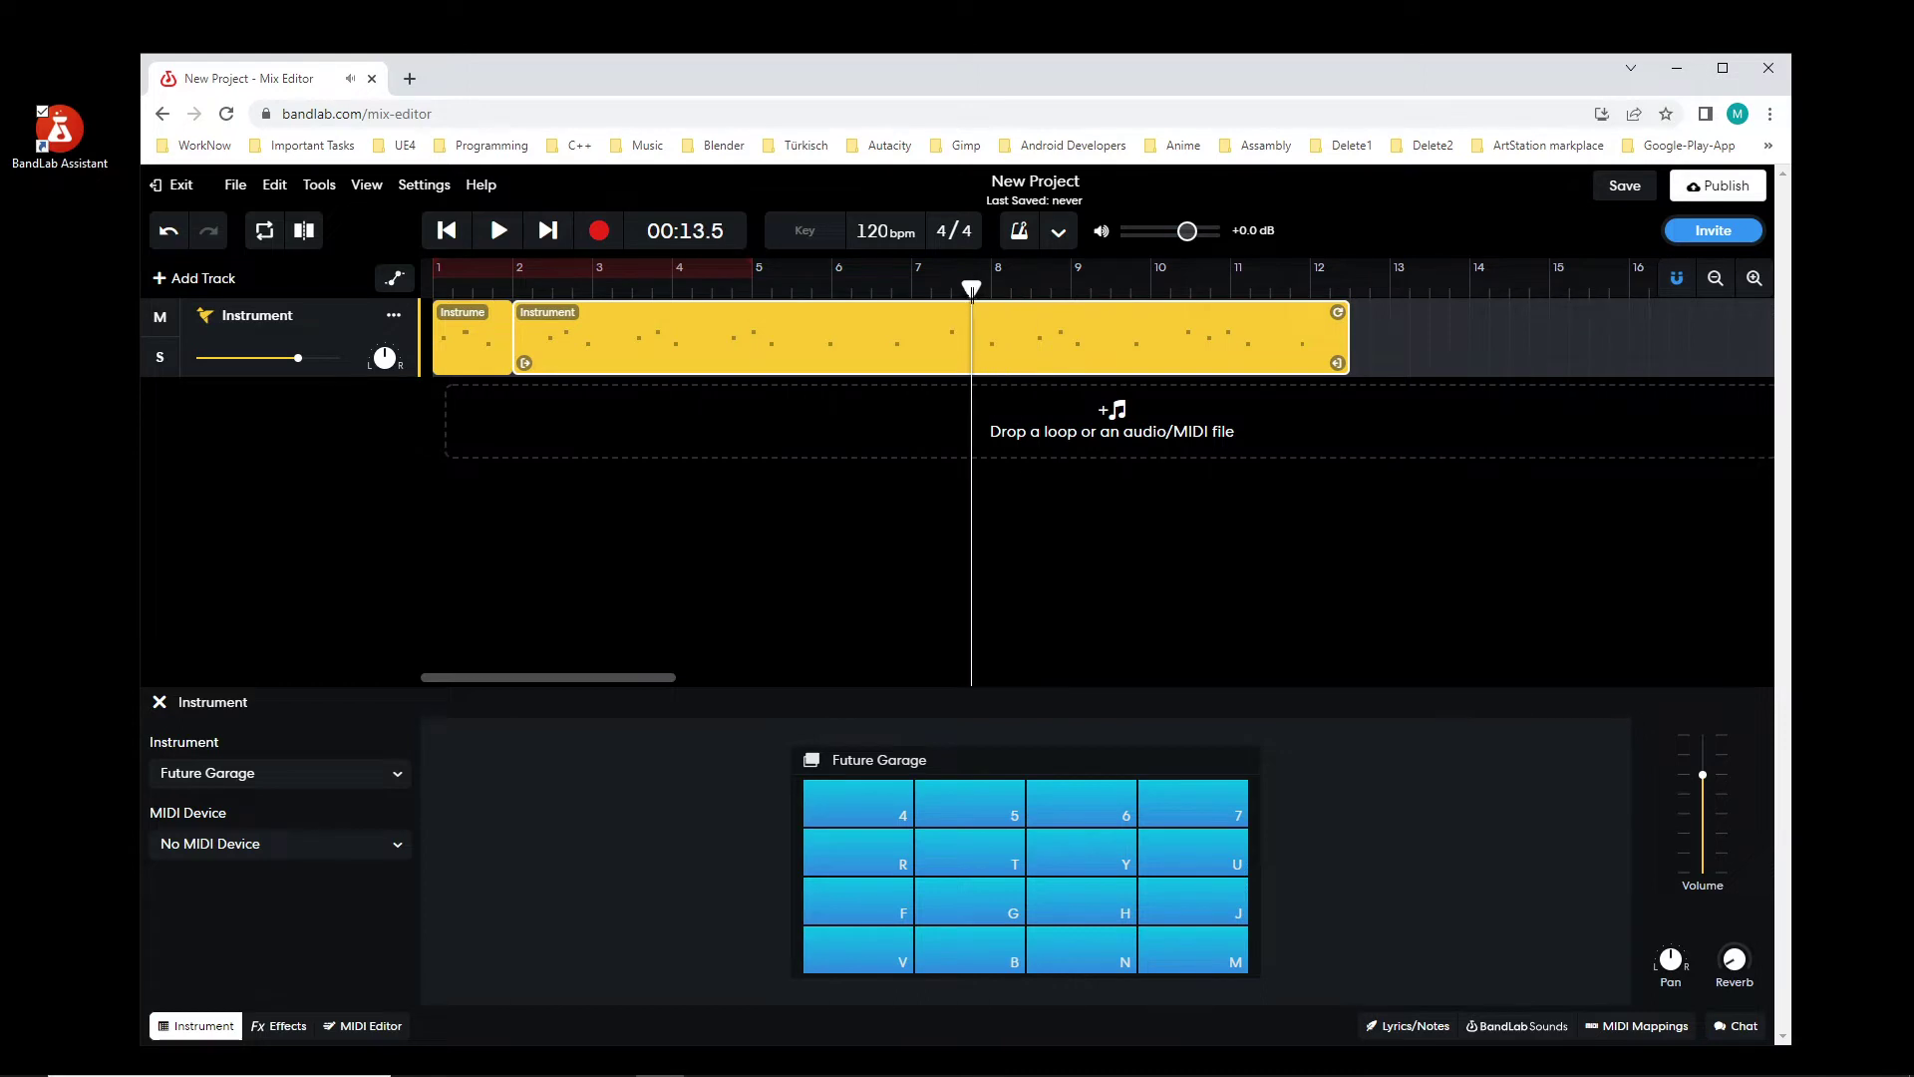
click(498, 233)
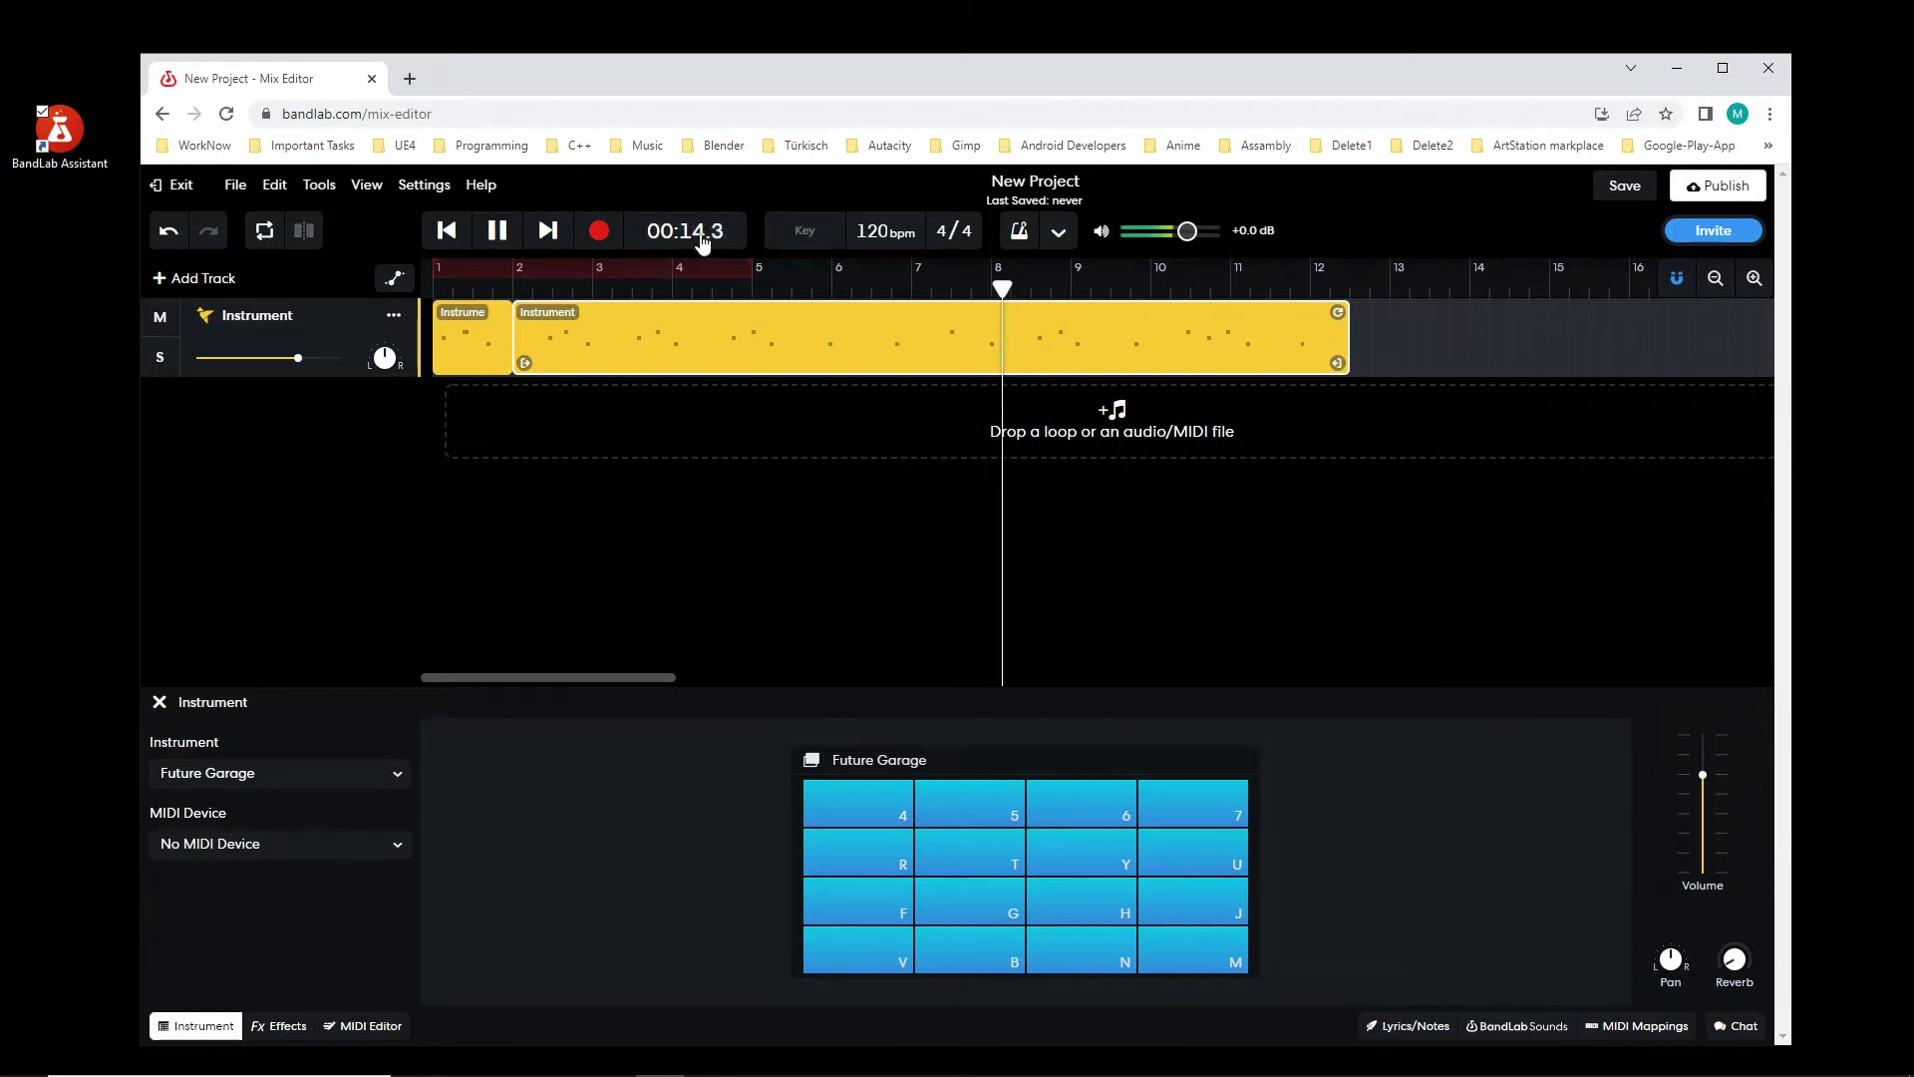
click(499, 232)
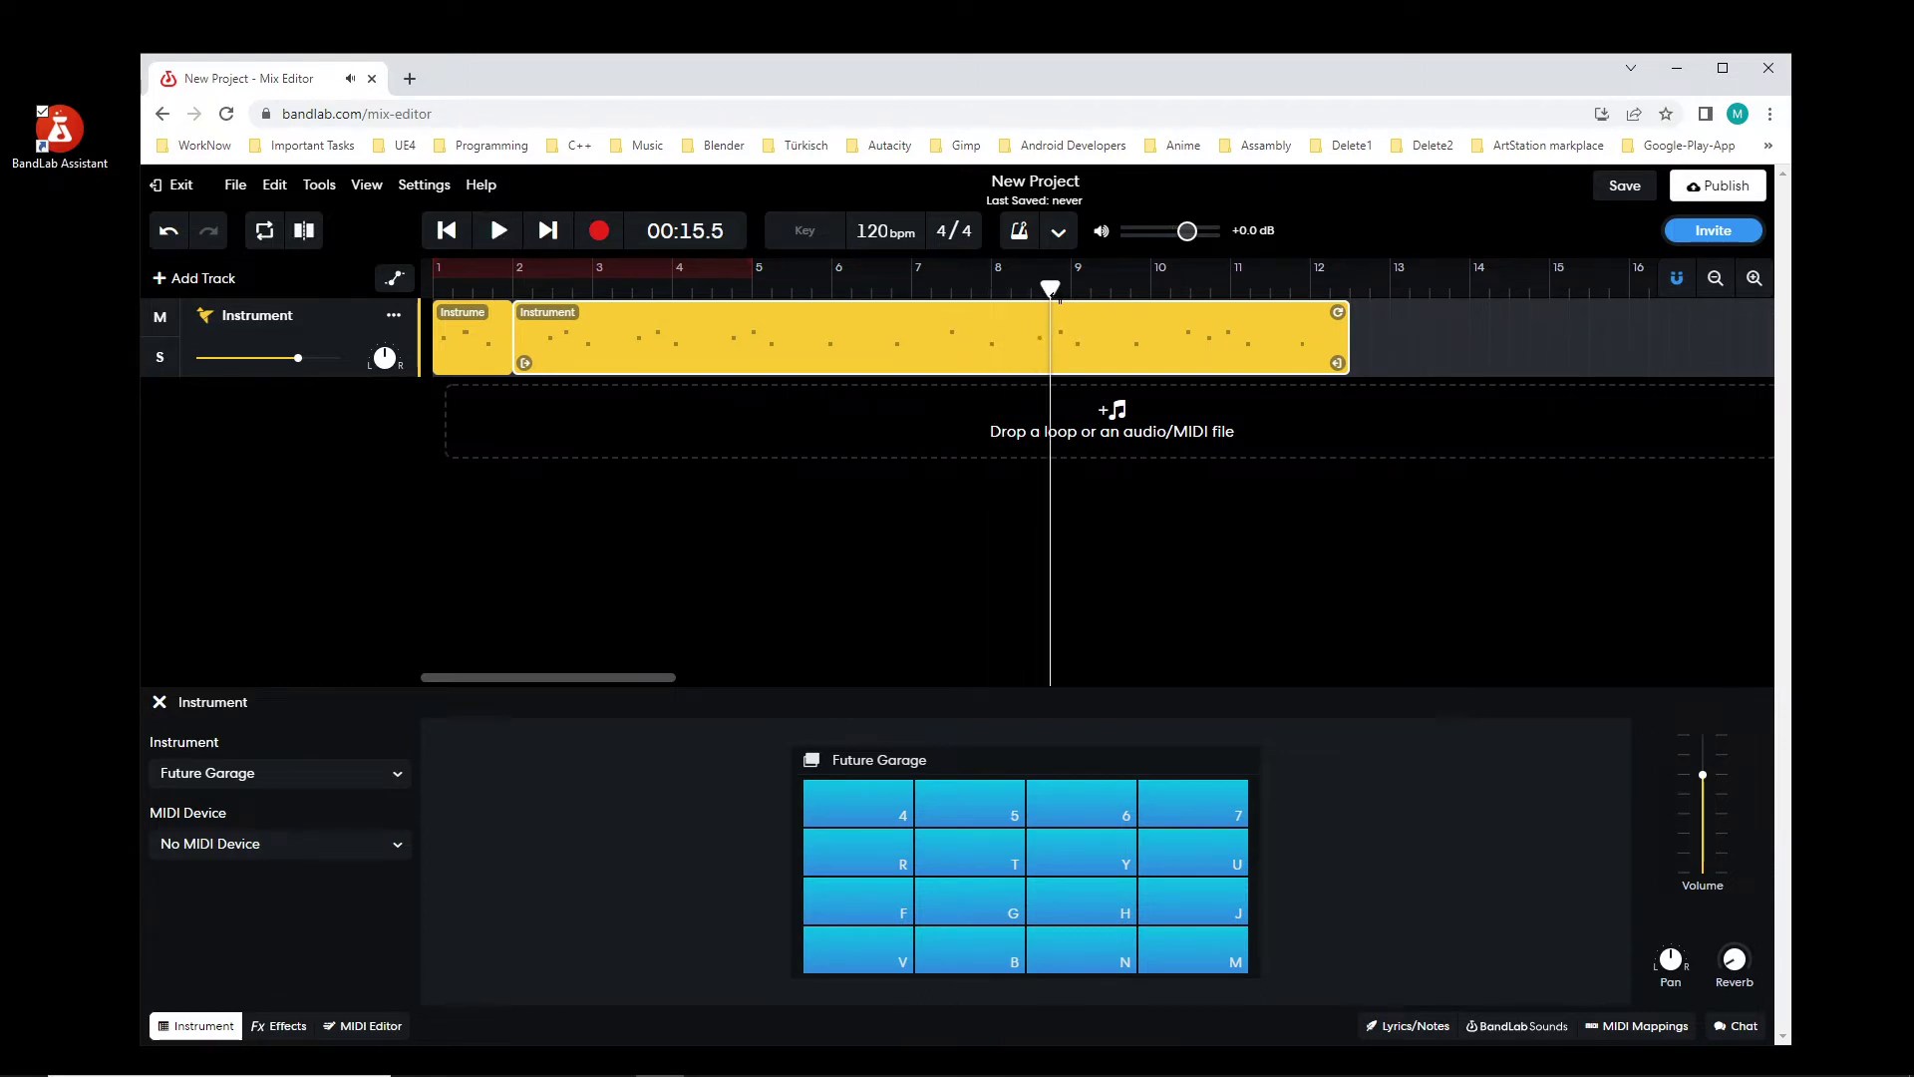
Step: Split the long region at 15 seconds and delete everything after the cut
drag(1043, 291, 1030, 291)
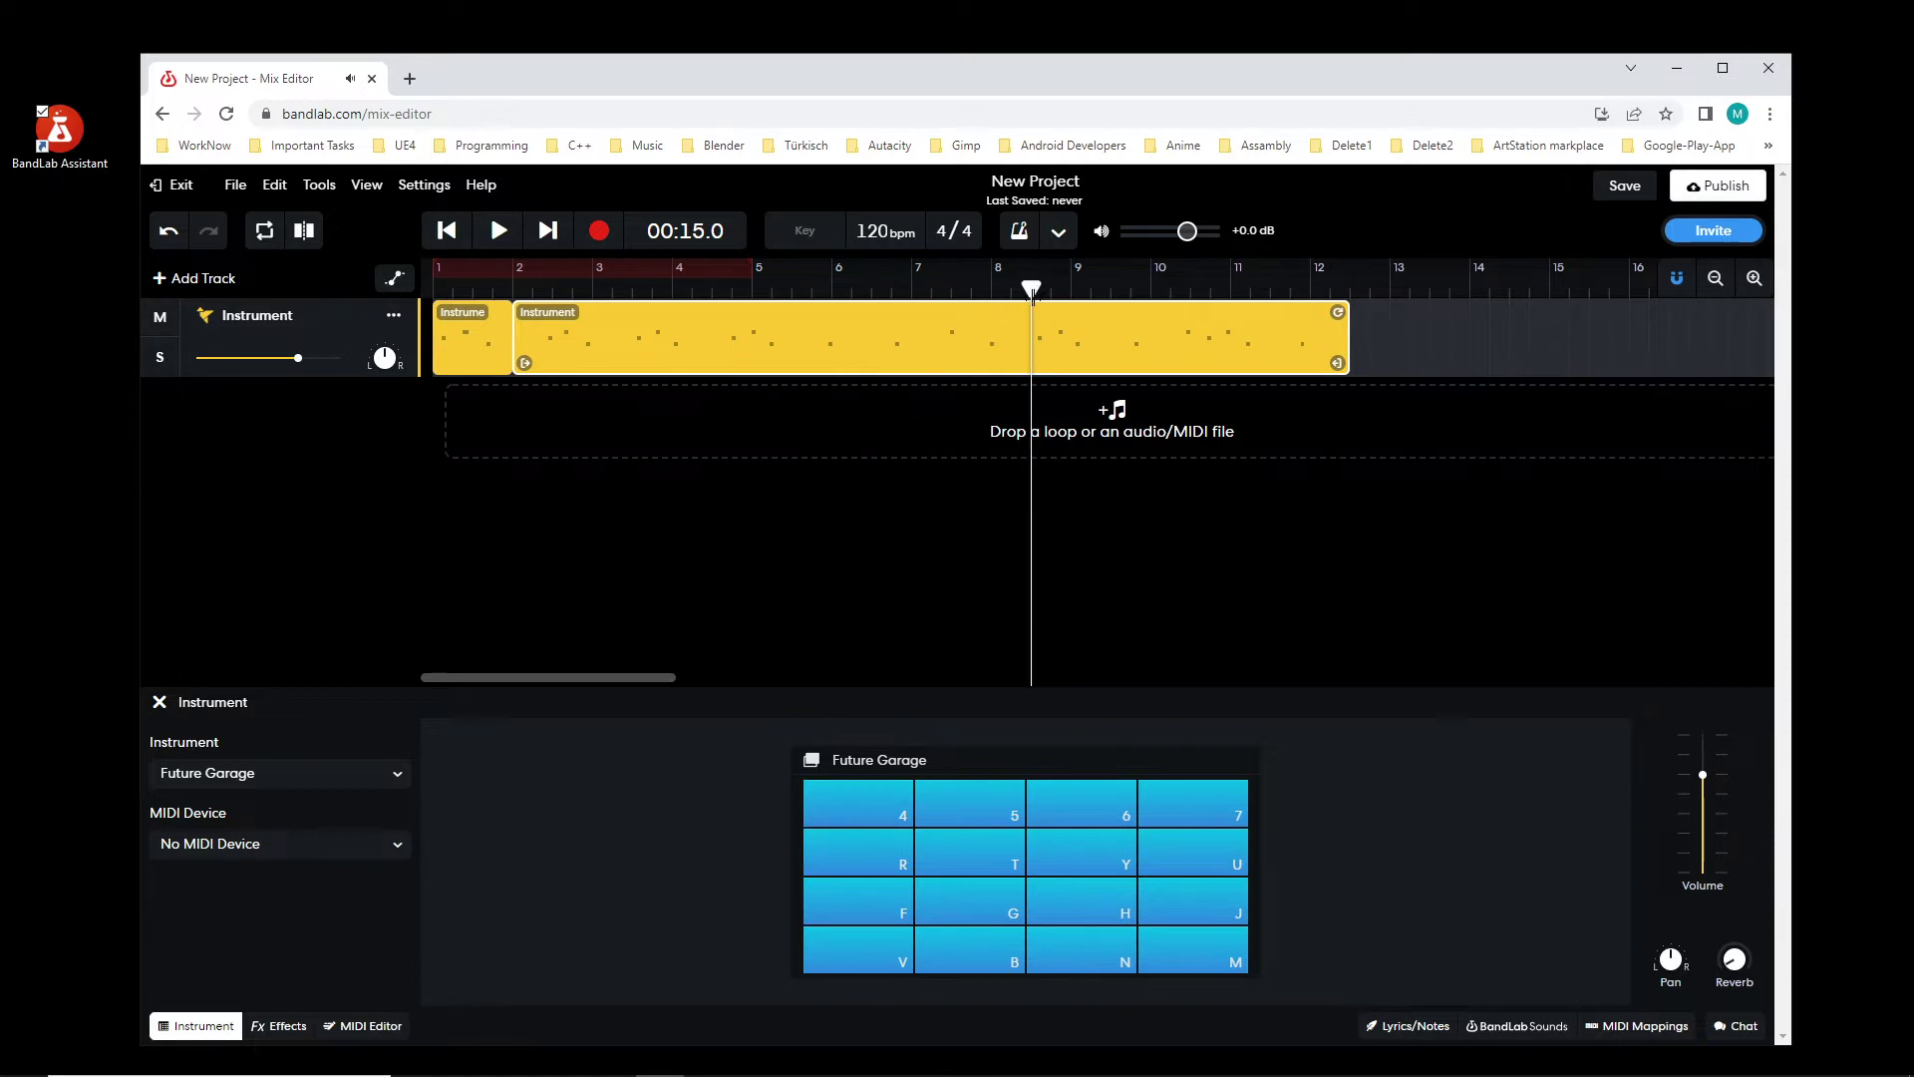
click(304, 230)
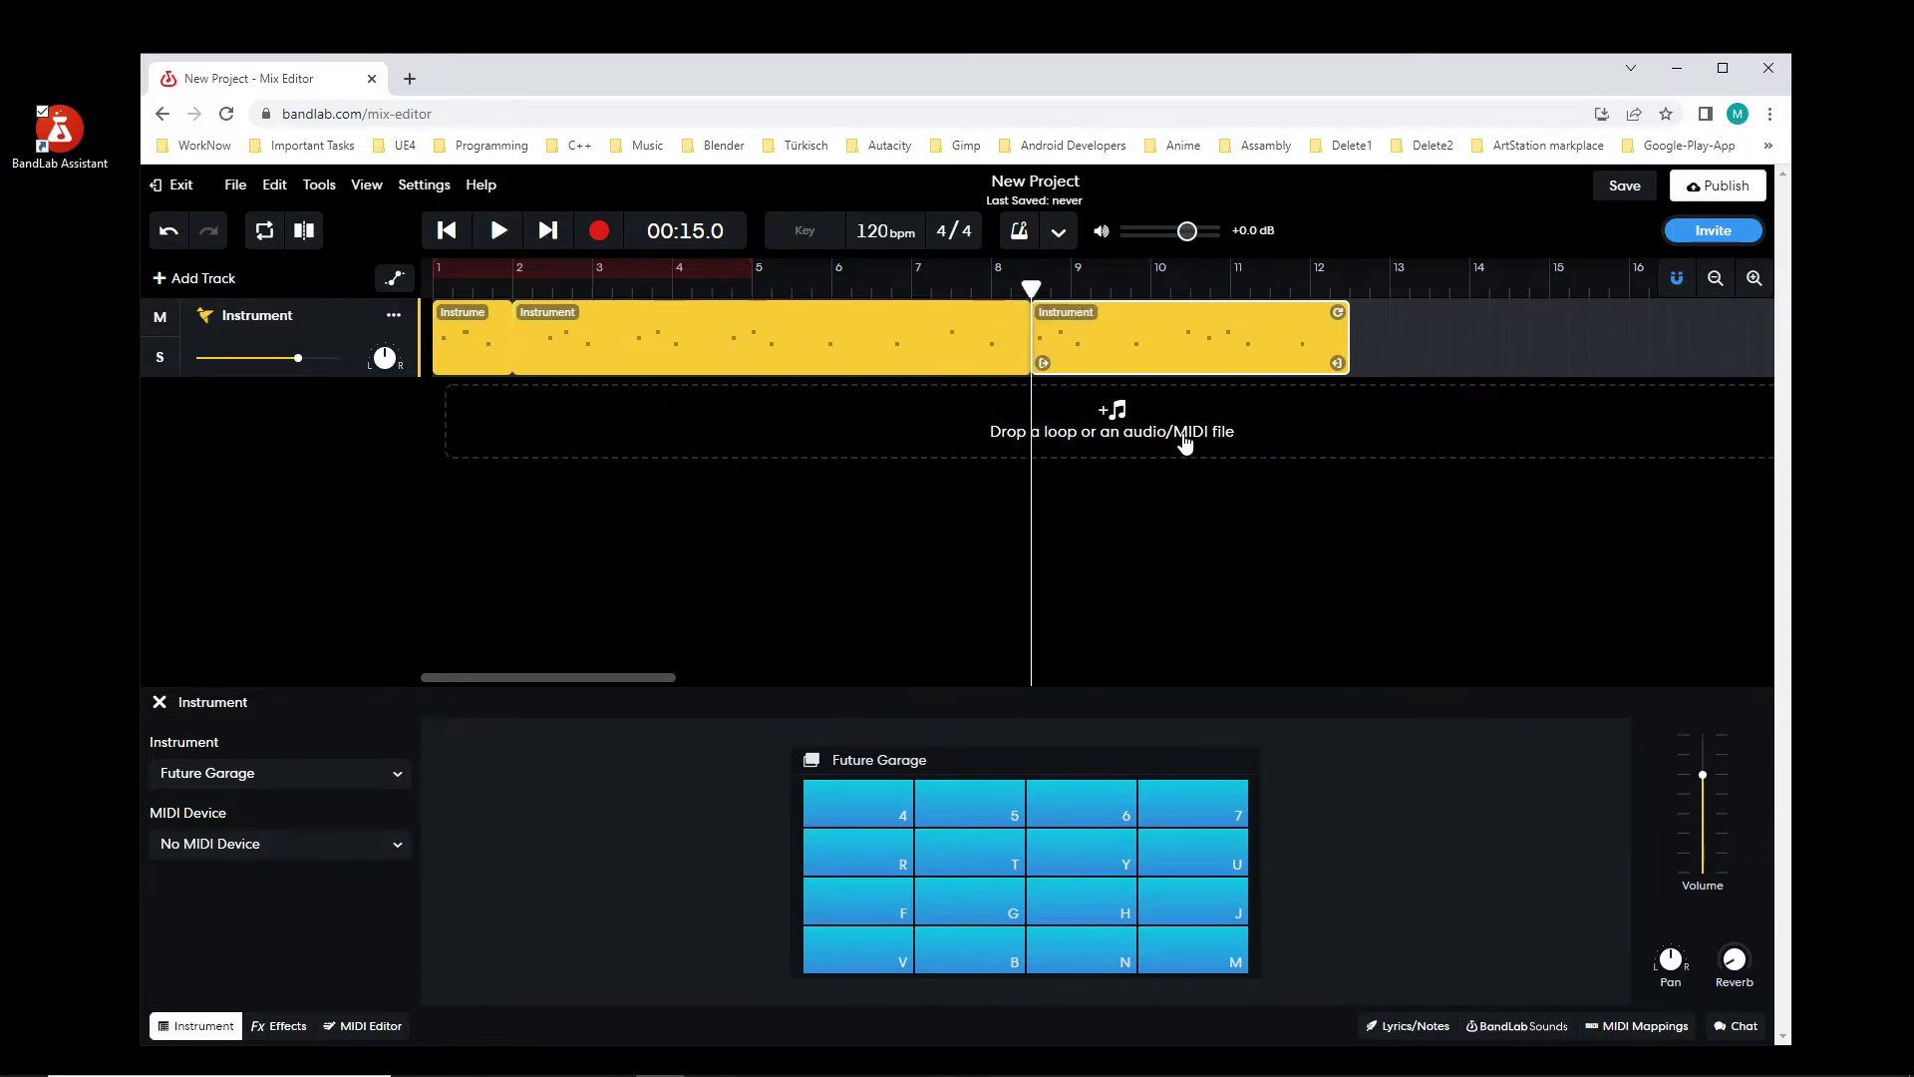
key(Delete)
Step: Turn on looping with a cycle range from bar 1 to the end of the last region
drag(1033, 286, 1072, 274)
click(1194, 364)
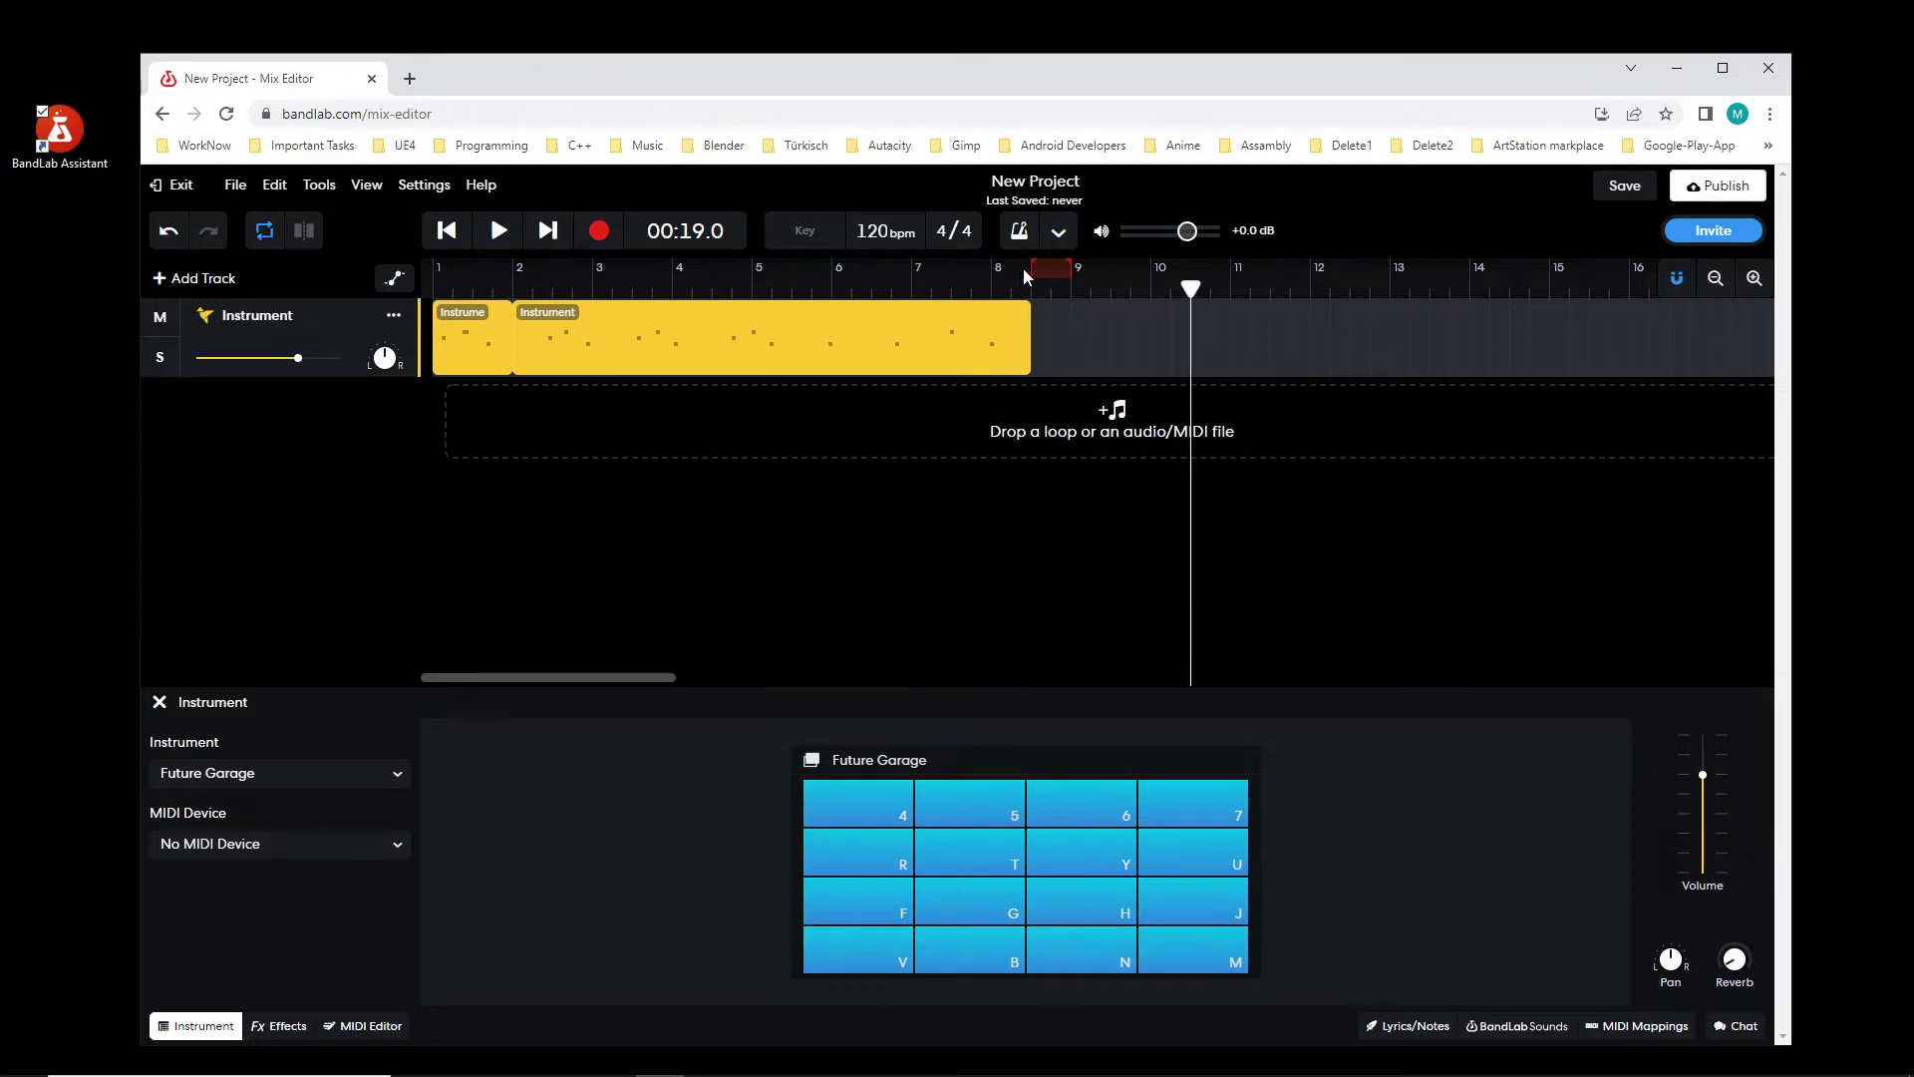
drag(1031, 267, 408, 275)
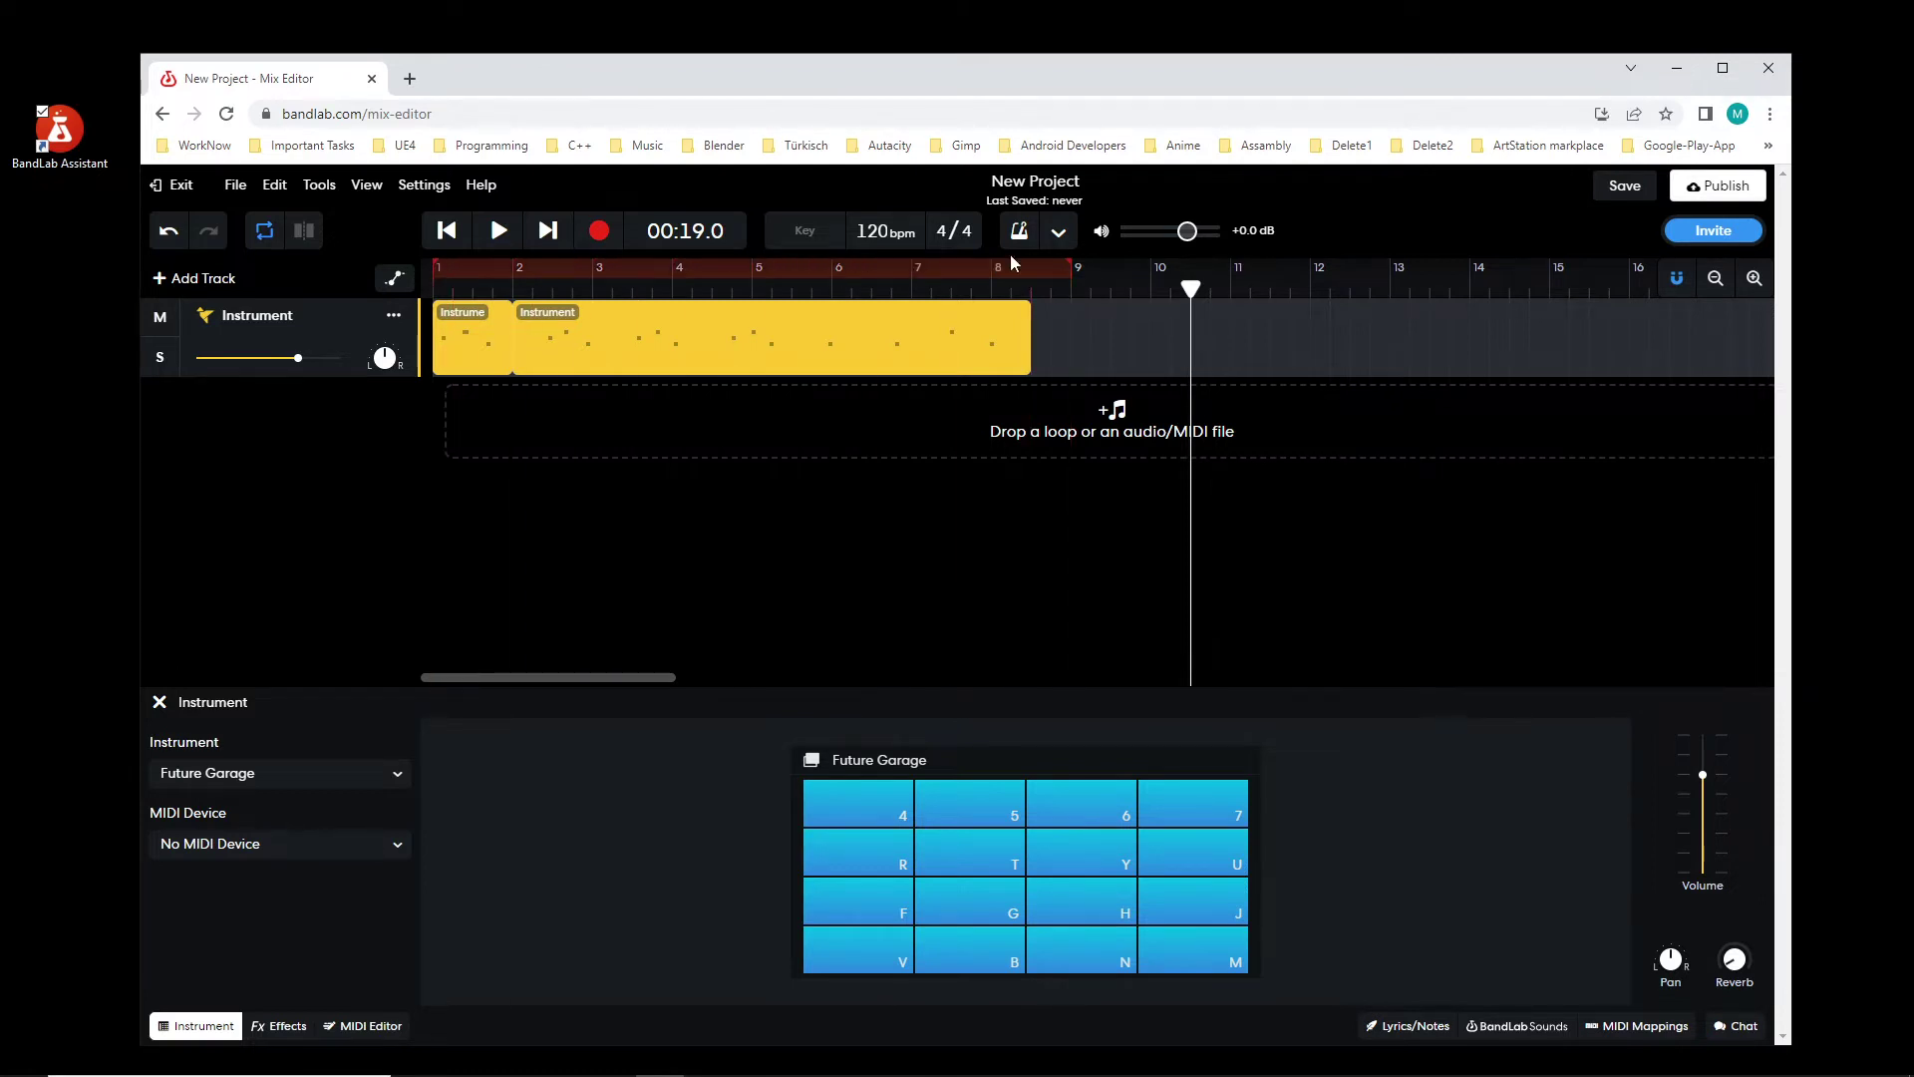
mouse_move(1069, 265)
mouse_down()
mouse_move(1013, 267)
mouse_move(1031, 269)
mouse_up()
Step: Listen to the looped pattern, restarting playback from 5 seconds
drag(1190, 288, 632, 306)
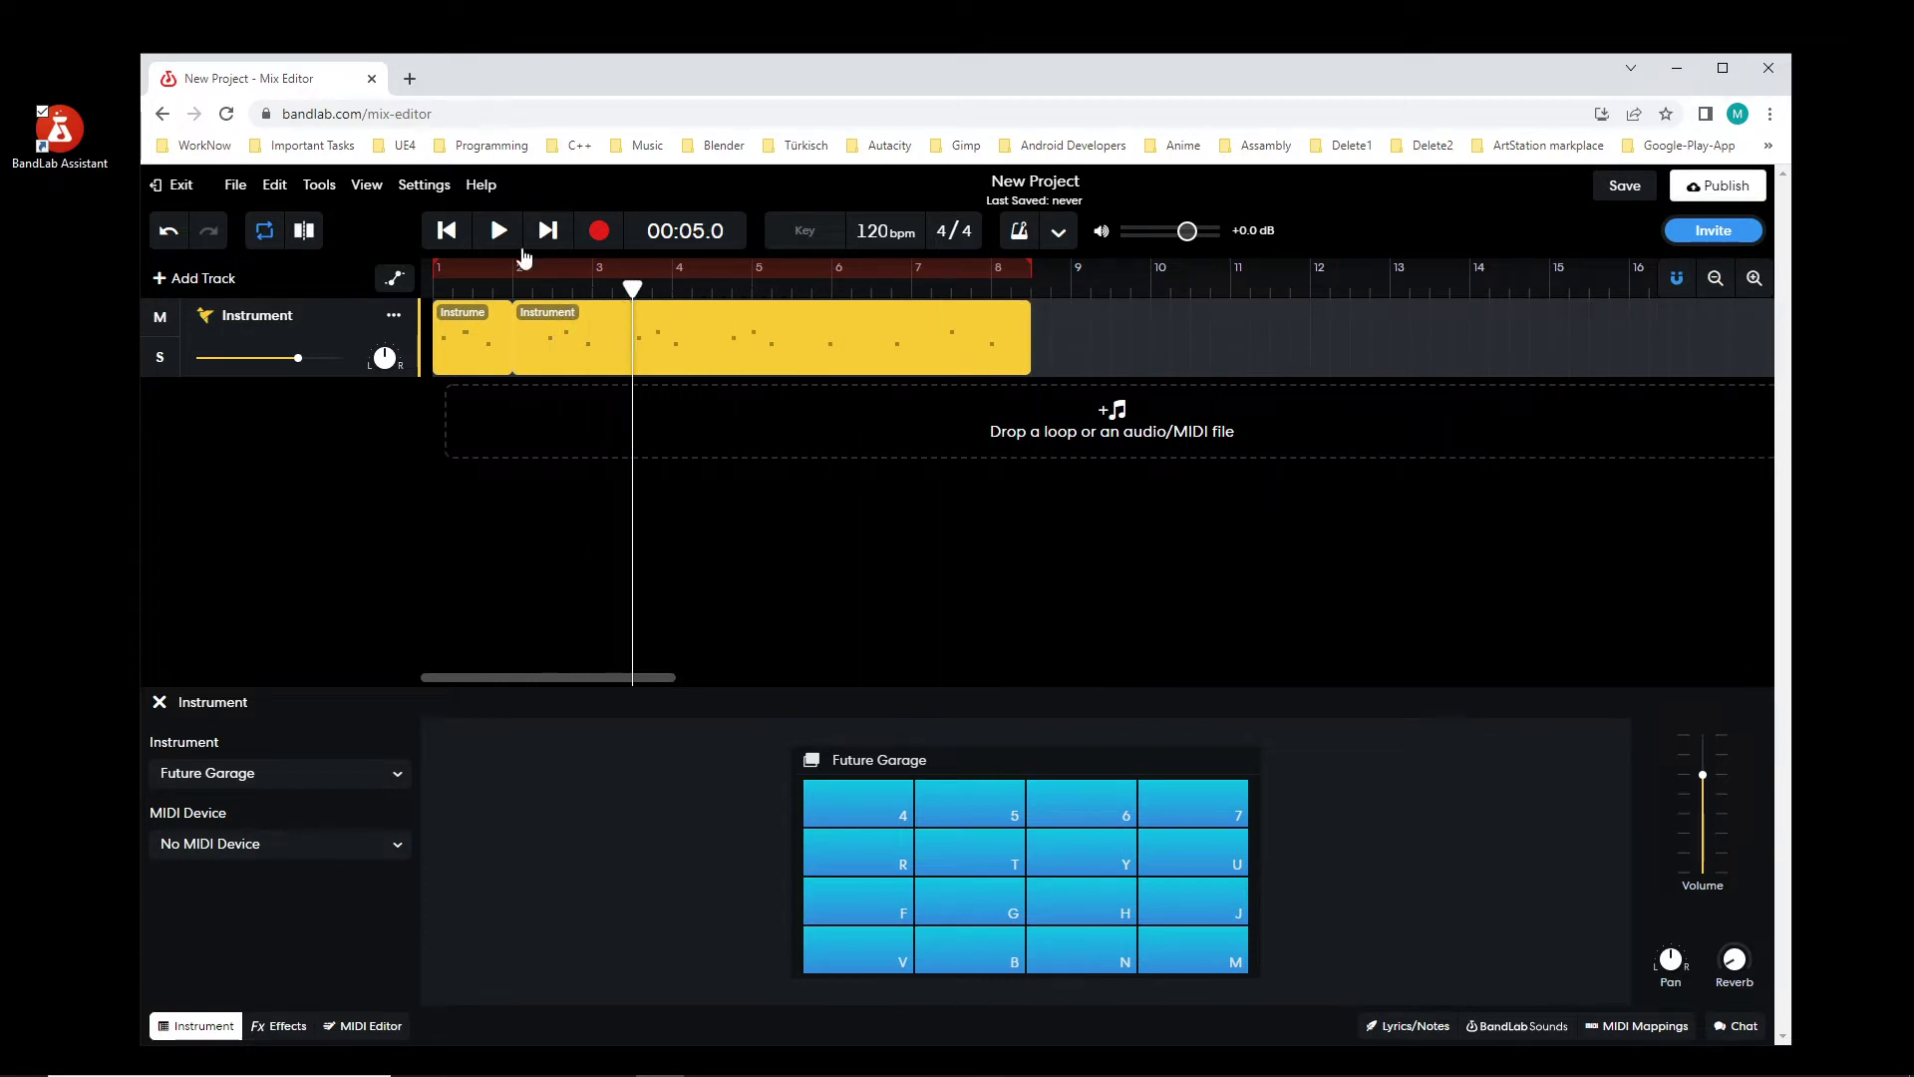
click(498, 232)
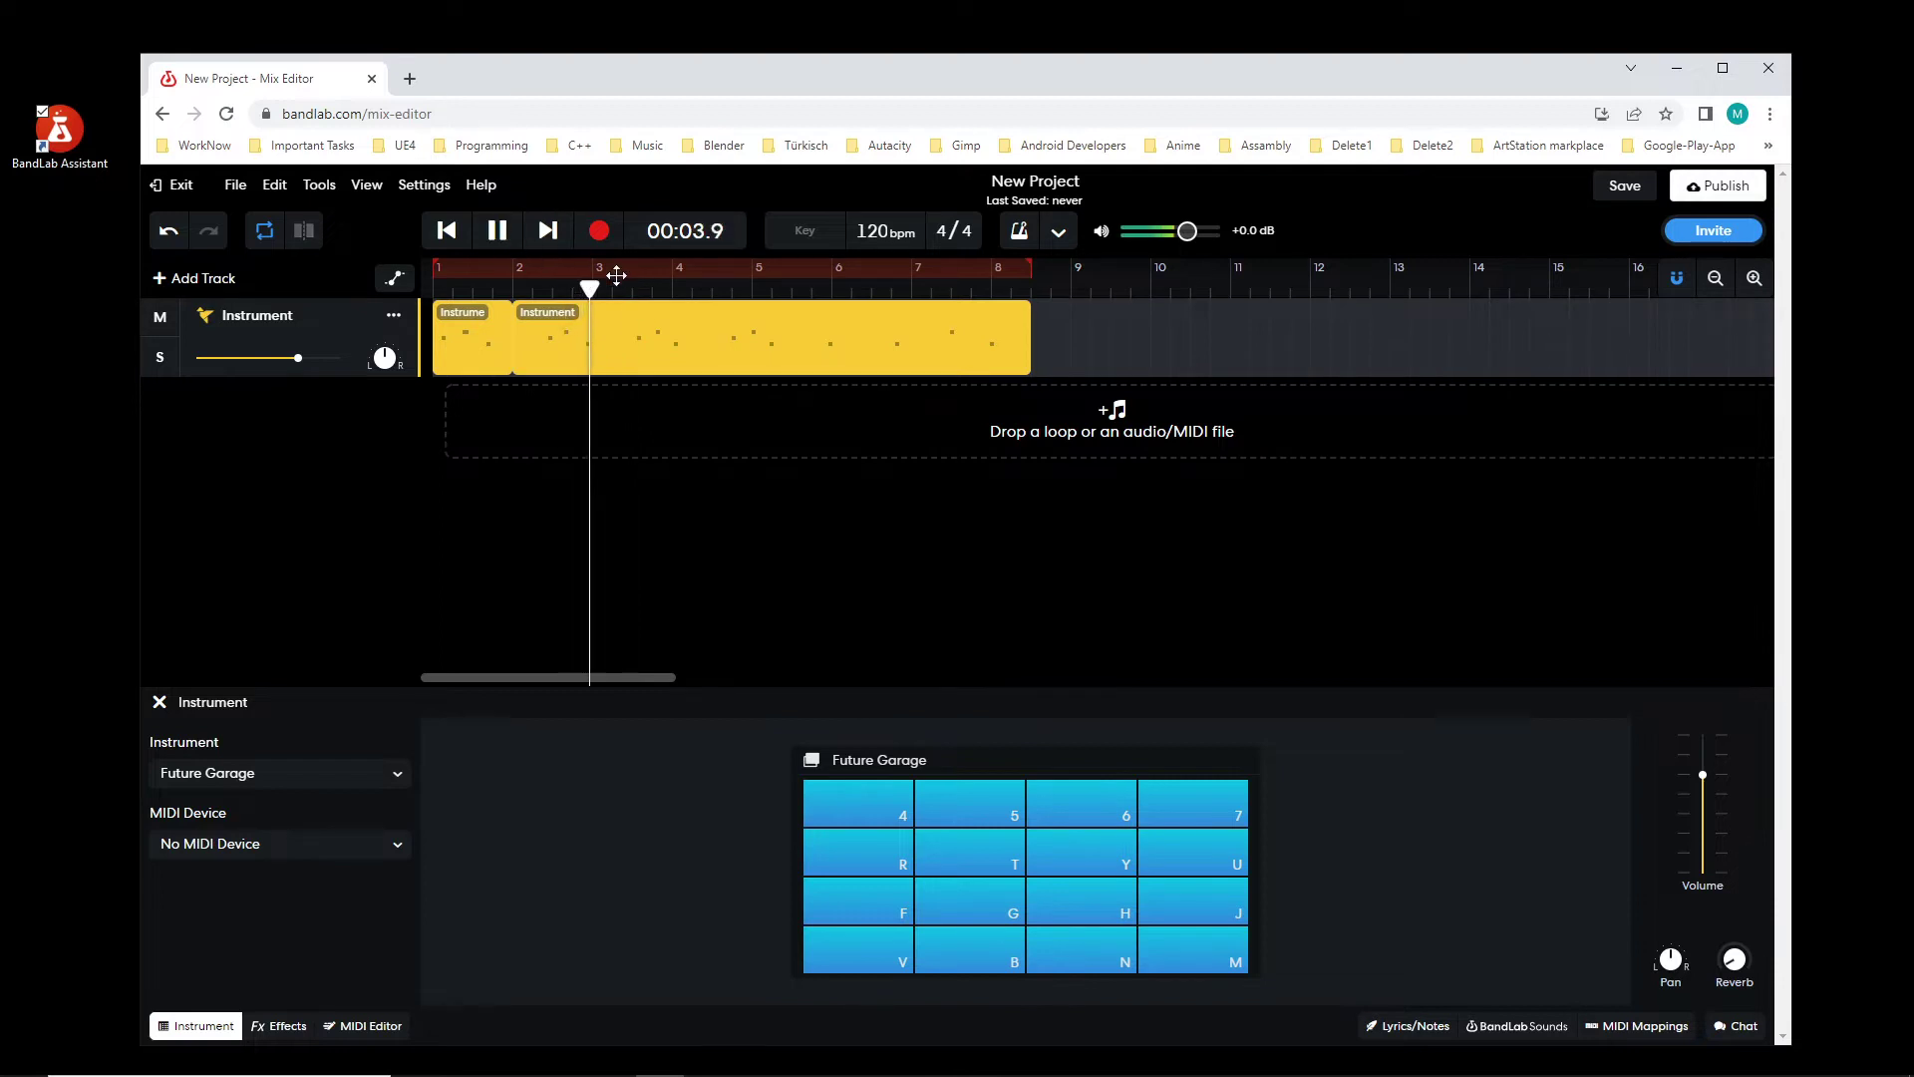
click(516, 239)
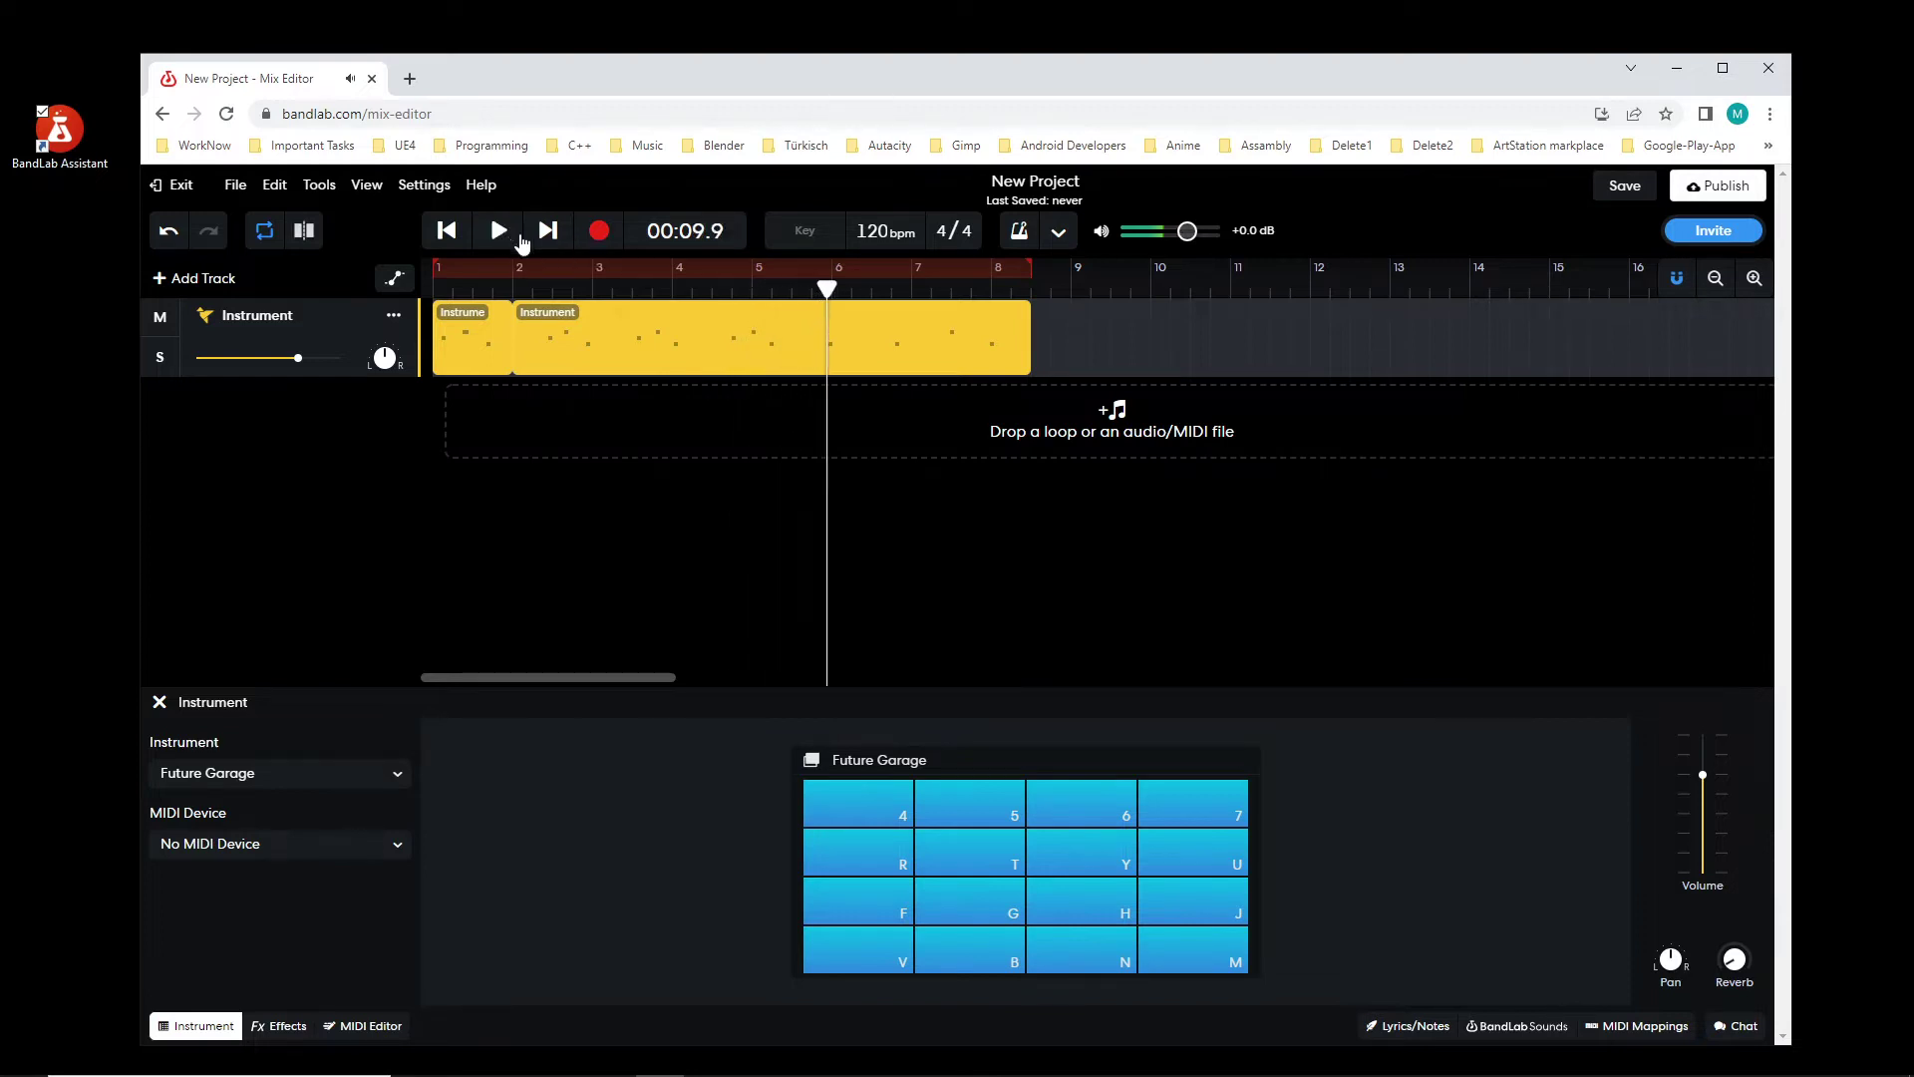
drag(829, 289, 634, 288)
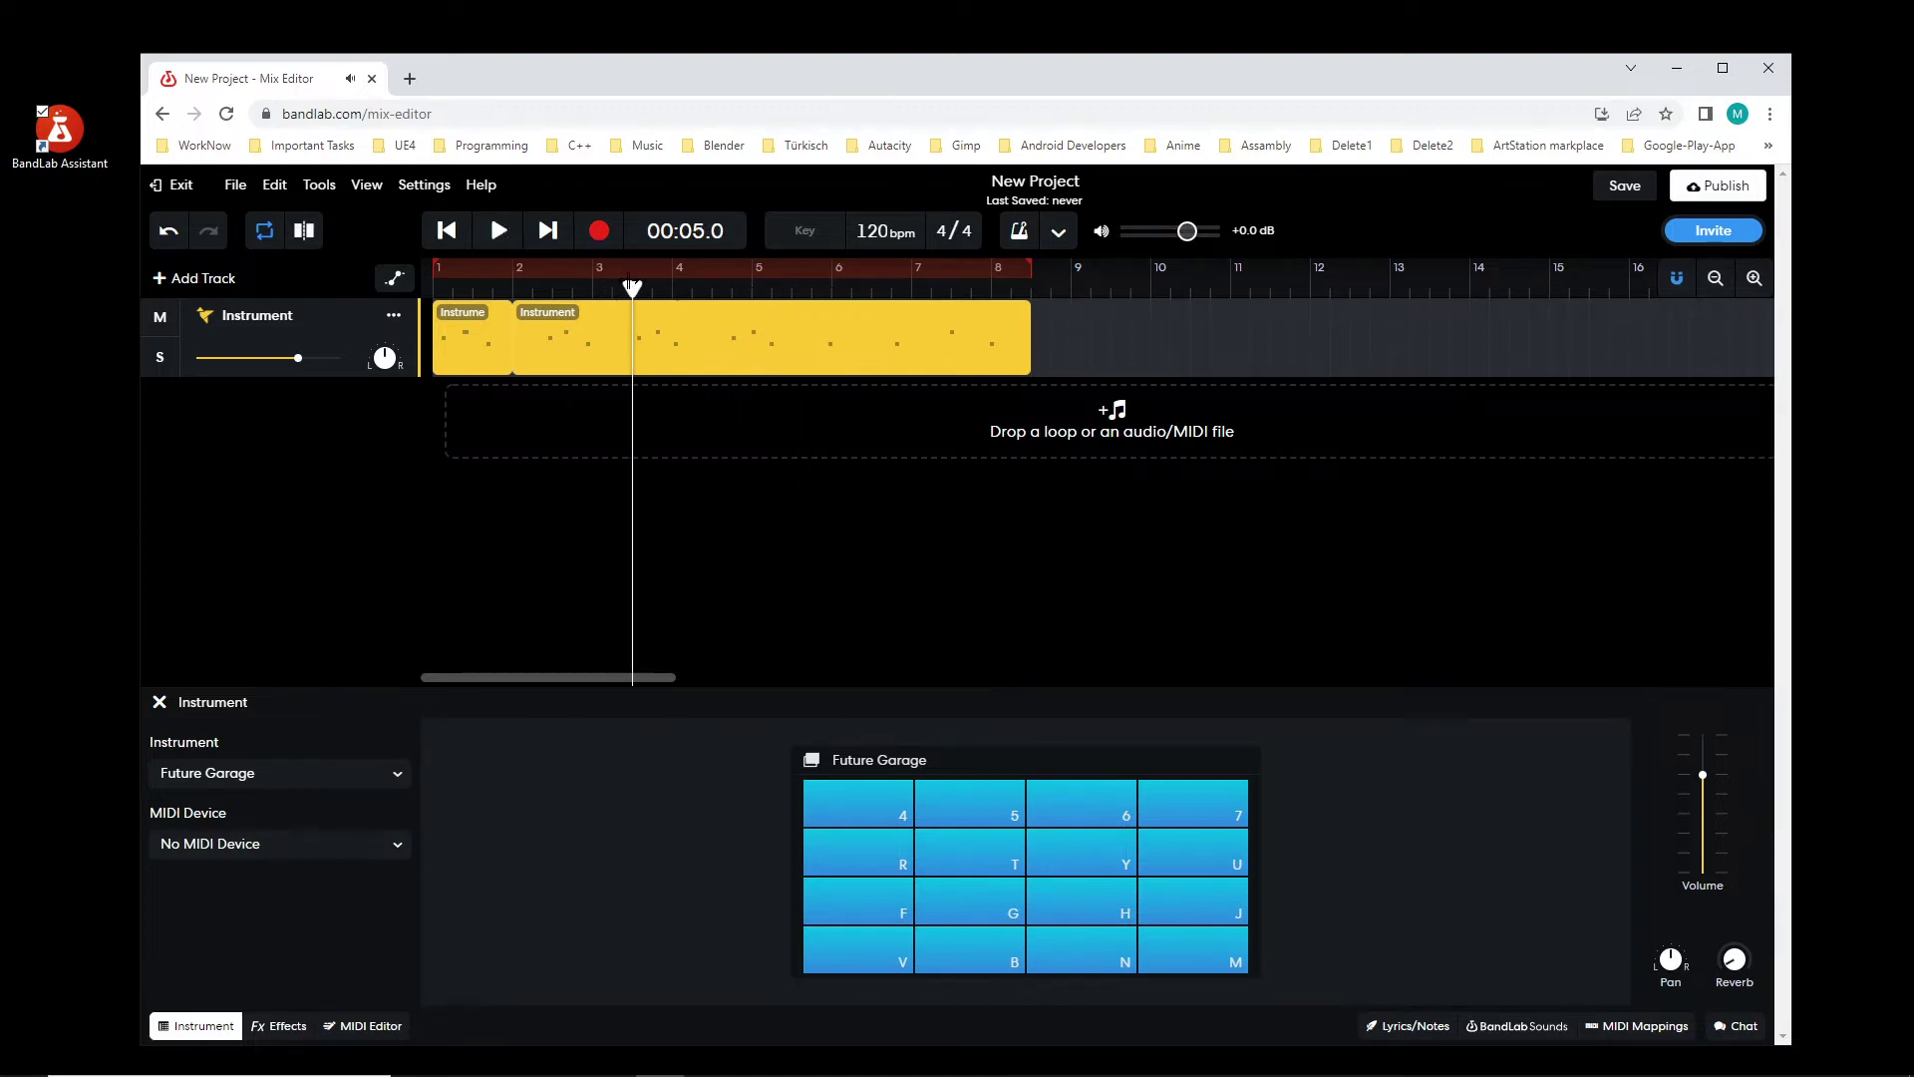
click(504, 243)
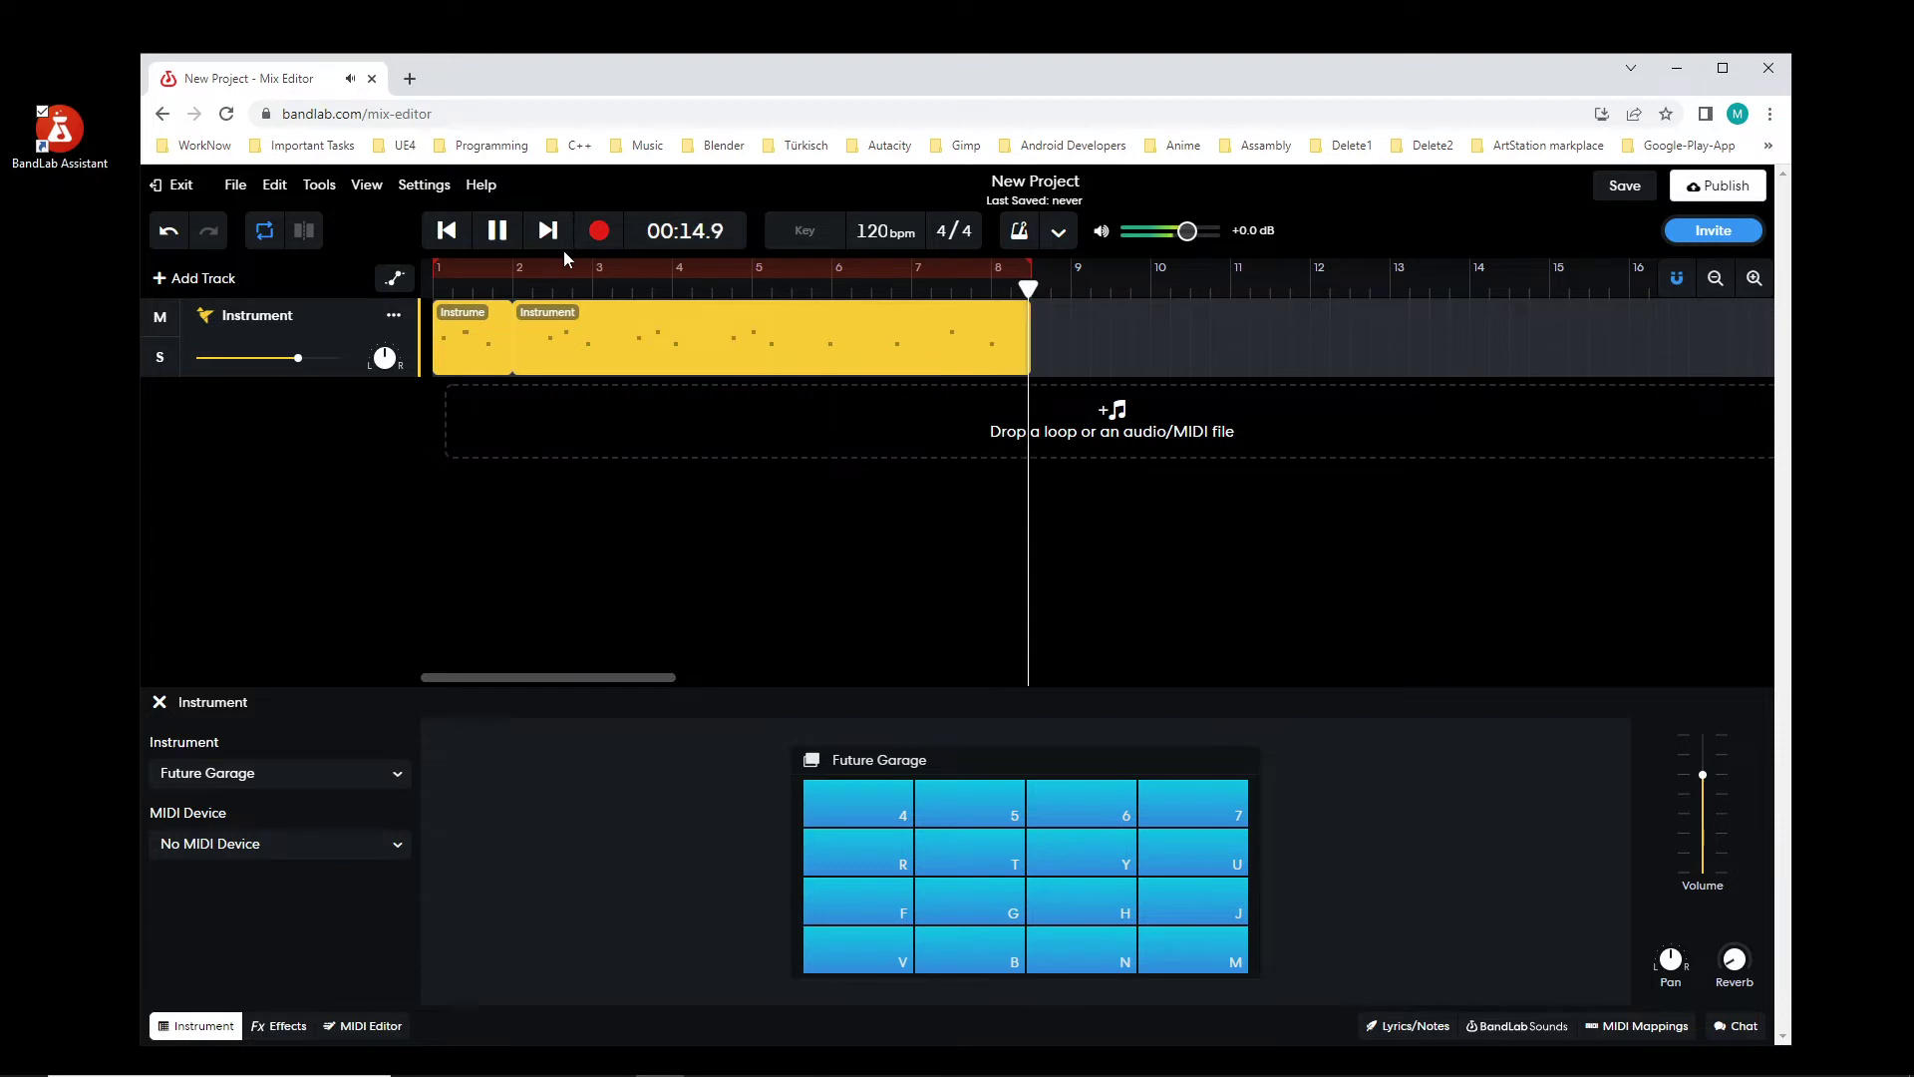
click(498, 230)
Step: Play the pattern from the start of the project and place the playhead just after bar 3, at 4.3 seconds
drag(508, 289, 434, 289)
click(498, 230)
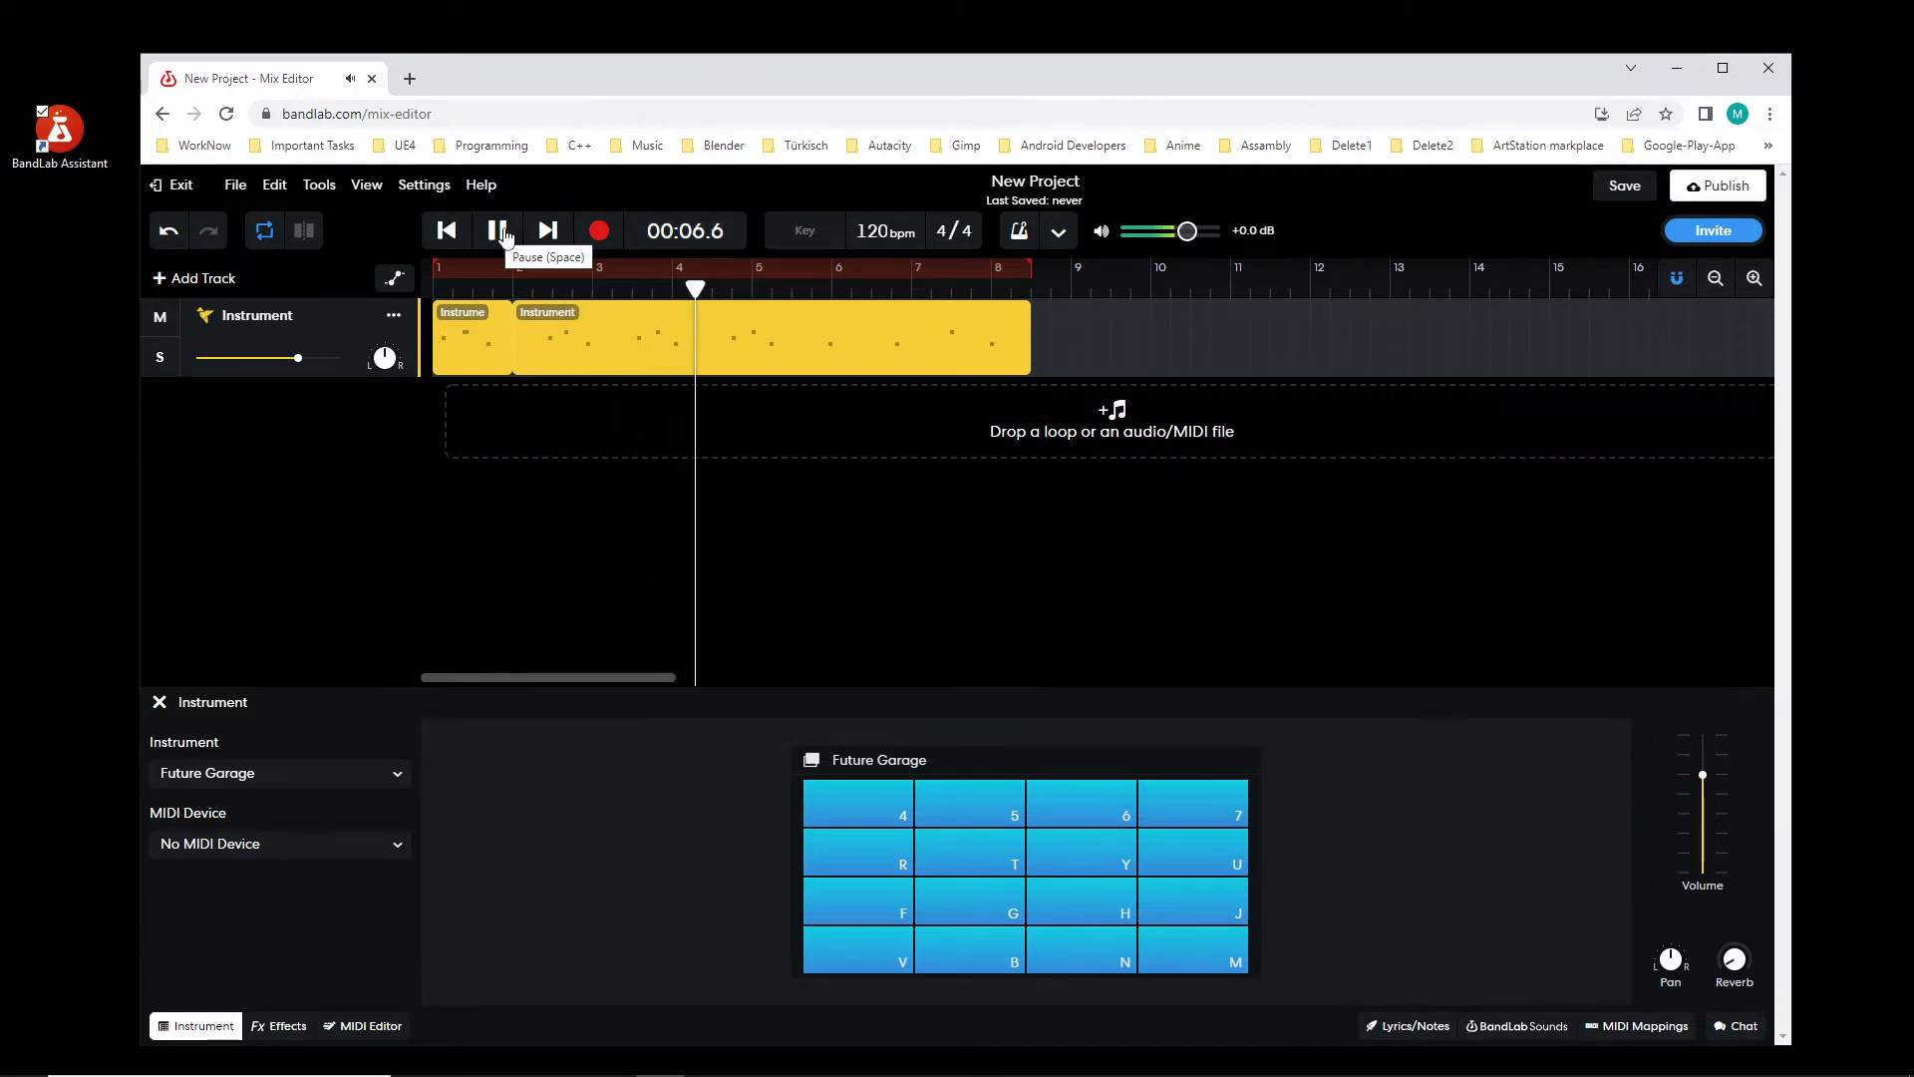
click(500, 233)
drag(707, 289, 605, 290)
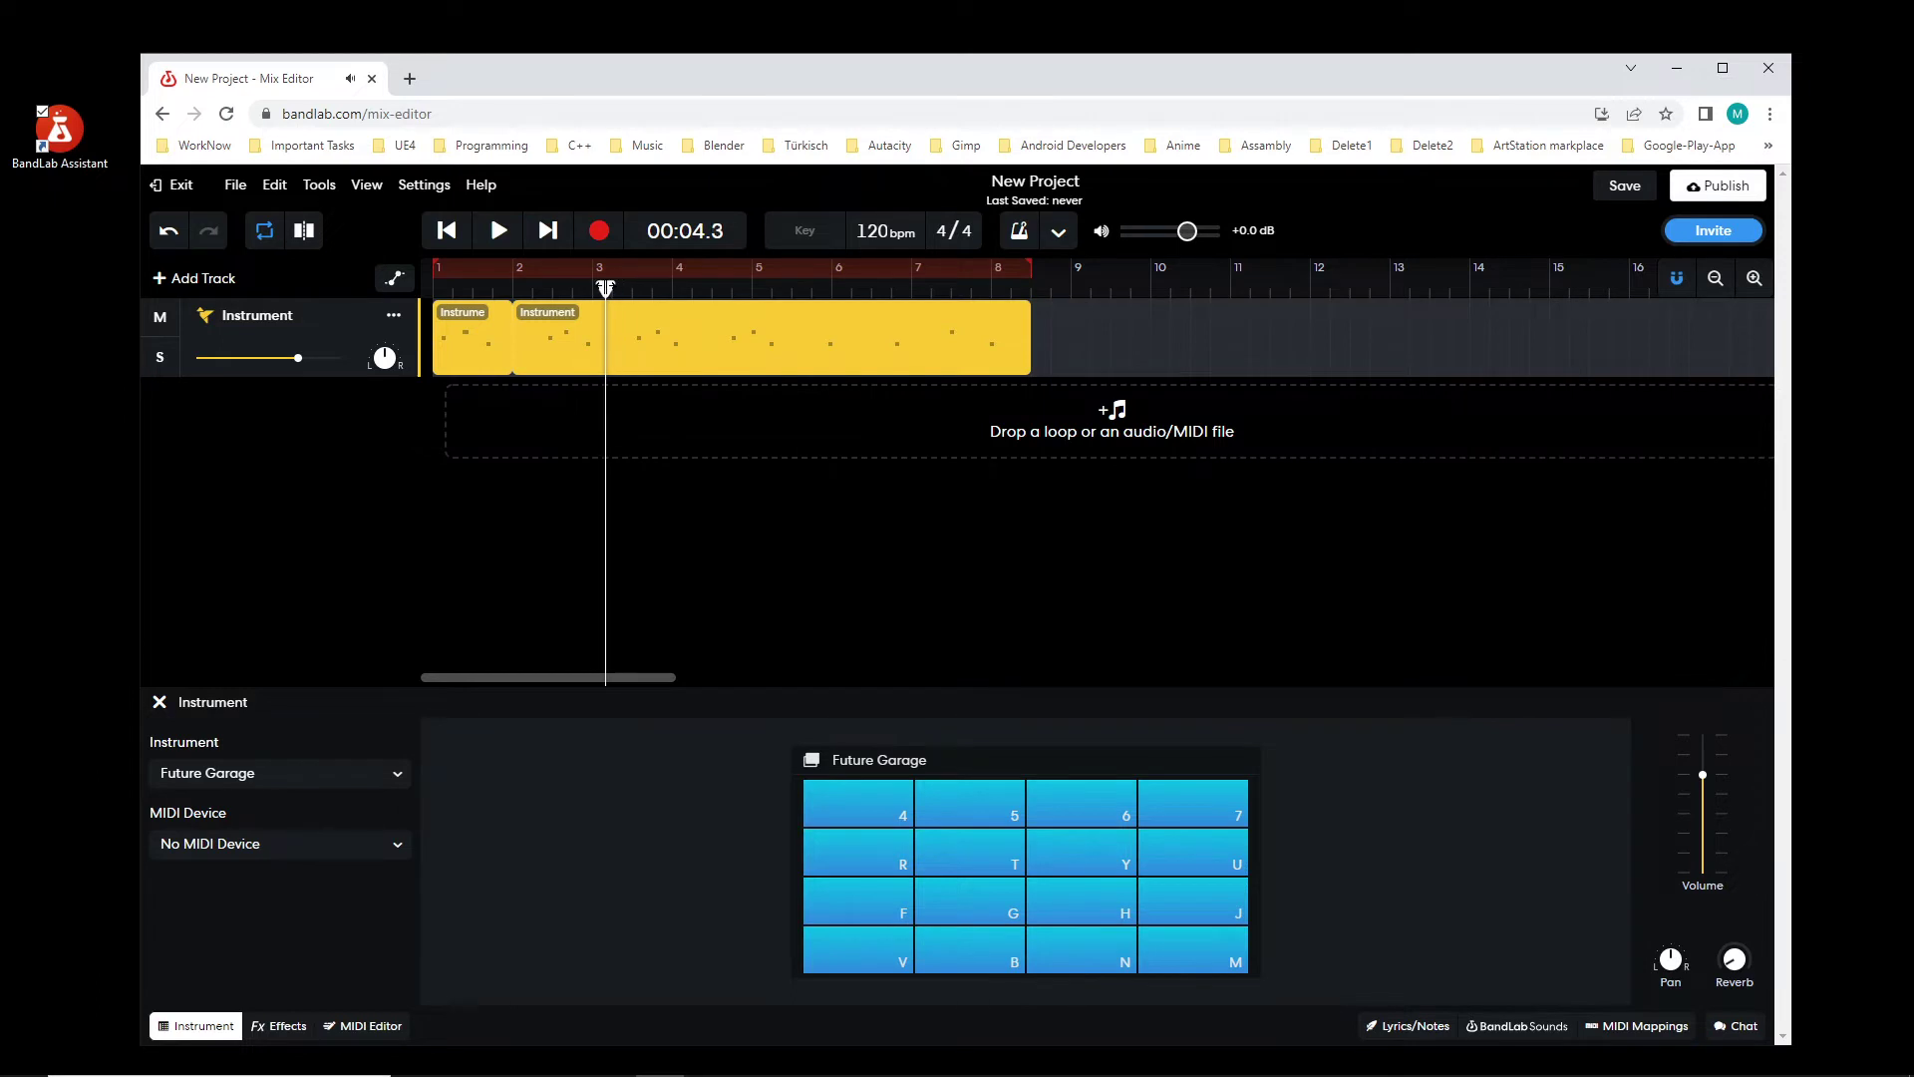
Step: Split the second region at the playhead, delete its first piece, and move the remainder back to bar 2
click(304, 231)
click(543, 342)
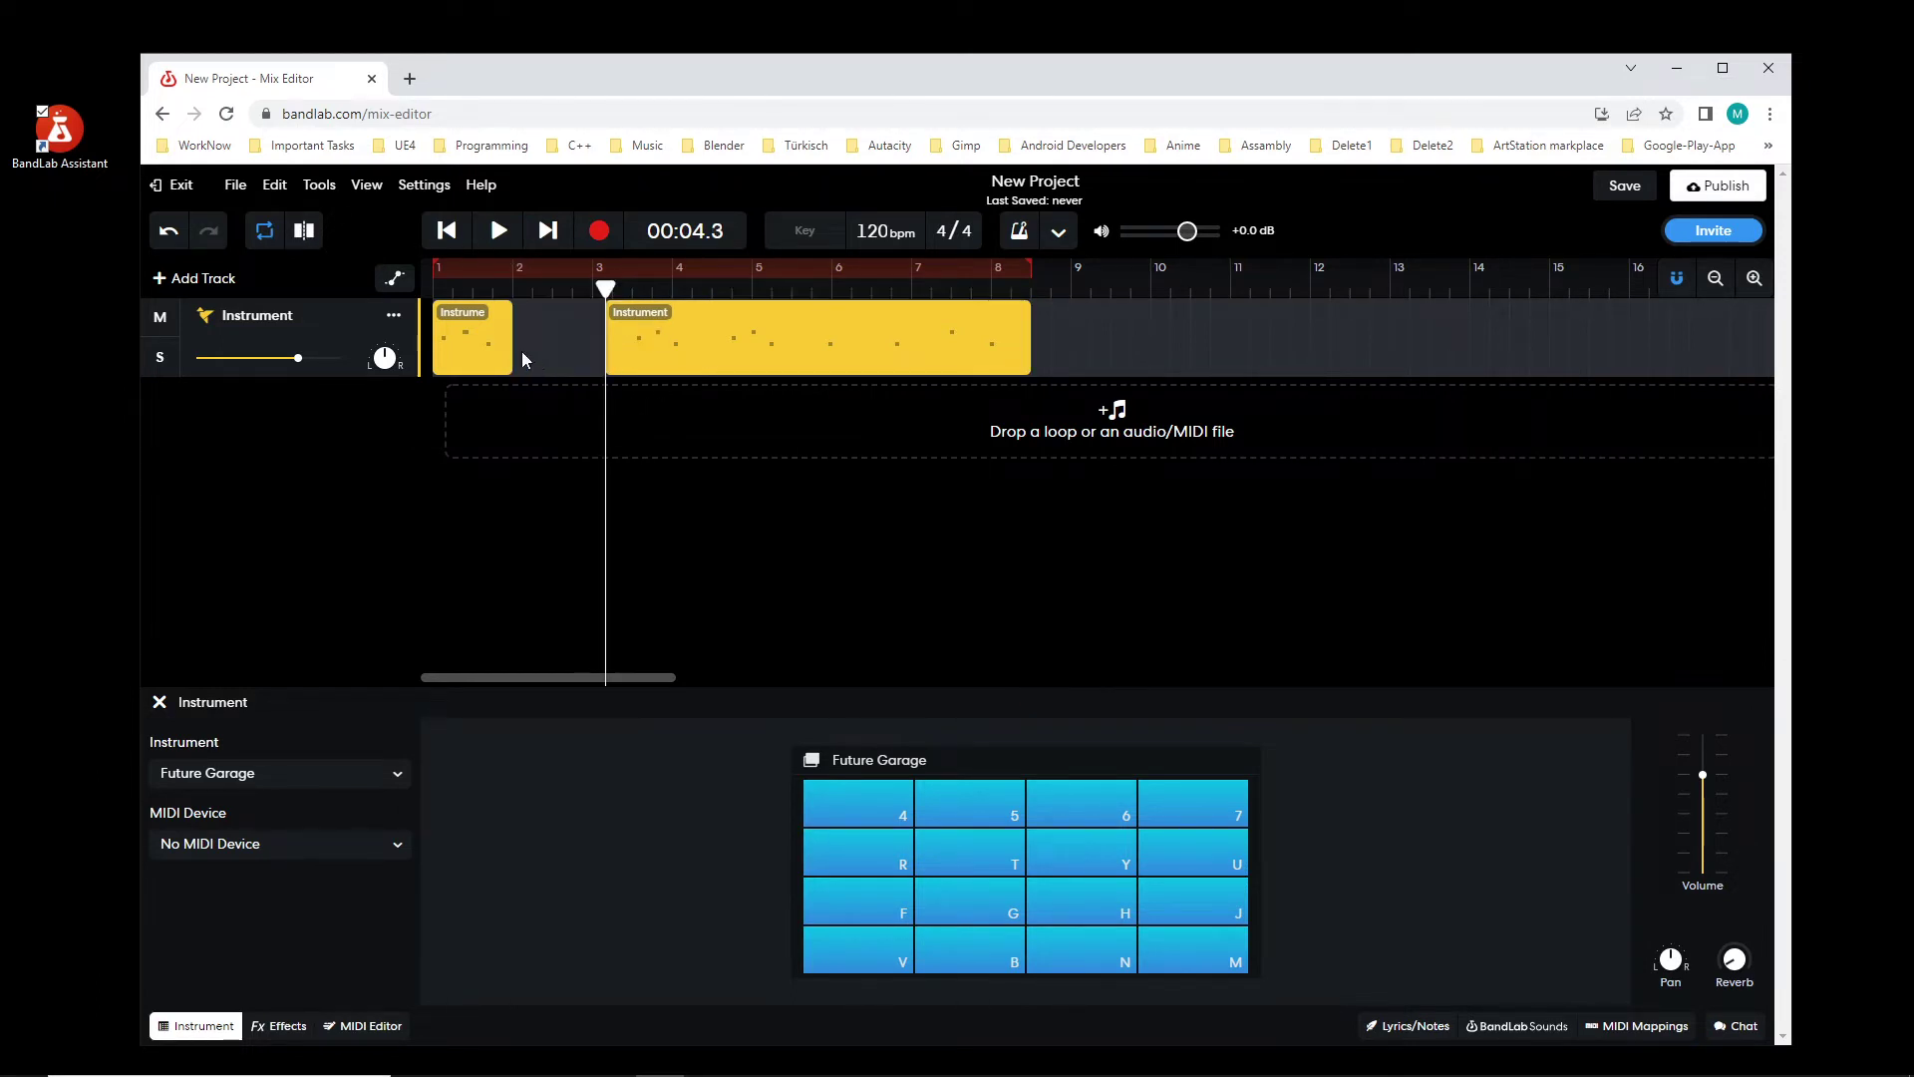
drag(666, 341, 433, 290)
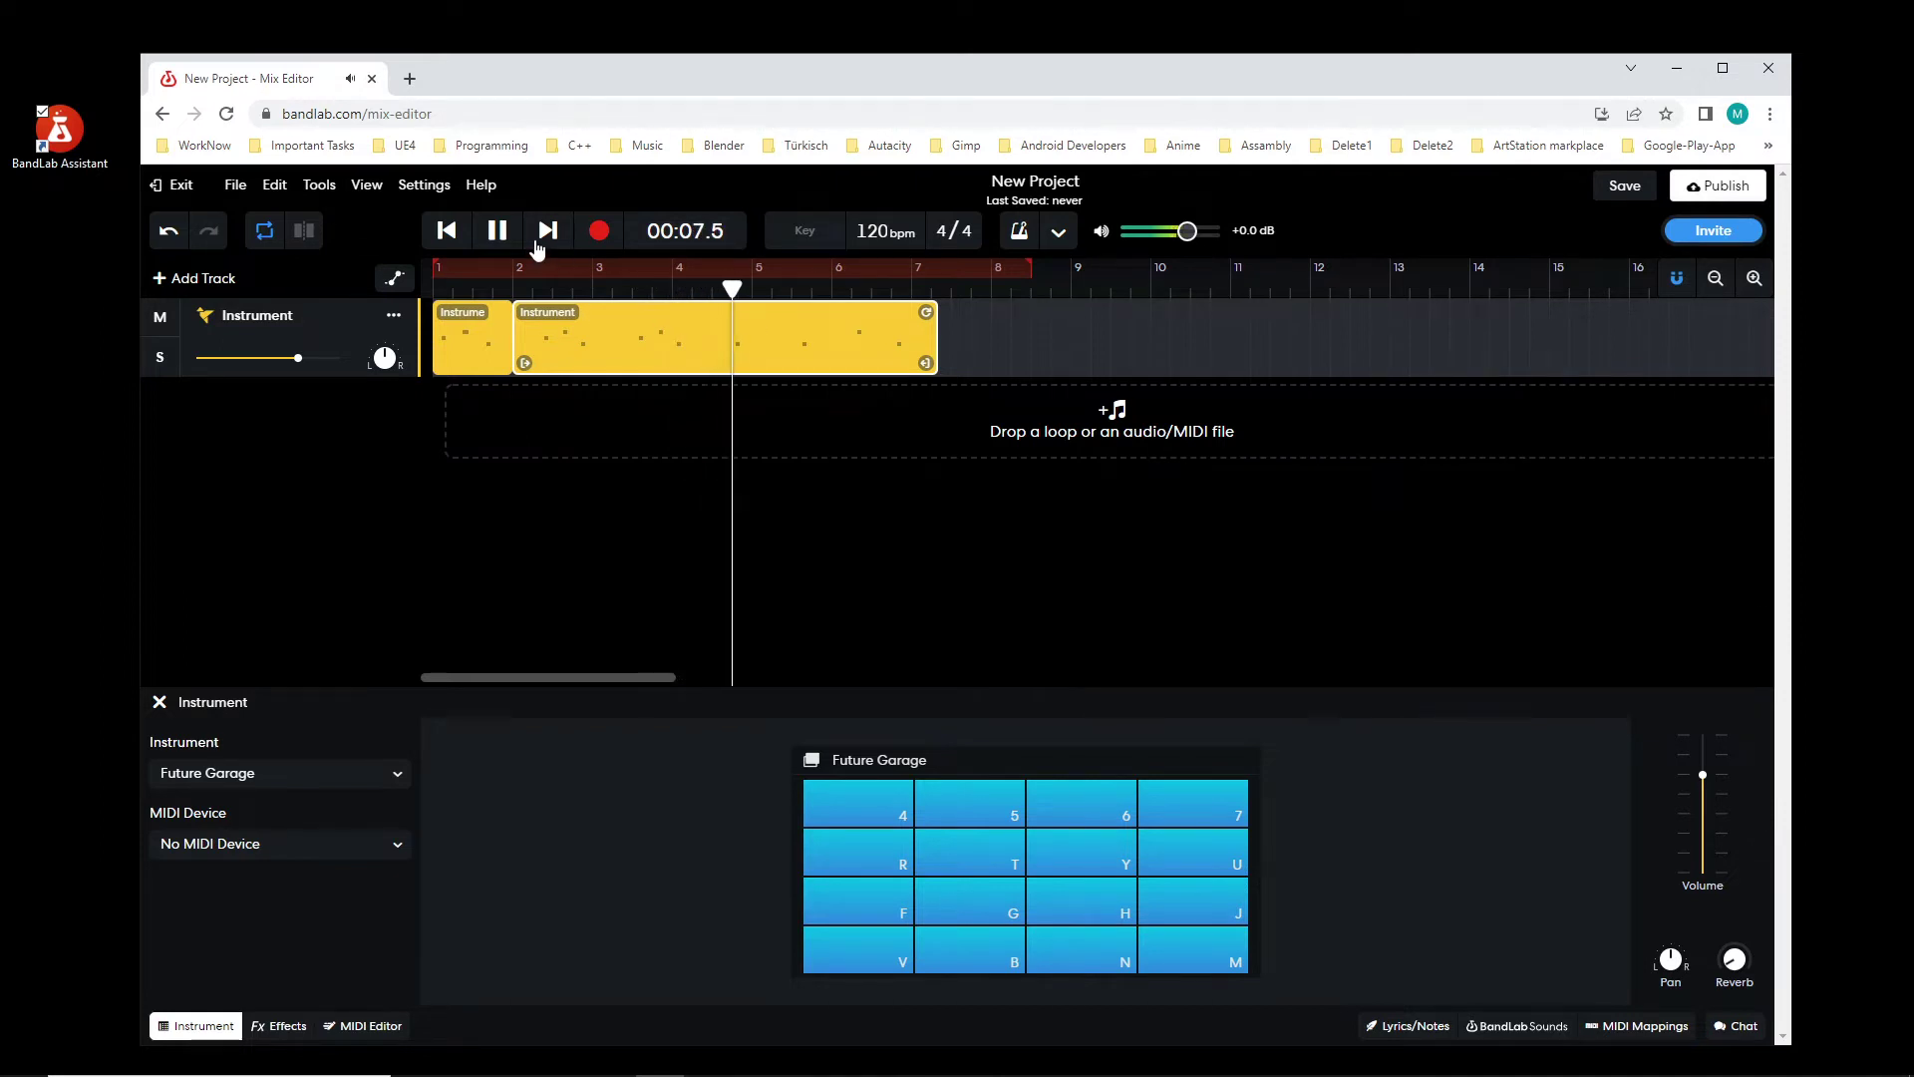
Step: Stop playback and delete the short region in bar 1
key(space)
click(471, 335)
key(Delete)
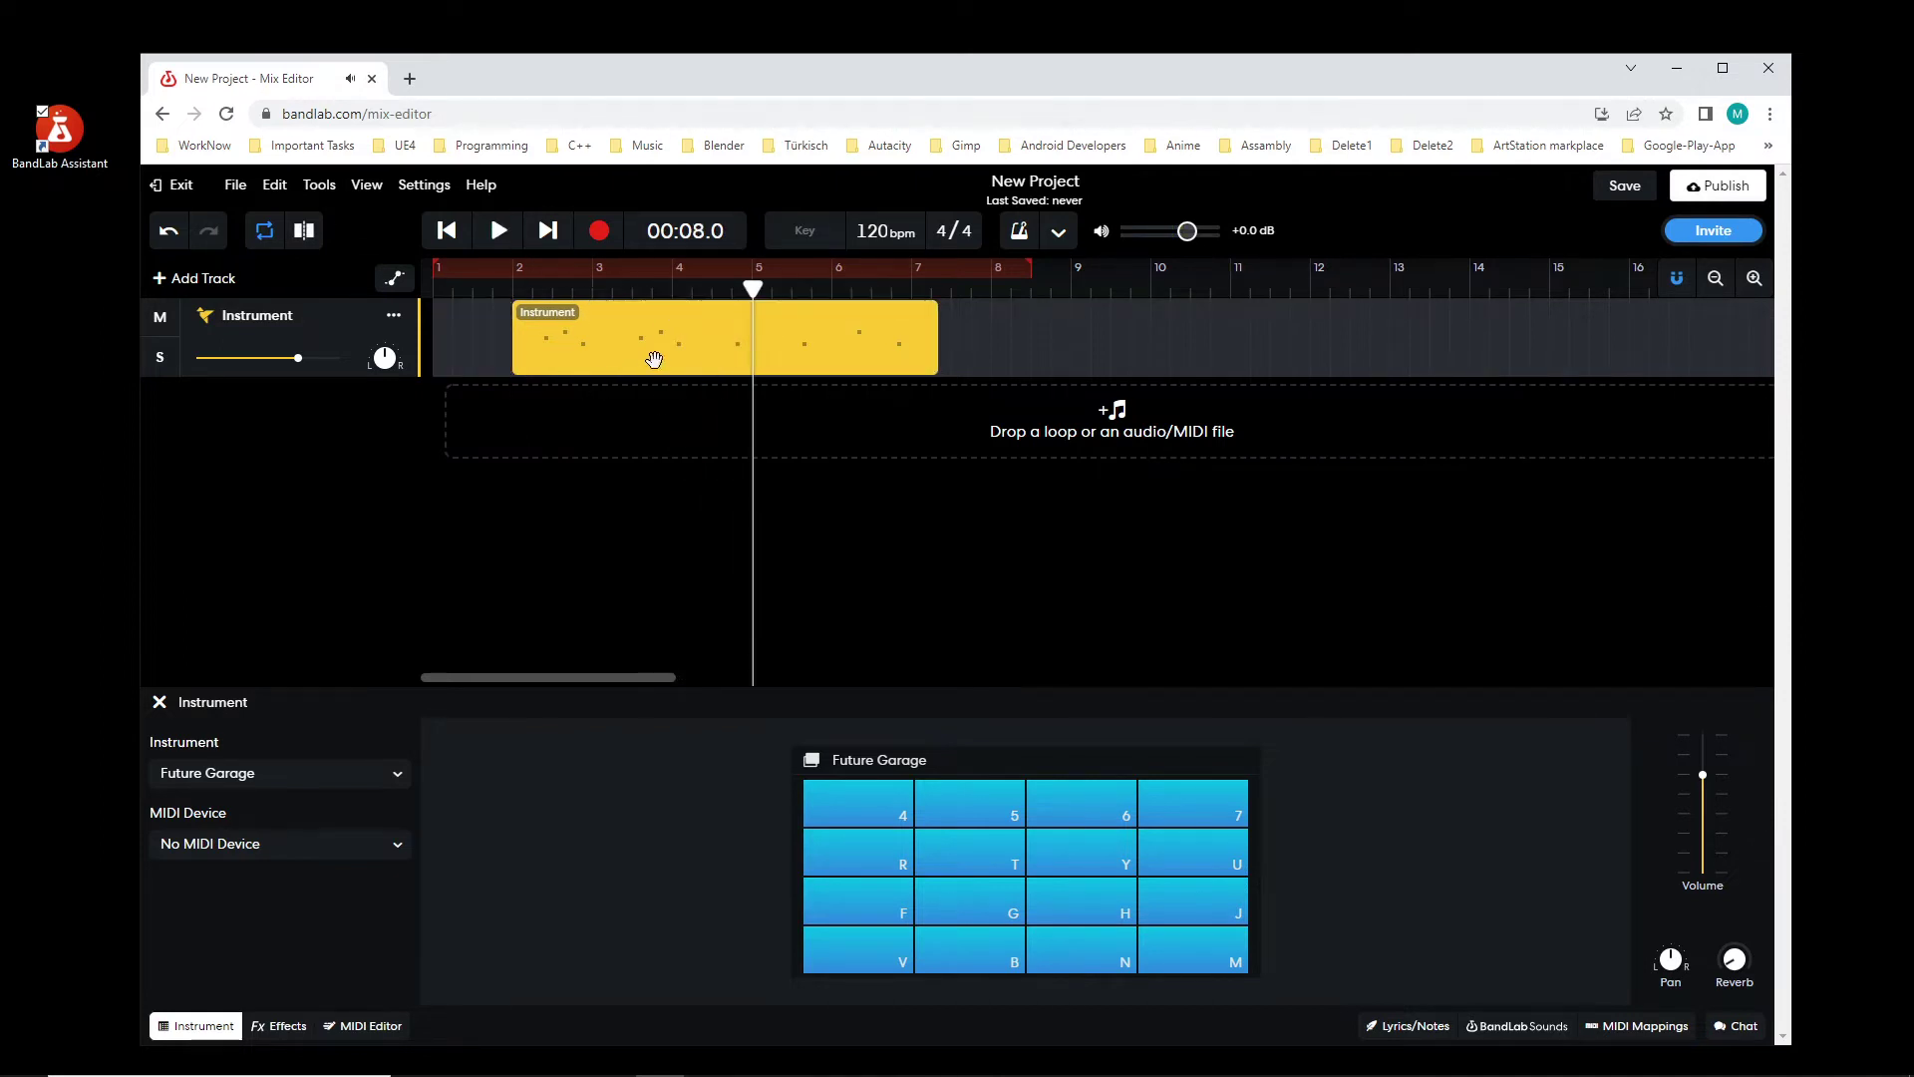
Step: Move the region to the start of bar 1 and listen to it from the project start
drag(649, 354, 632, 332)
drag(752, 288, 428, 286)
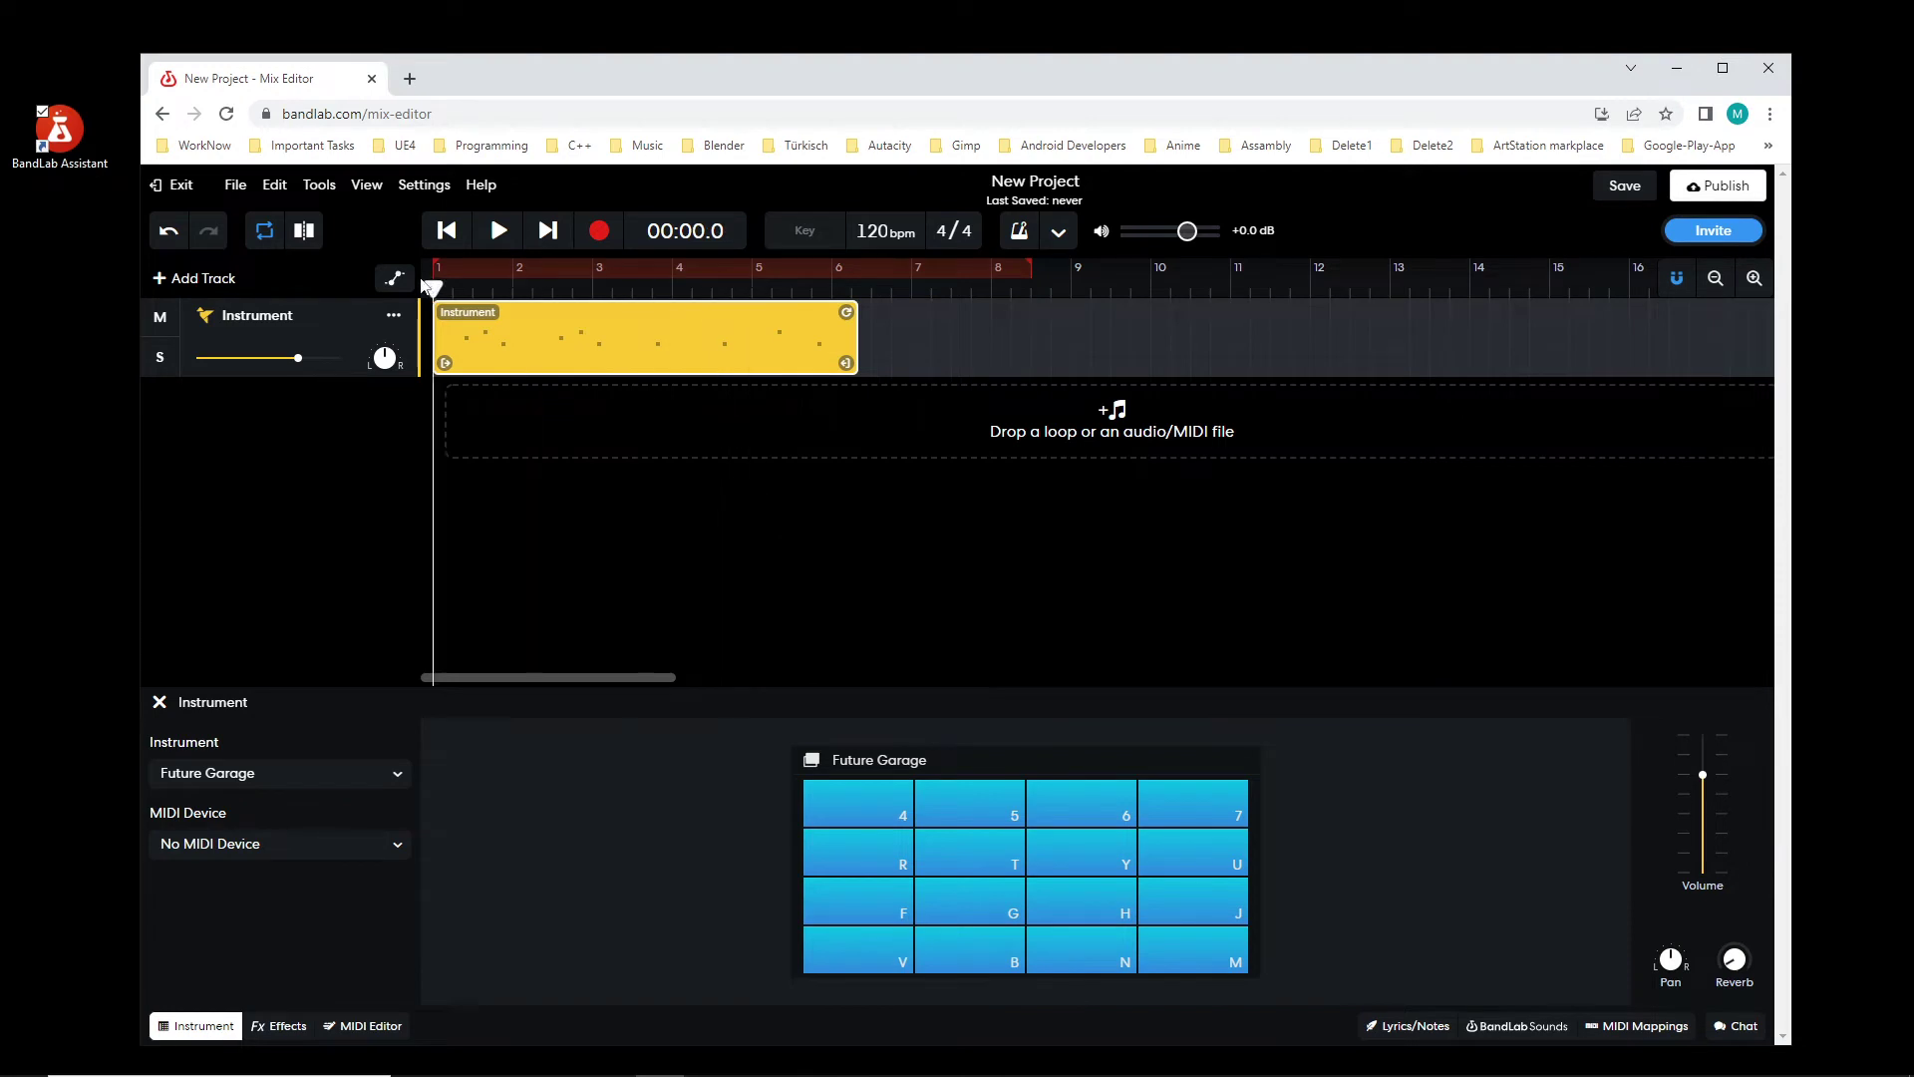
click(499, 233)
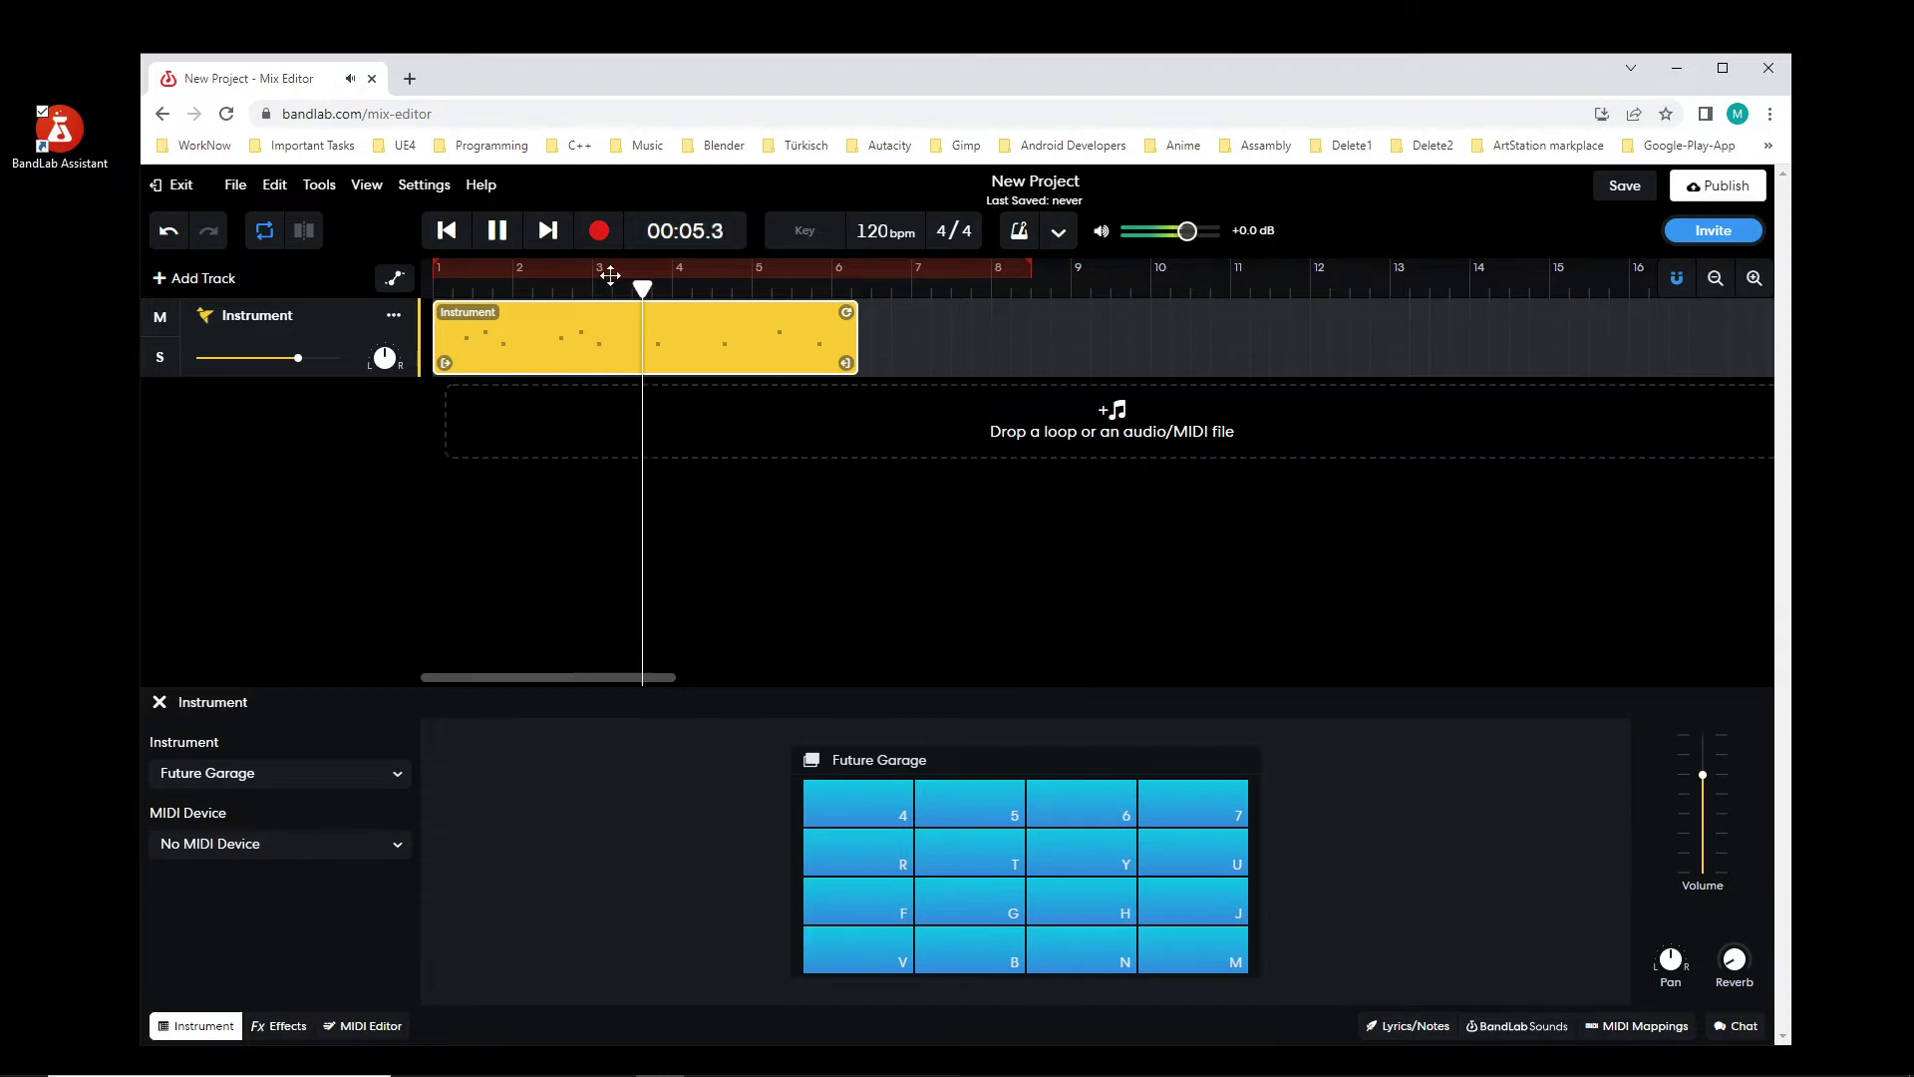
click(497, 235)
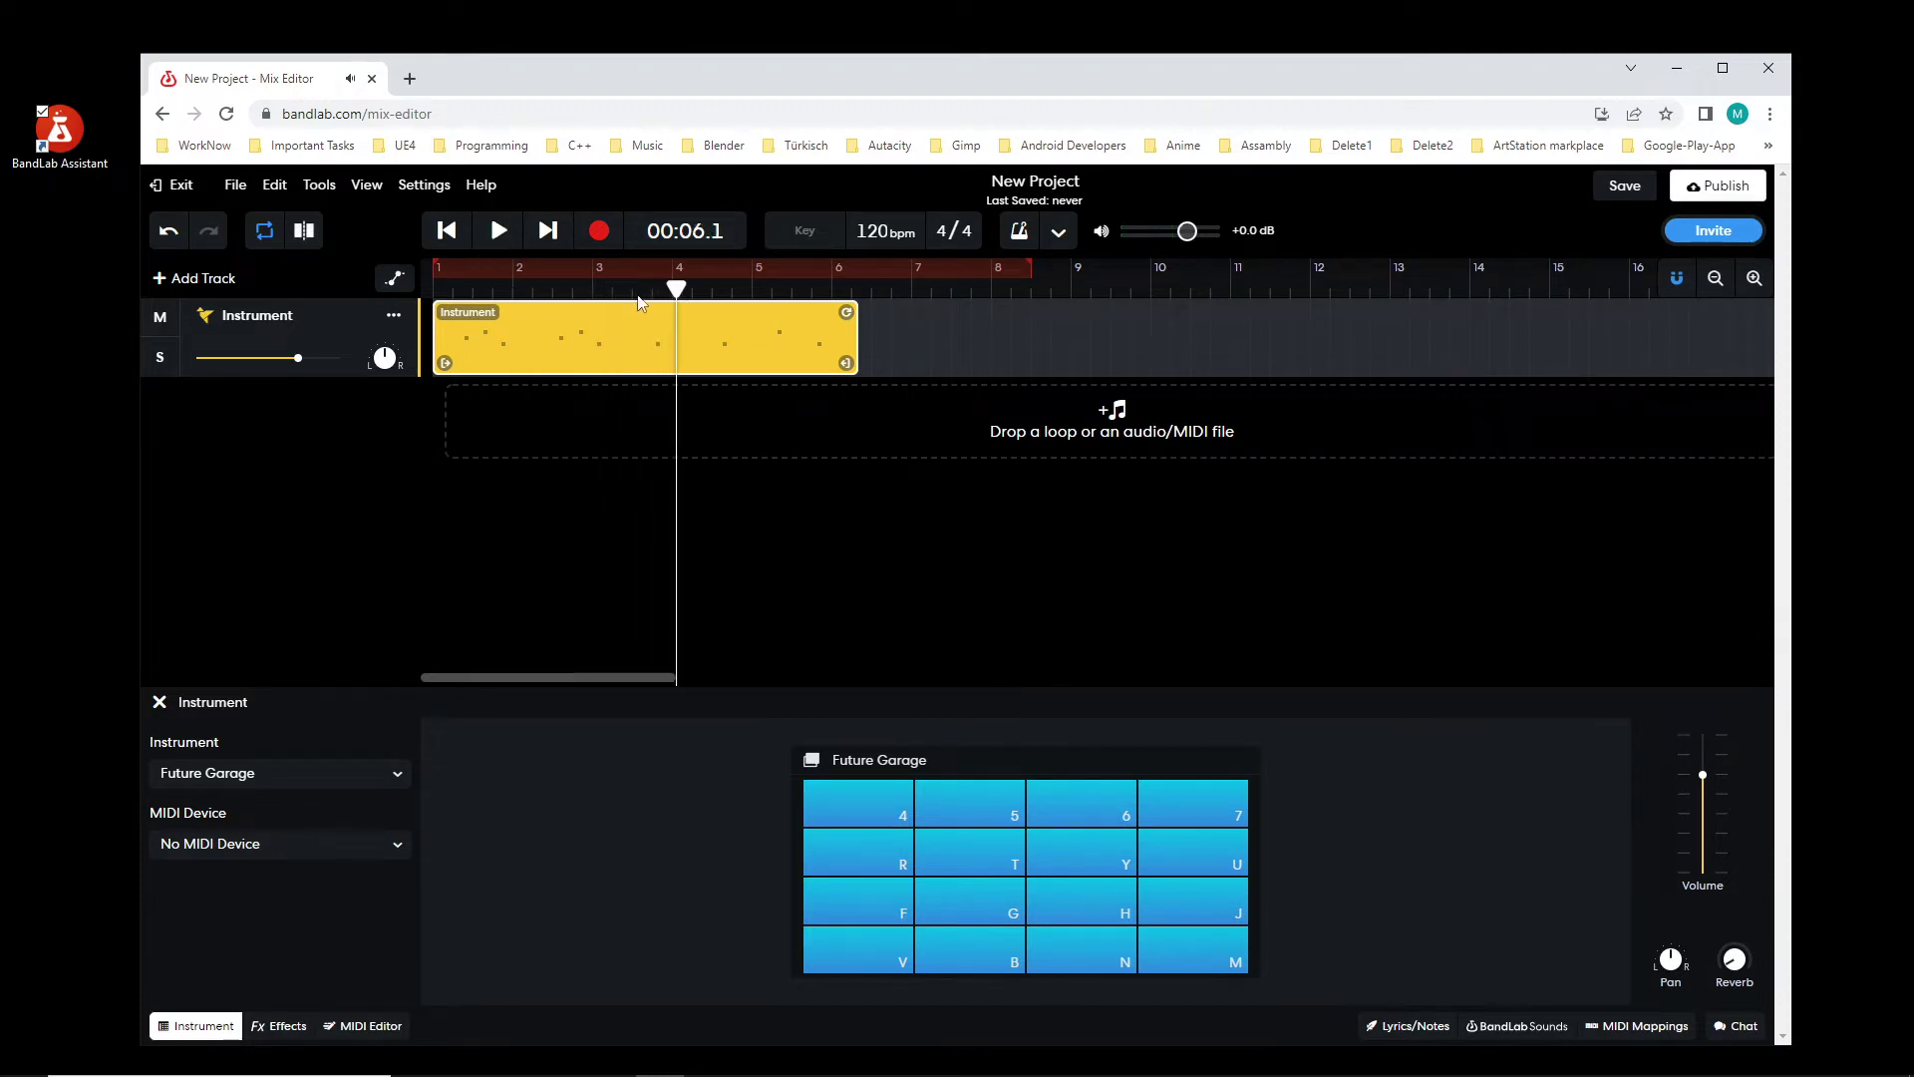
Step: Split the region just after bar 2, at 2.5 seconds, and remove the sliver between the two pieces
drag(676, 289, 532, 289)
click(323, 231)
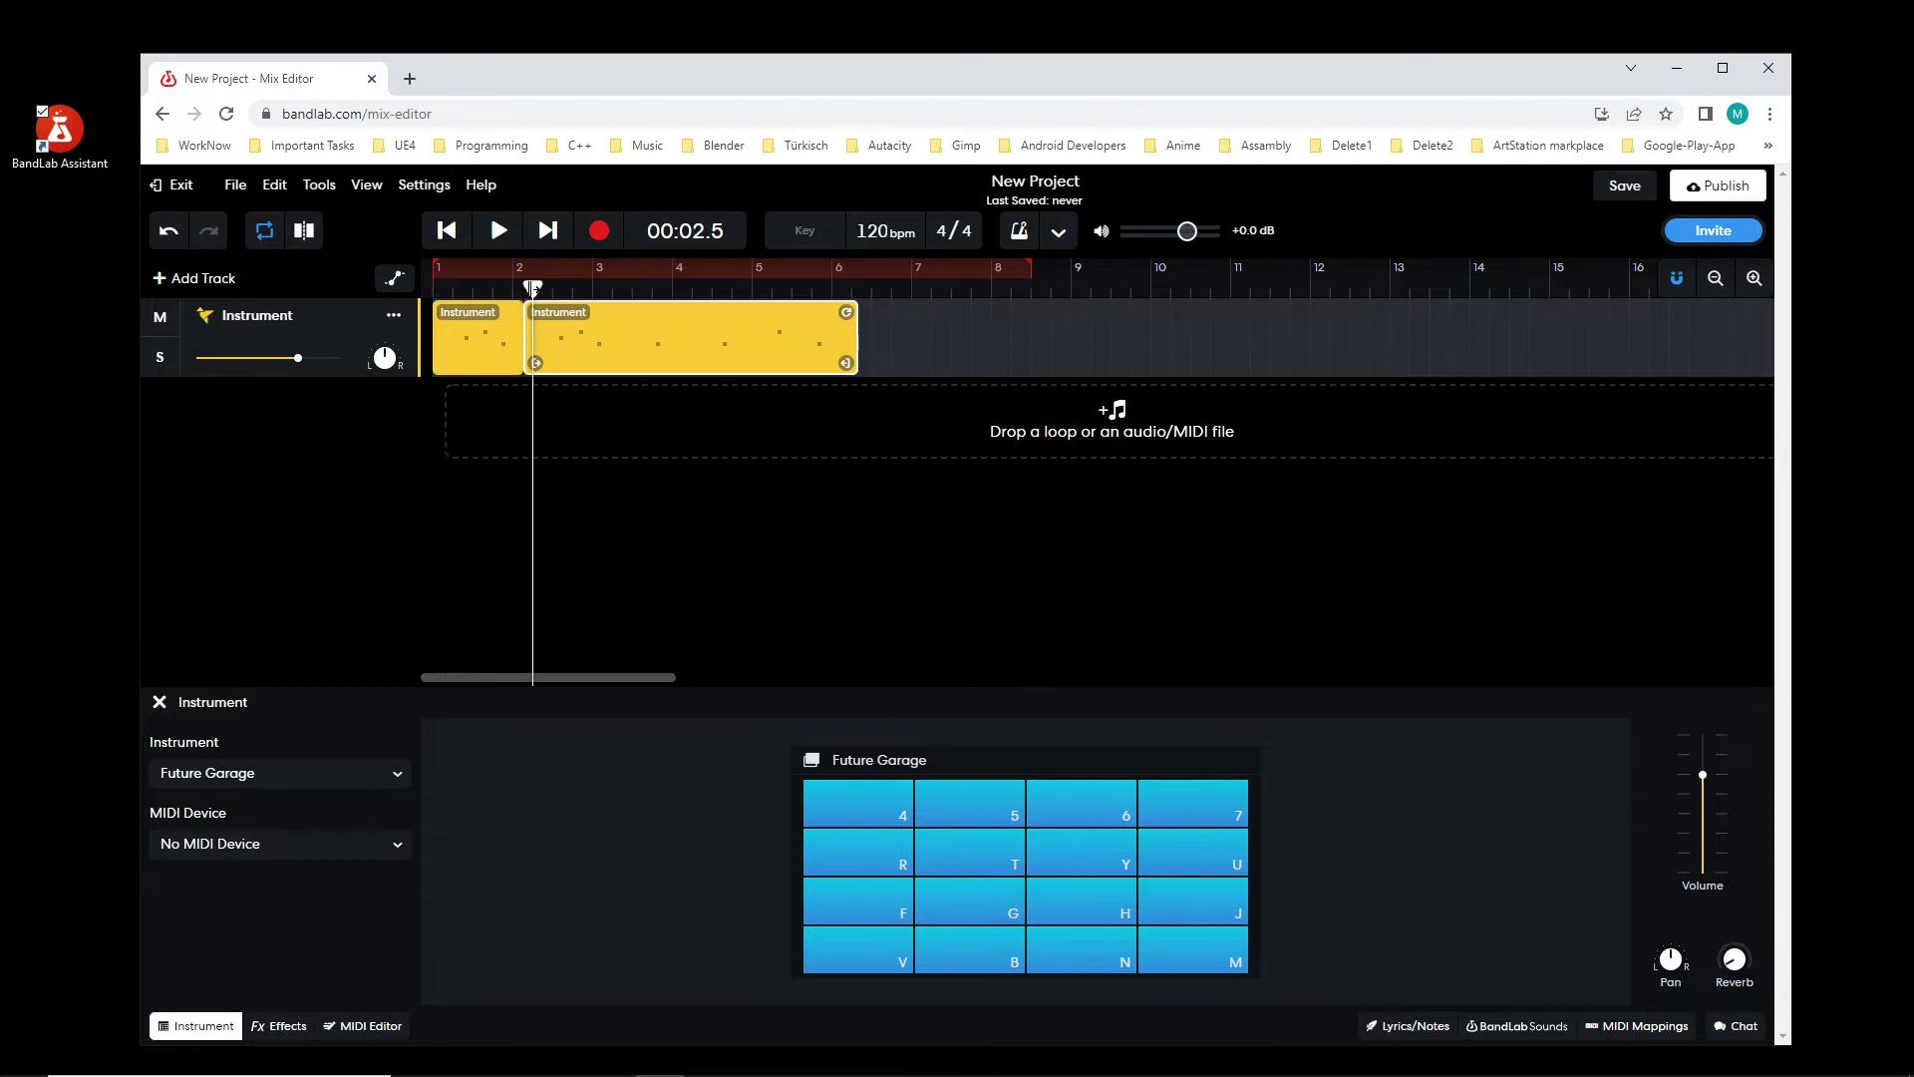
click(302, 235)
drag(522, 365, 518, 365)
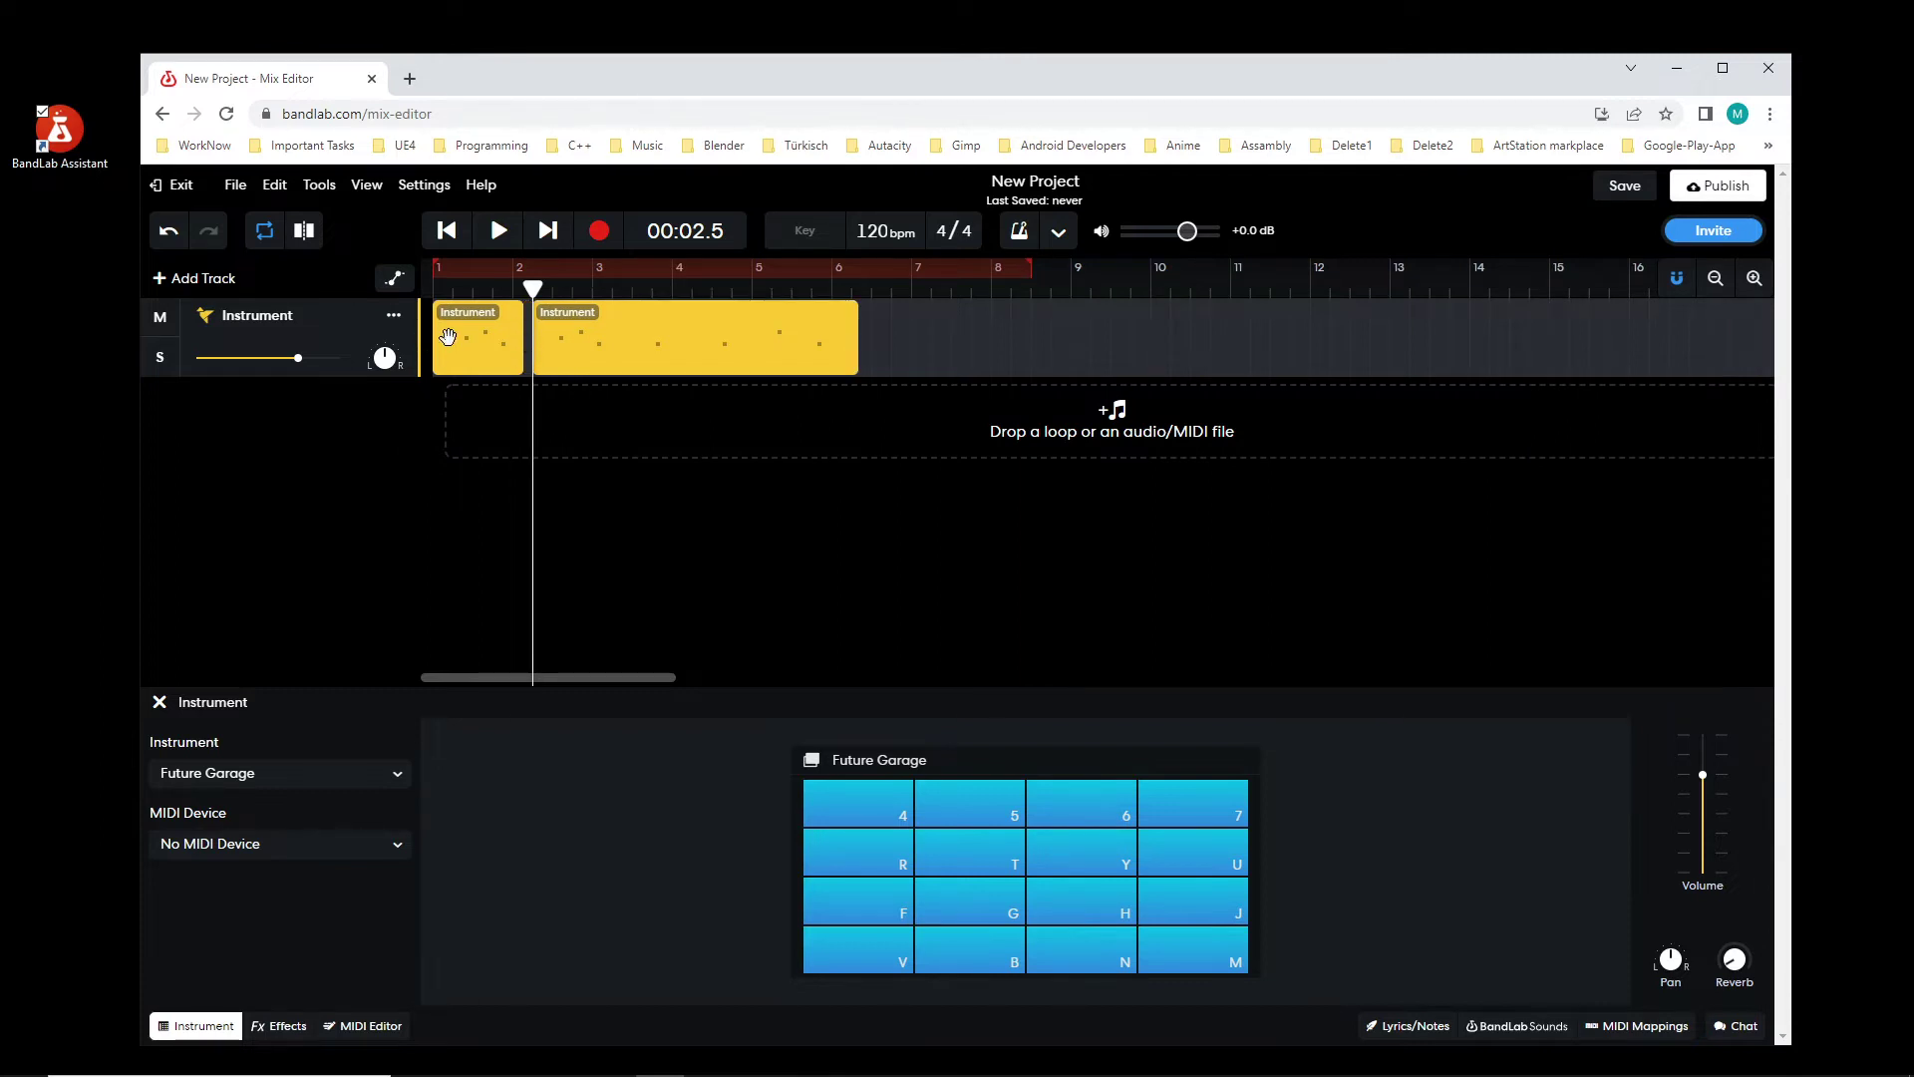
Step: Split the first region at 0.5 seconds, delete its short opening piece, and move the remainder to the start of bar 1
drag(532, 289, 454, 289)
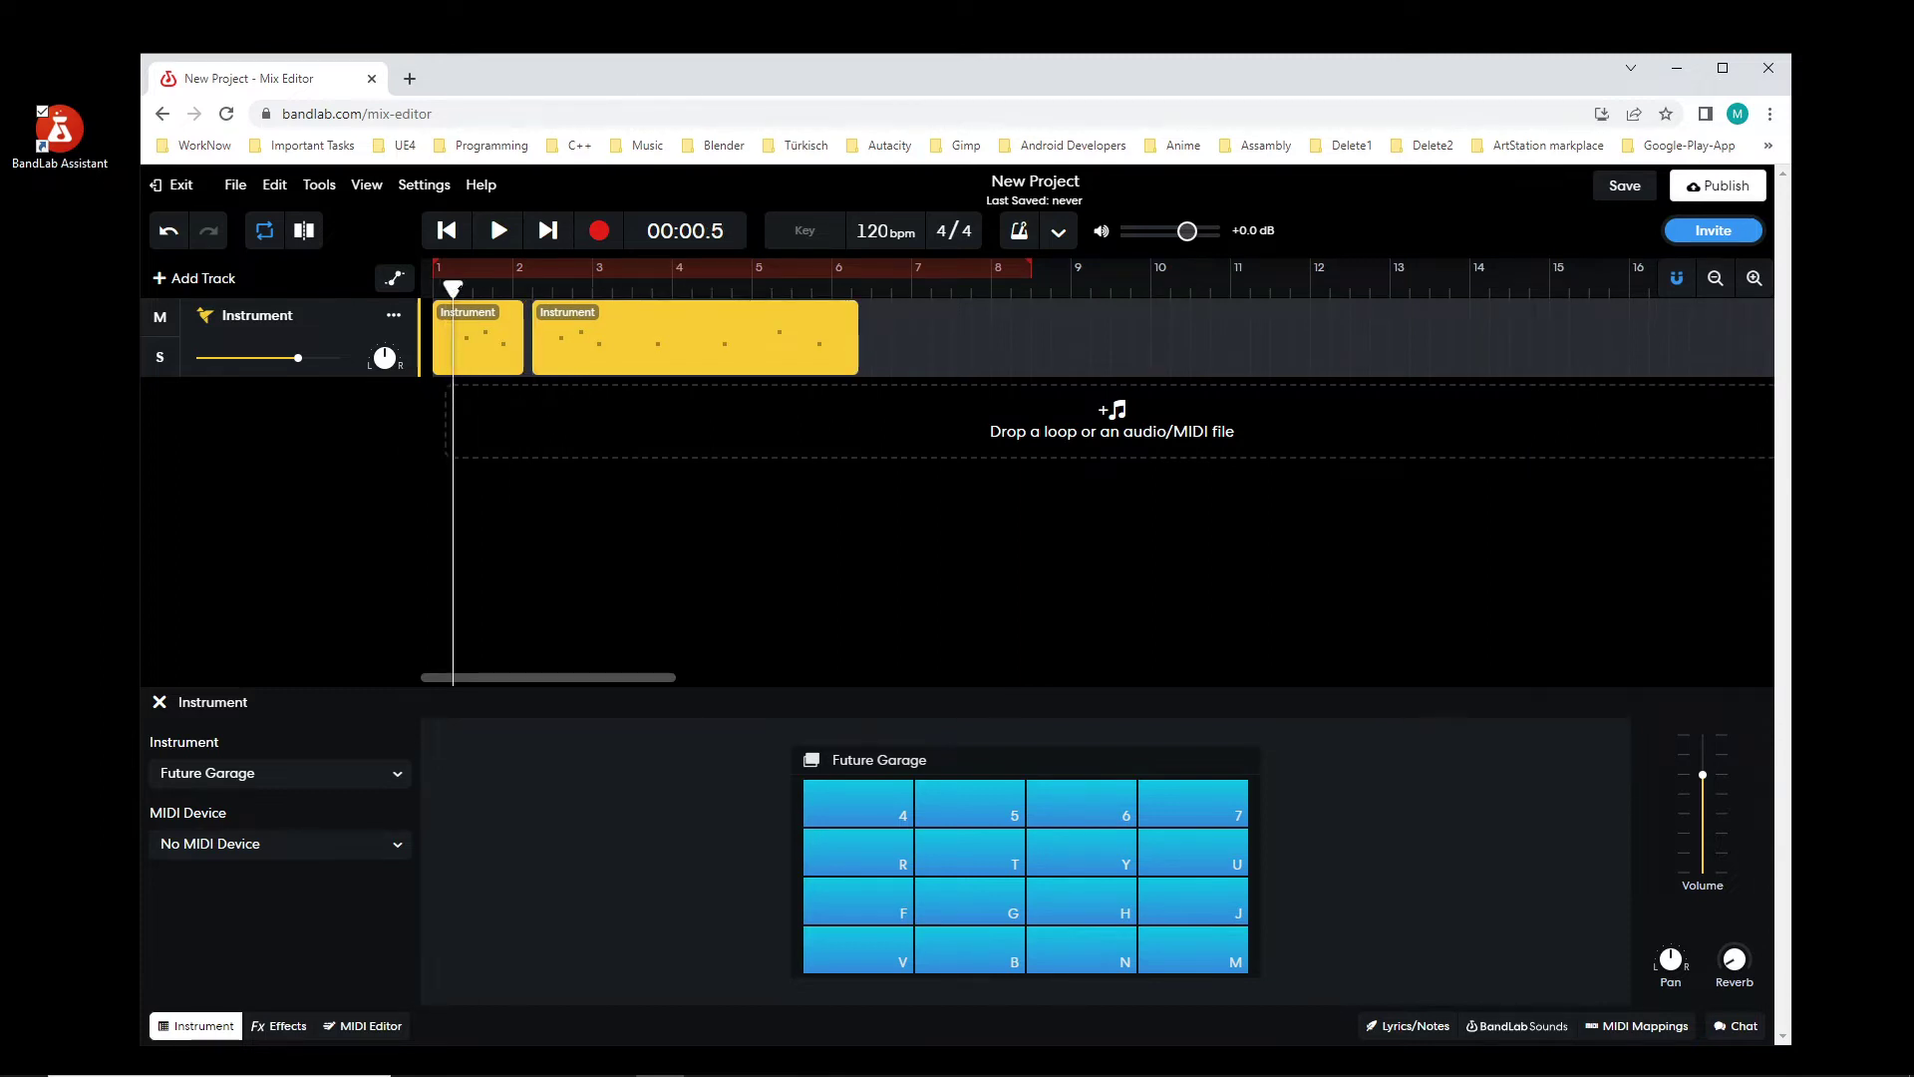
click(302, 232)
click(443, 347)
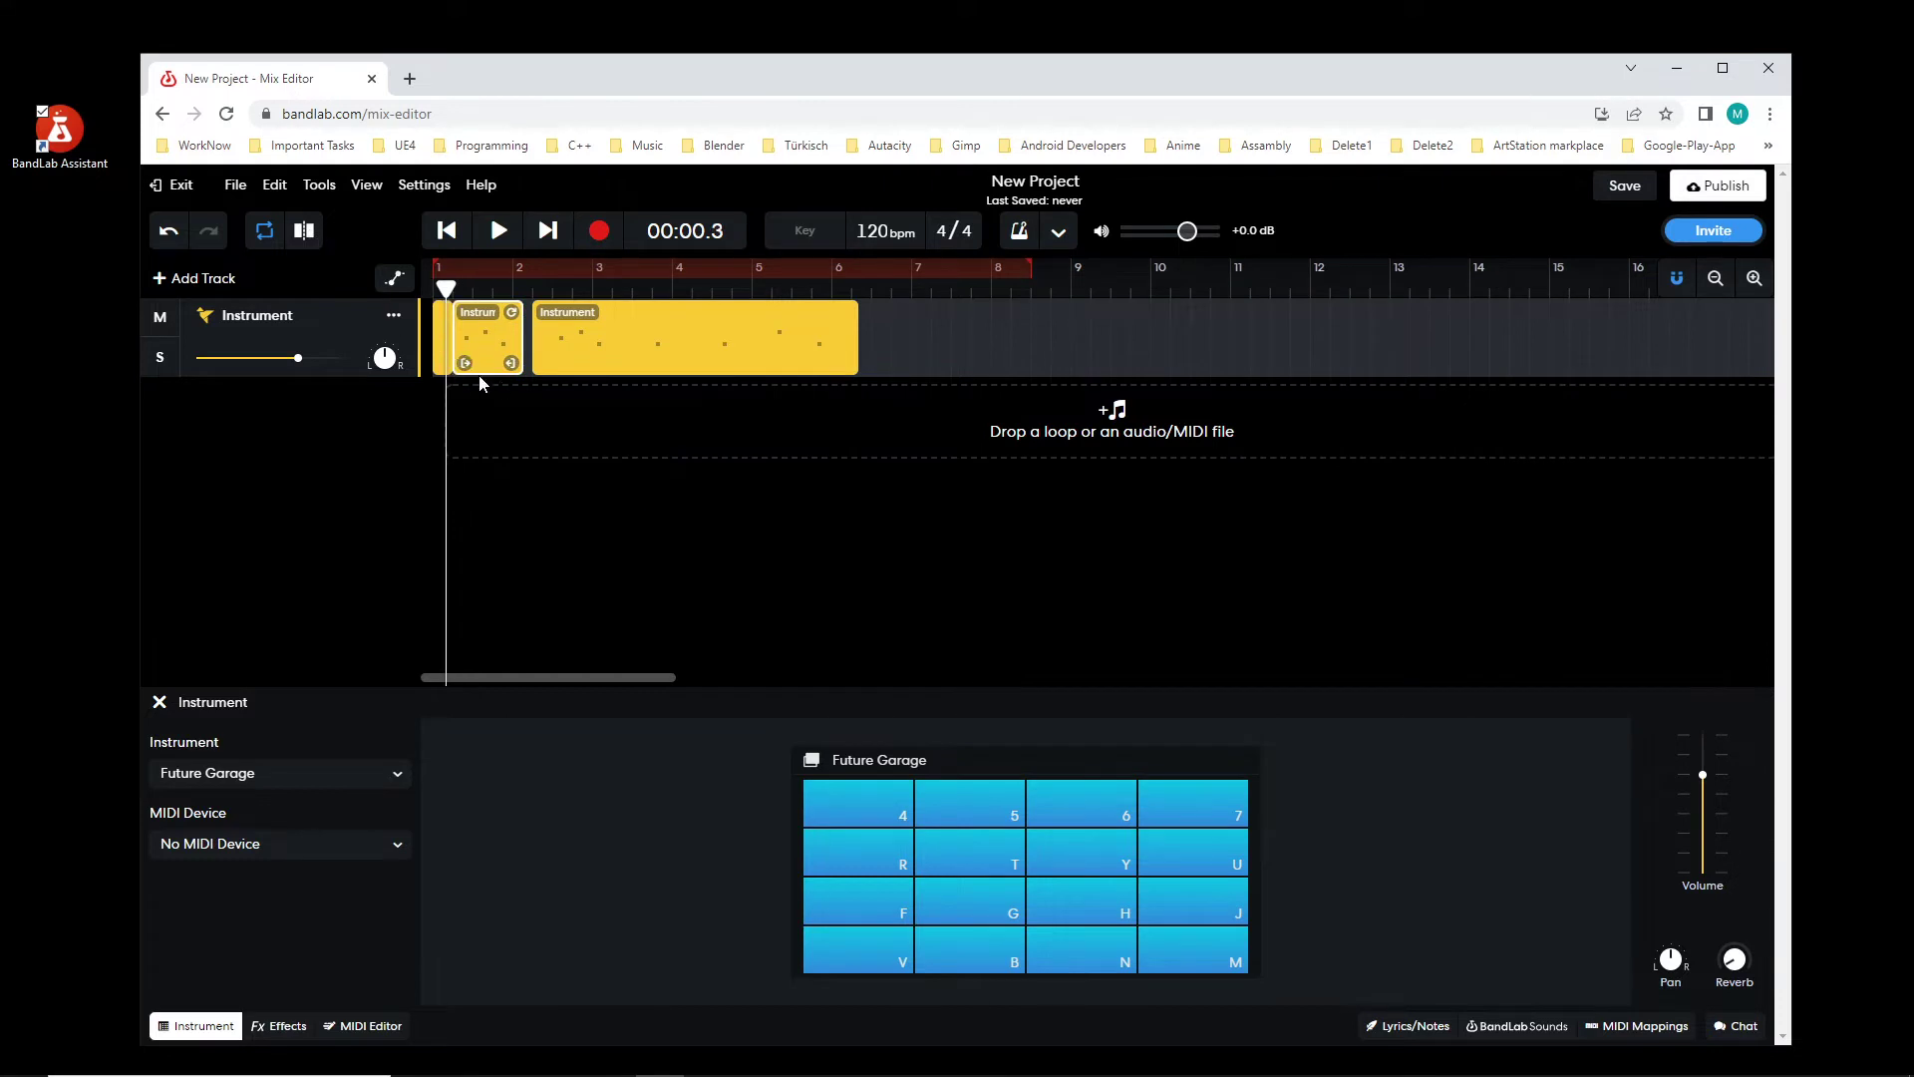
key(space)
key(space)
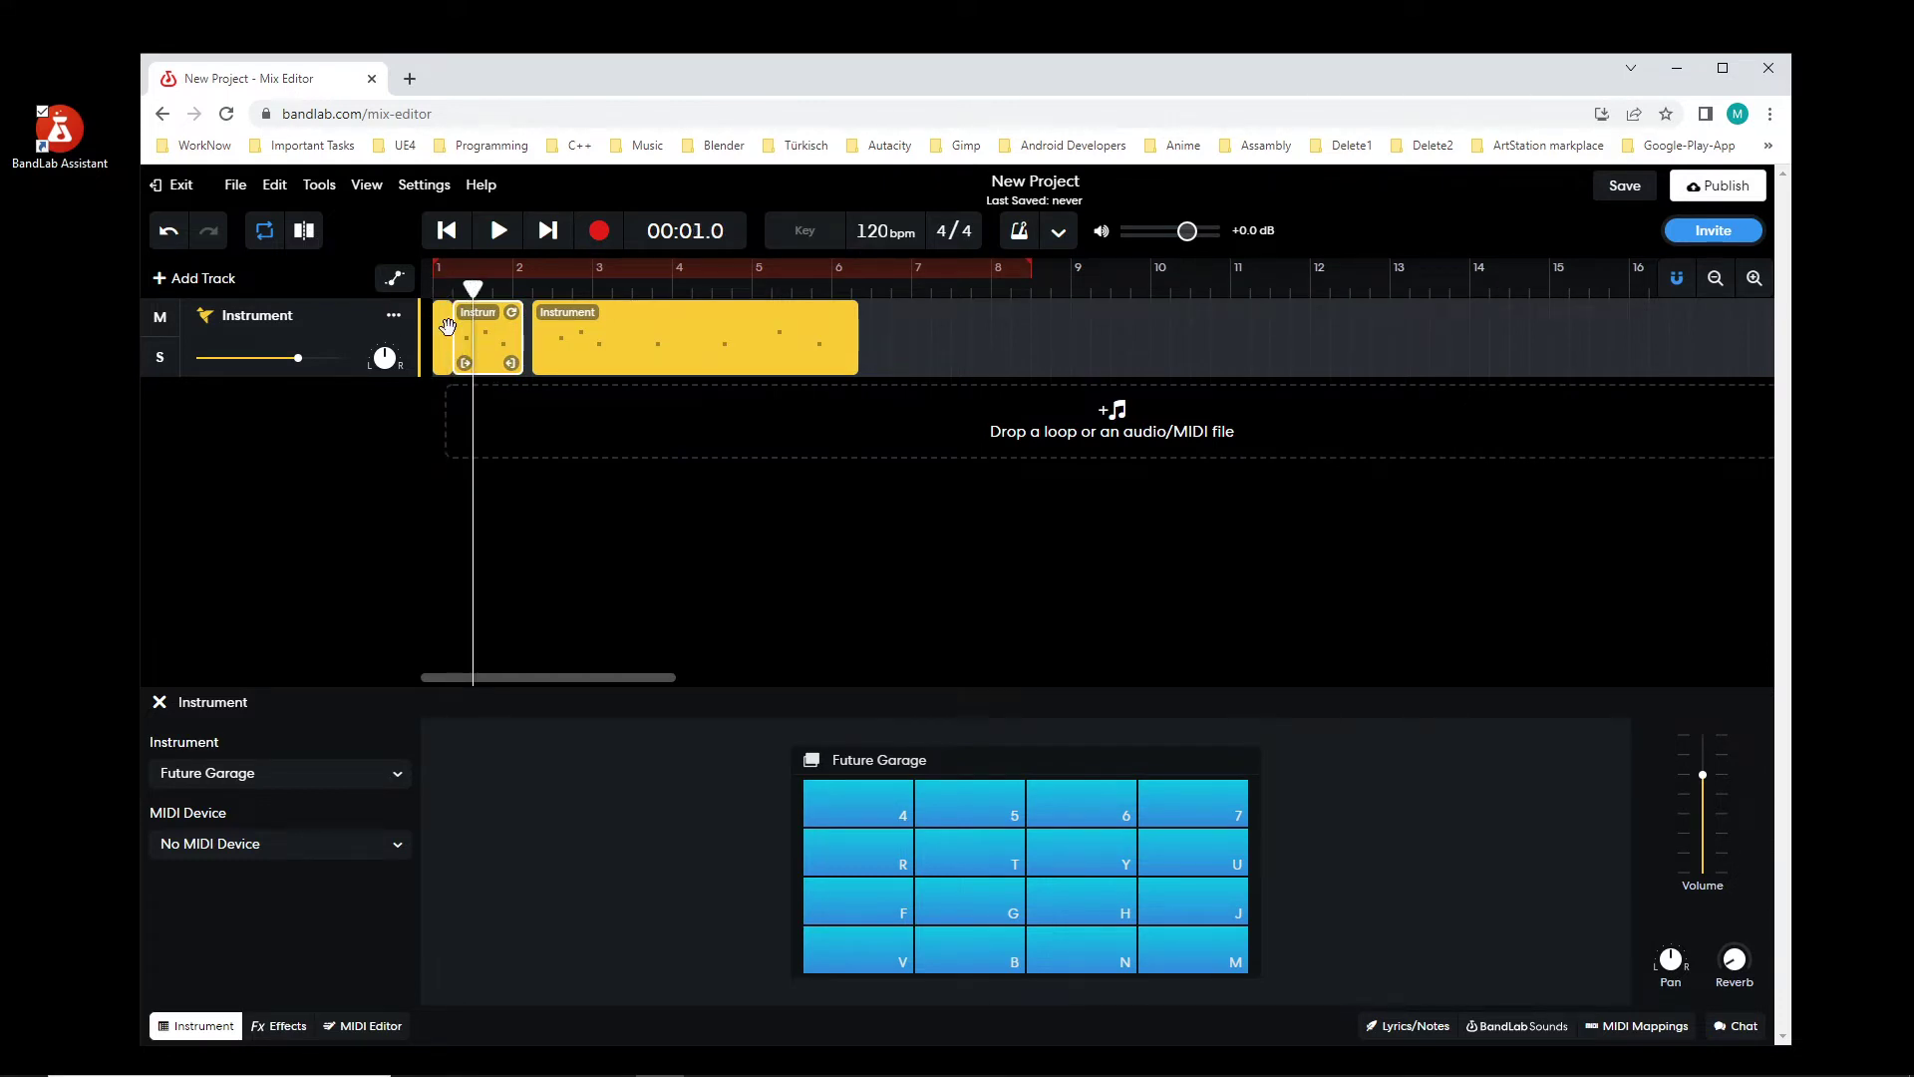
drag(508, 336, 488, 336)
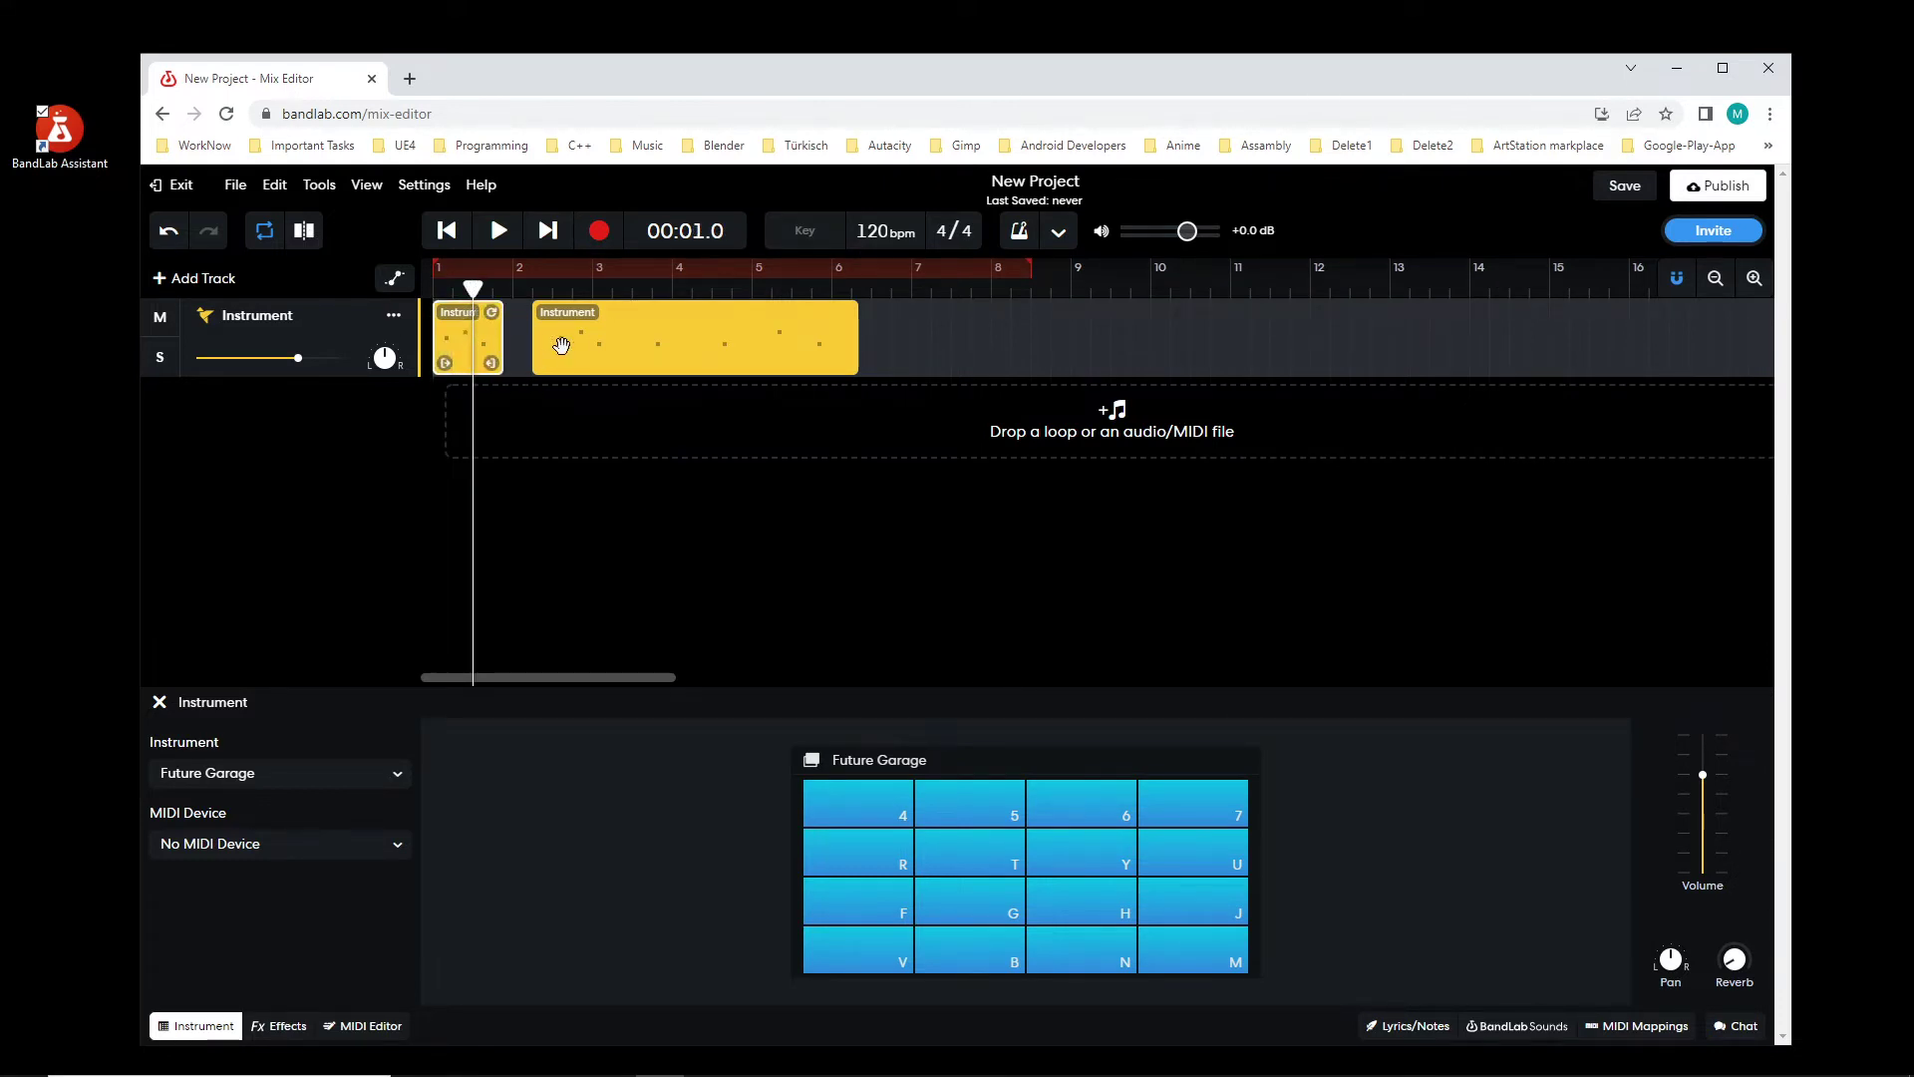
Step: Try closing the gap between the two regions, listen from the start, and move the second region back after bar 2
drag(609, 341, 591, 341)
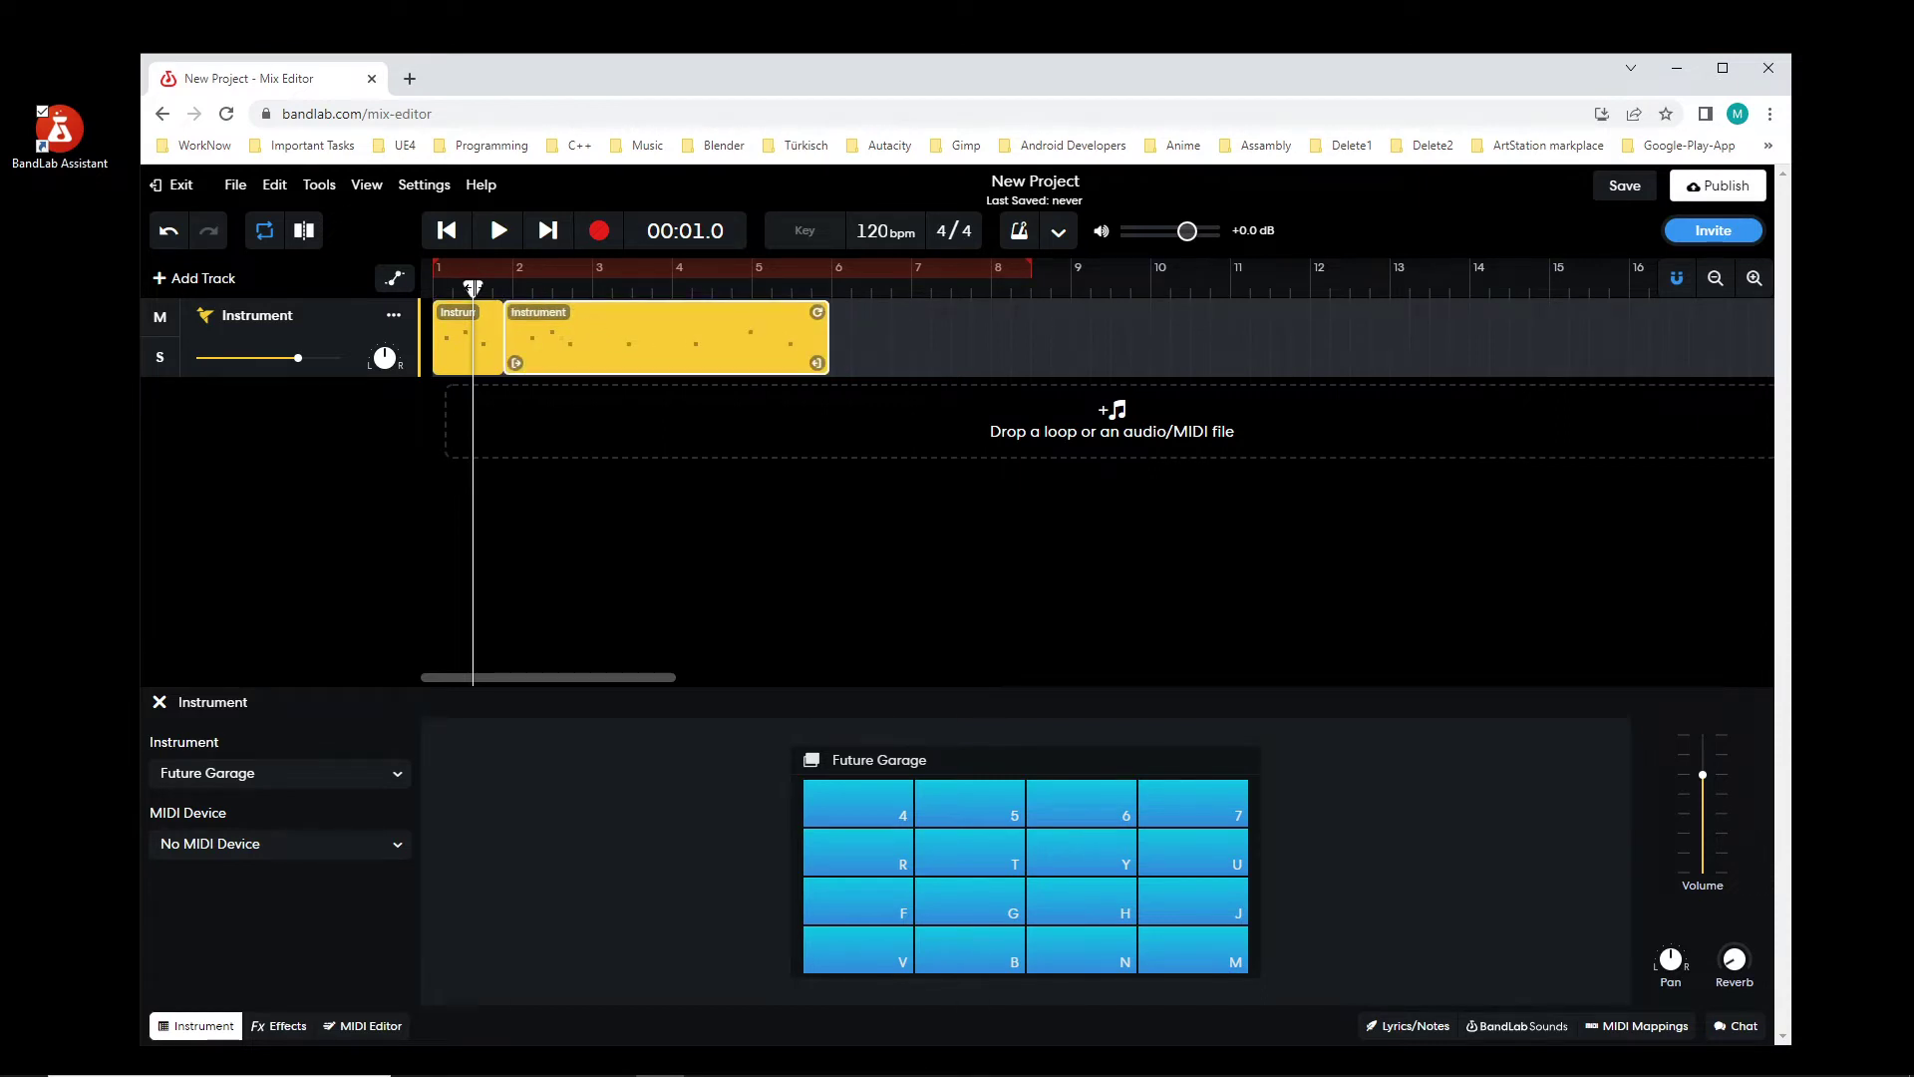
click(423, 297)
click(501, 230)
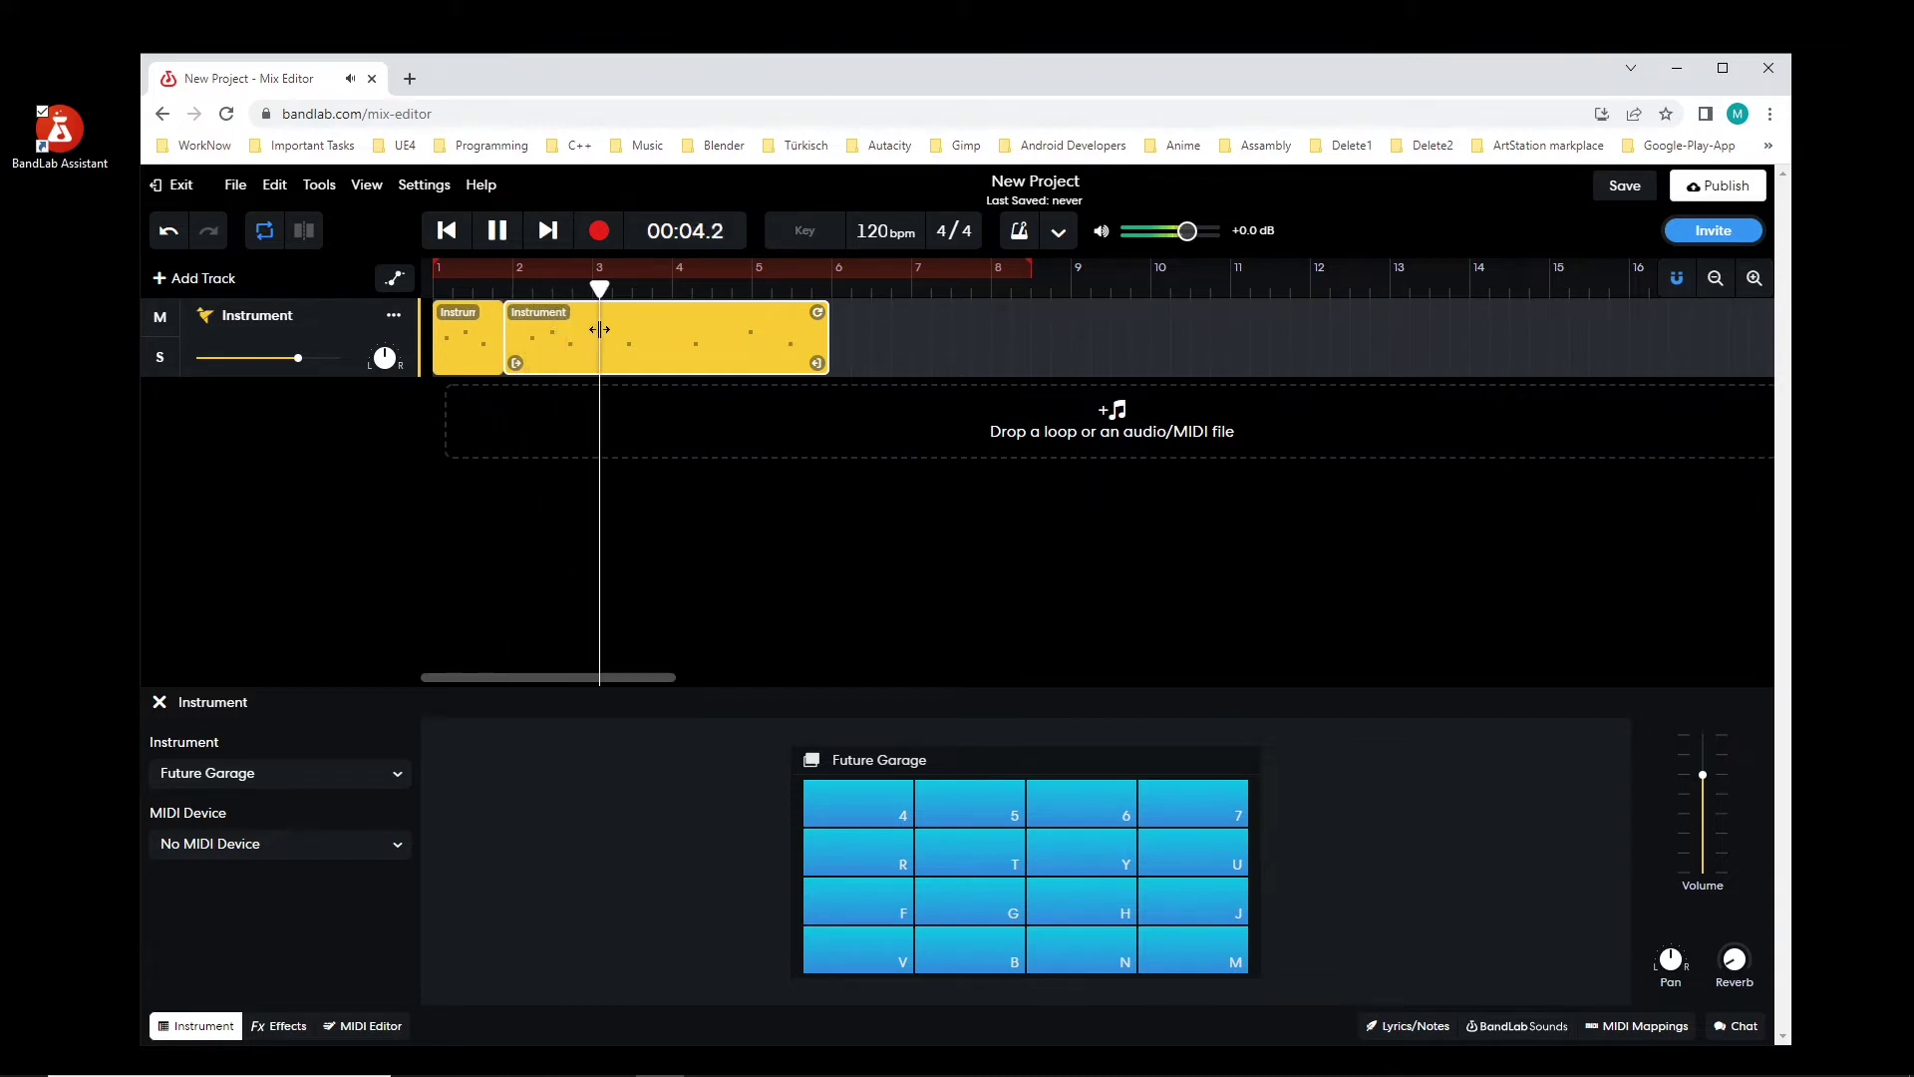
key(space)
drag(604, 343, 627, 343)
Step: Play both separated regions from the project start to judge the pattern
click(447, 231)
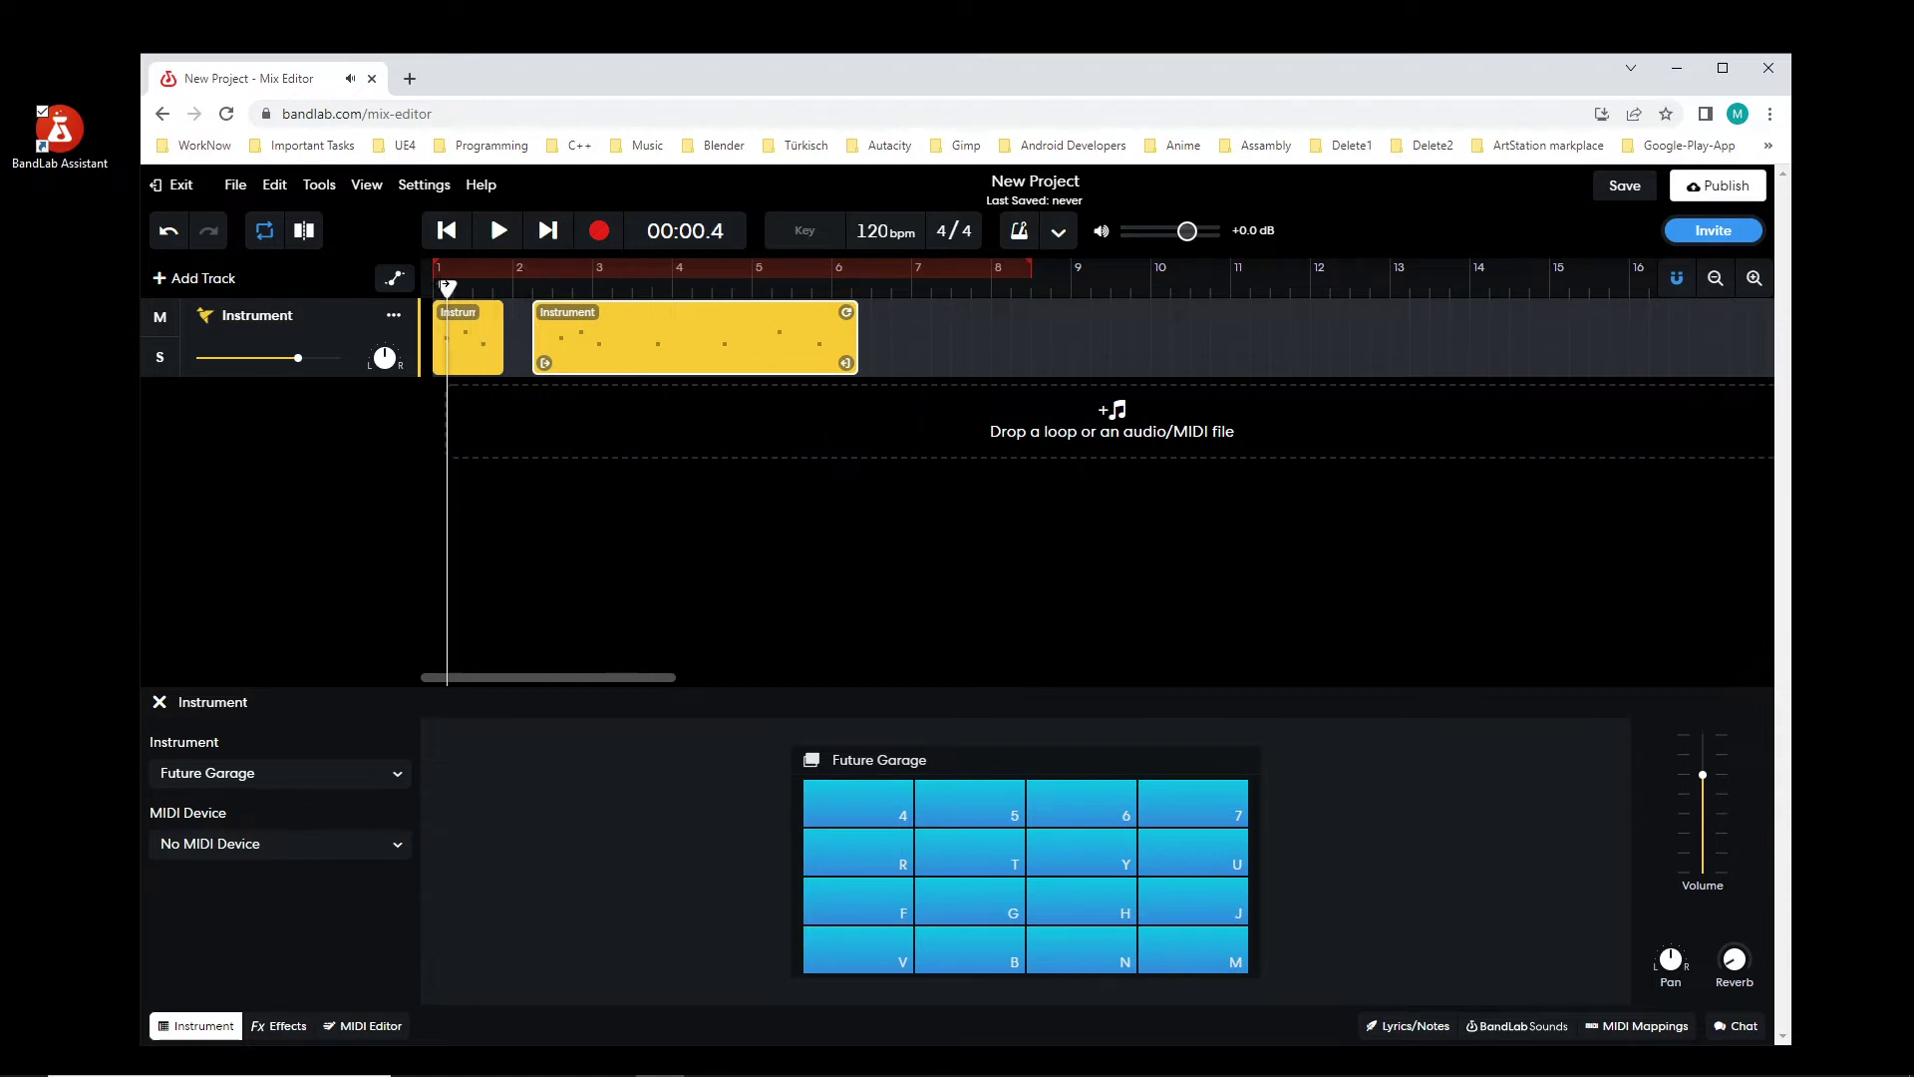
click(498, 230)
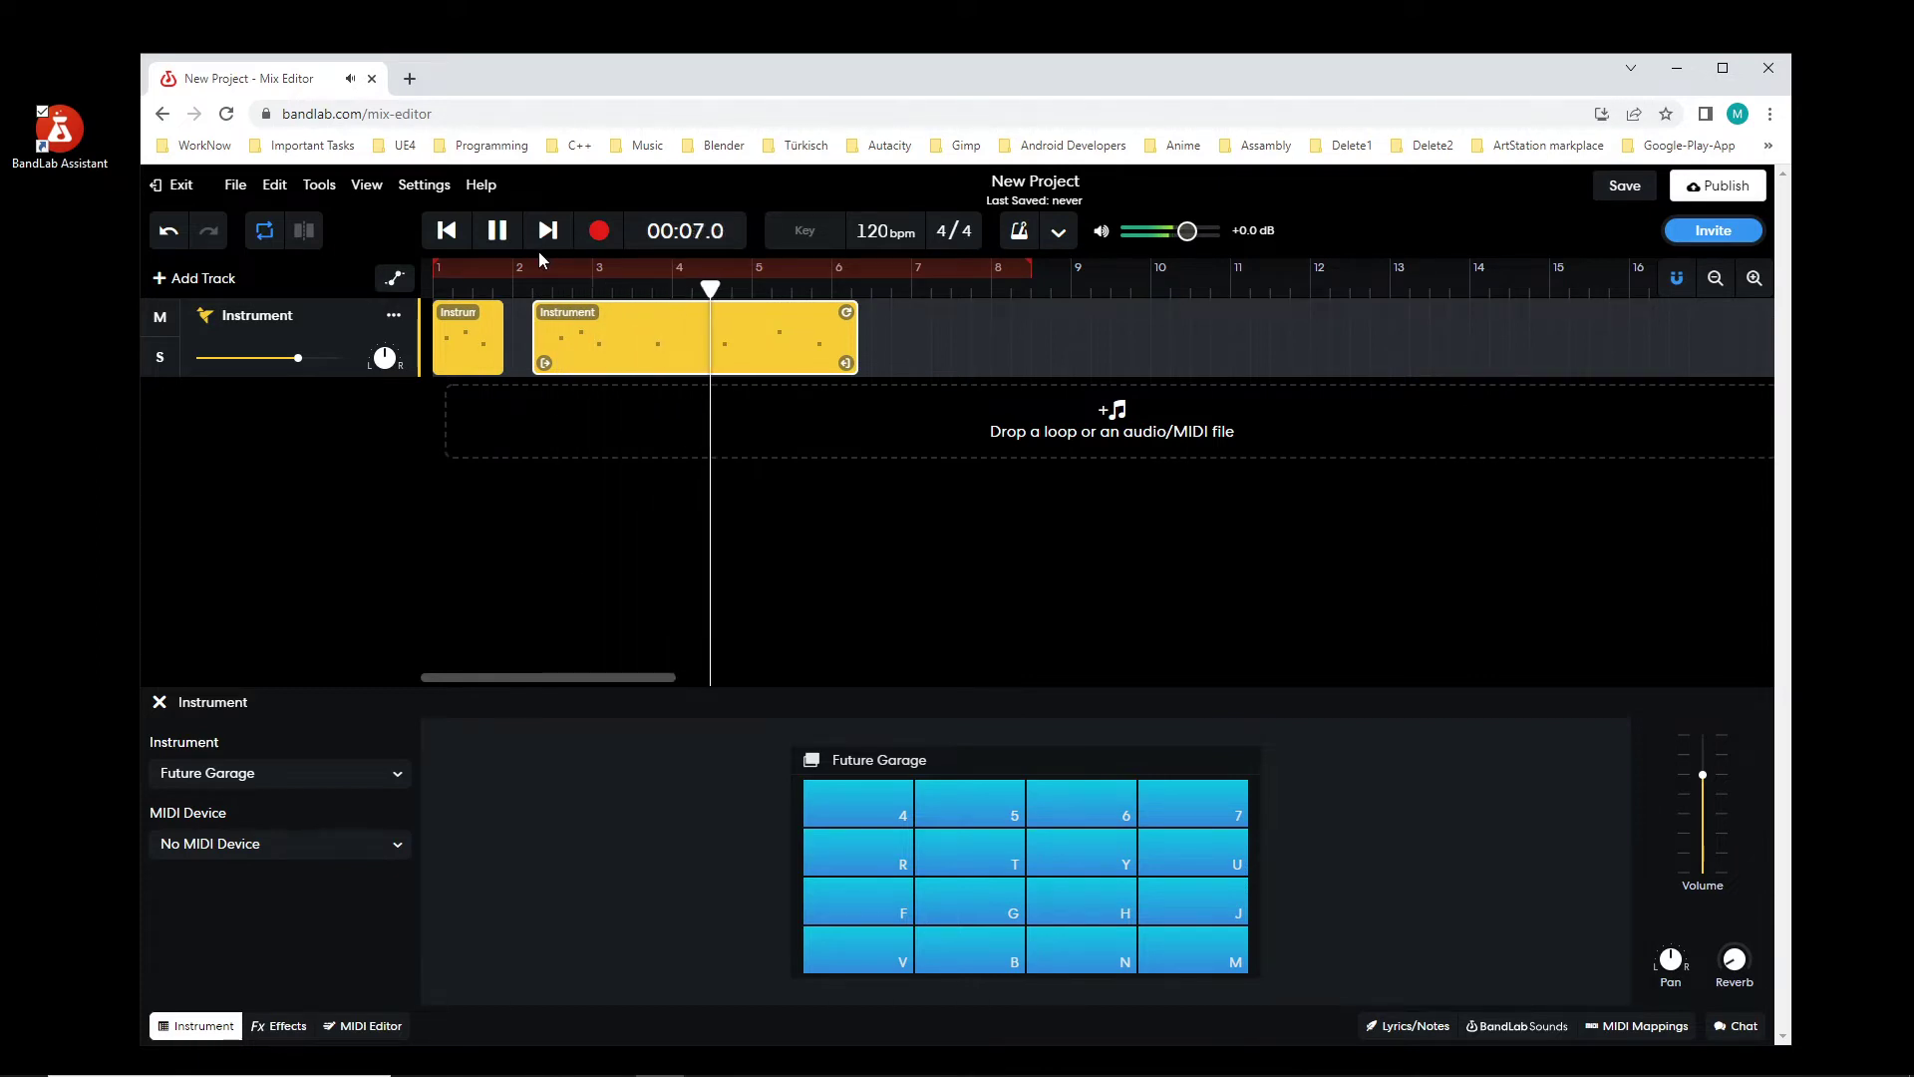
key(space)
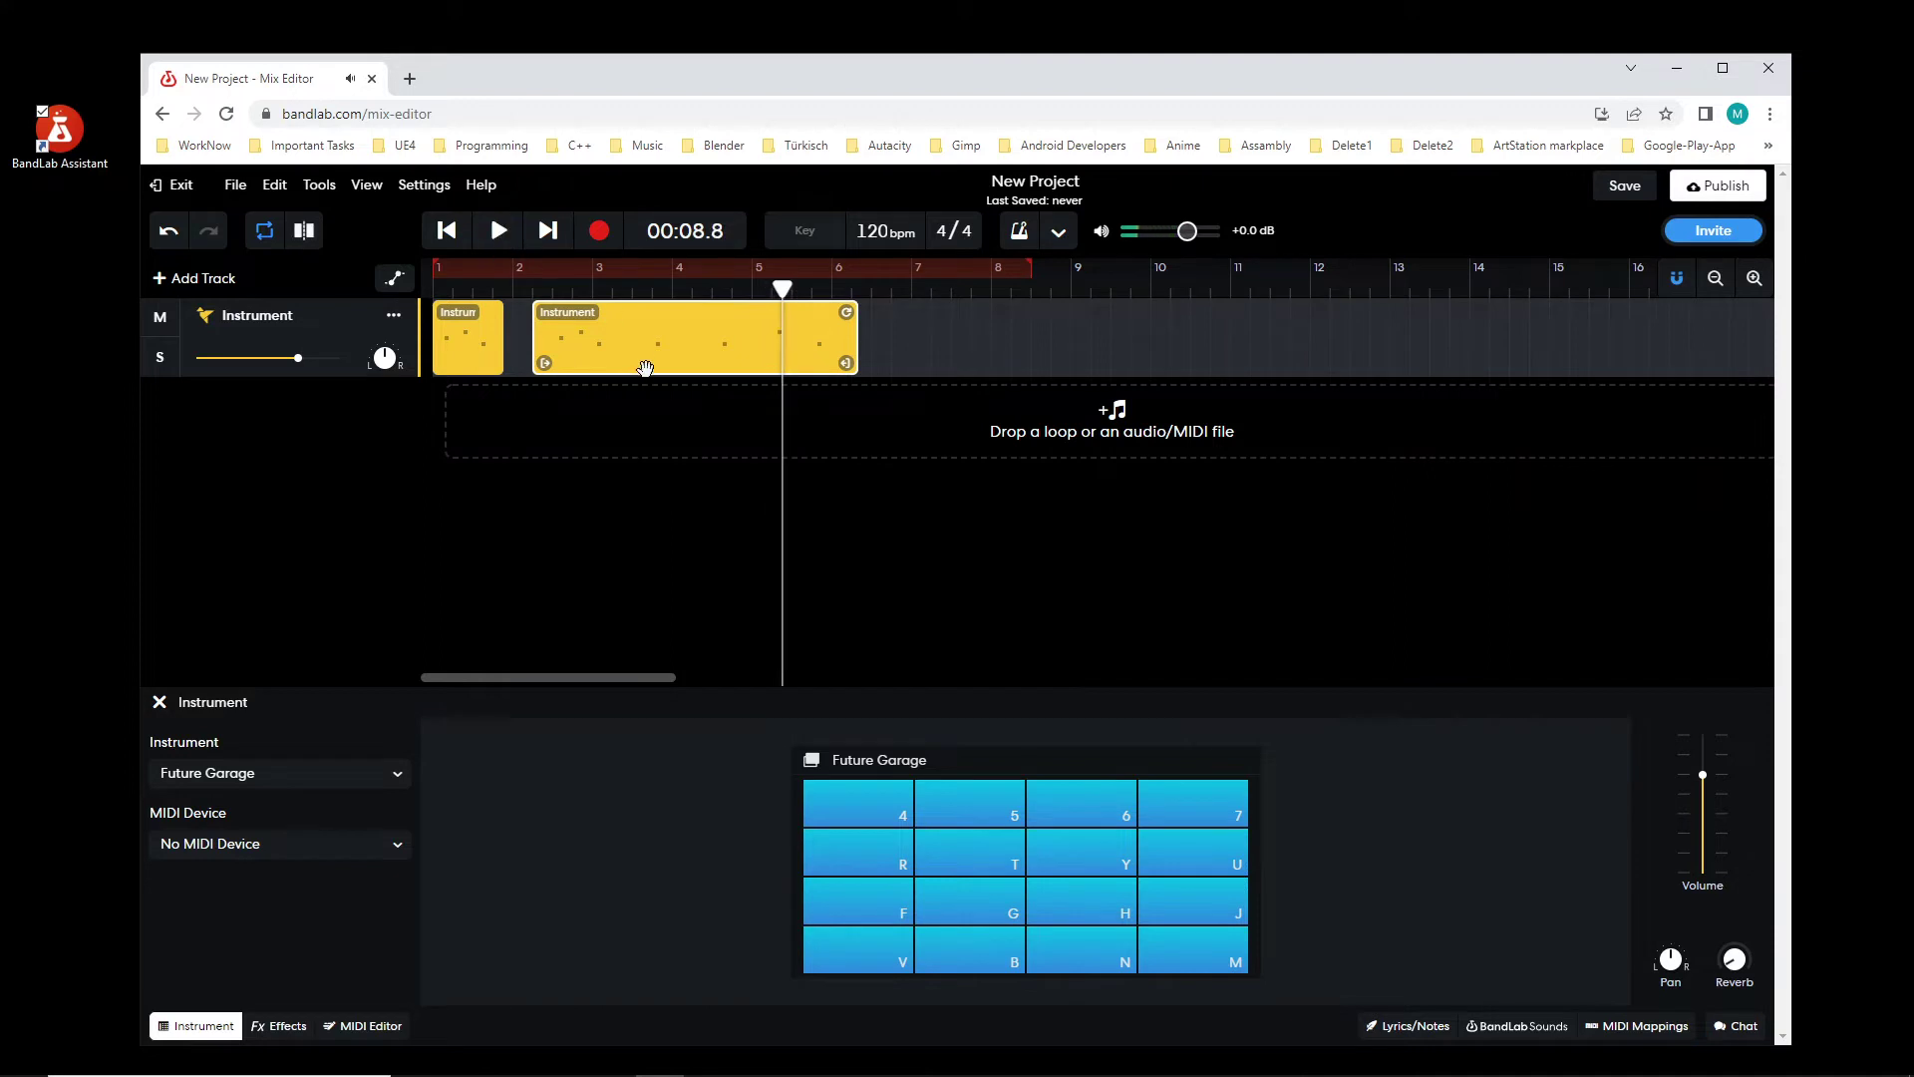
Step: Delete the short first region and move the remaining region to the start of bar 1
click(470, 333)
key(Delete)
drag(714, 363, 612, 333)
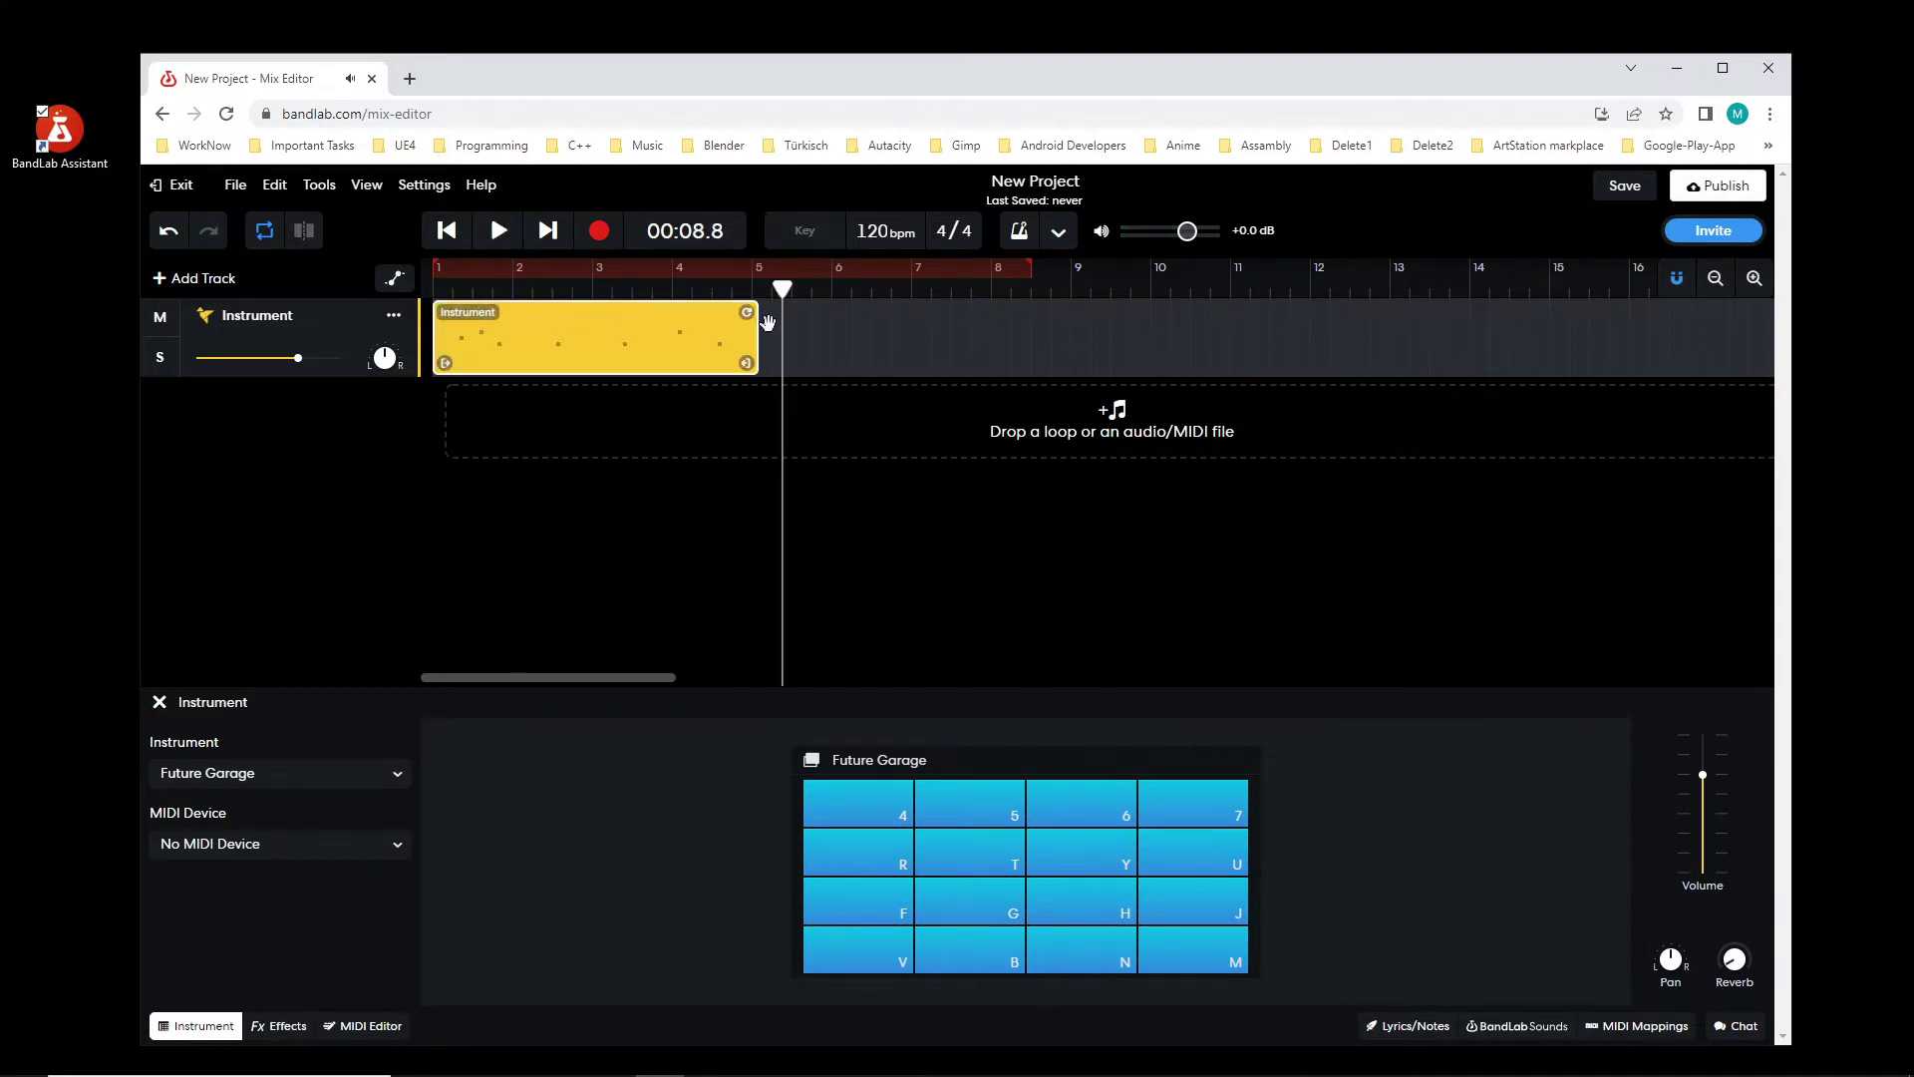
Step: Listen to the single remaining region from the project start past its end
drag(783, 287, 435, 271)
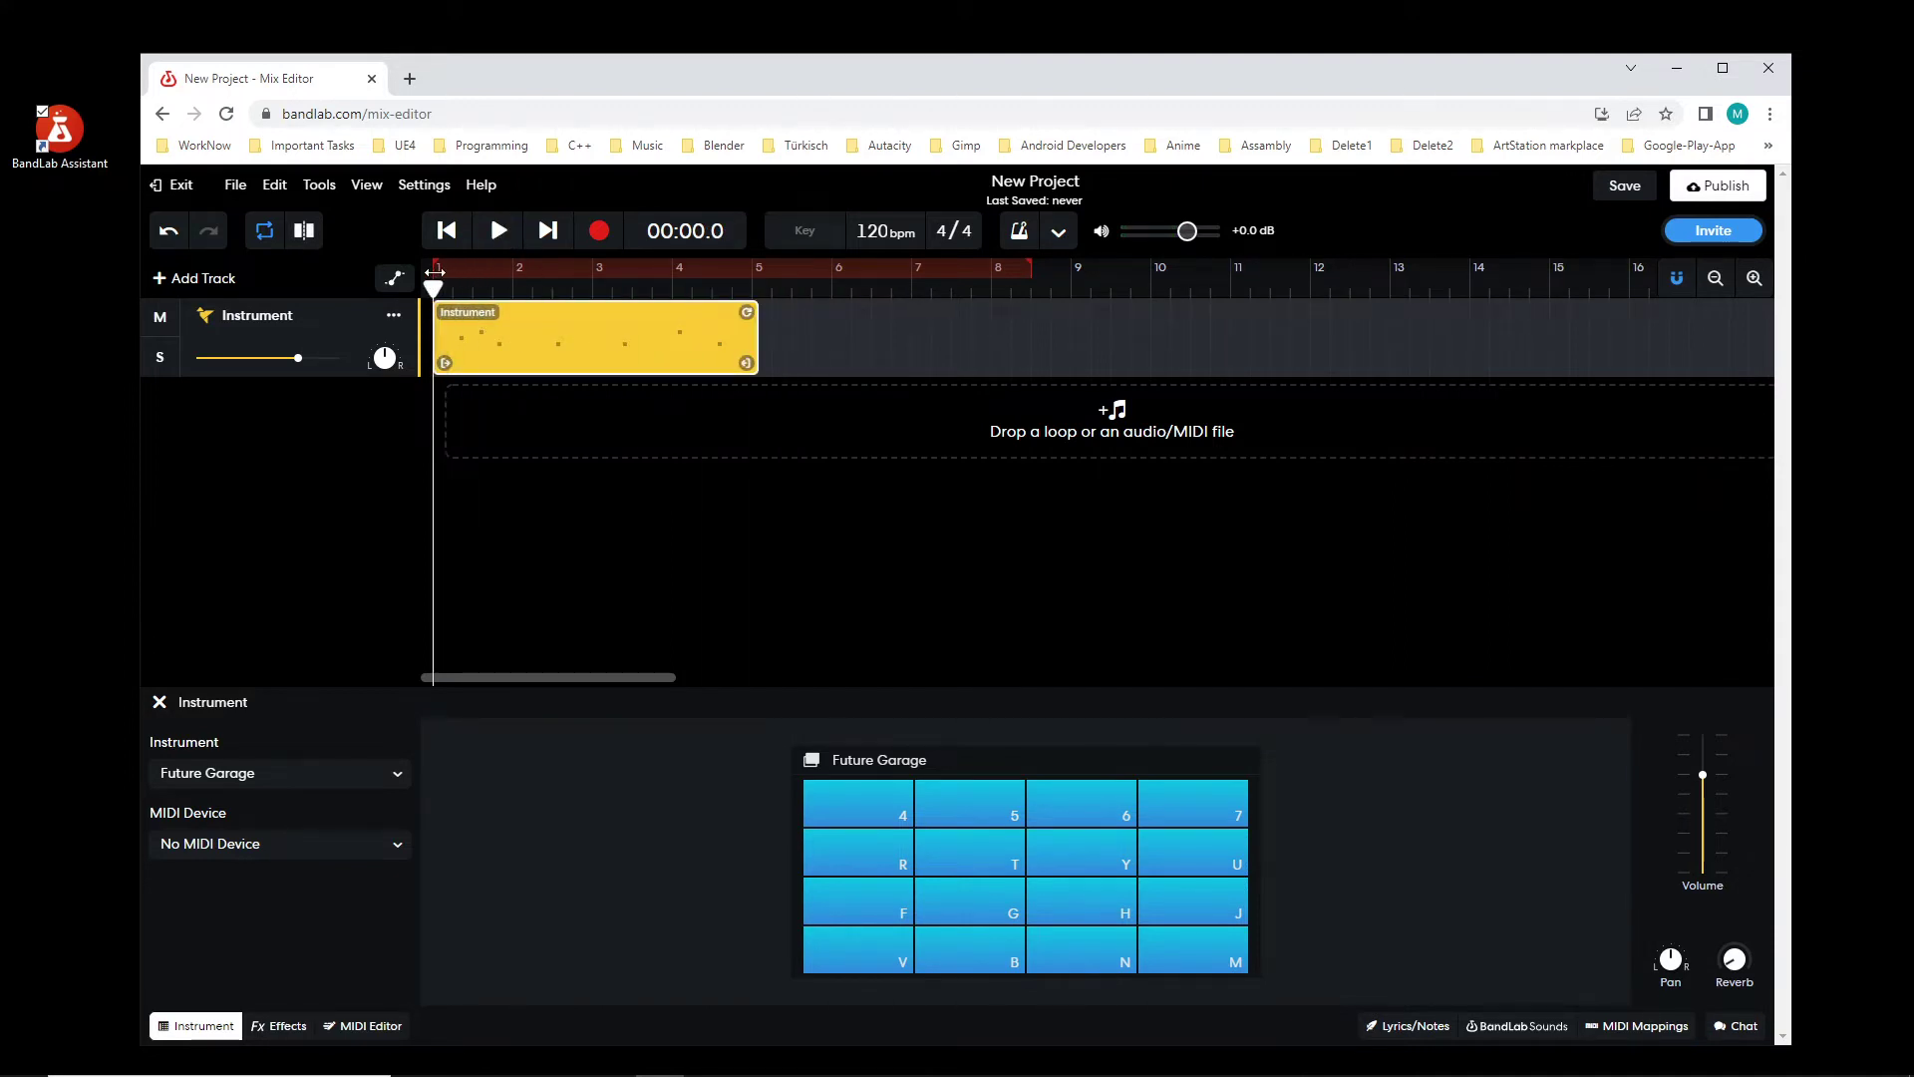
click(498, 231)
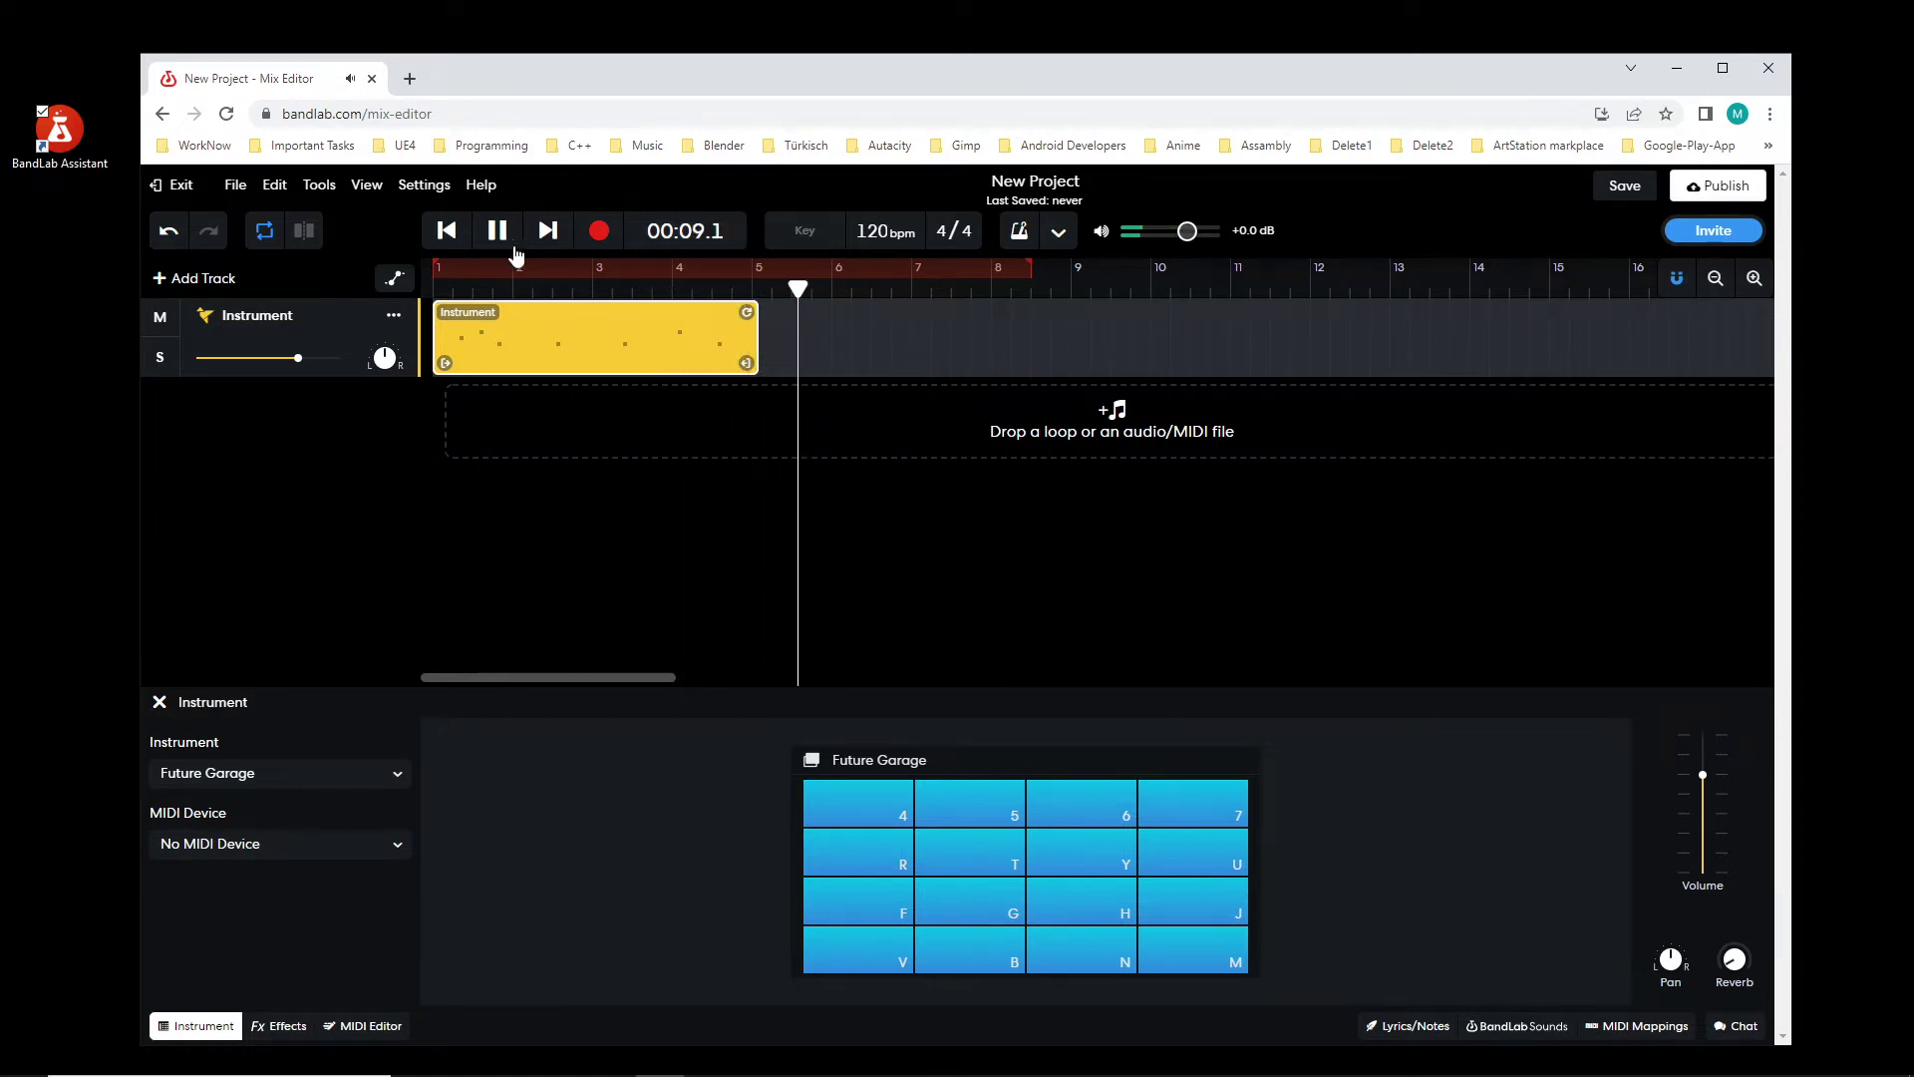
key(space)
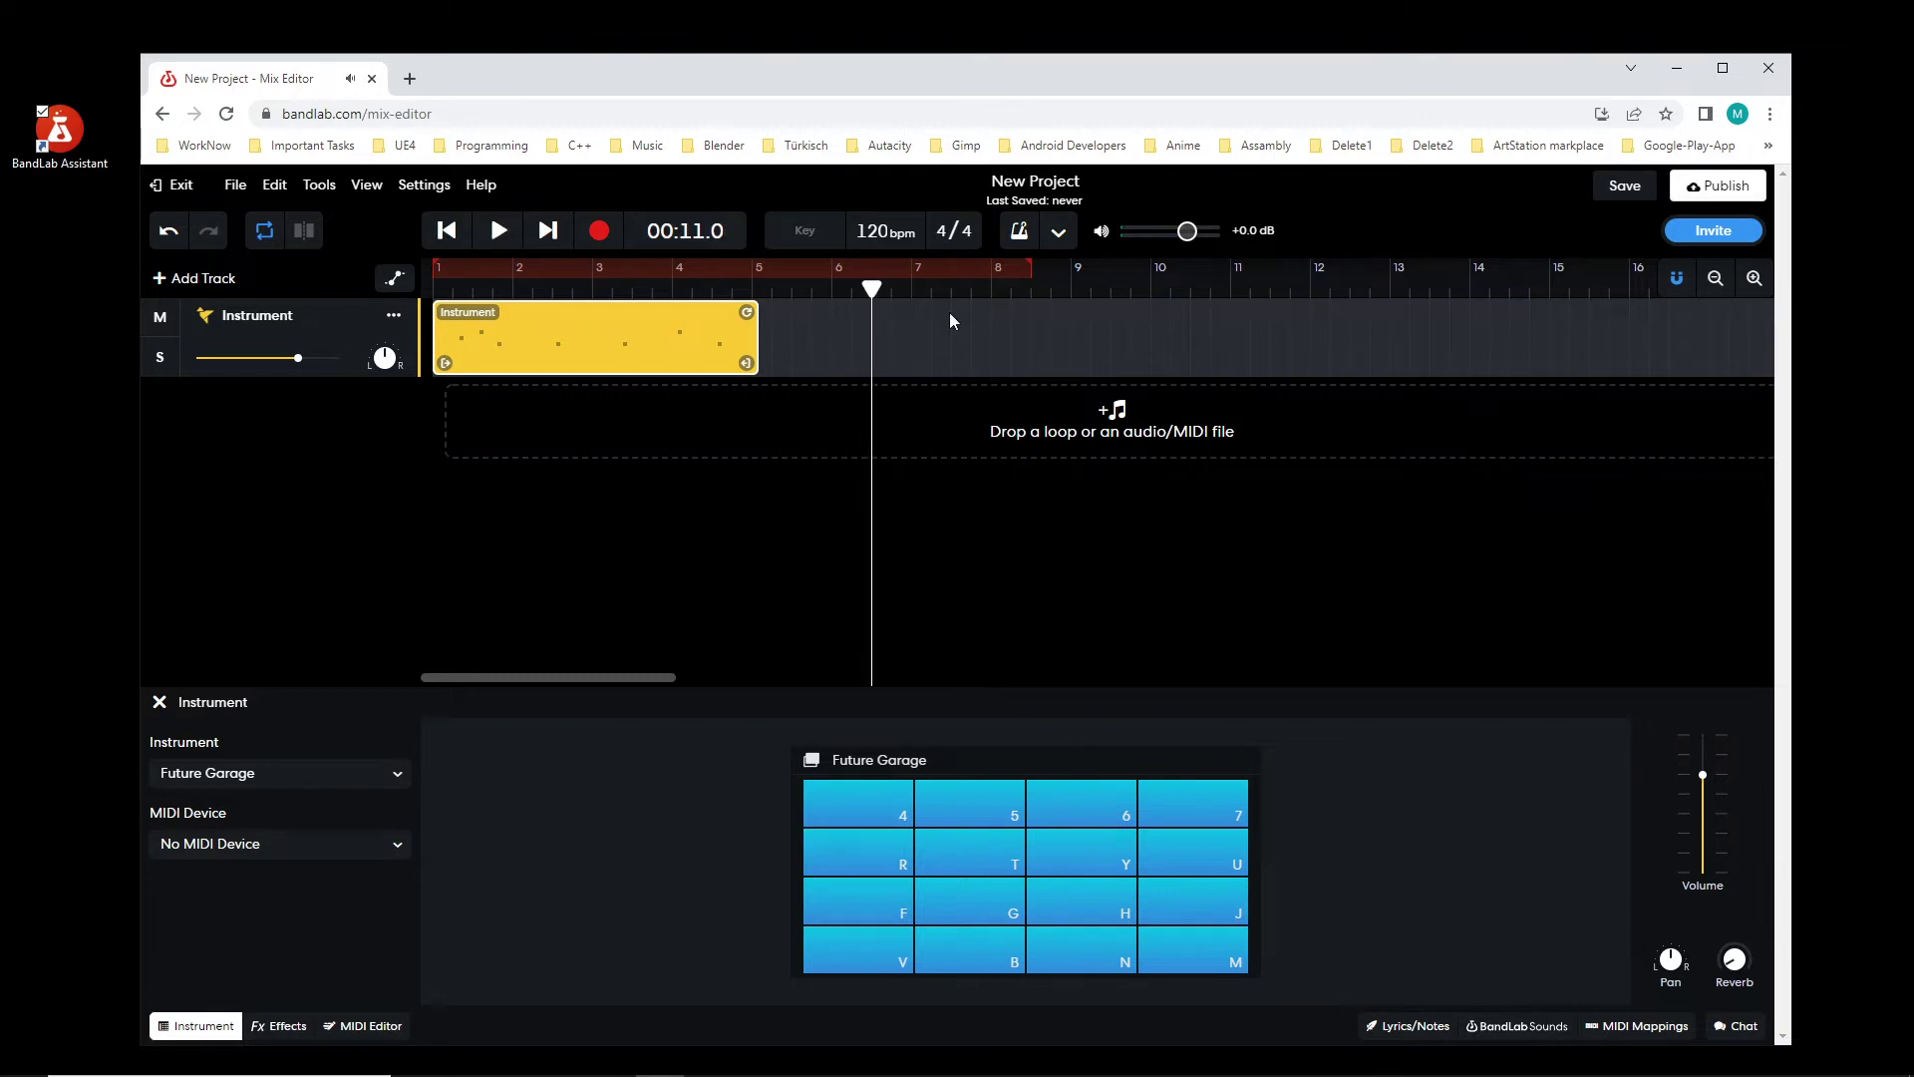
Step: Shorten the loop range to end just after bar 5 and listen to the looped region from the start
drag(1029, 270, 432, 288)
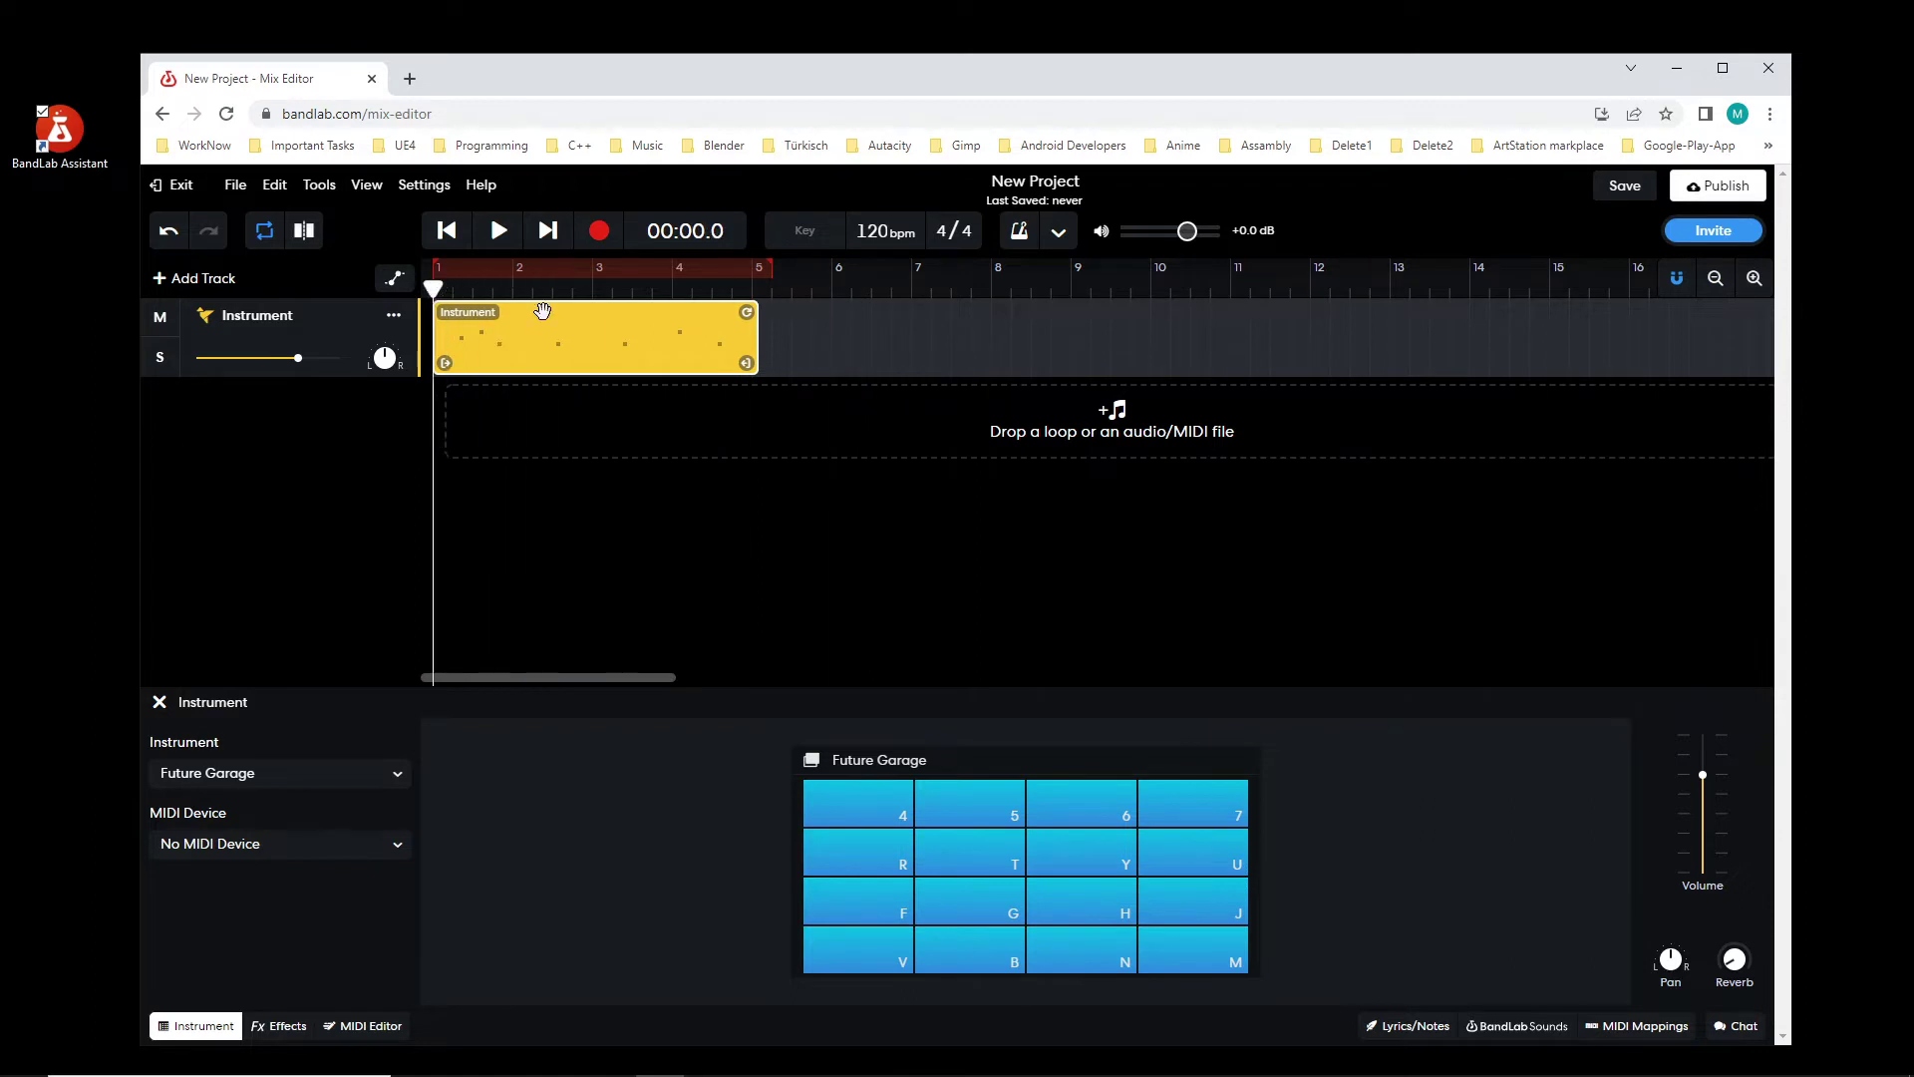
click(500, 230)
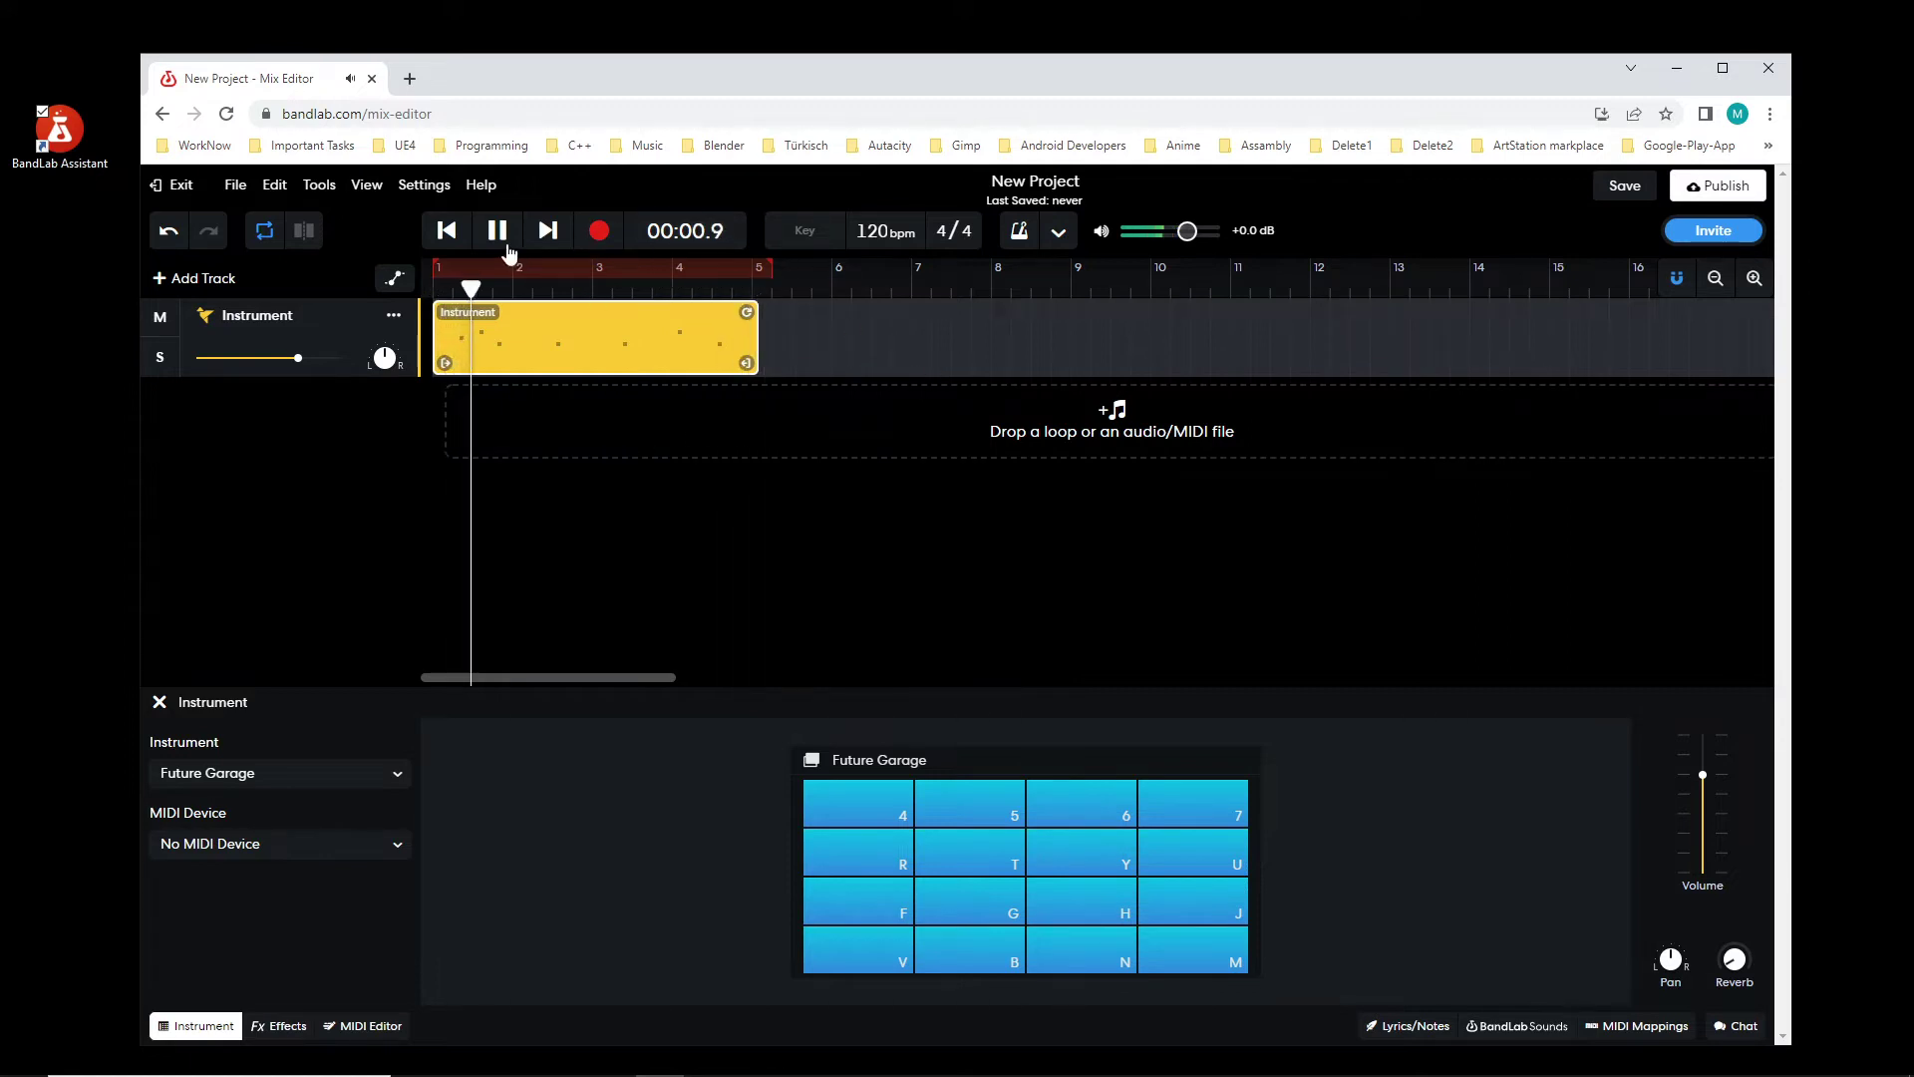
key(space)
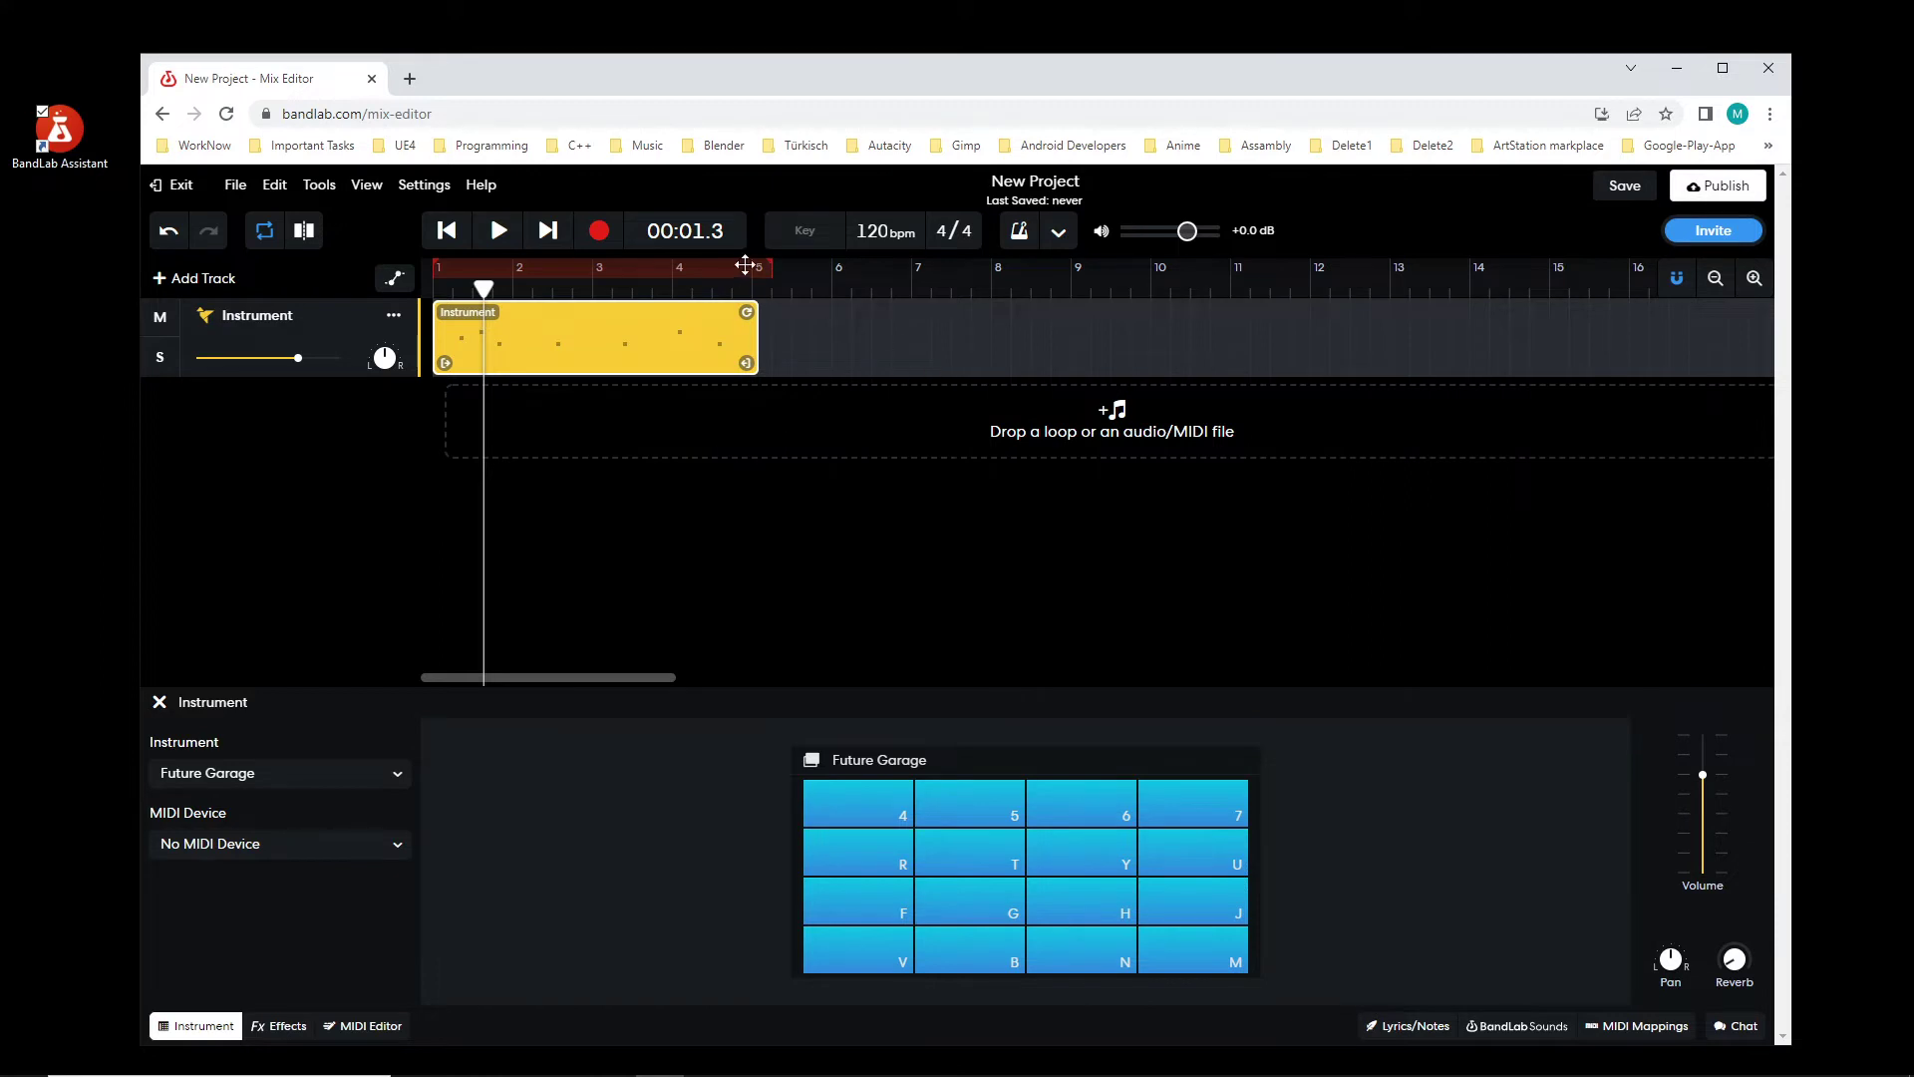
Step: Redraw the loop range from the start of bar 1 and bring its end back to just after bar 5
mouse_move(769, 269)
mouse_down()
mouse_move(718, 275)
mouse_move(784, 296)
mouse_up()
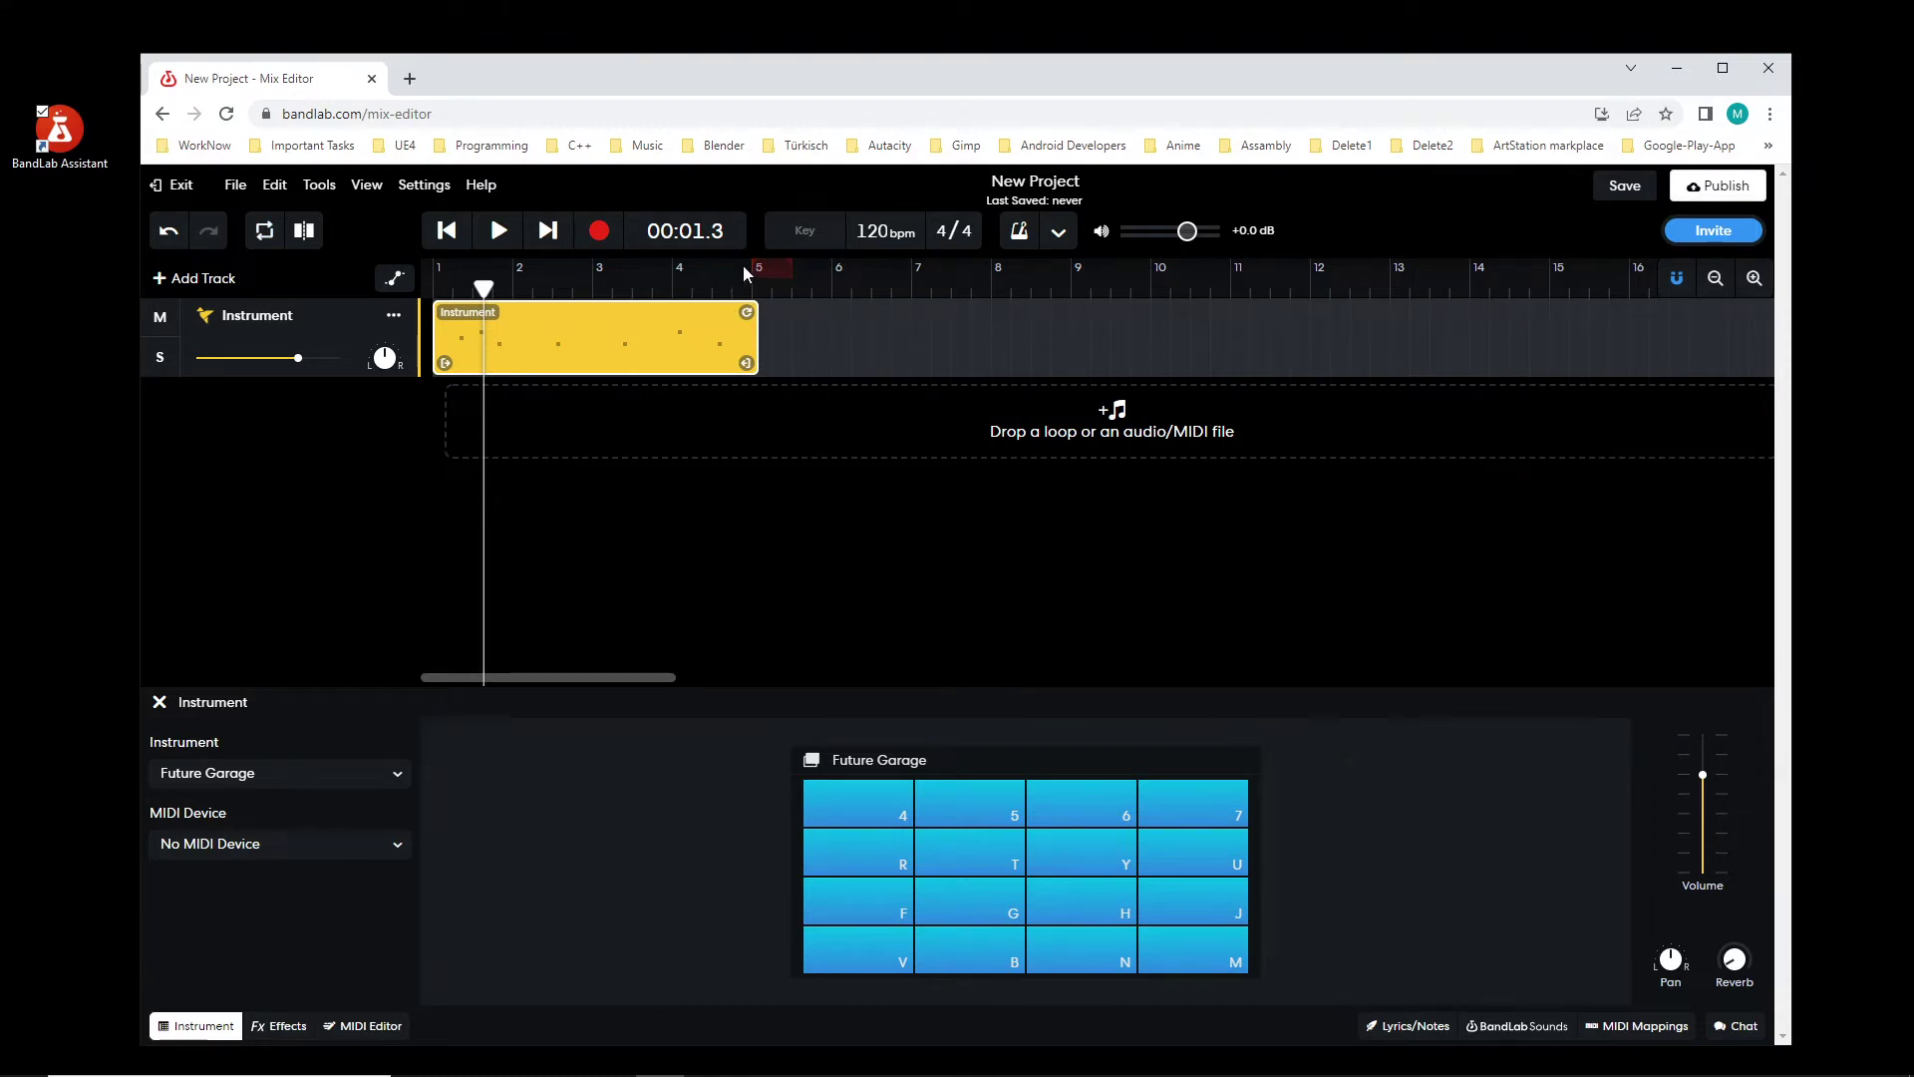
drag(744, 265, 432, 271)
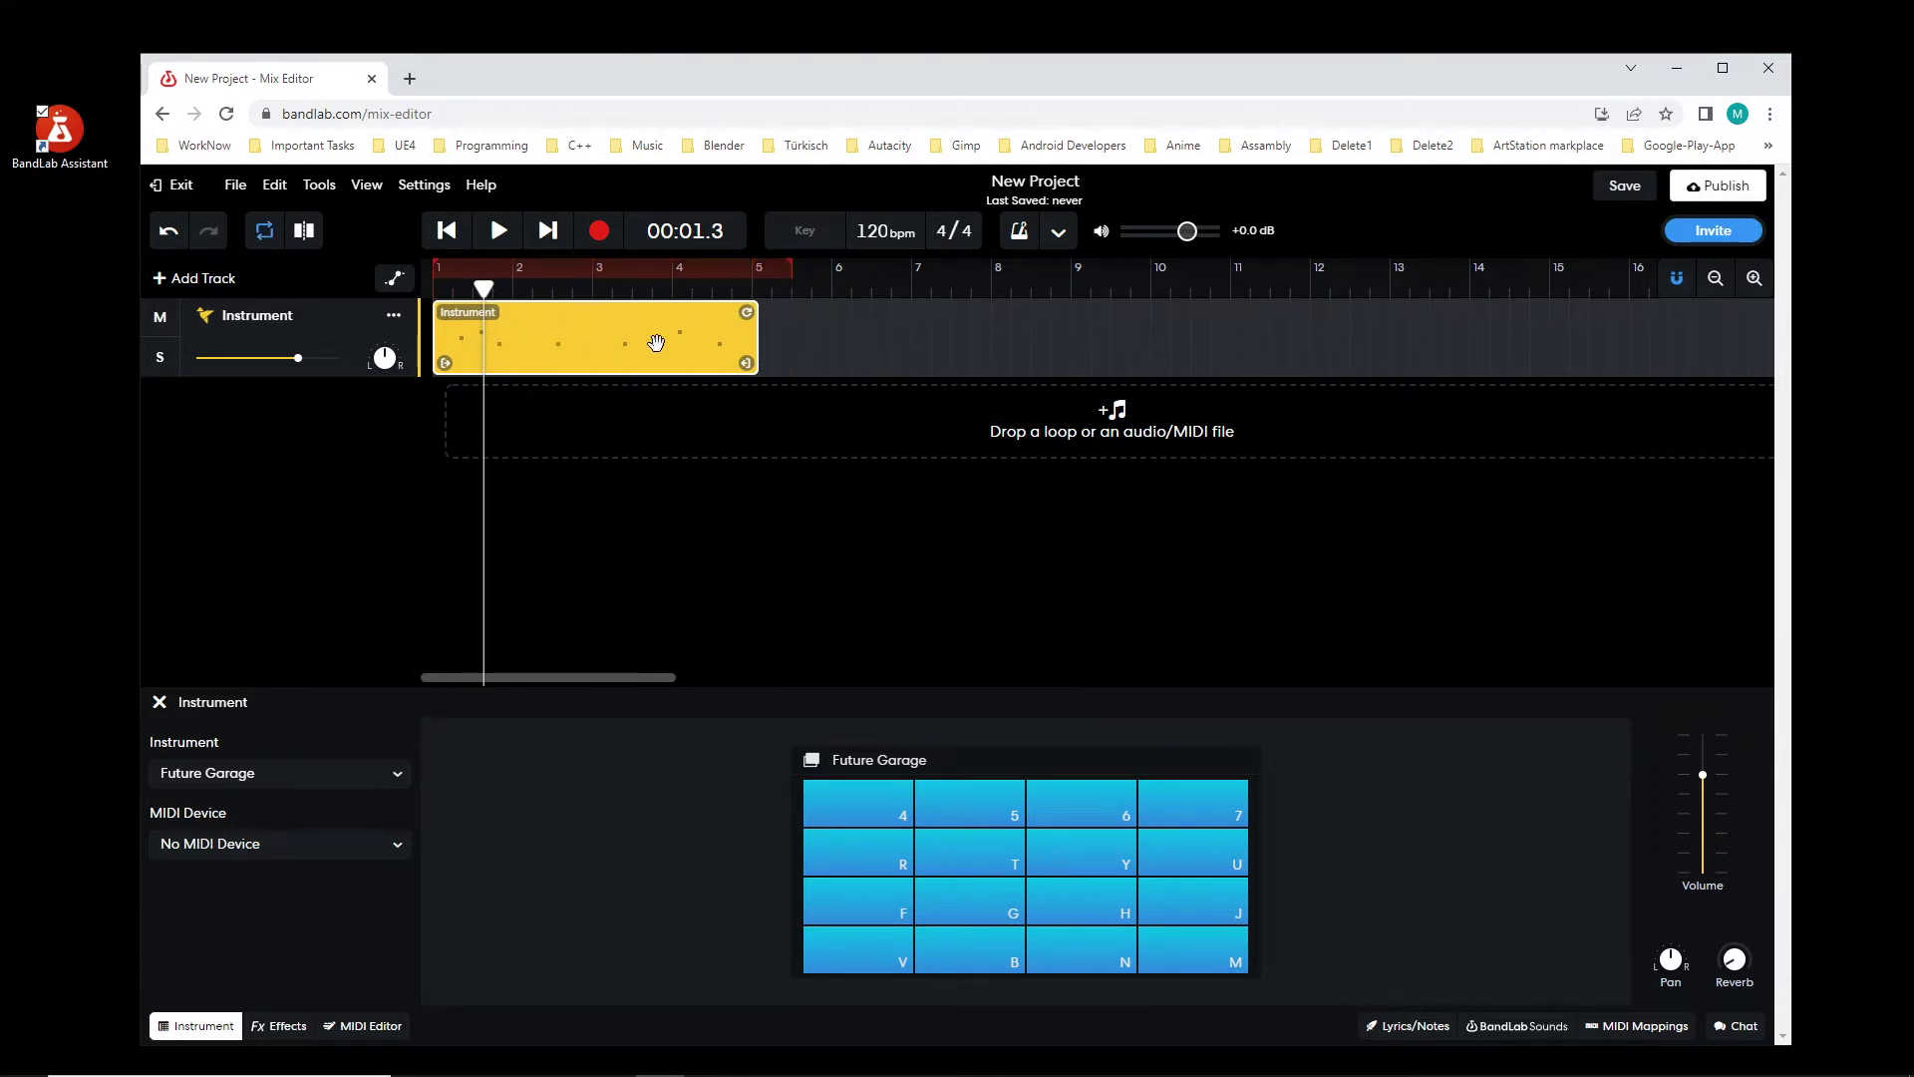
drag(796, 267, 762, 266)
Step: Try the playhead beyond the loop range, return it to the project start, and briefly play the region's opening
drag(483, 289, 842, 289)
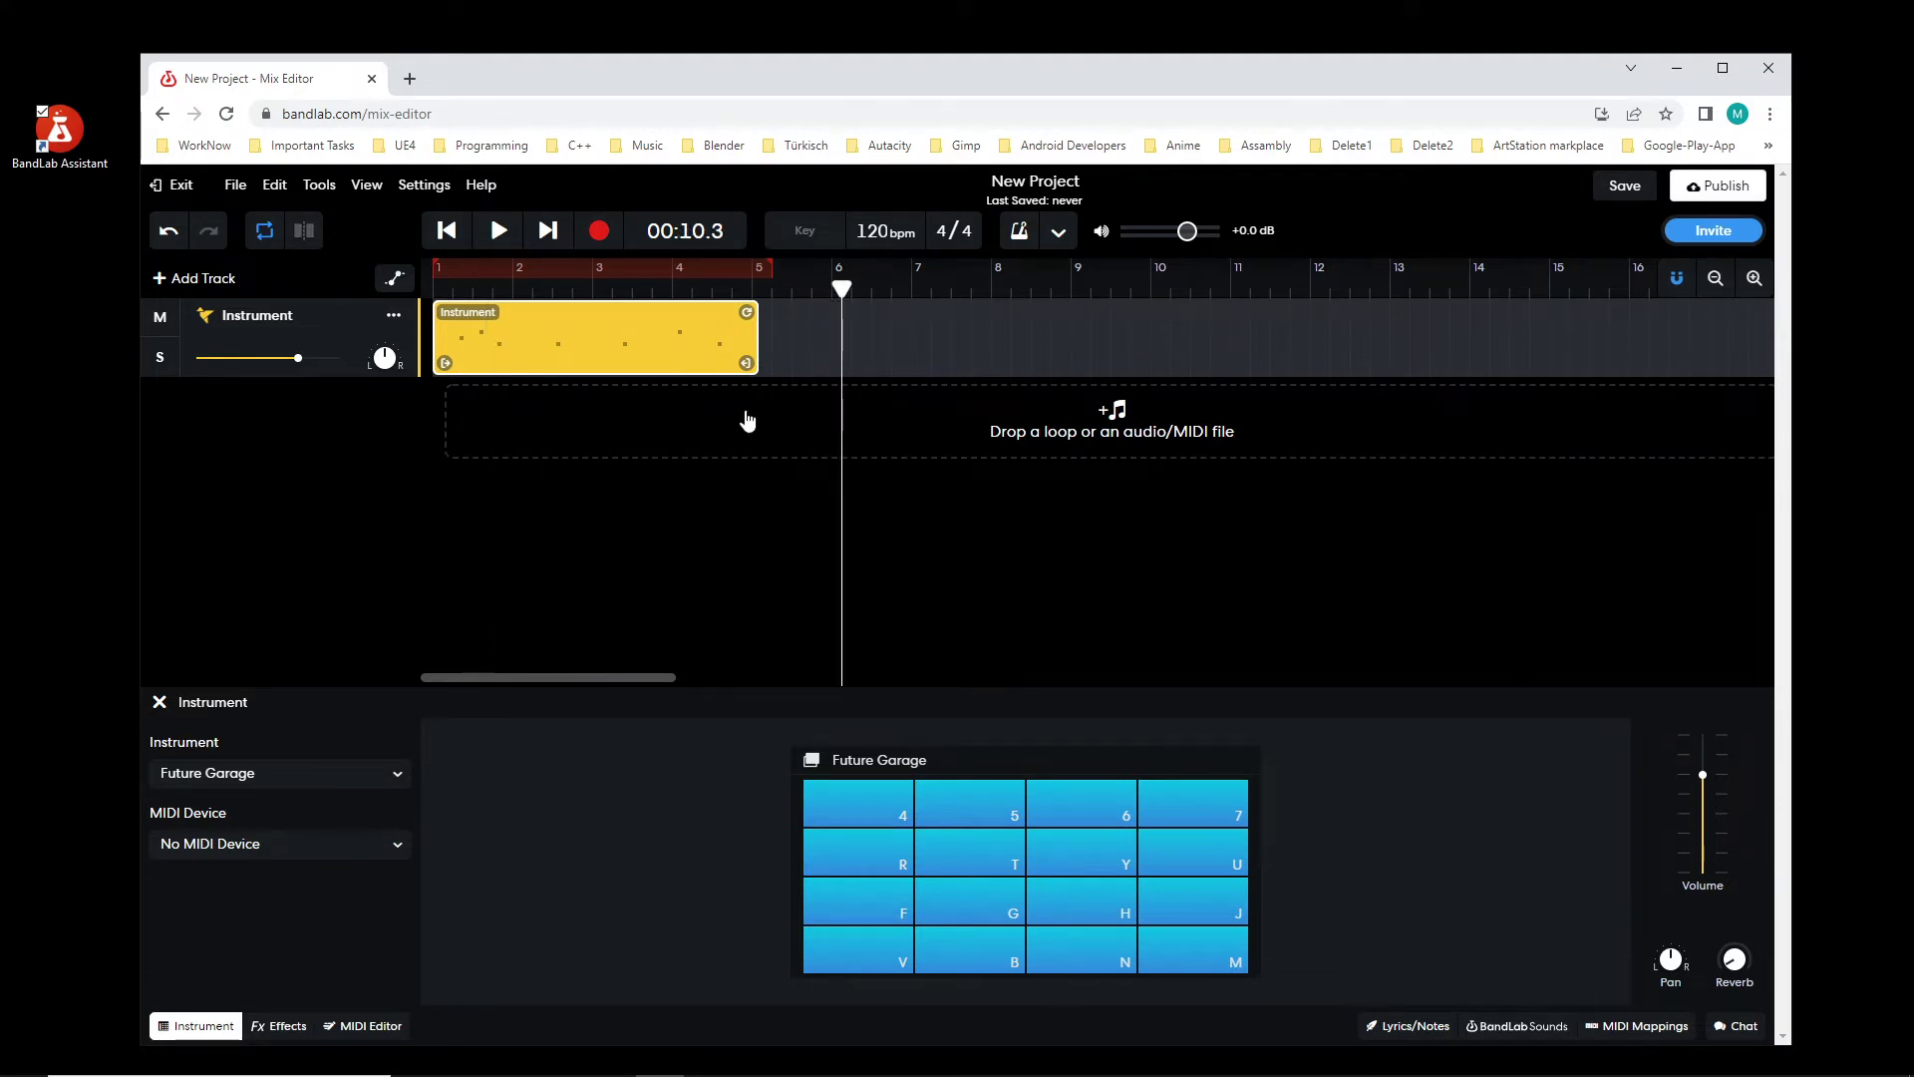
click(434, 285)
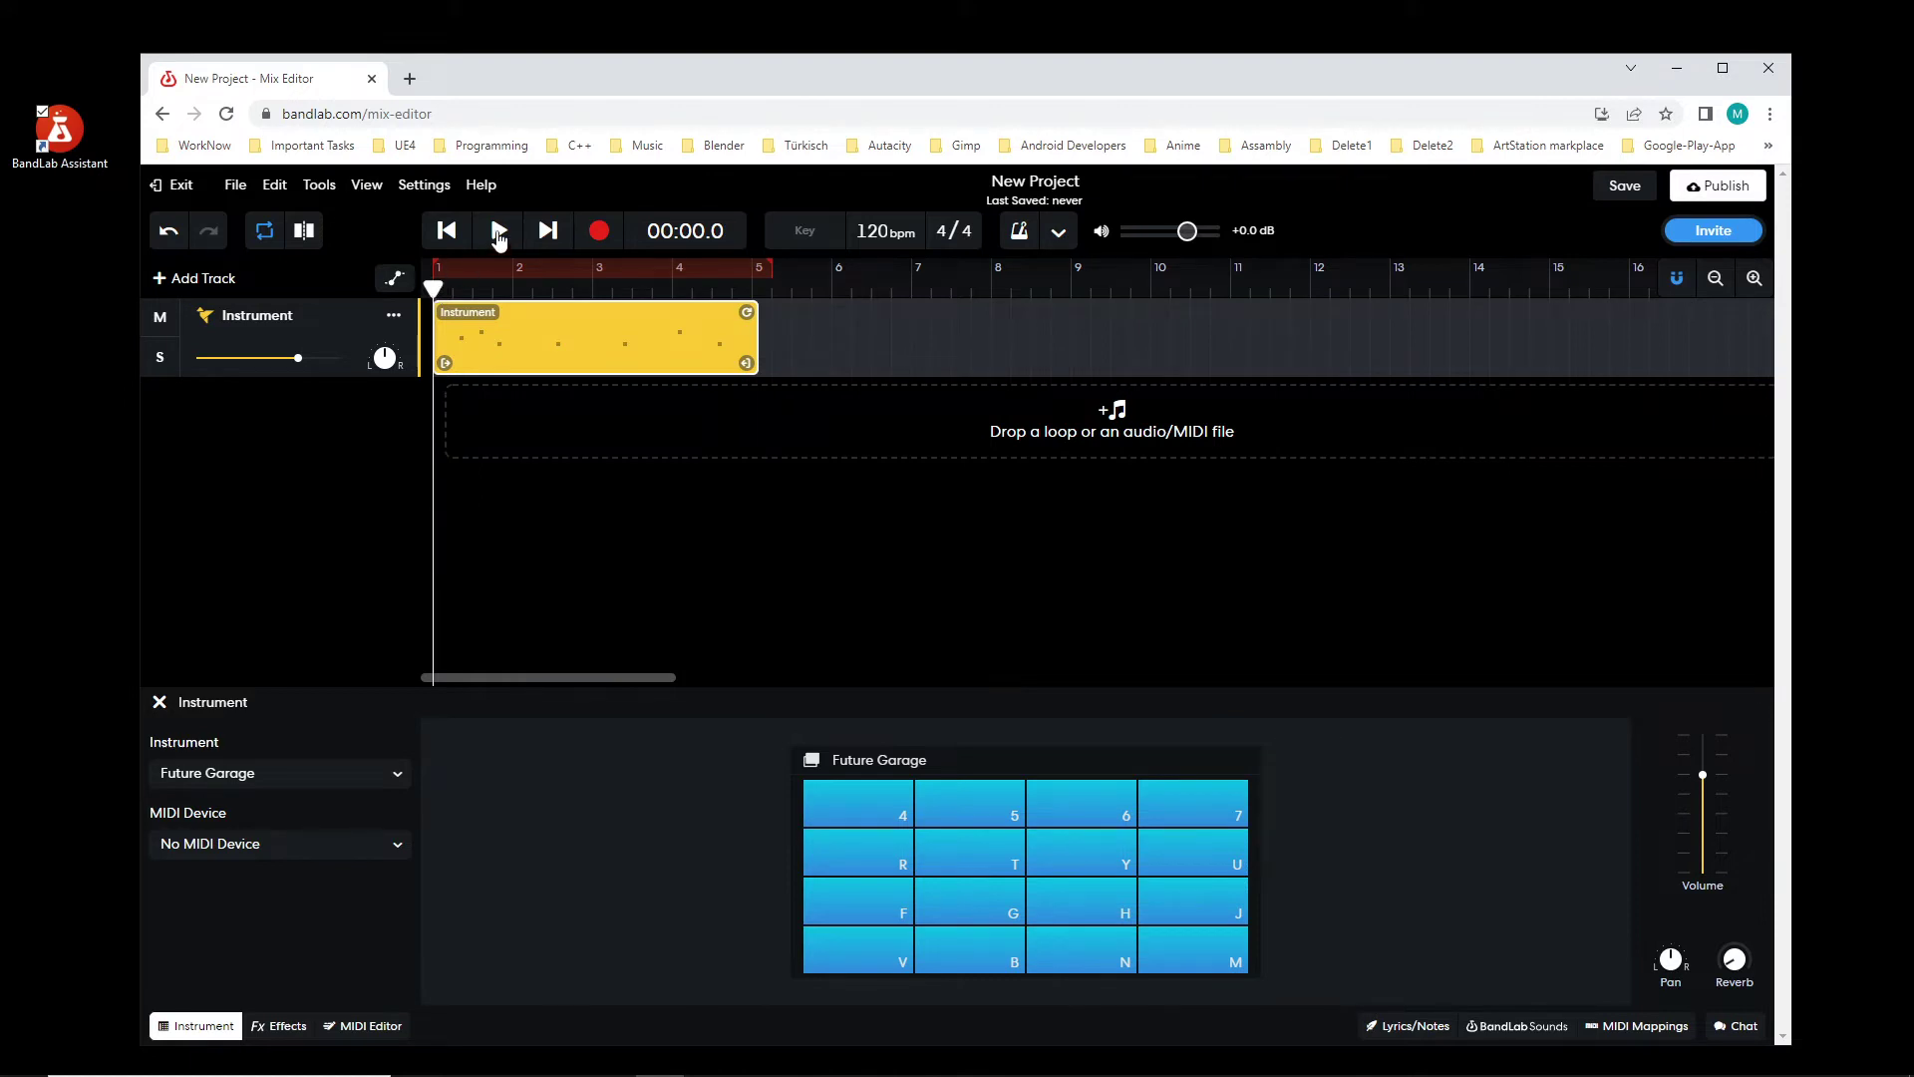
click(499, 234)
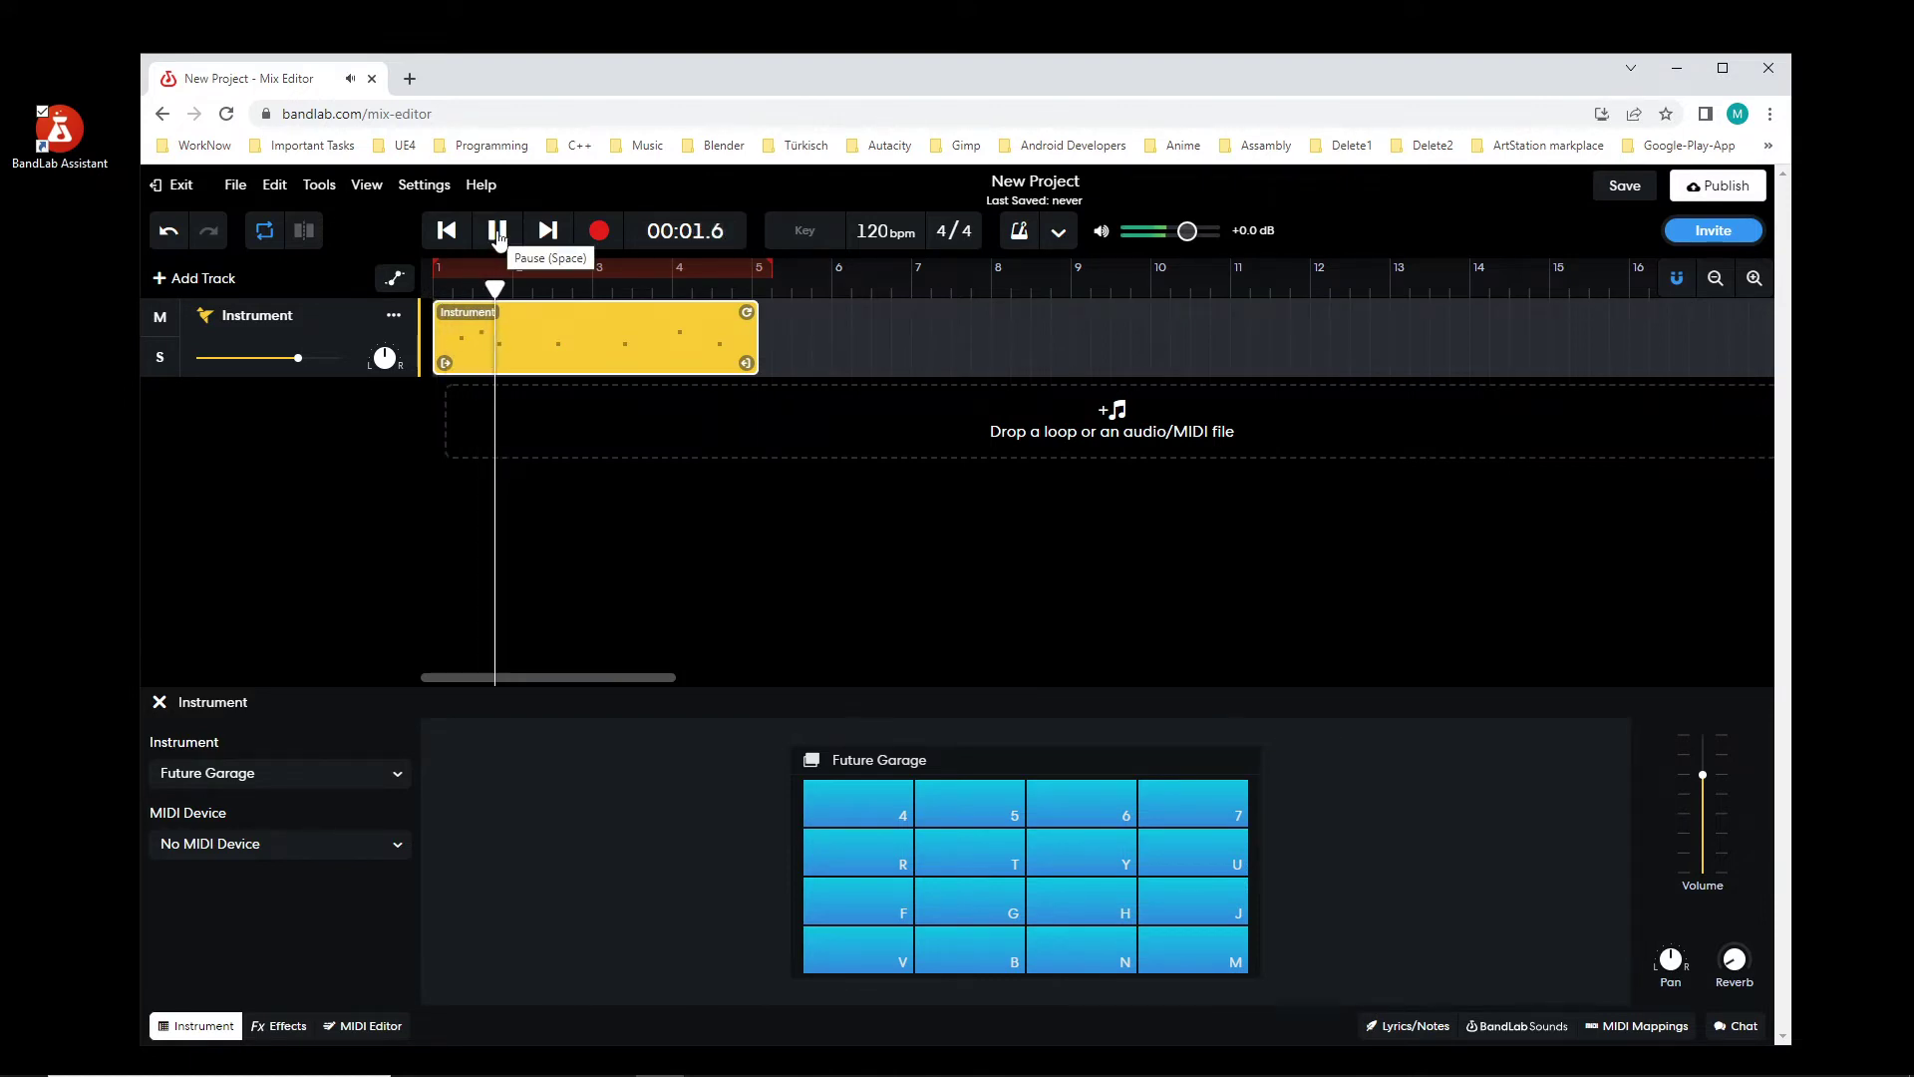
click(499, 236)
Step: Split the region at 0.5 seconds, delete its short opening piece, and move the remainder to the start of bar 1
drag(507, 287, 453, 287)
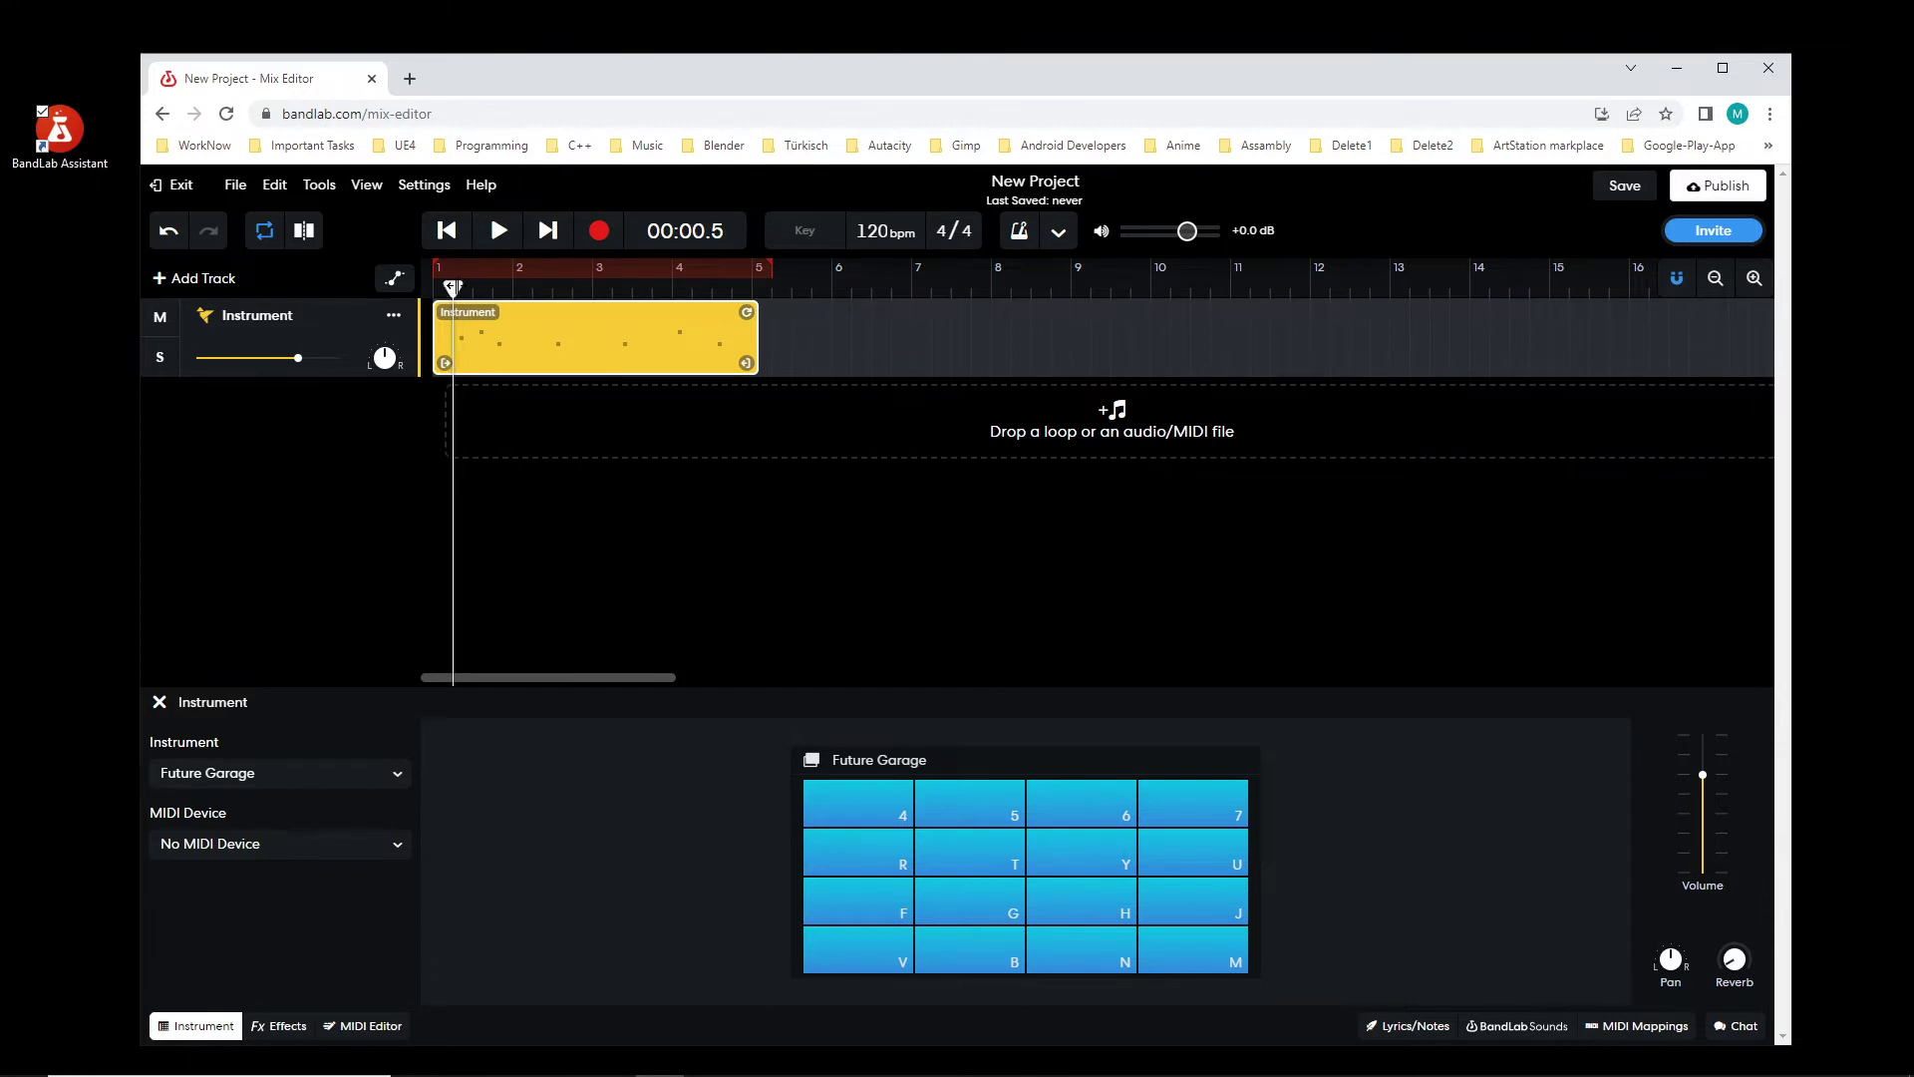
click(499, 236)
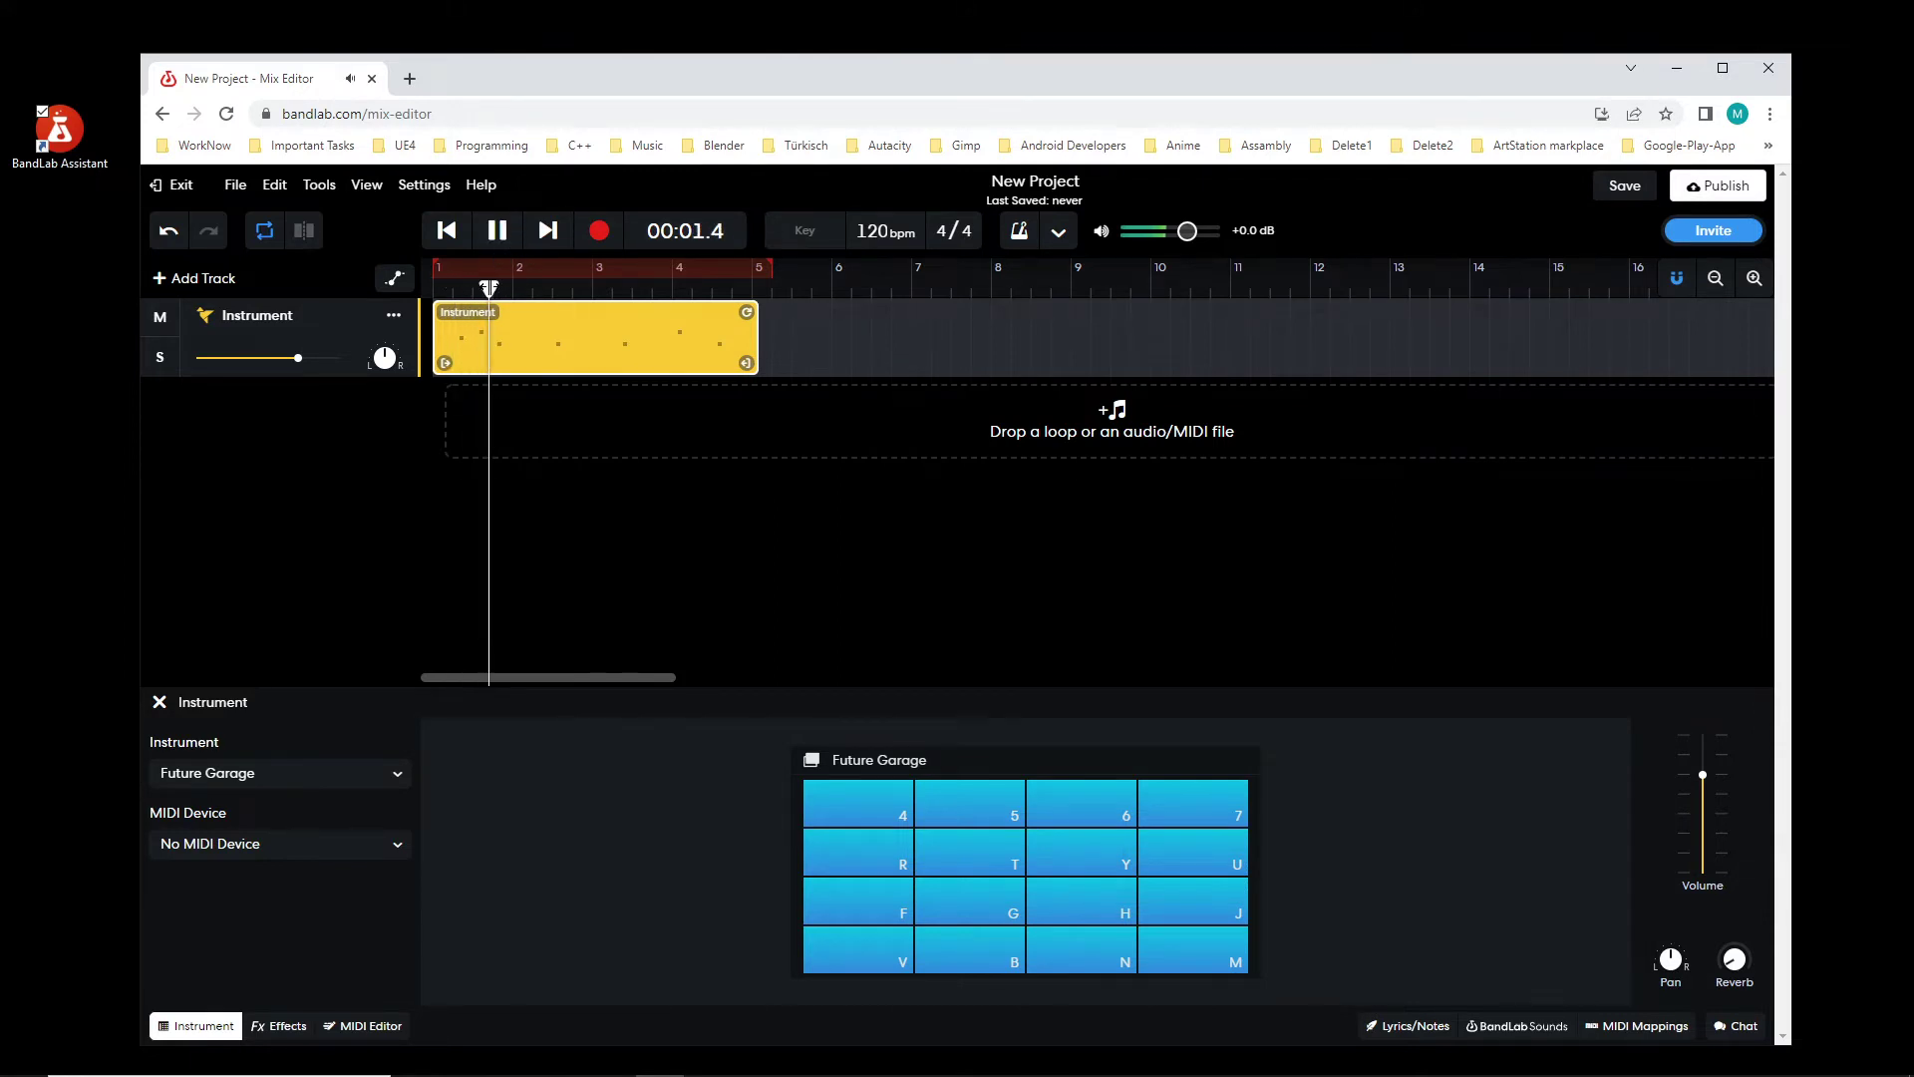
mouse_move(487, 287)
mouse_down()
mouse_move(439, 287)
mouse_move(459, 288)
mouse_up()
click(496, 229)
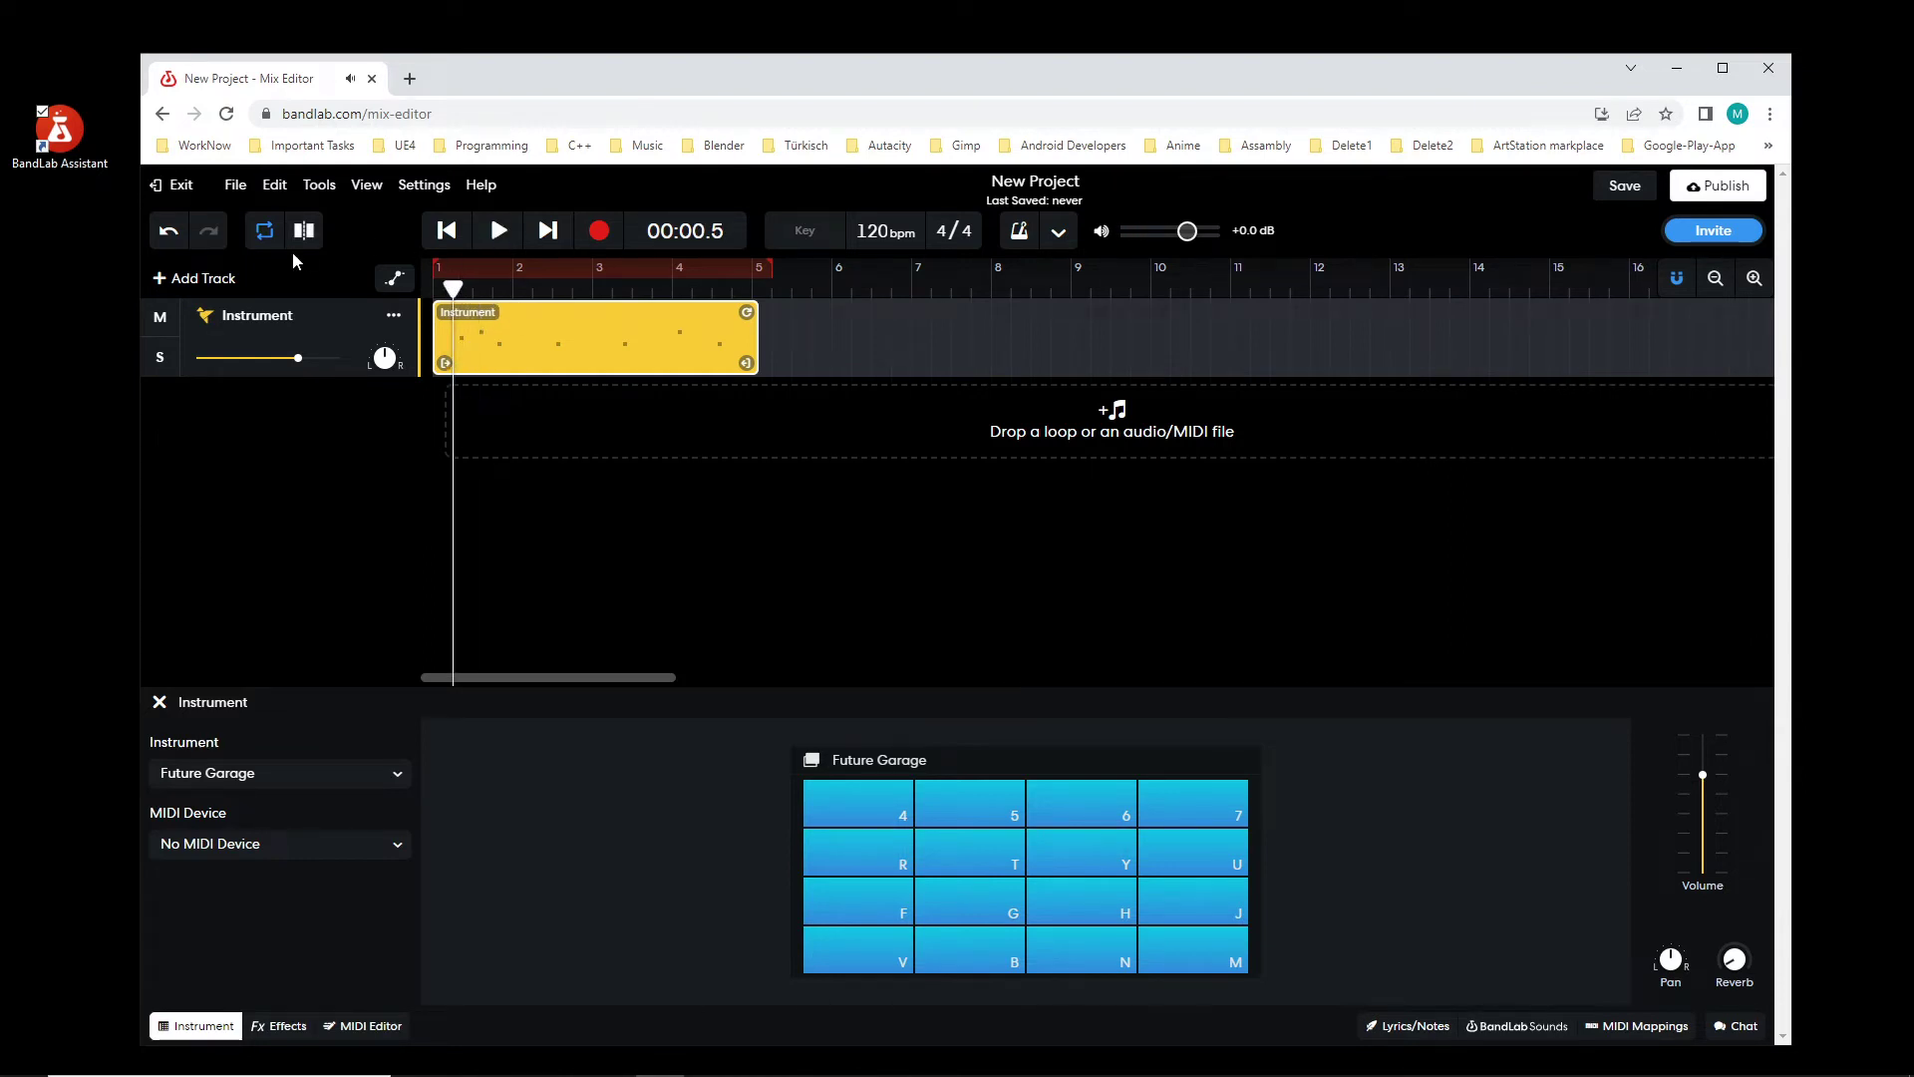
click(446, 341)
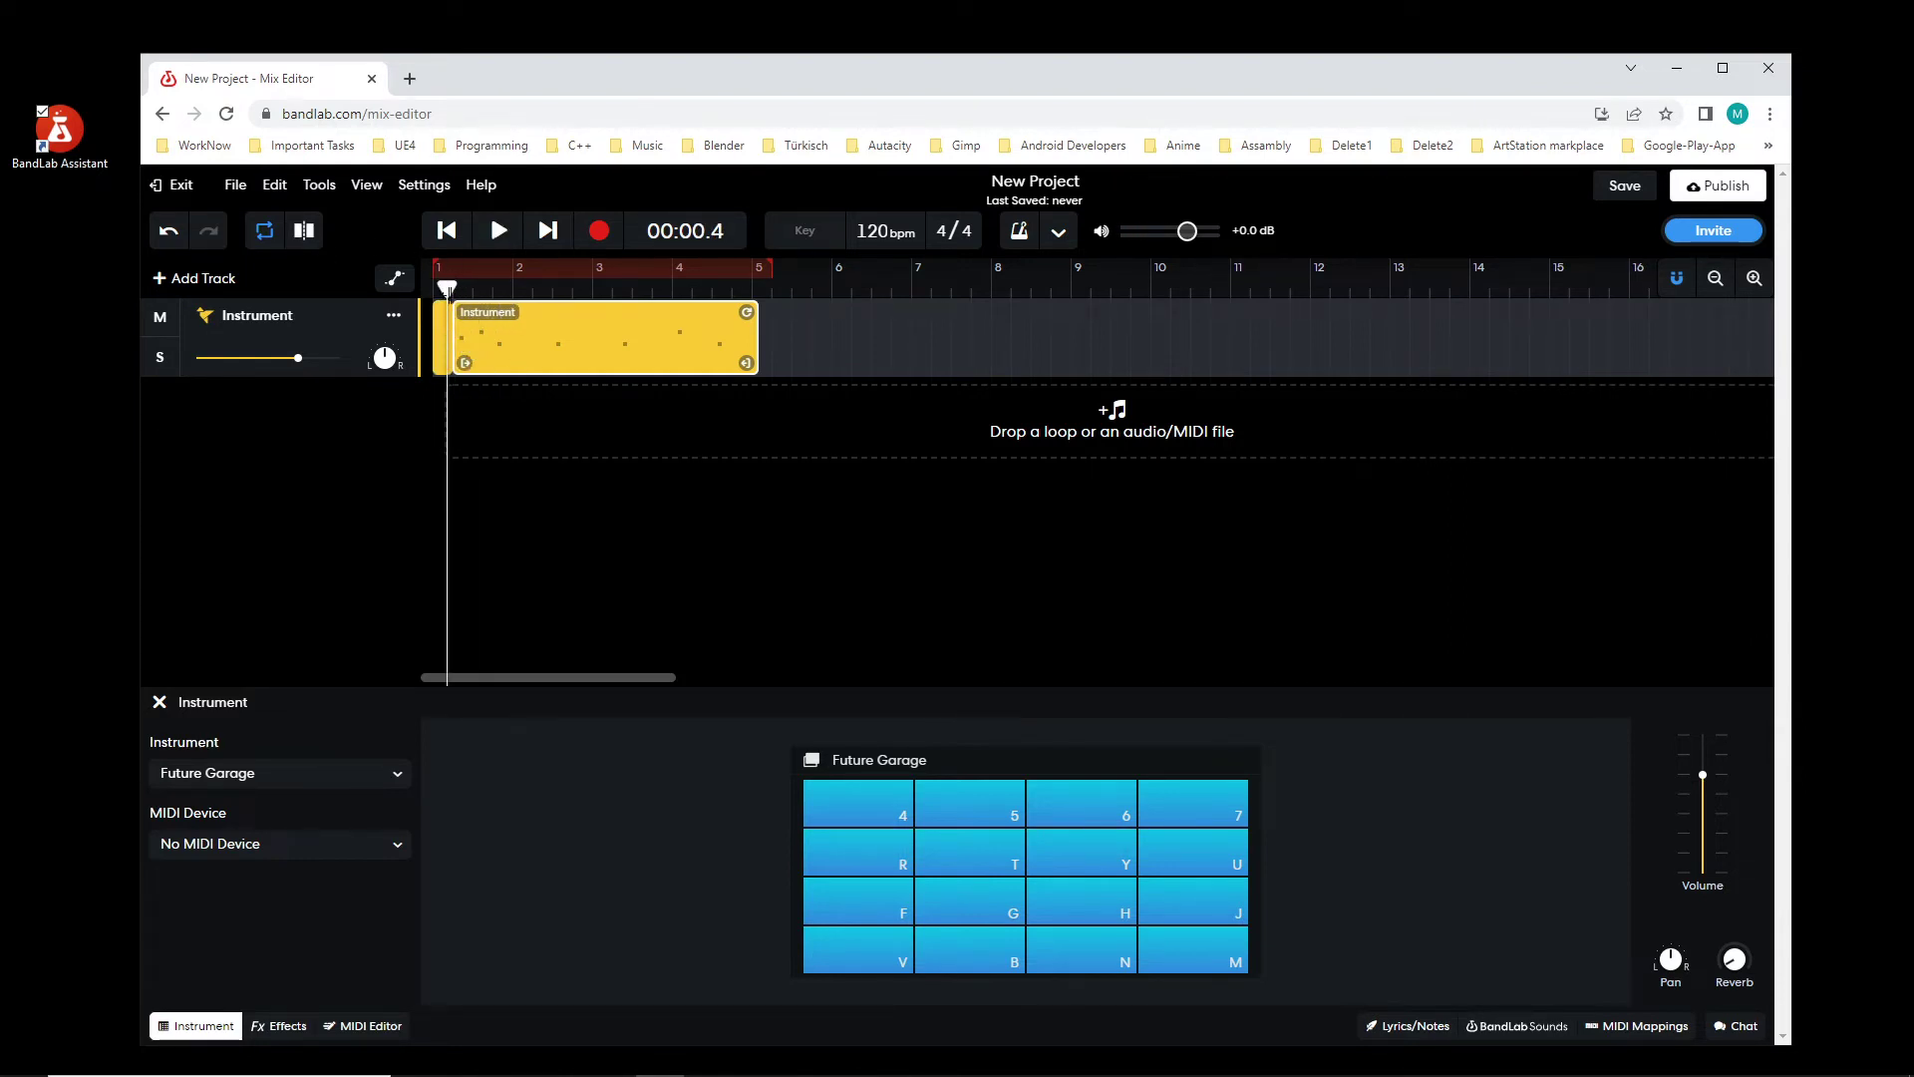
drag(448, 289, 466, 334)
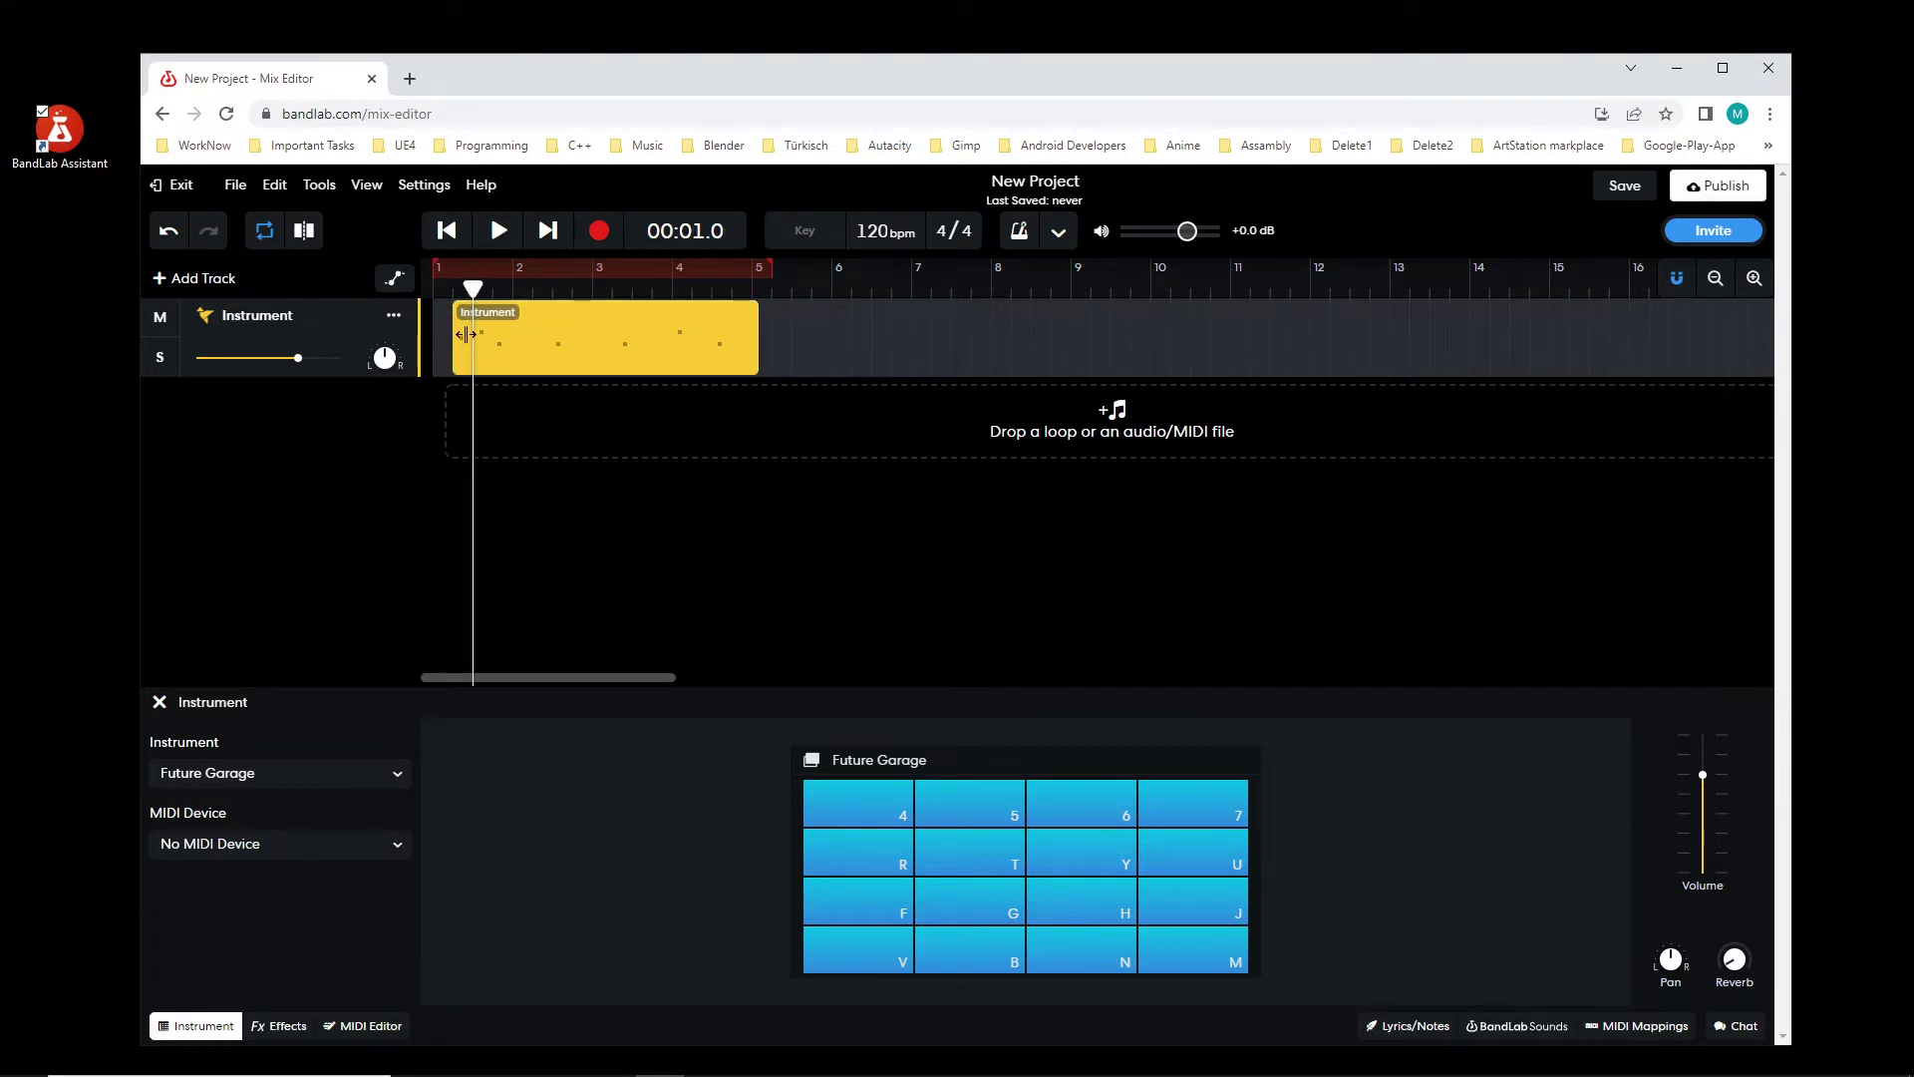
drag(618, 340, 598, 339)
Step: Listen to the trimmed loop from the project start and save the project
drag(475, 289, 434, 289)
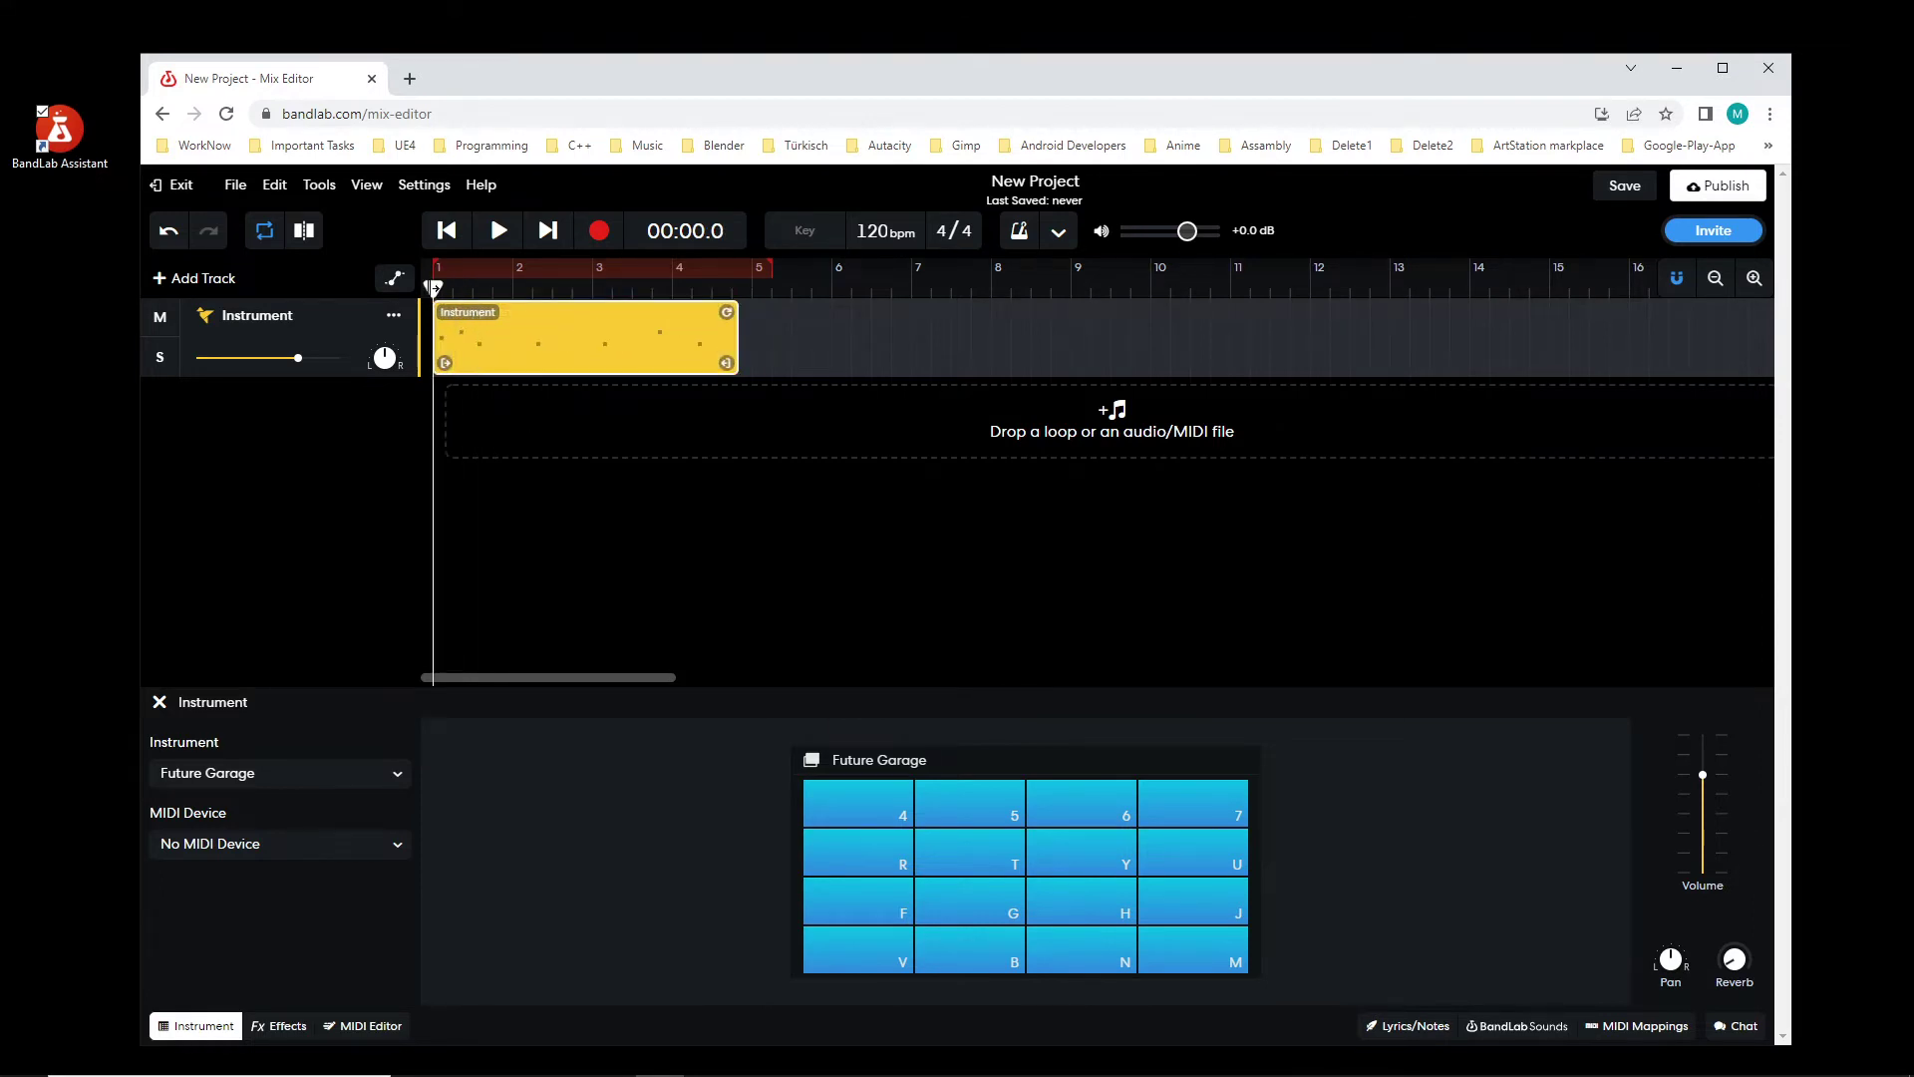
click(498, 231)
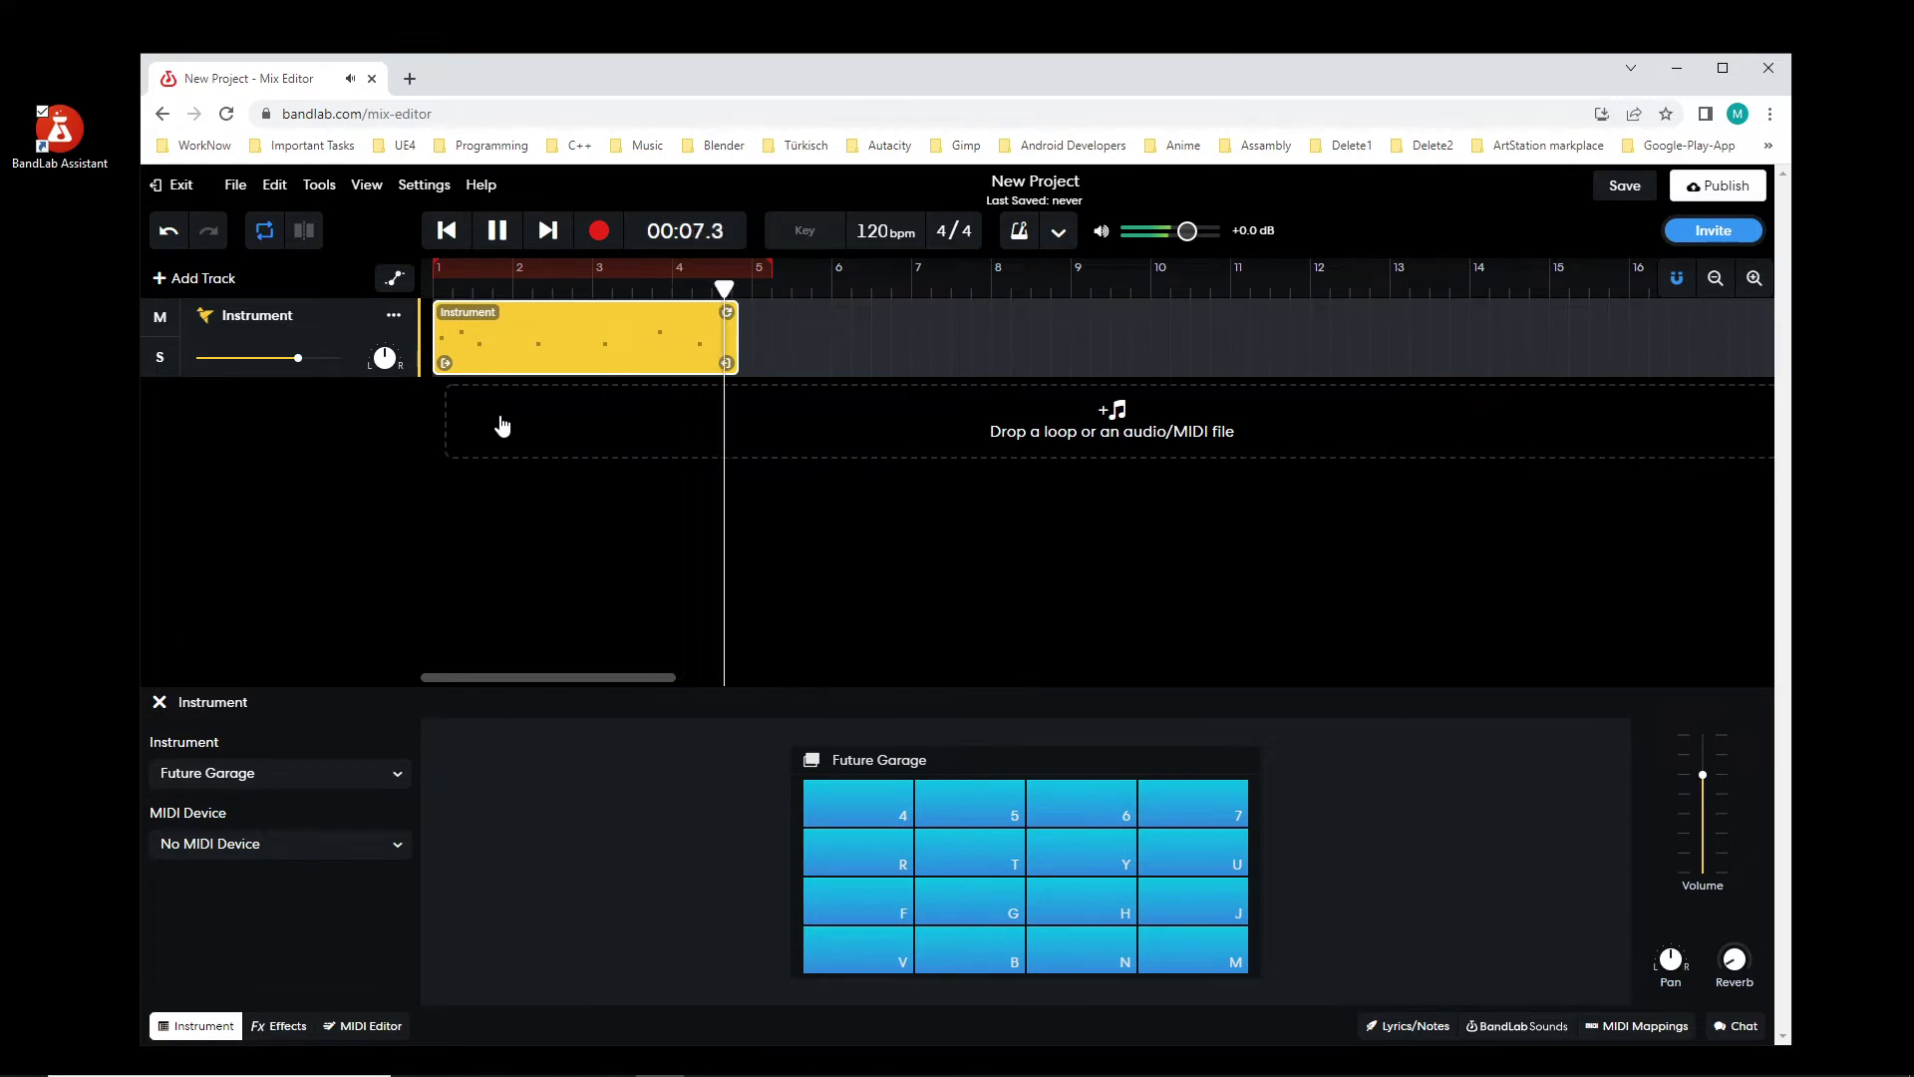
key(space)
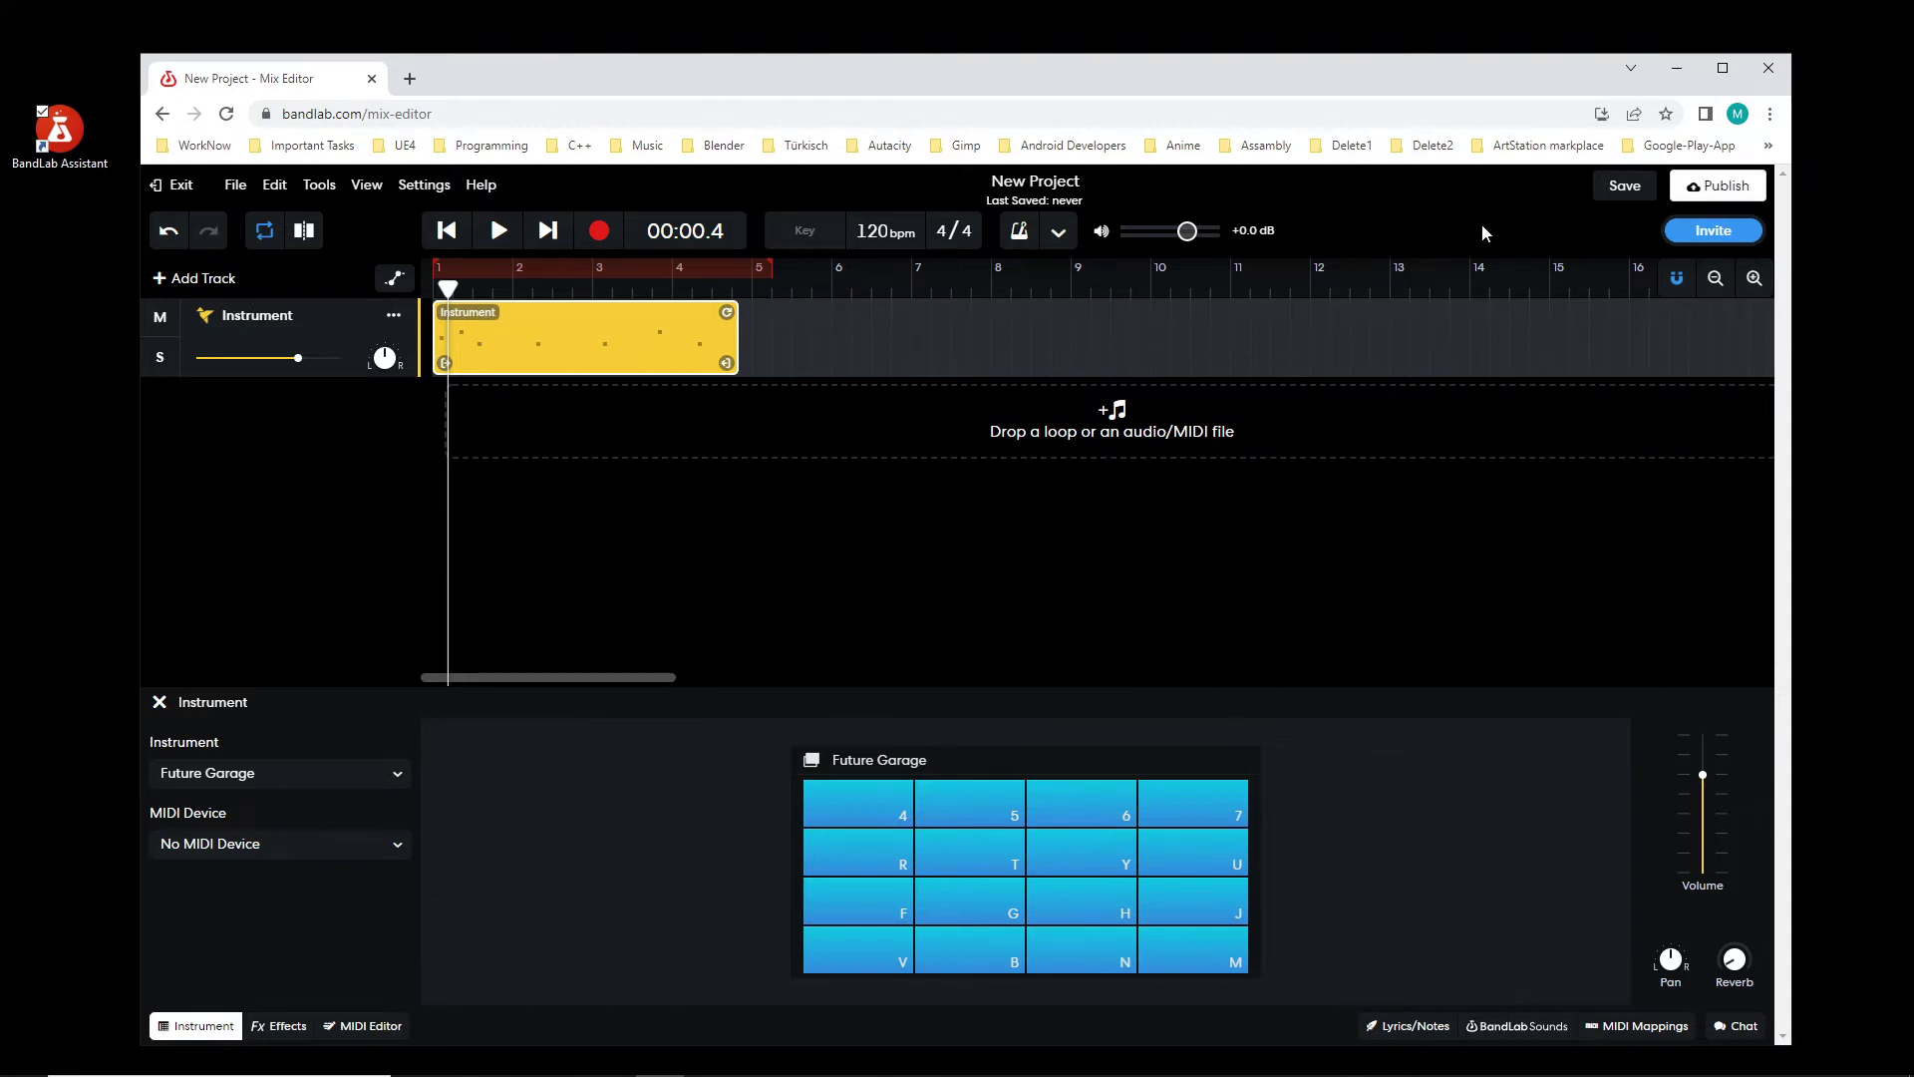
click(1631, 187)
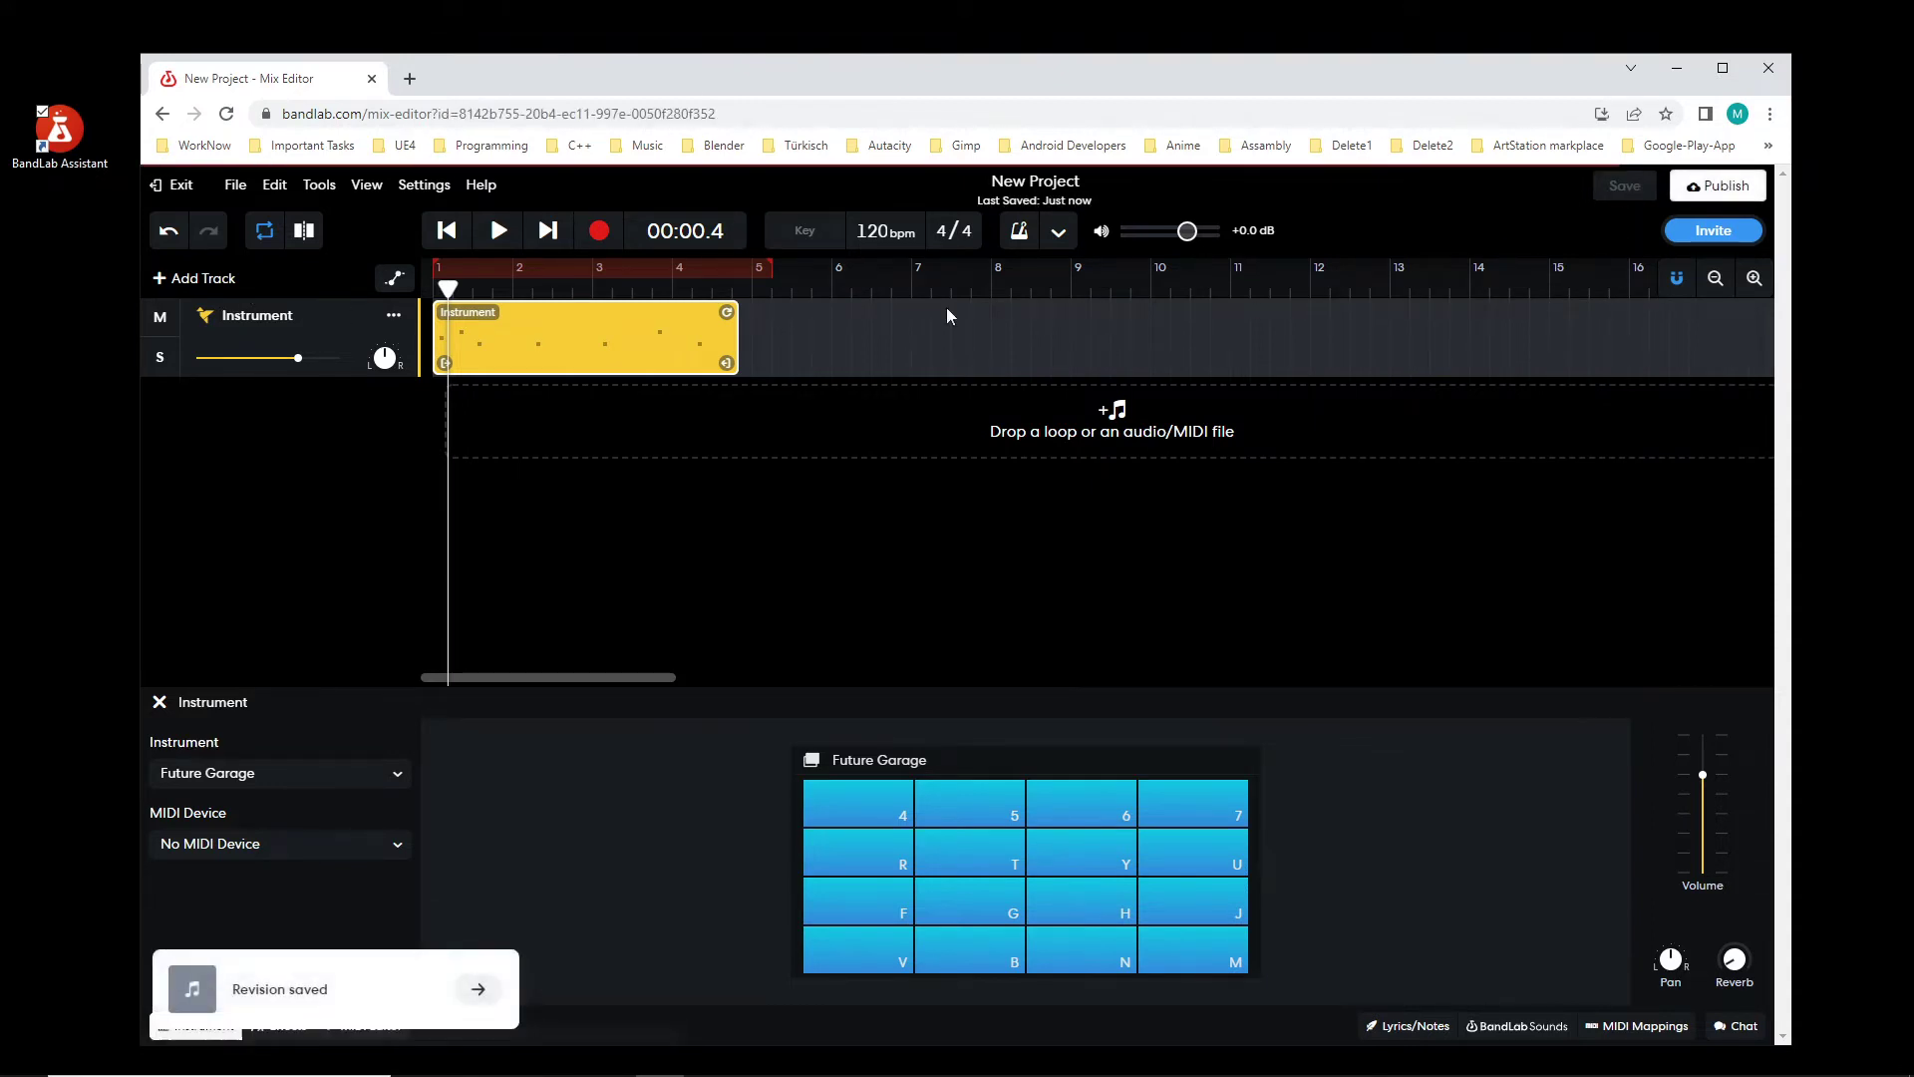
Step: Exit the Mix Editor to the saved project's page
click(194, 178)
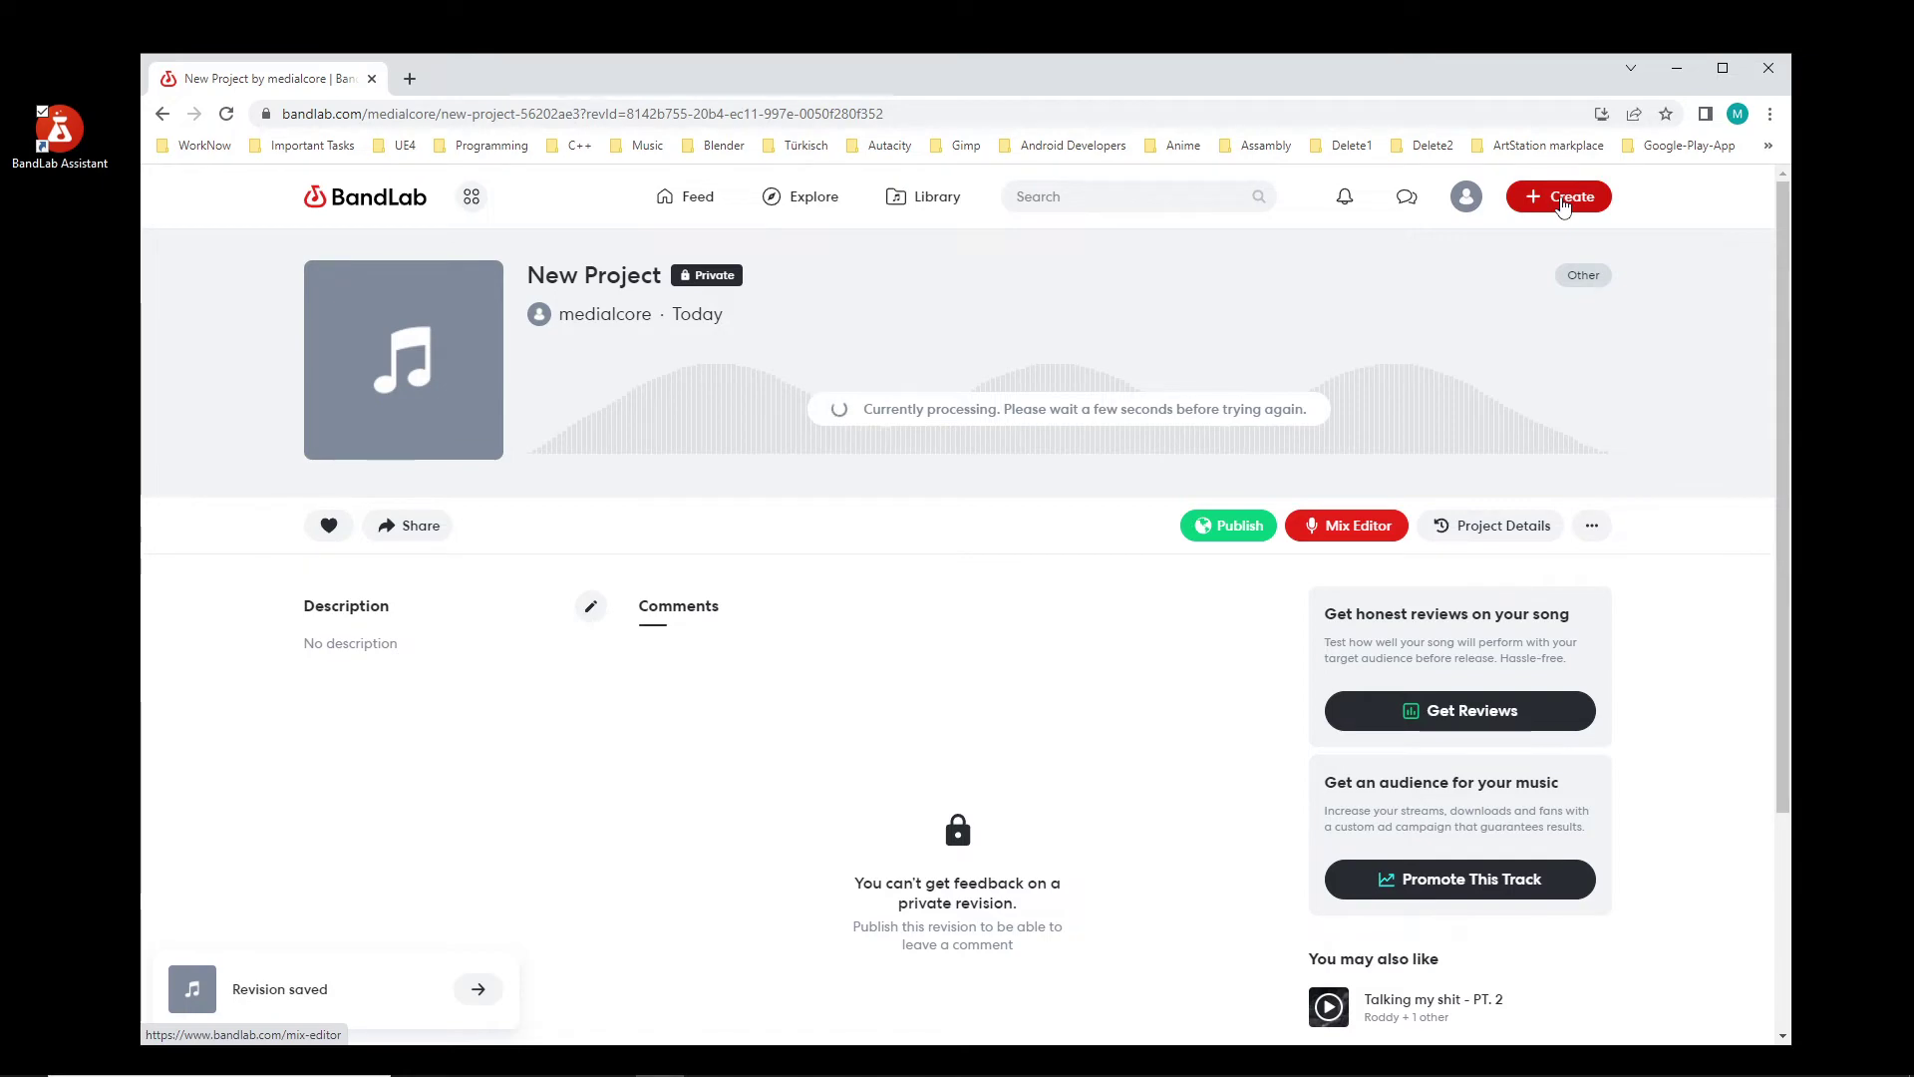
click(1561, 200)
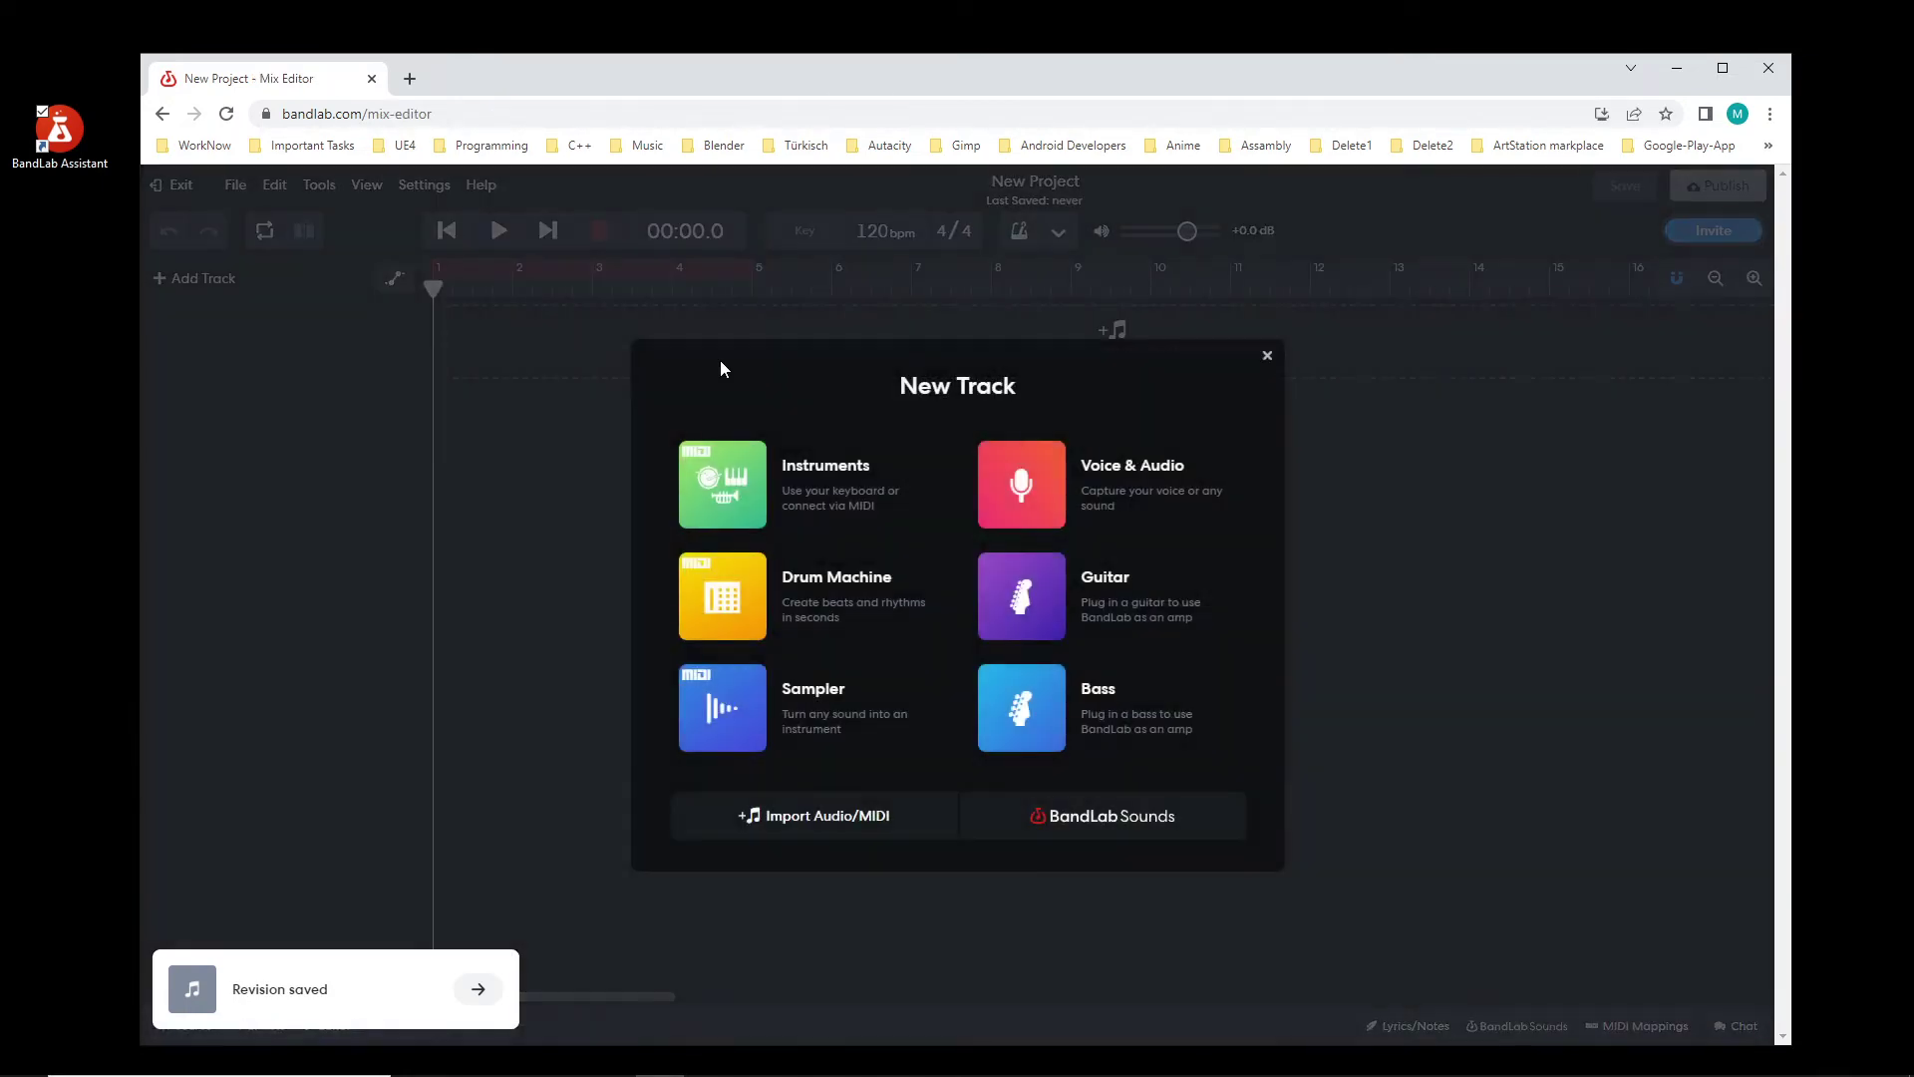
click(766, 507)
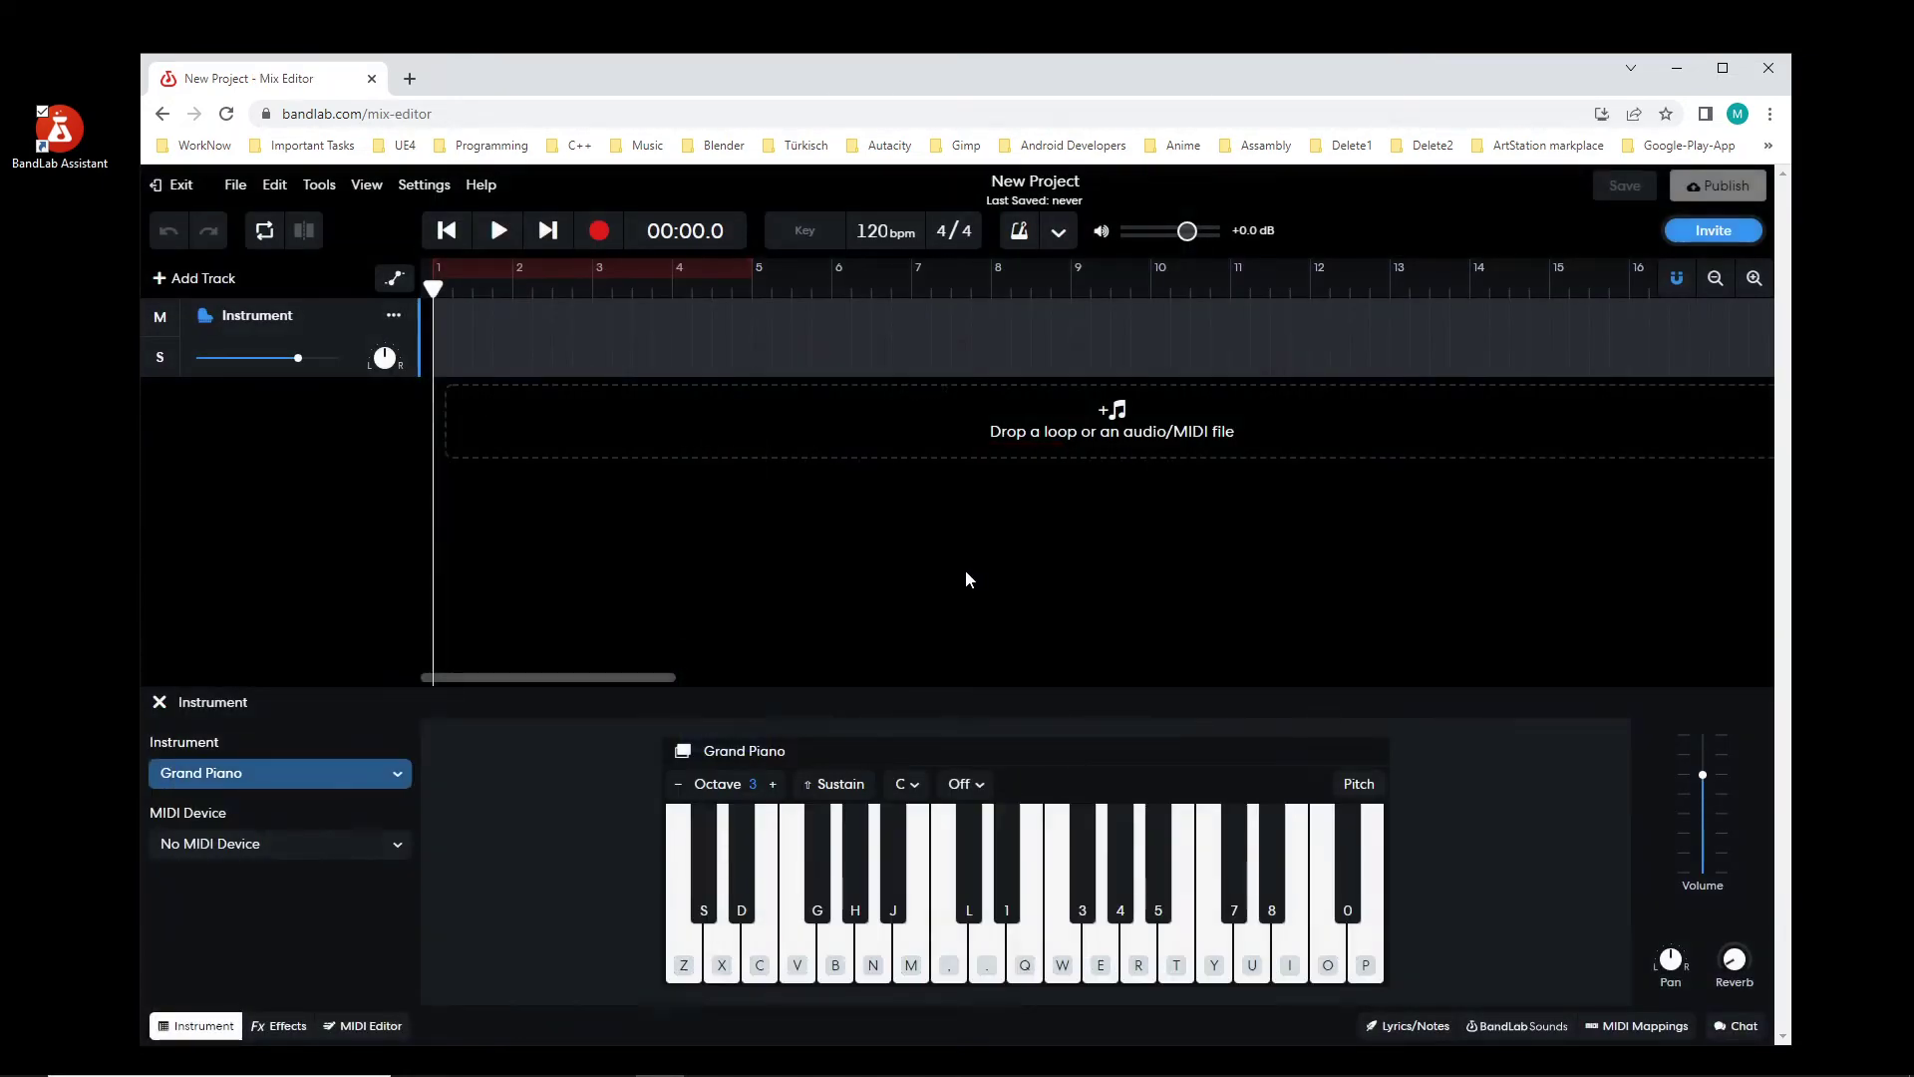
click(236, 186)
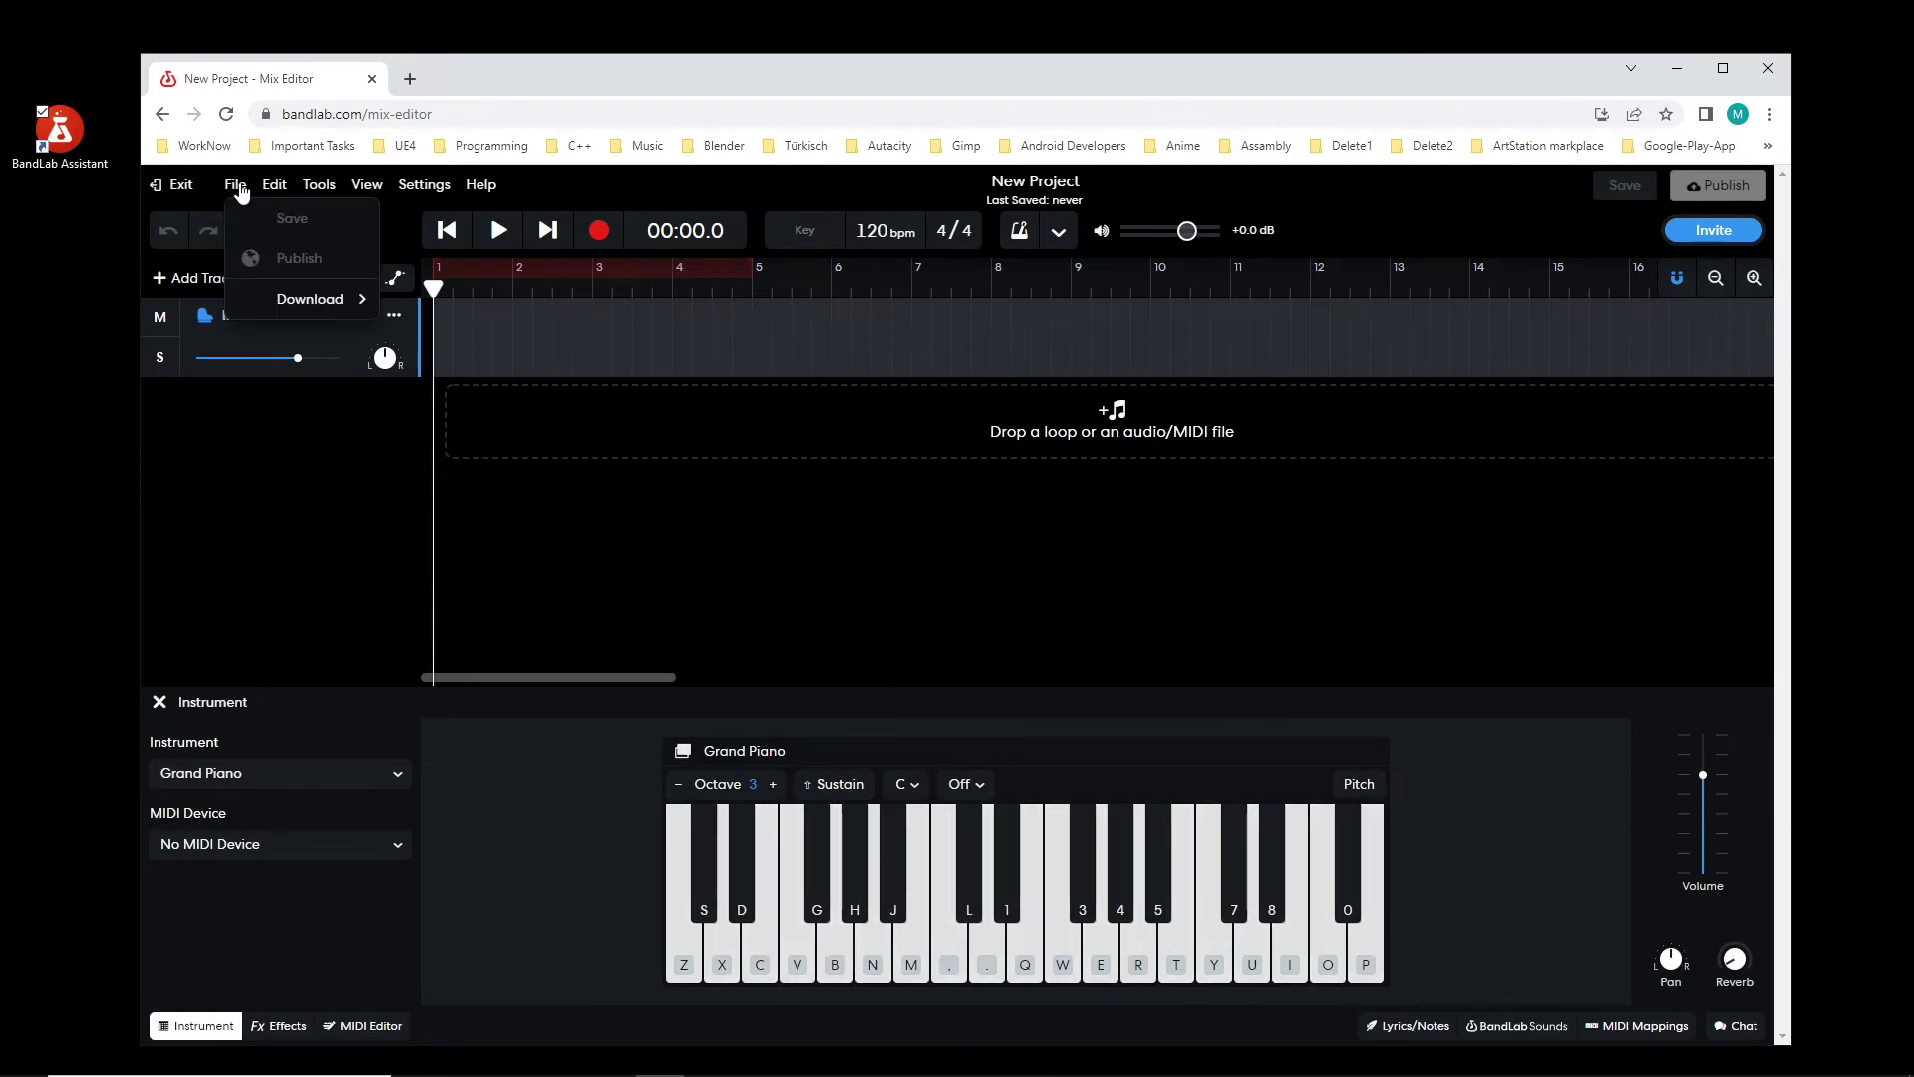
click(273, 187)
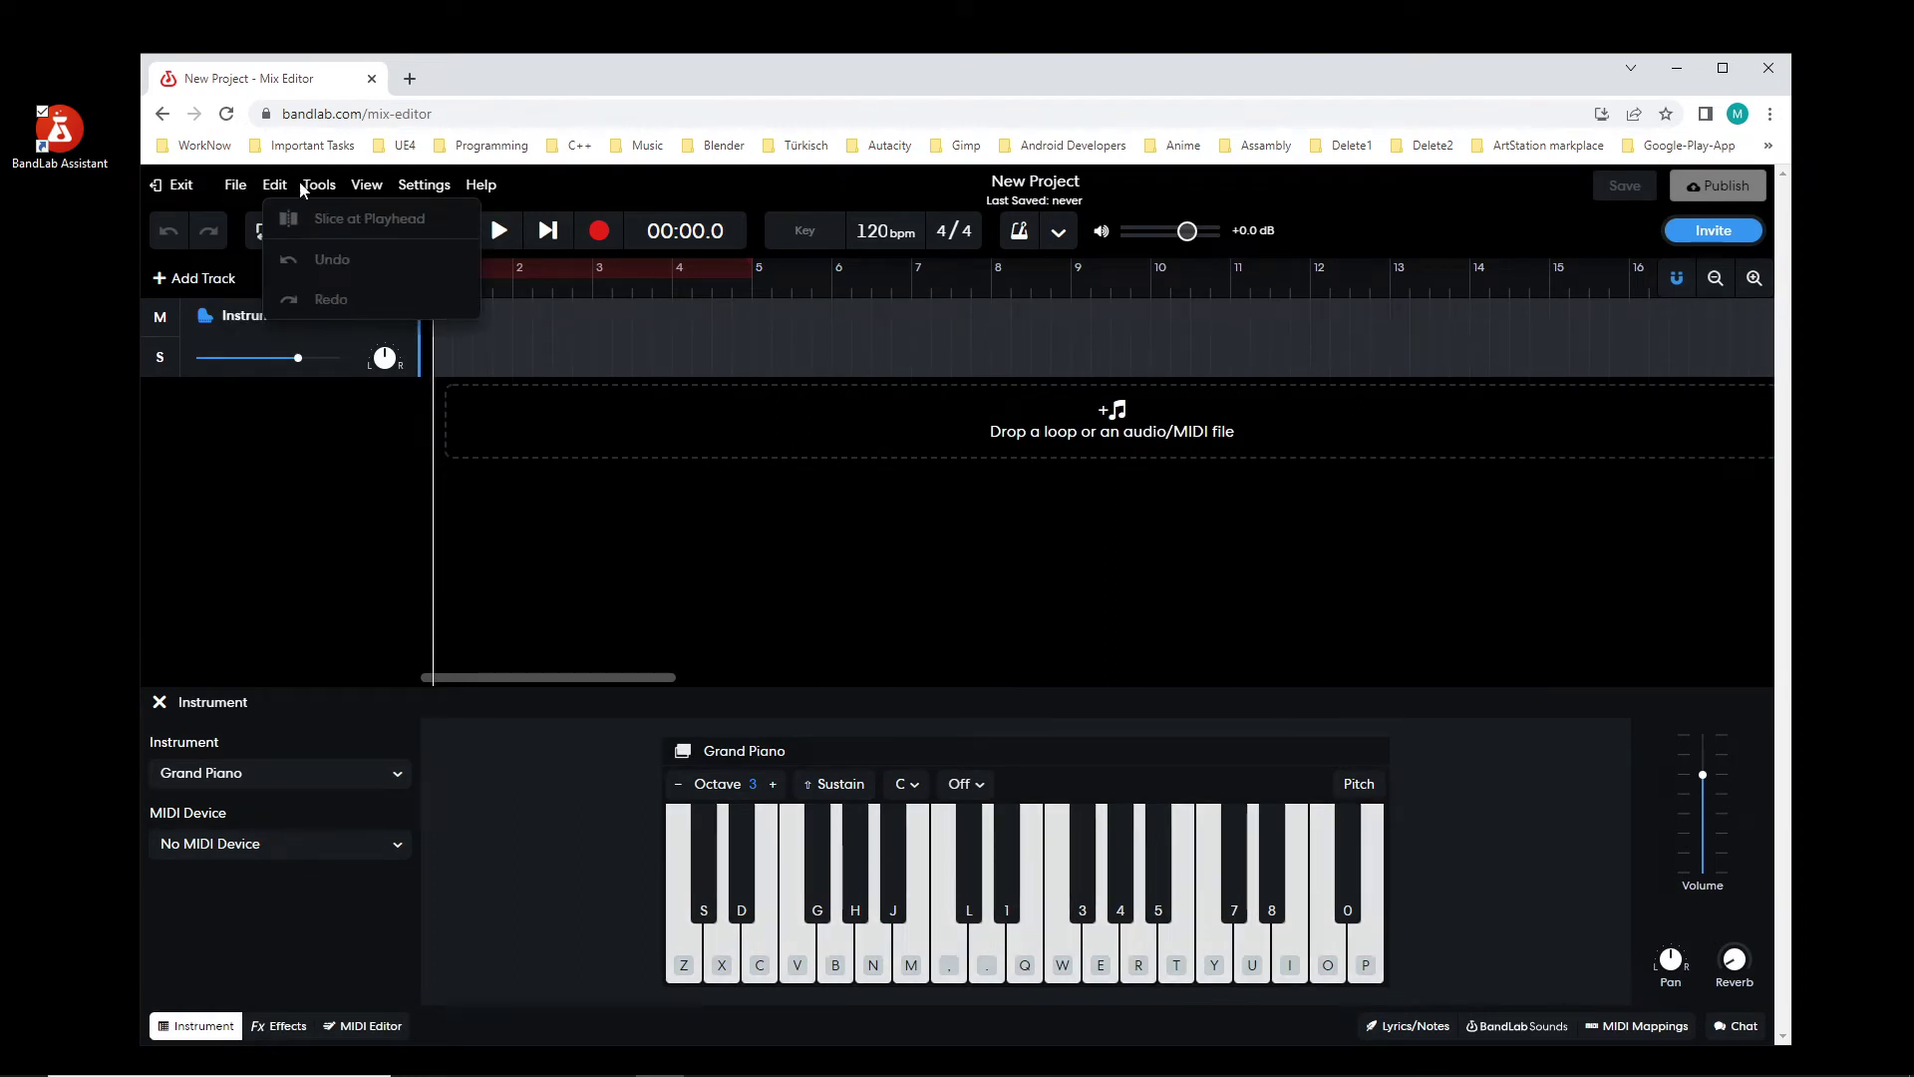
click(243, 190)
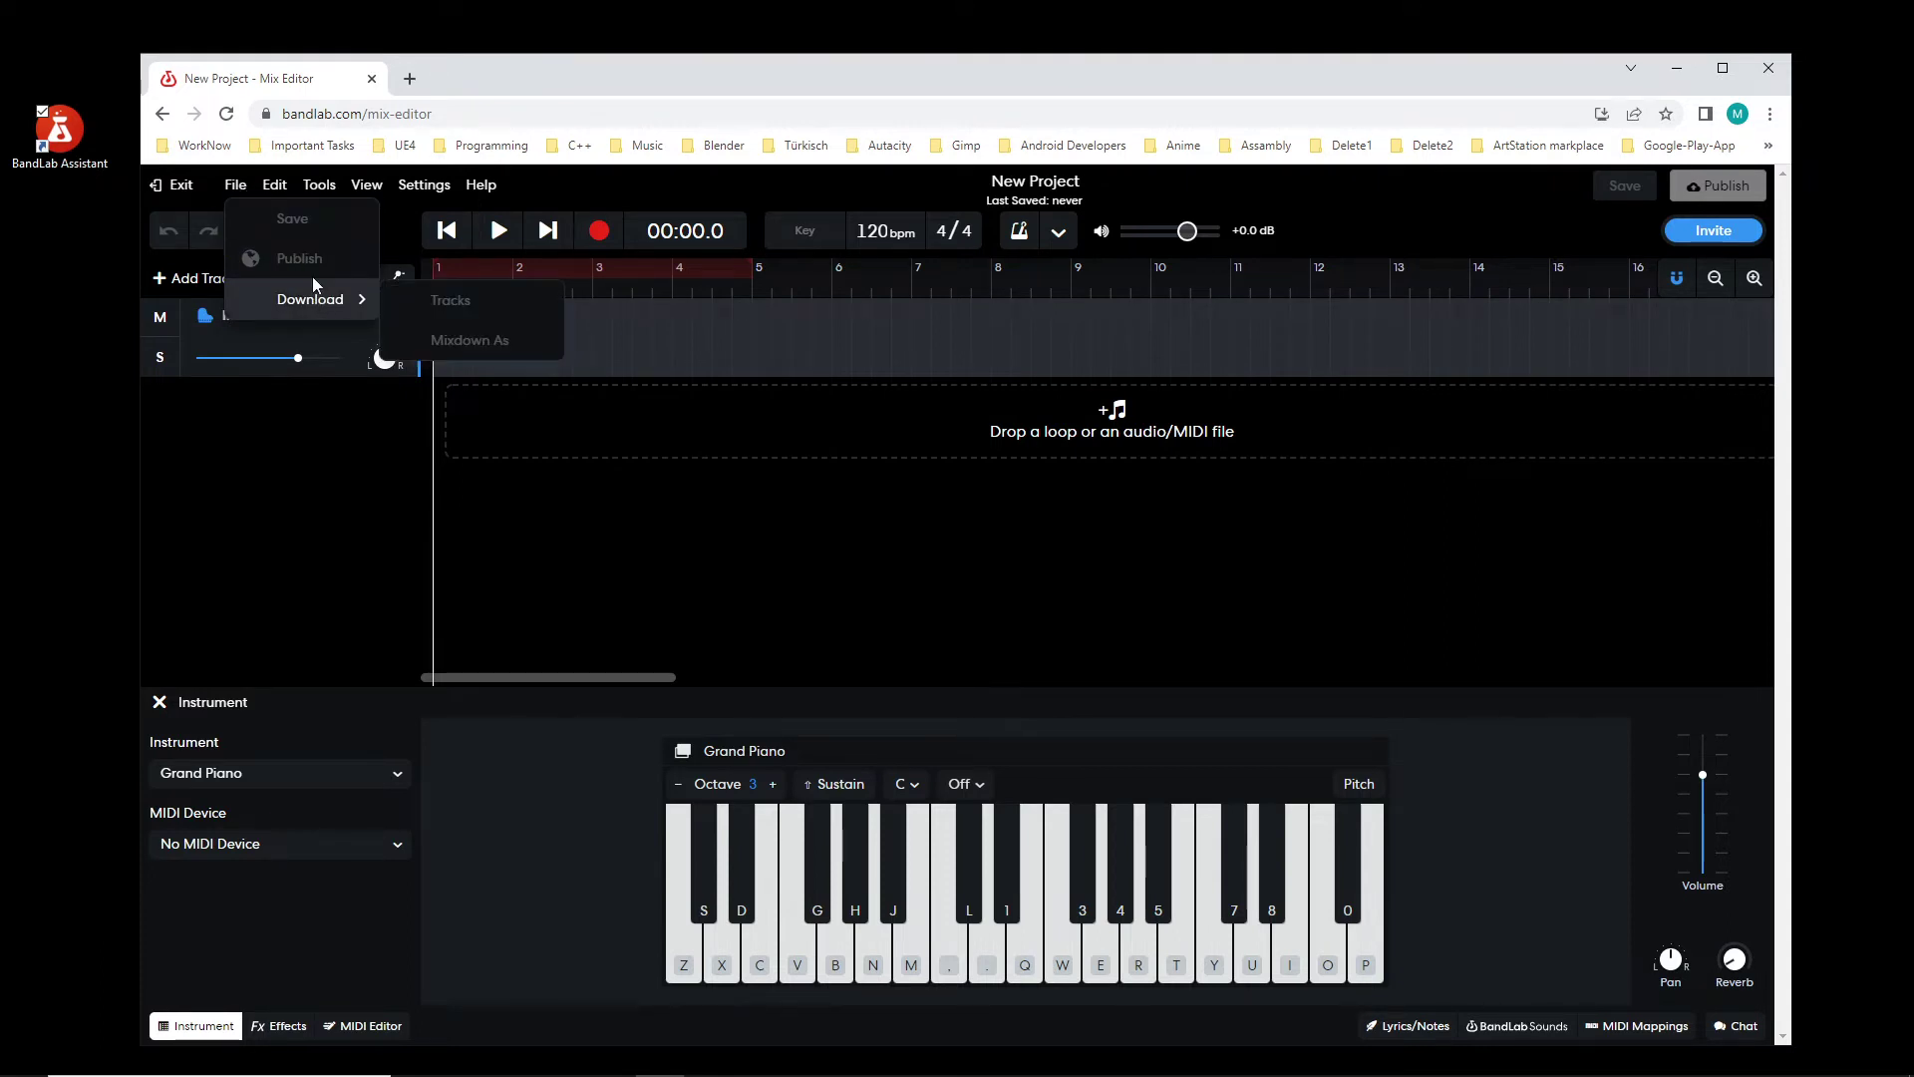
click(275, 187)
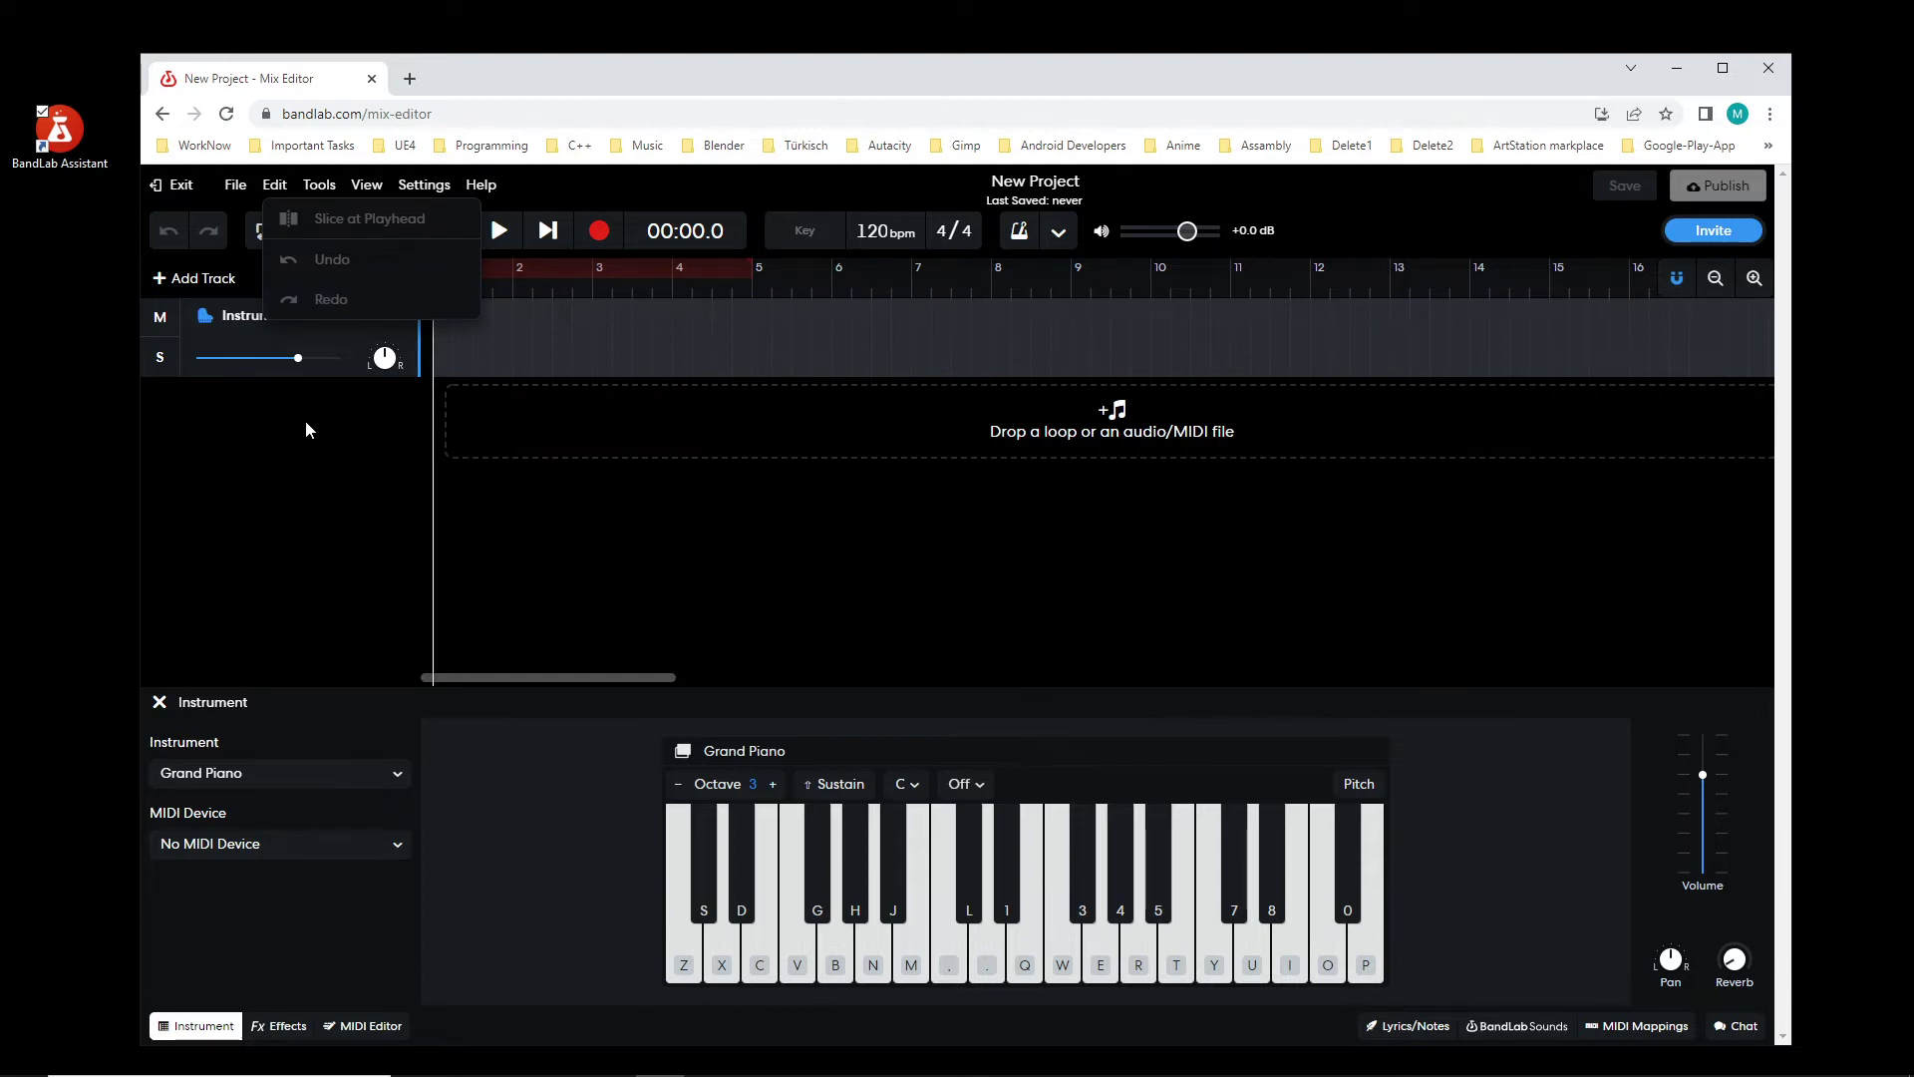
click(182, 190)
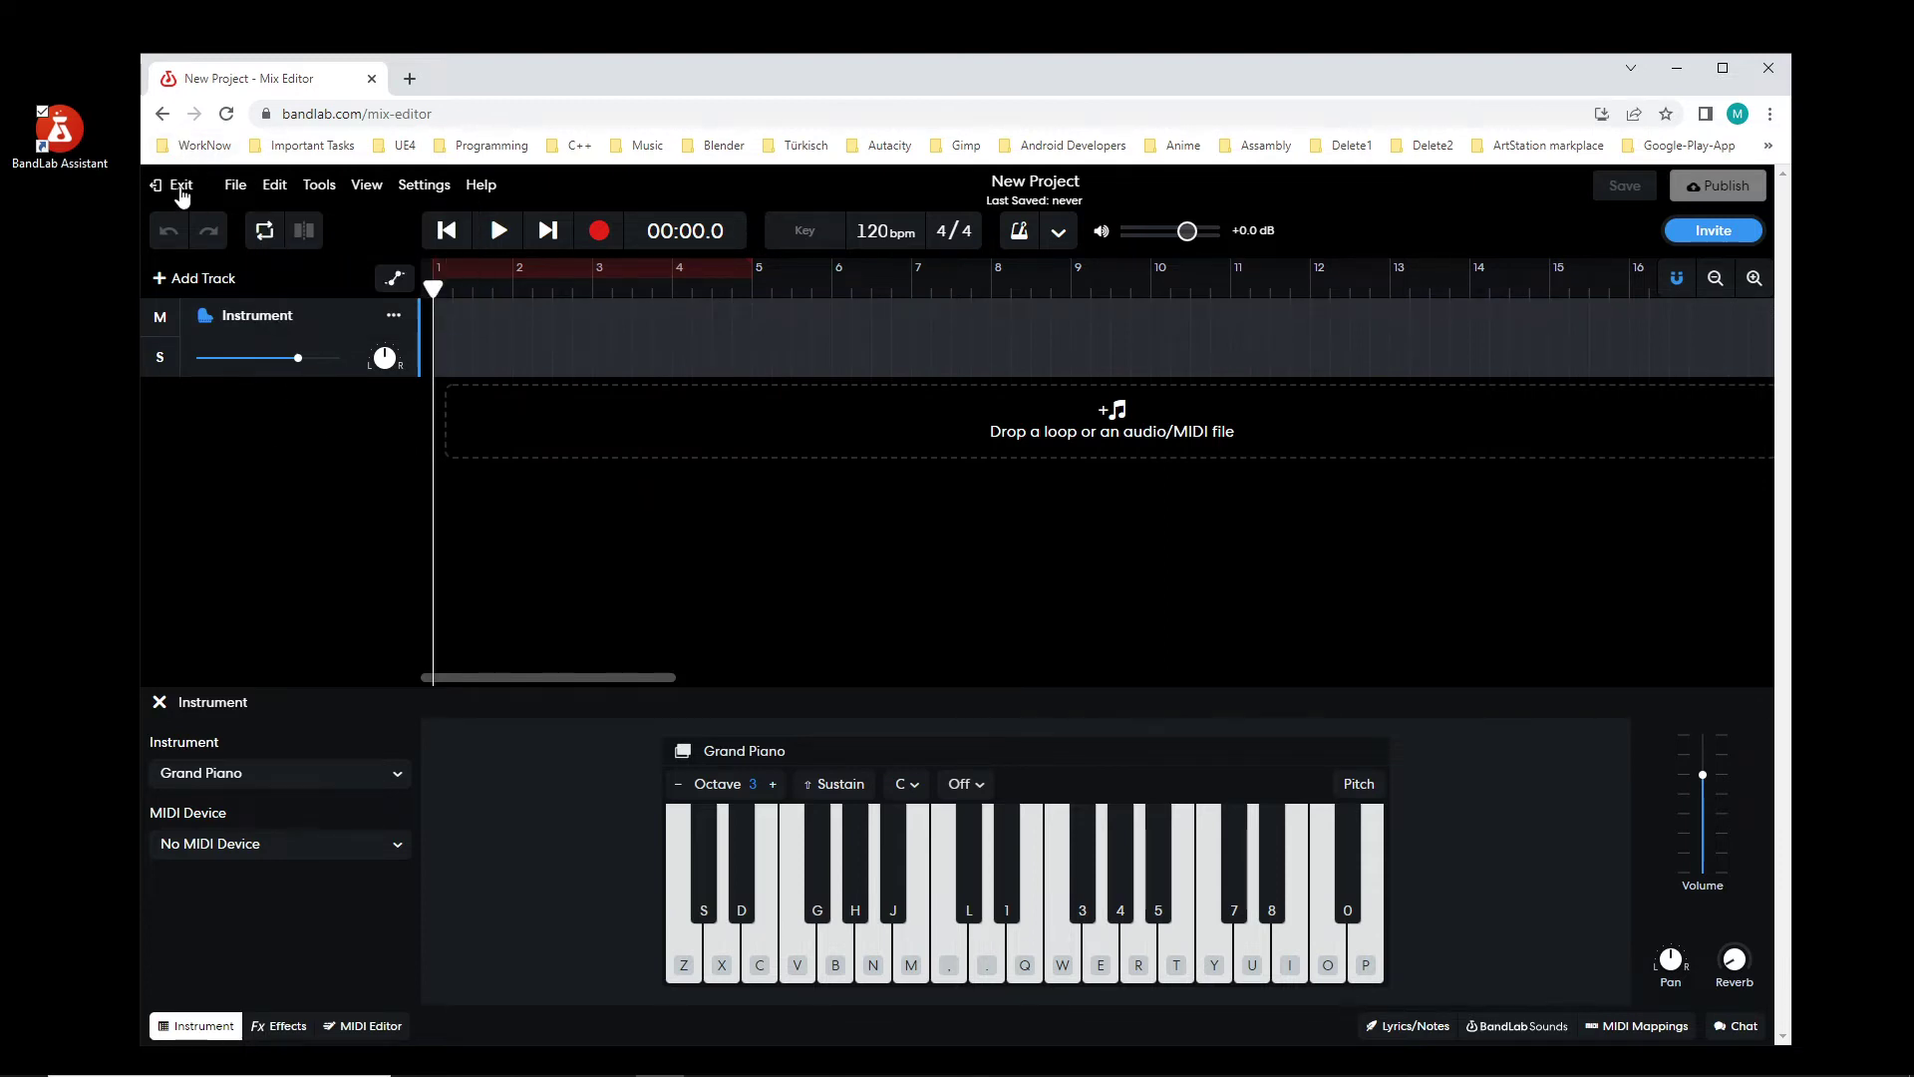
click(182, 189)
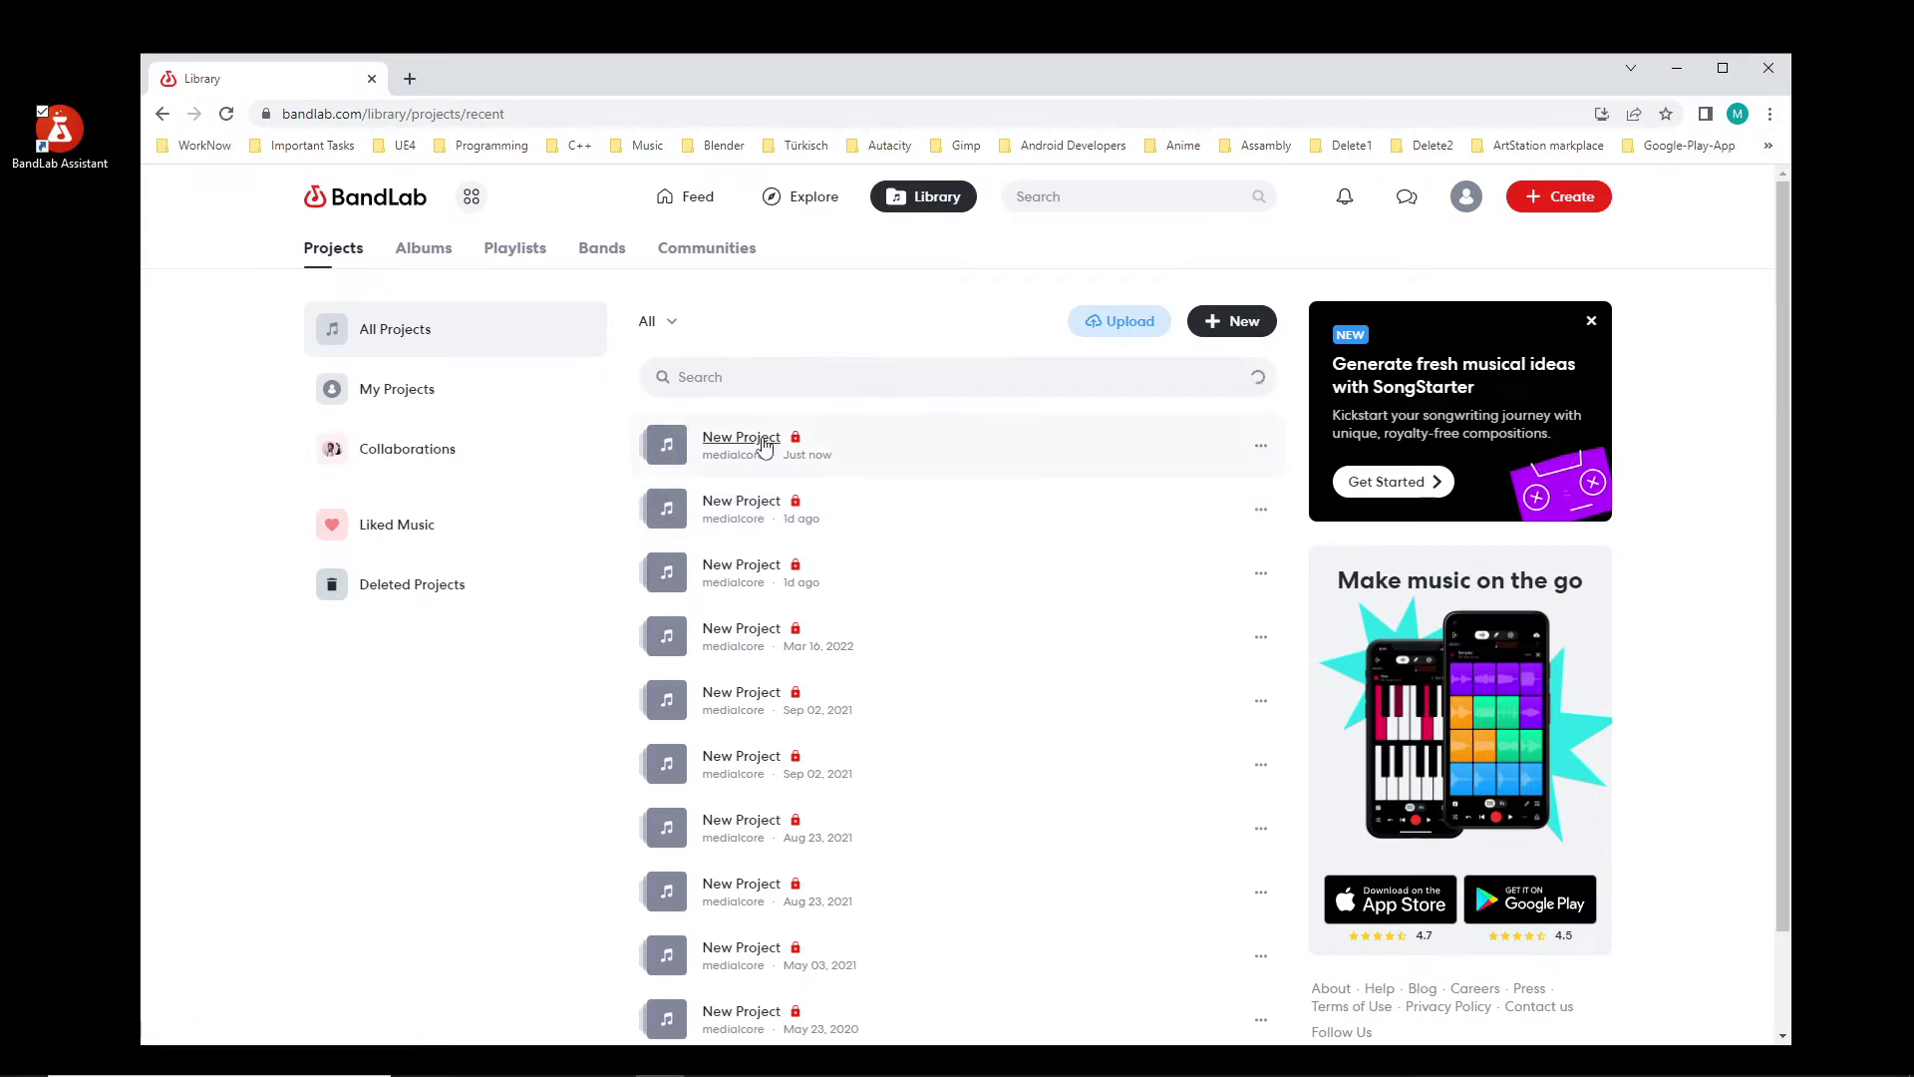
Step: Open the most recent saved project from the library, listen to it, and download it as an uncompressed 16bit, 44.1kHz WAV
click(731, 441)
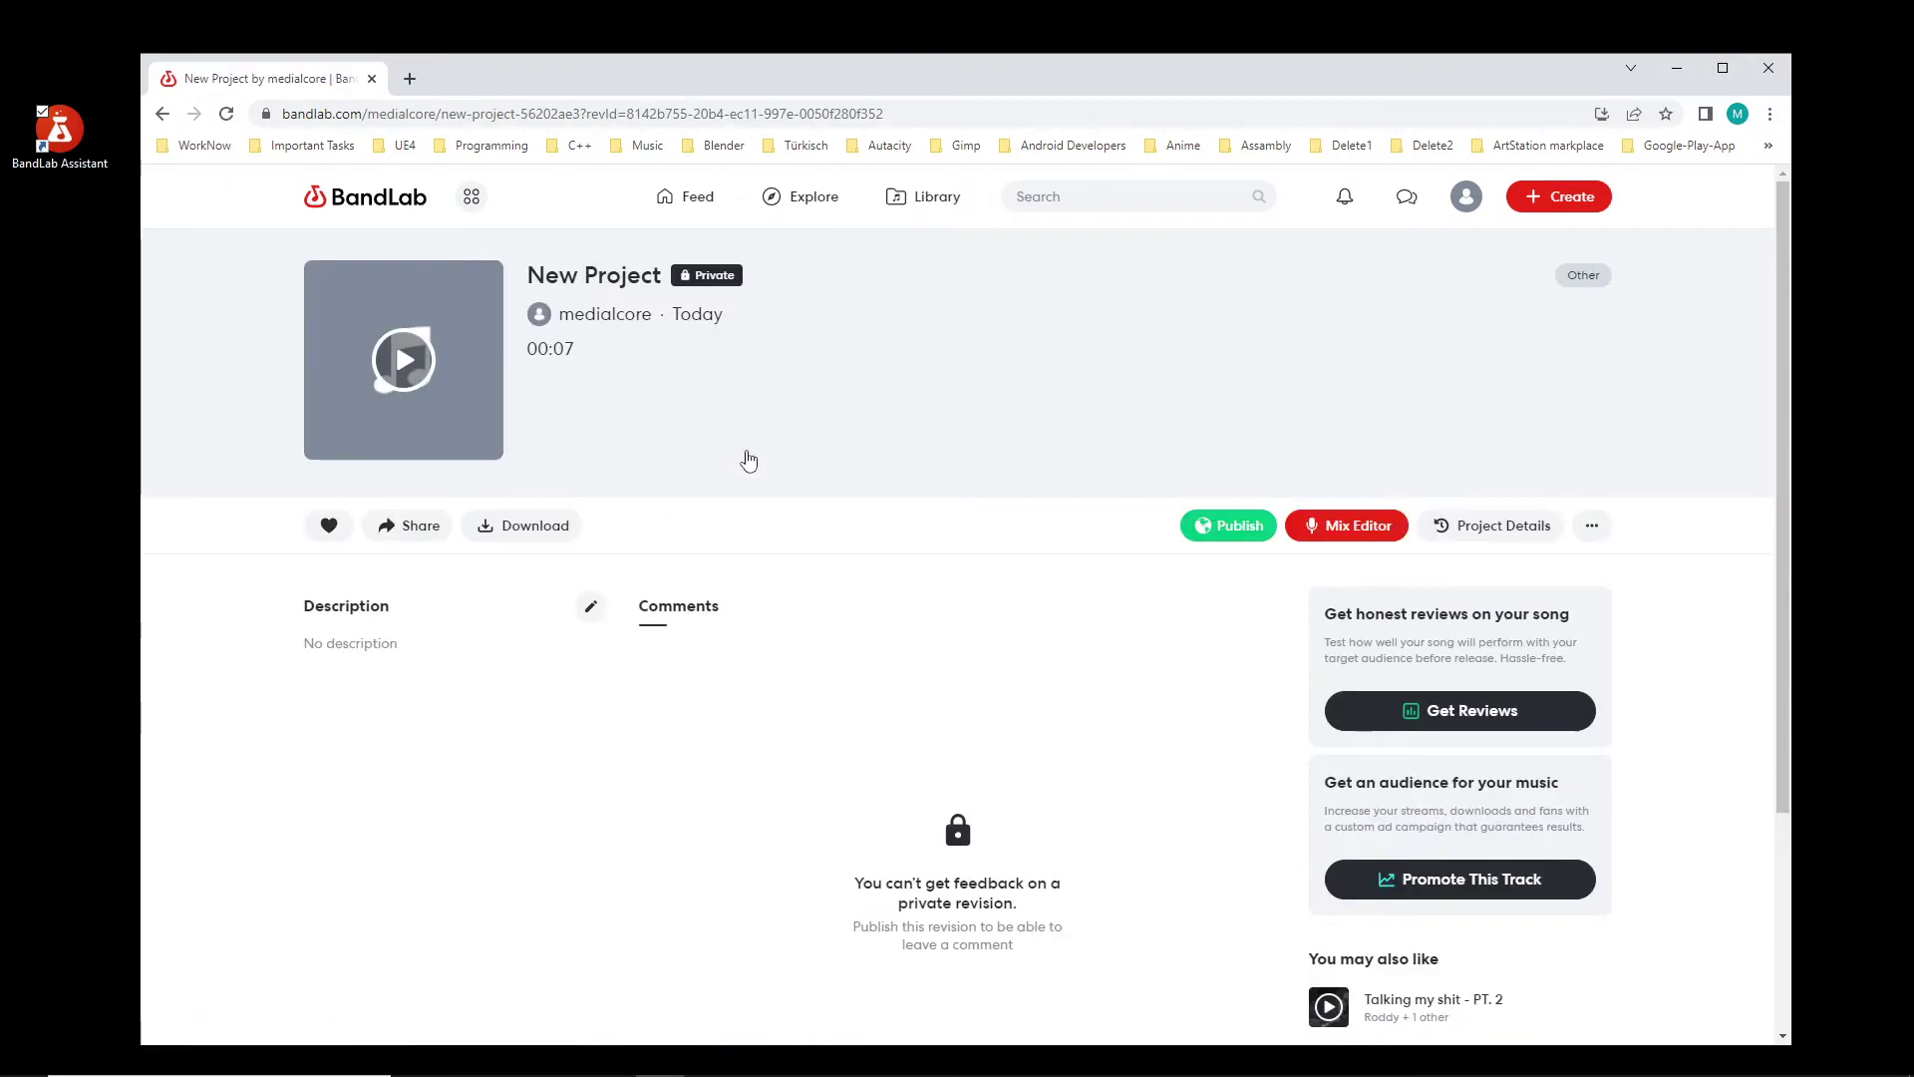
click(477, 362)
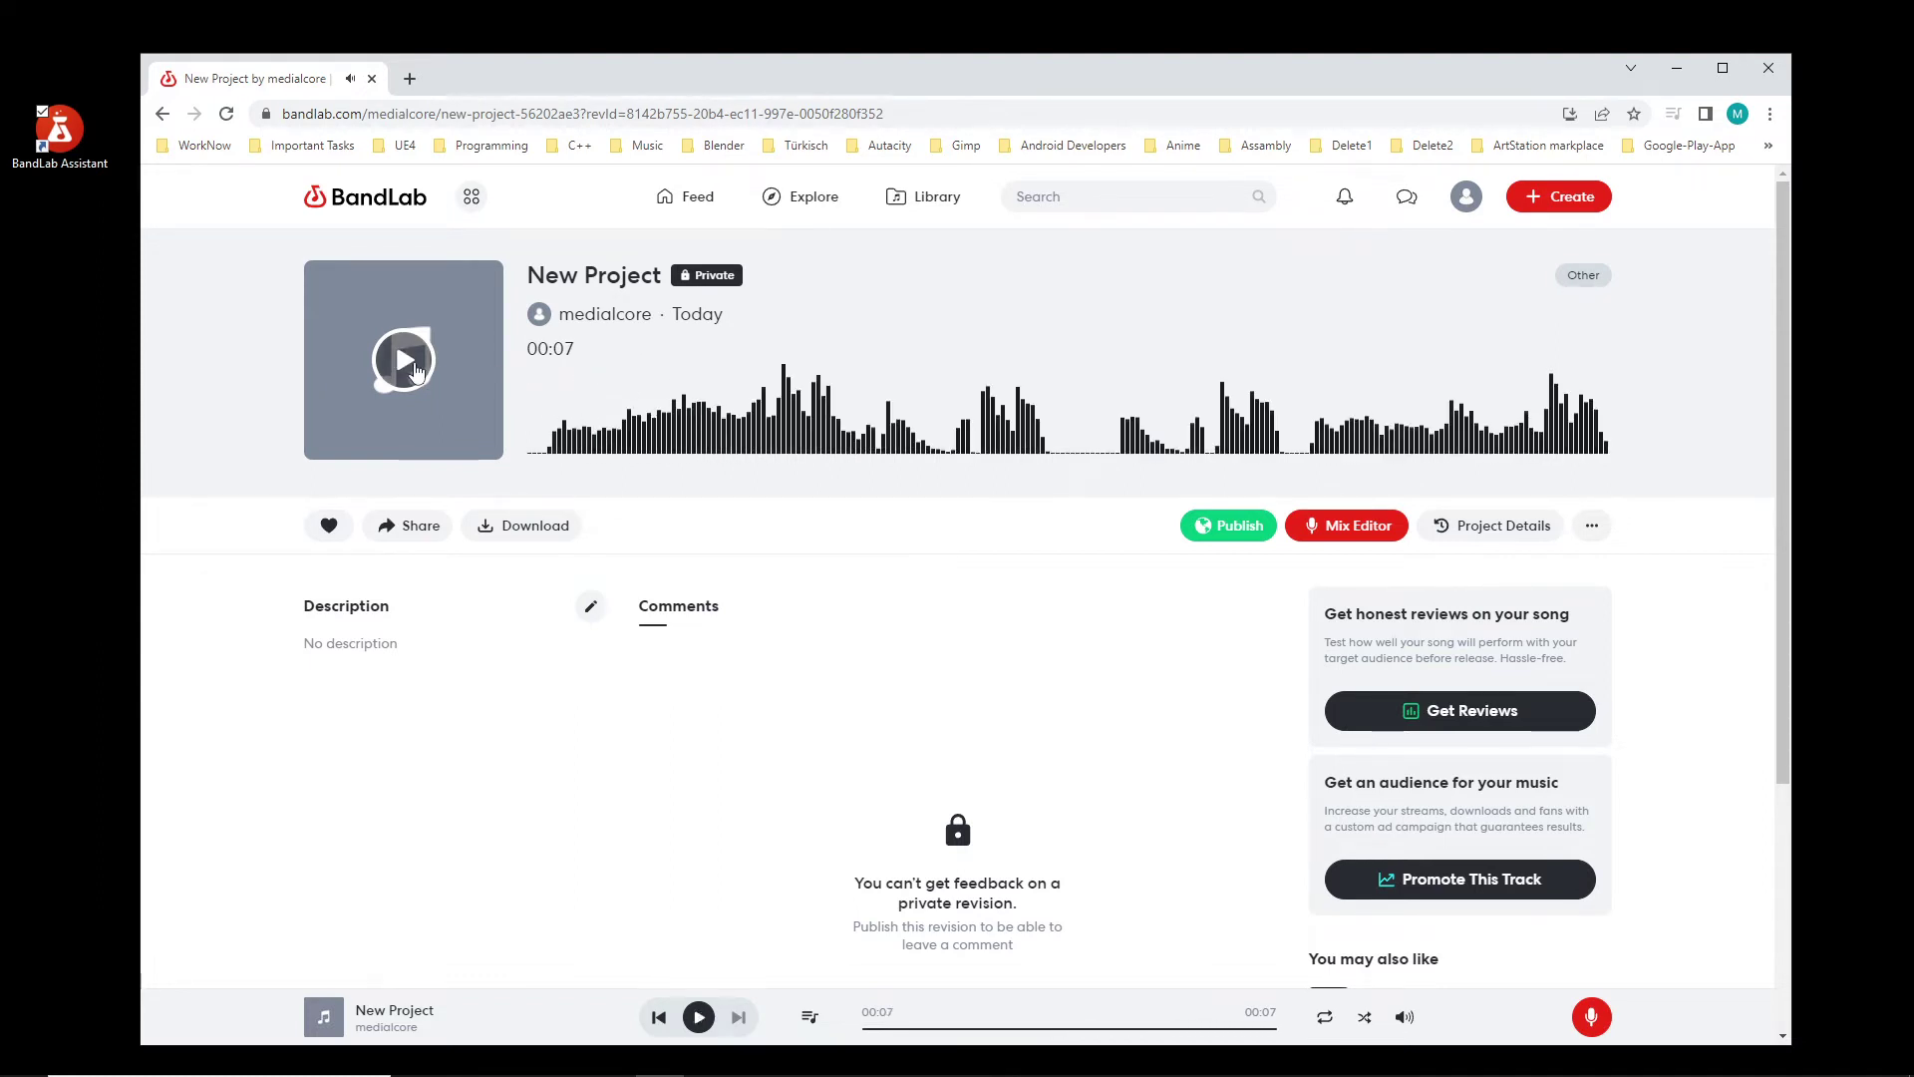
click(522, 535)
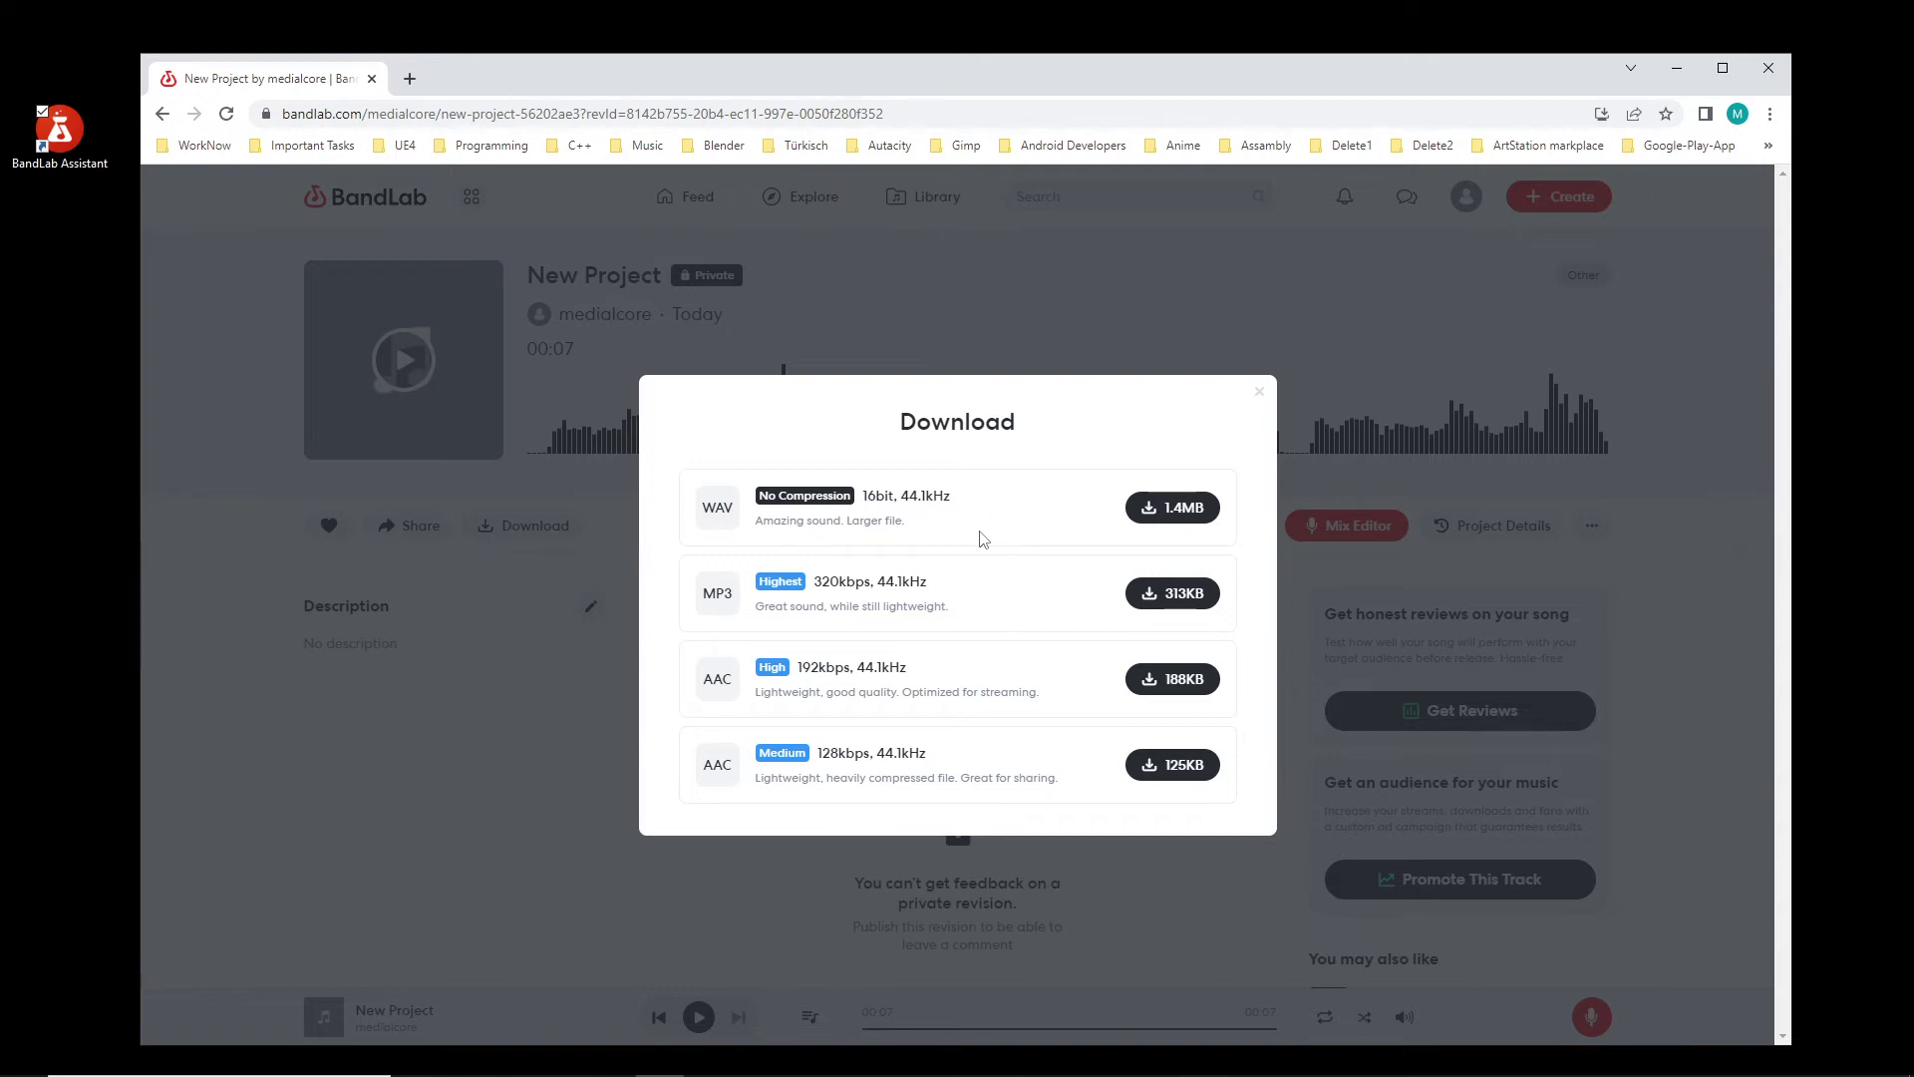
click(1184, 520)
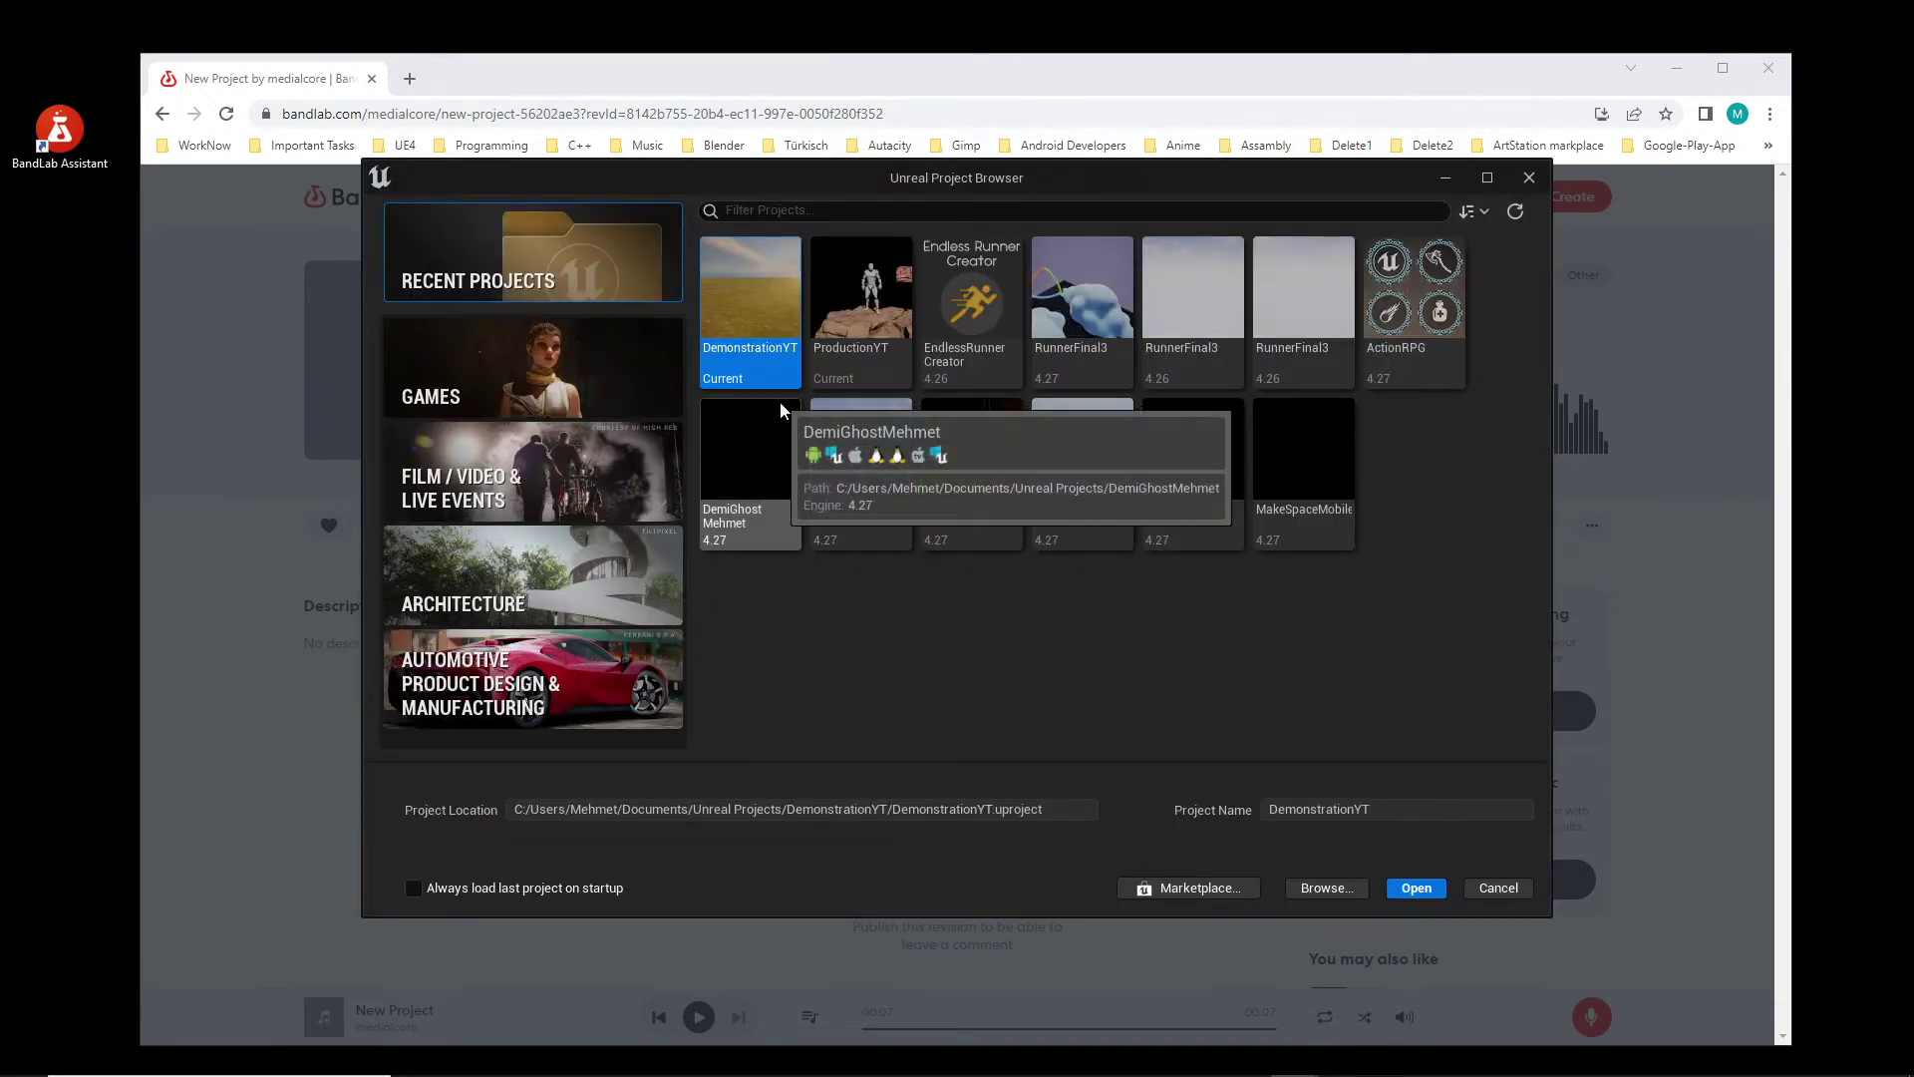
Step: Open the ProductionYT project in Unreal Engine and close the browser and BandLab Assistant windows
double_click(854, 317)
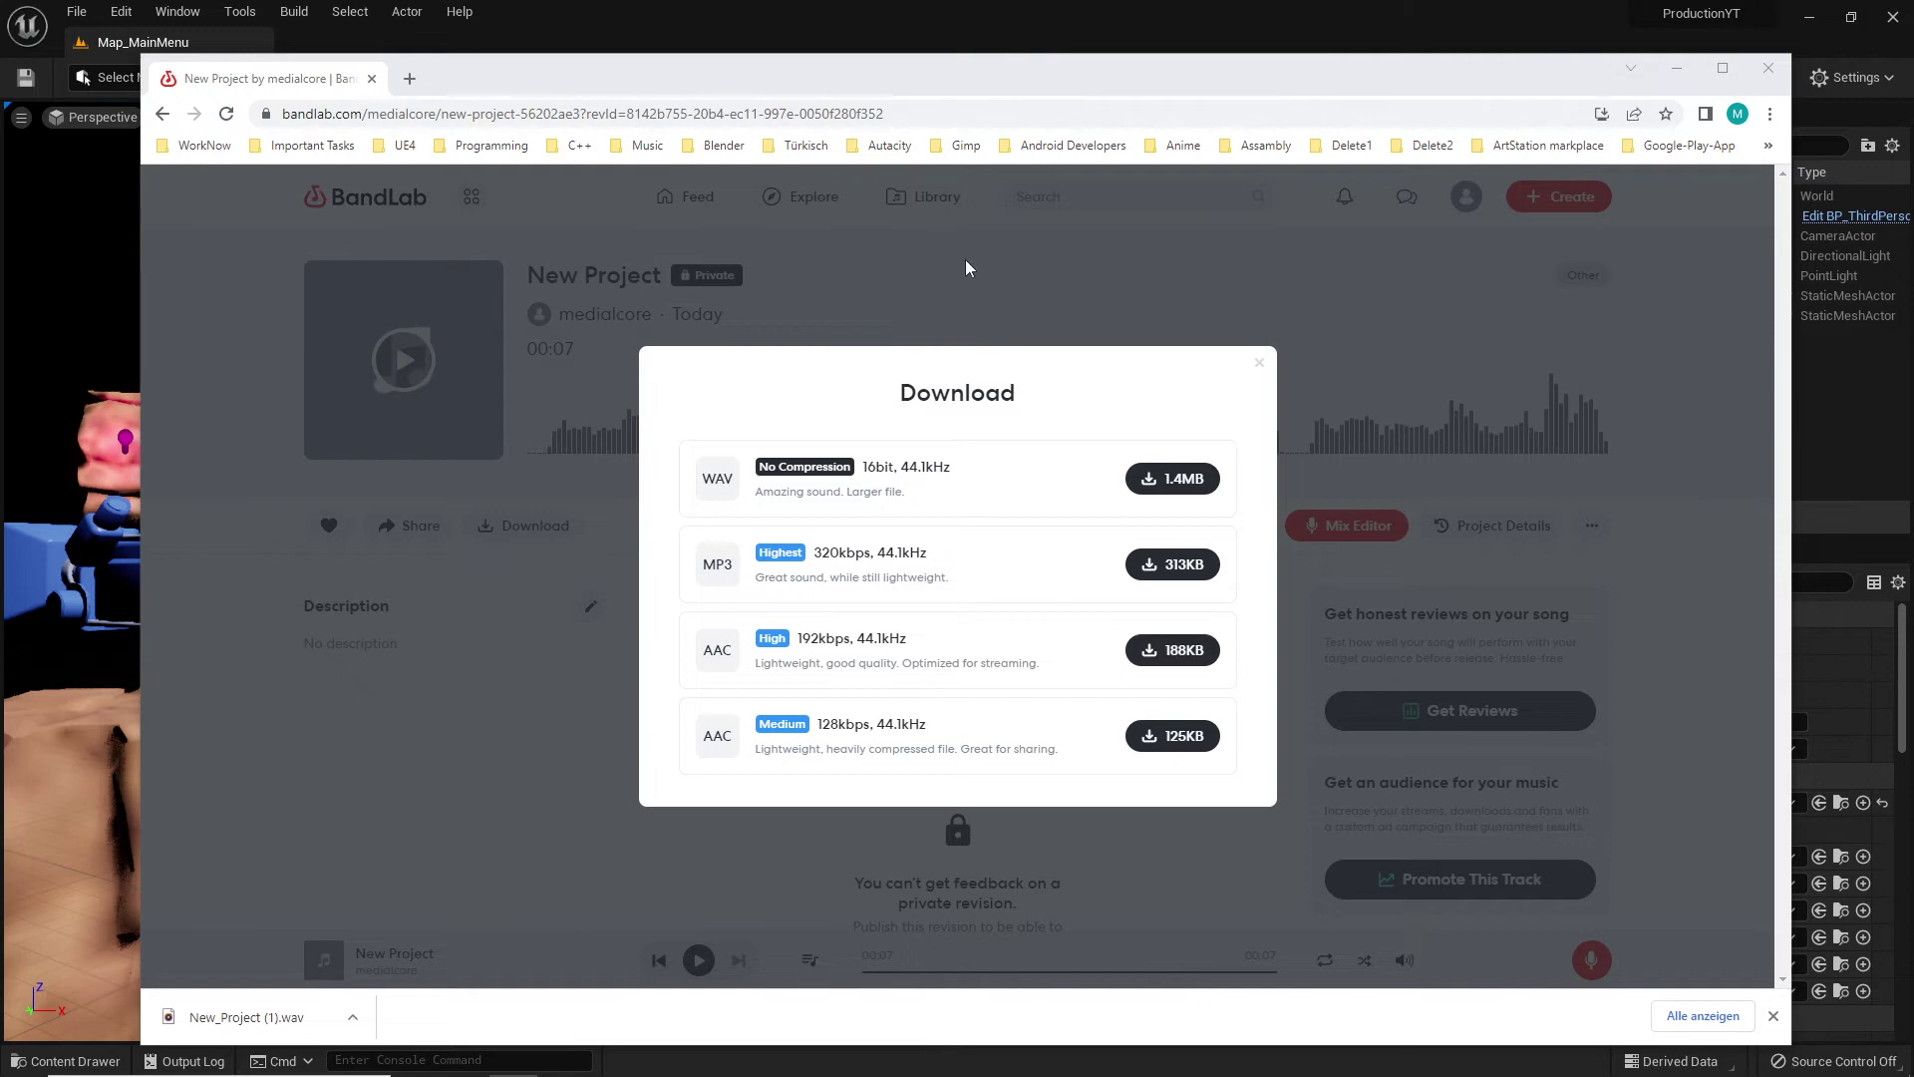
click(375, 85)
click(375, 86)
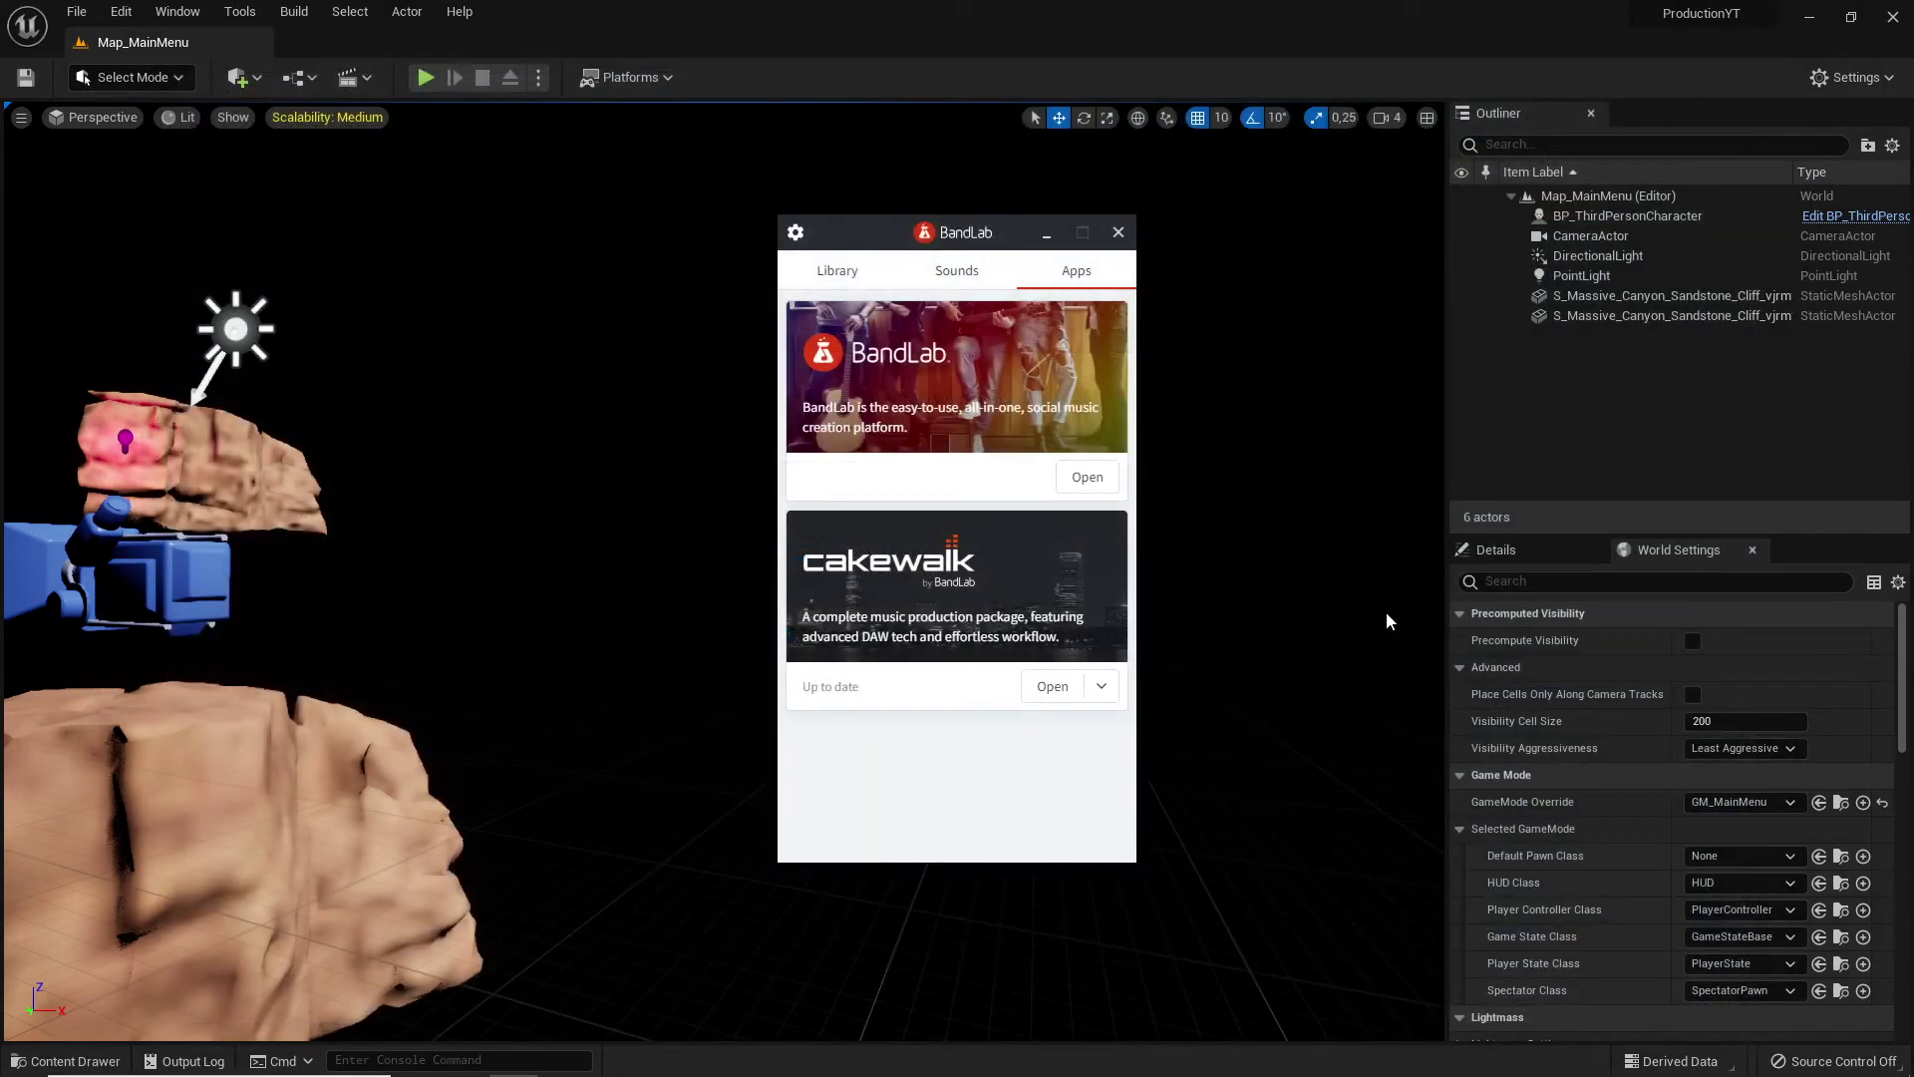
click(1118, 233)
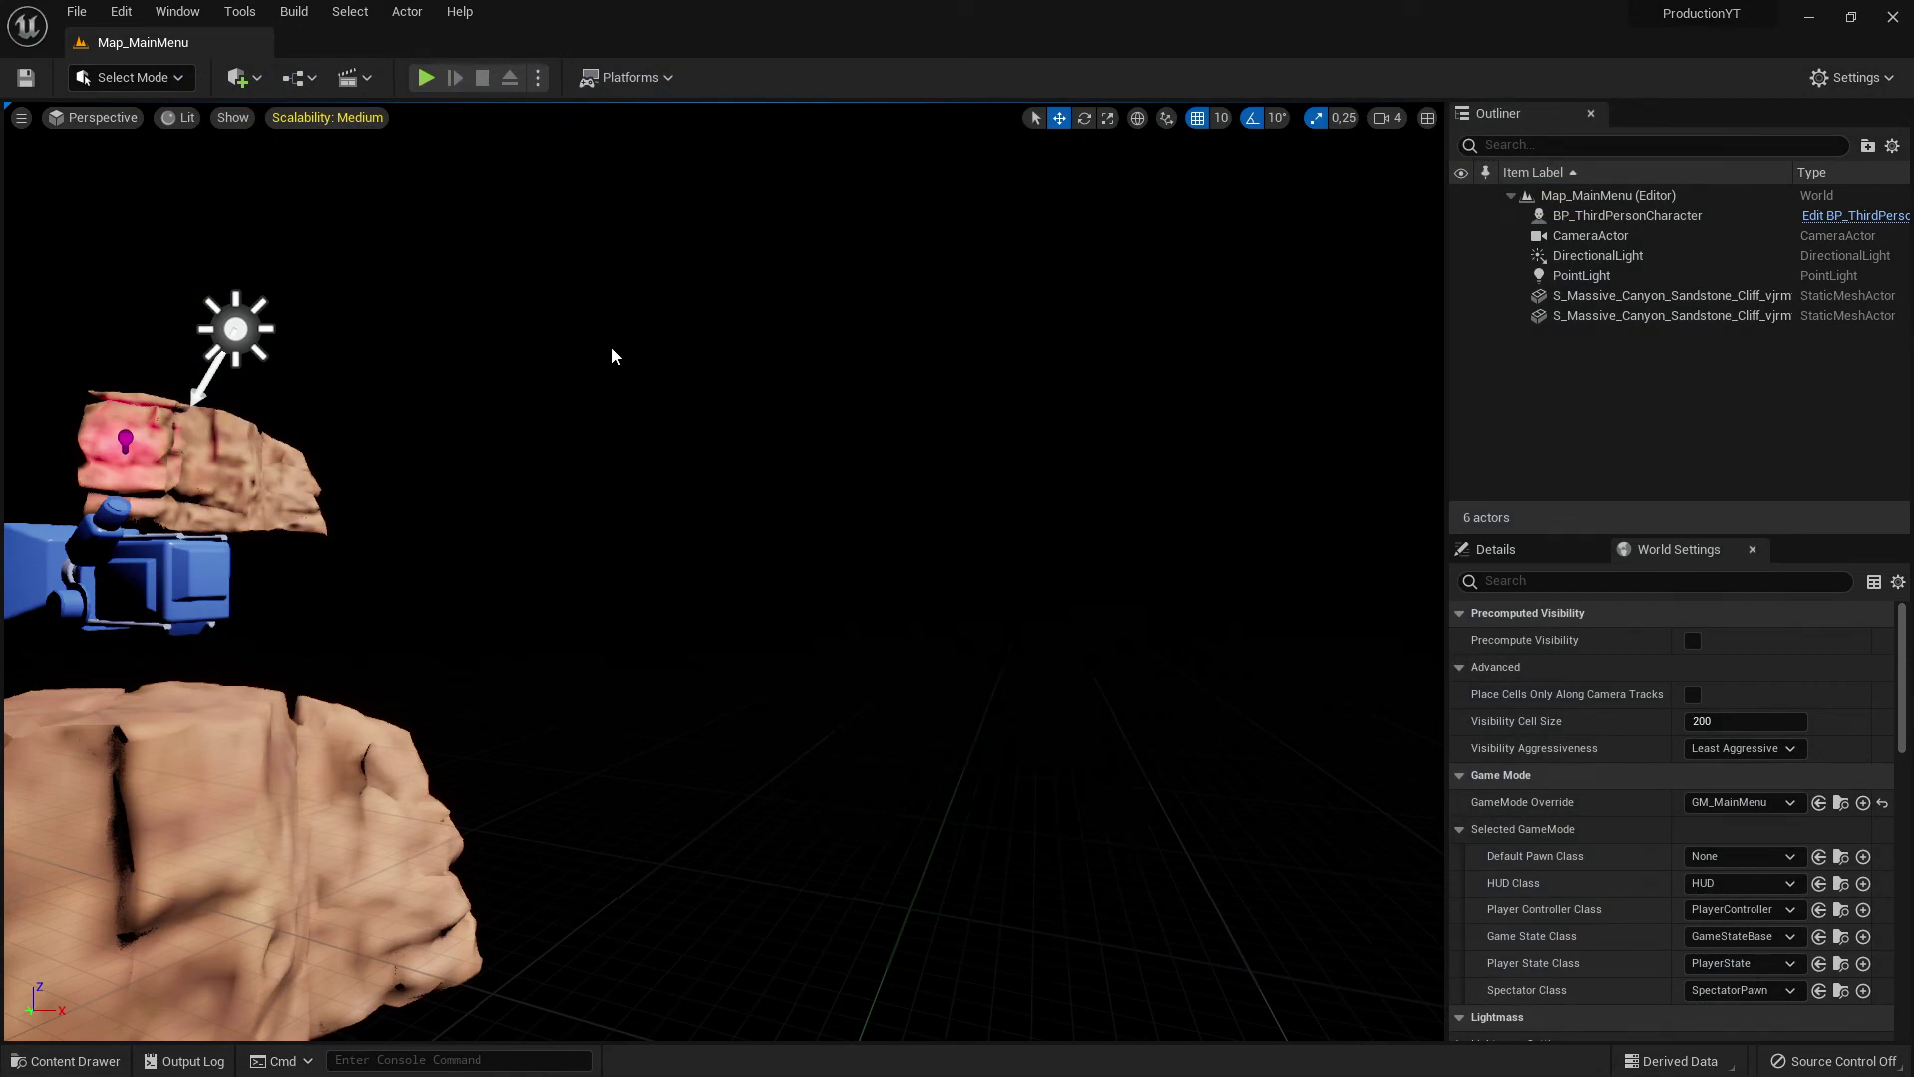
Step: Play the game in the editor, start it from its main menu, and run the character through the first level into Map_Level2
scroll(612, 356, down, 5)
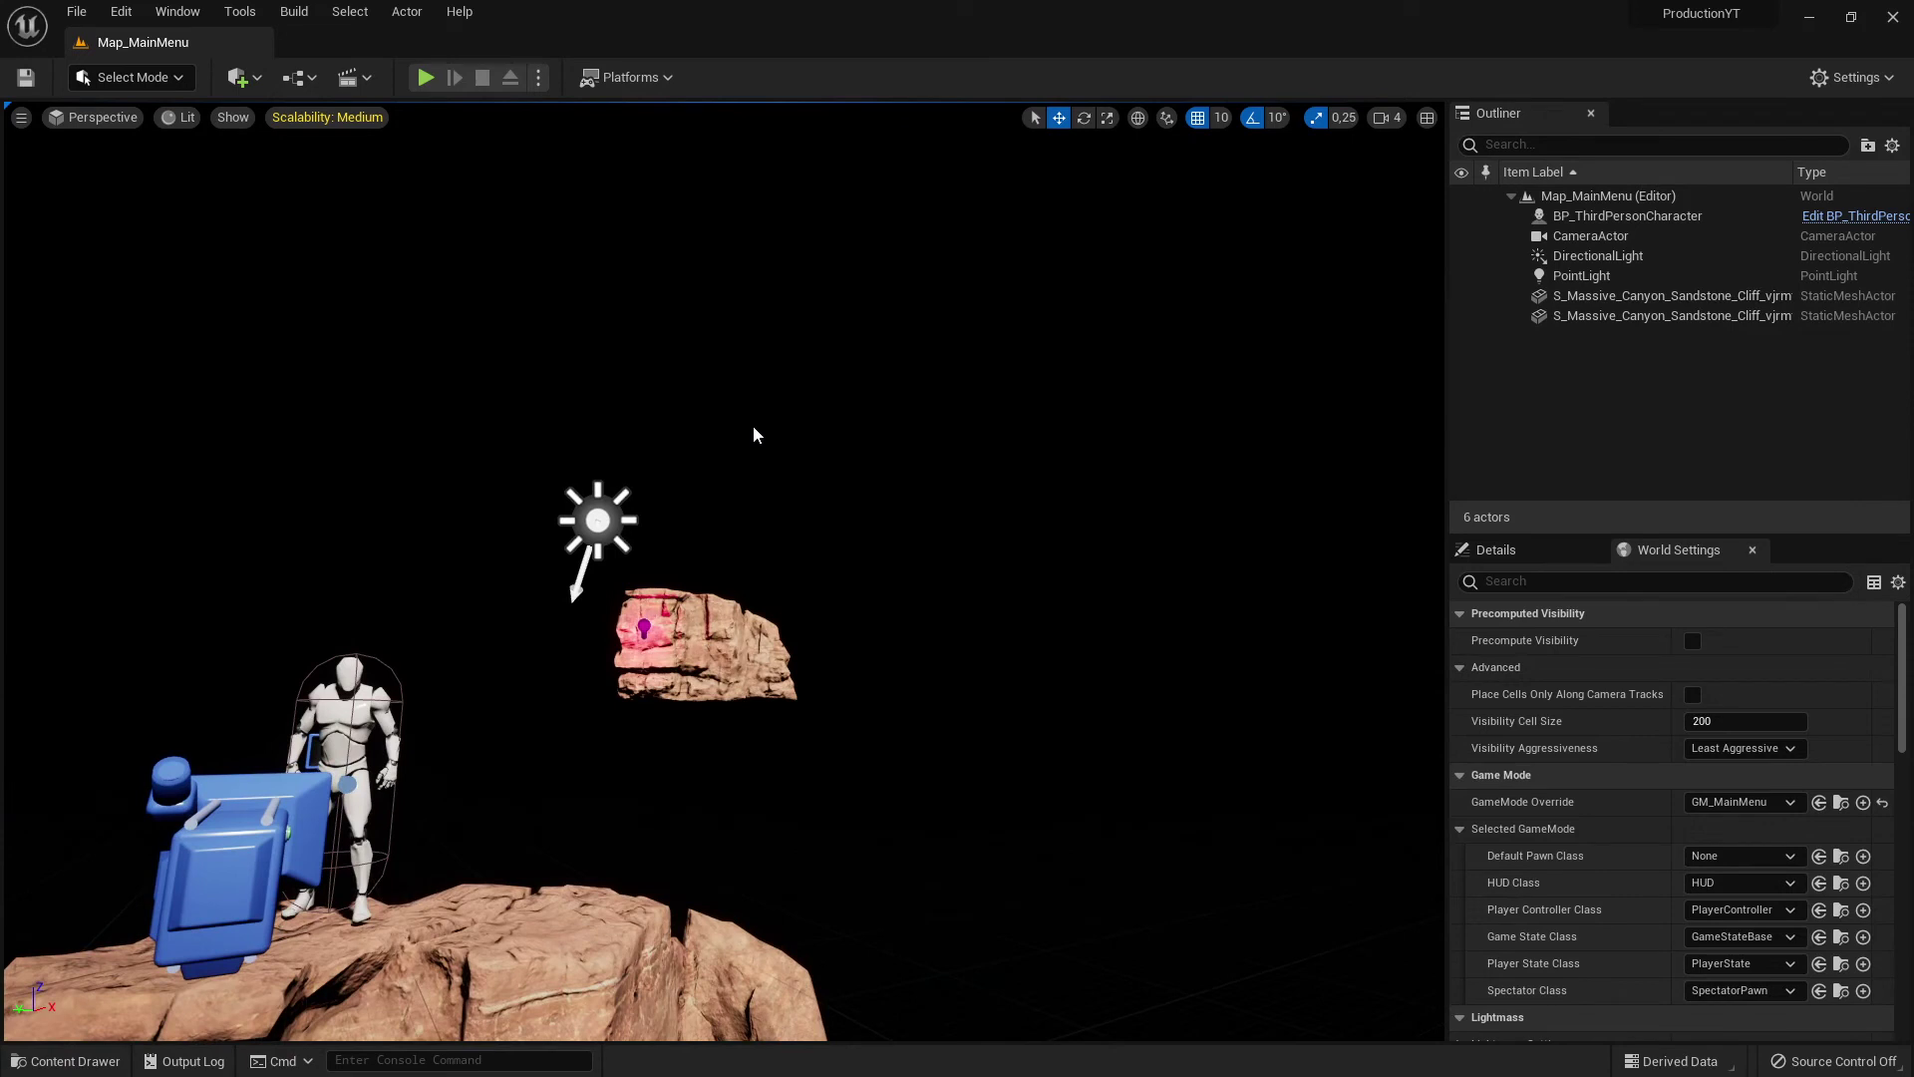
click(426, 77)
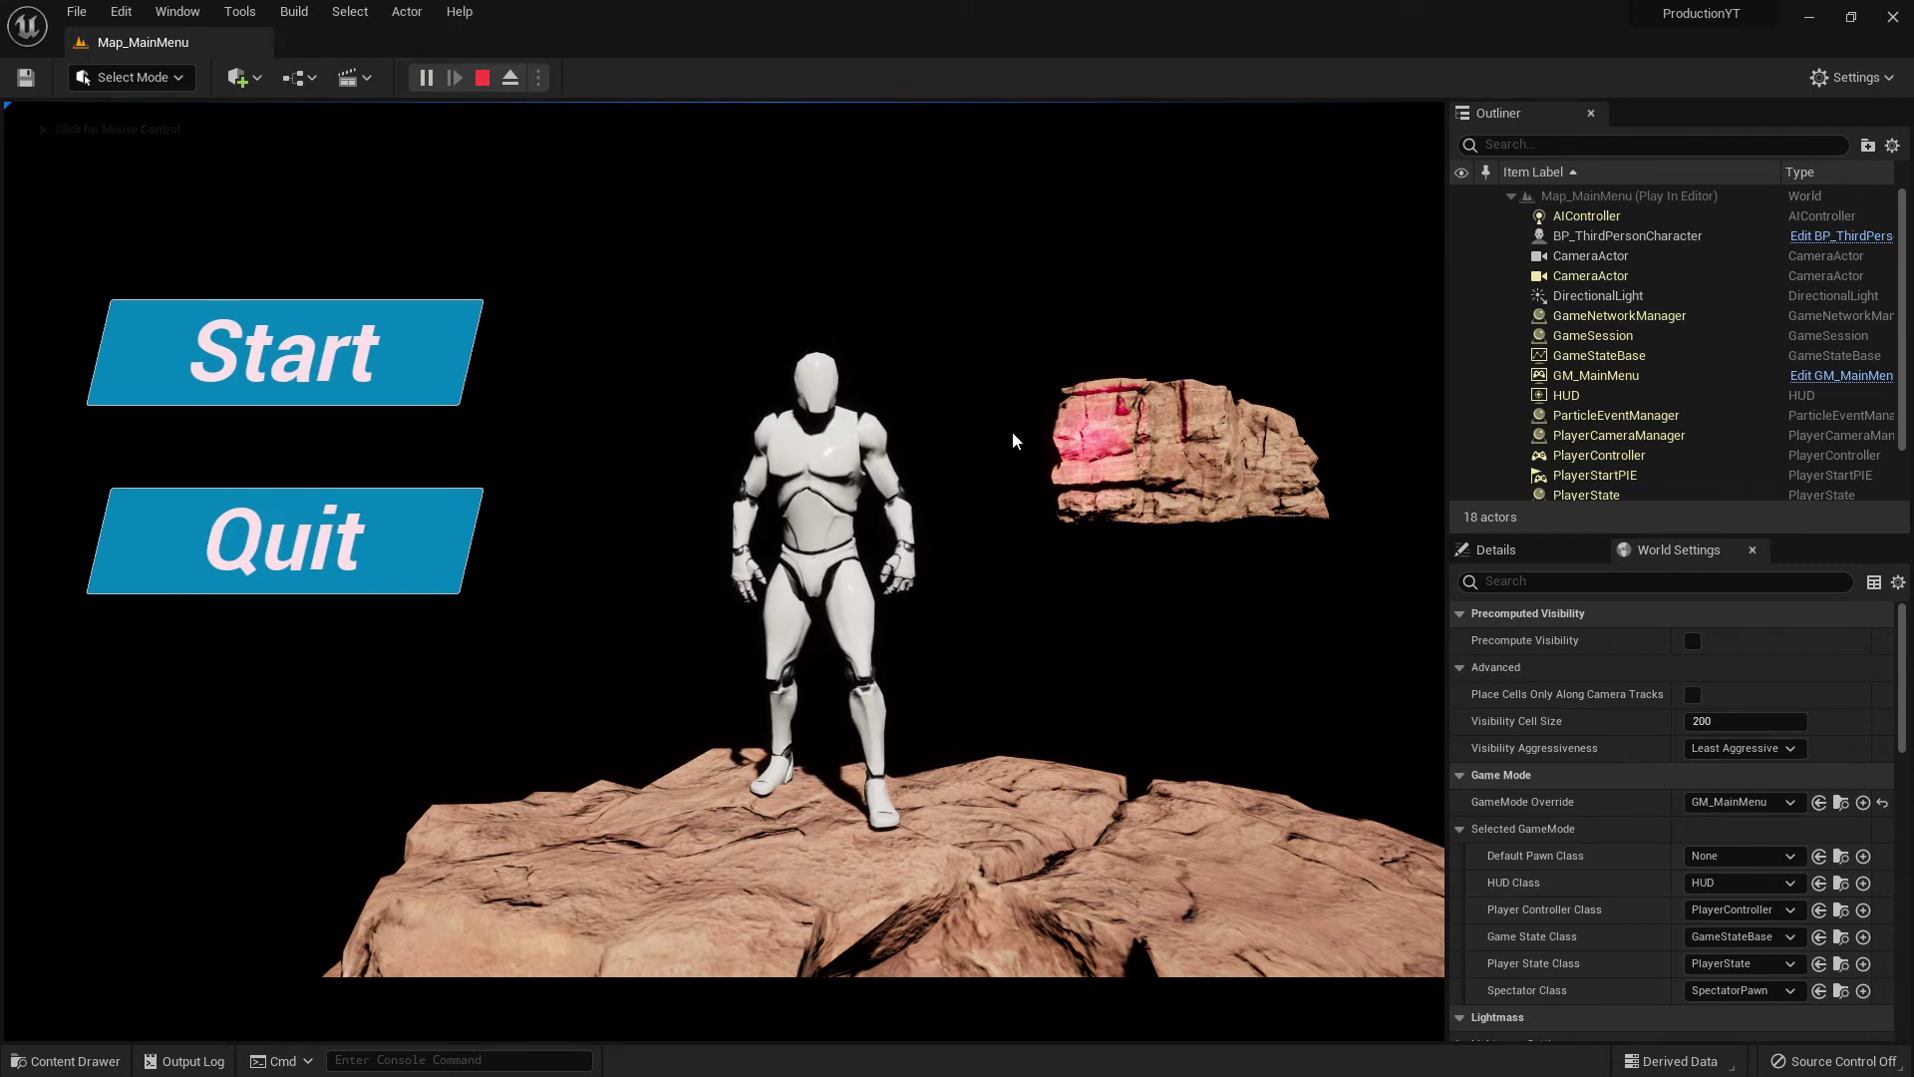
click(284, 351)
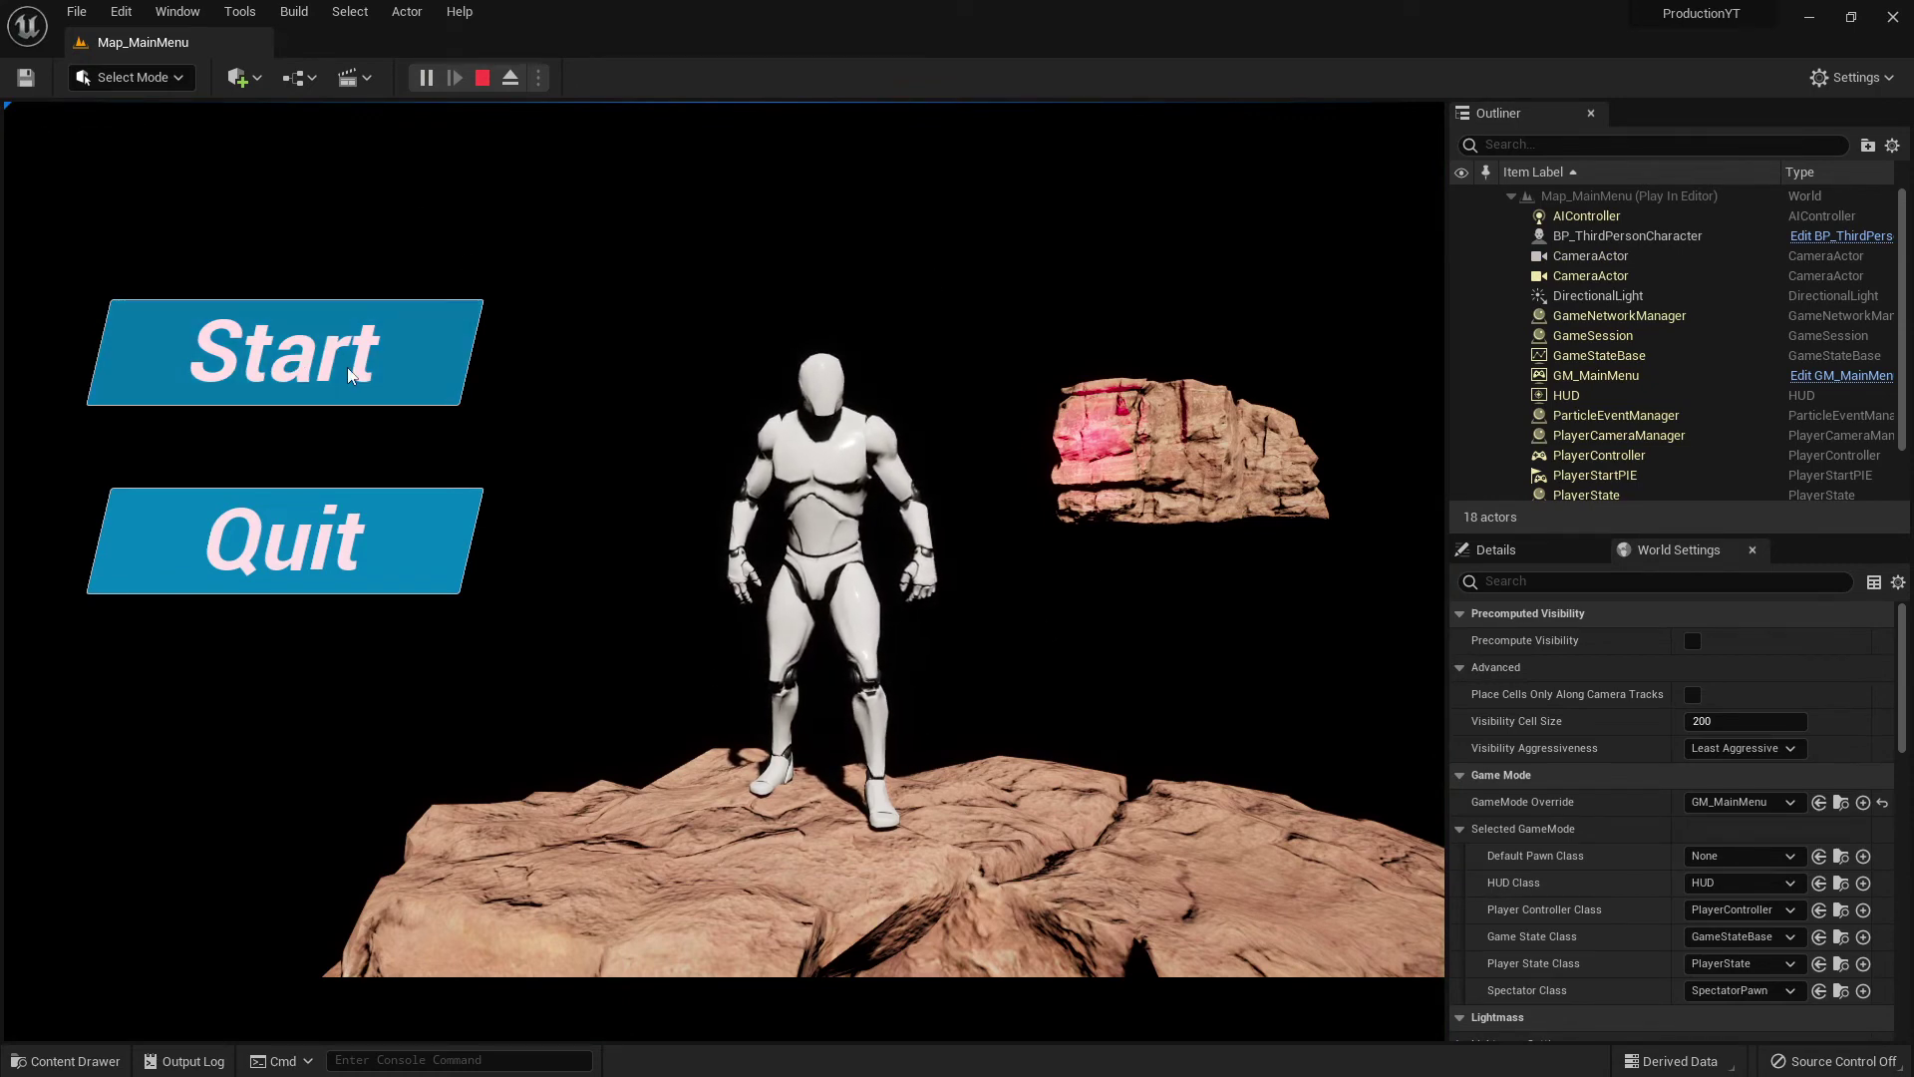
key(w)
key(w)
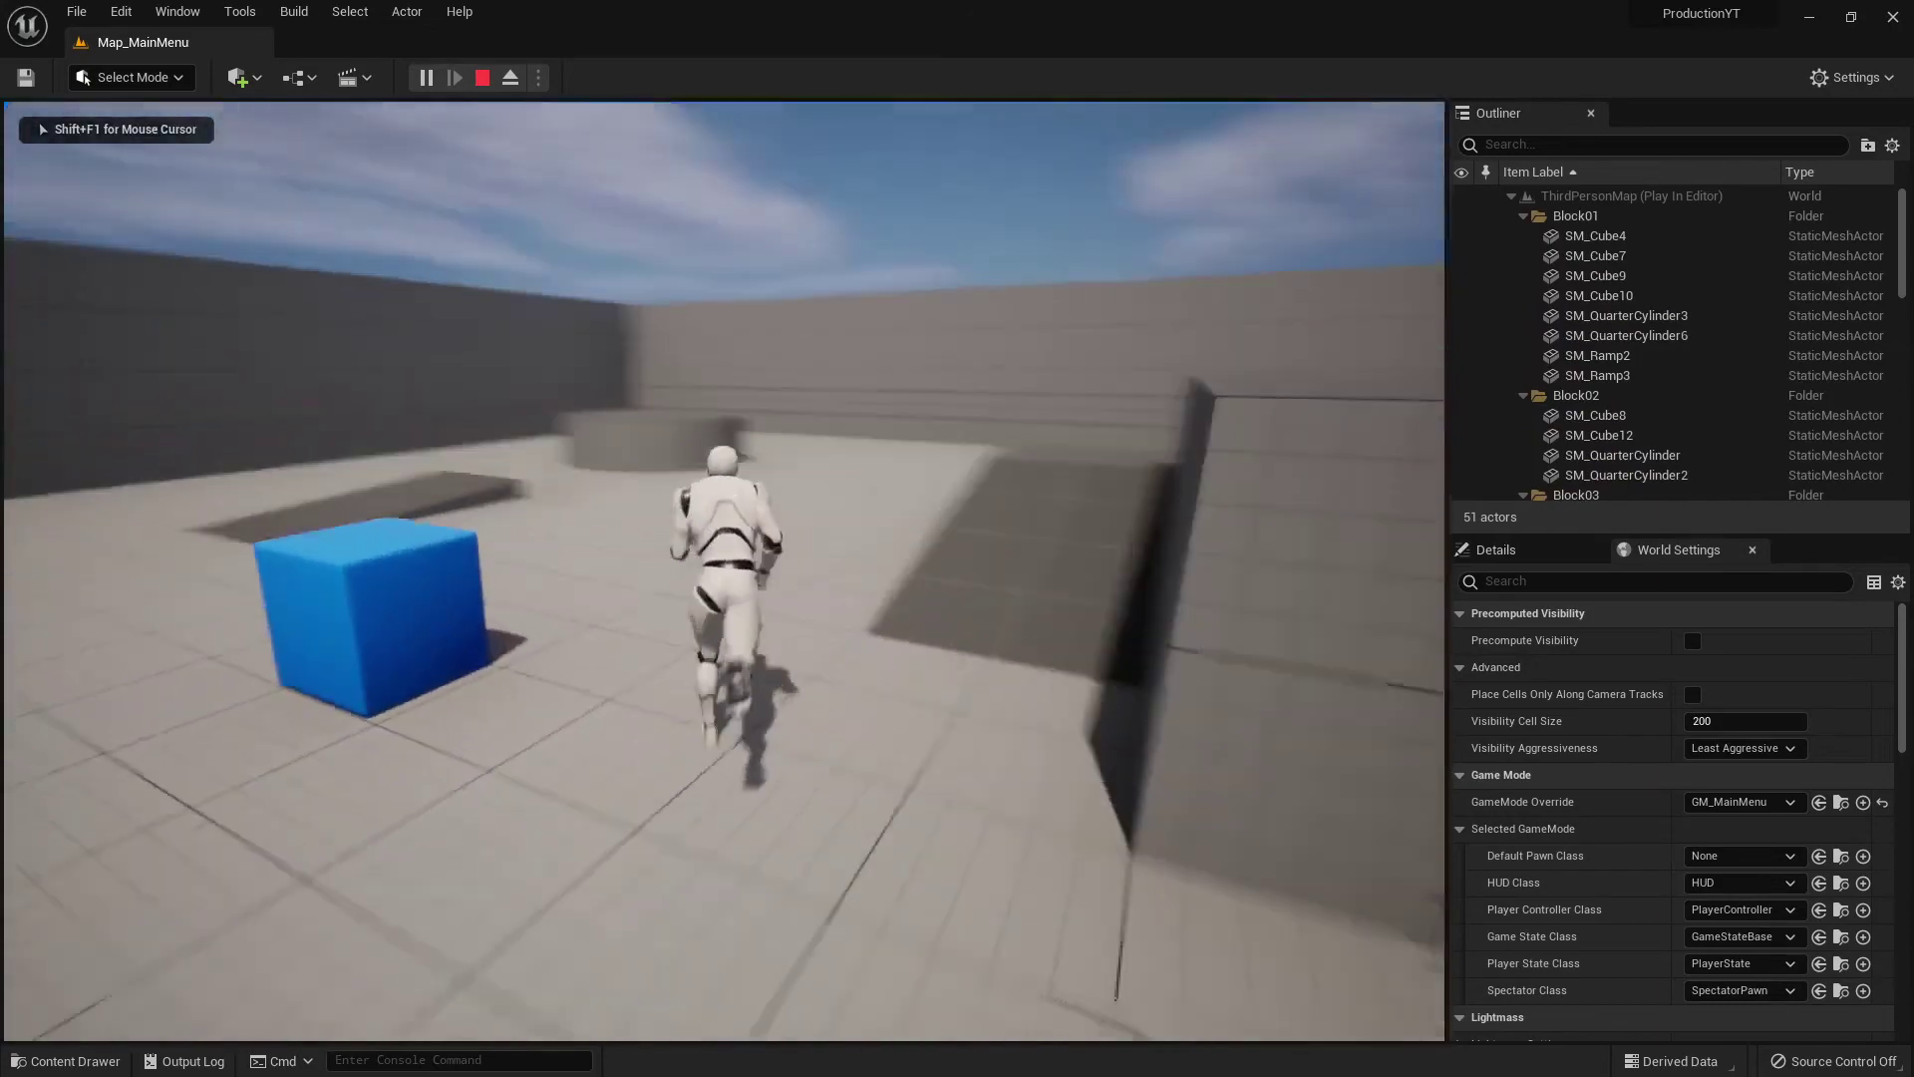
key(w)
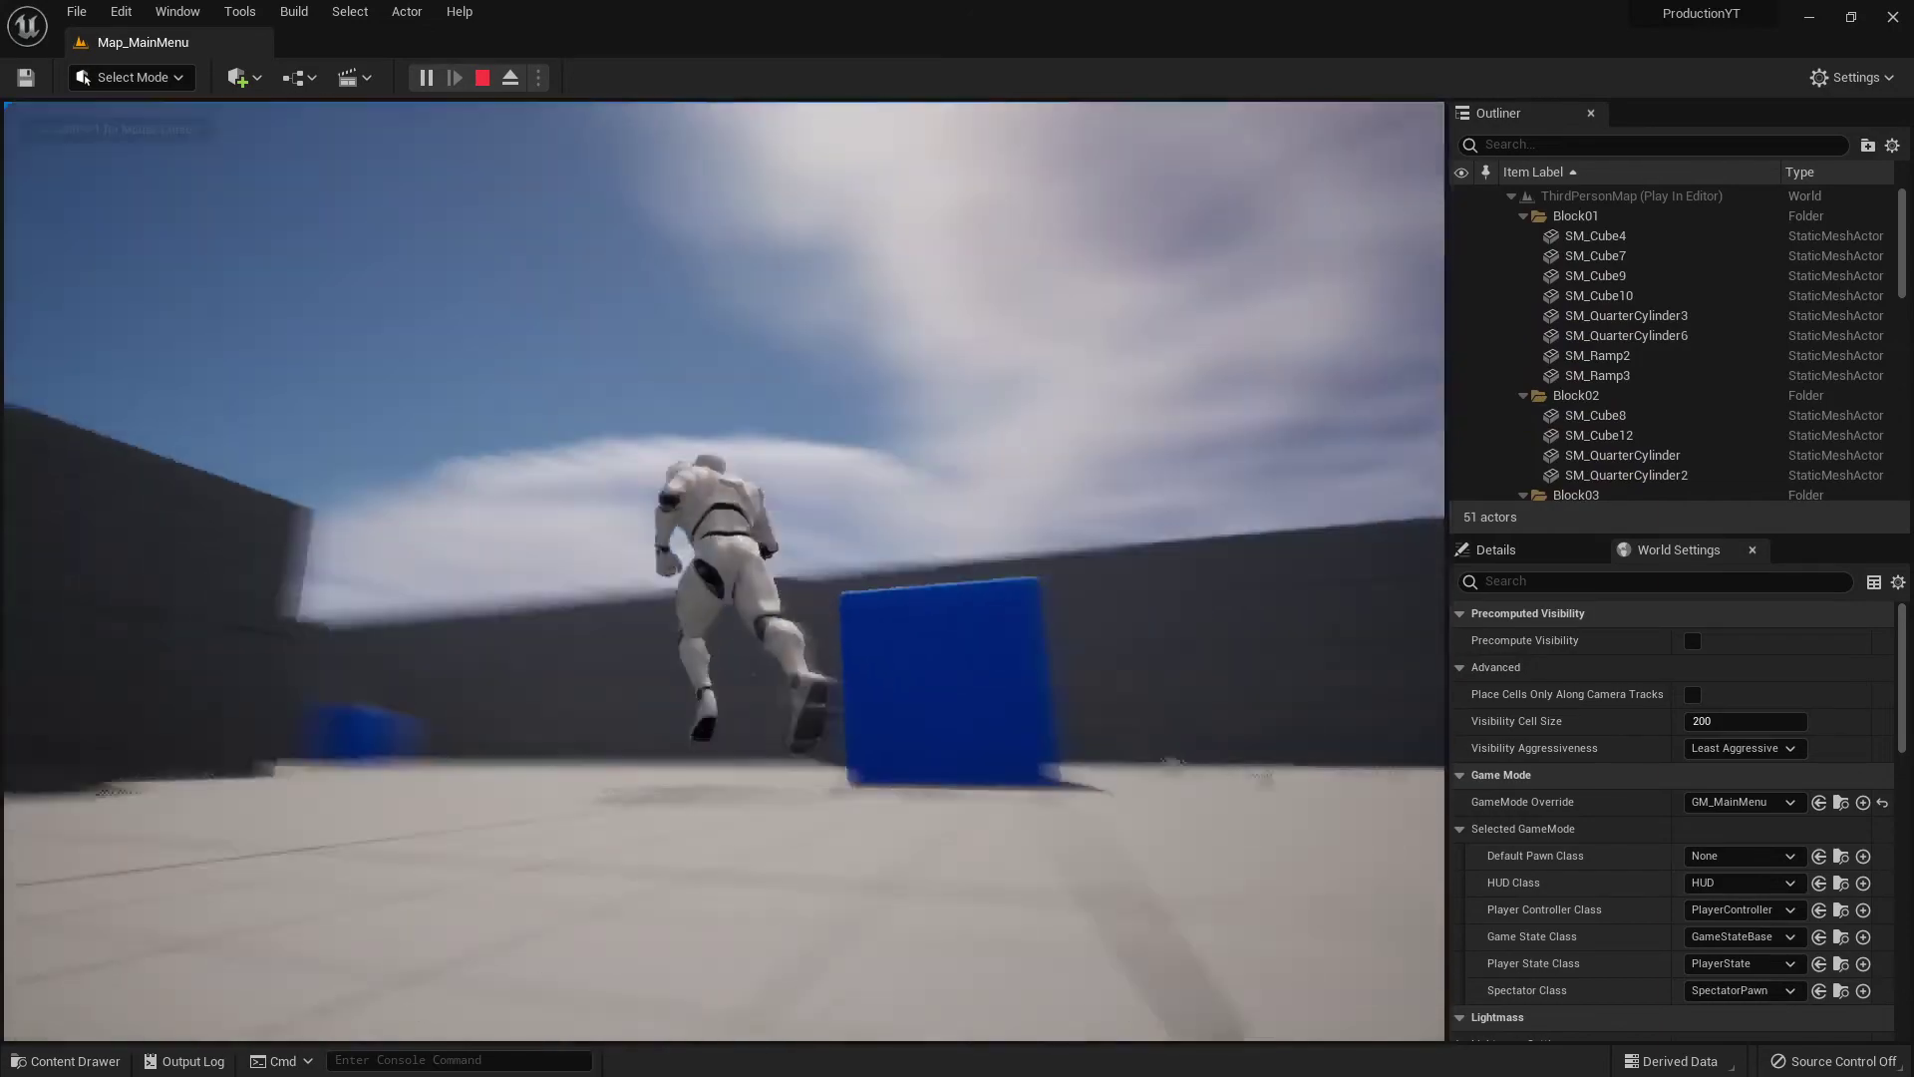
key(w)
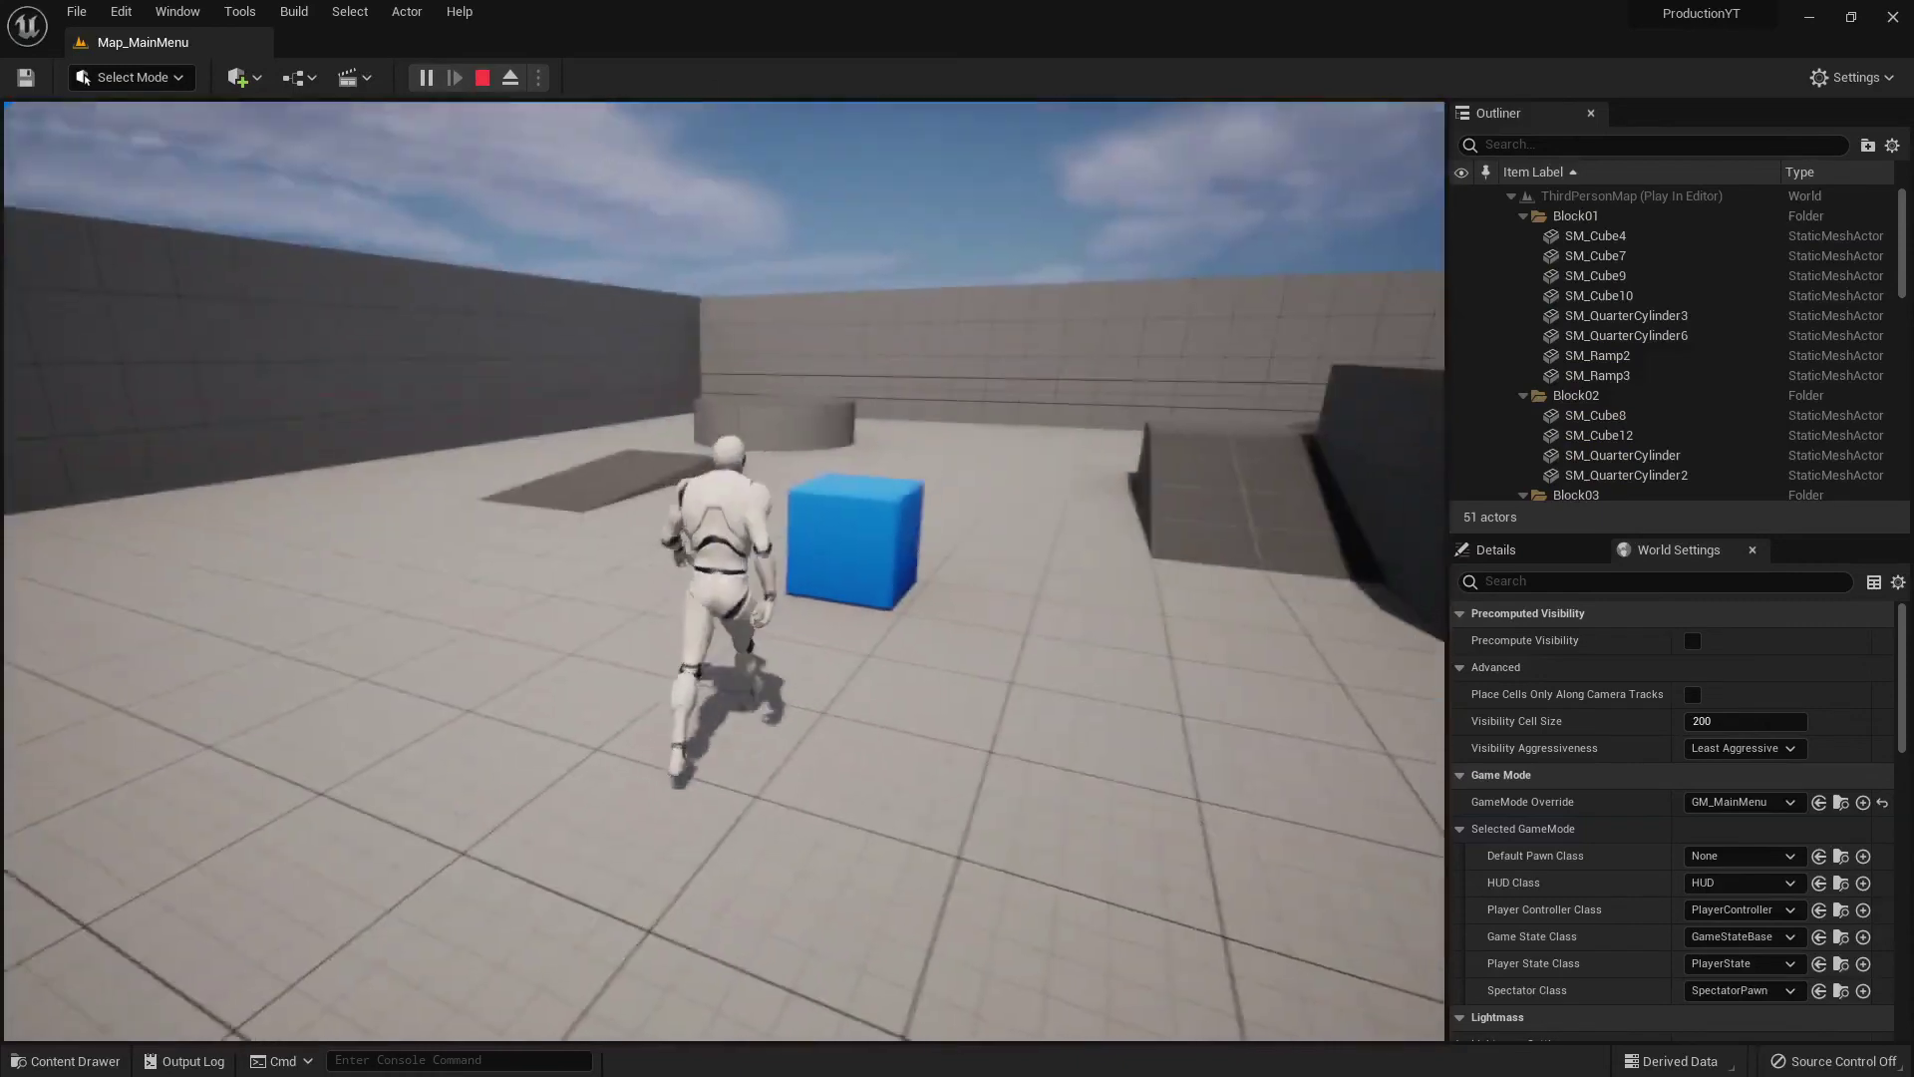
key(w)
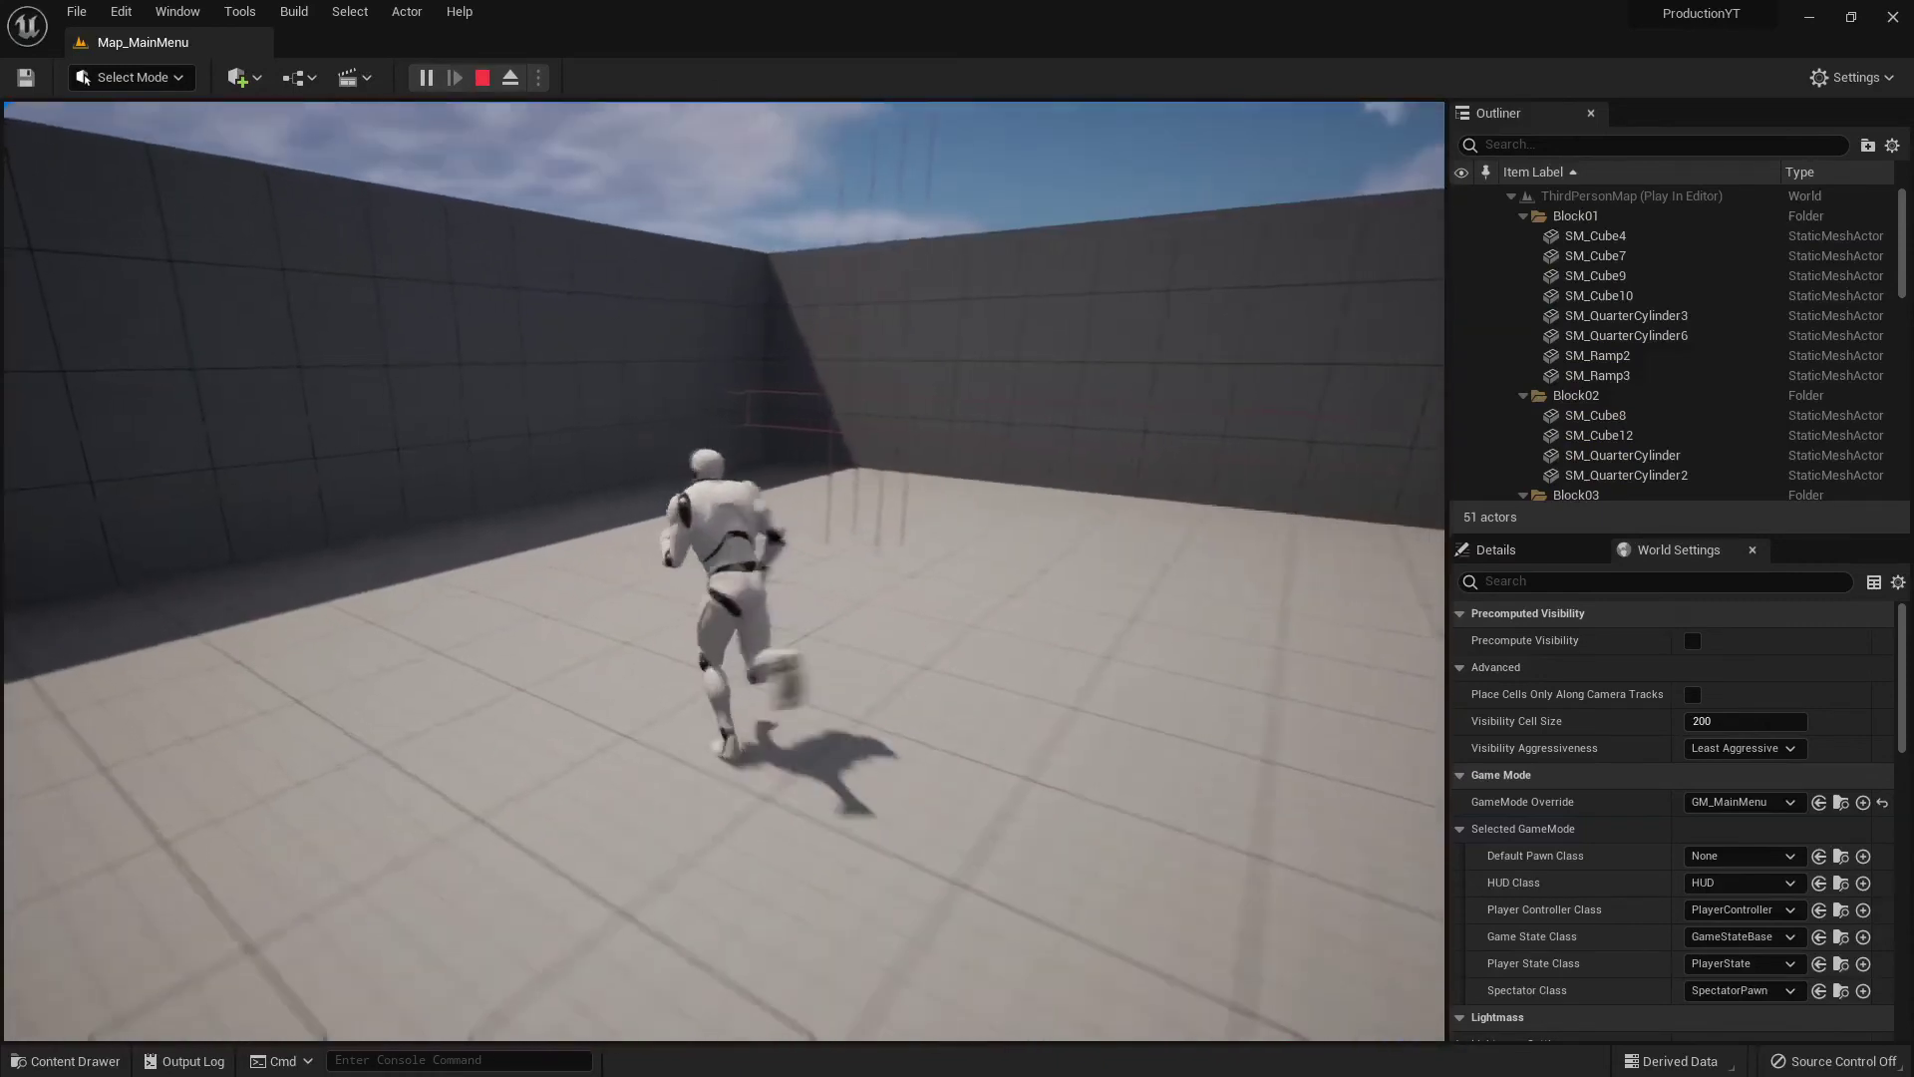
key(w)
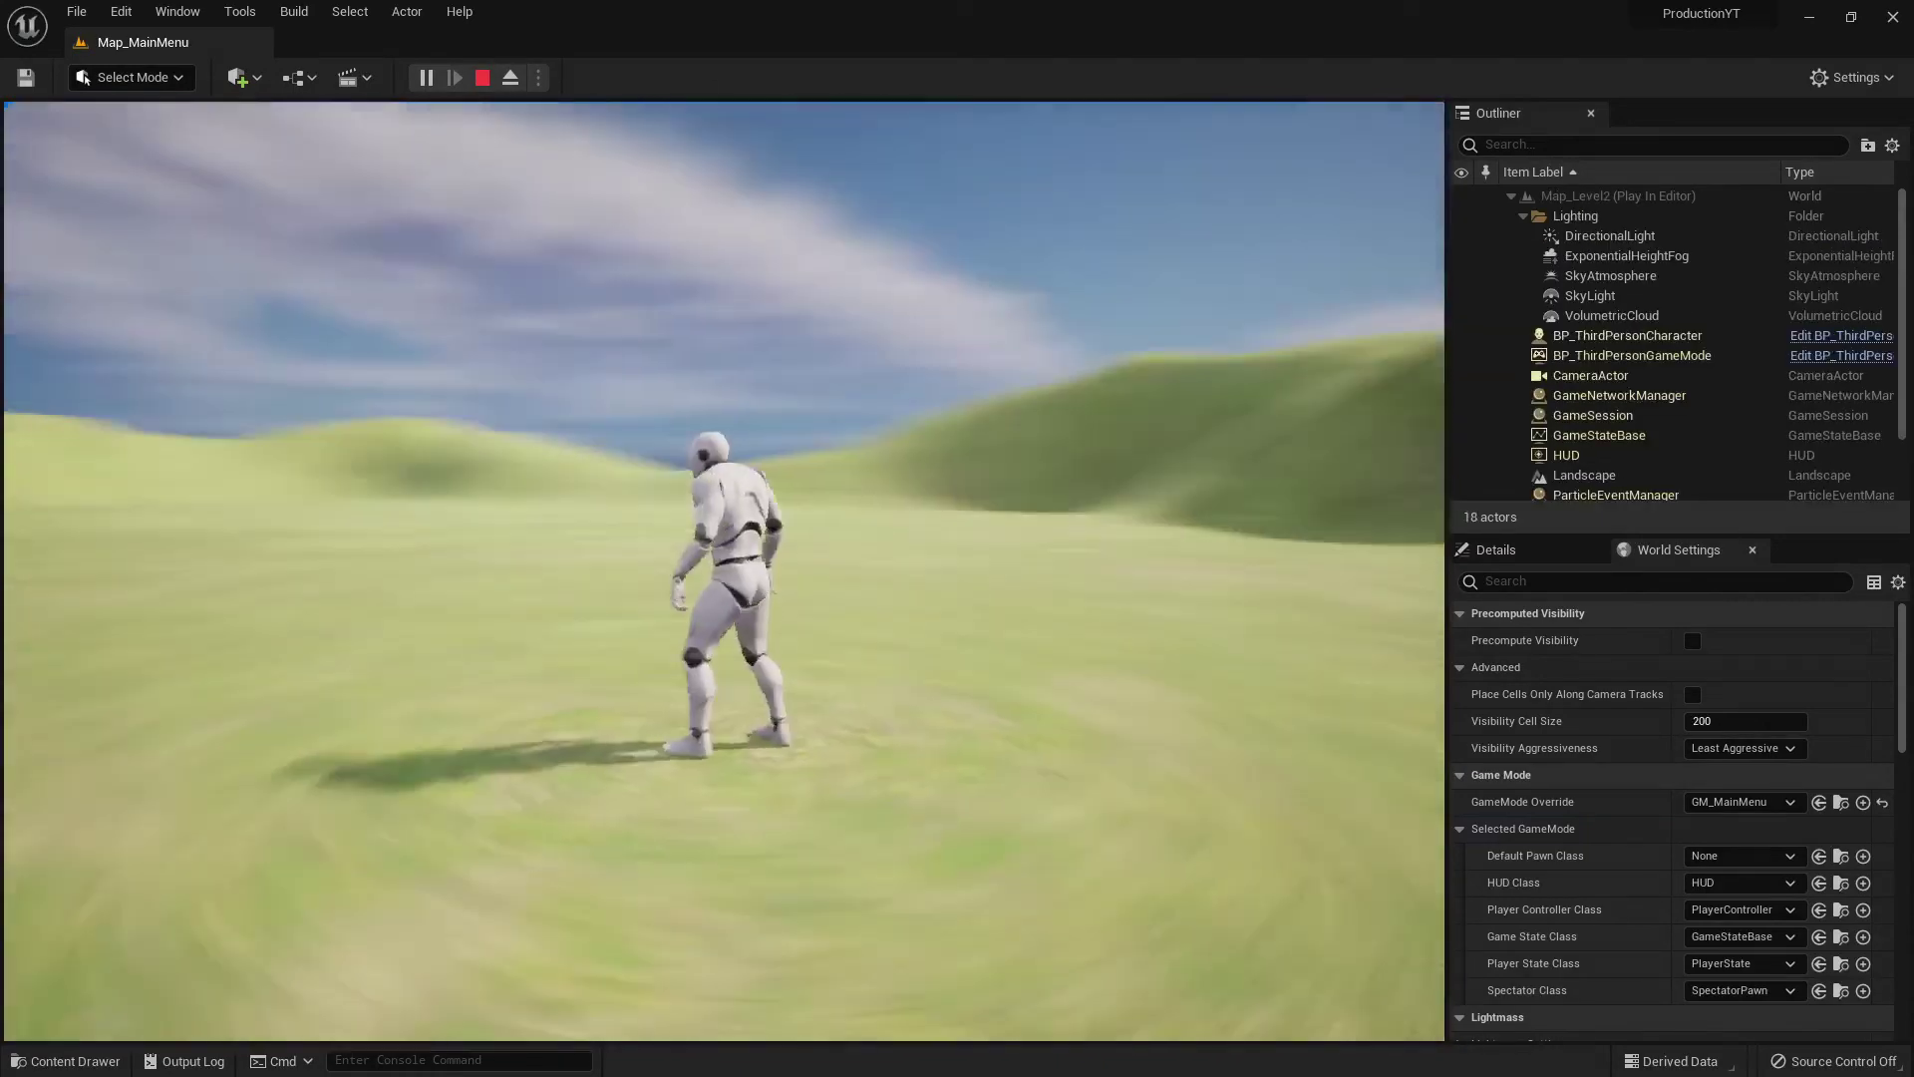
Step: Move the character around Map_Level2's landscape and stop the play session
key(w)
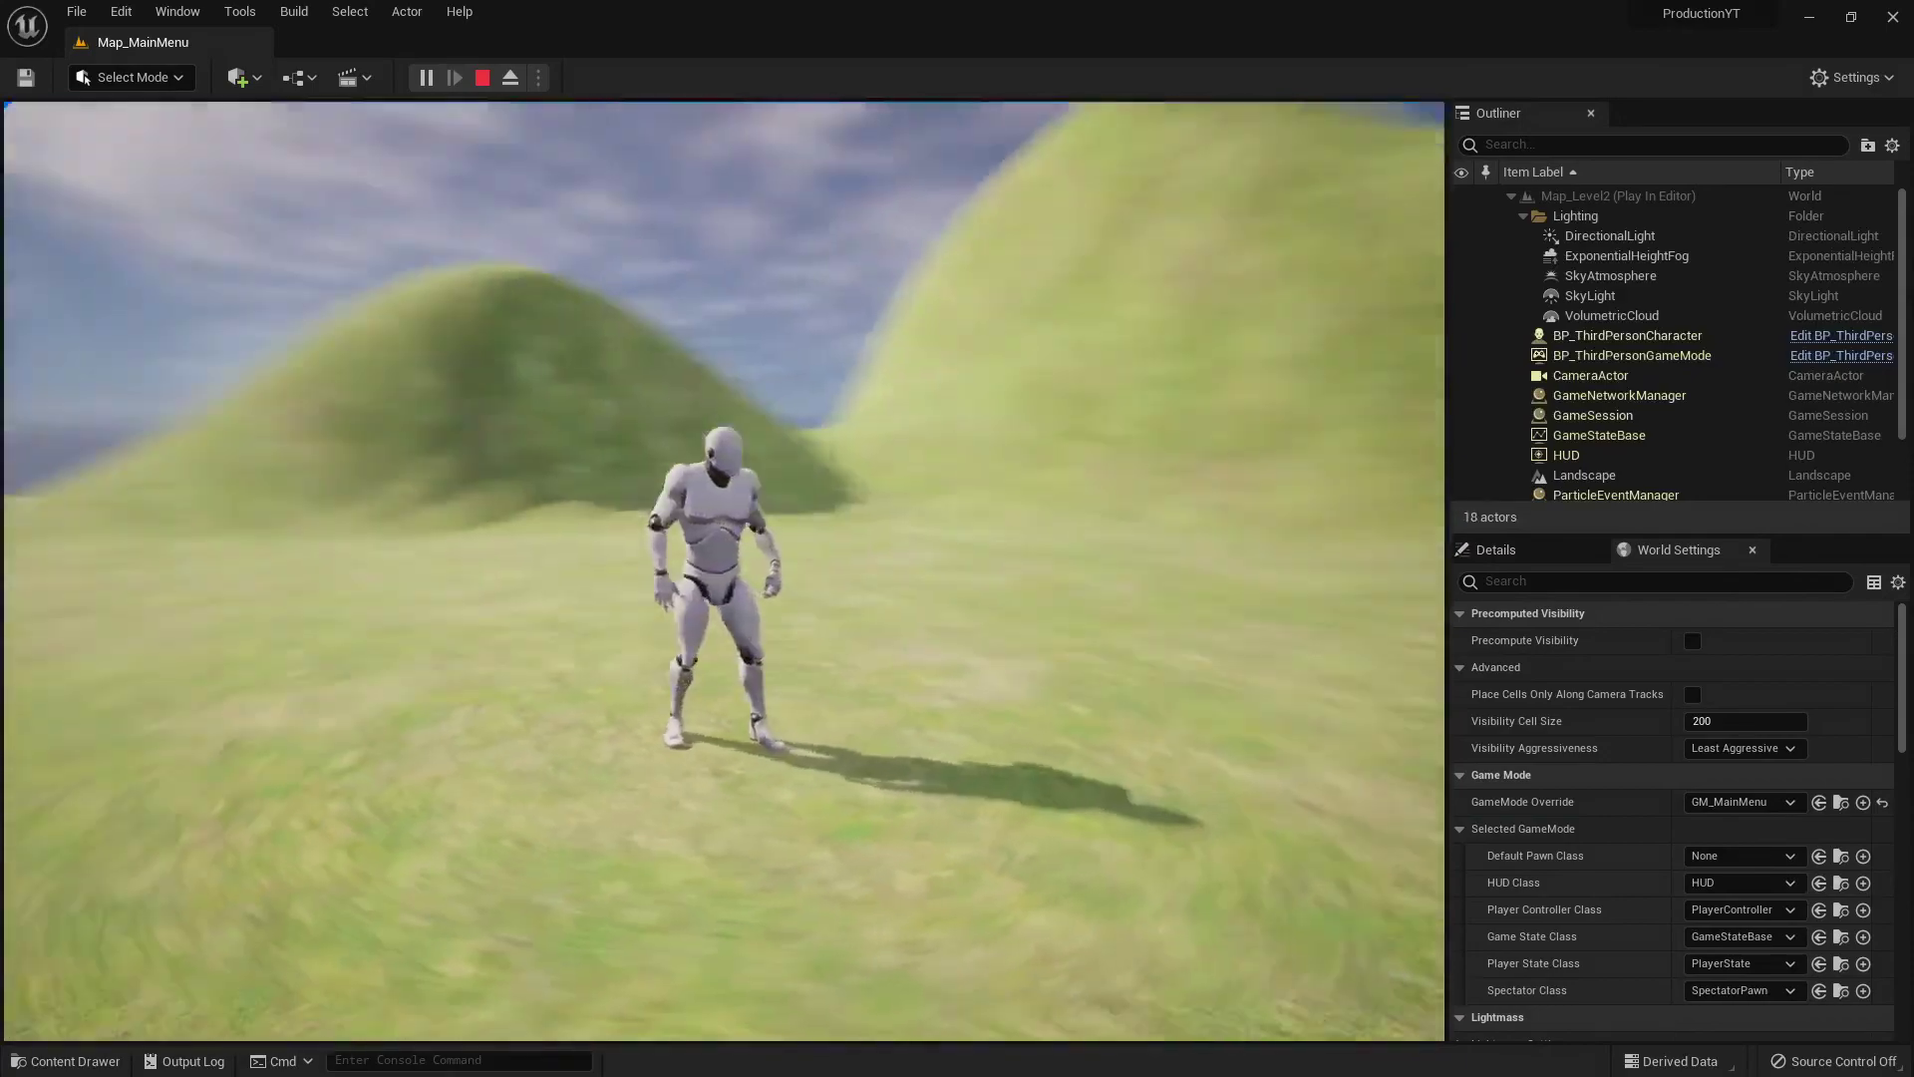
key(a)
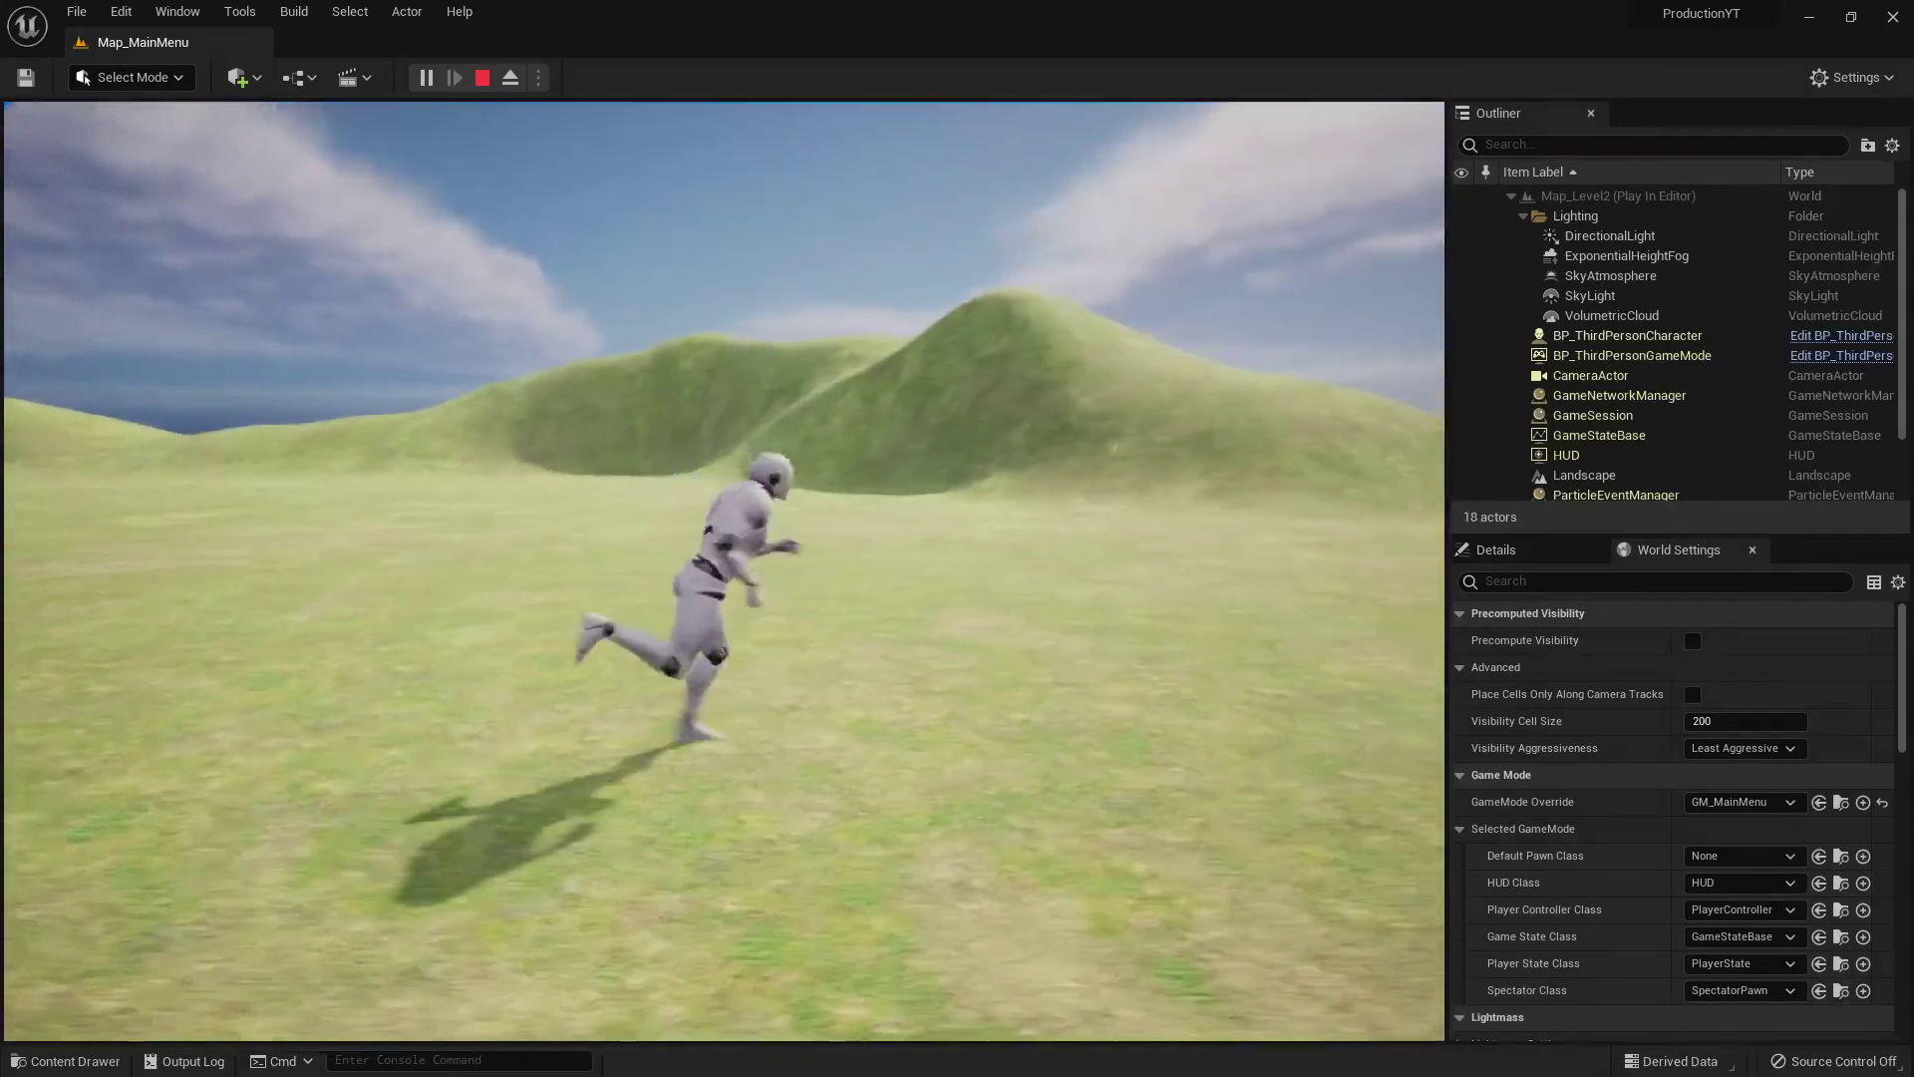
key(a)
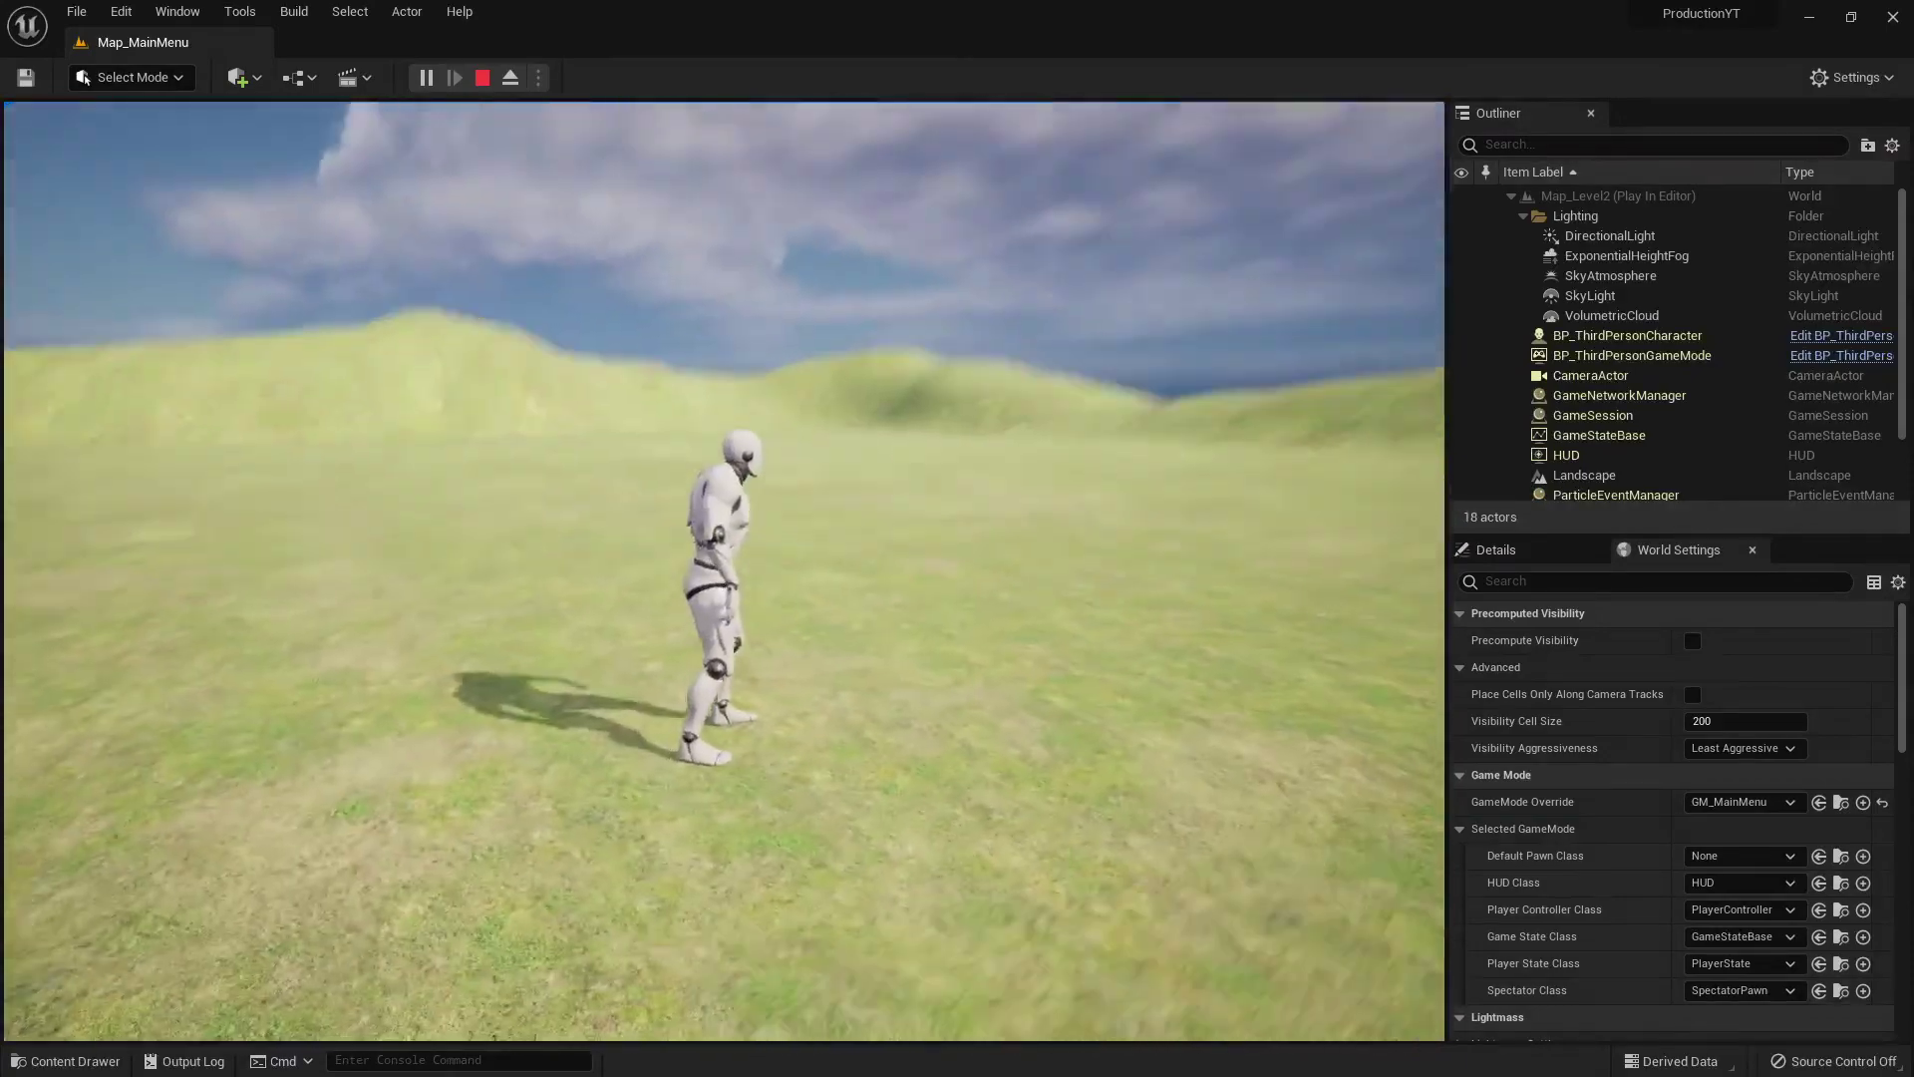
key(Escape)
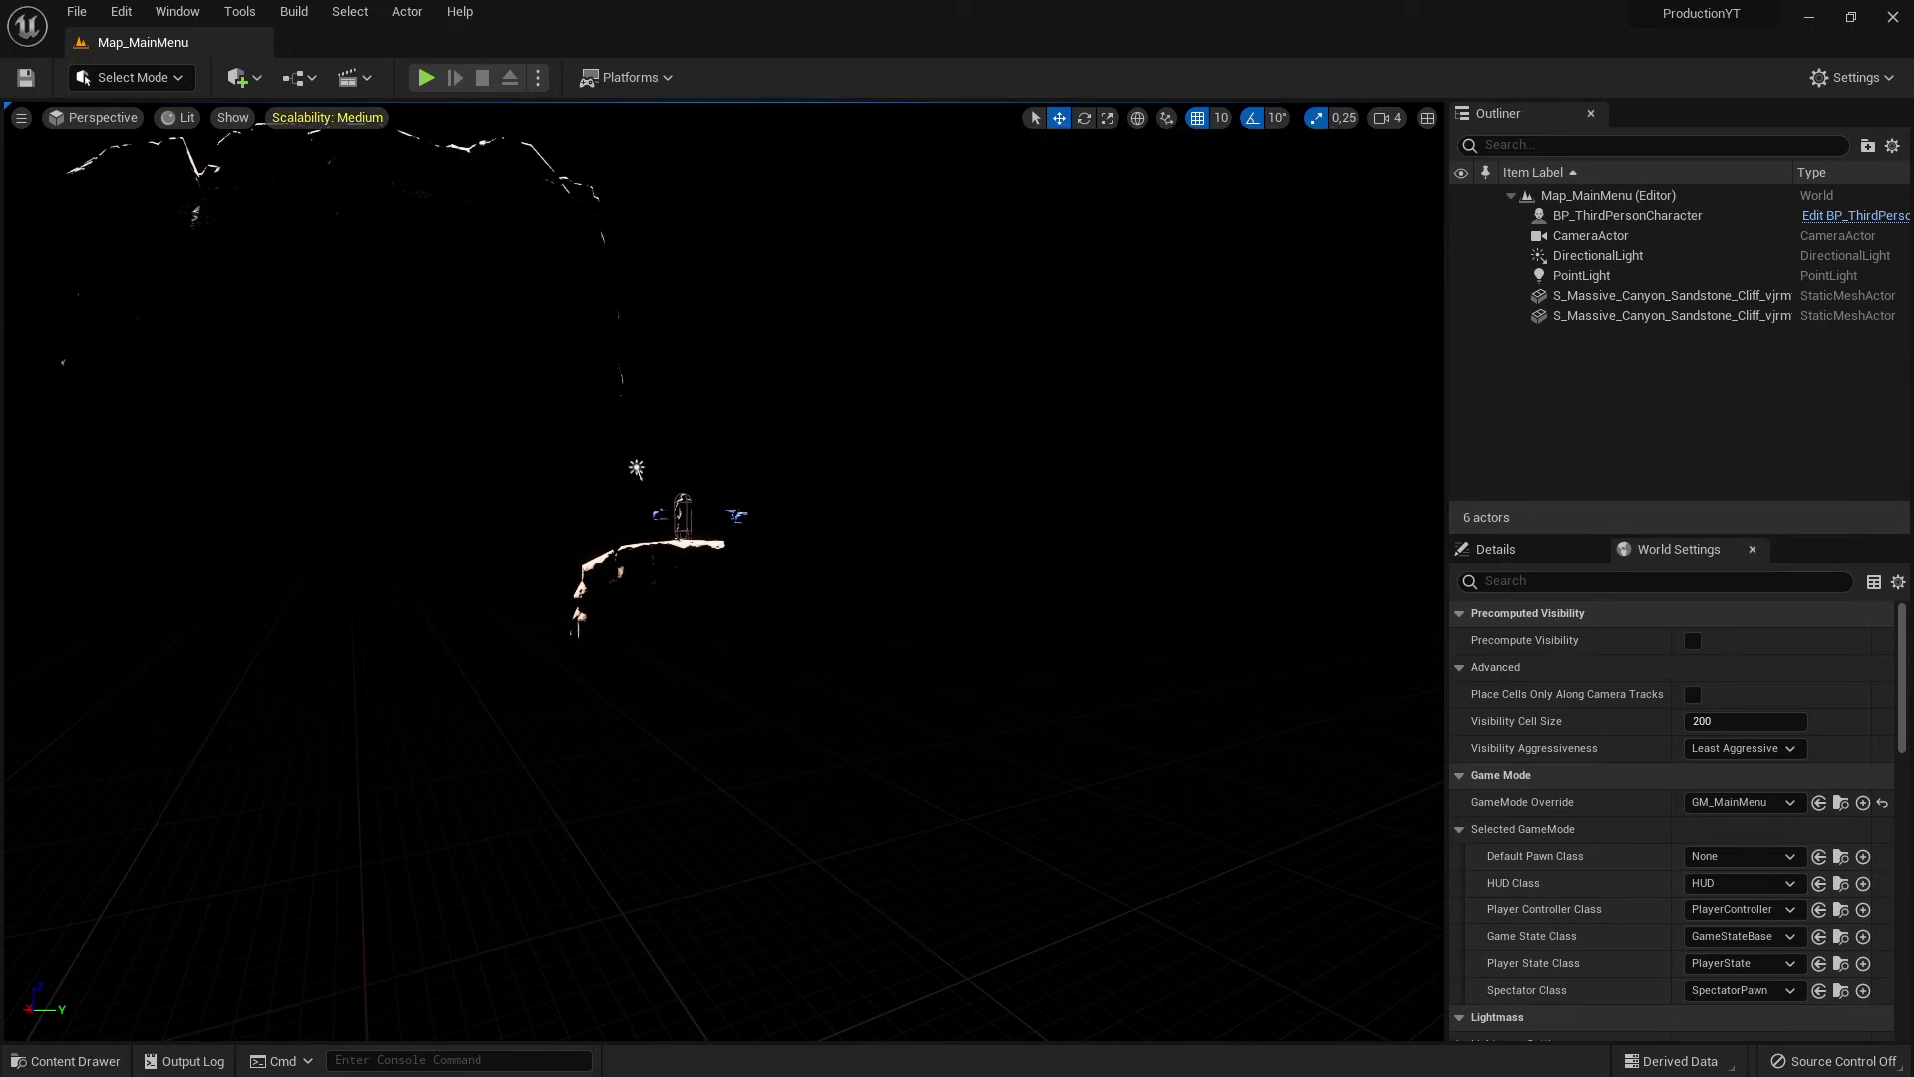
Step: Open the Map_Level2 map from the project's Maps folder
click(99, 1060)
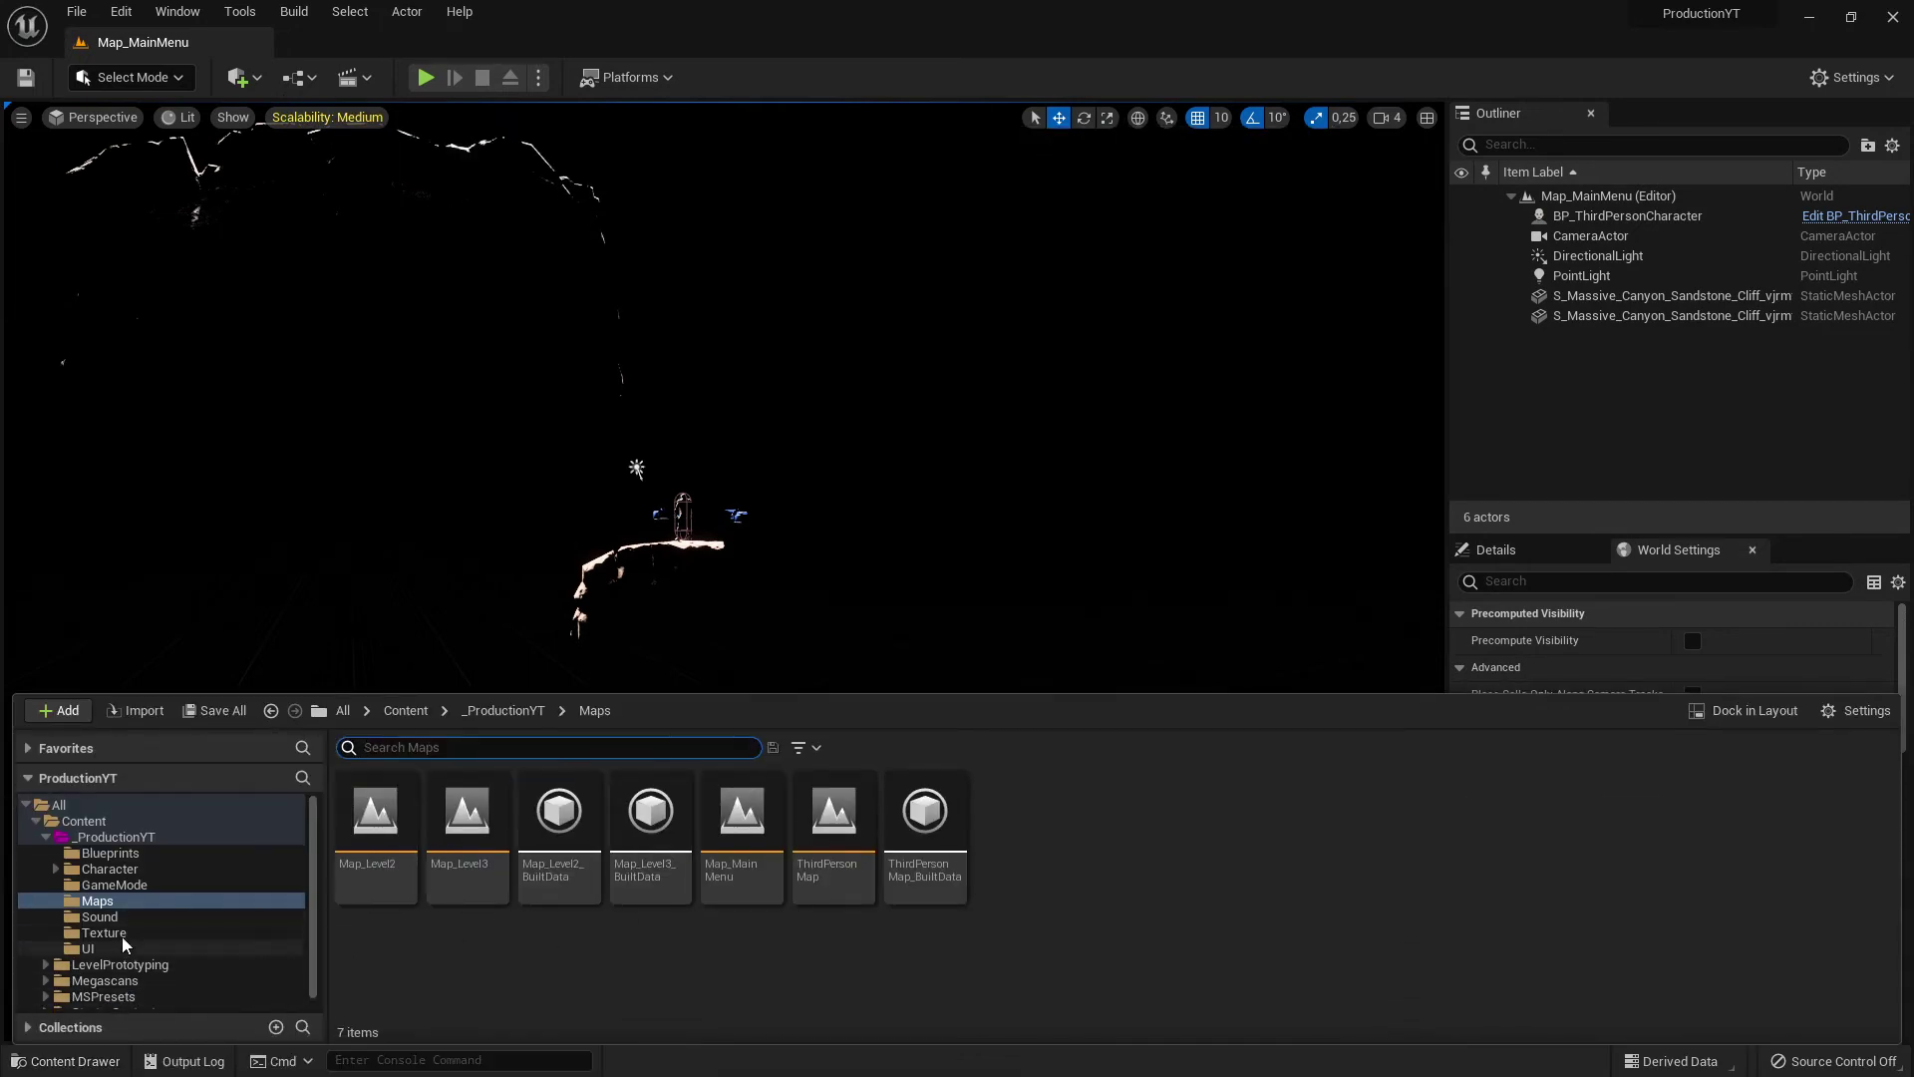
double_click(384, 857)
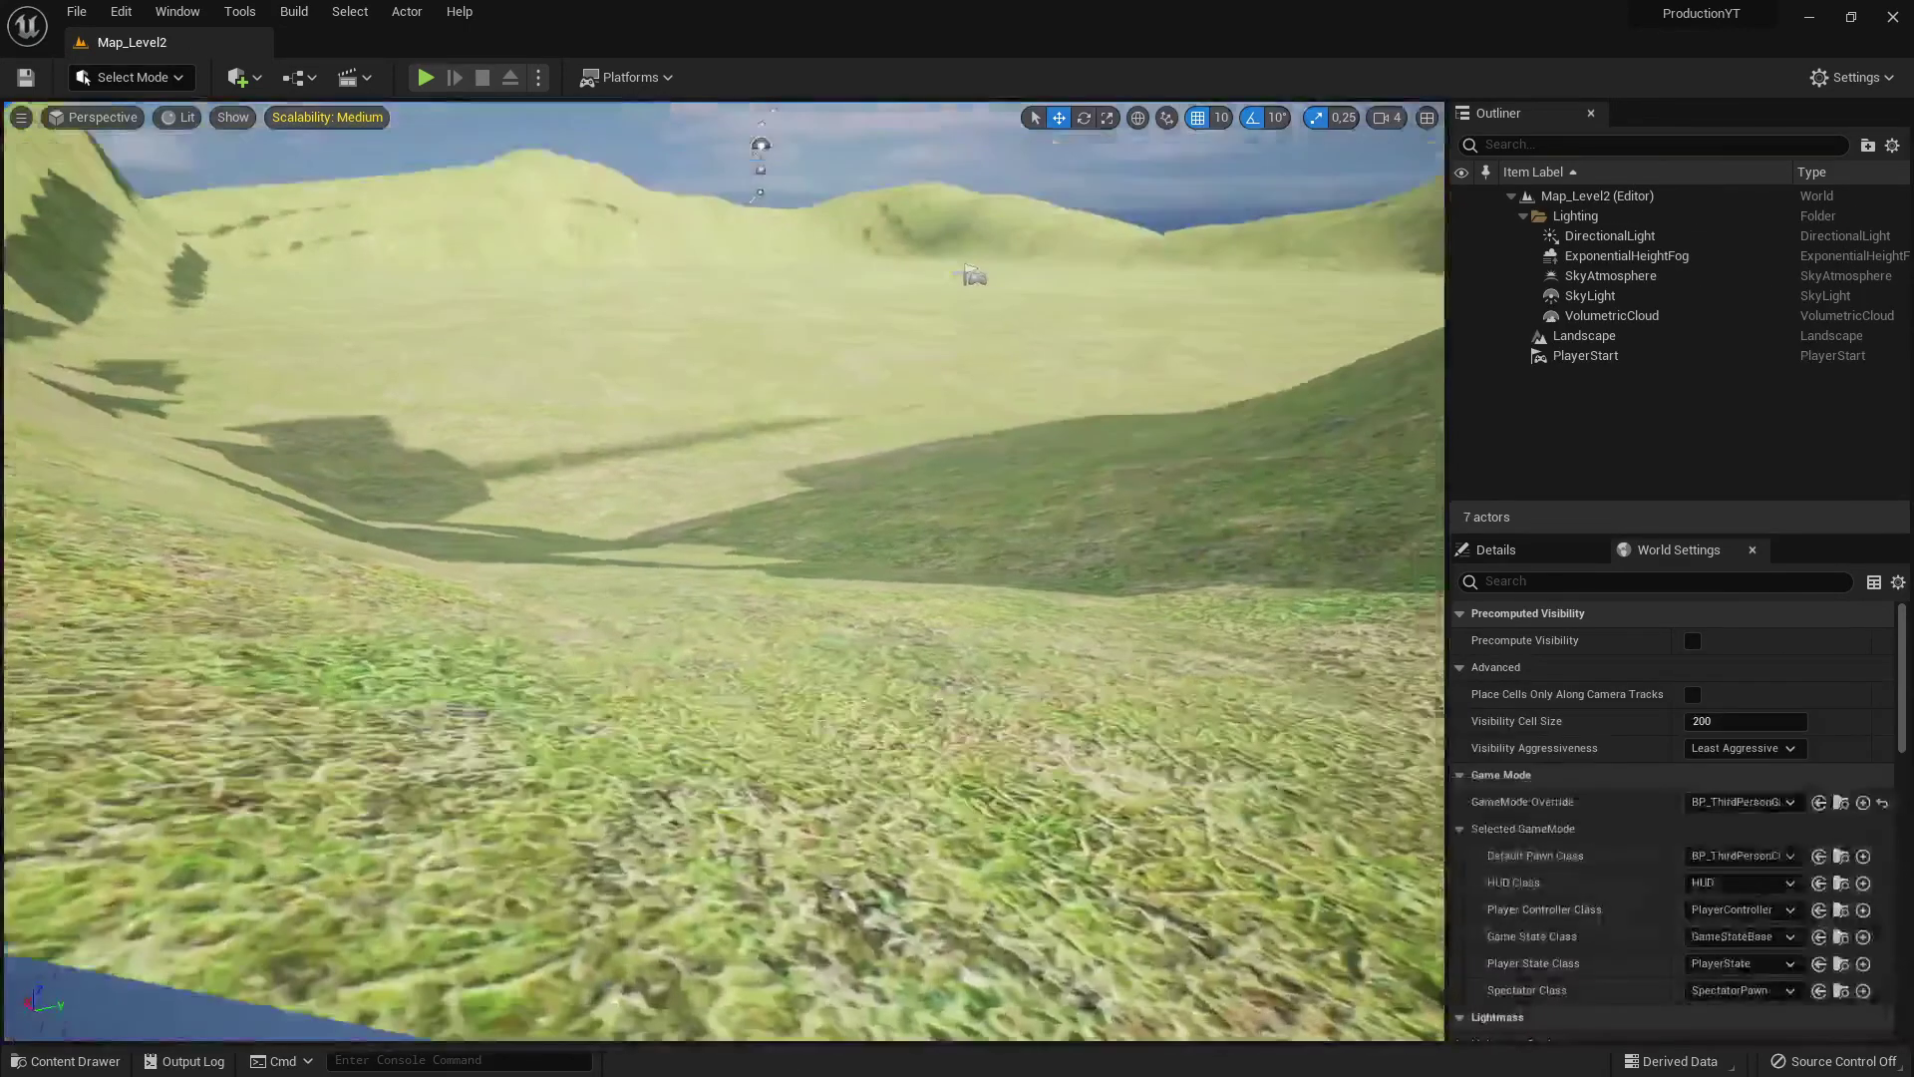
scroll(185, 199, down, 3)
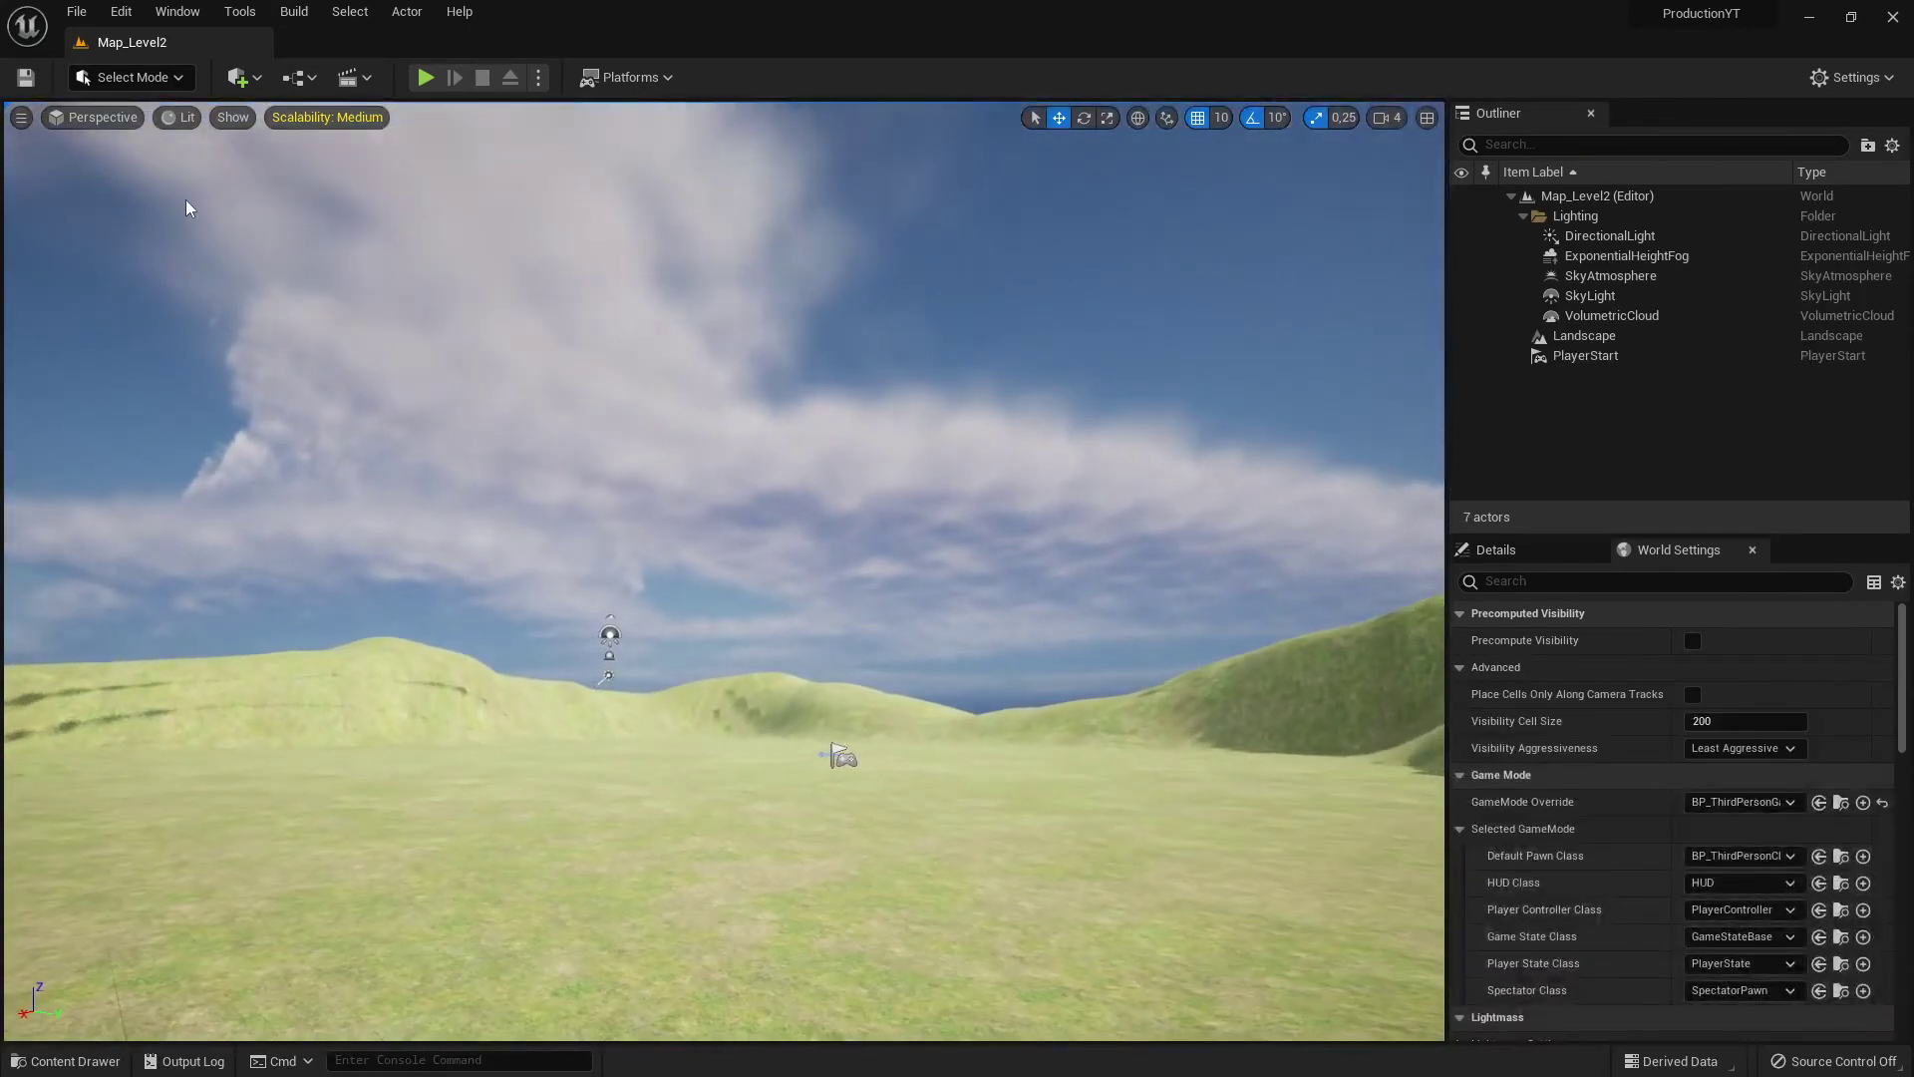
Step: Search the placeable actors for "cu" and "sound", and close the Place Actors panel
click(122, 12)
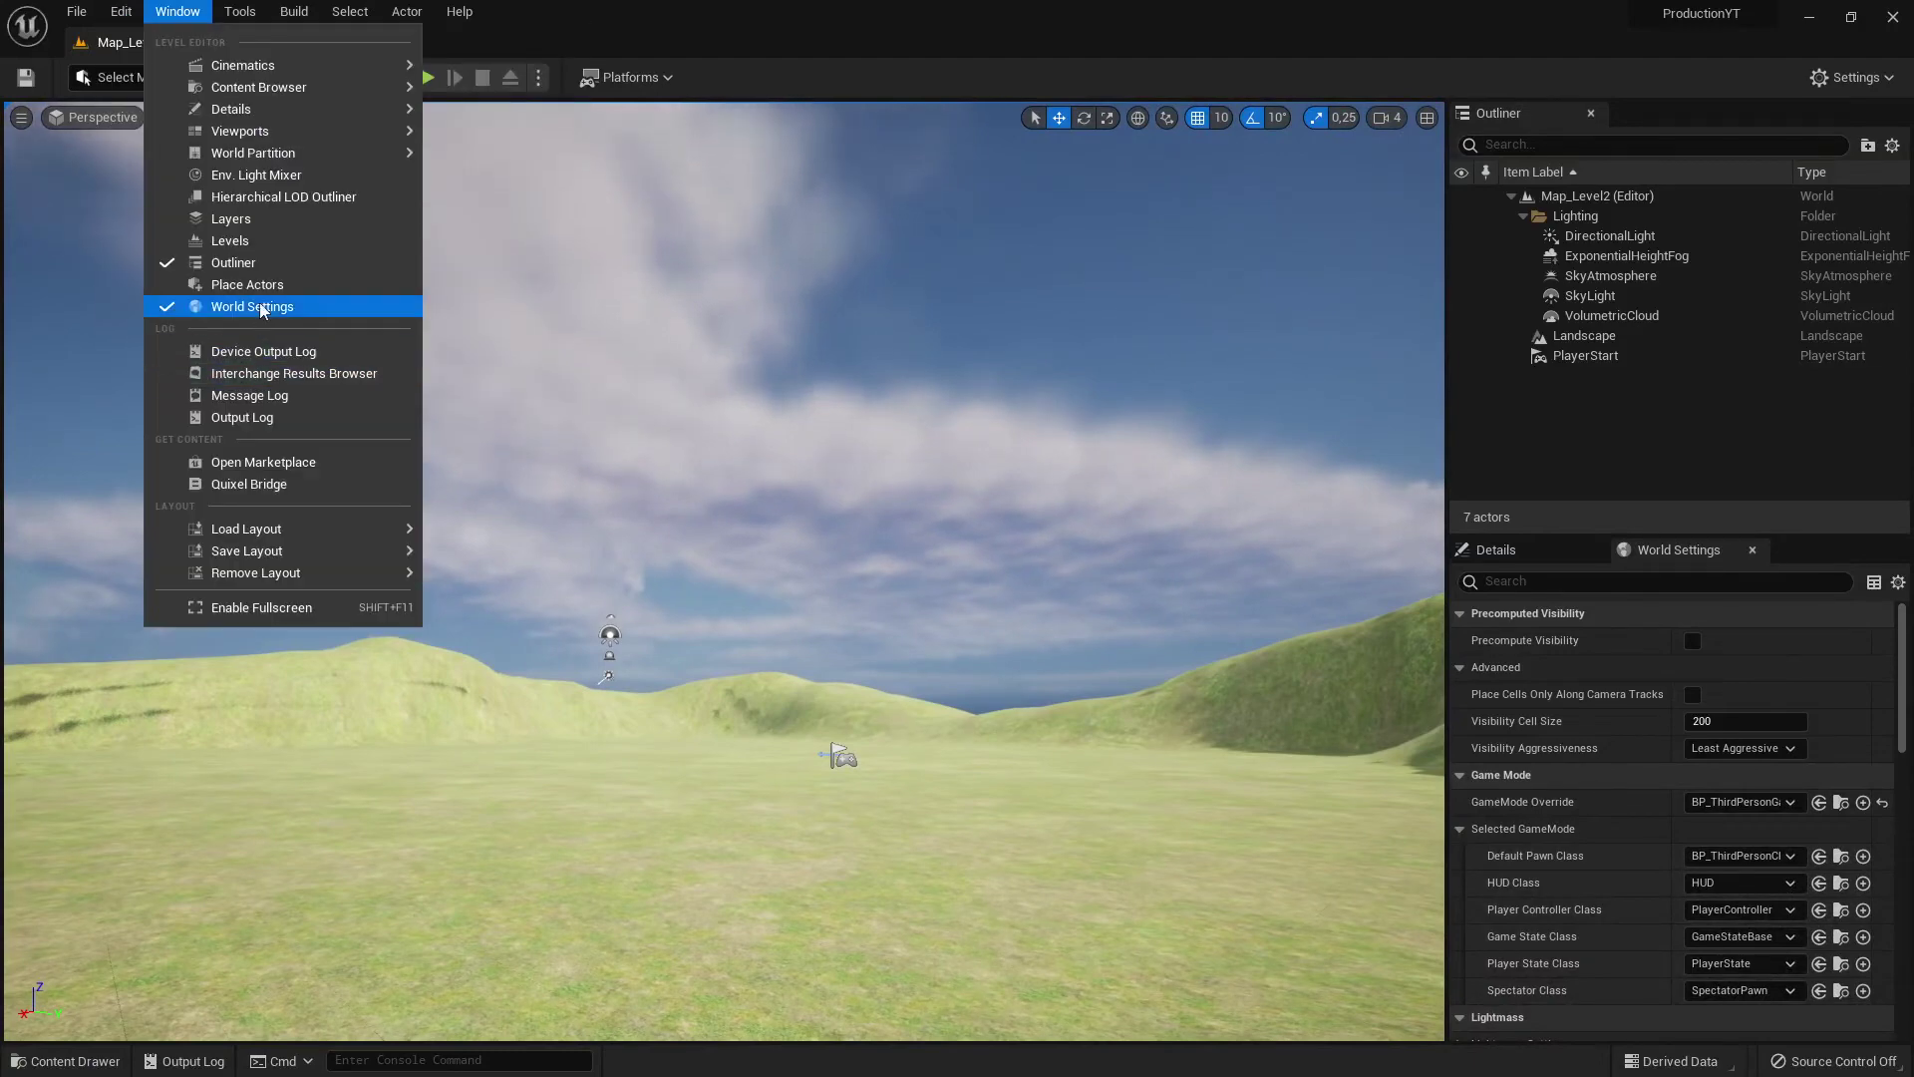
click(261, 302)
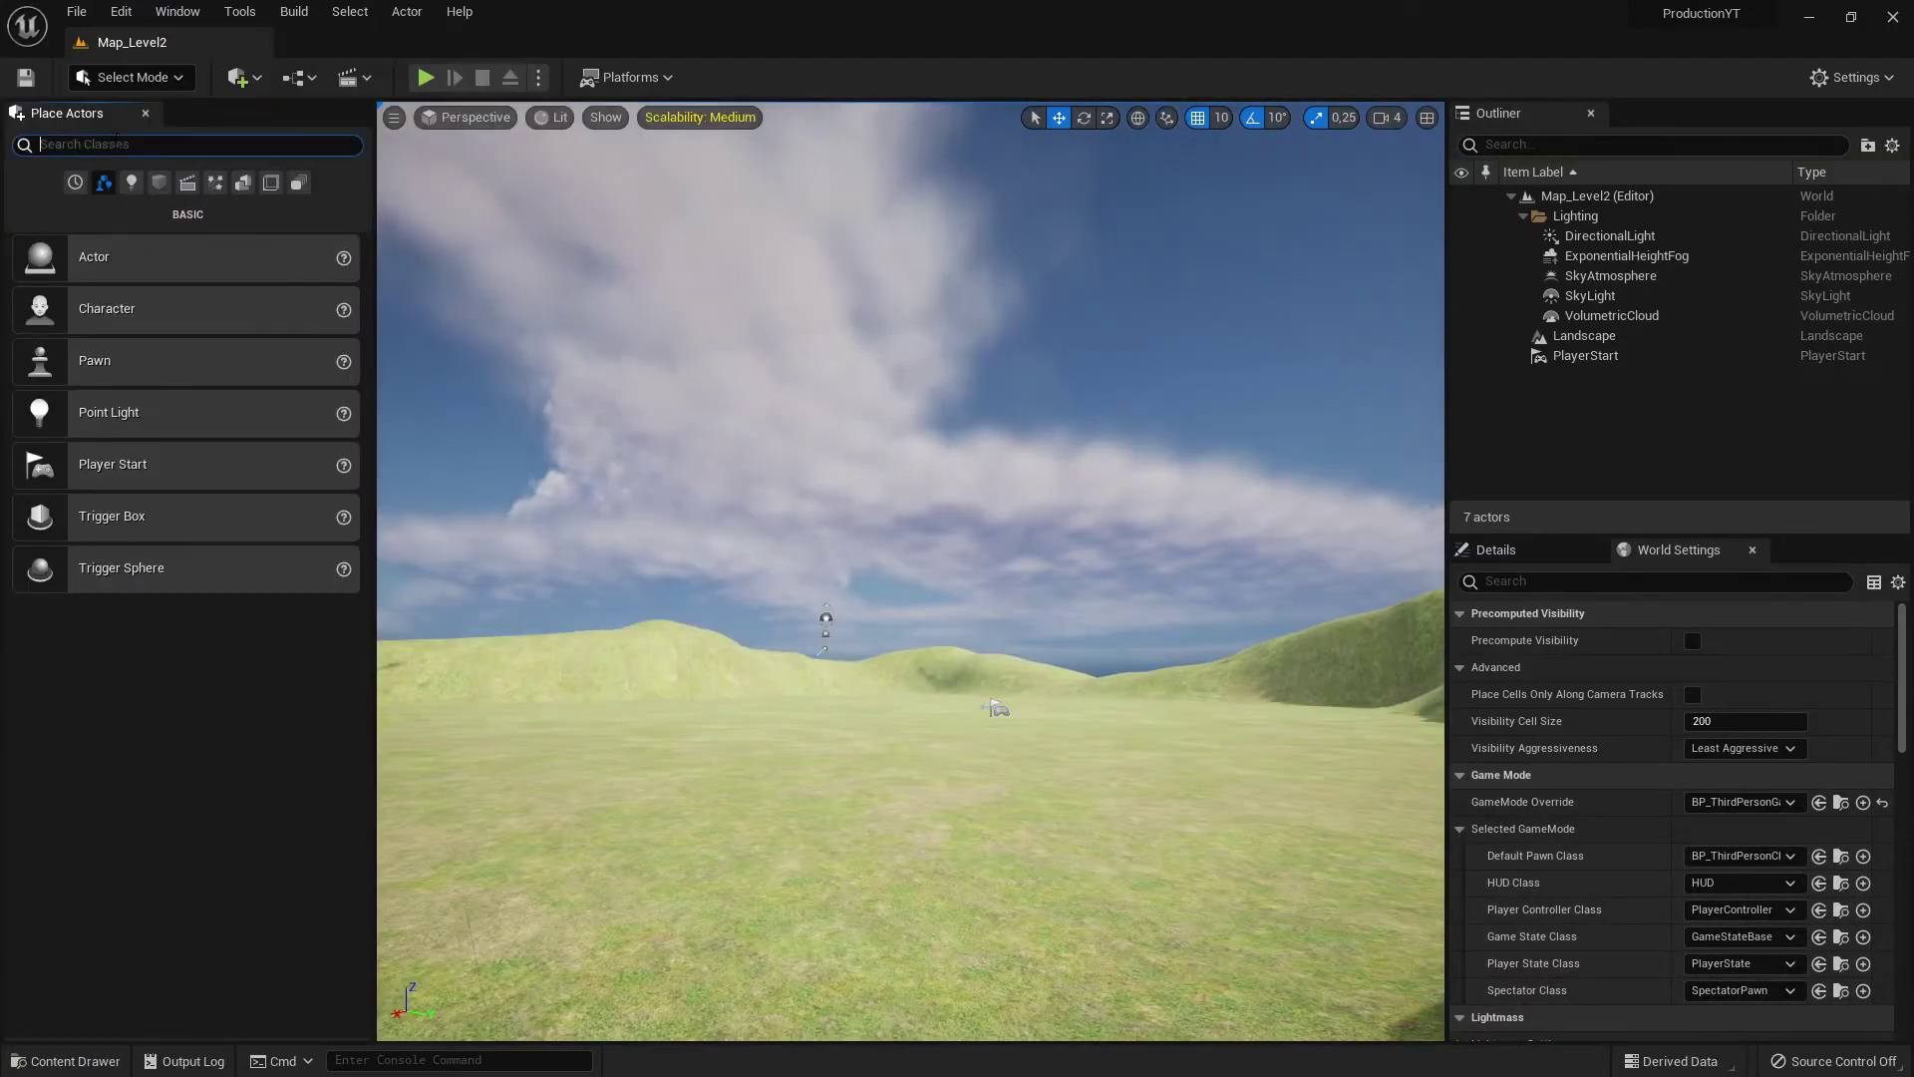
text(cu)
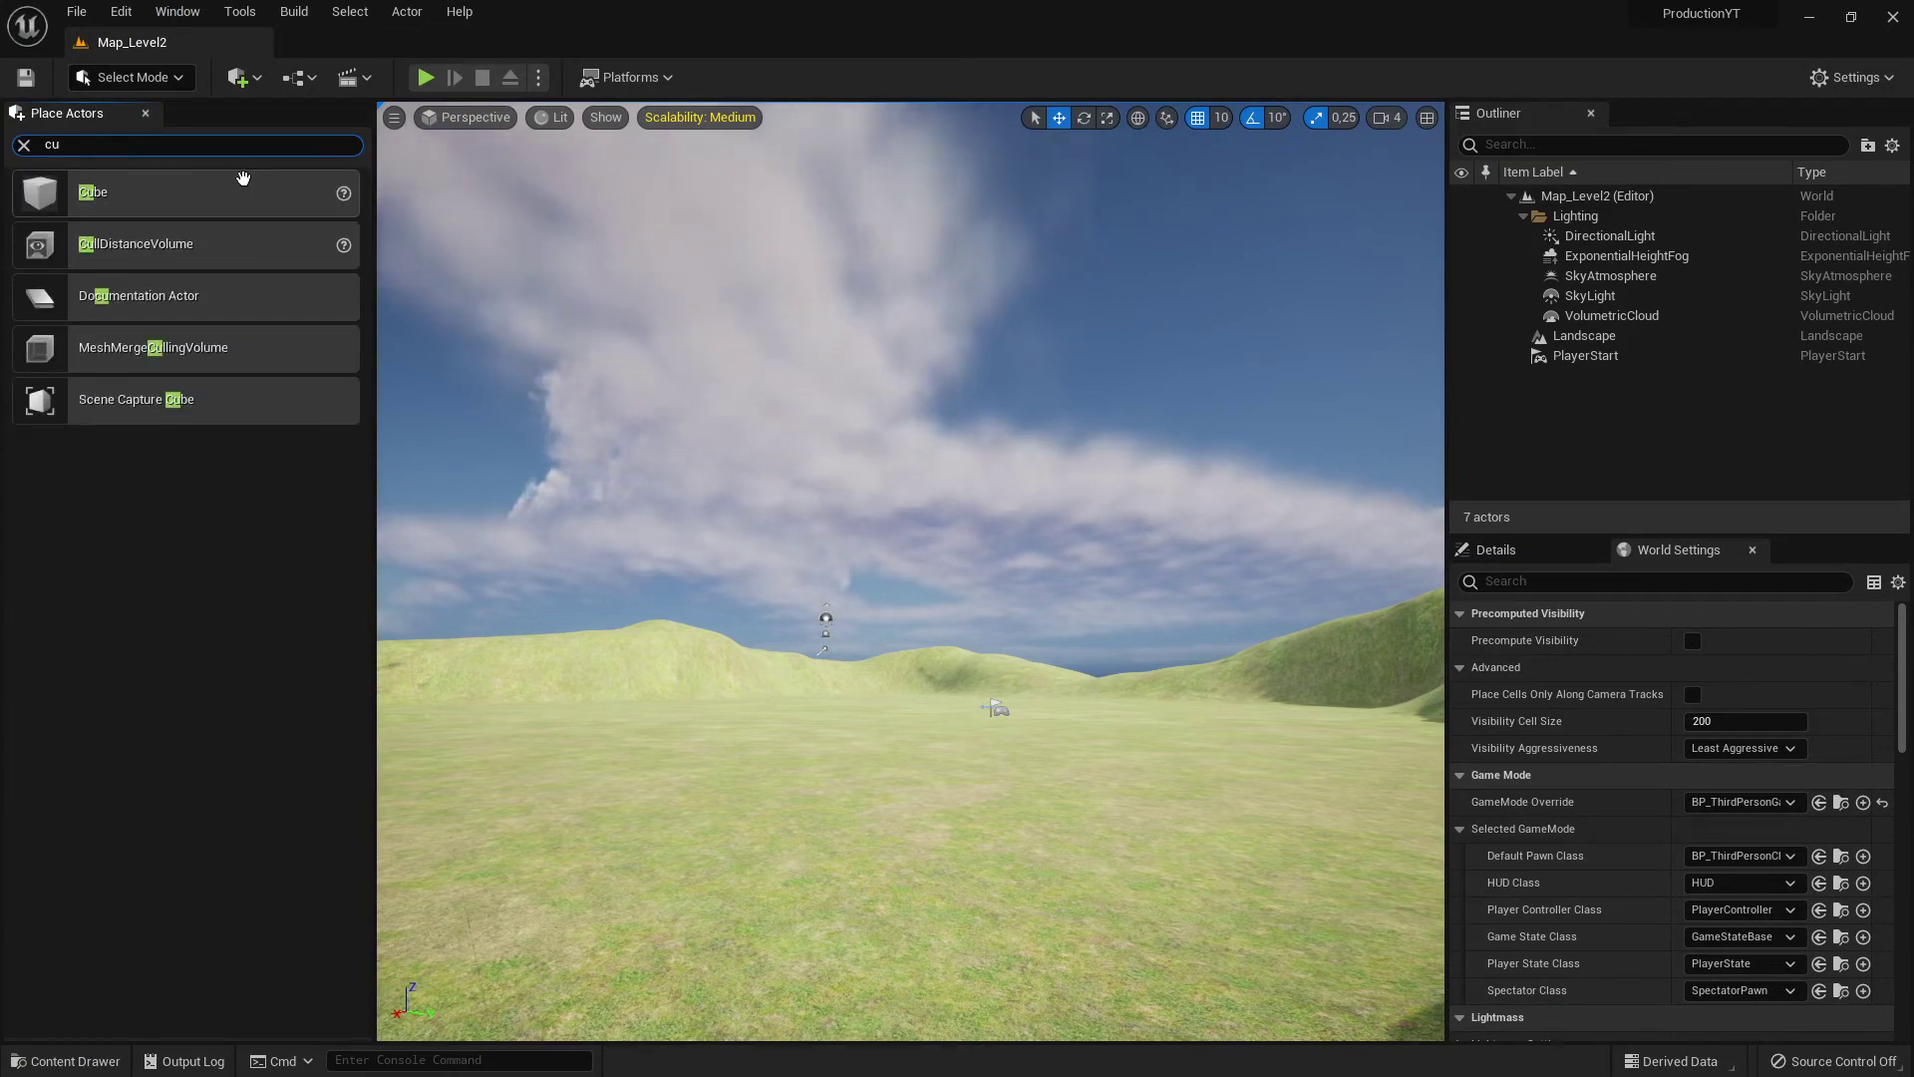
key(BackSpace)
key(BackSpace)
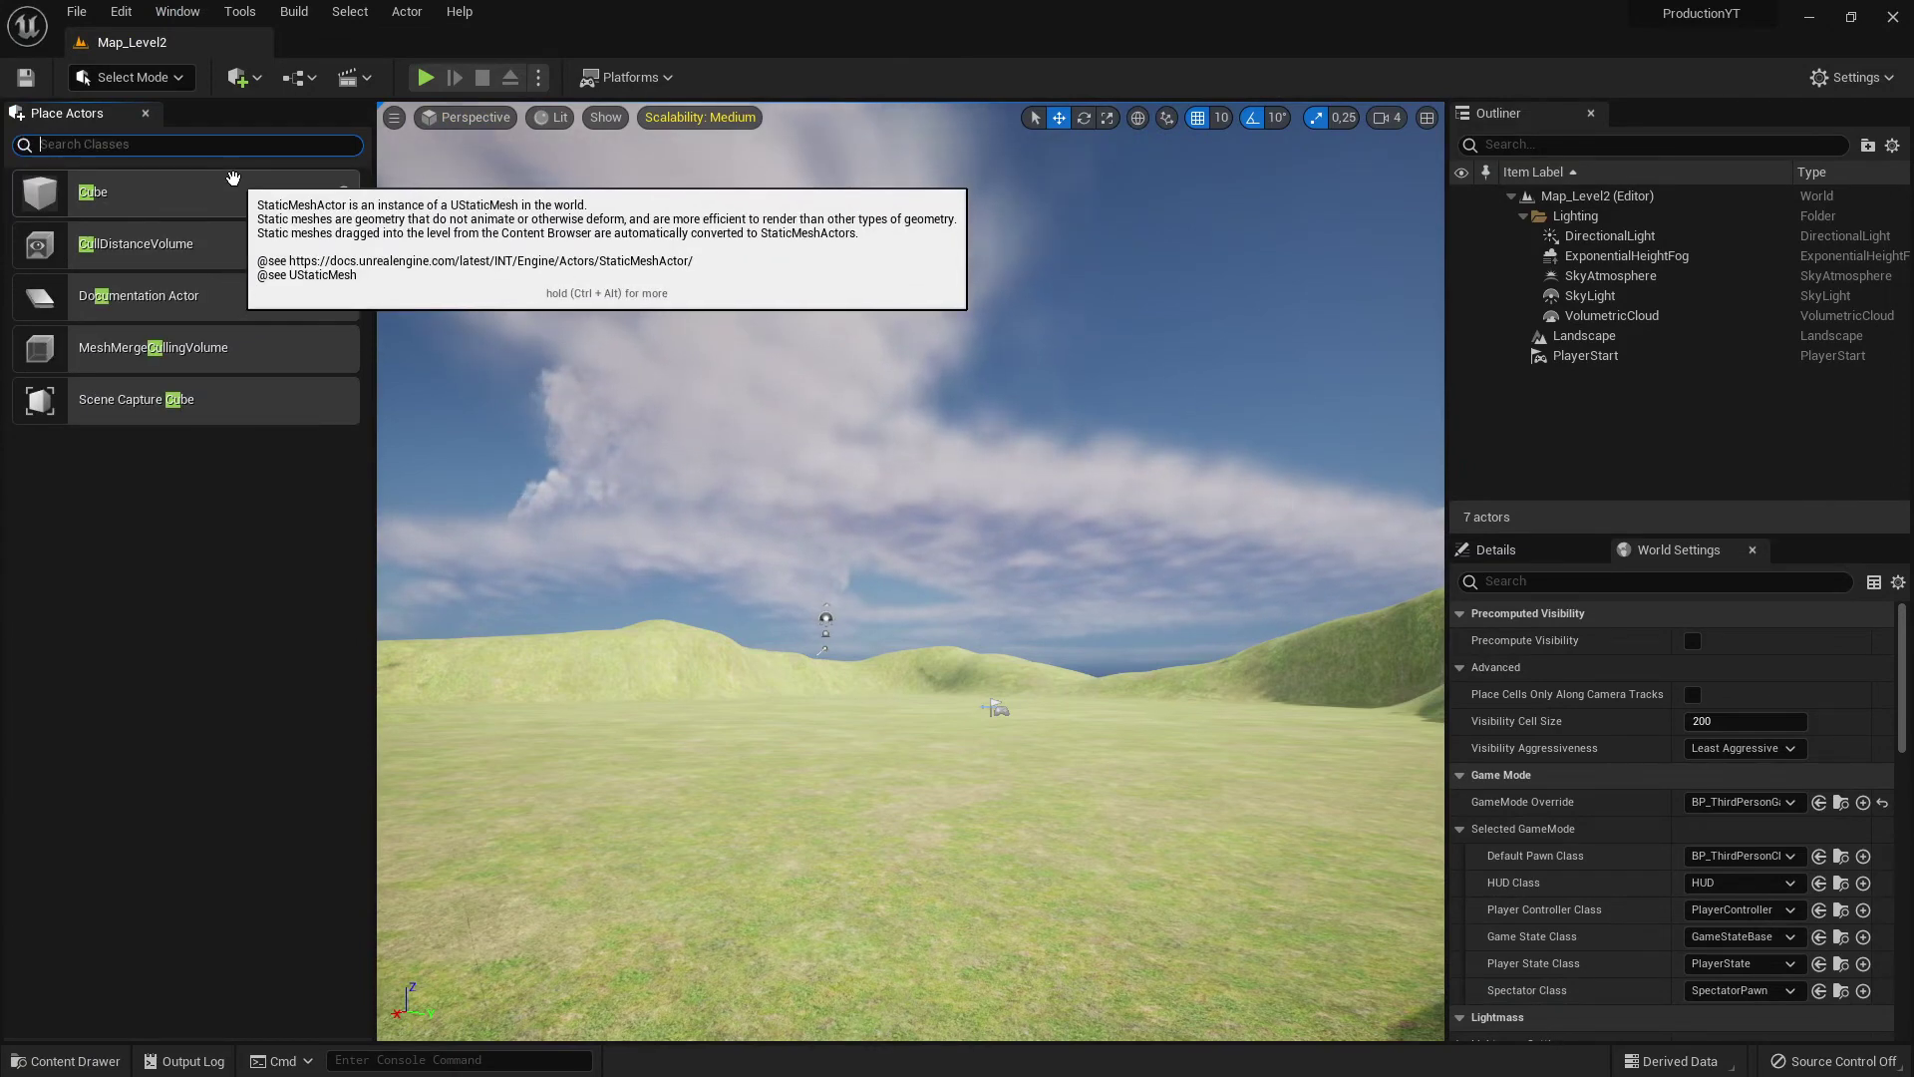
text(sound)
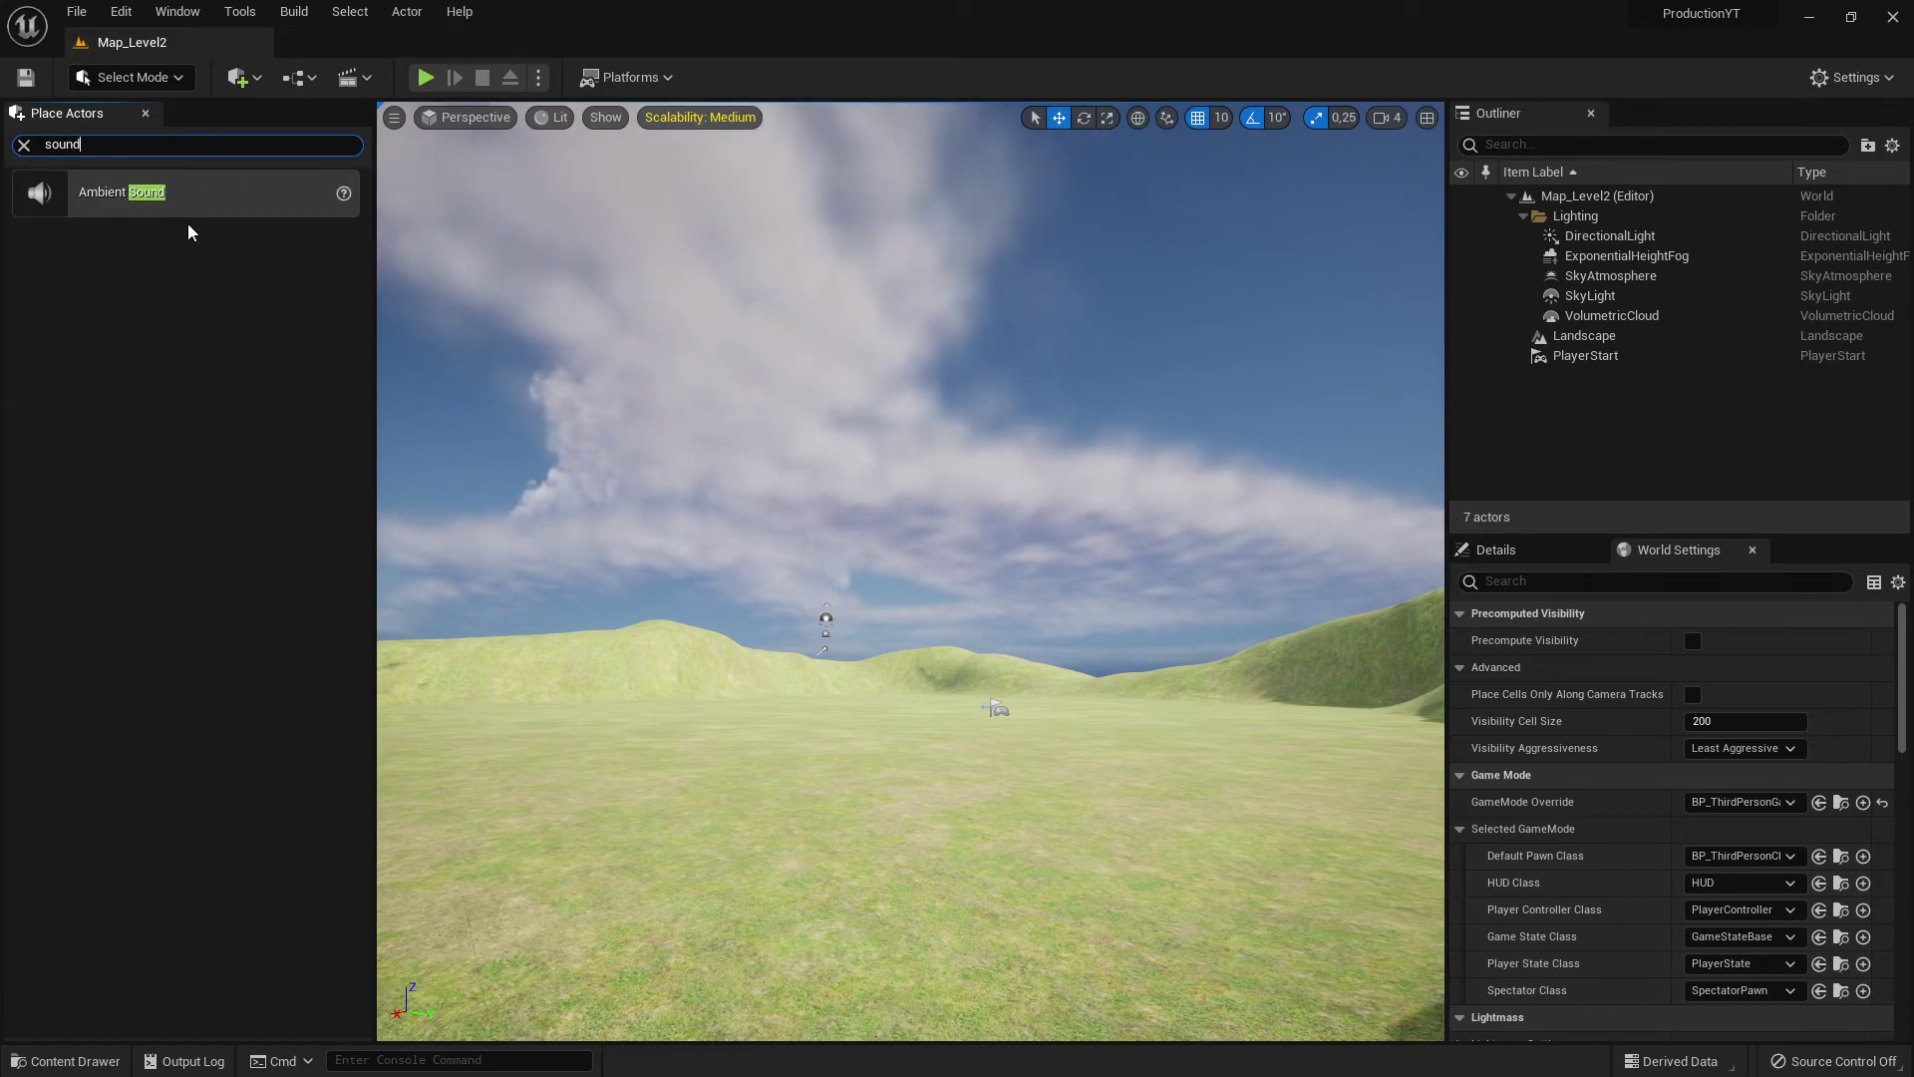
key(BackSpace)
key(BackSpace)
key(BackSpace)
key(BackSpace)
key(BackSpace)
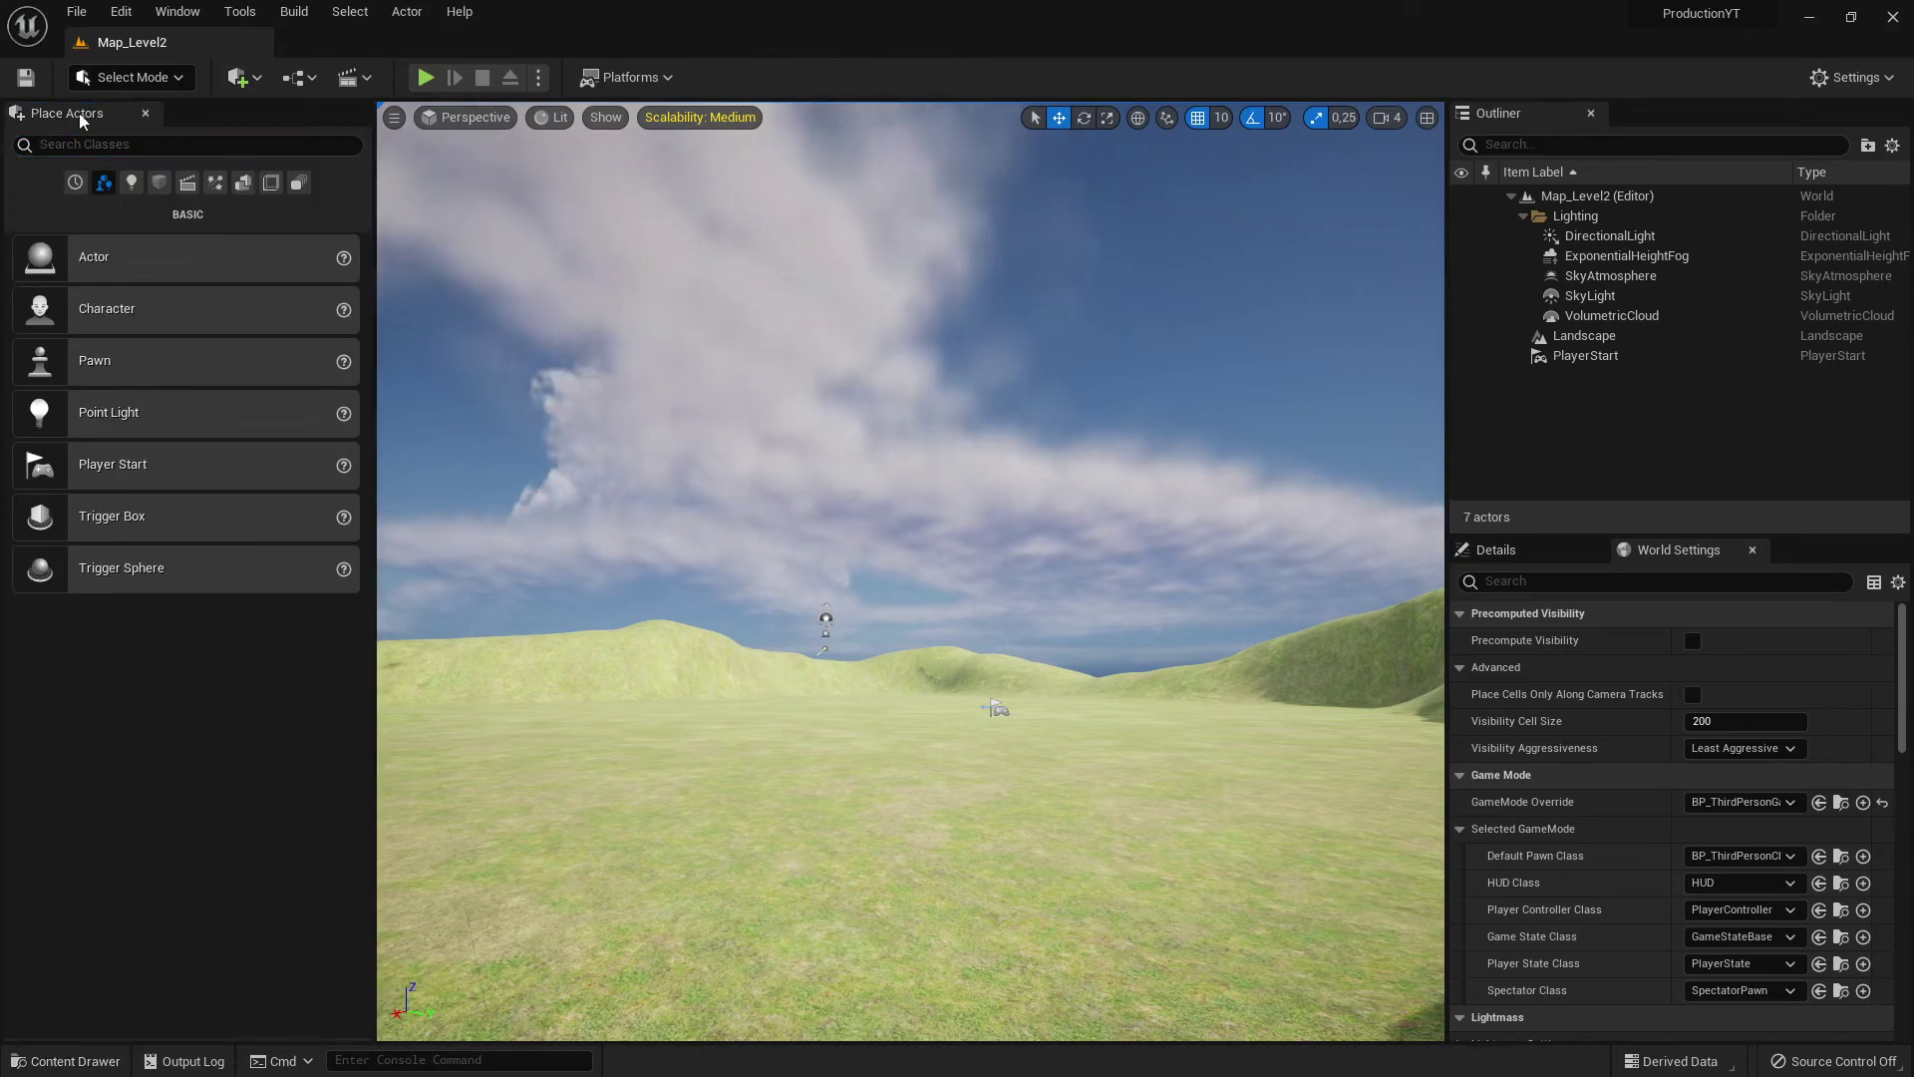
click(145, 113)
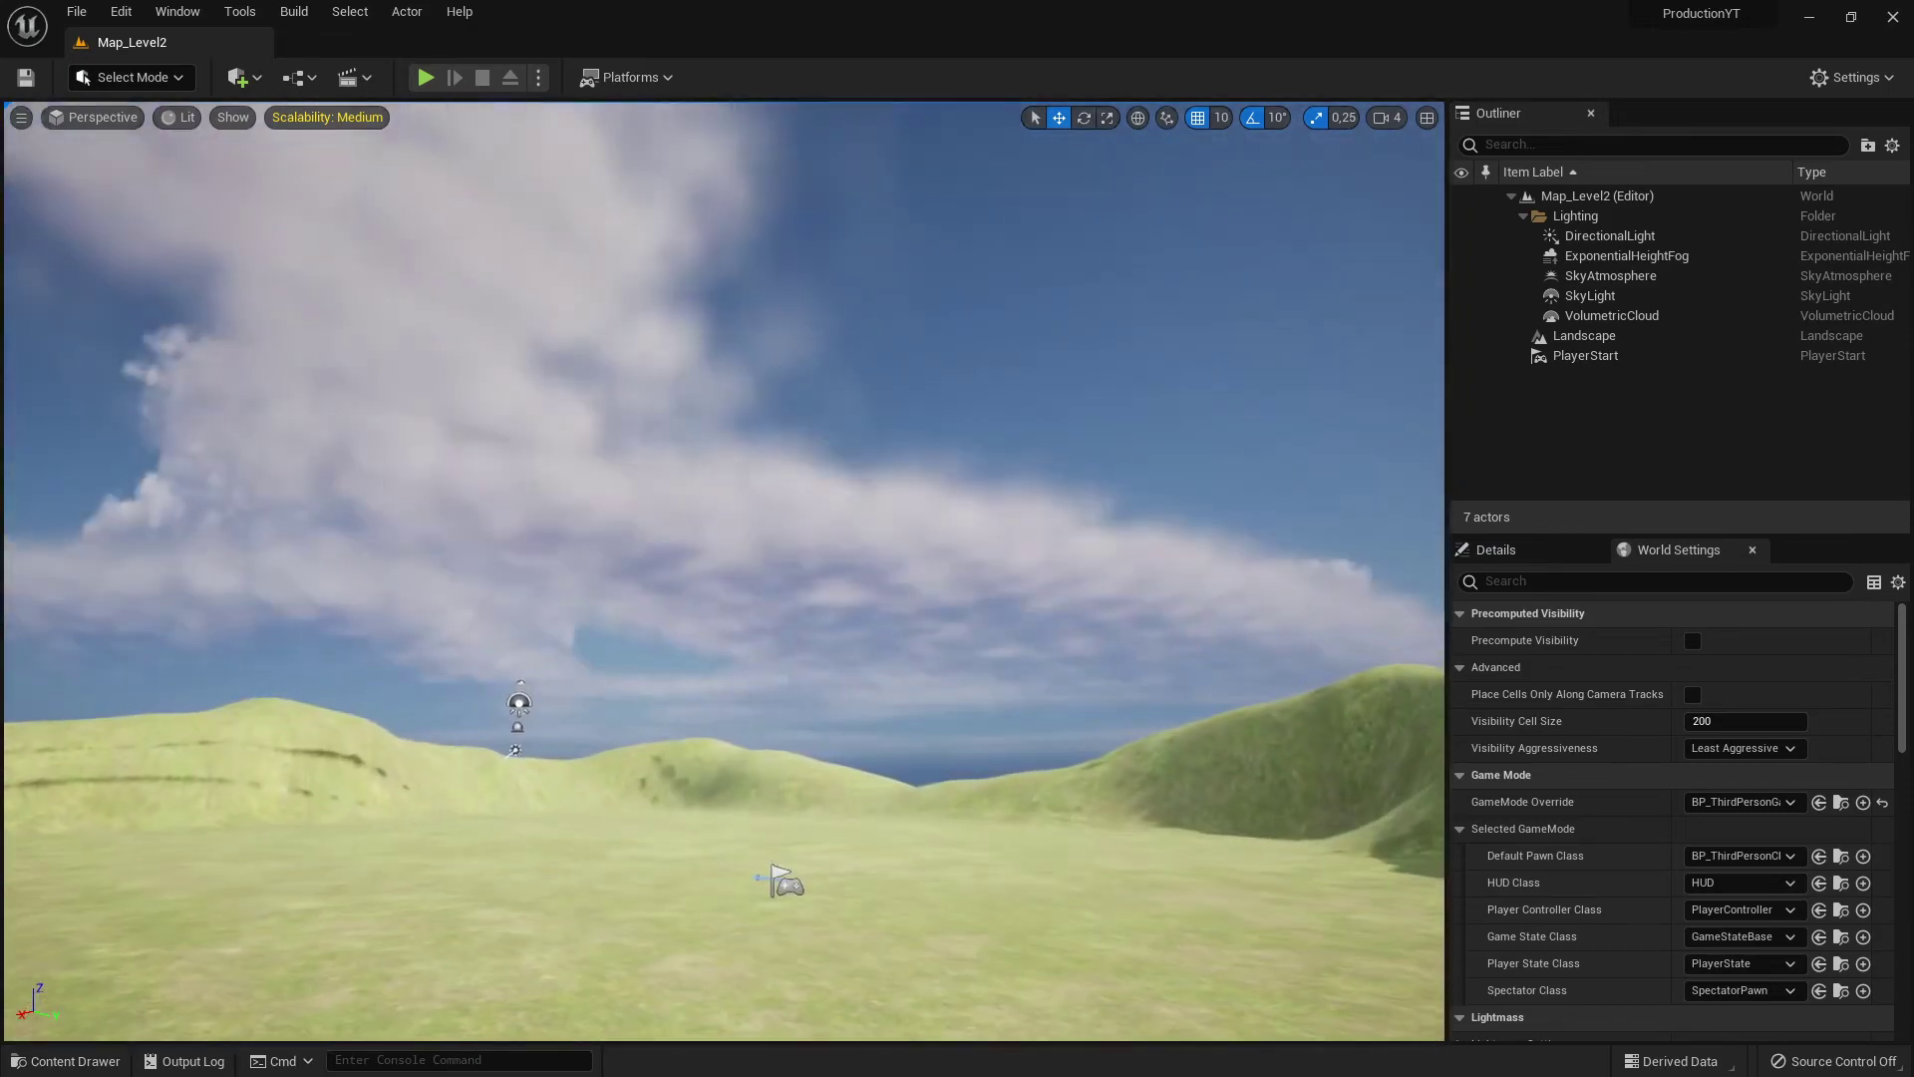
Step: Open the _ProductionYT Sound folder in the Content Drawer and dock the browser in the editor layout
drag(555, 857, 555, 892)
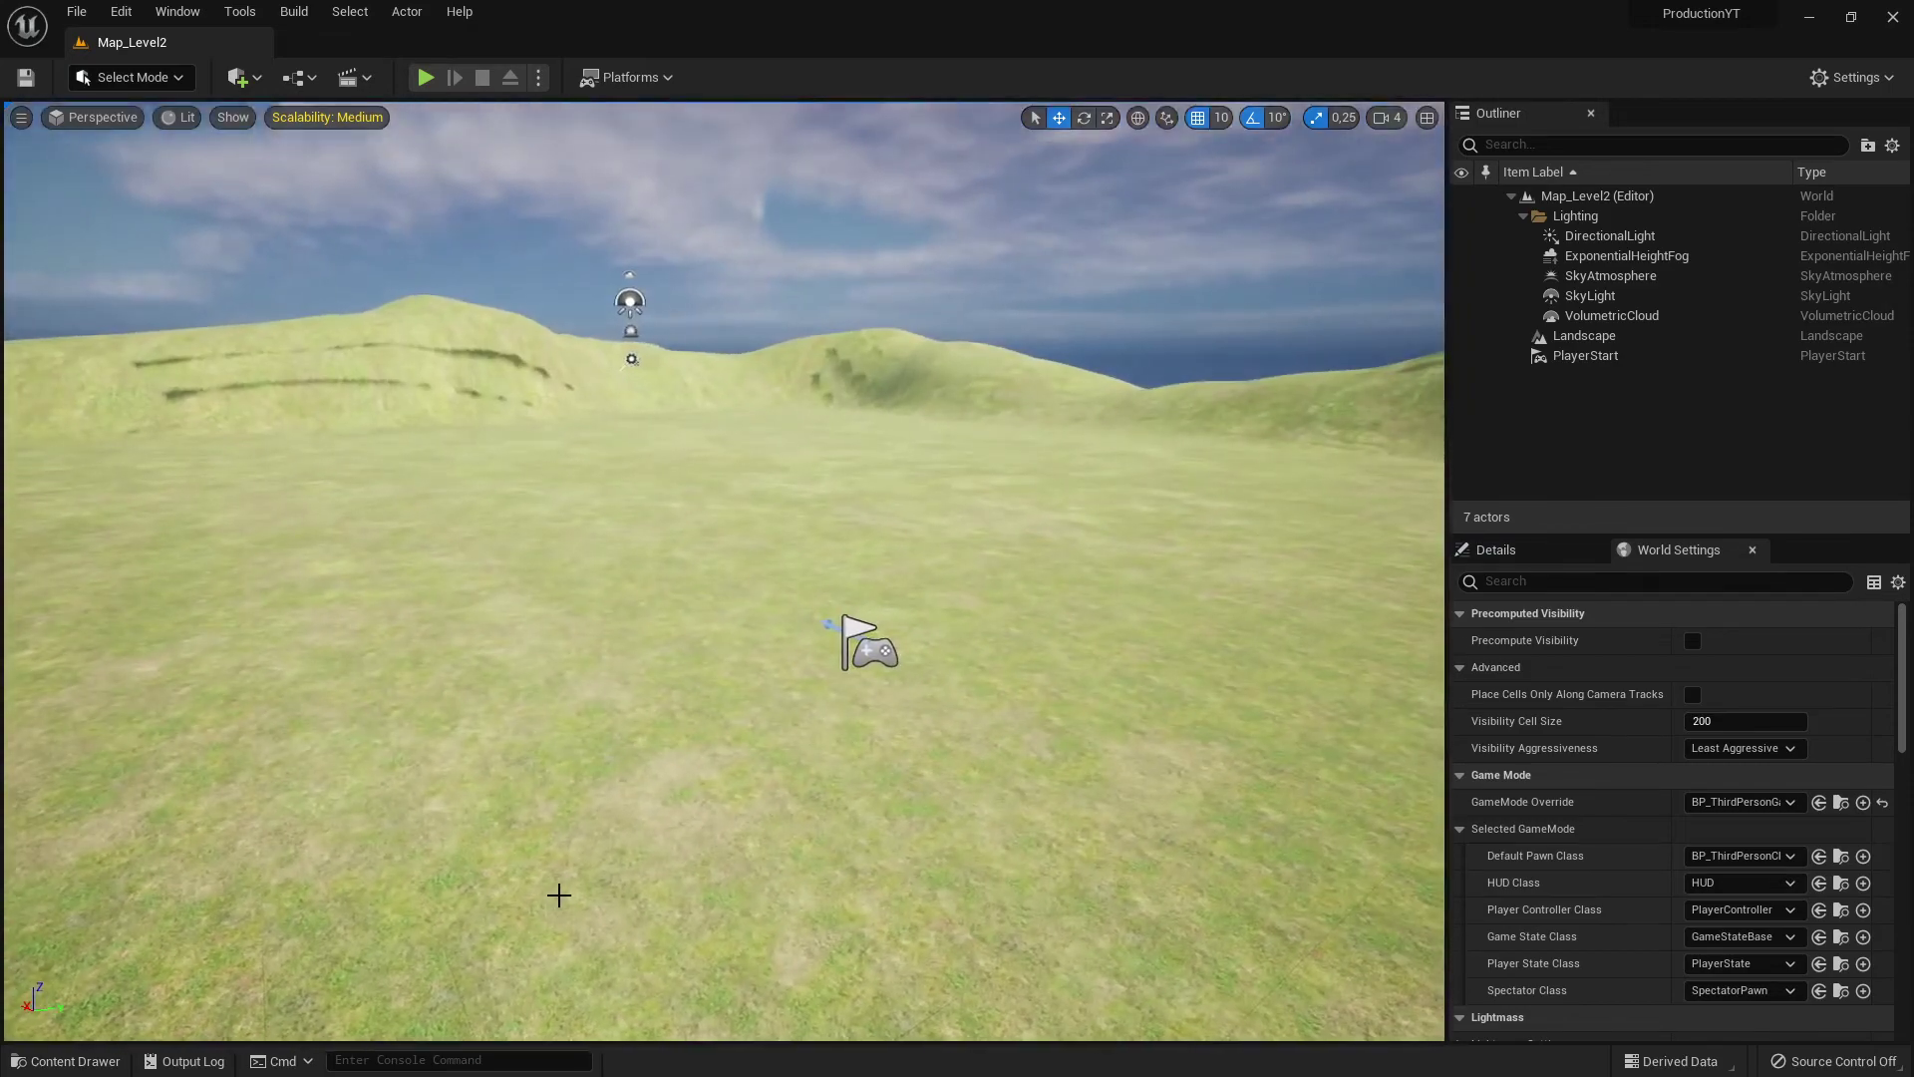
click(66, 1061)
click(112, 917)
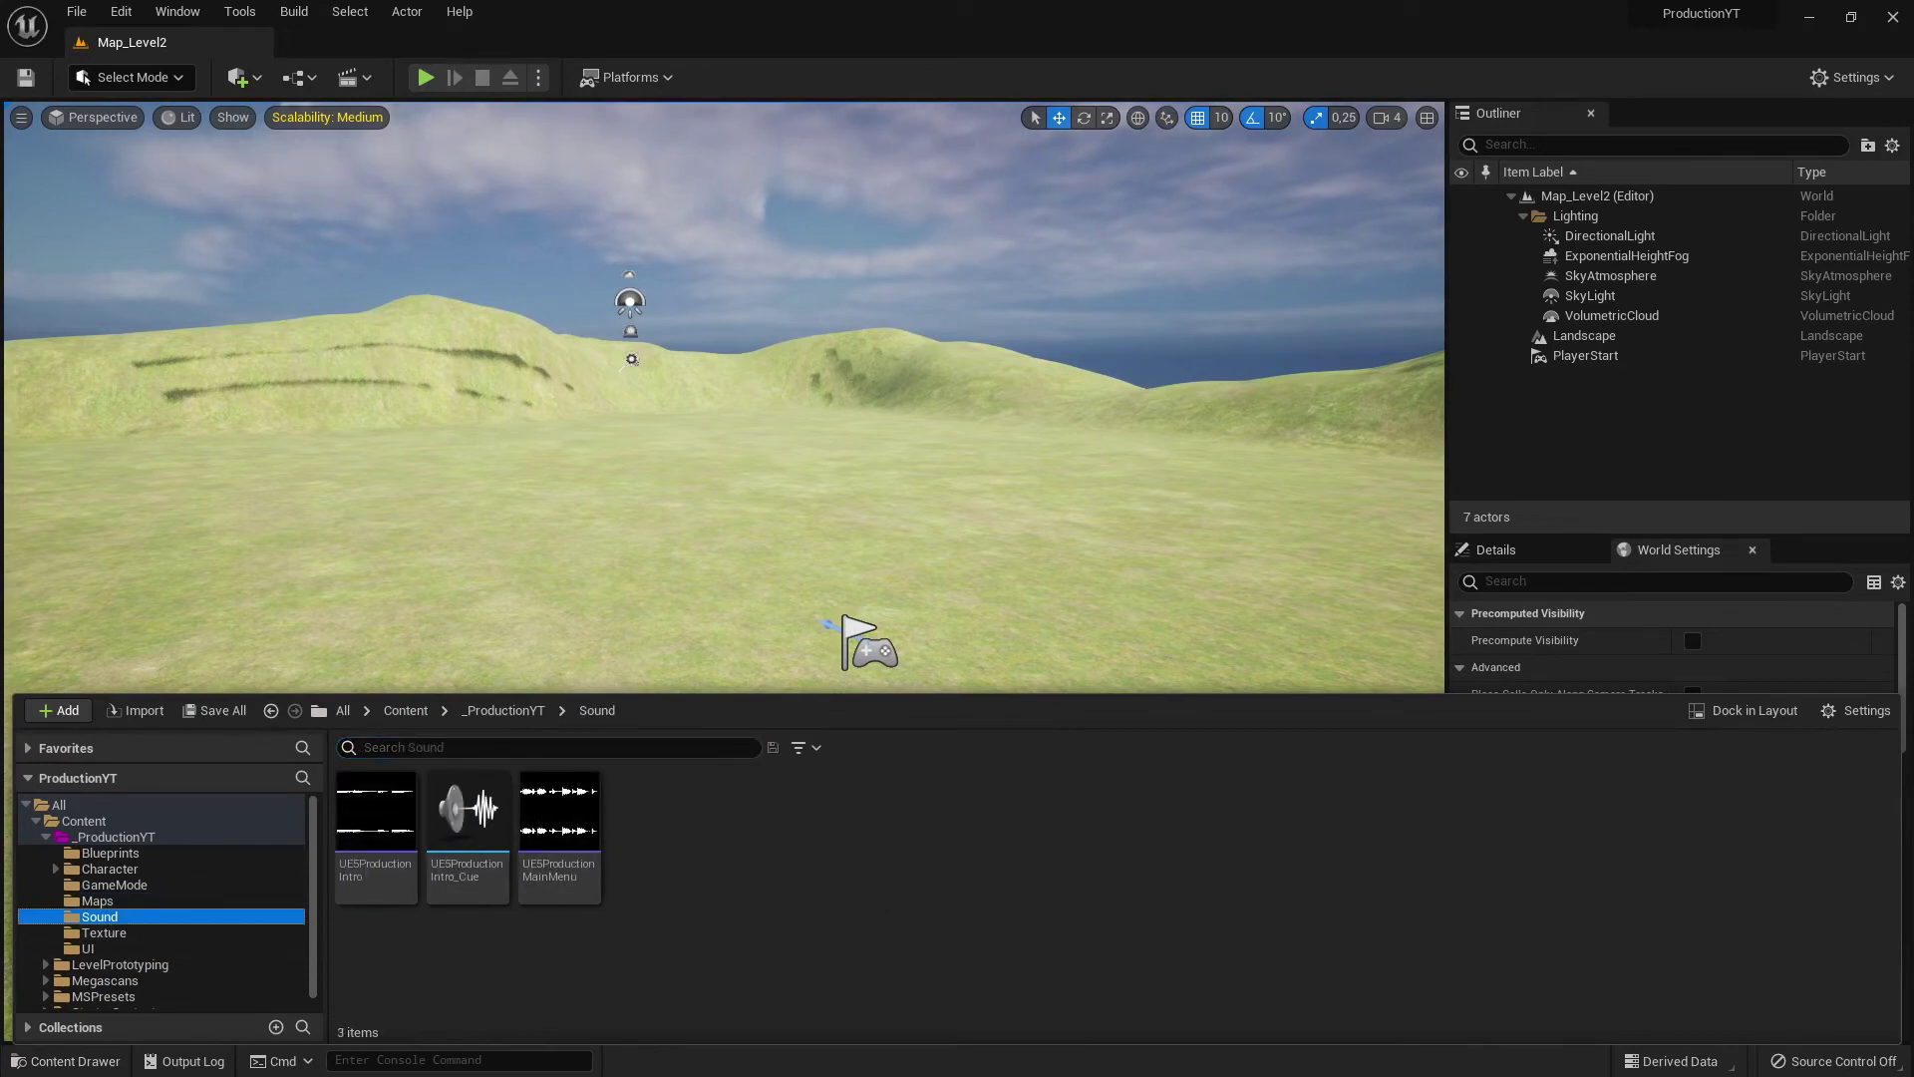
key(ctrl+space)
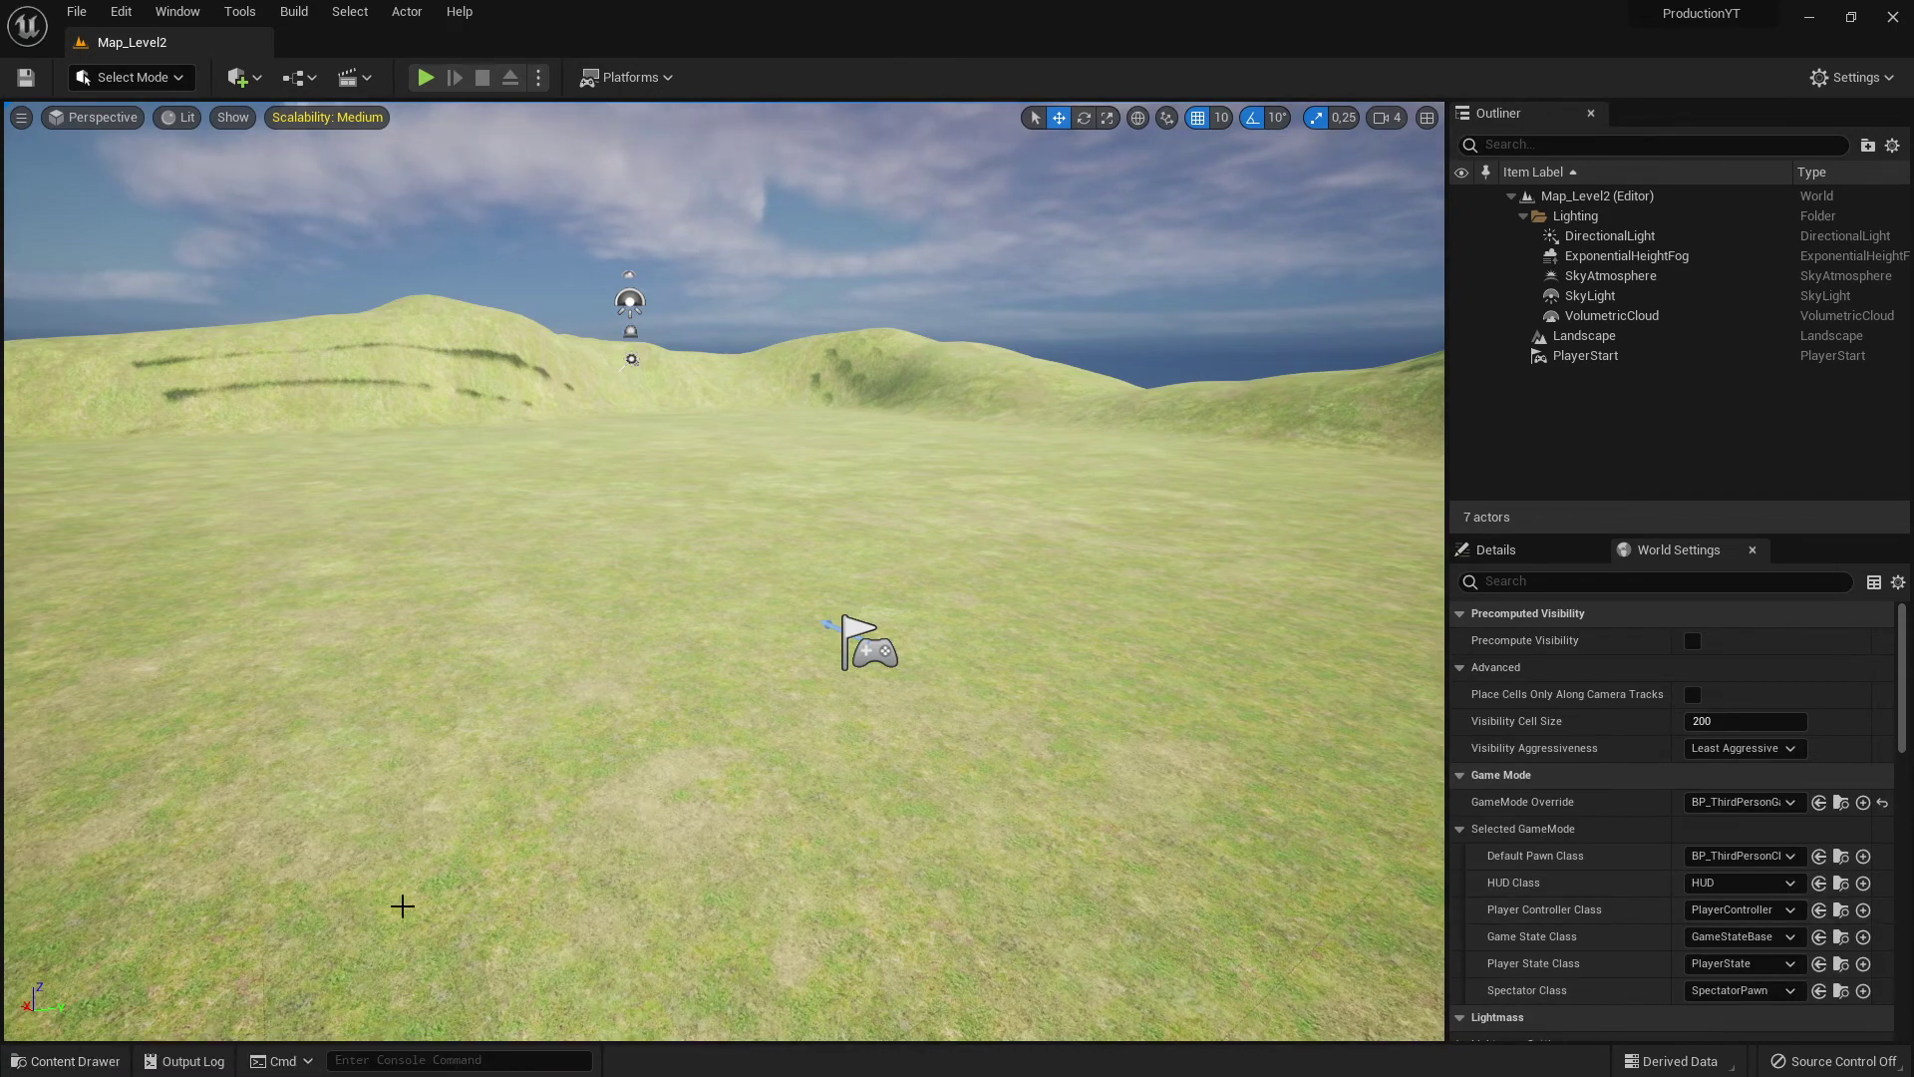
key(ctrl+space)
click(1710, 711)
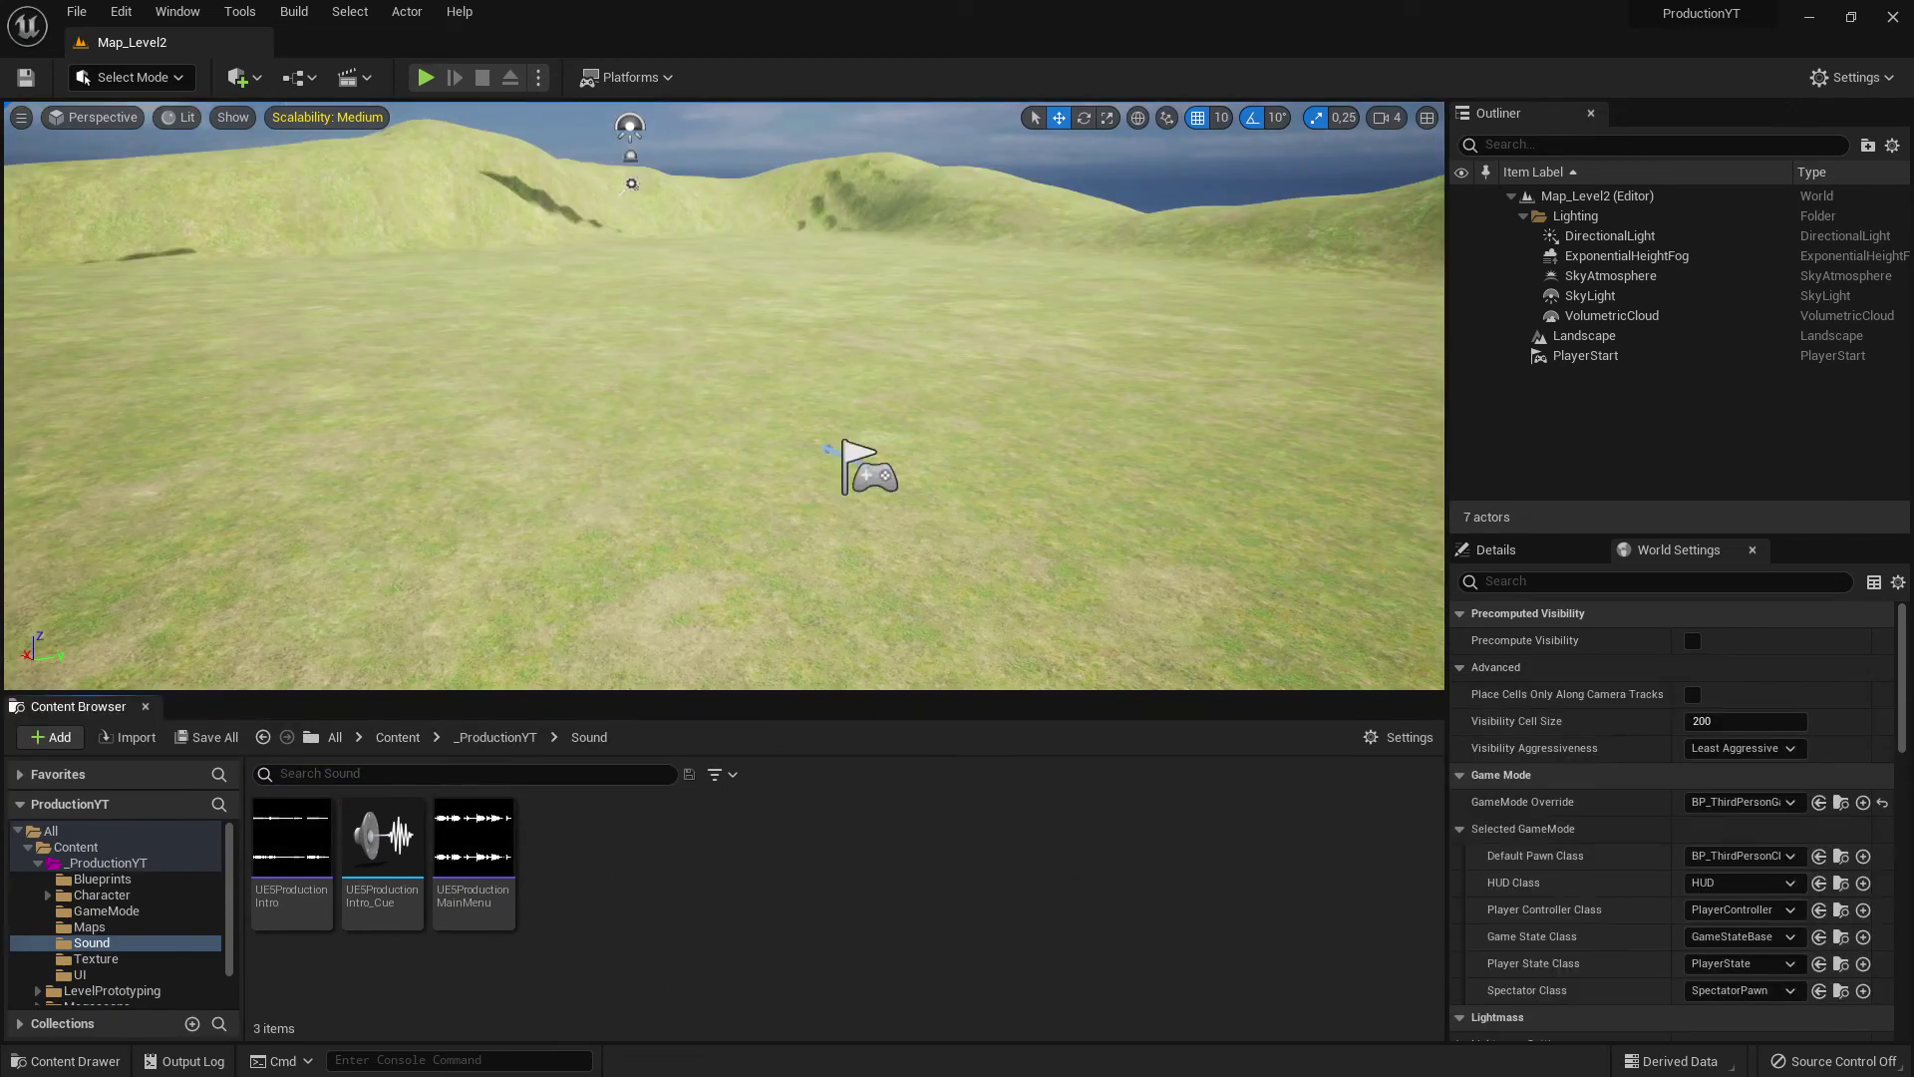
Step: Import the UE5ProductionIntroHorror audio file into the Sound folder and save all assets
drag(691, 845, 678, 853)
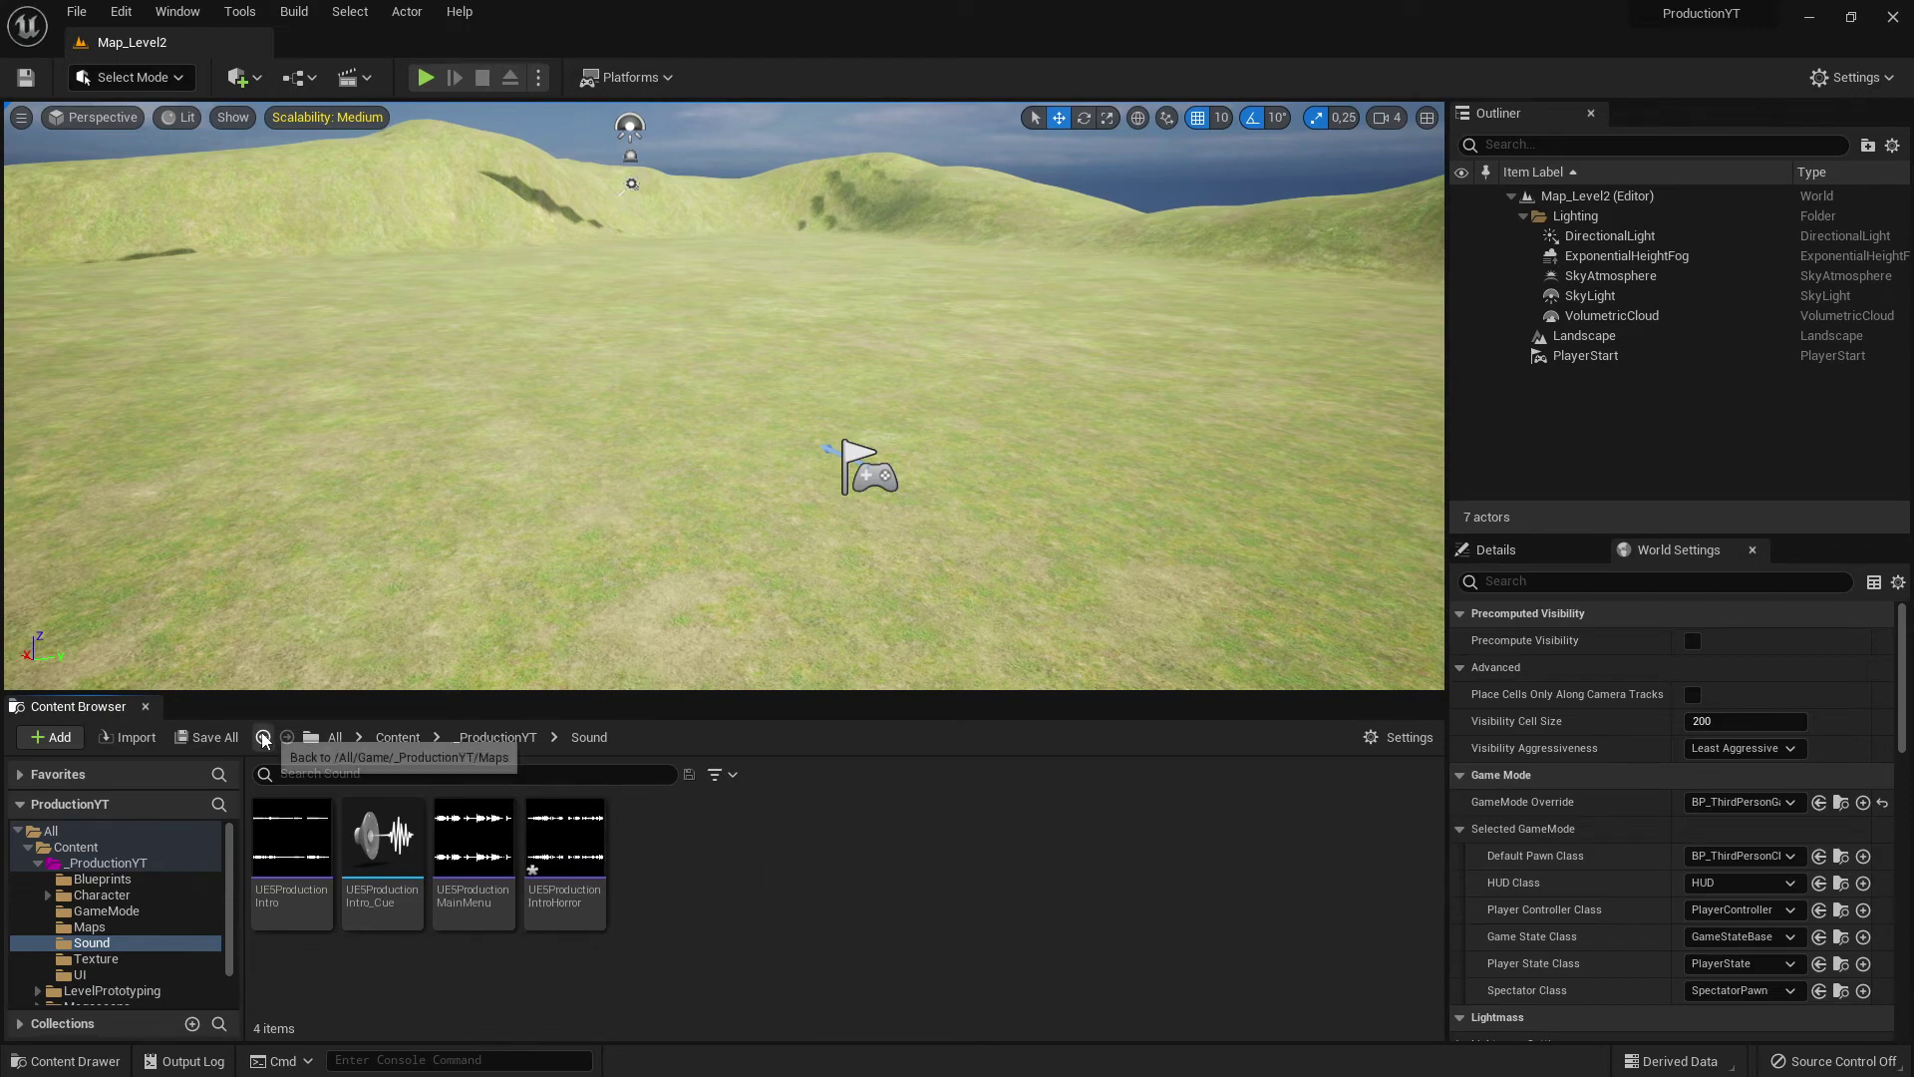
click(206, 736)
click(1110, 769)
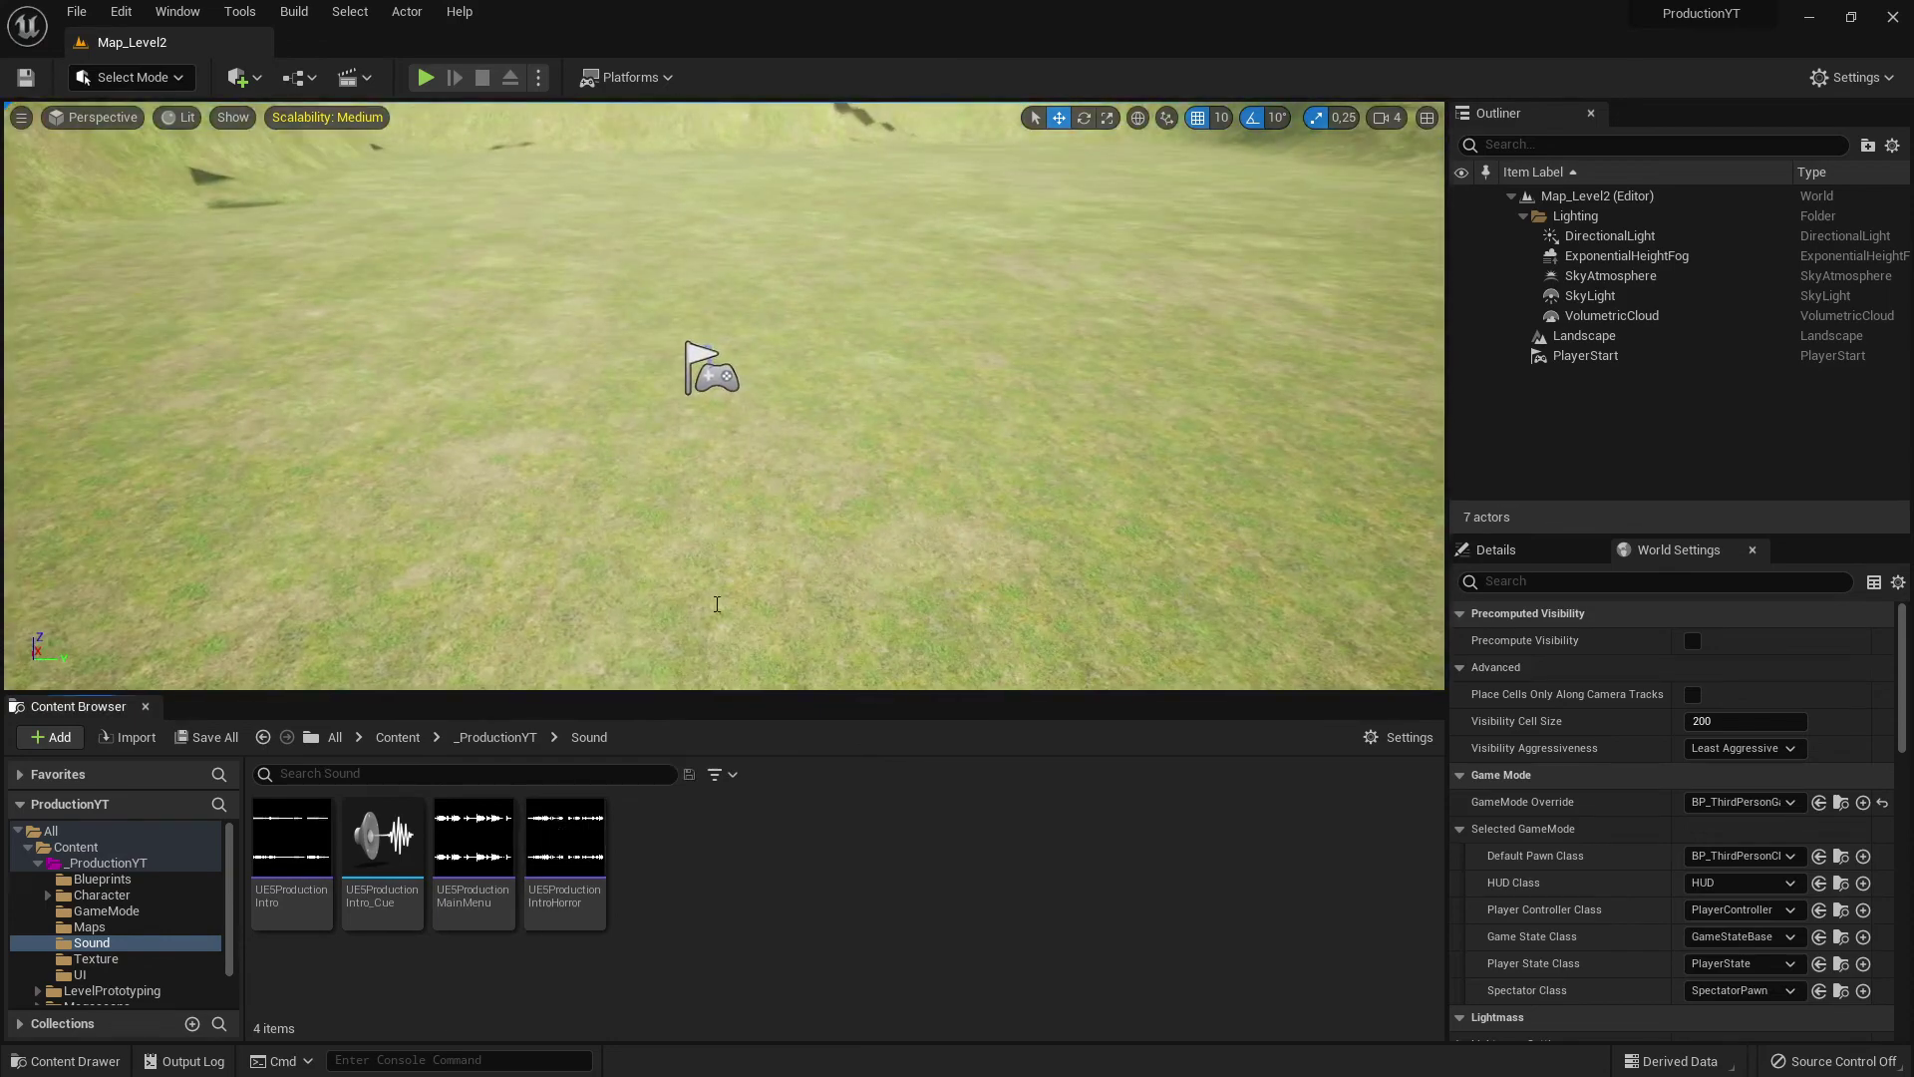
Step: Place the UE5ProductionIntroHorror sound in the level beside the player start and play-test it by moving the character around
drag(565, 848, 779, 453)
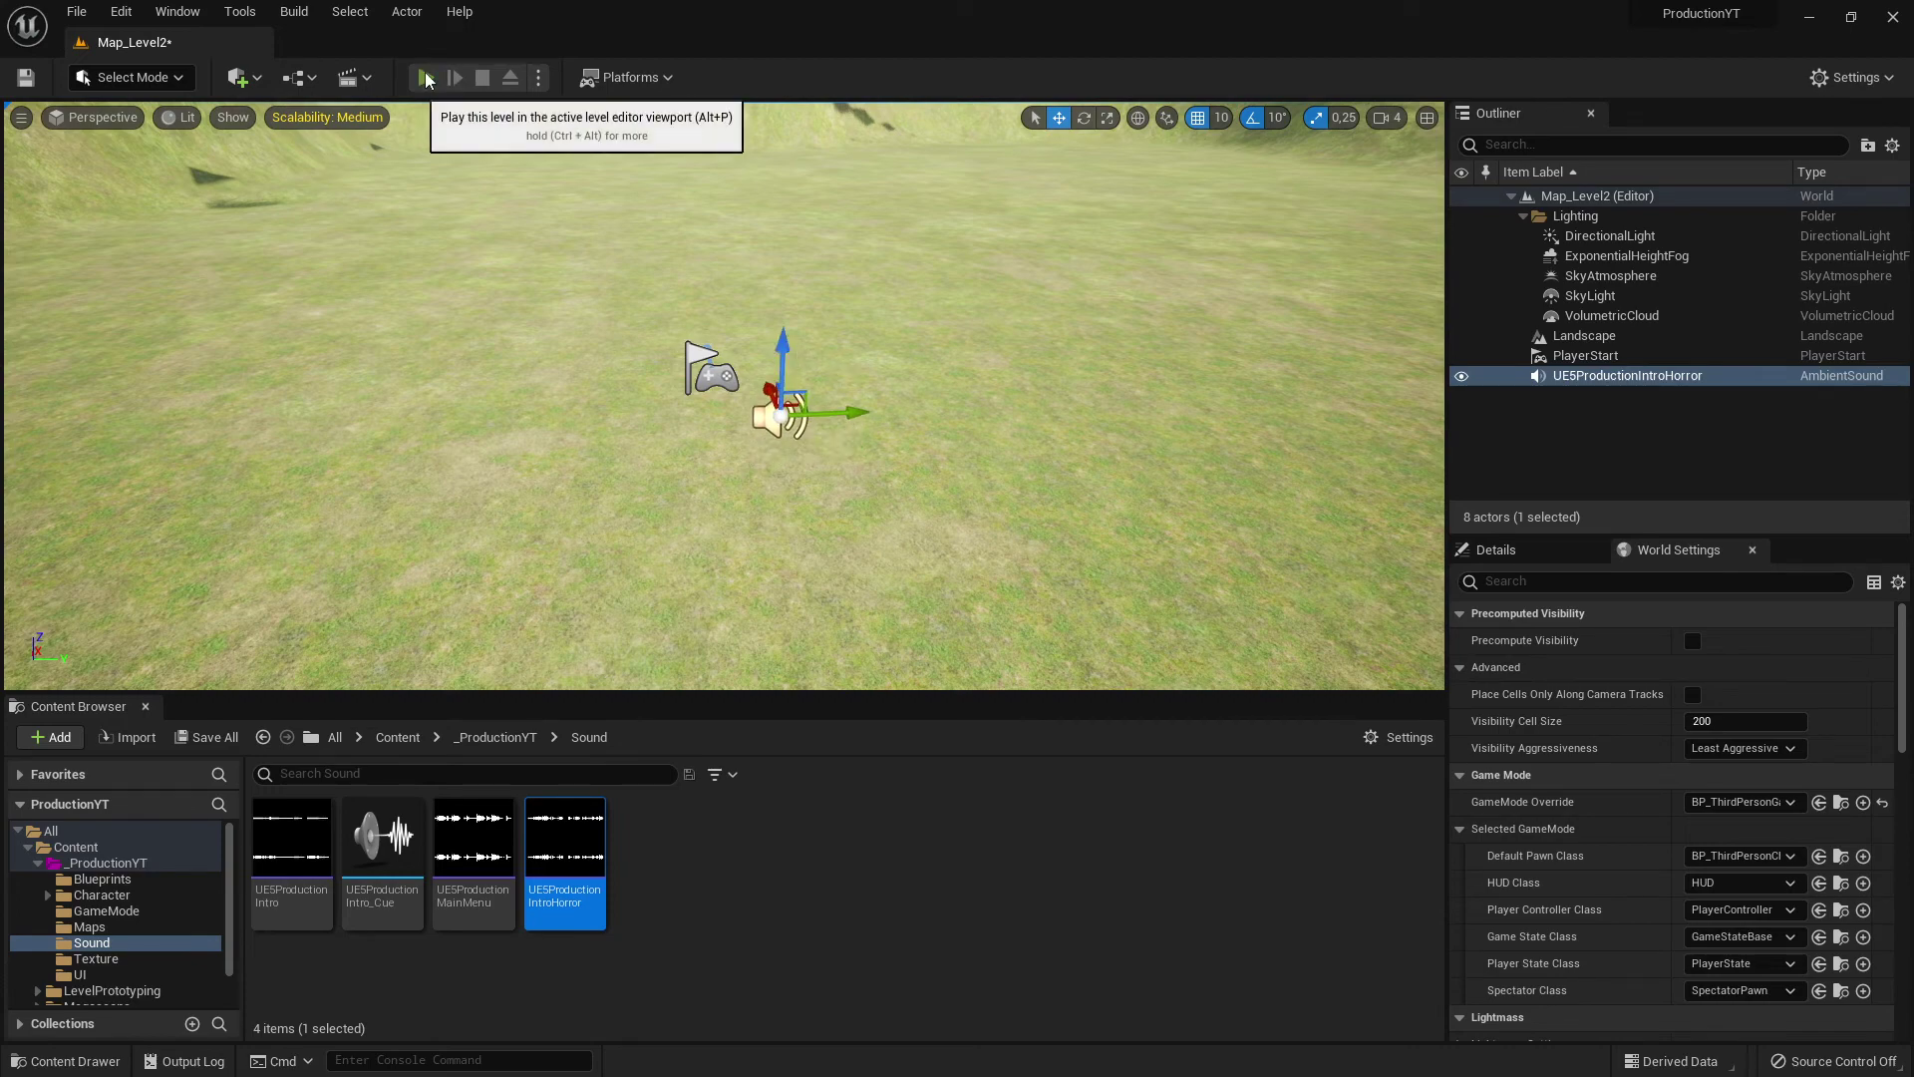
click(424, 77)
key(w)
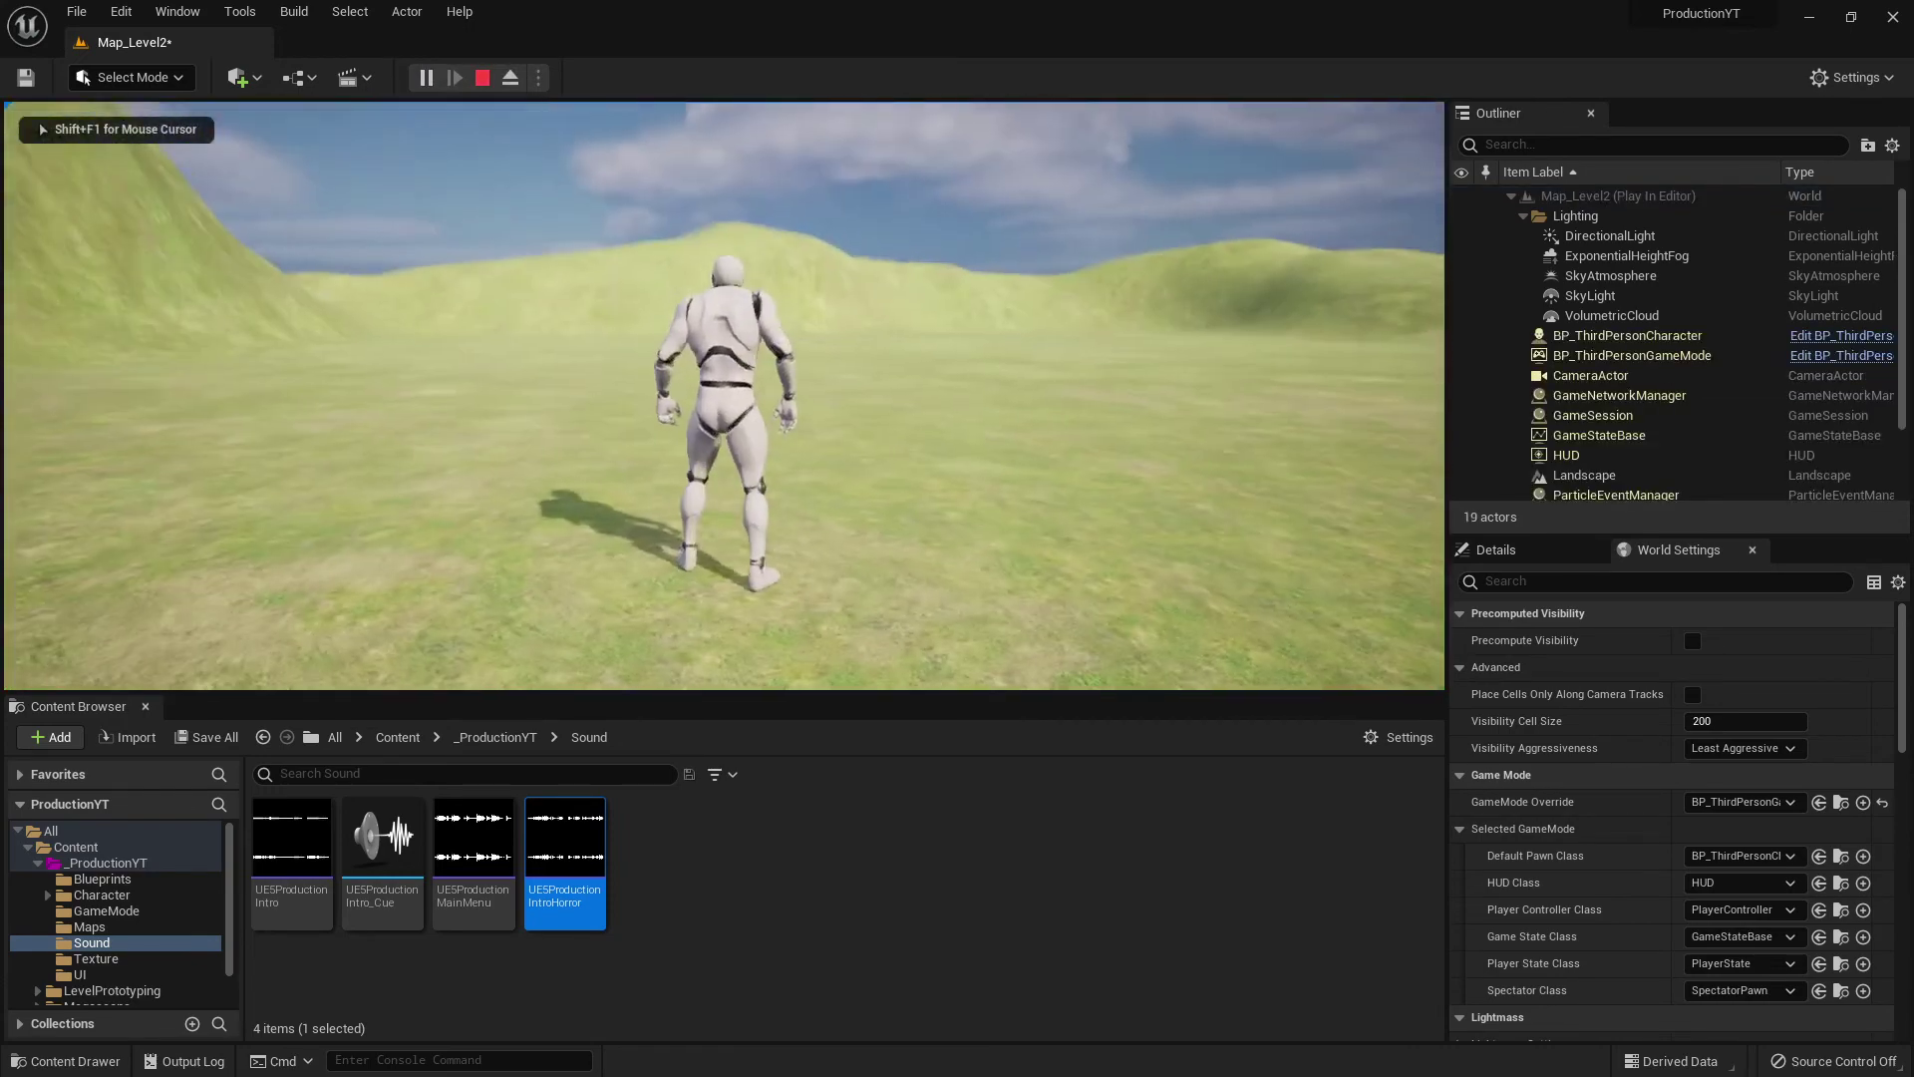
key(w)
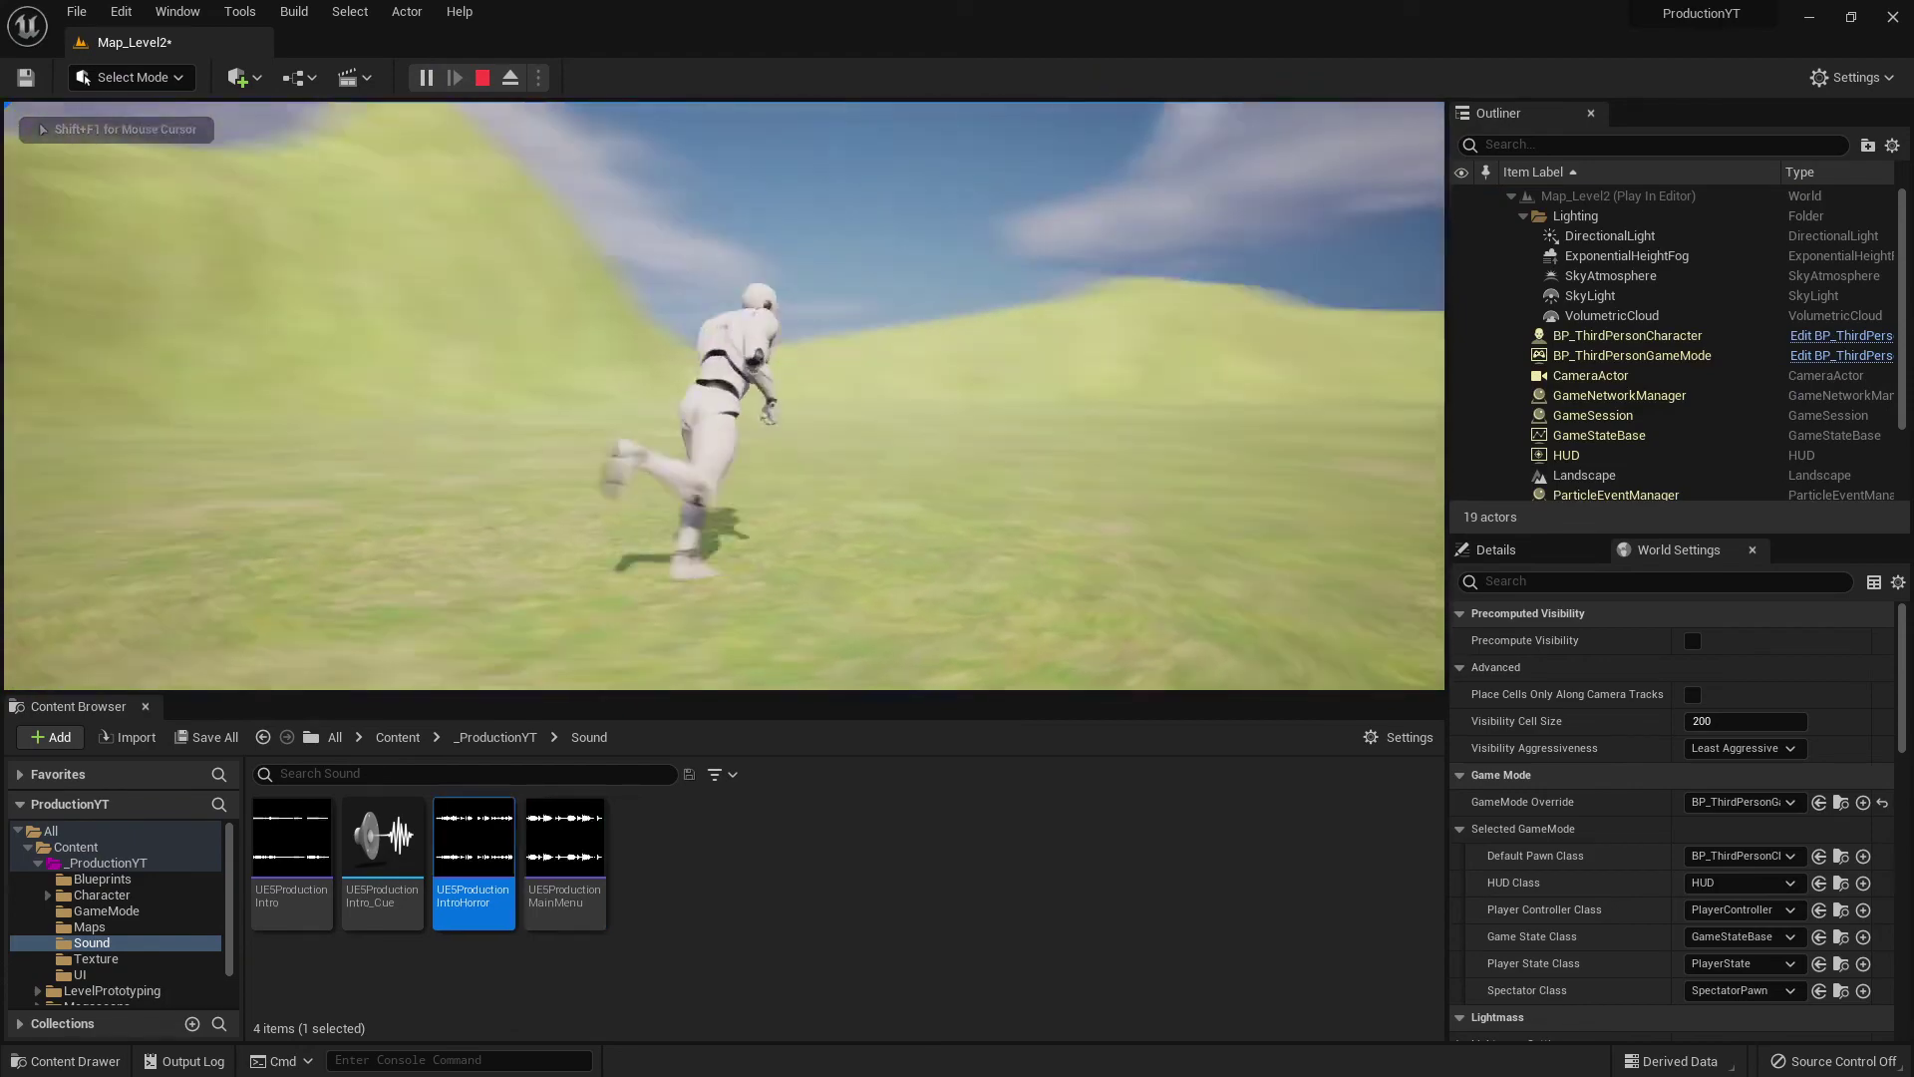
key(d)
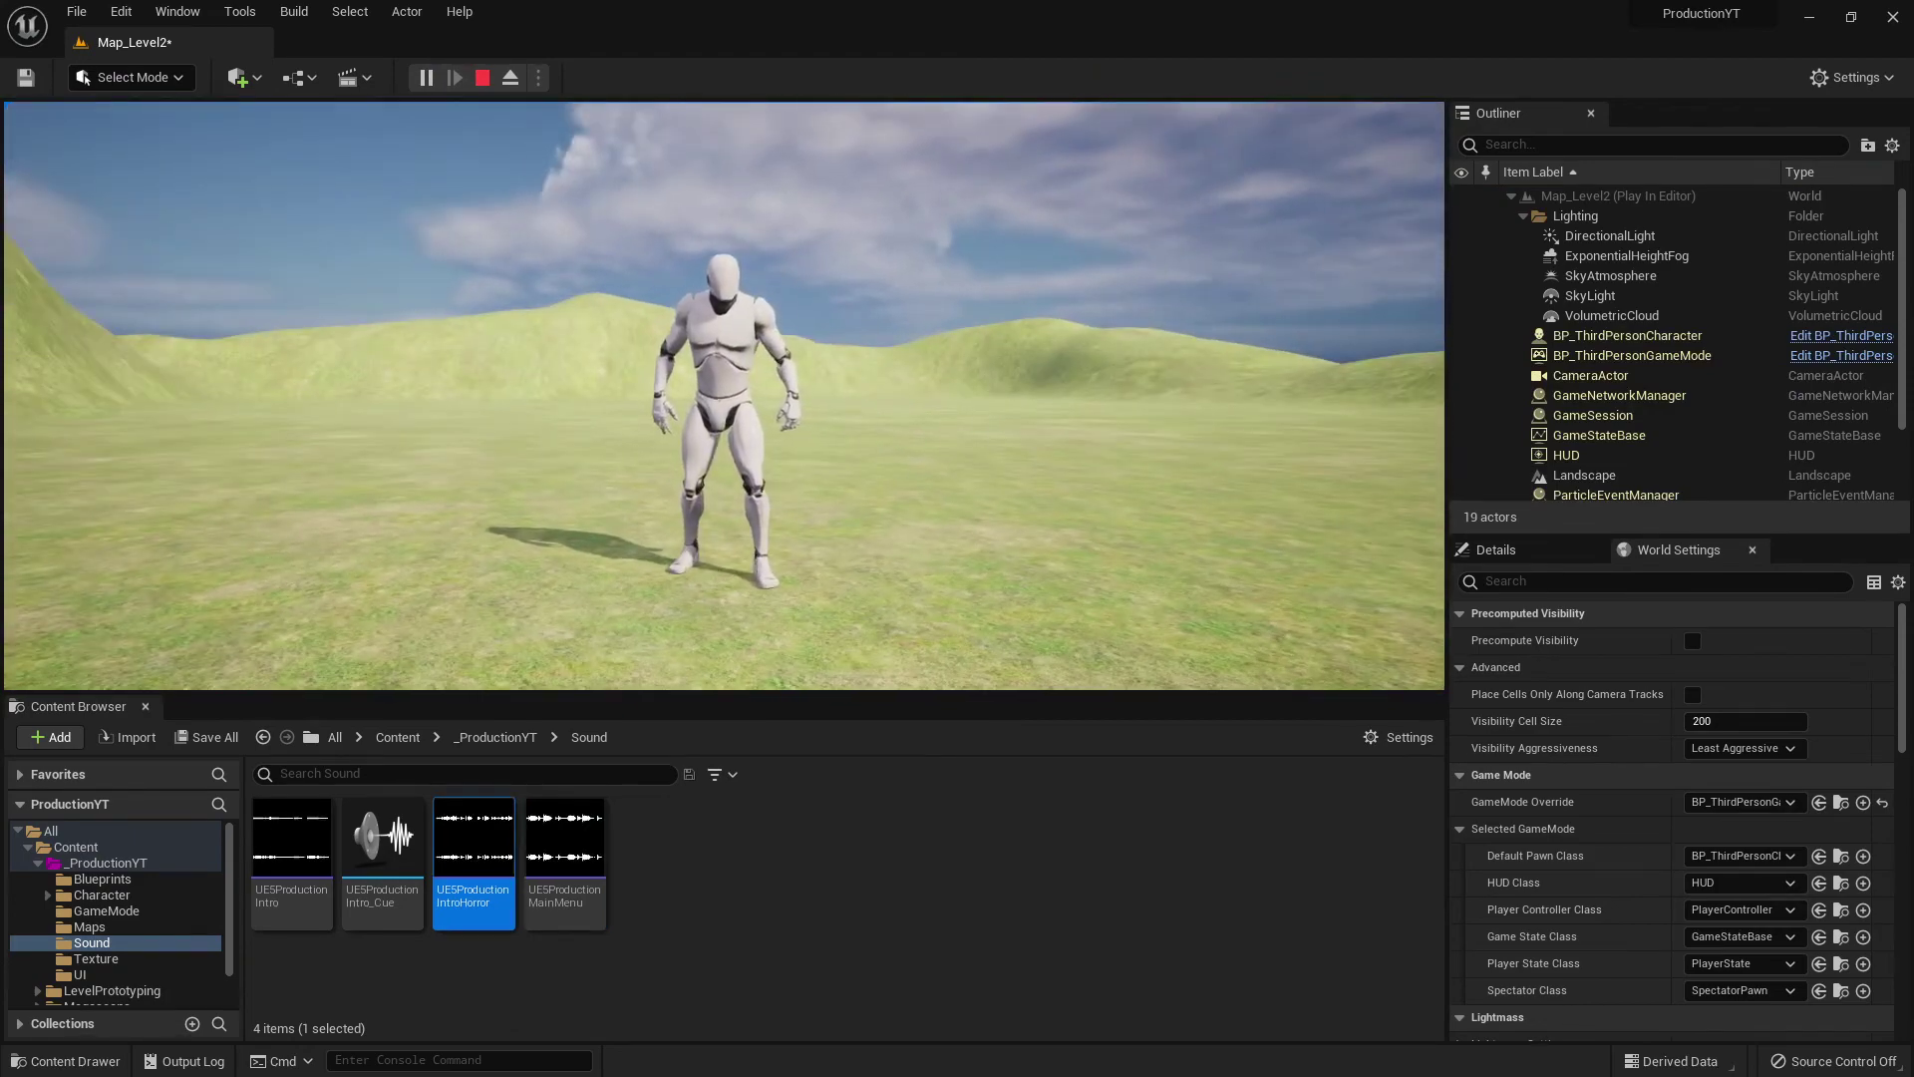
key(Escape)
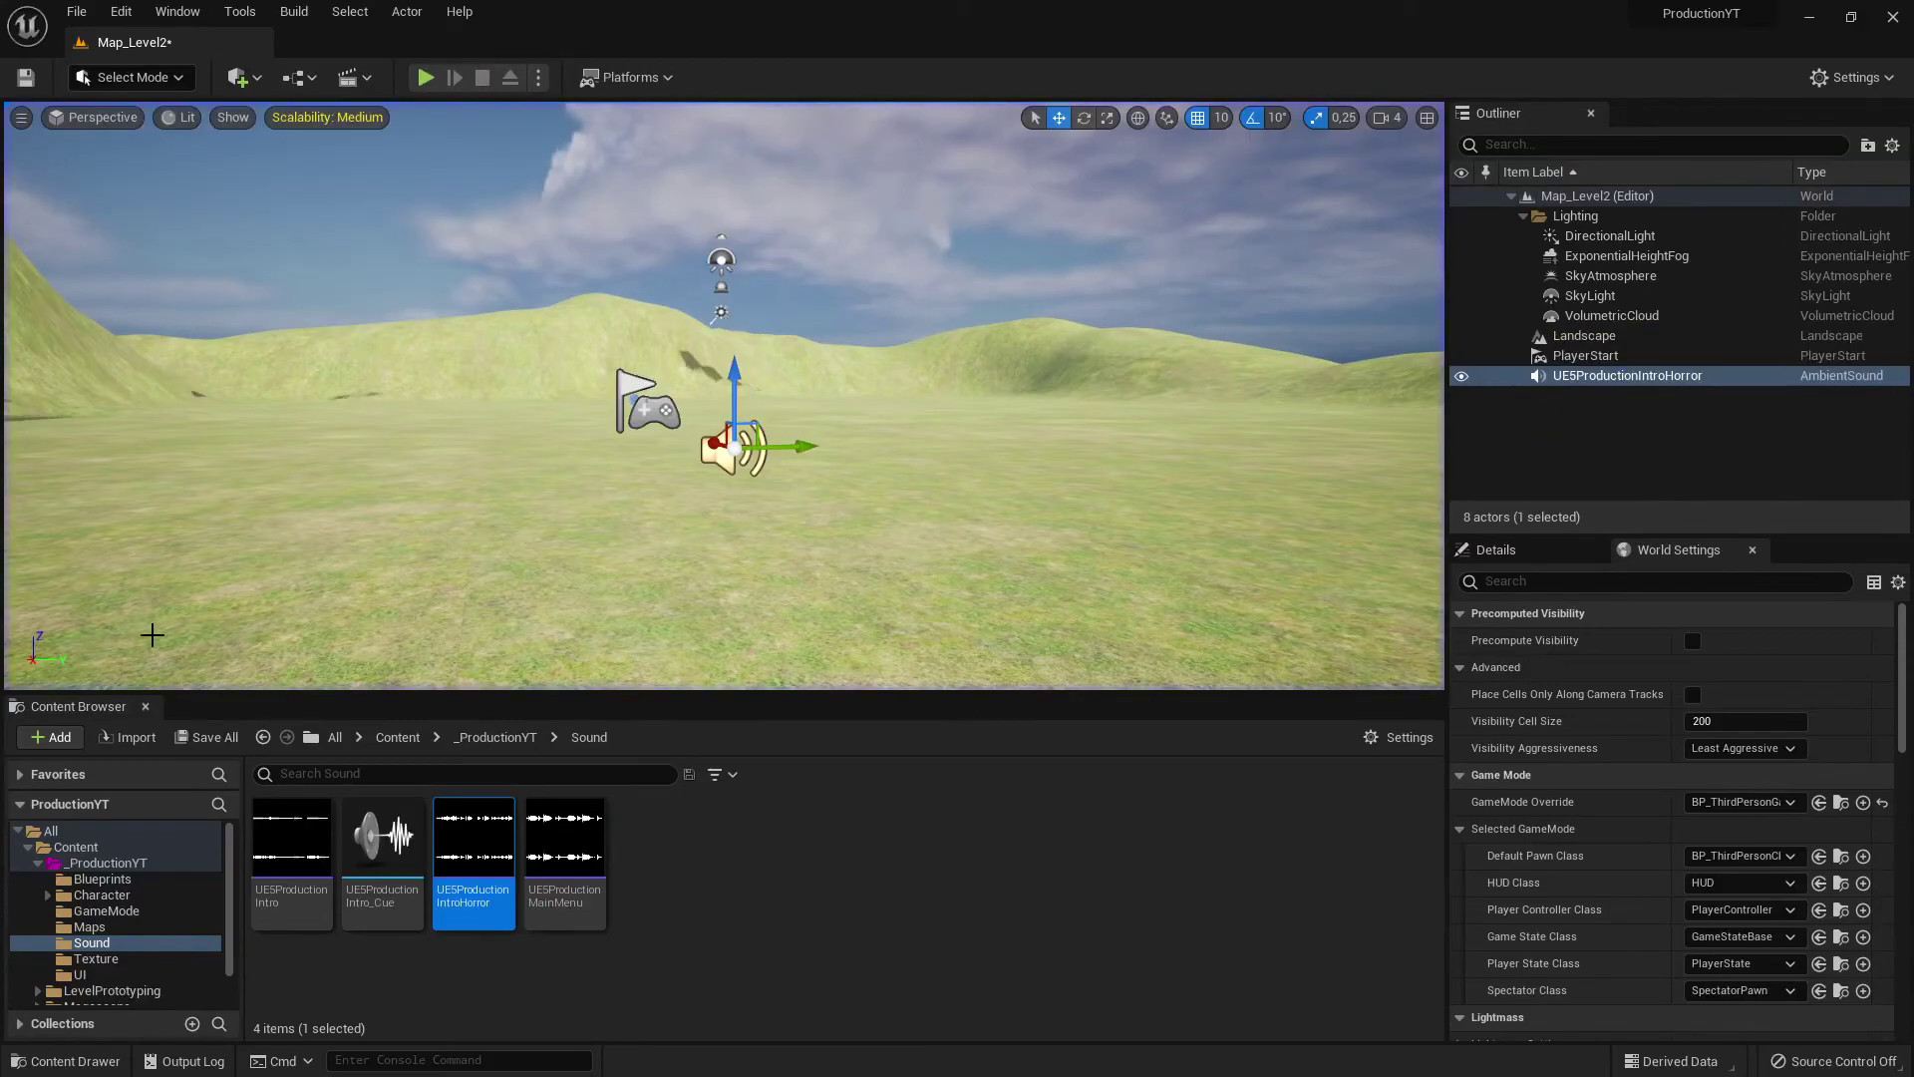
Step: Close the docked Content Browser and play Map_Level2 again, moving the character before stopping the session
click(145, 706)
click(426, 77)
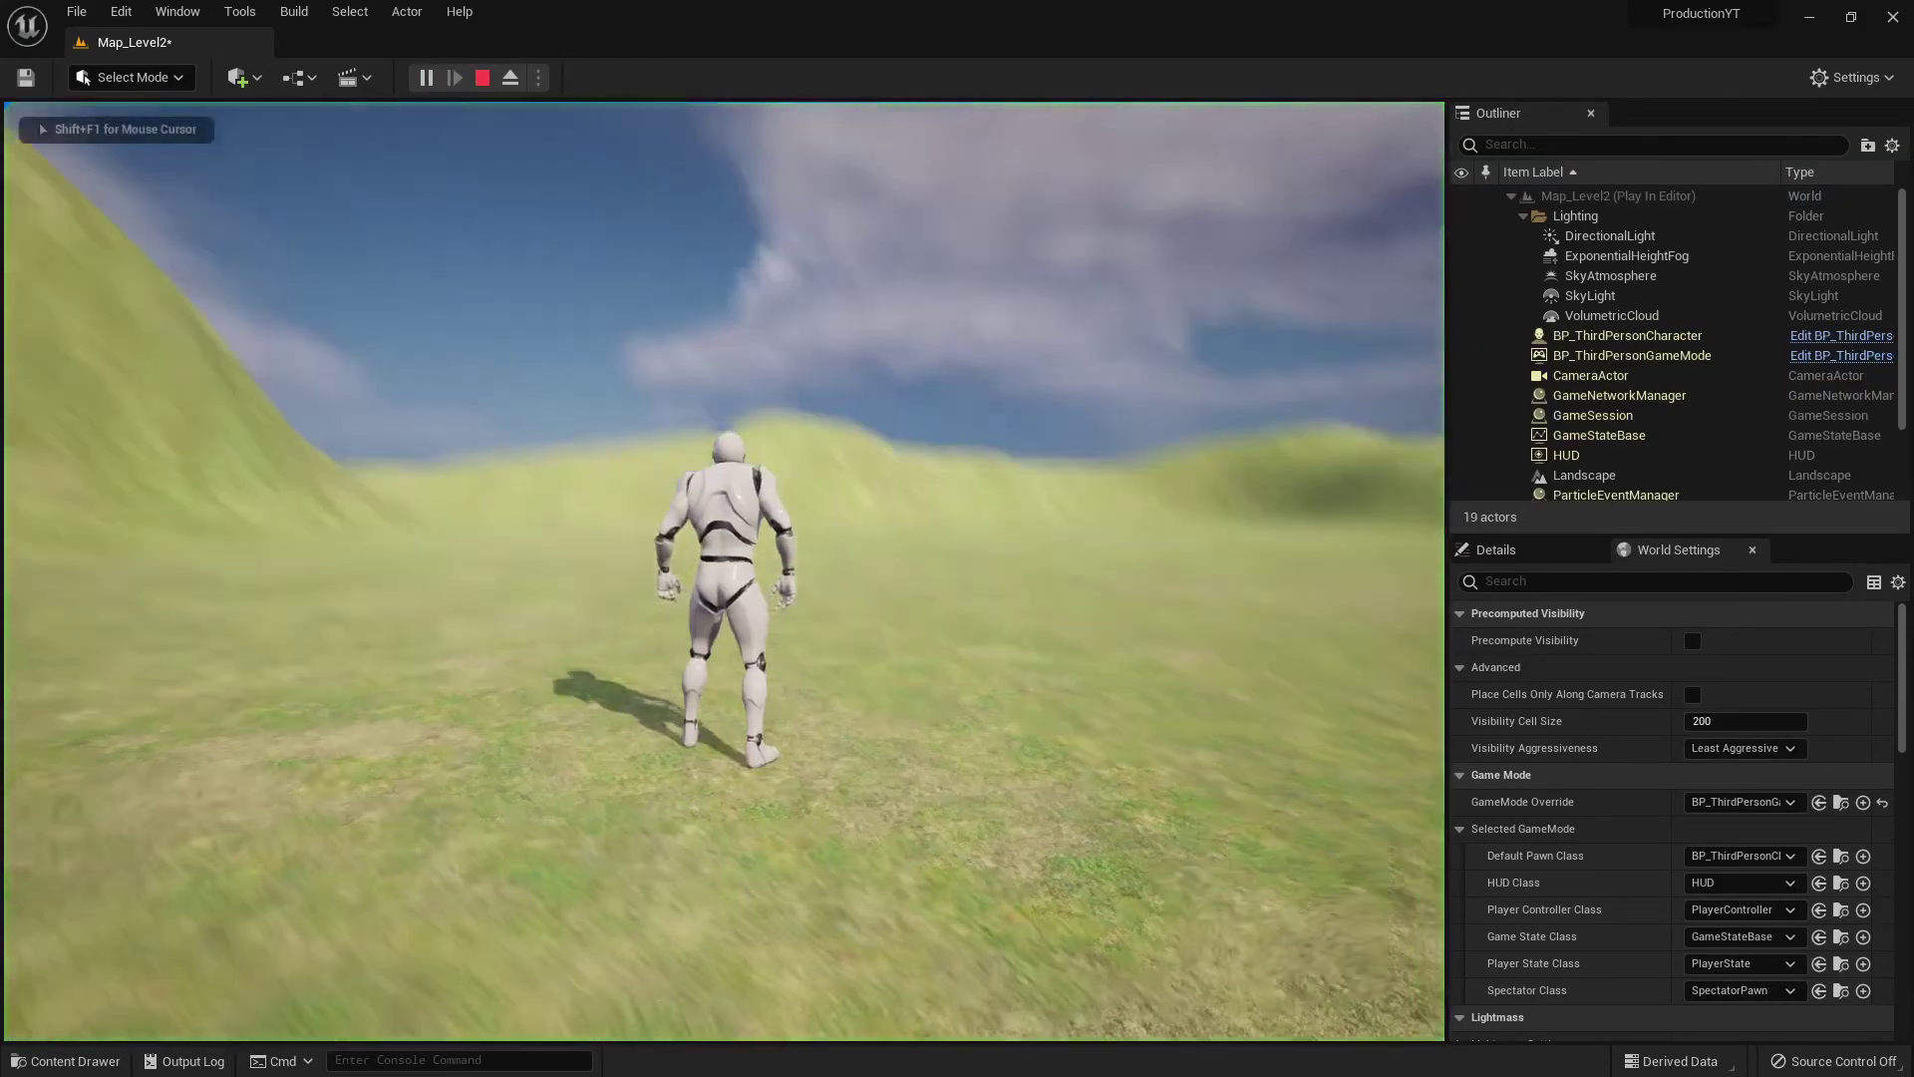
key(w)
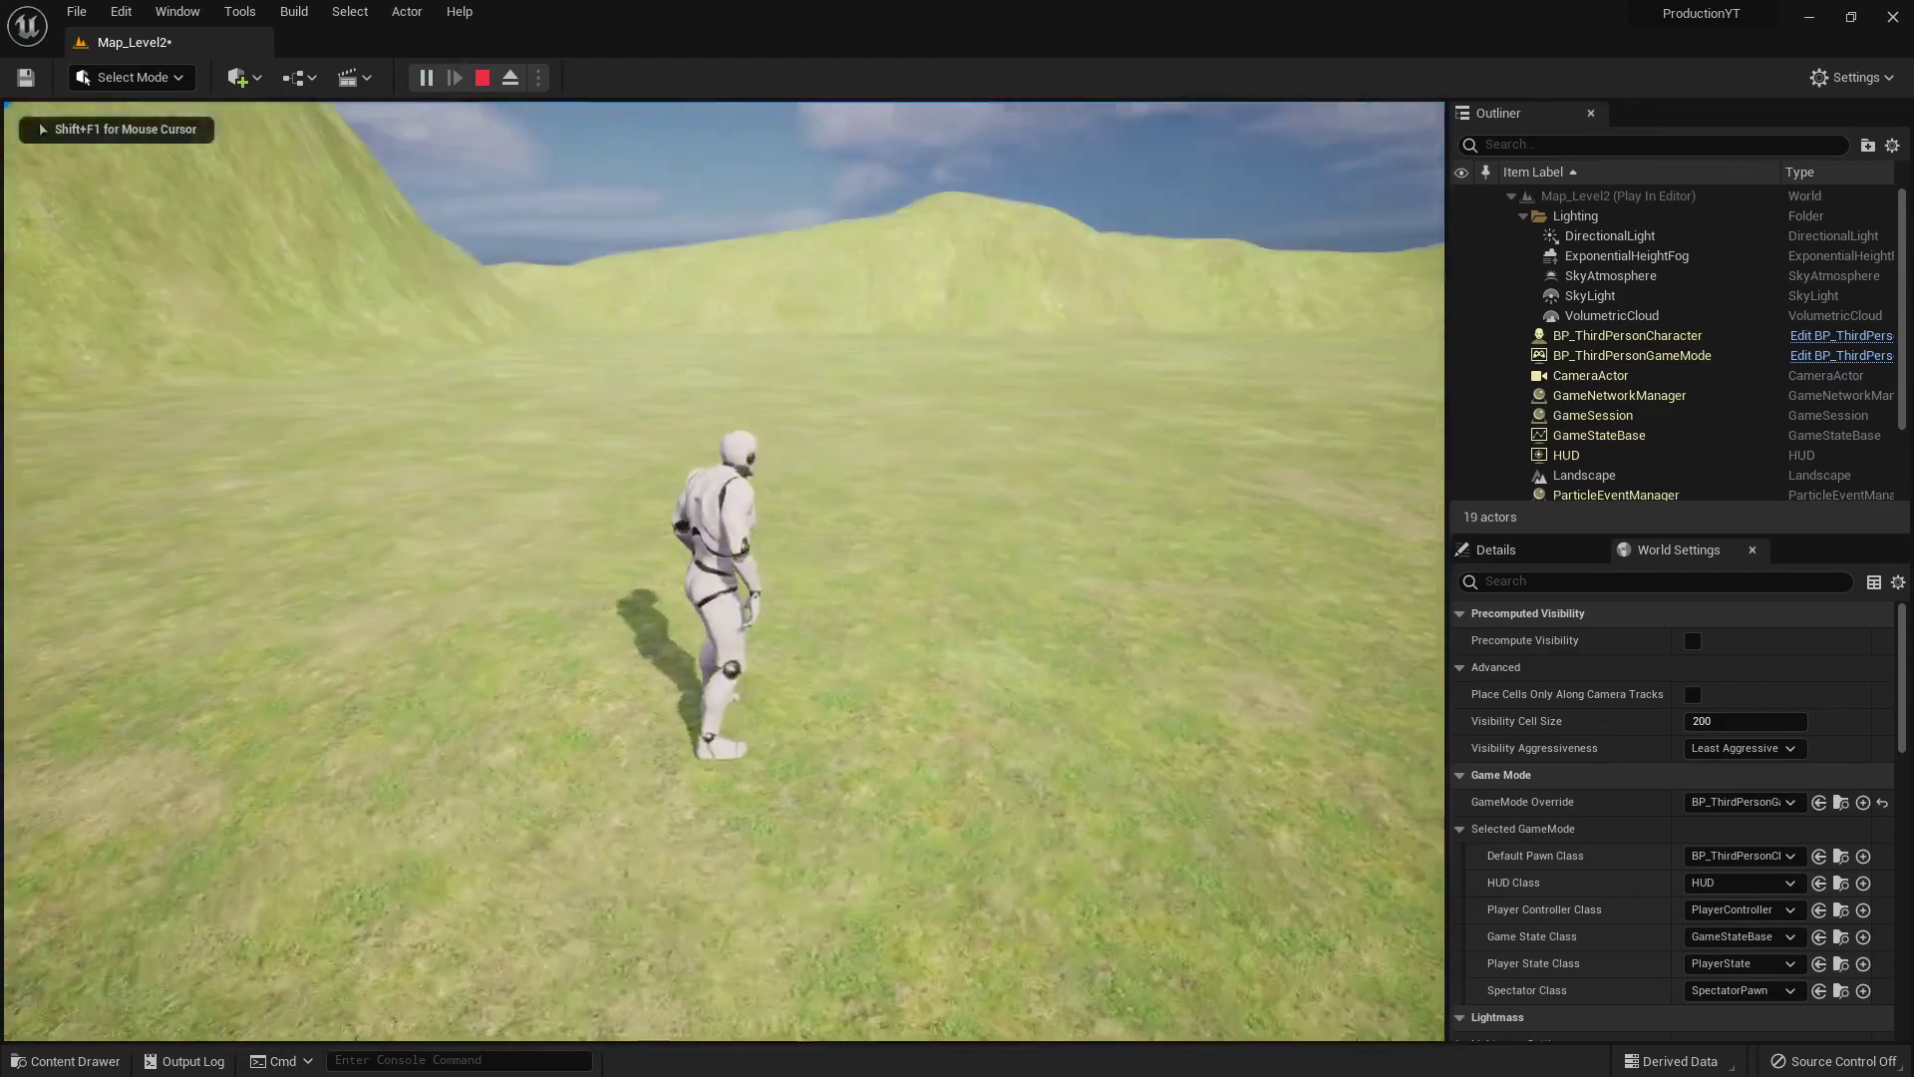
key(w)
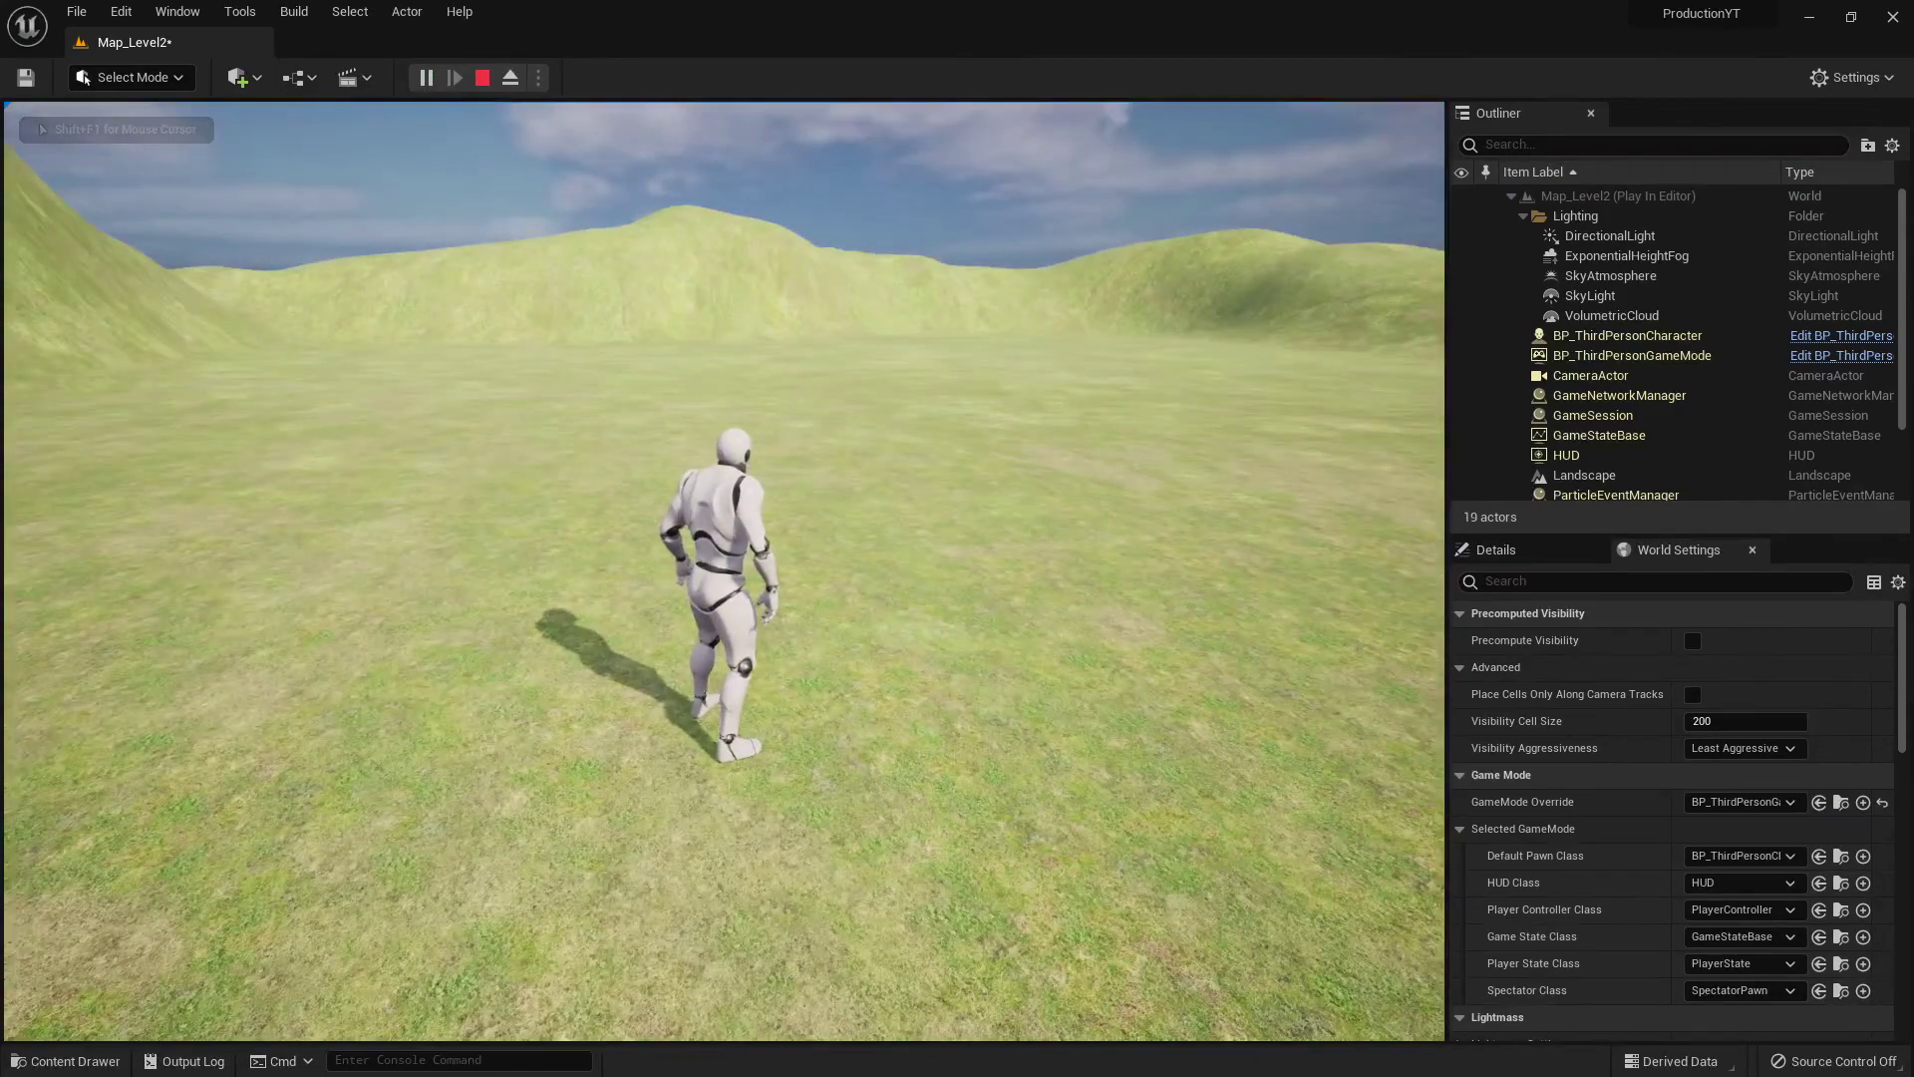
key(w)
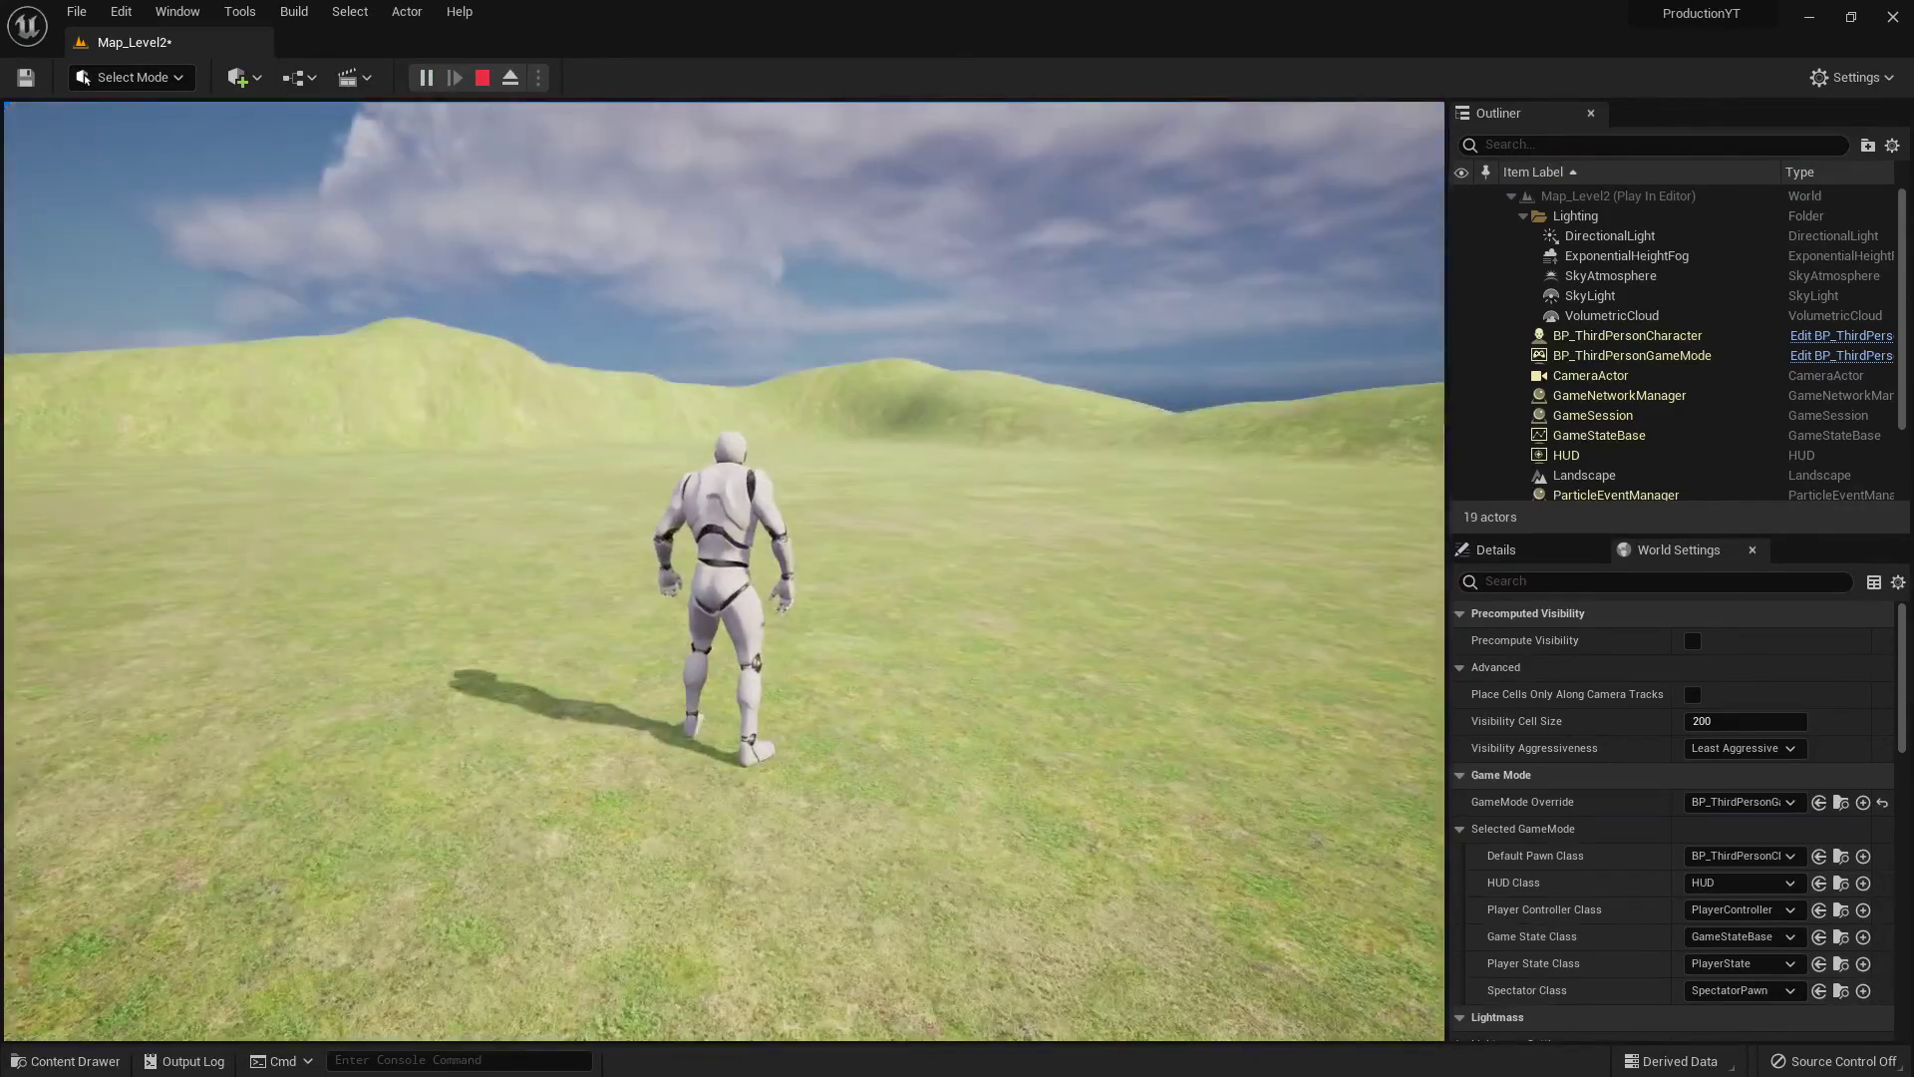
key(w)
key(Escape)
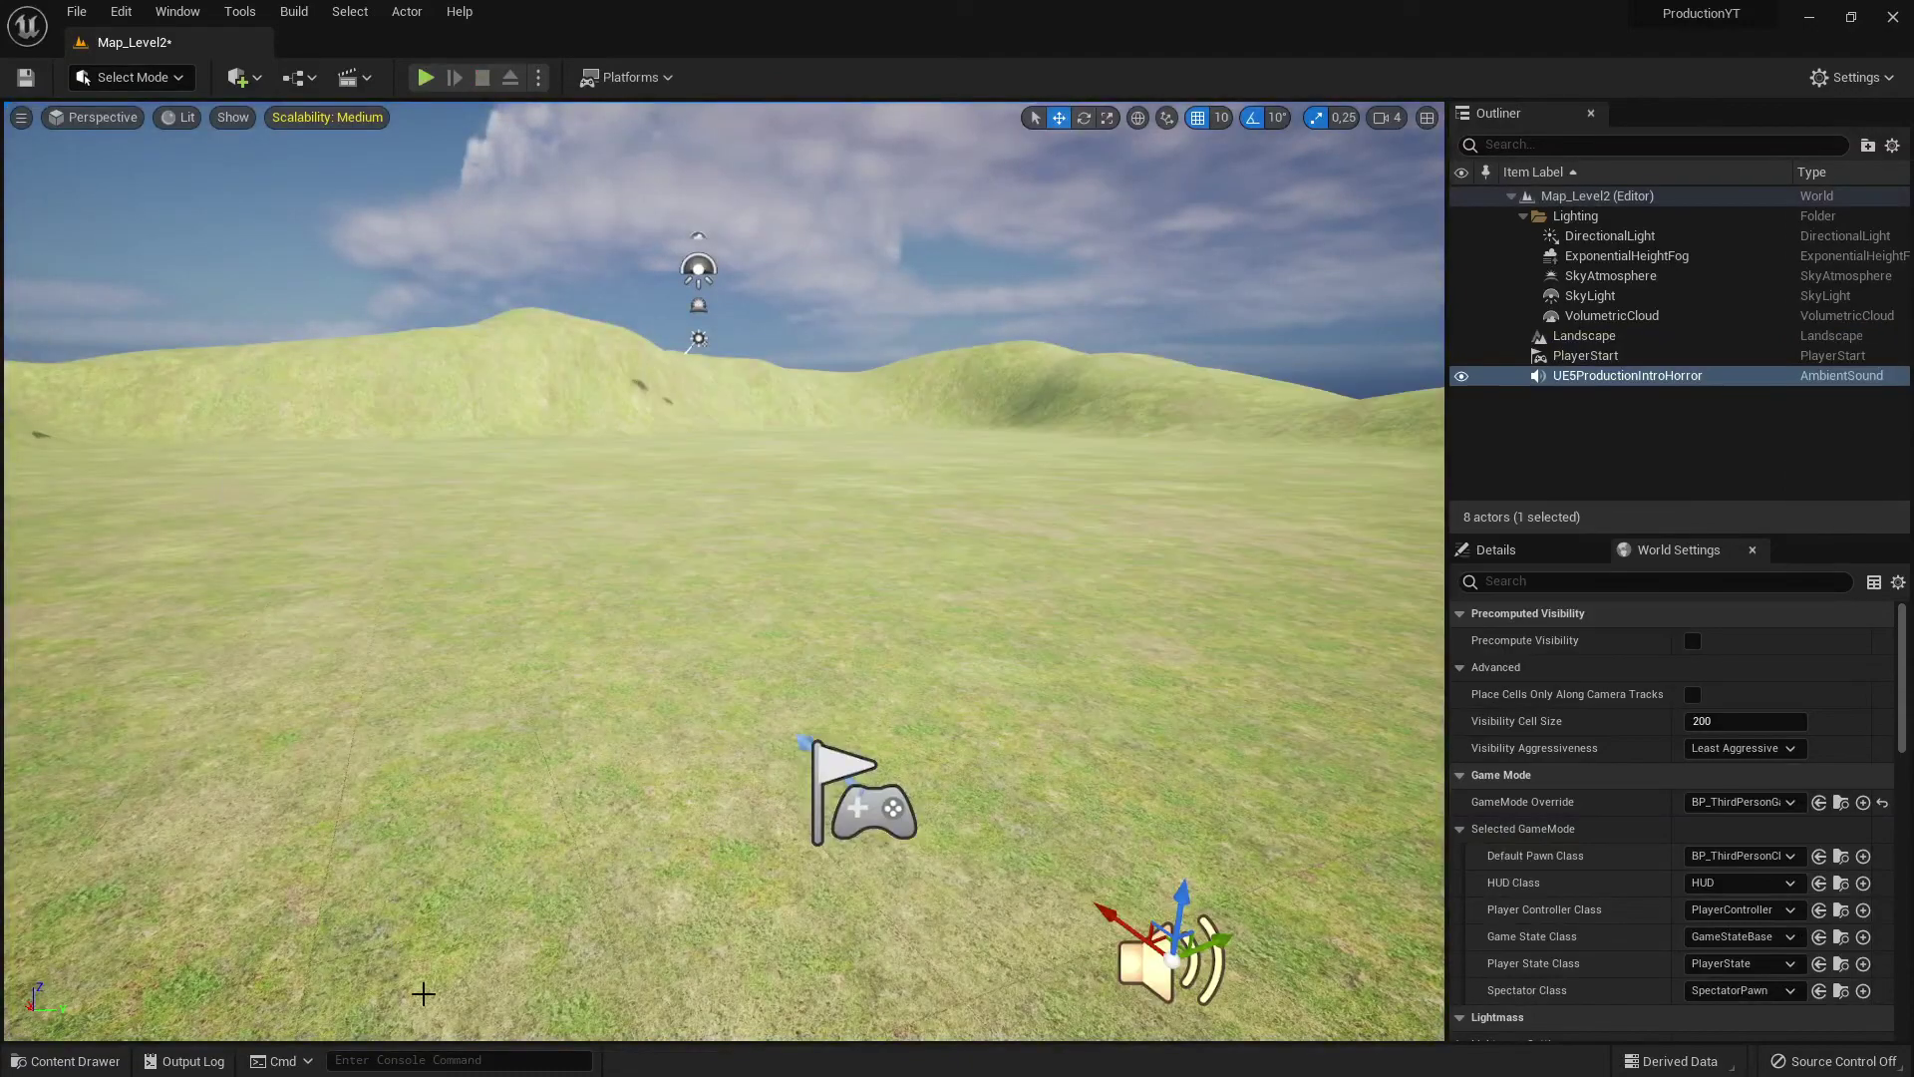
Step: Turn off looping for the UE5ProductionMainMenu sound wave, try to save it, and close its editor
click(68, 1061)
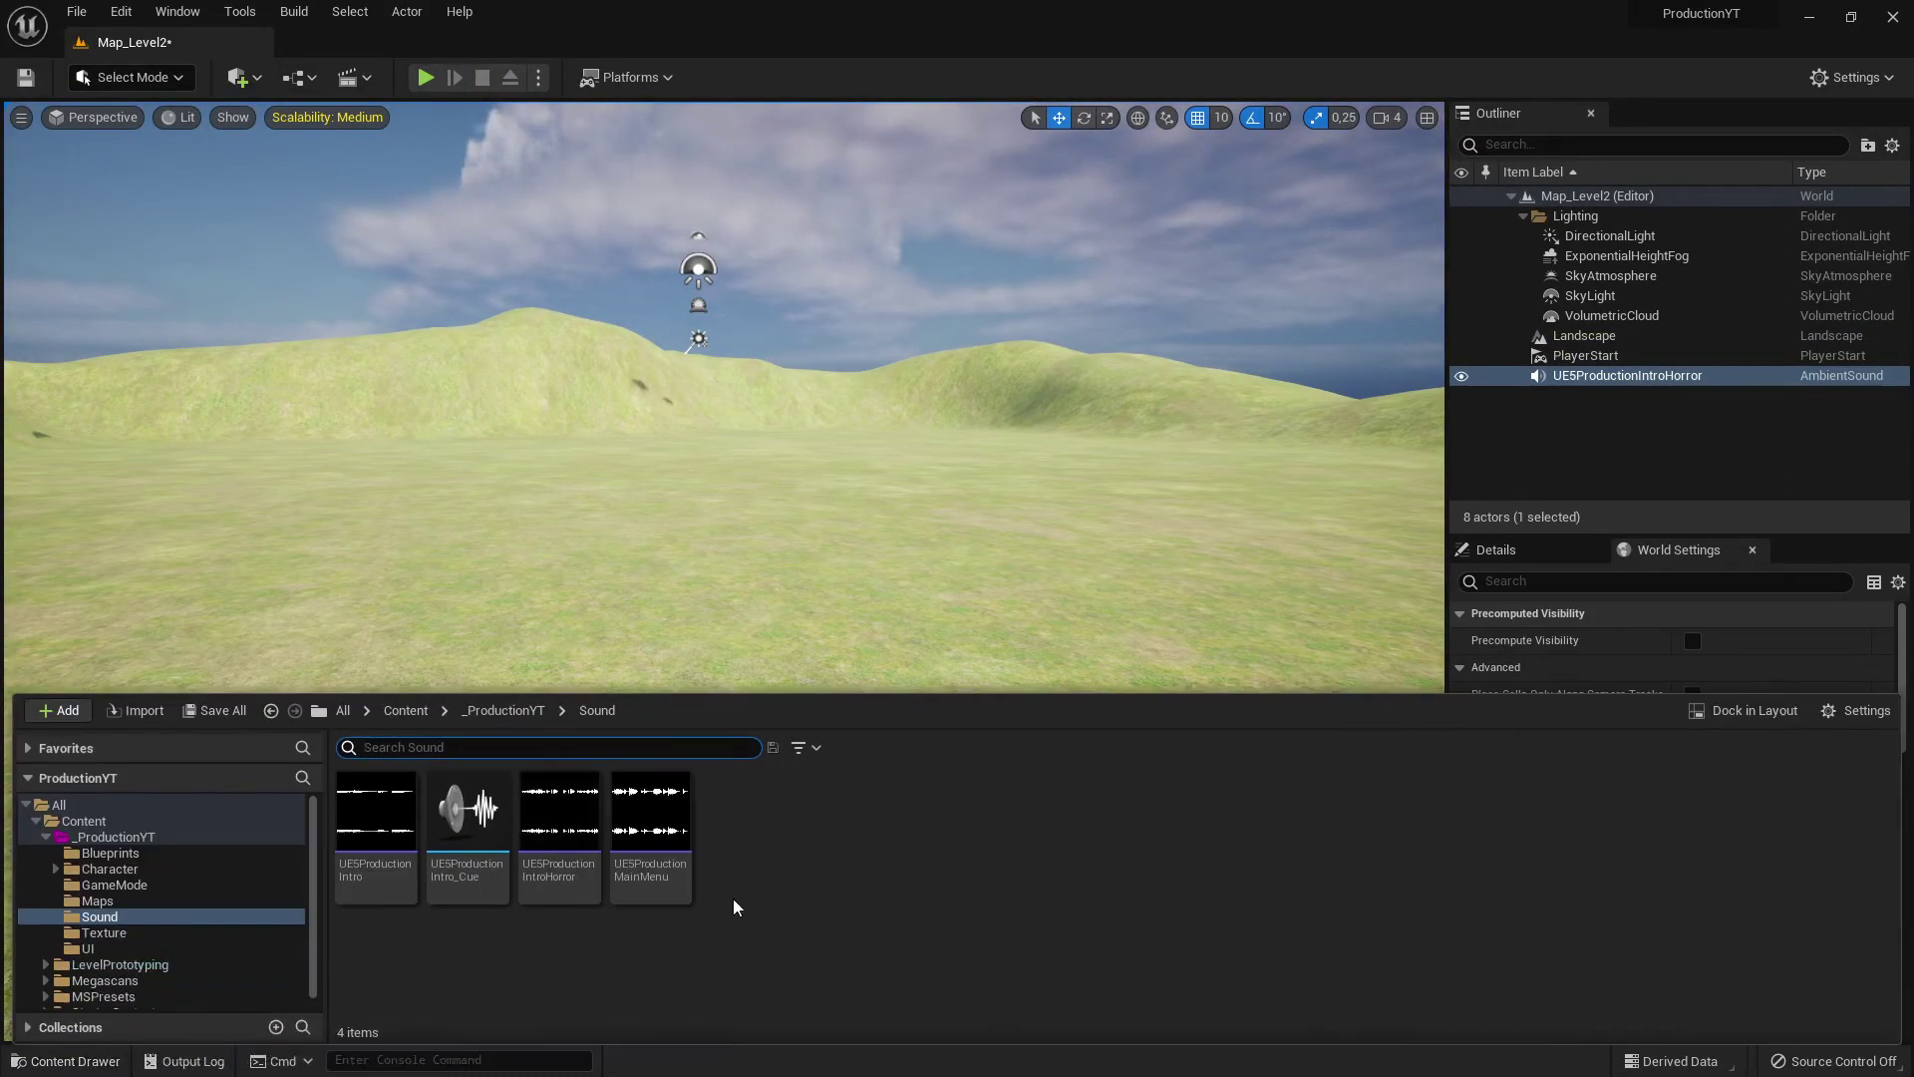
double_click(666, 873)
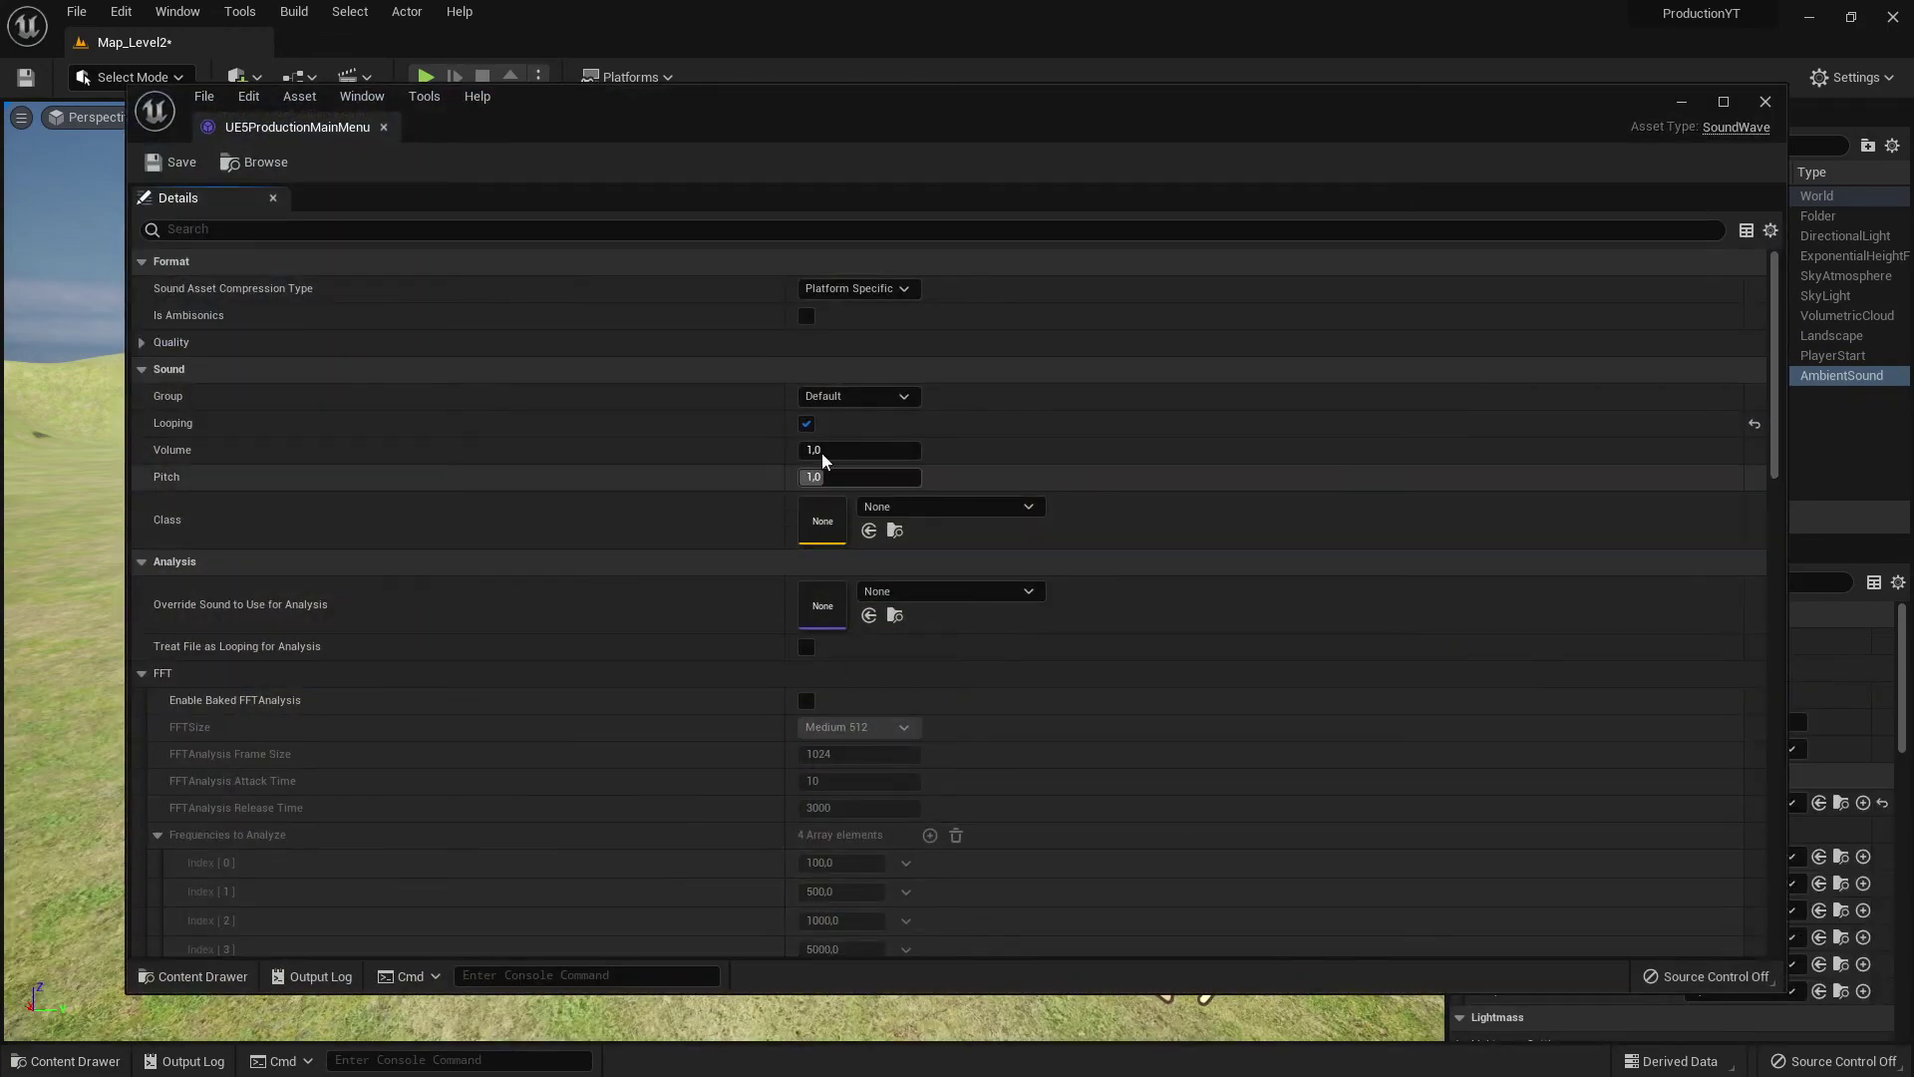
click(807, 424)
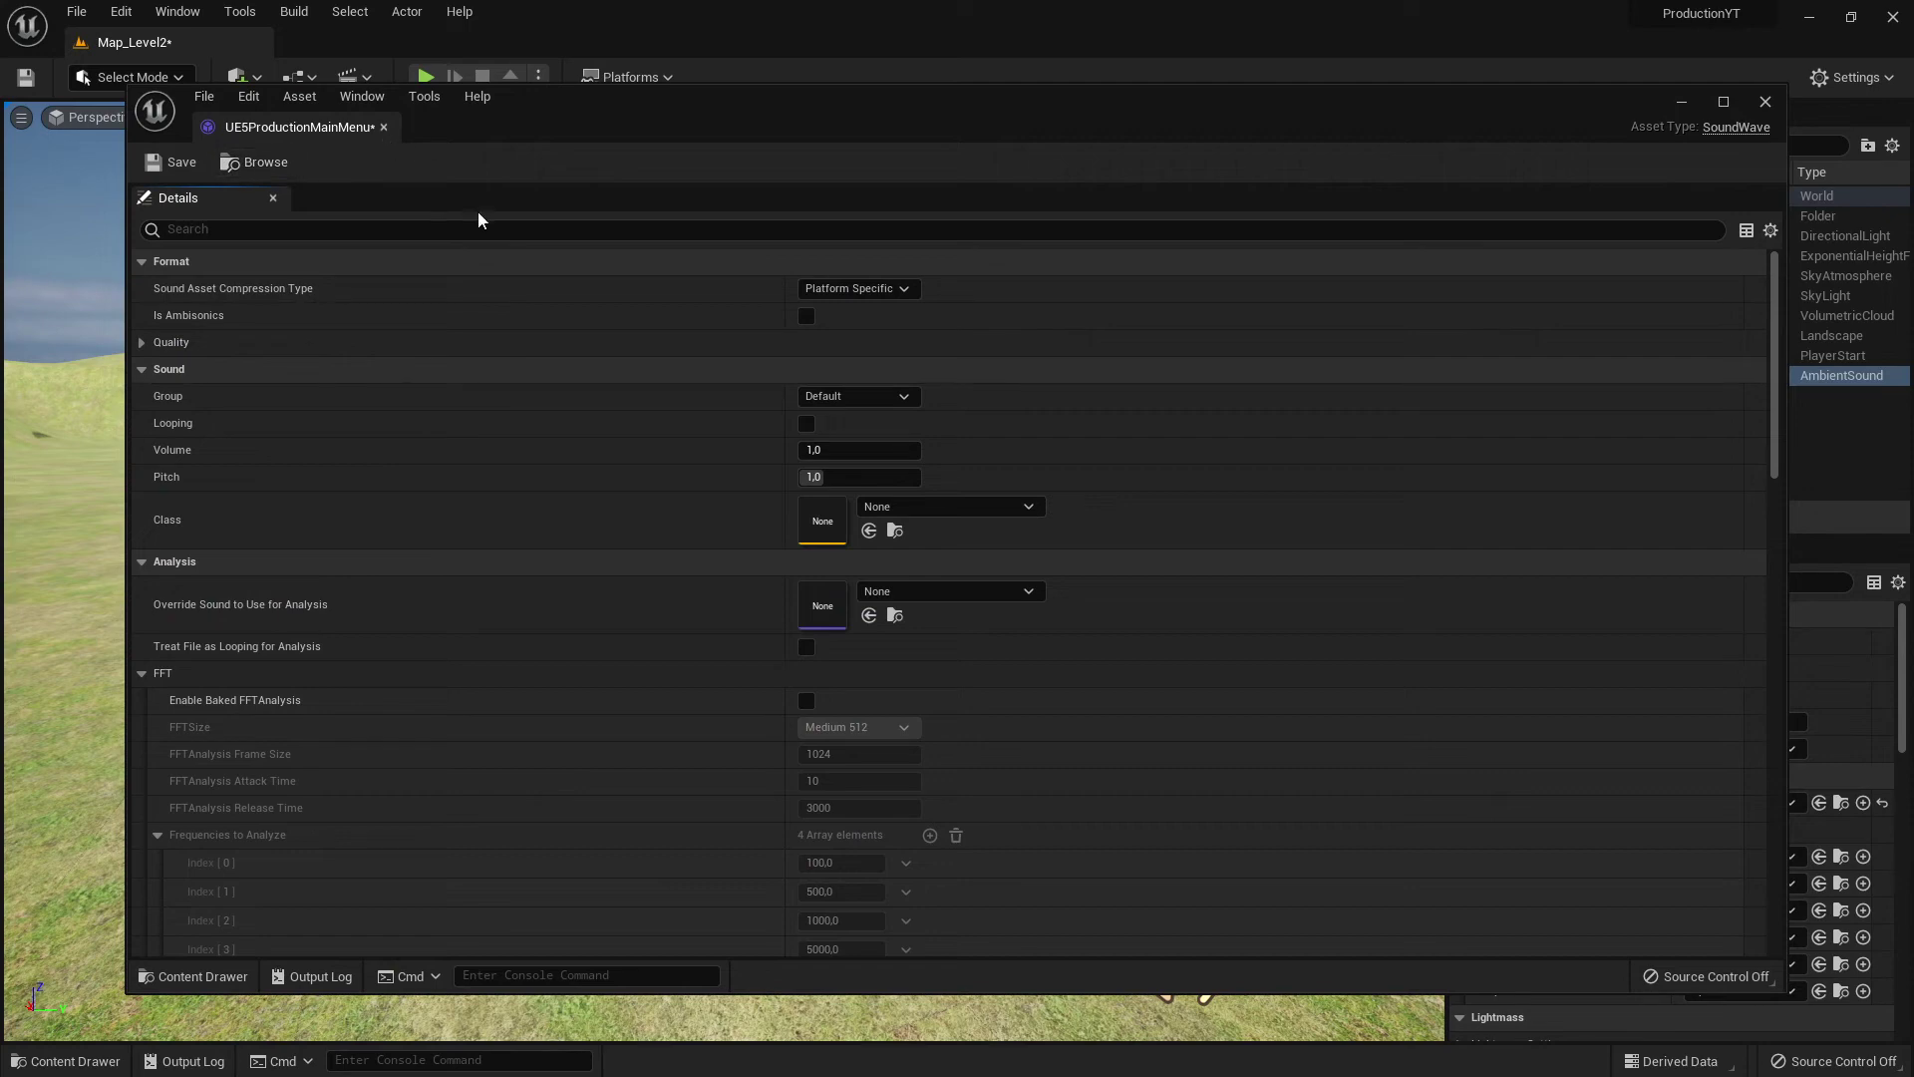
click(178, 162)
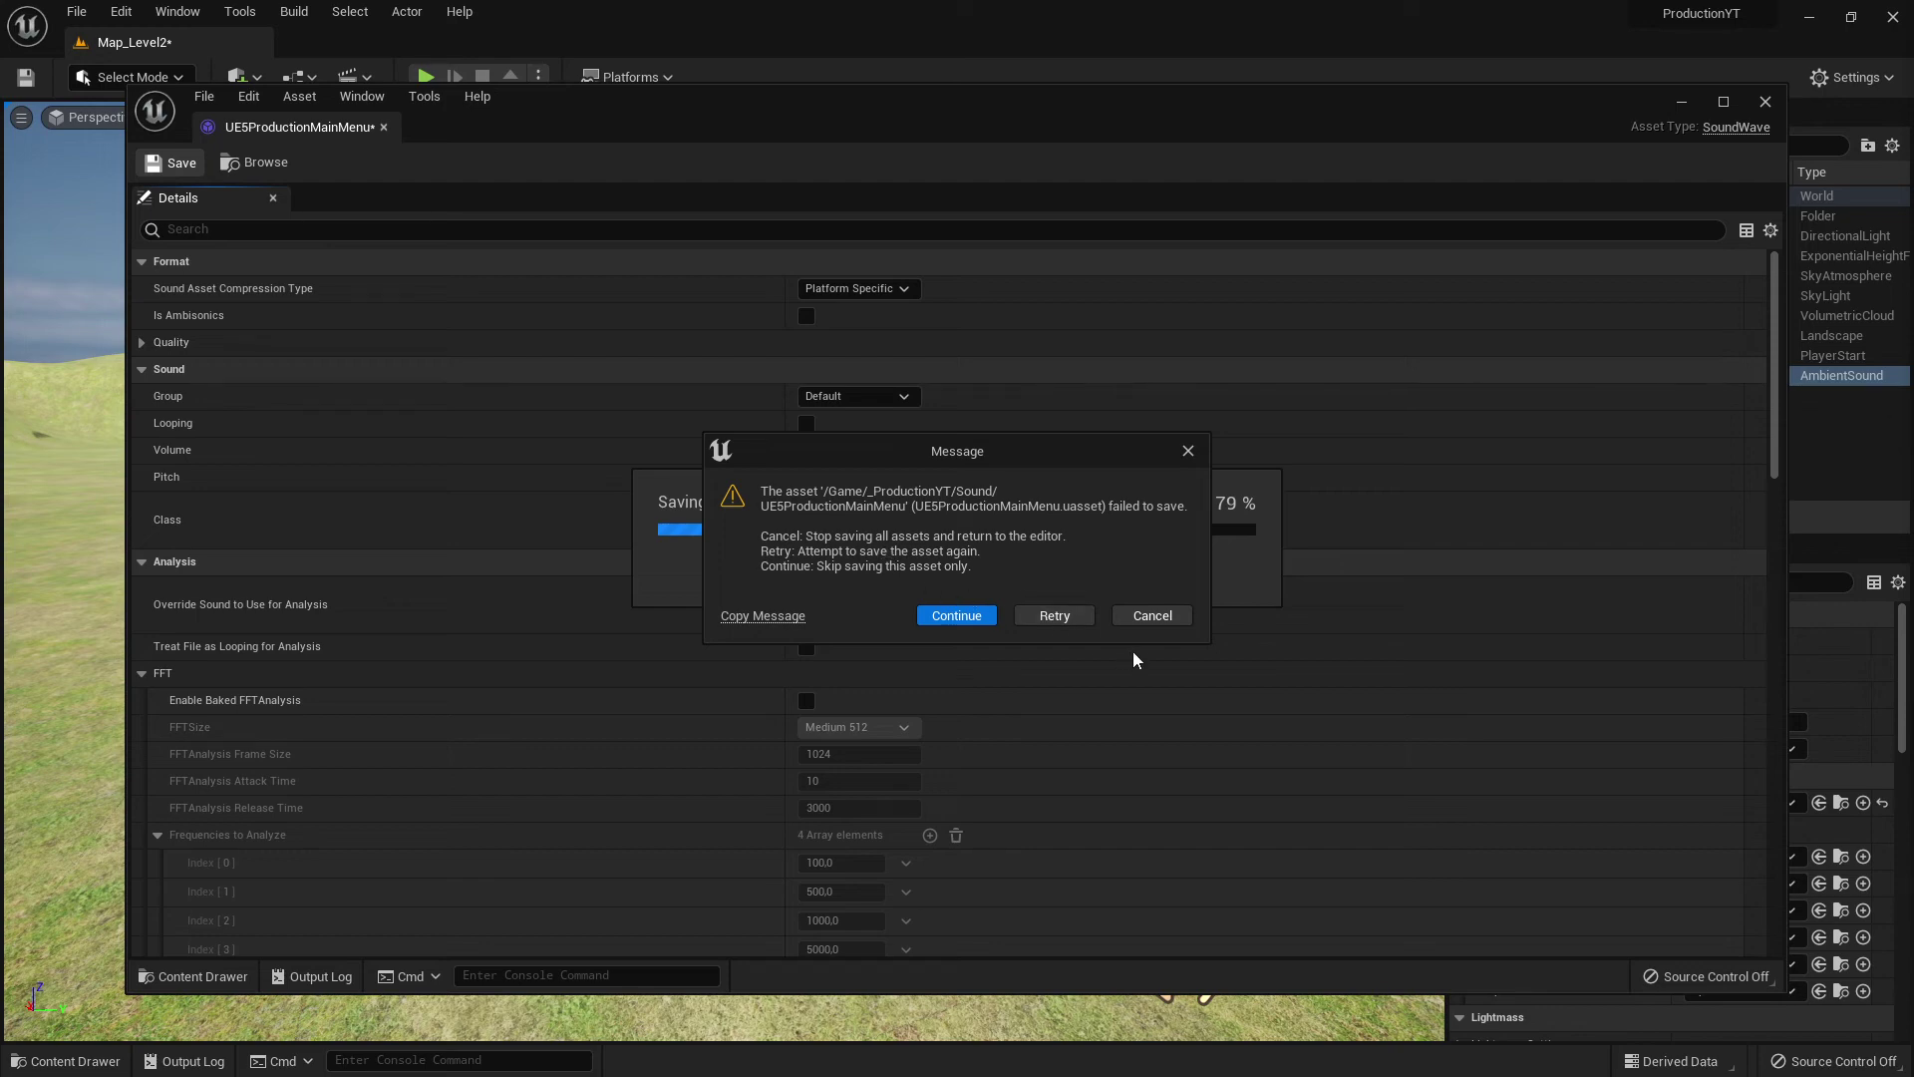
click(1146, 615)
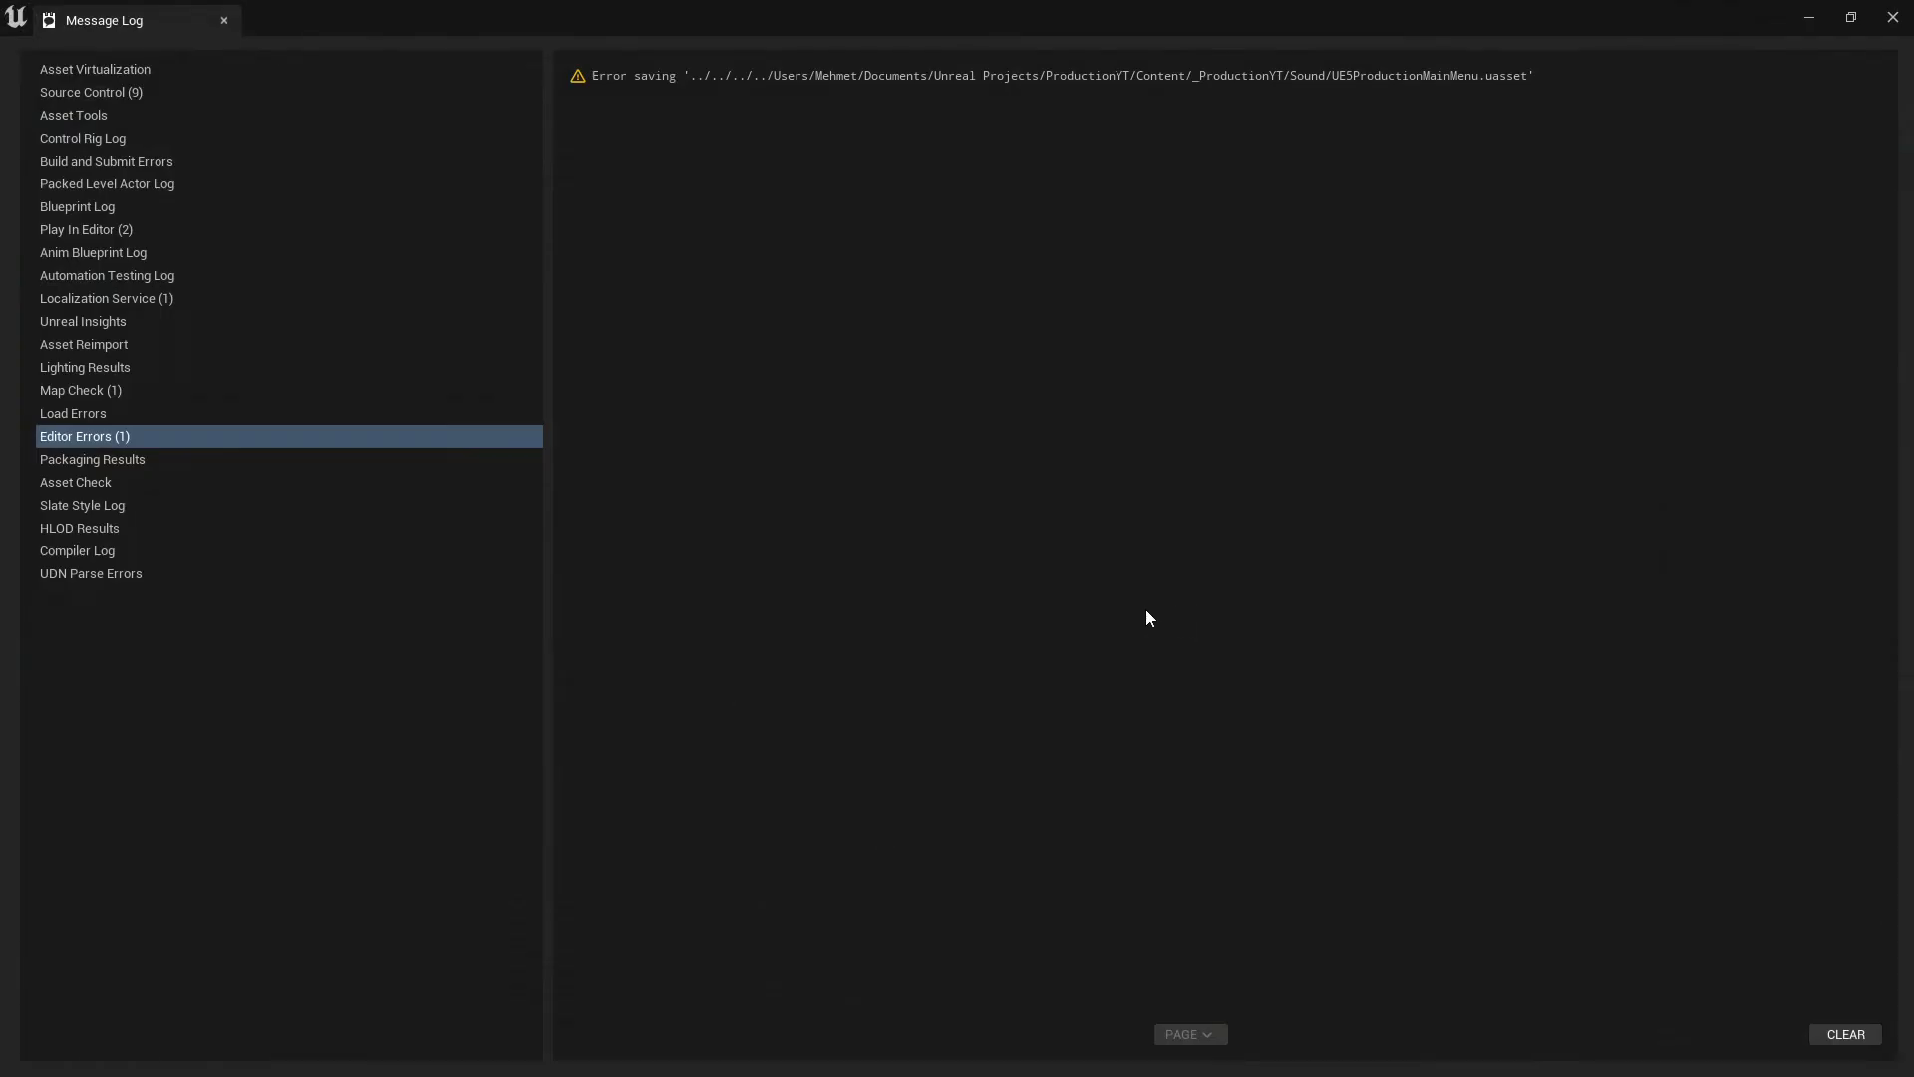
click(227, 20)
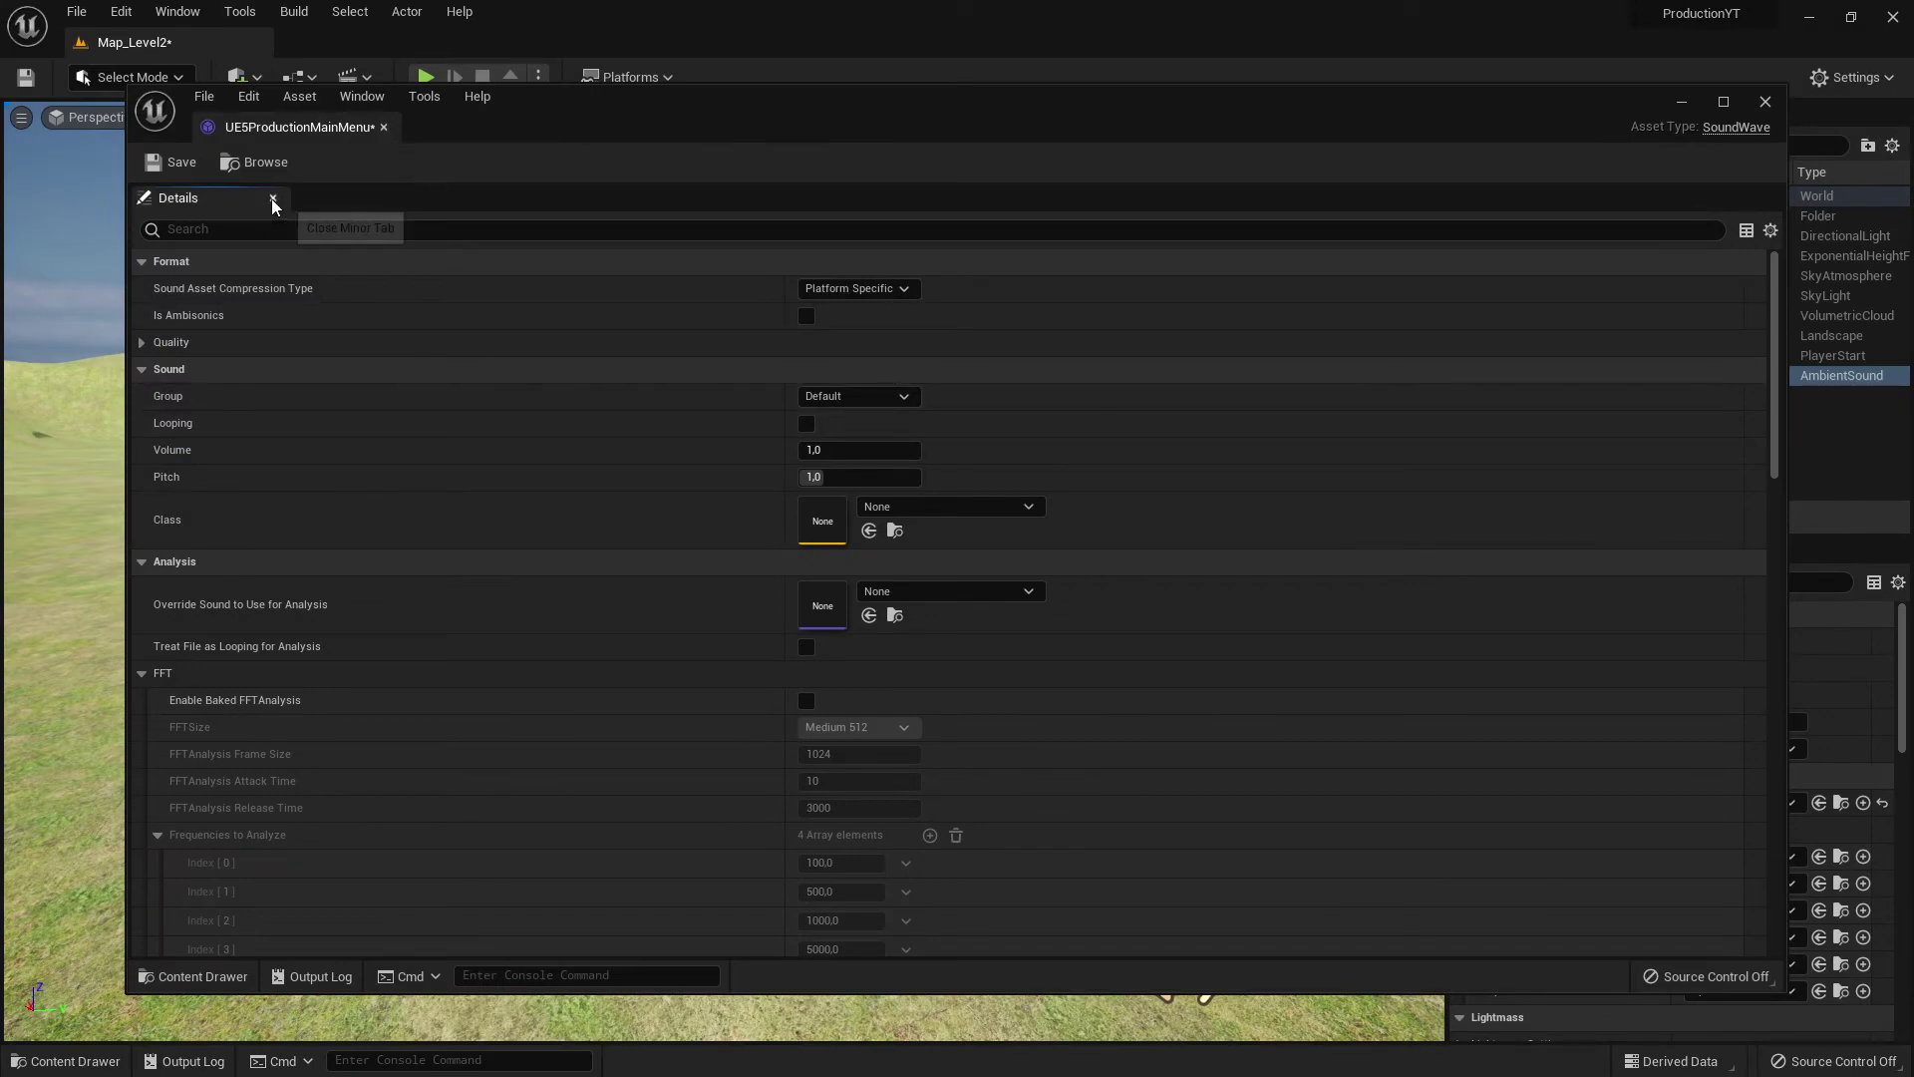
click(1766, 102)
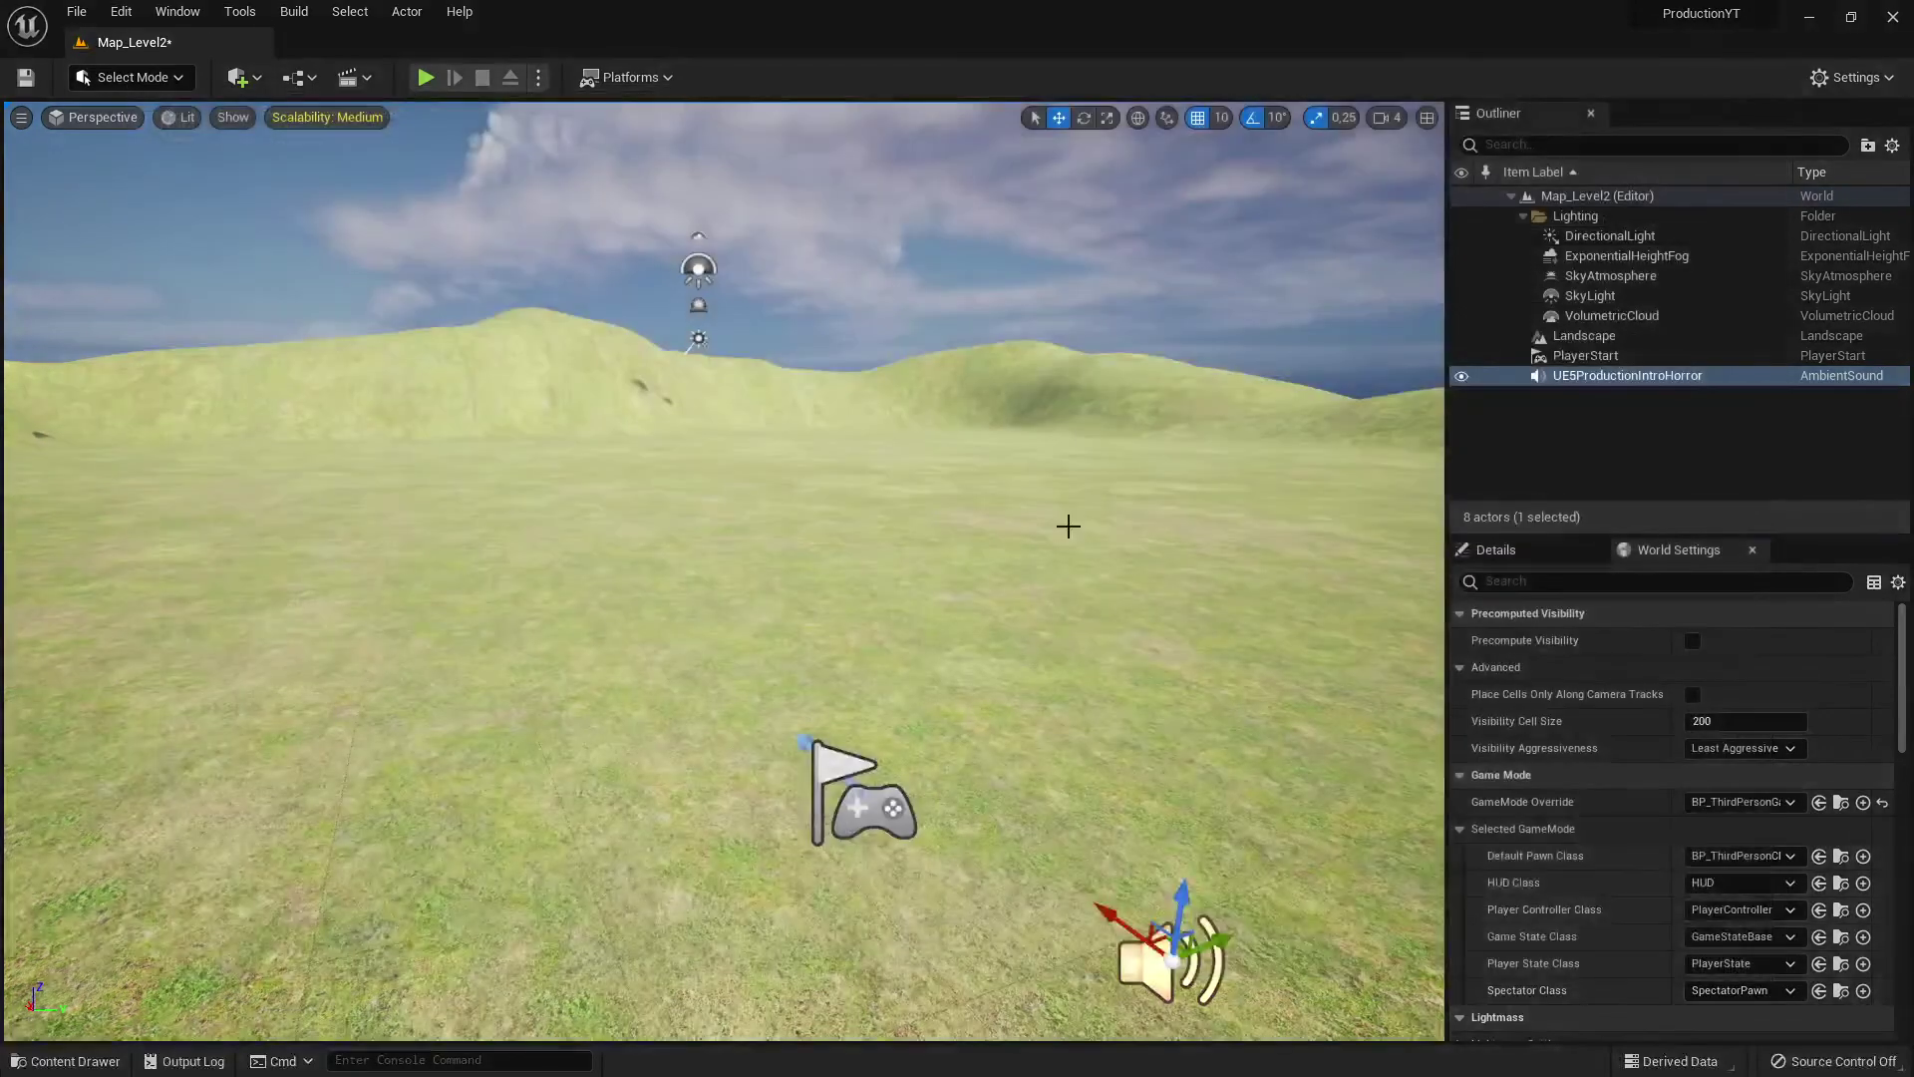
Step: Delete the UE5ProductionIntroHorror ambient sound from Map_Level2
drag(1068, 525, 204, 969)
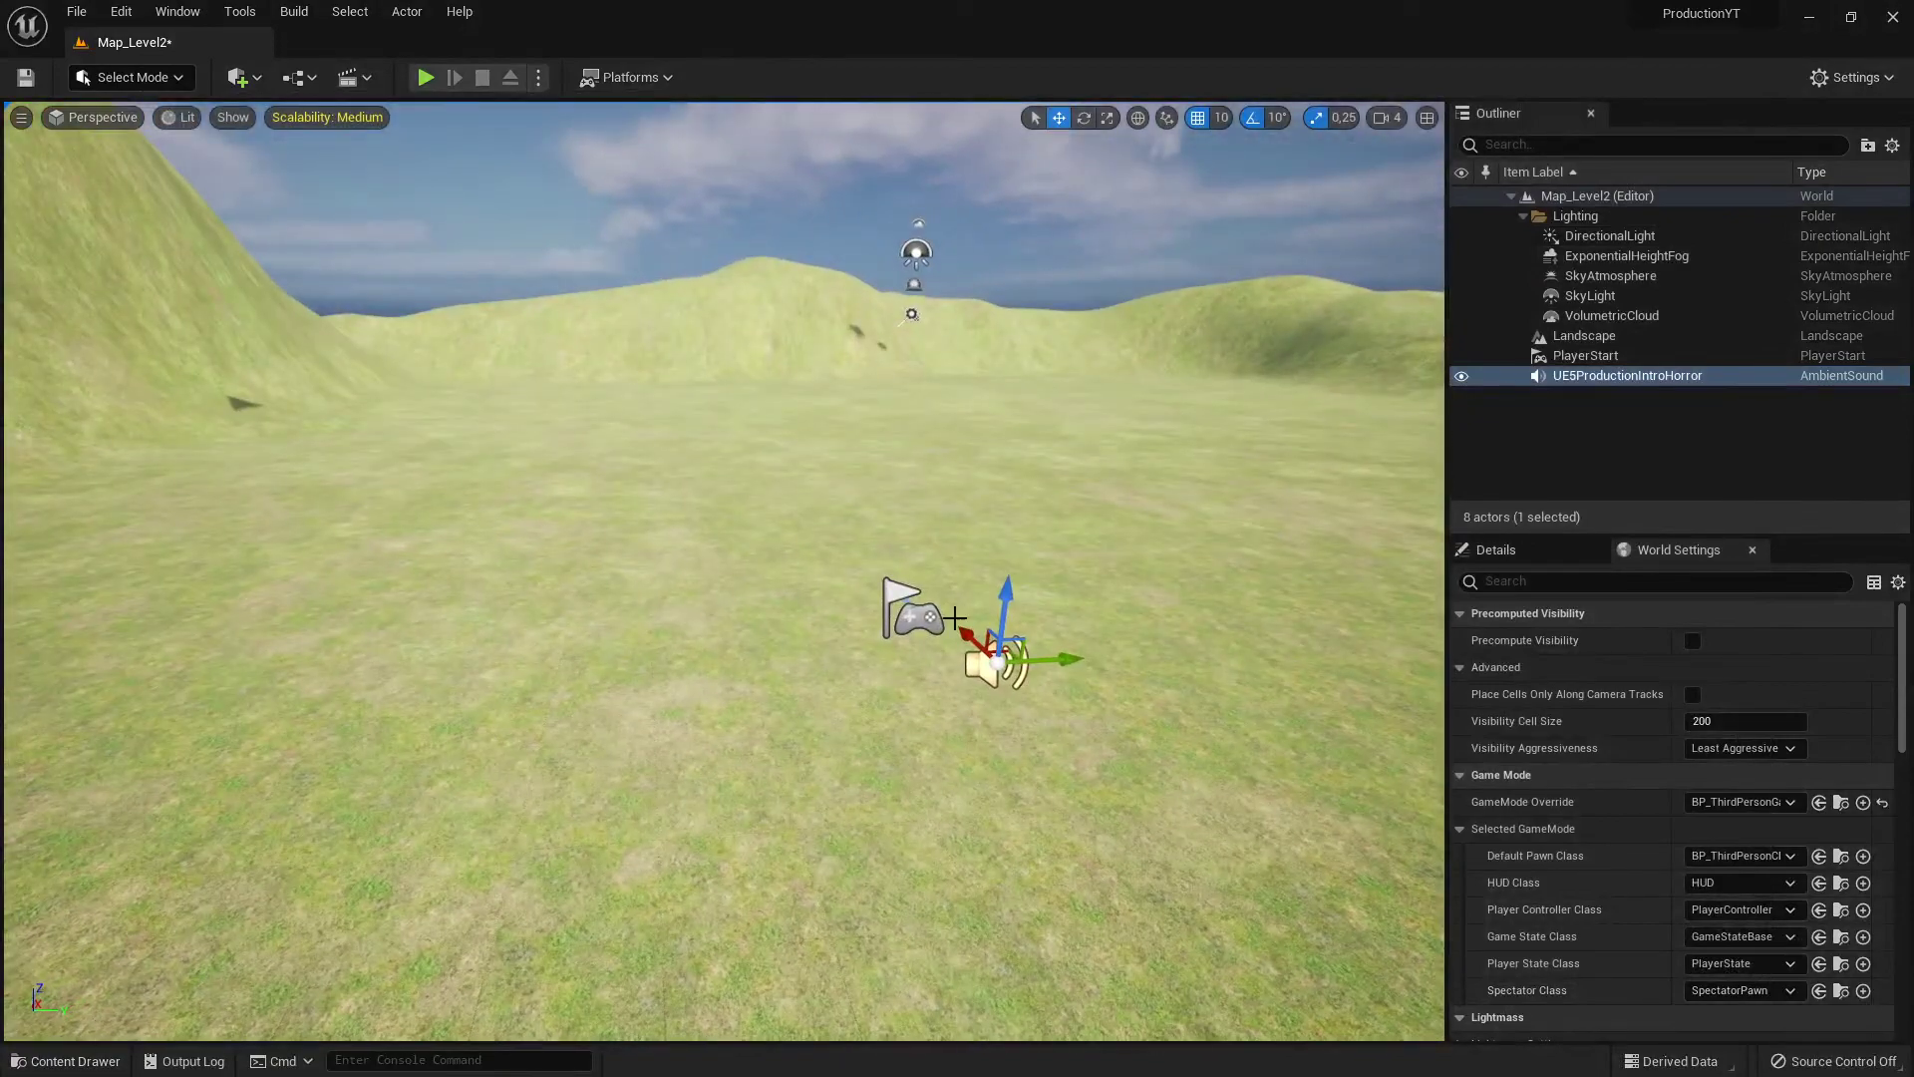
click(910, 611)
click(992, 665)
key(Delete)
Step: Reopen the UE5ProductionMainMenu sound wave and try to save its changes again, cancelling the save
click(66, 1061)
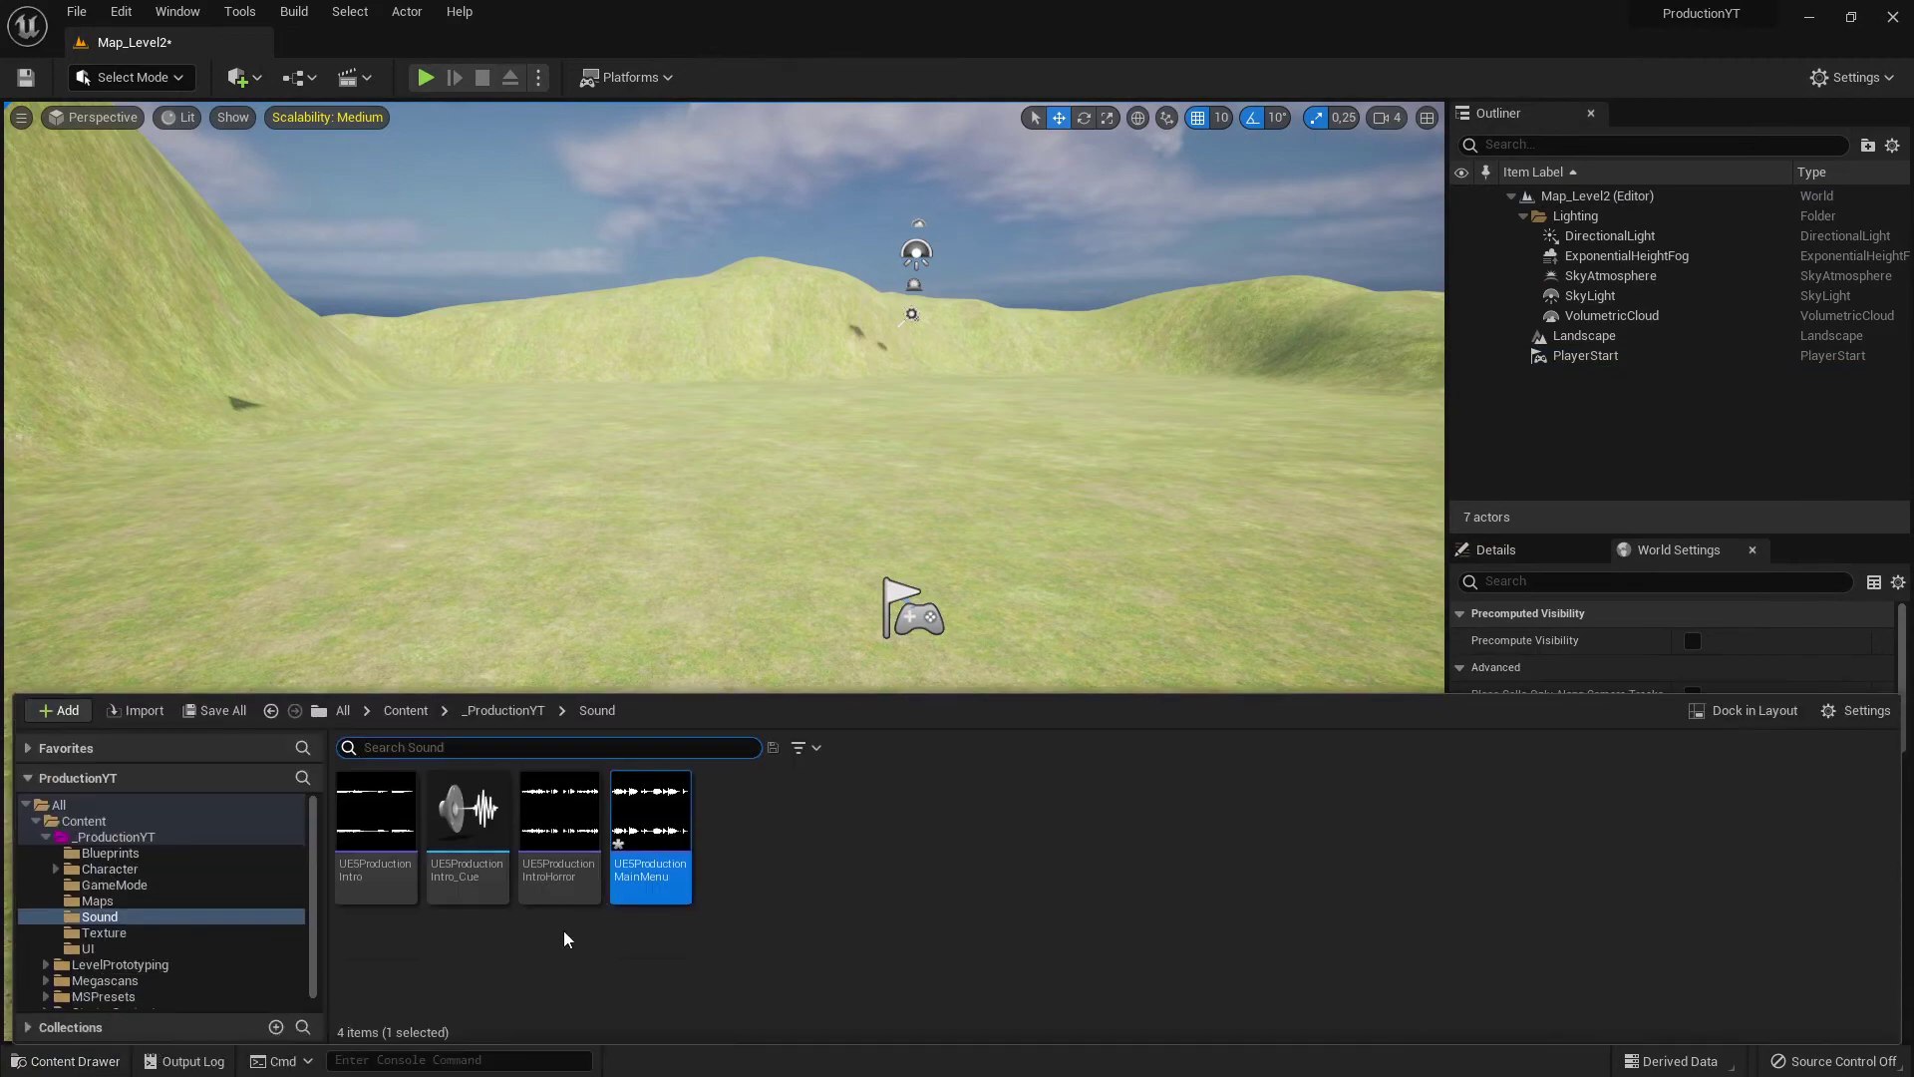
double_click(653, 866)
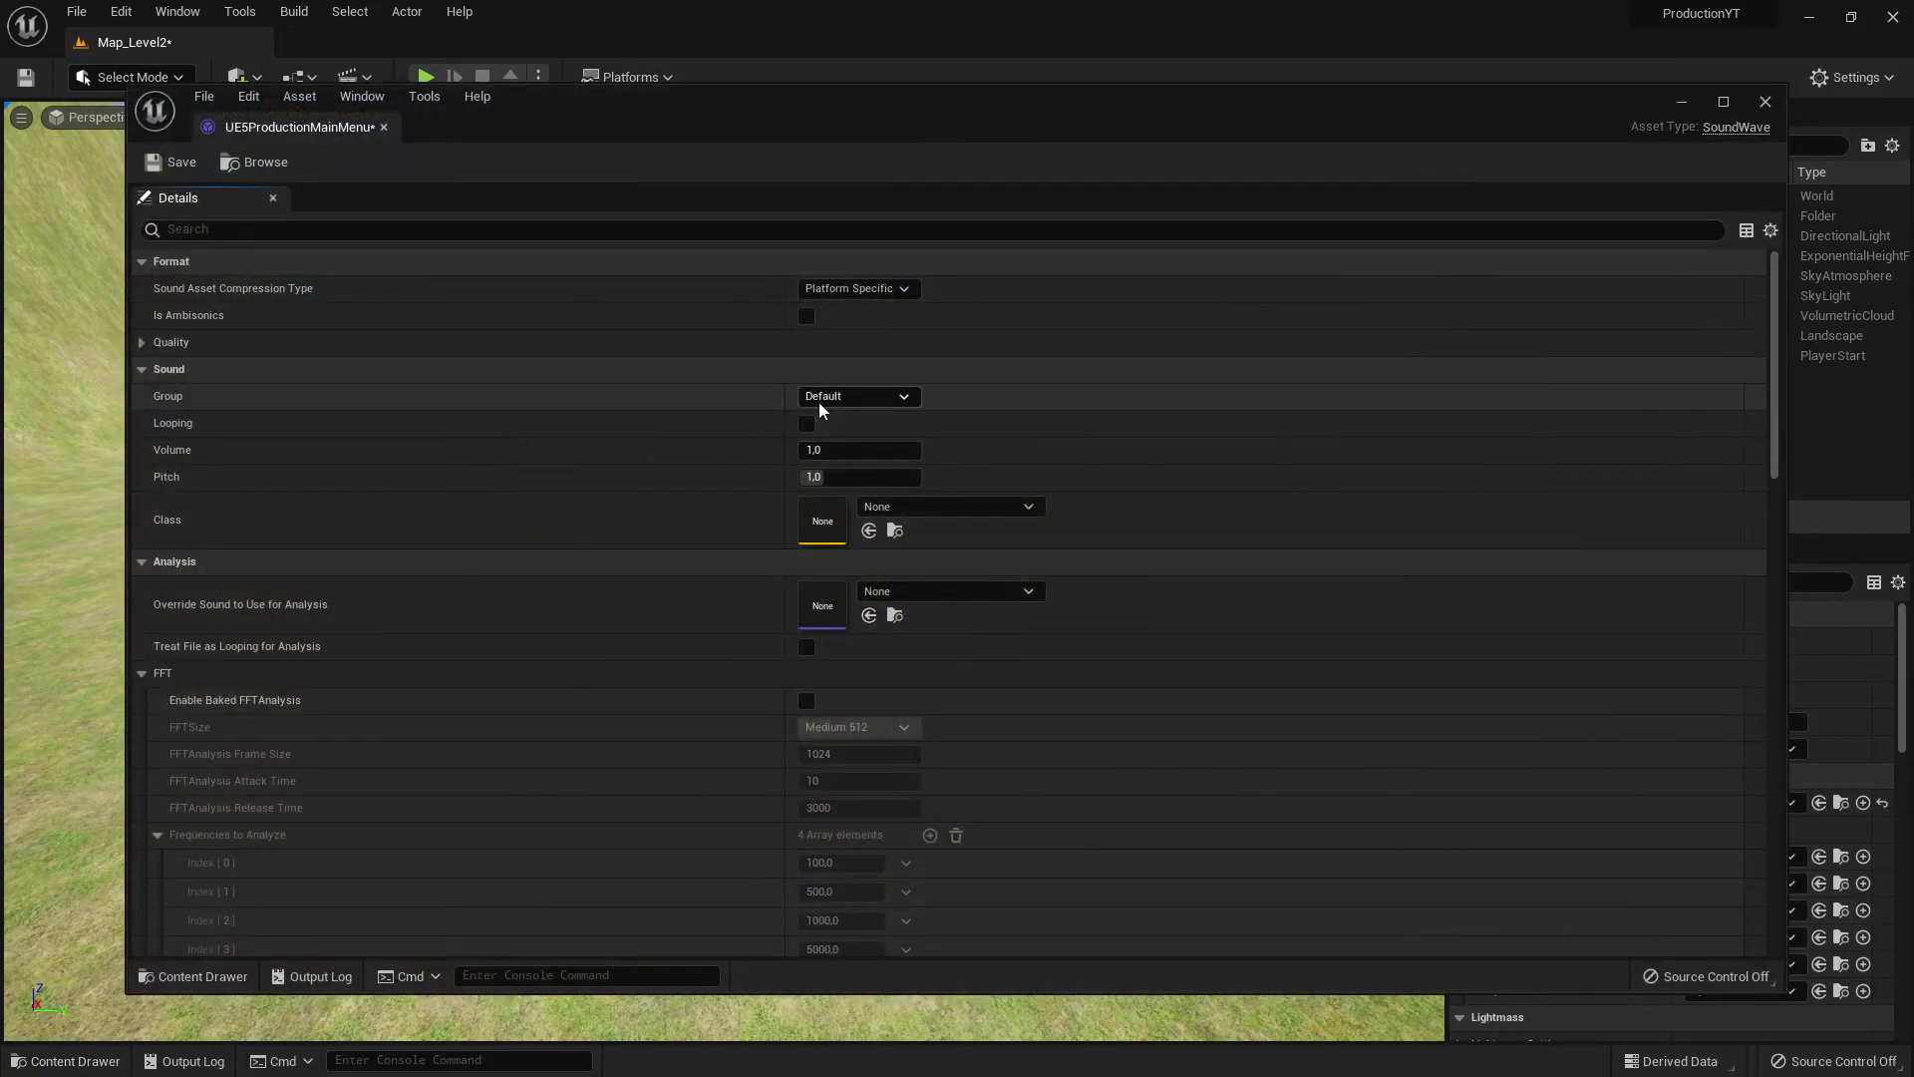
click(172, 162)
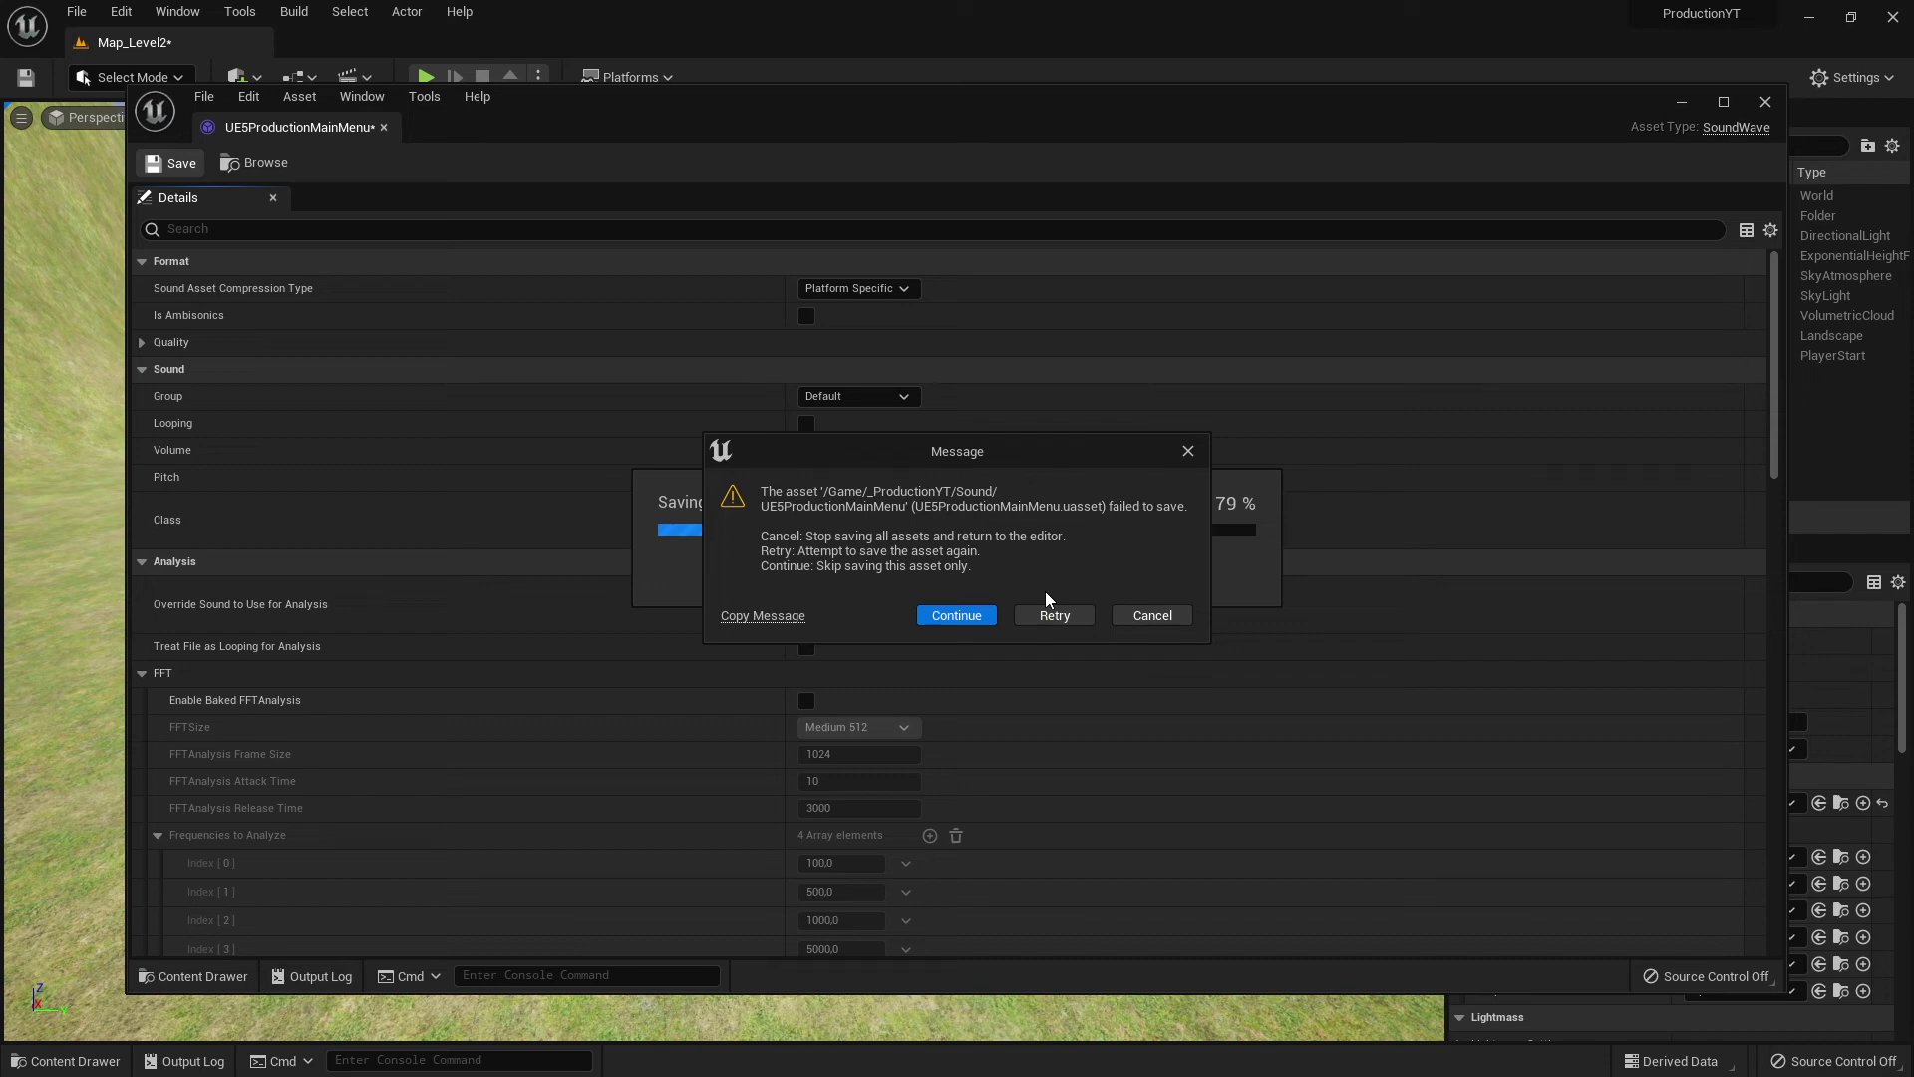
click(1154, 616)
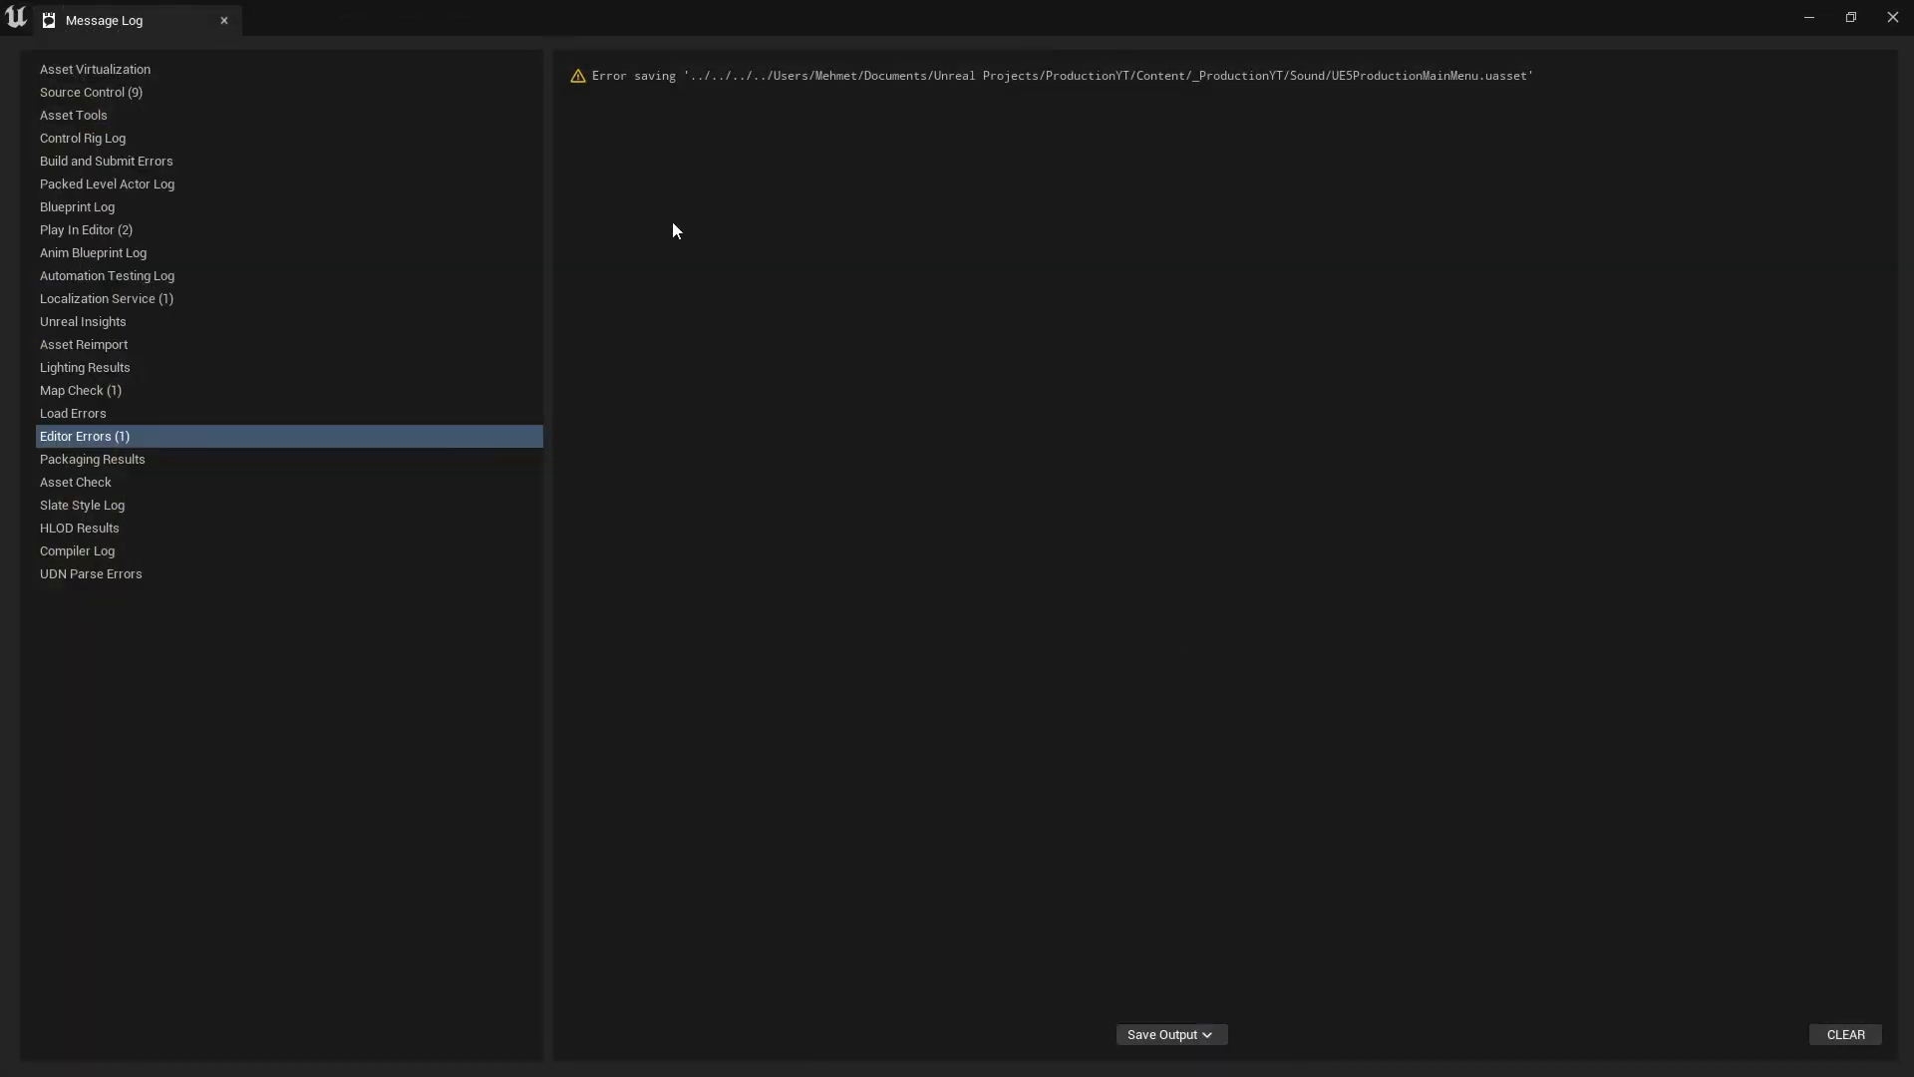
Step: Close the message log, the UE5ProductionMainMenu sound wave editor and the second Unreal Editor instance that has Map_MainMenu open
click(229, 22)
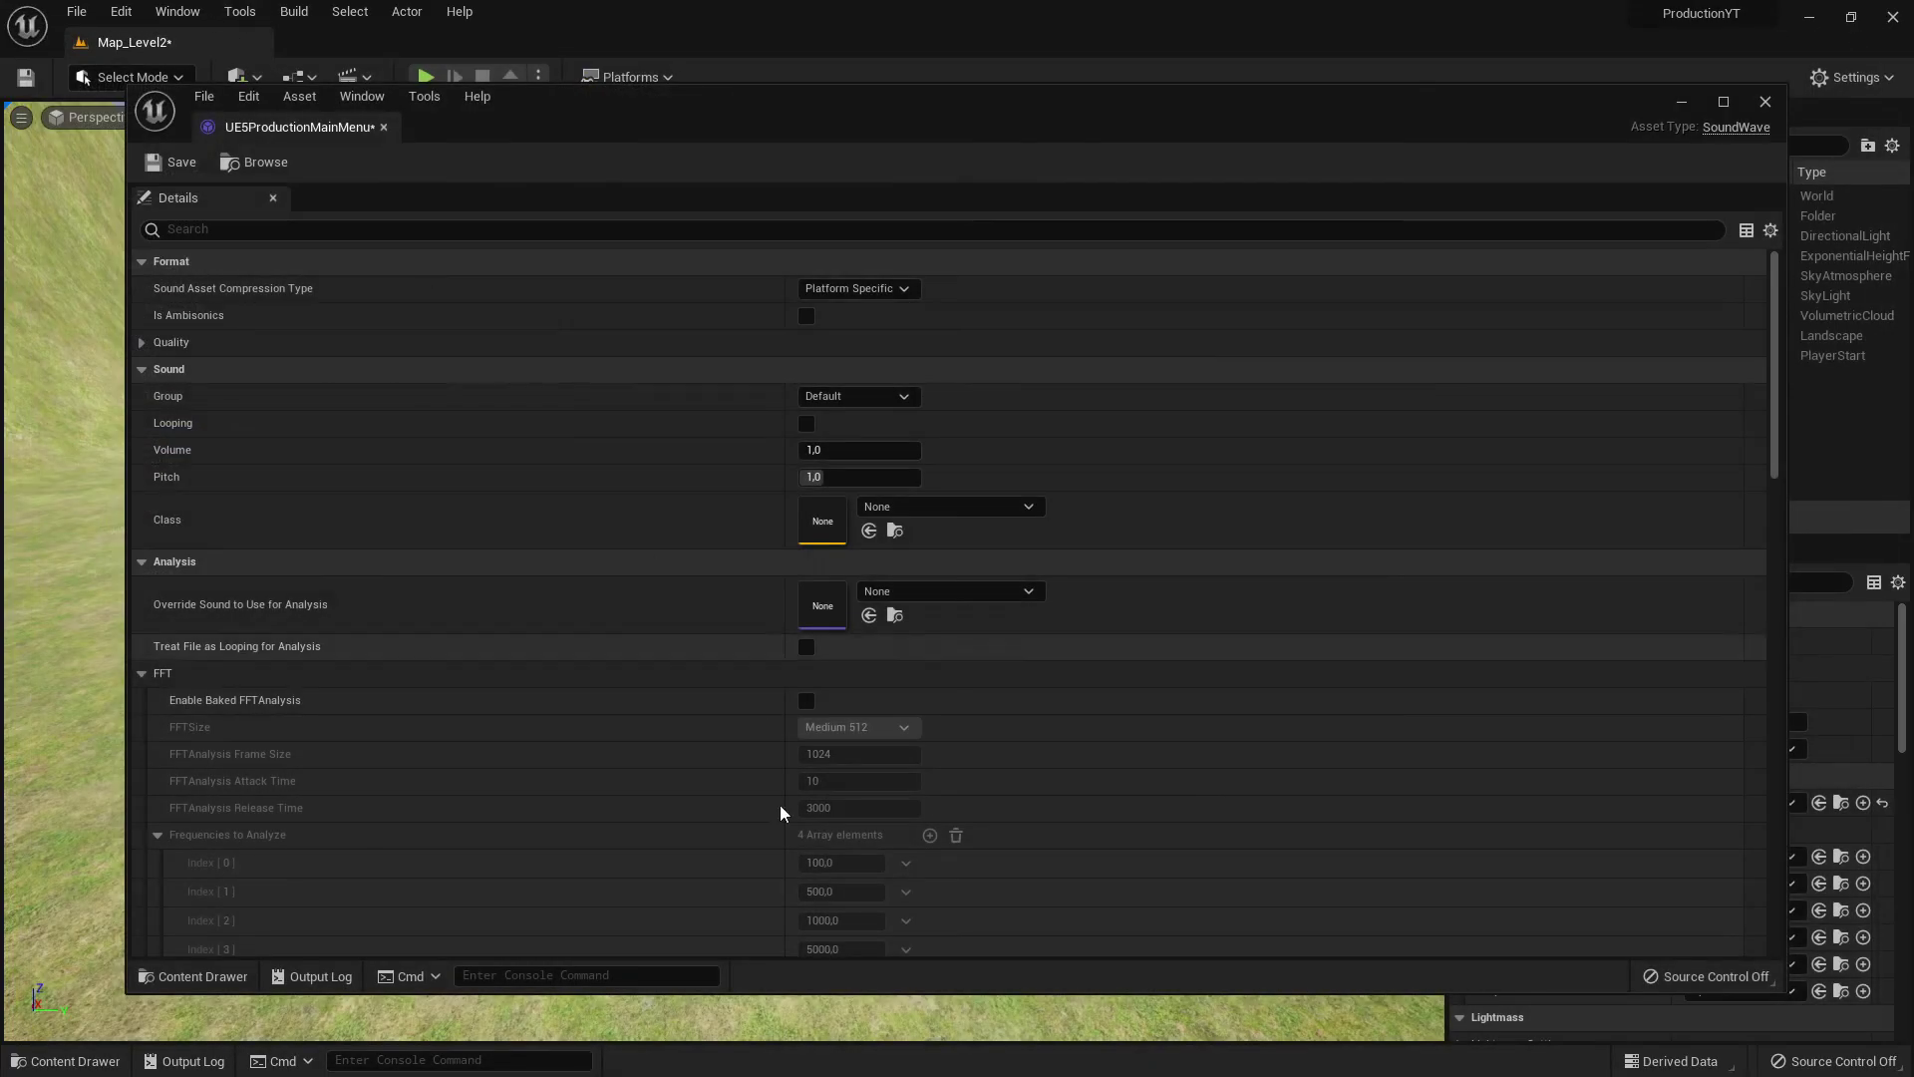
click(1763, 101)
key(super)
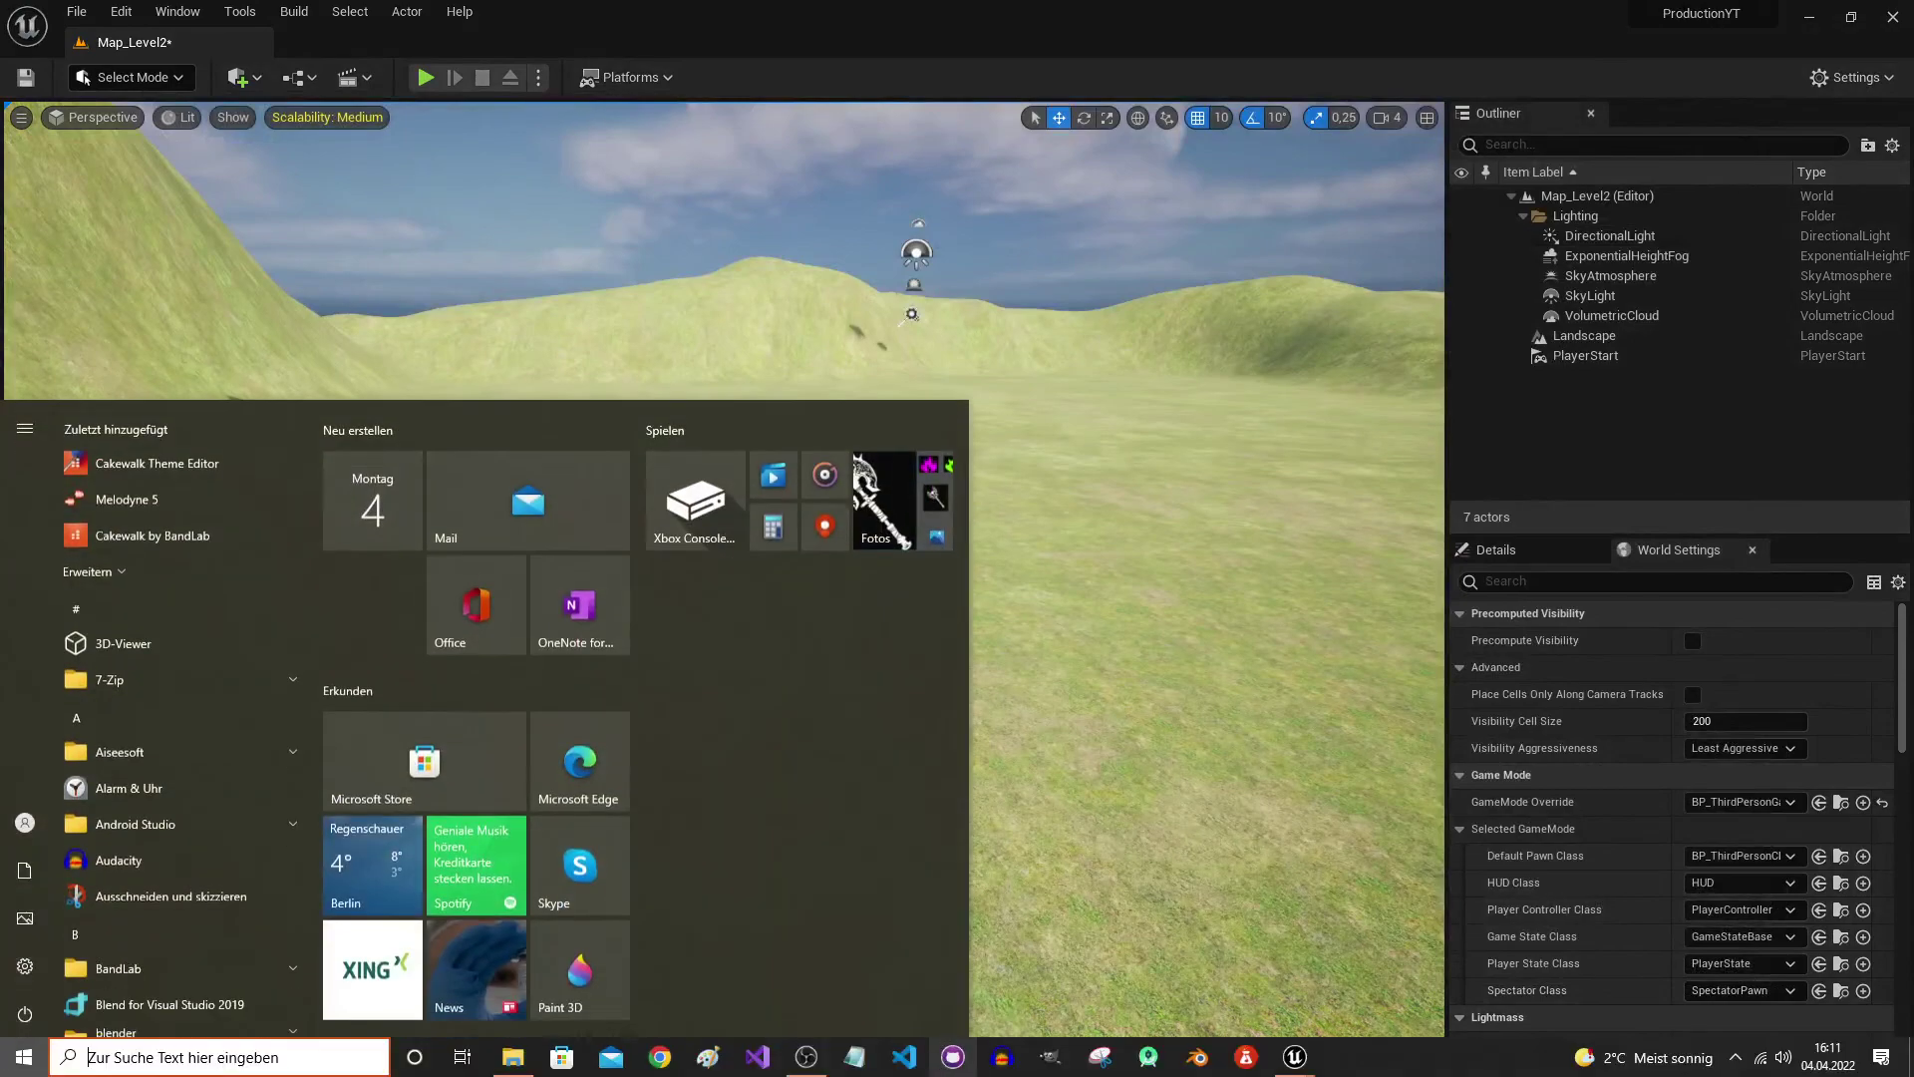
mouse_move(1296, 1064)
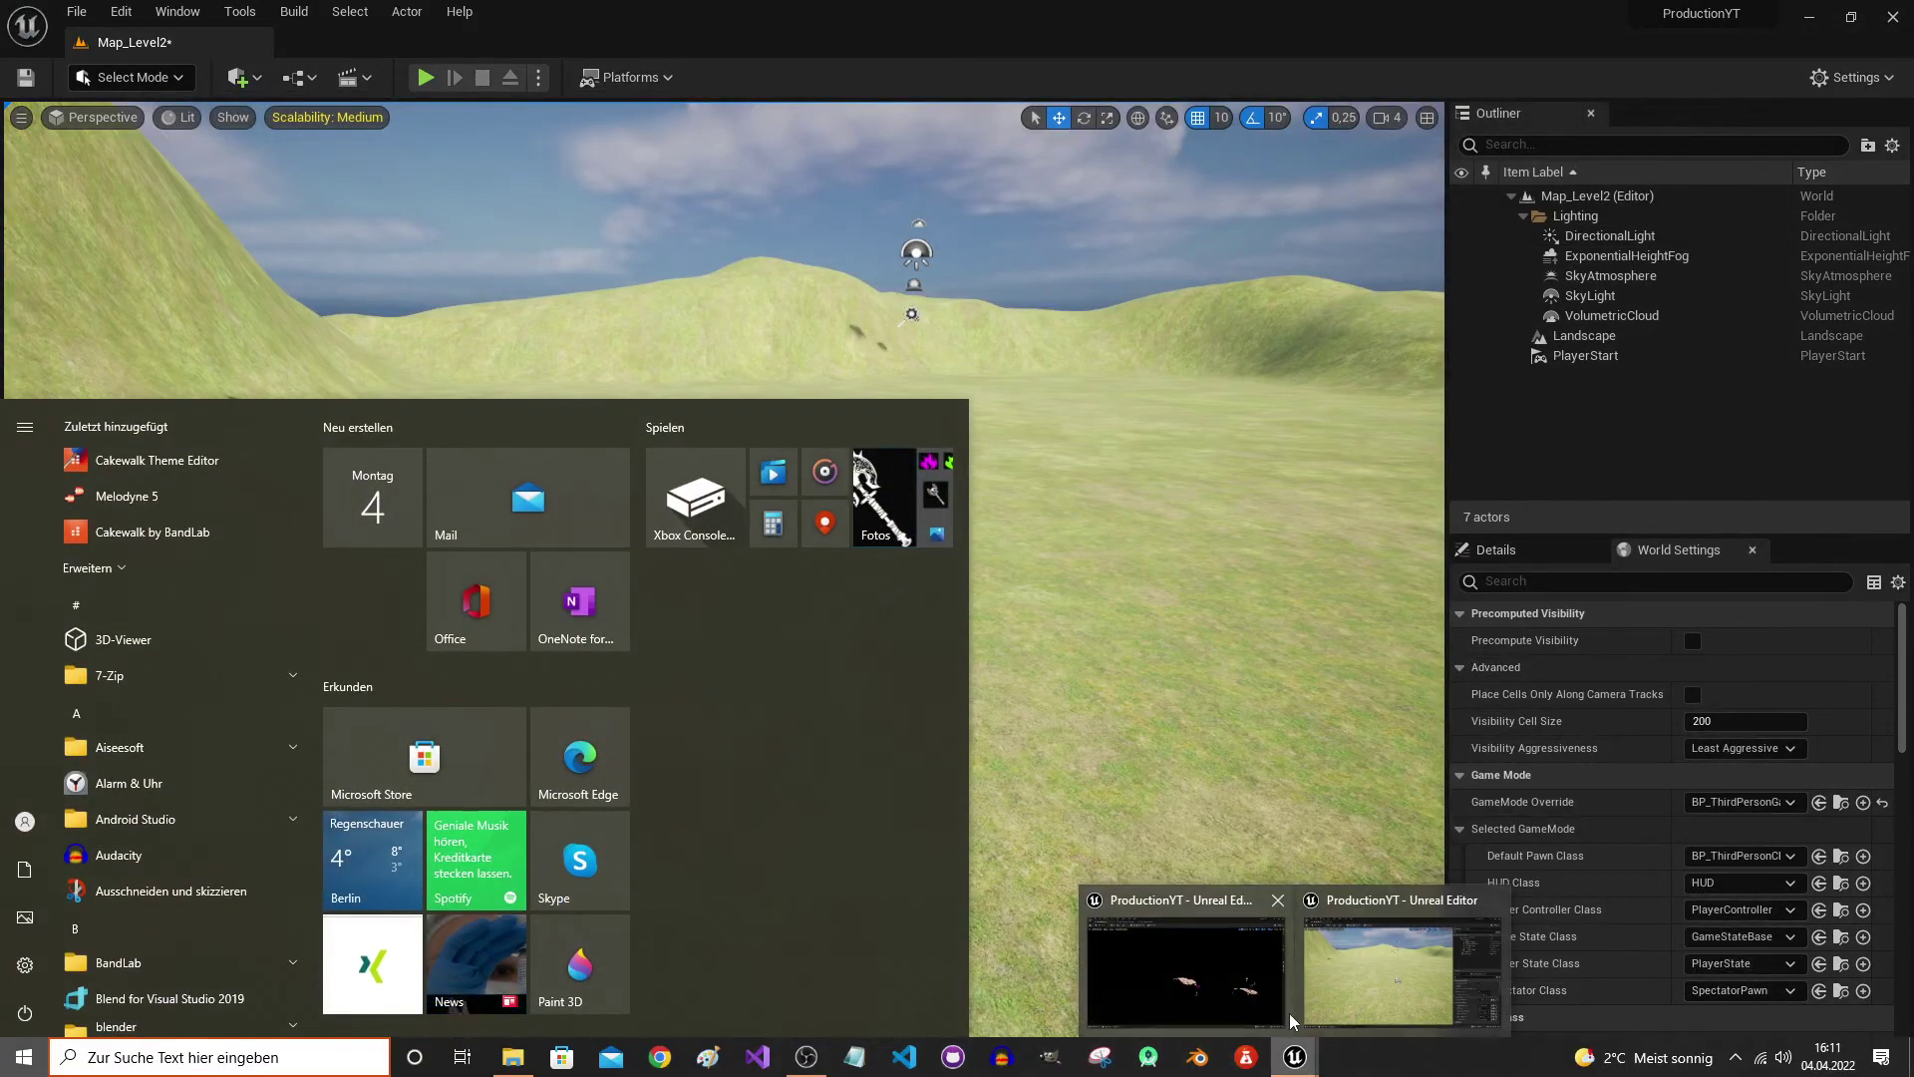
click(1146, 932)
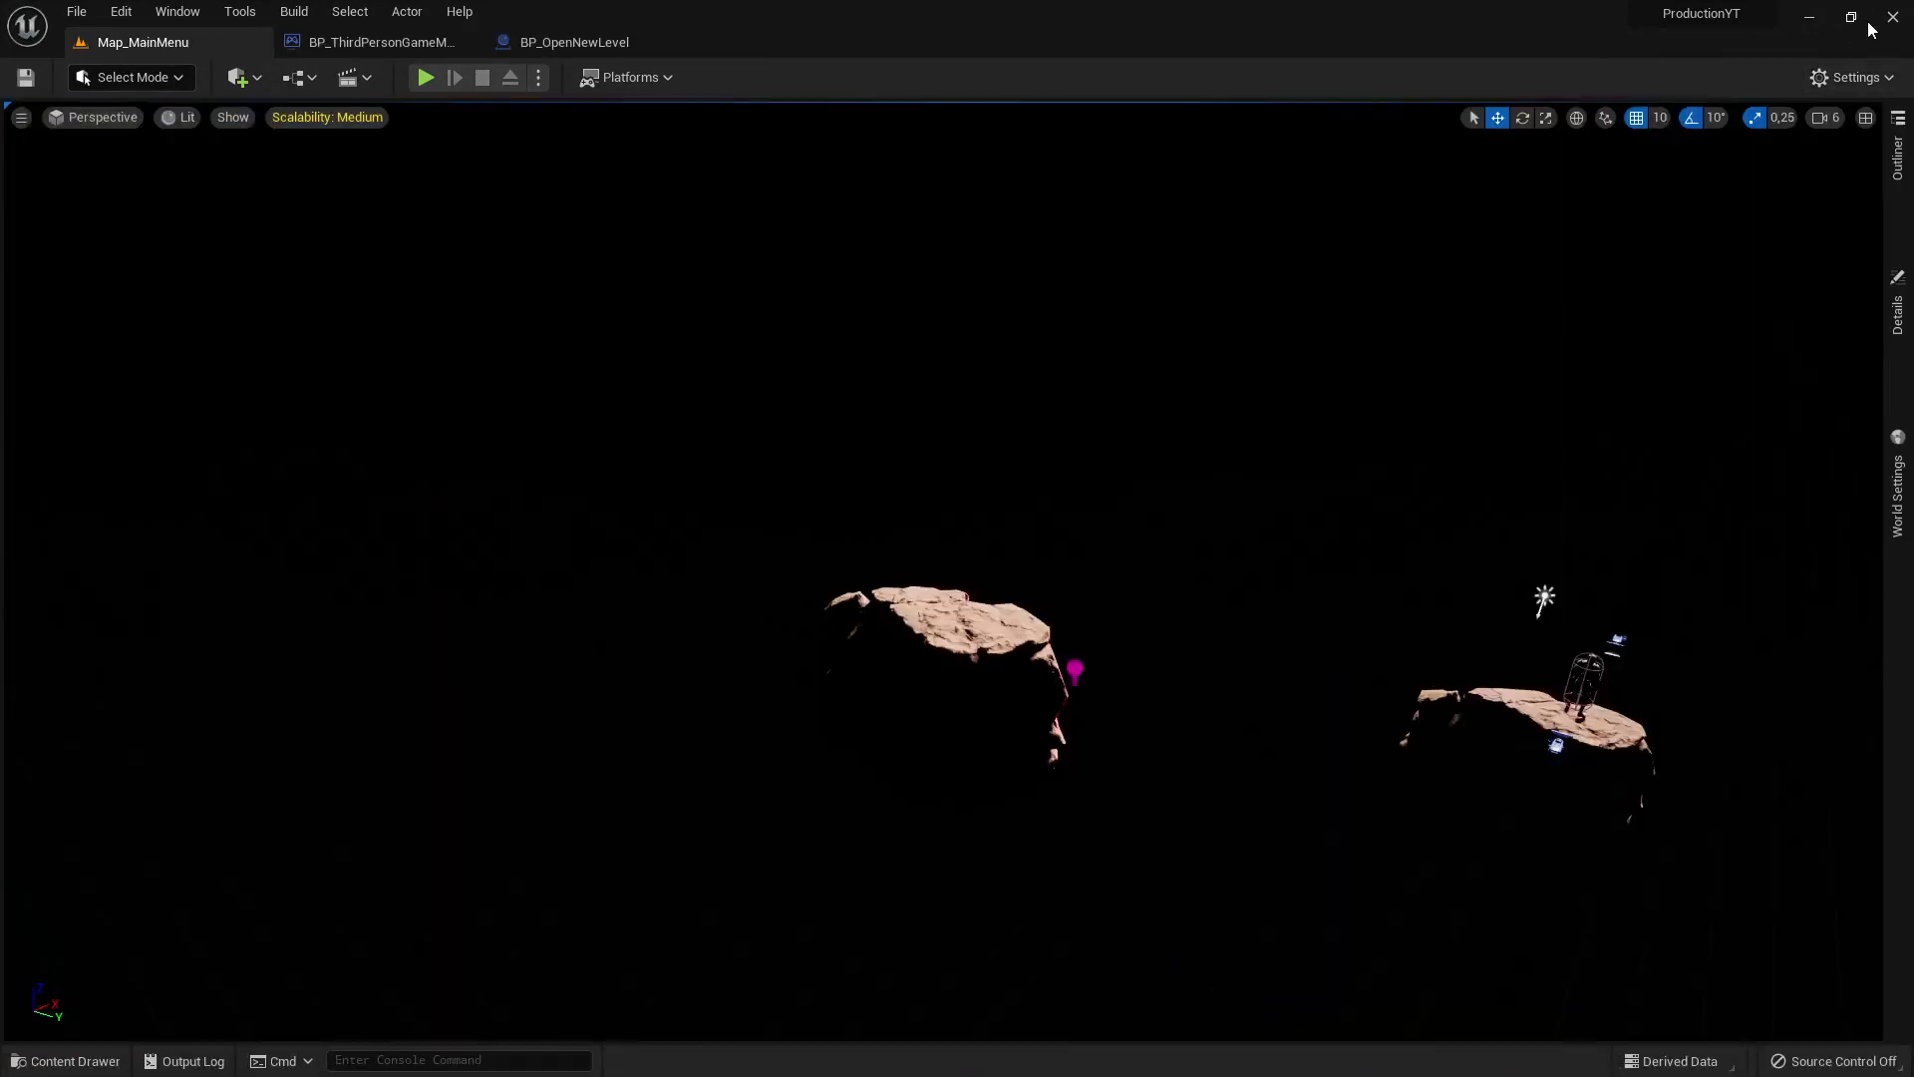
click(1891, 18)
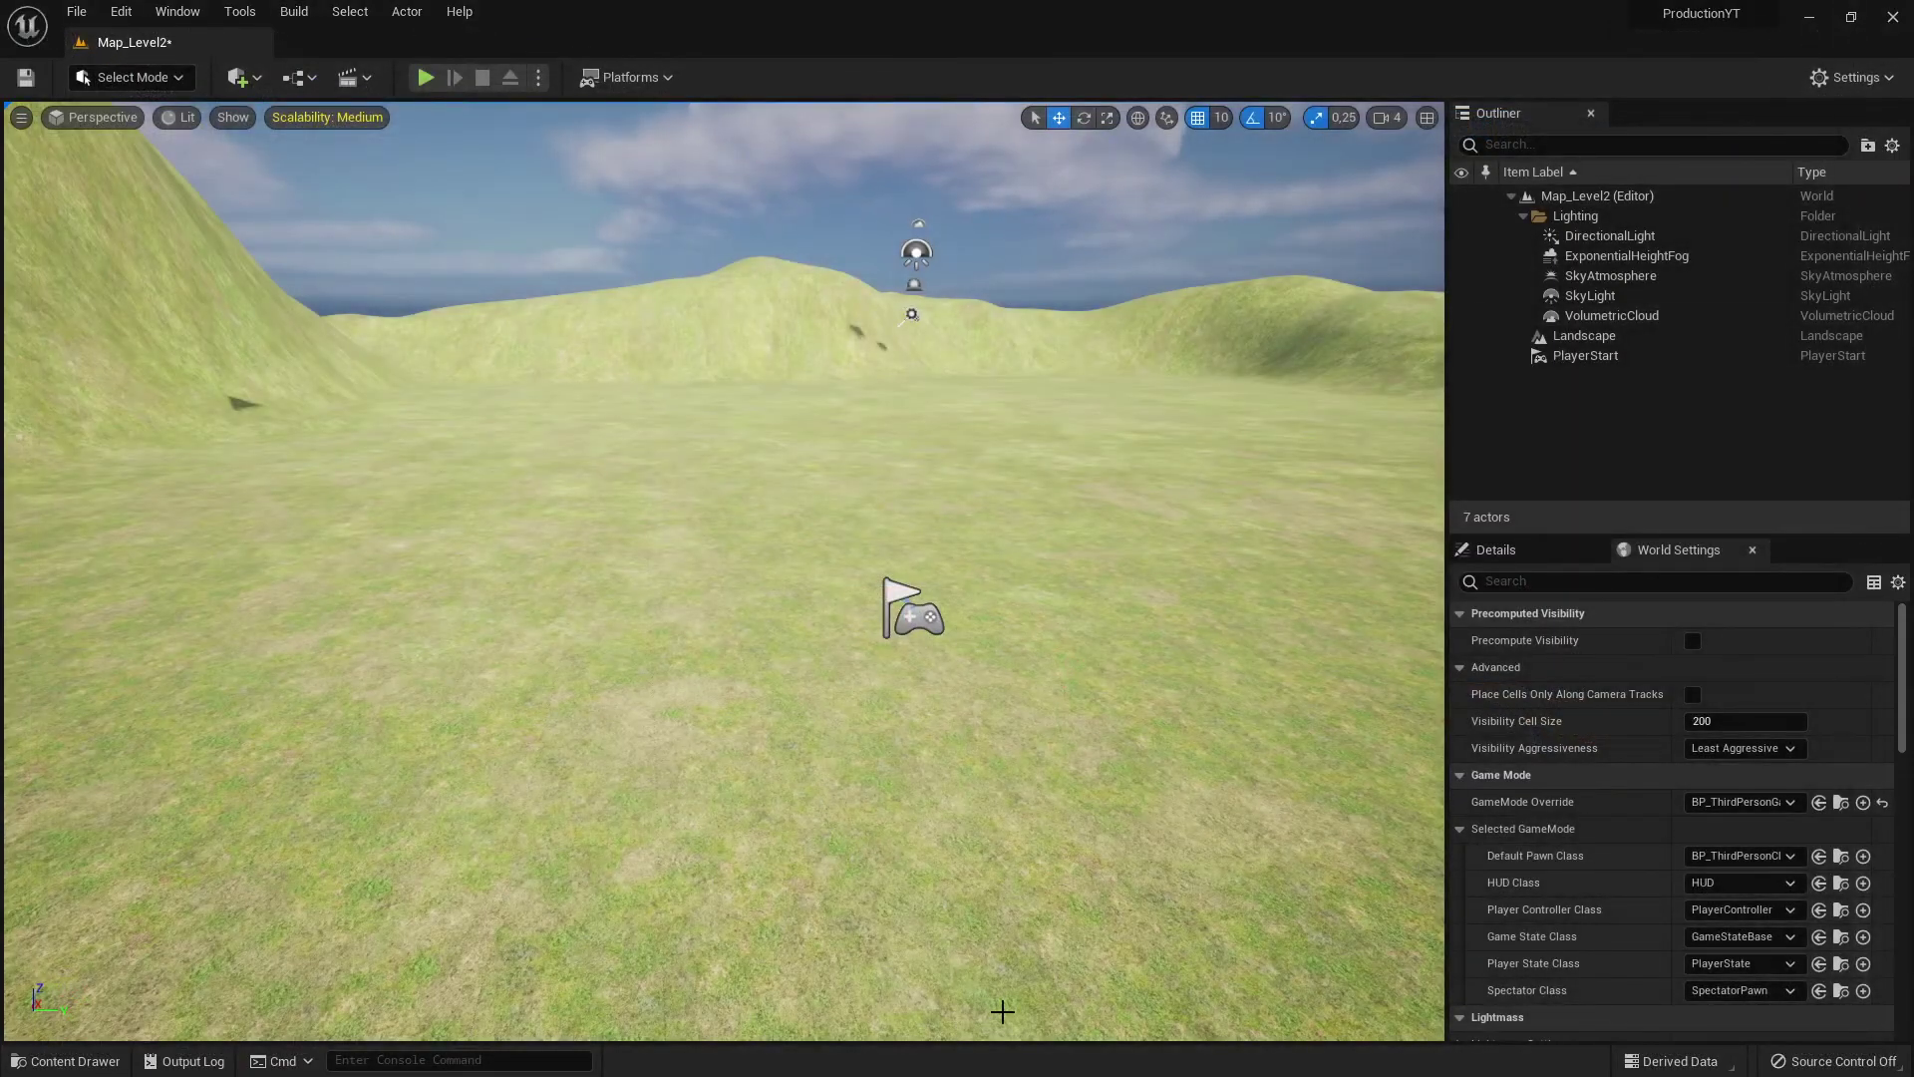
Step: Save all modified content, including Map_Level2 and the UE5ProductionMainMenu sound wave
click(942, 616)
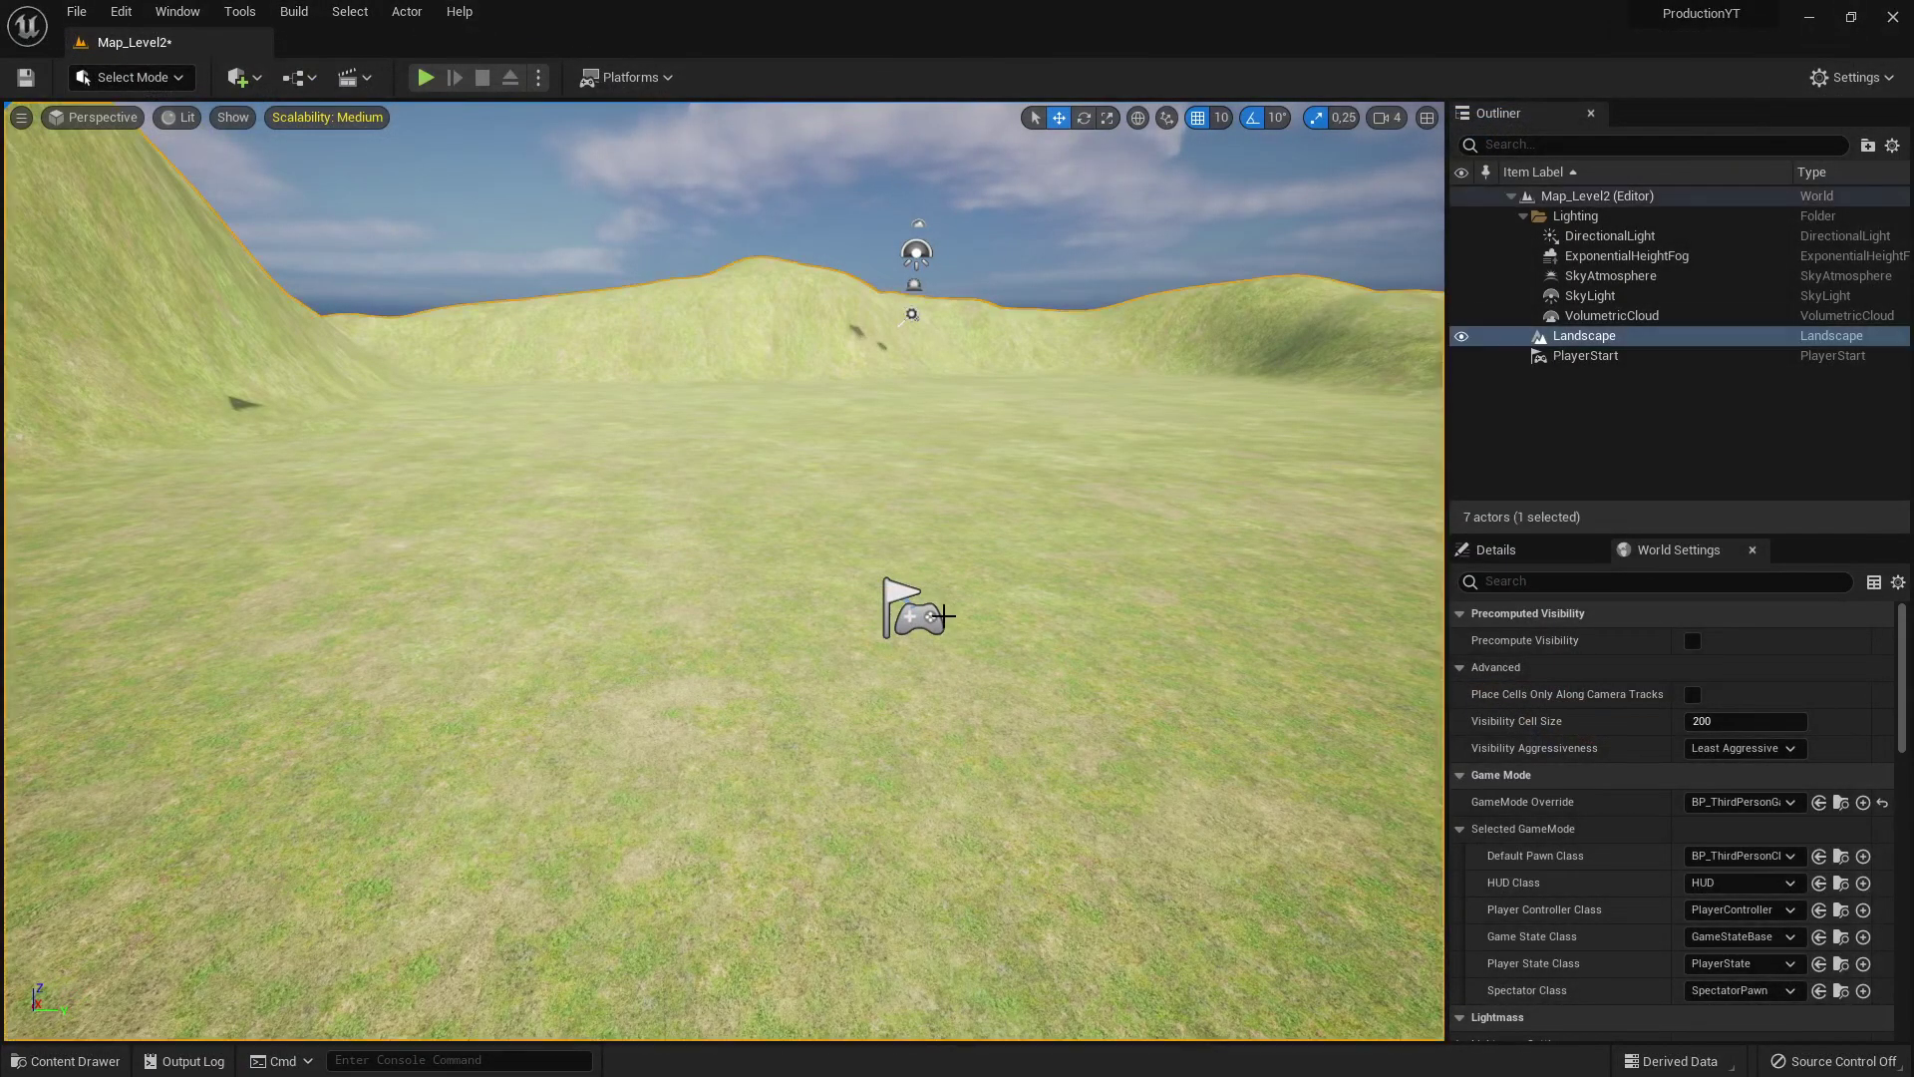
click(65, 1060)
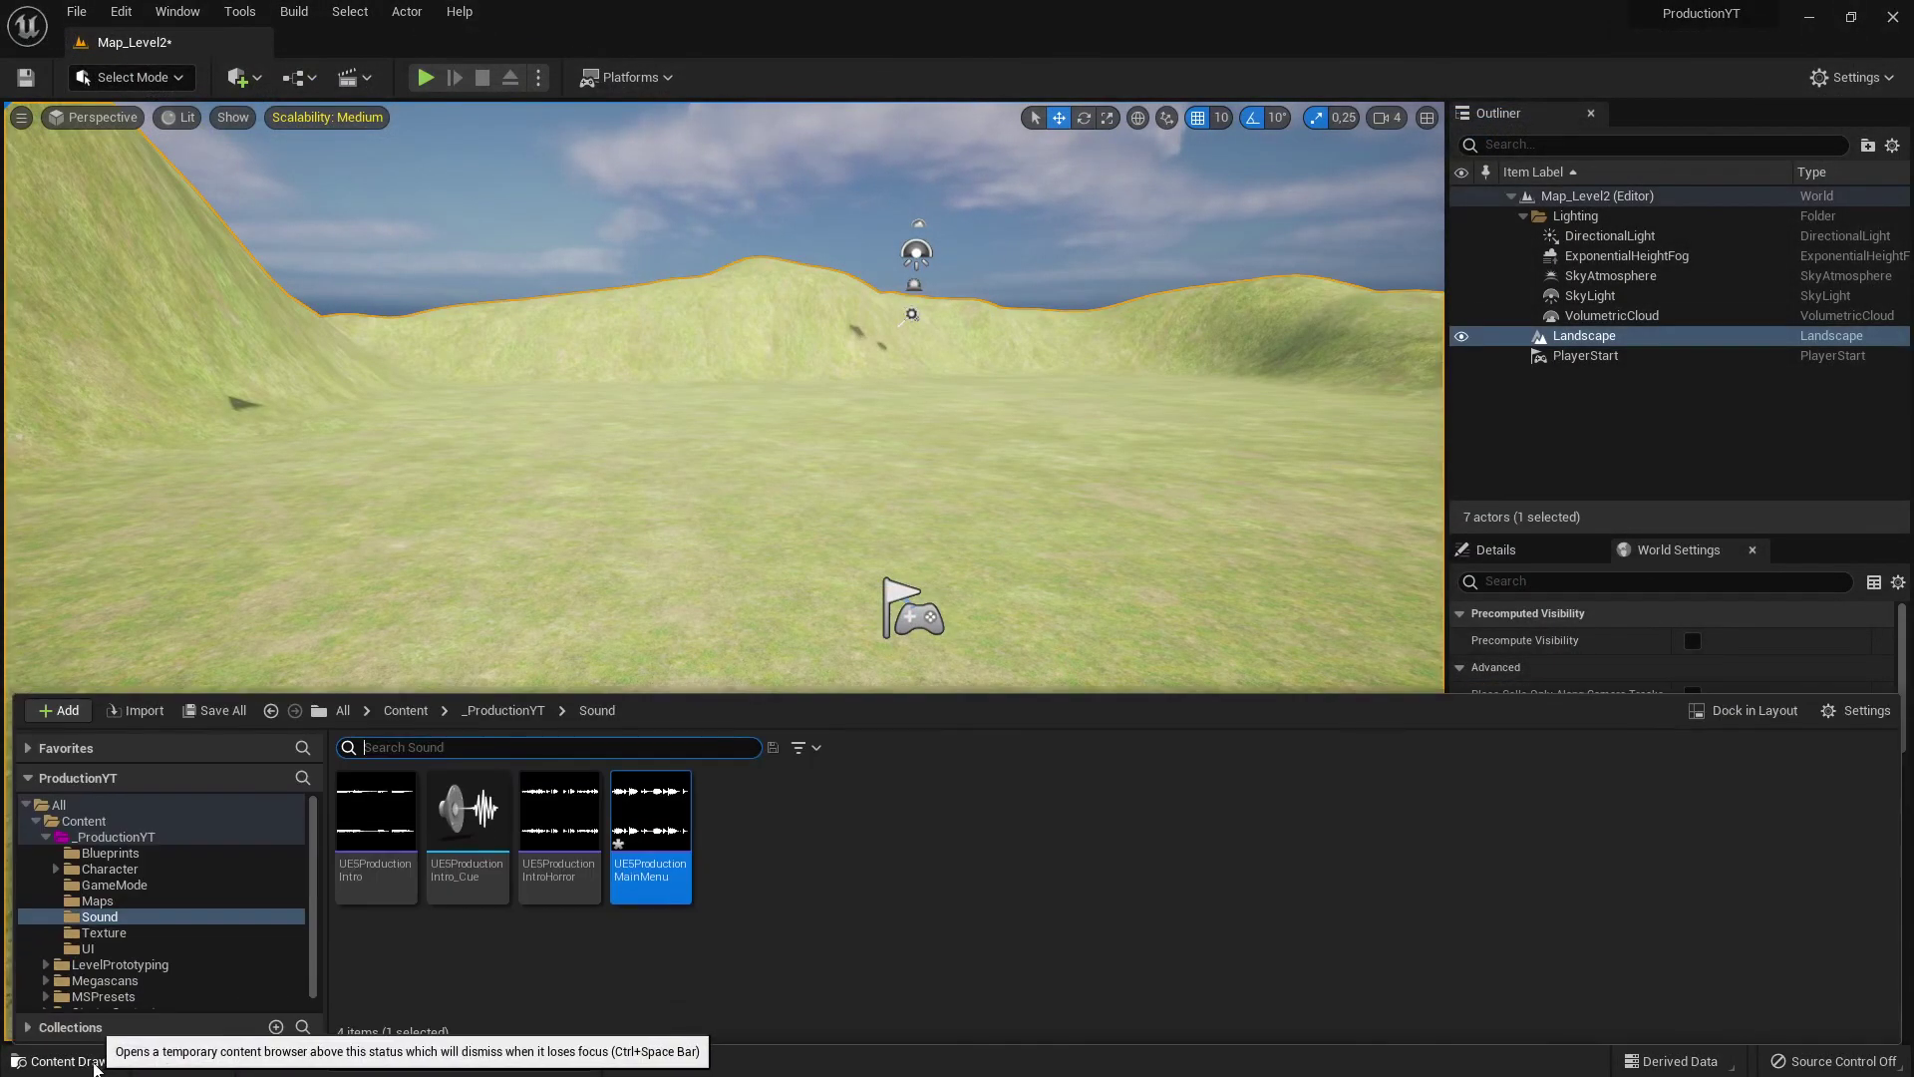
click(709, 966)
click(650, 832)
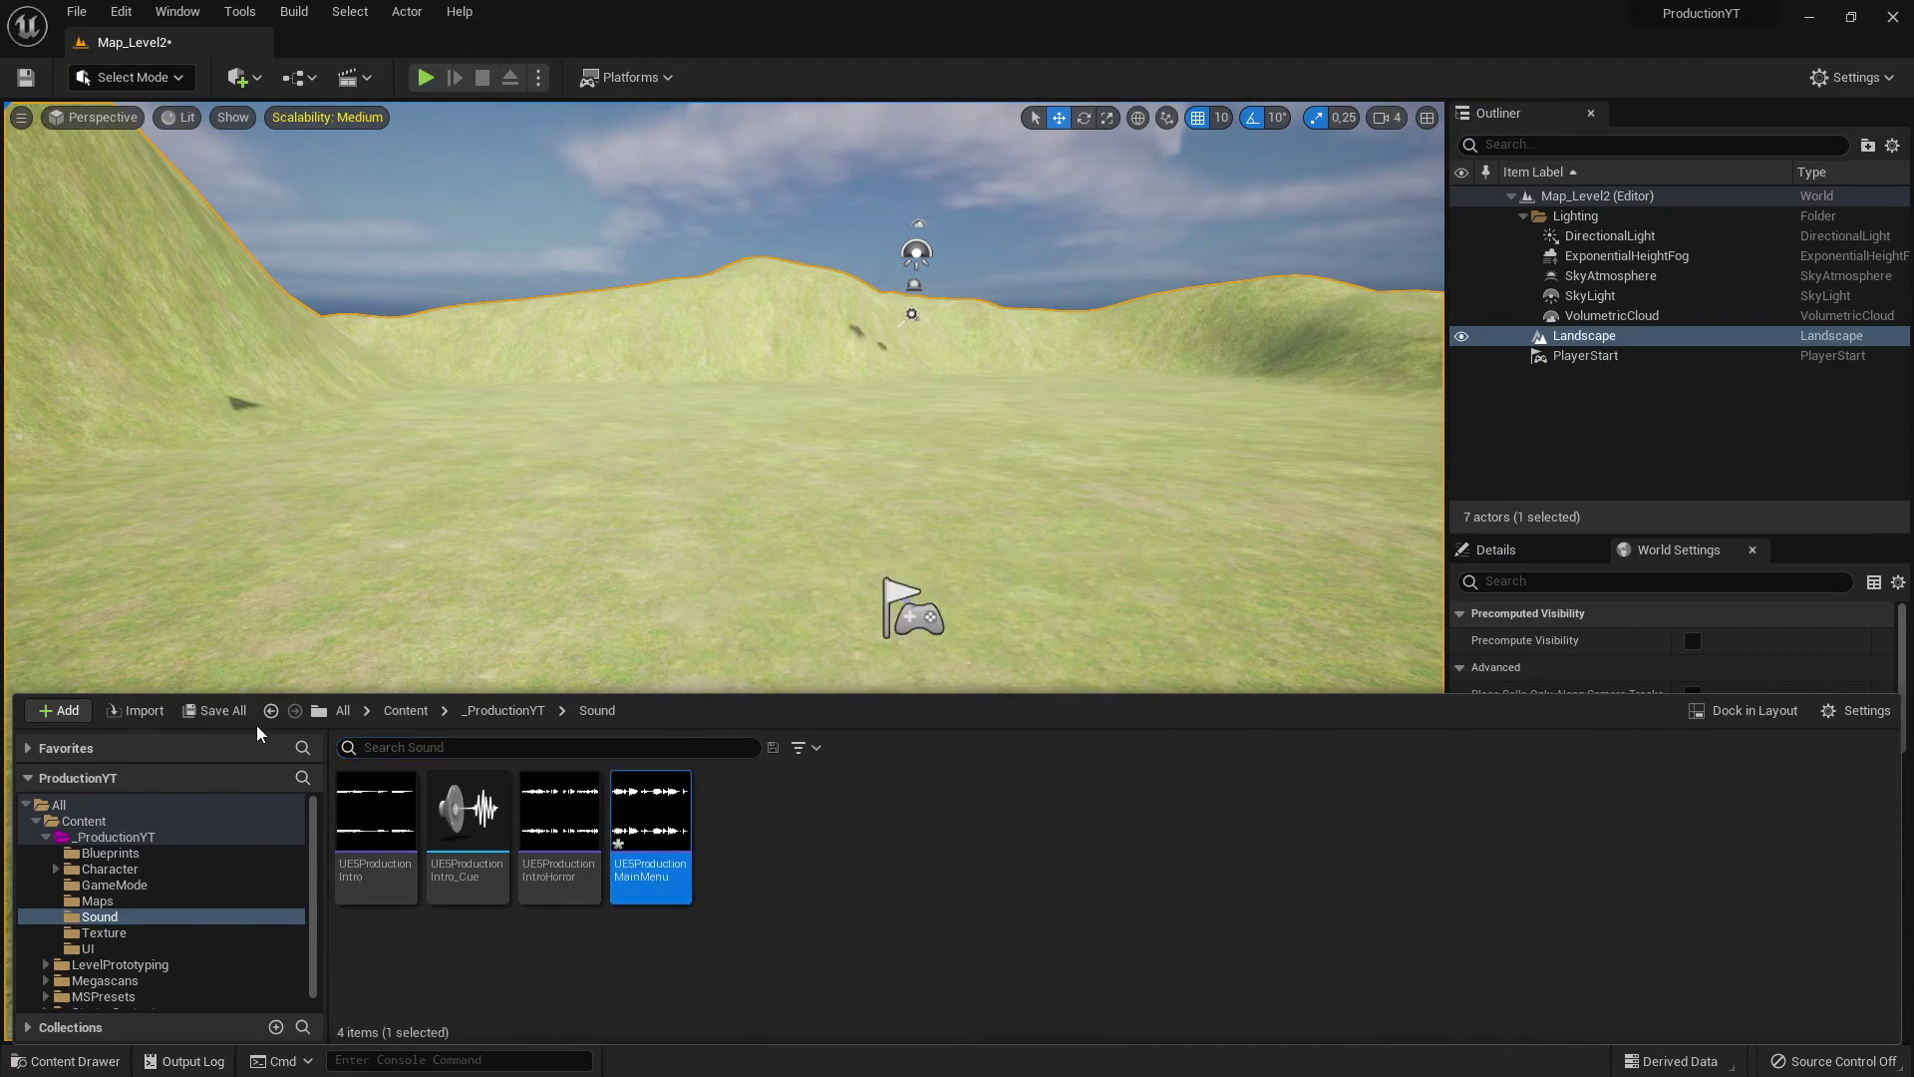
click(216, 710)
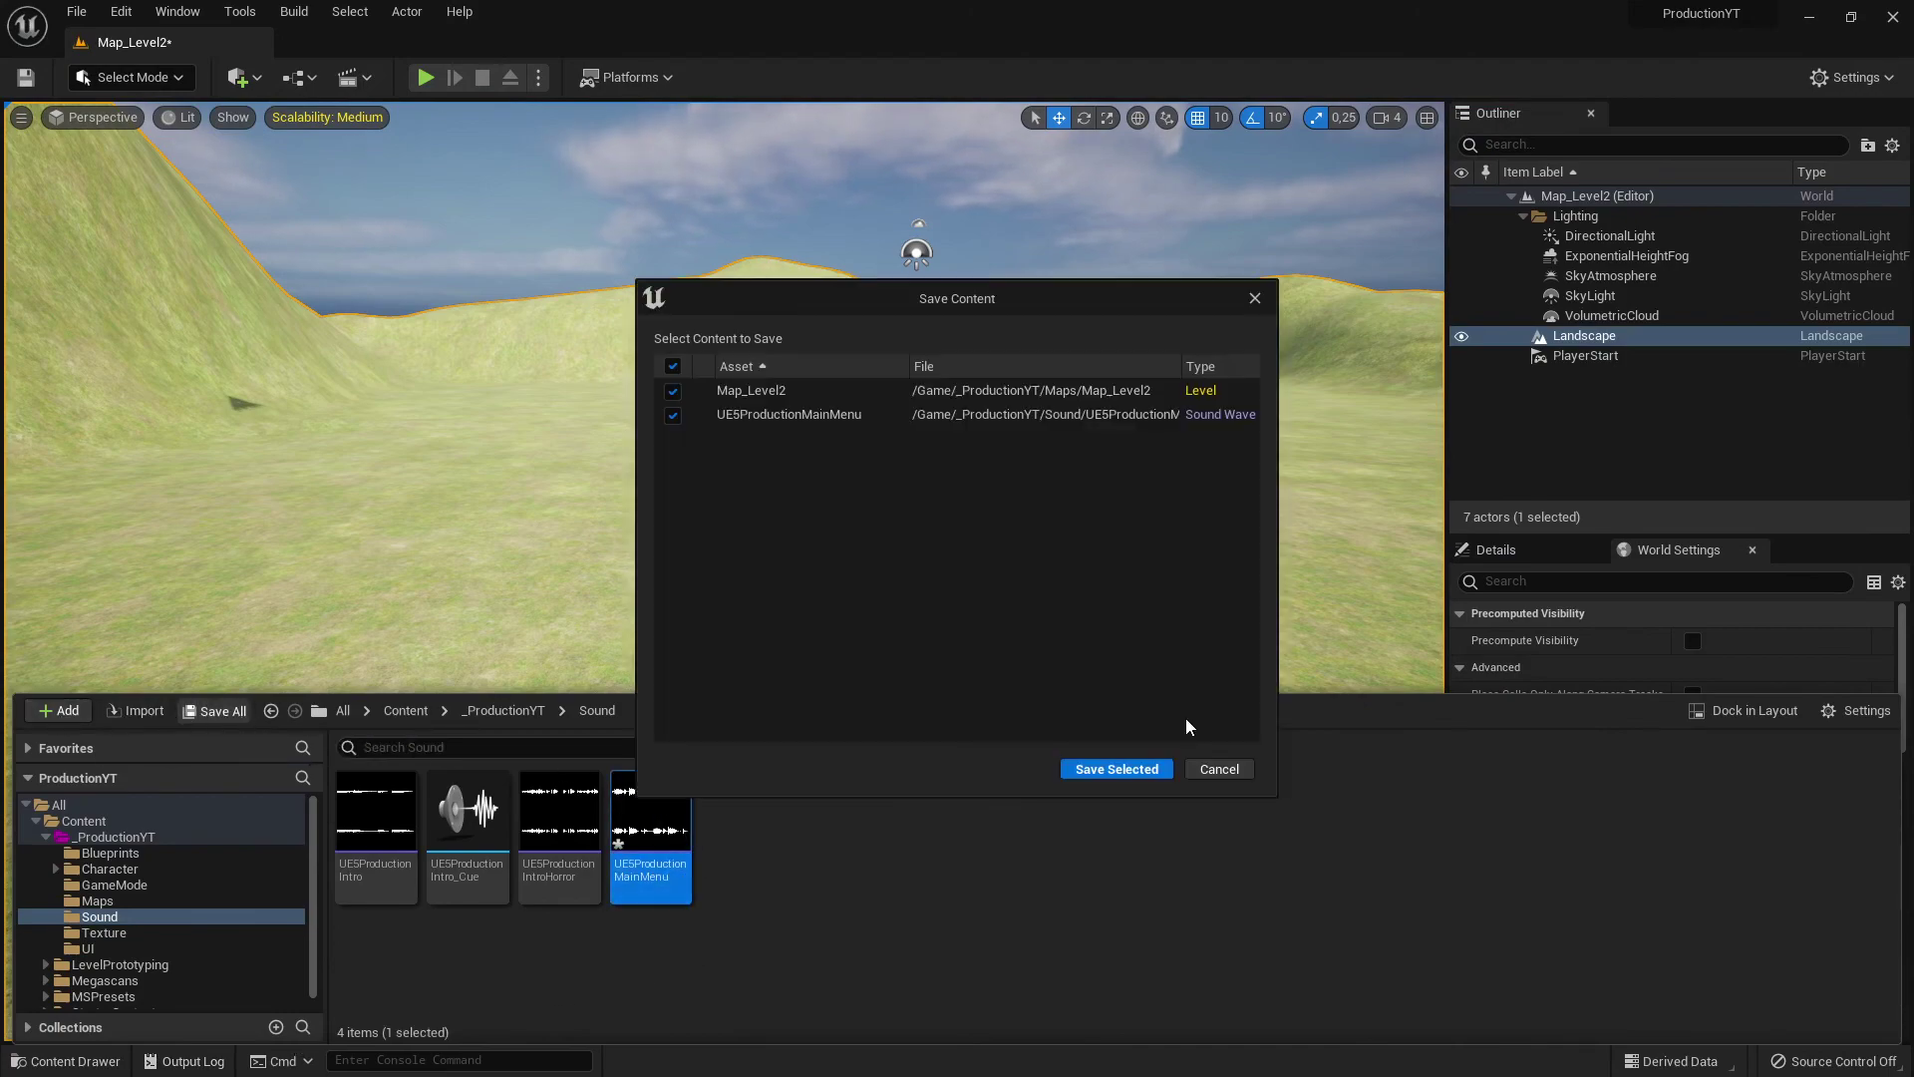
click(1115, 771)
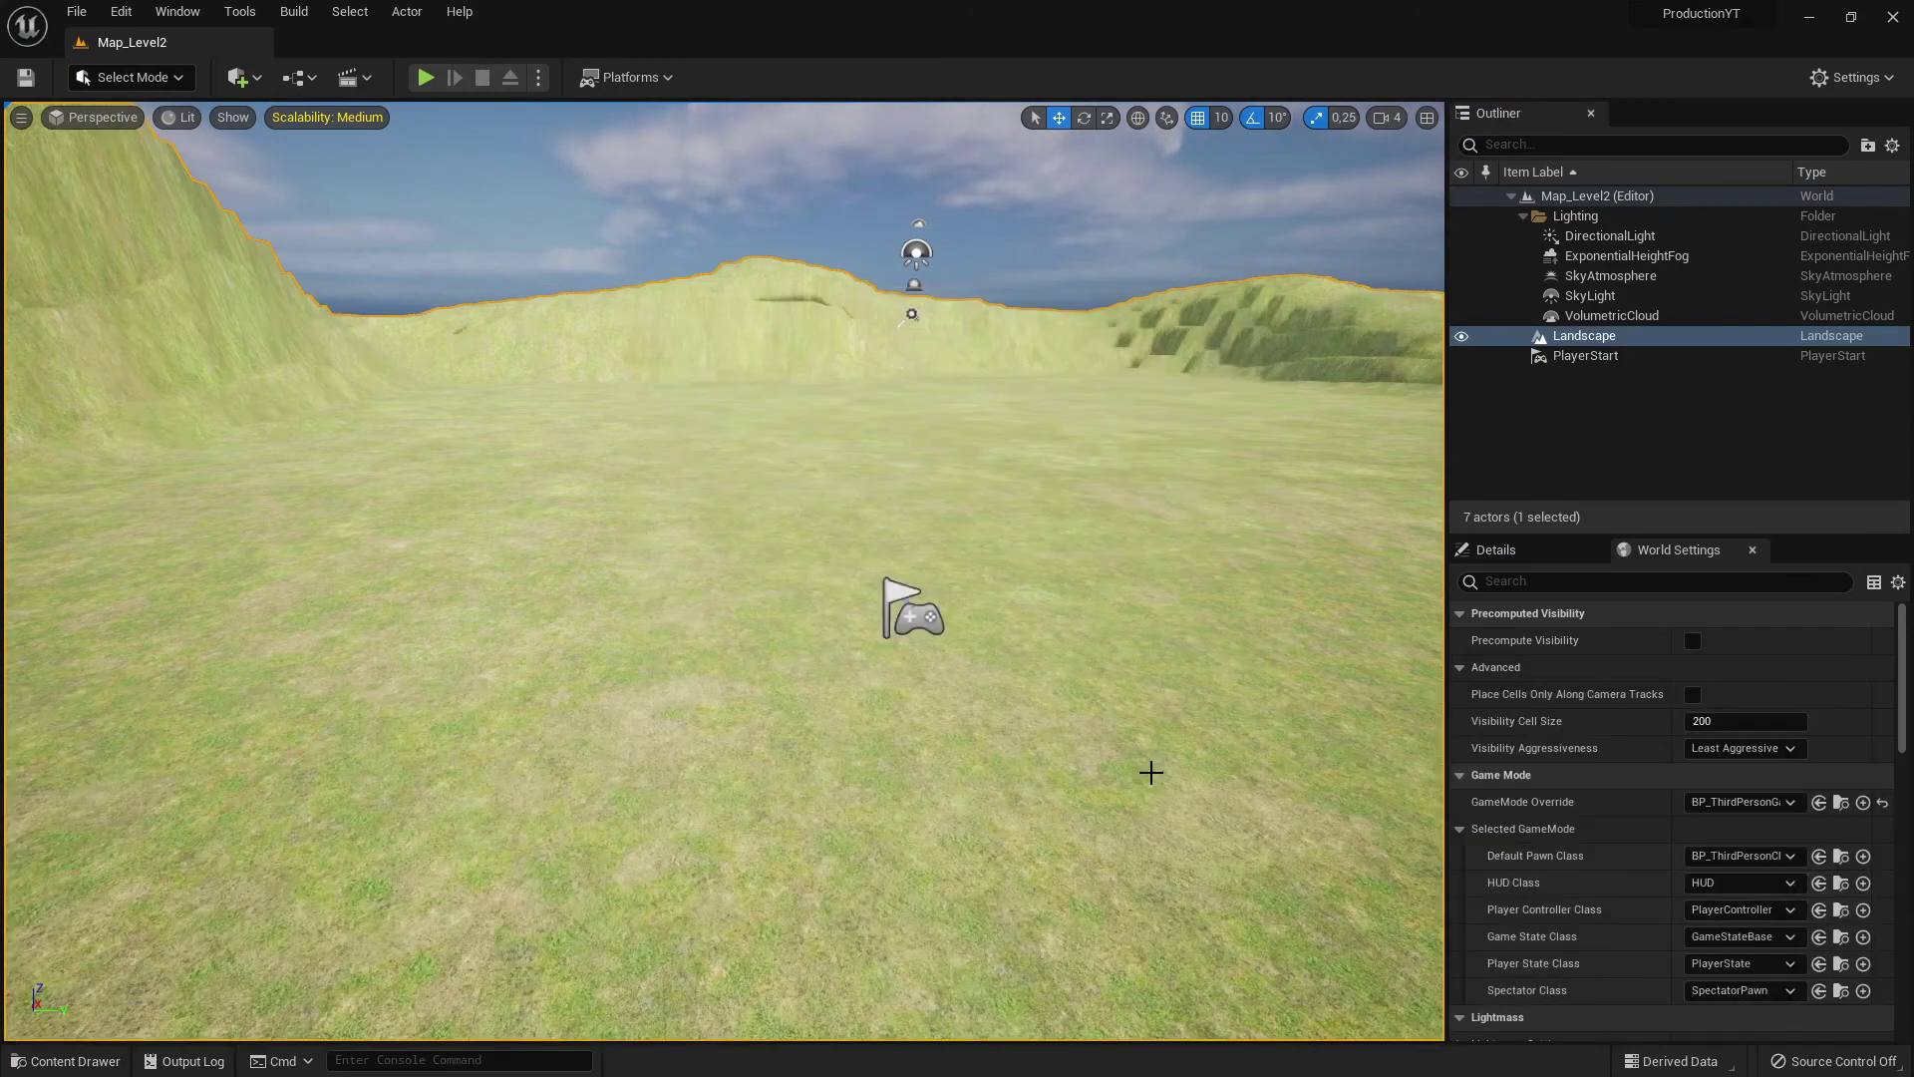
Step: Play Map_Level2 without any ambient sound, run the character forward, and stop the session
click(424, 77)
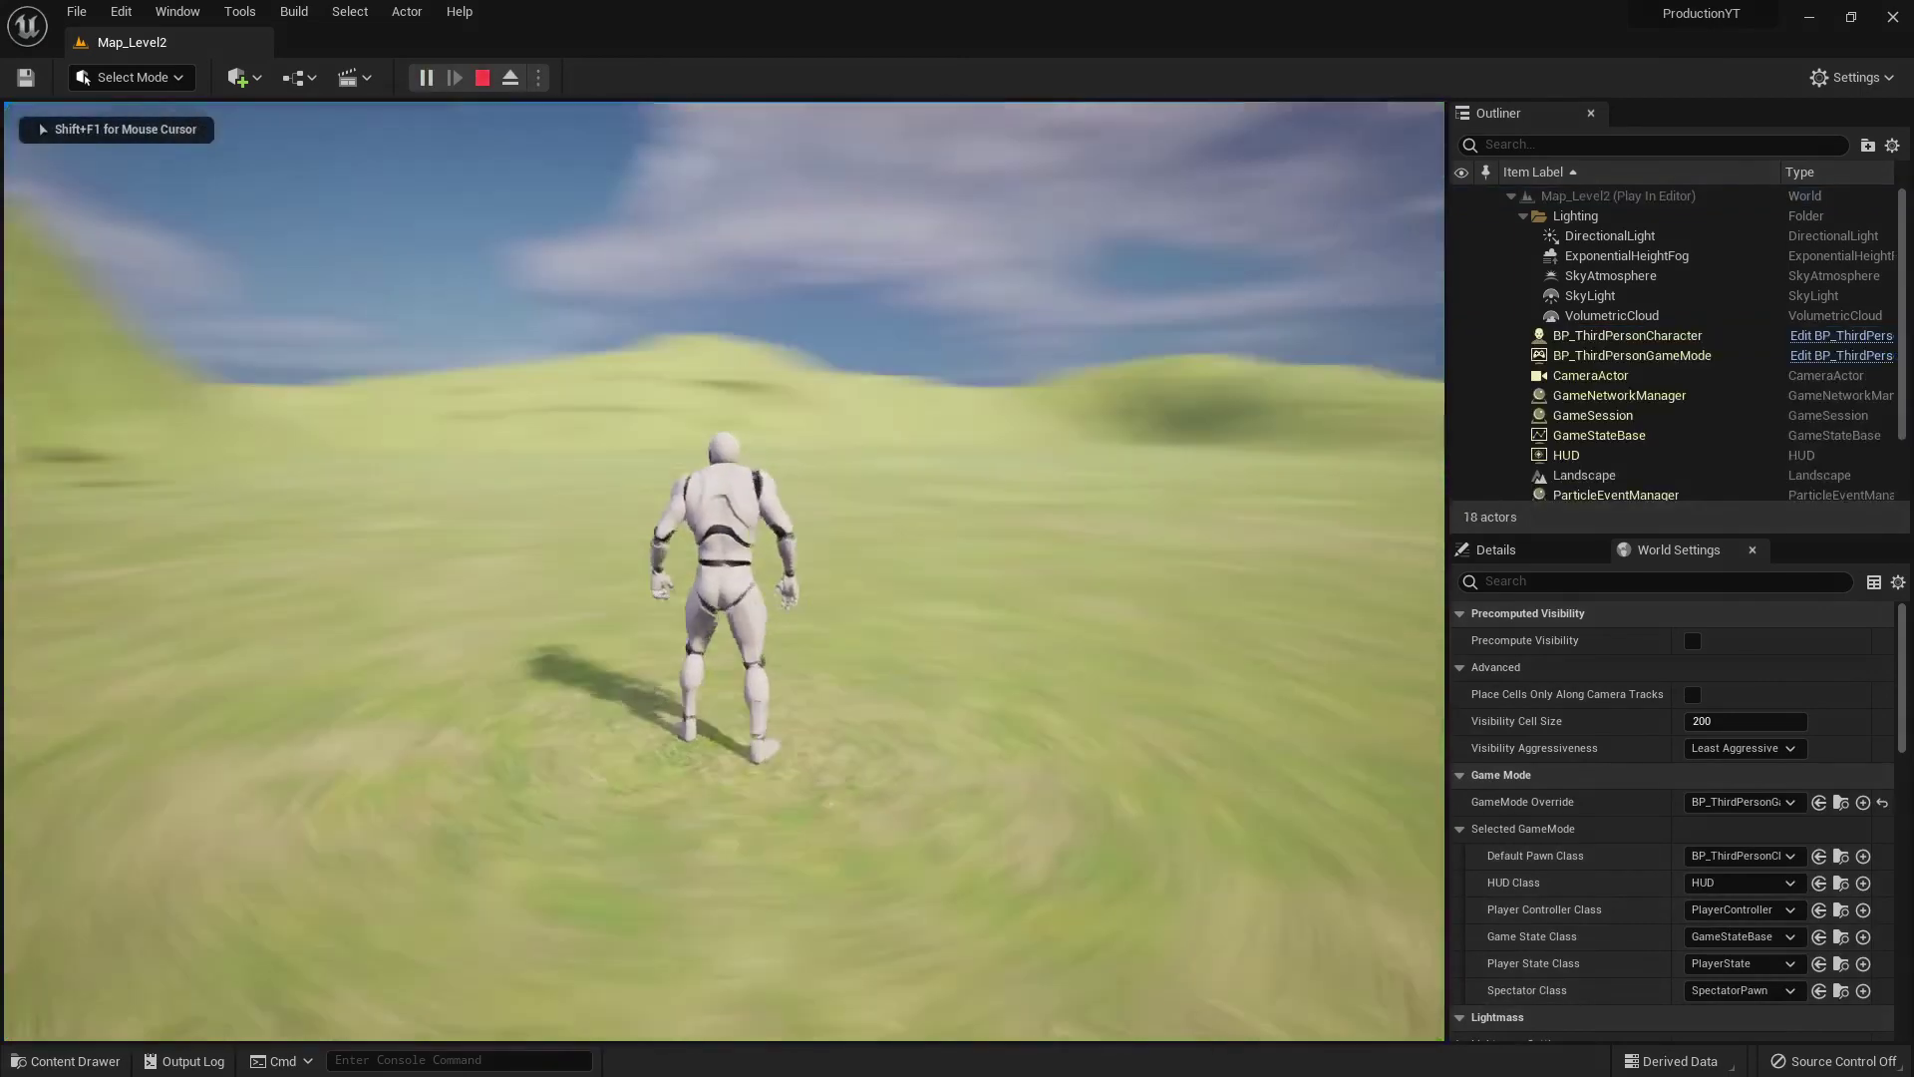
key(w)
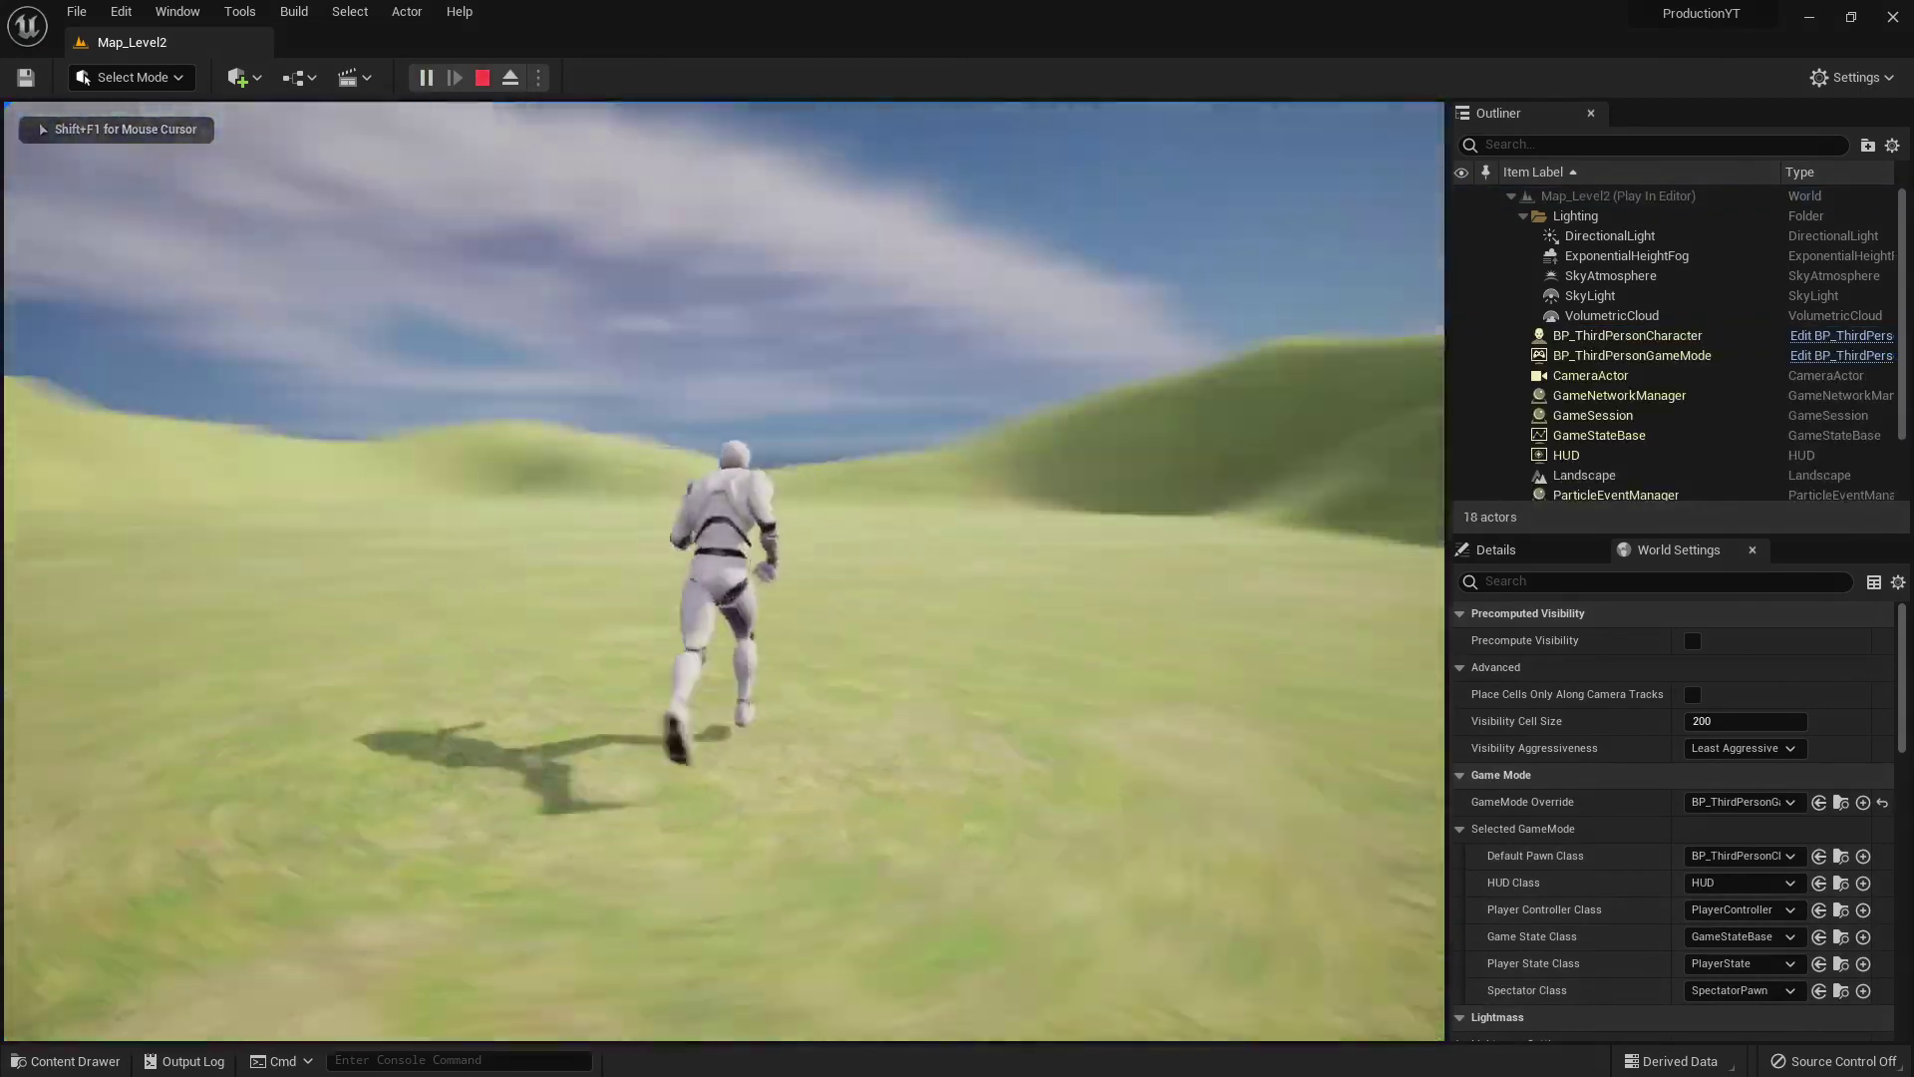
key(Escape)
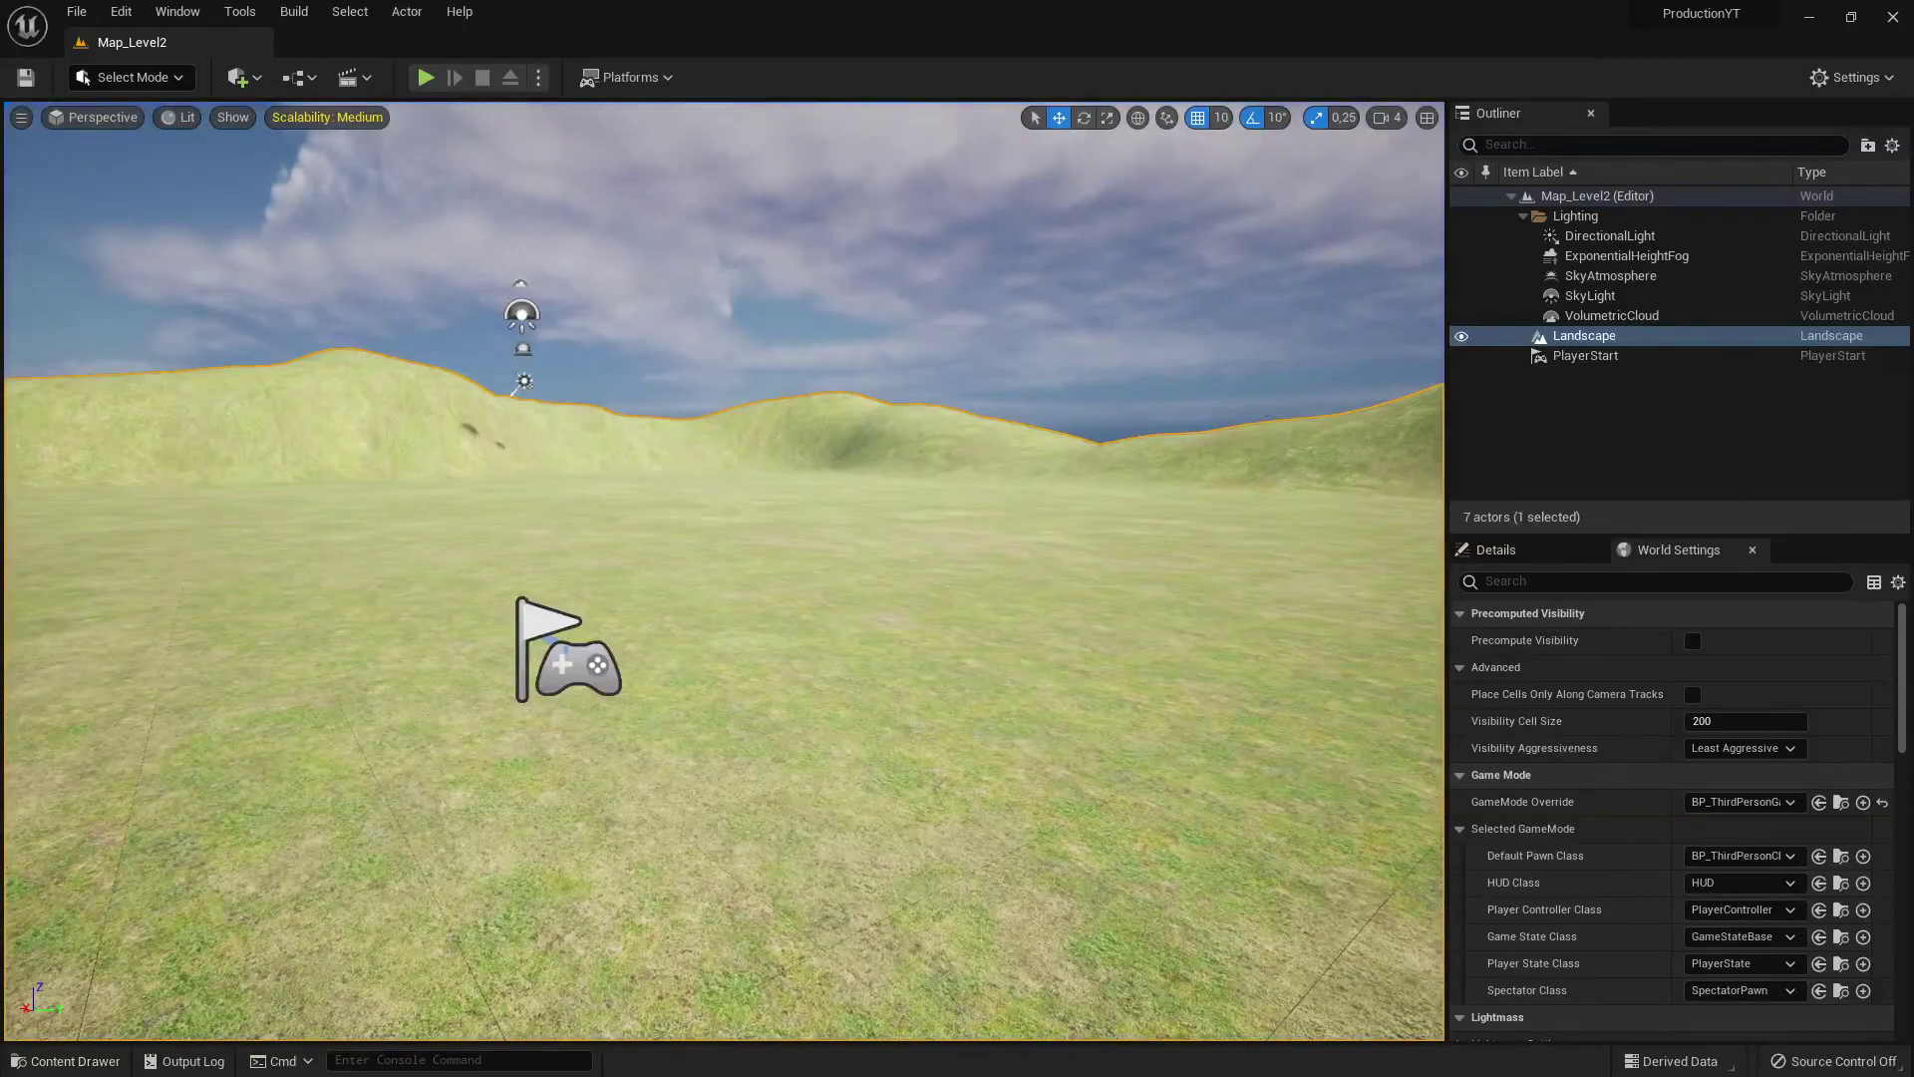
Step: Place the UE5ProductionMainMenu sound wave in Map_Level2 near the player start and play the level briefly to test it
key(ctrl+space)
drag(649, 828, 699, 681)
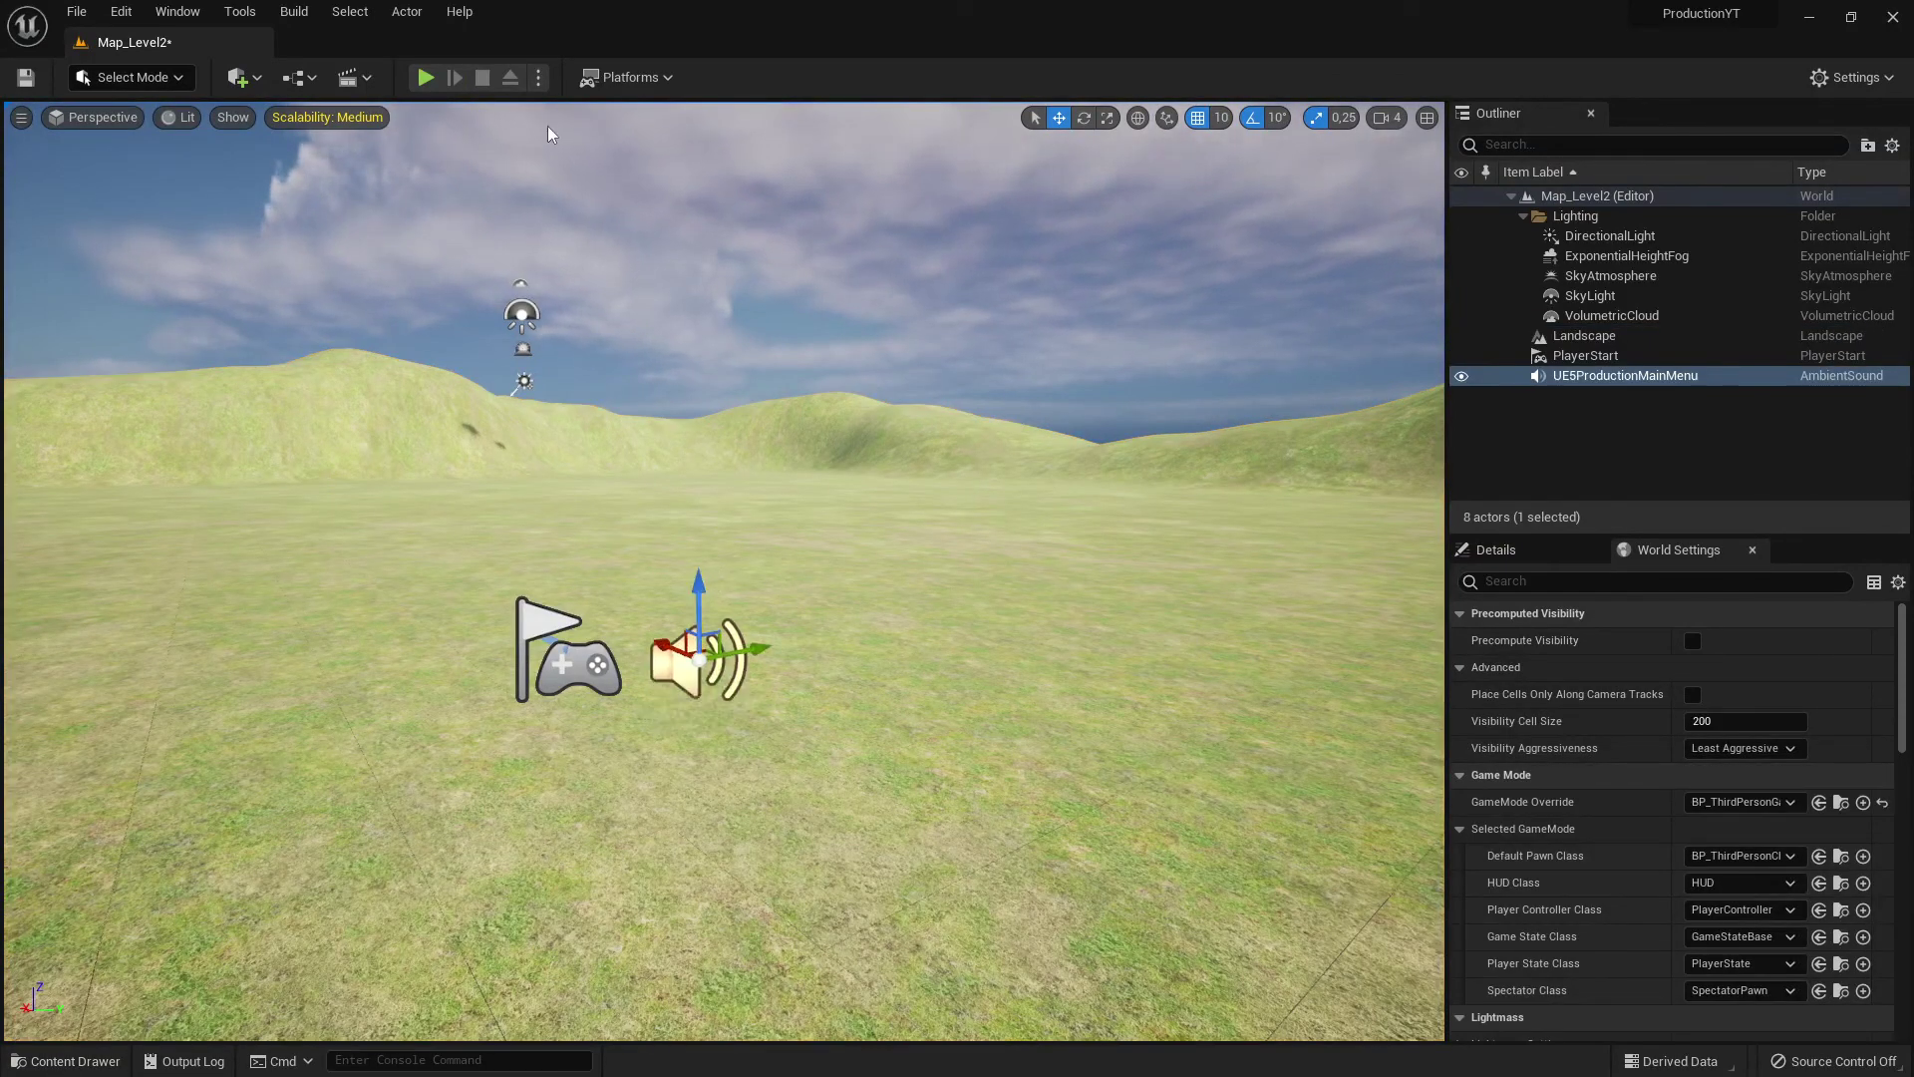
click(425, 78)
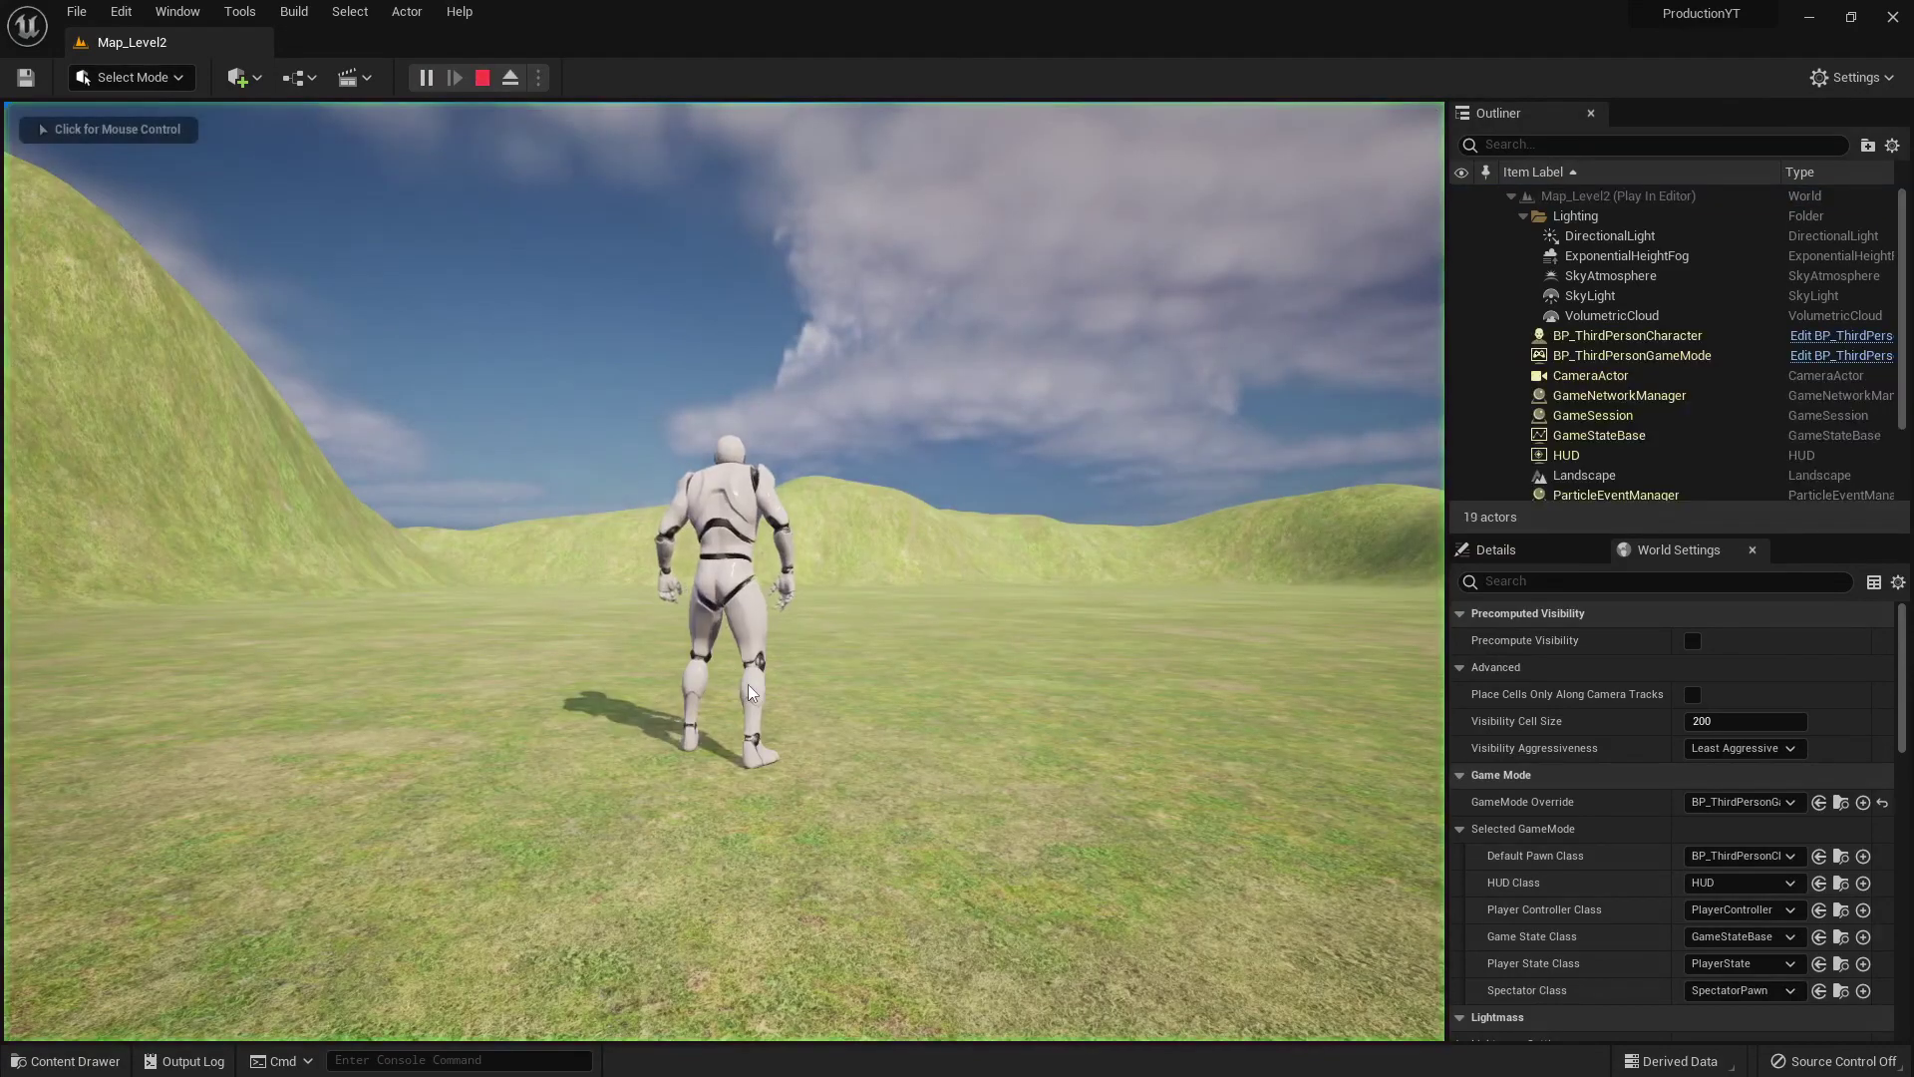
key(Escape)
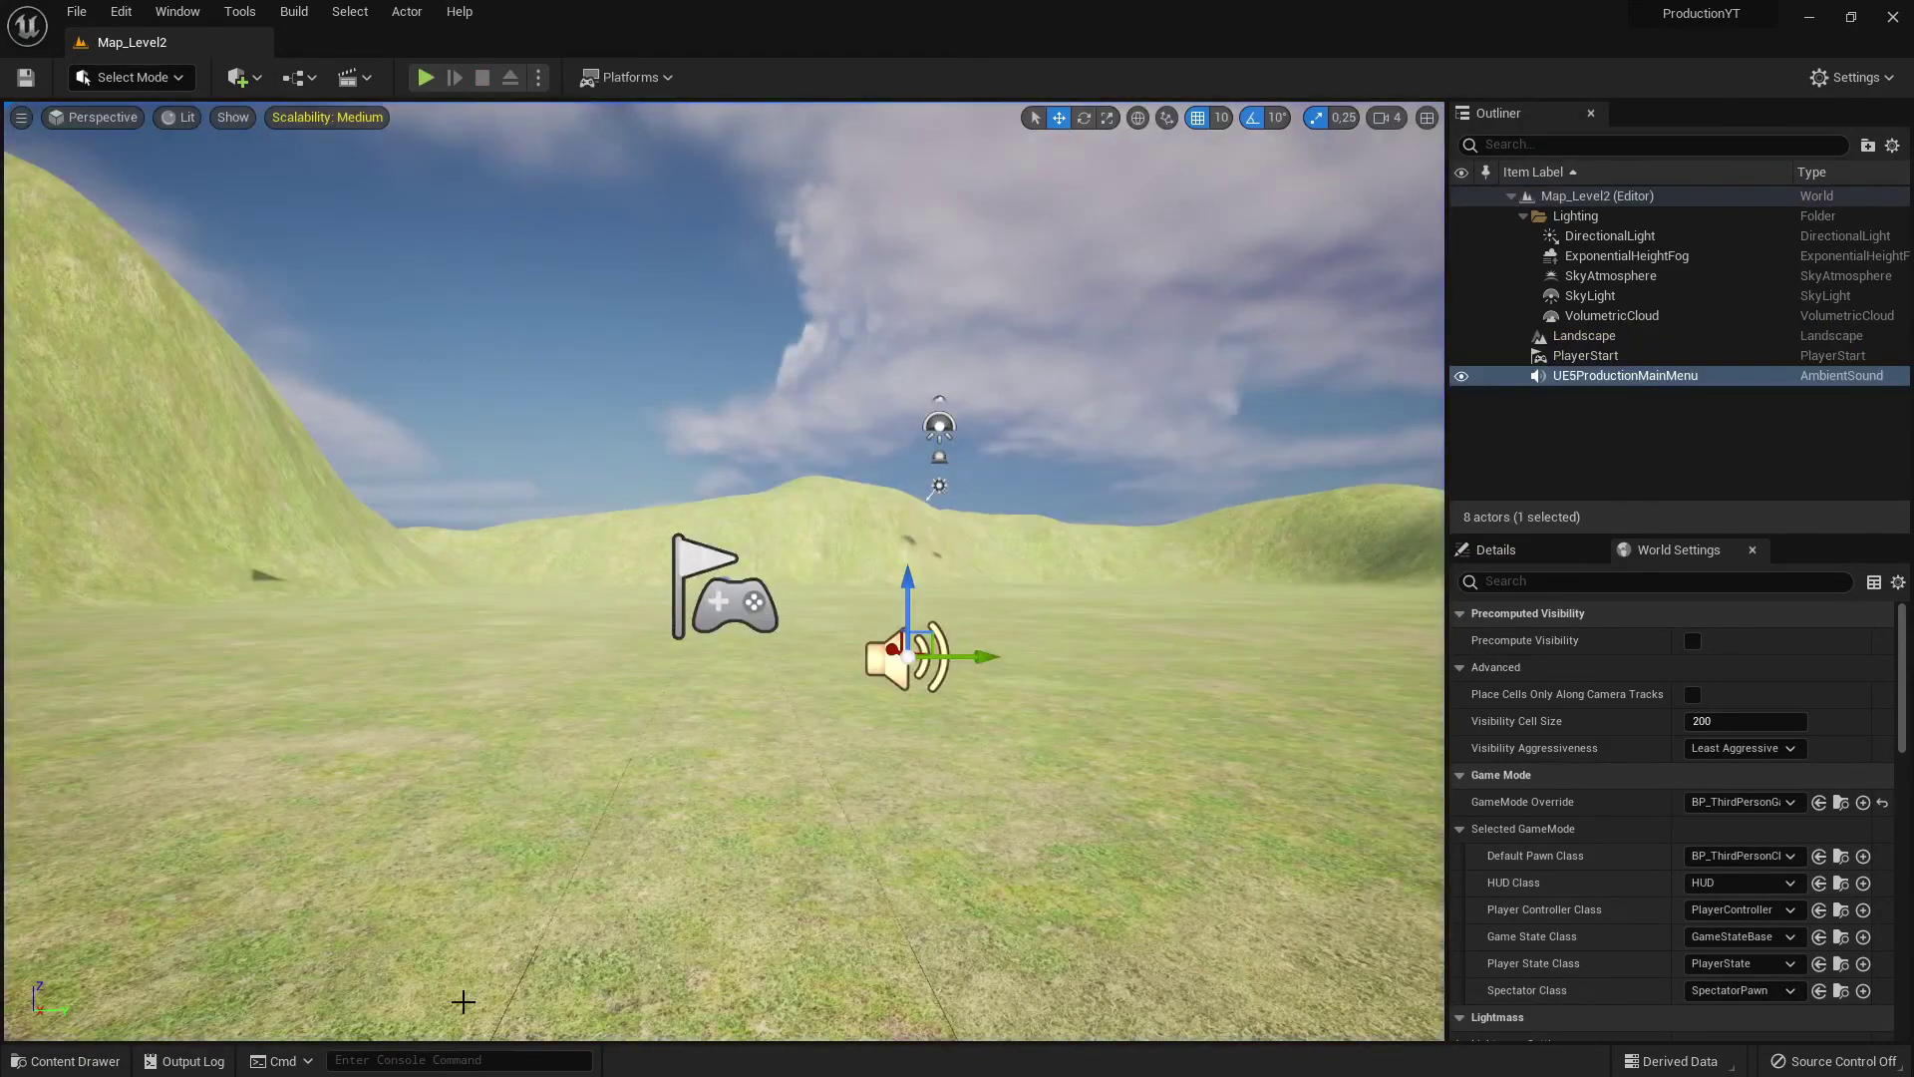
Step: Delete the UE5ProductionMainMenu ambient sound from Map_Level2
click(40, 1059)
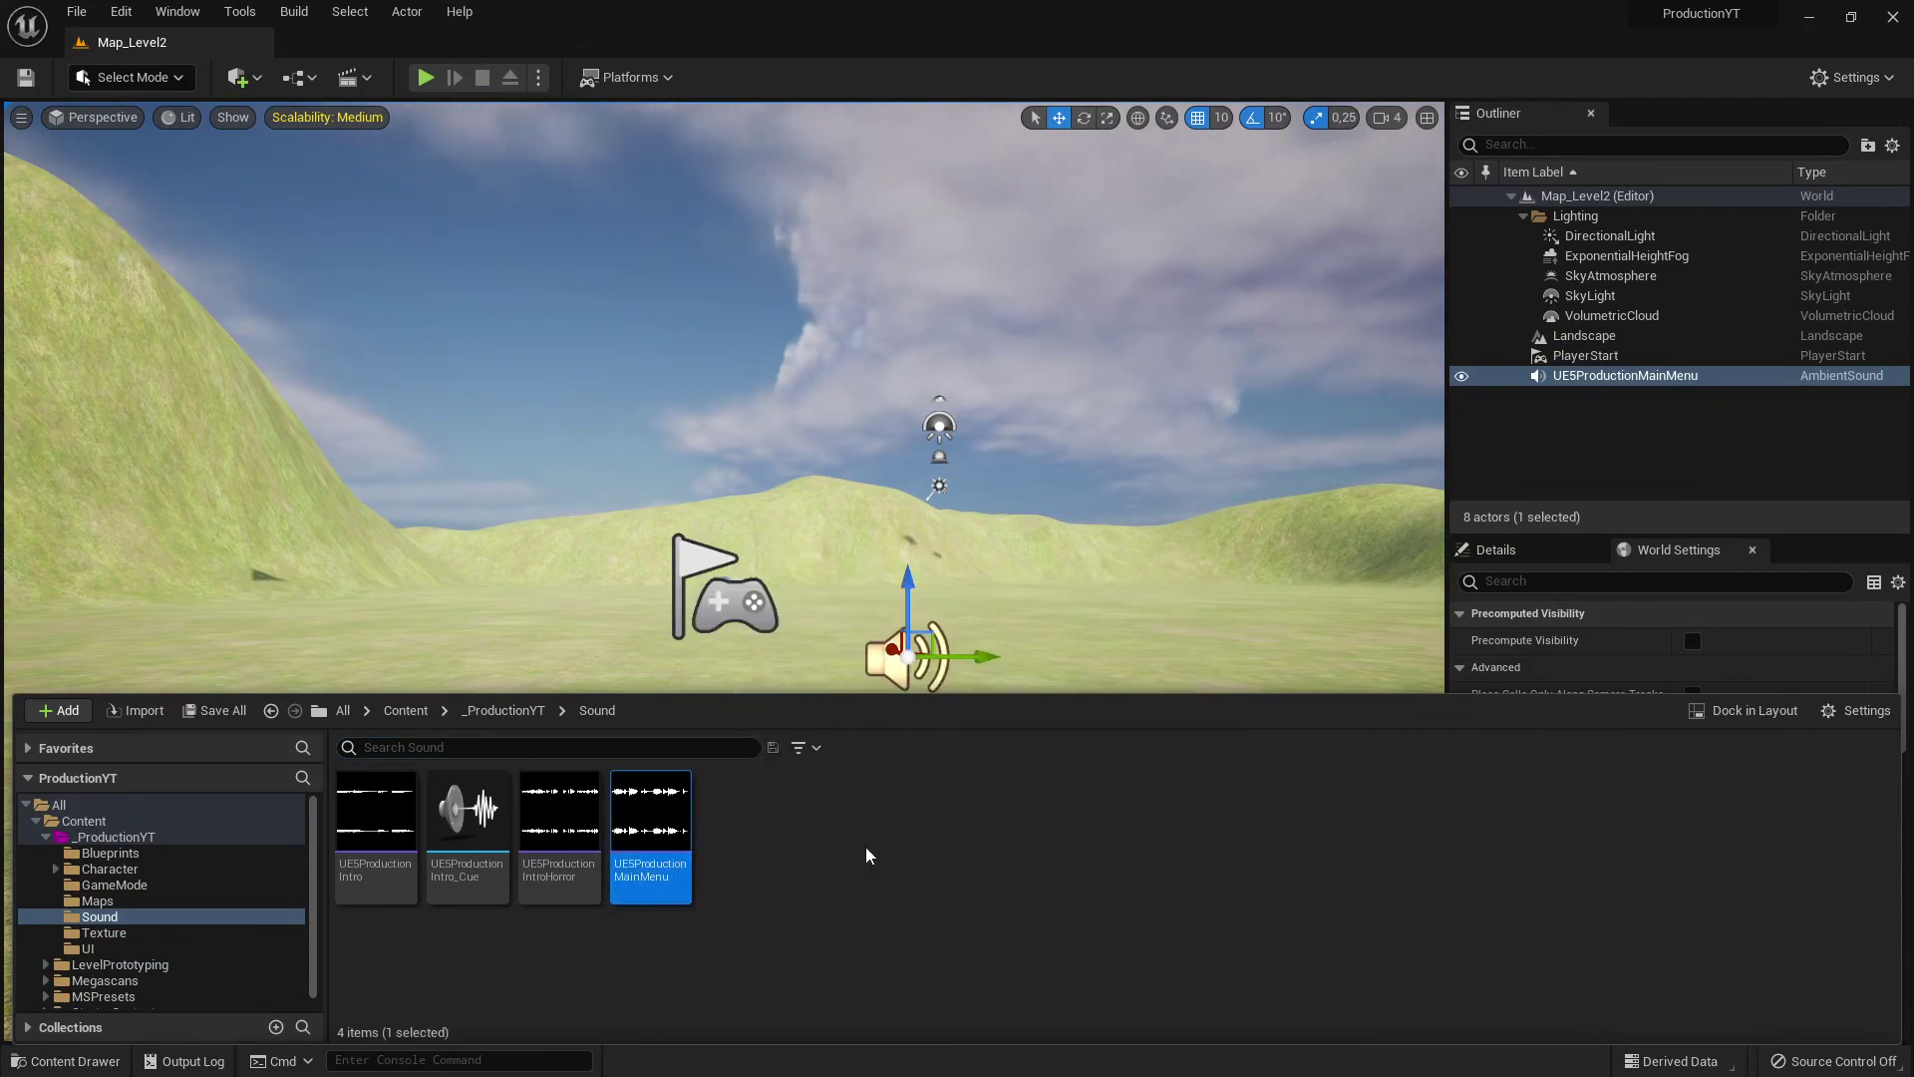
click(1611, 380)
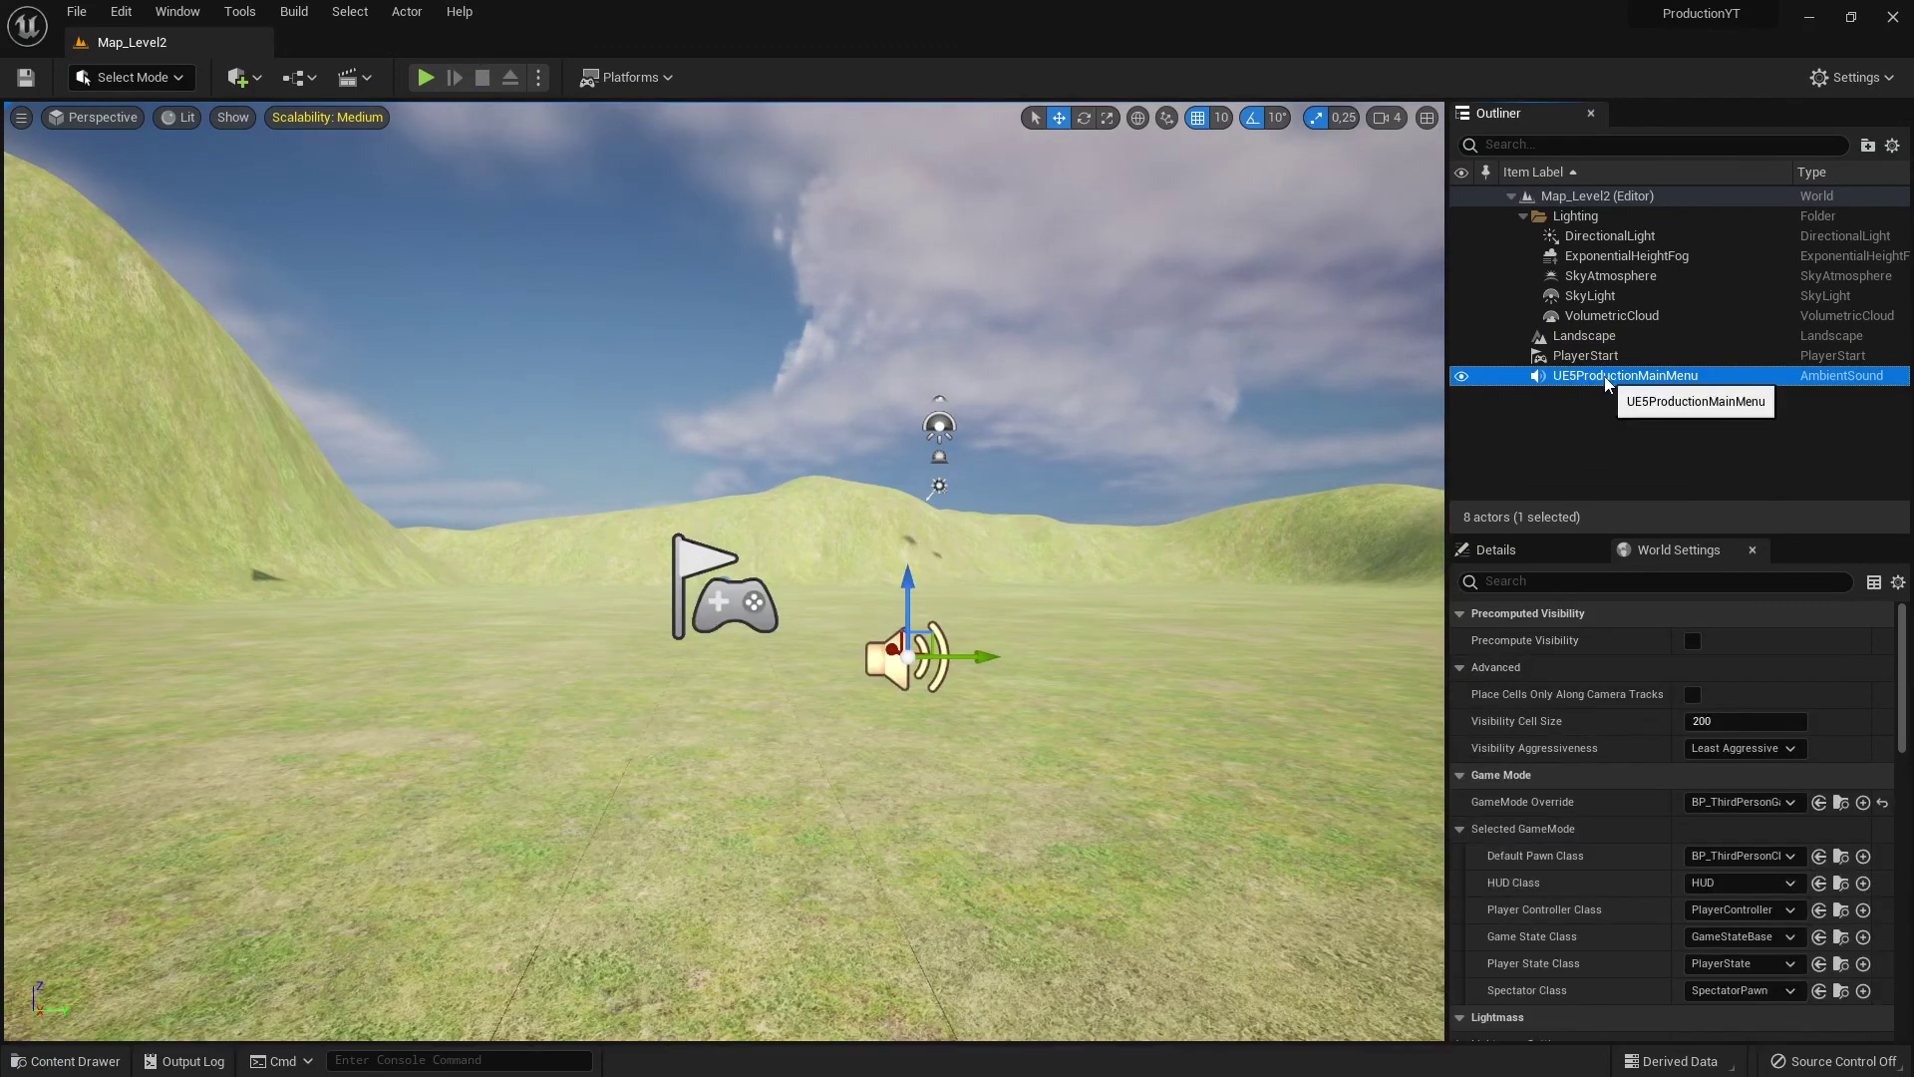
click(1577, 423)
click(1595, 377)
key(Delete)
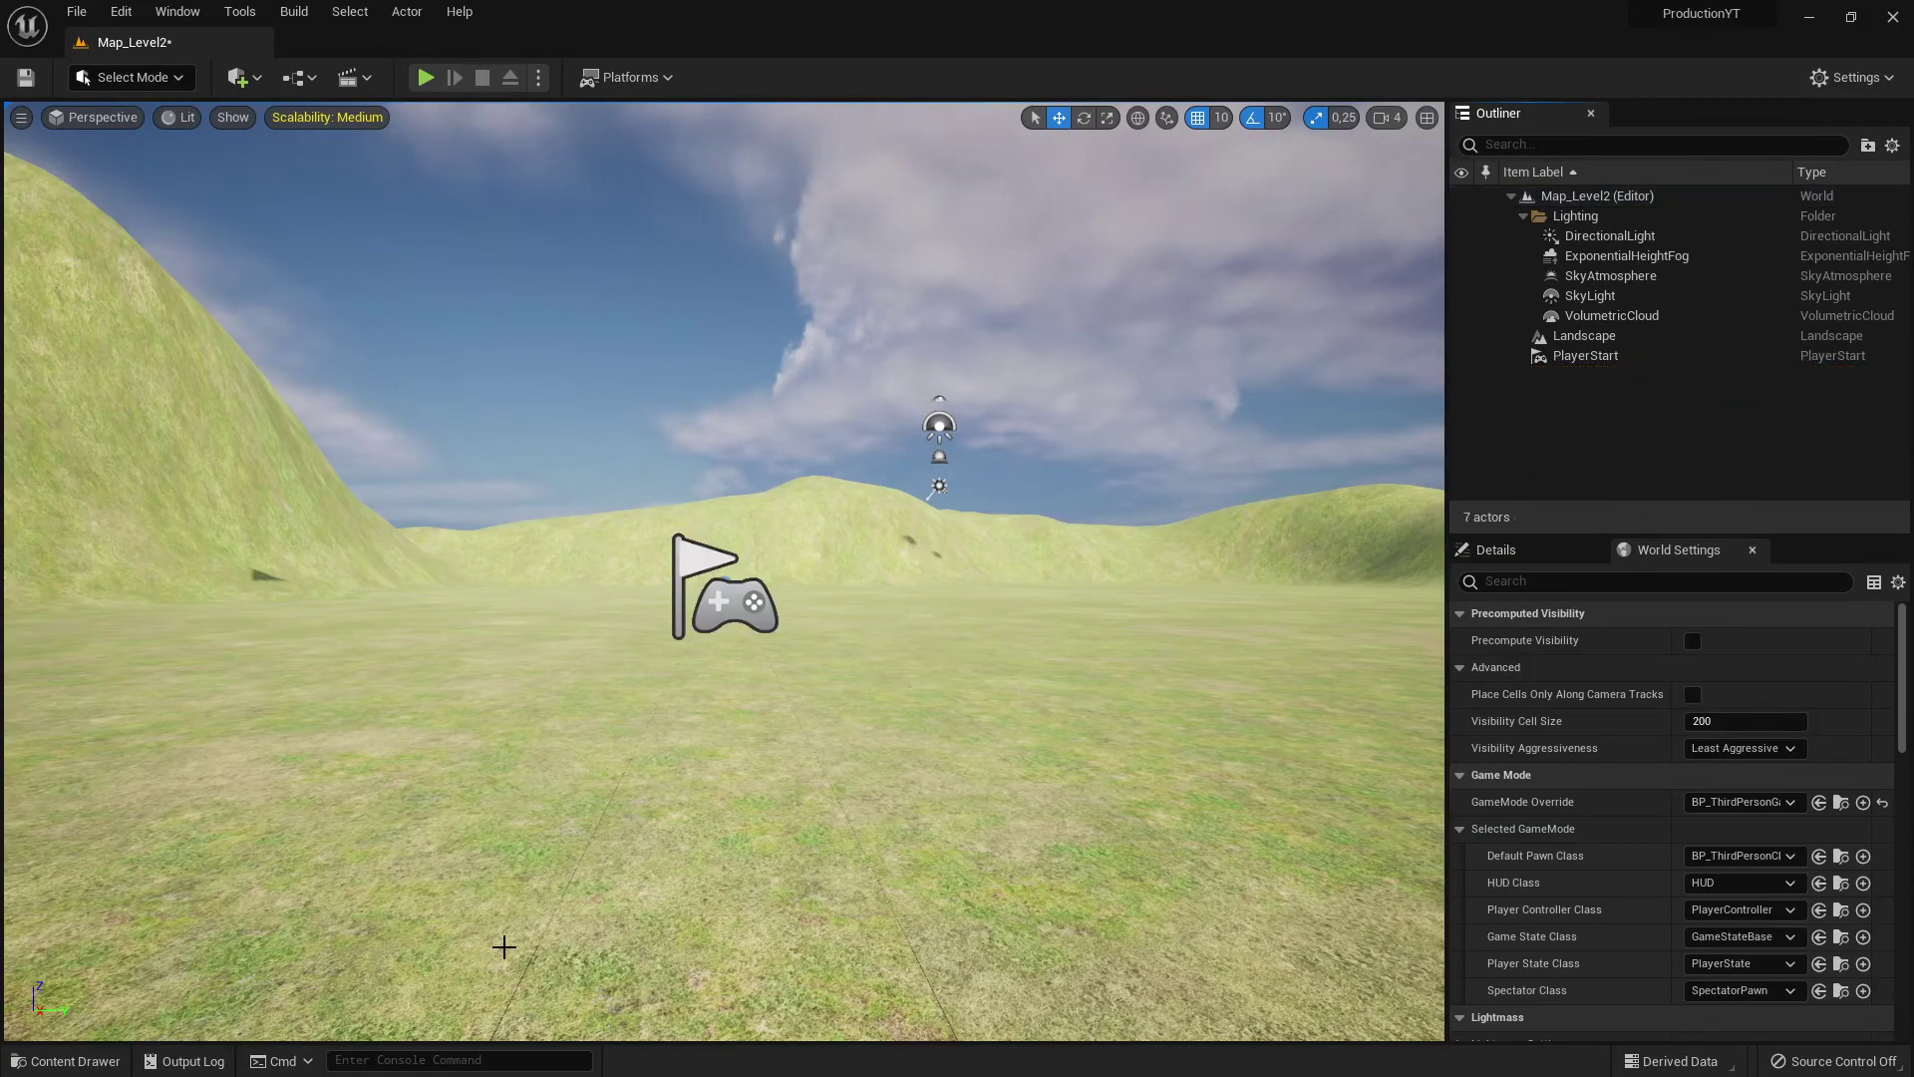
Step: Place the UE5ProductionIntroHorror sound wave near the player start in Map_Level2 and test it in a play session while moving the character
click(62, 1060)
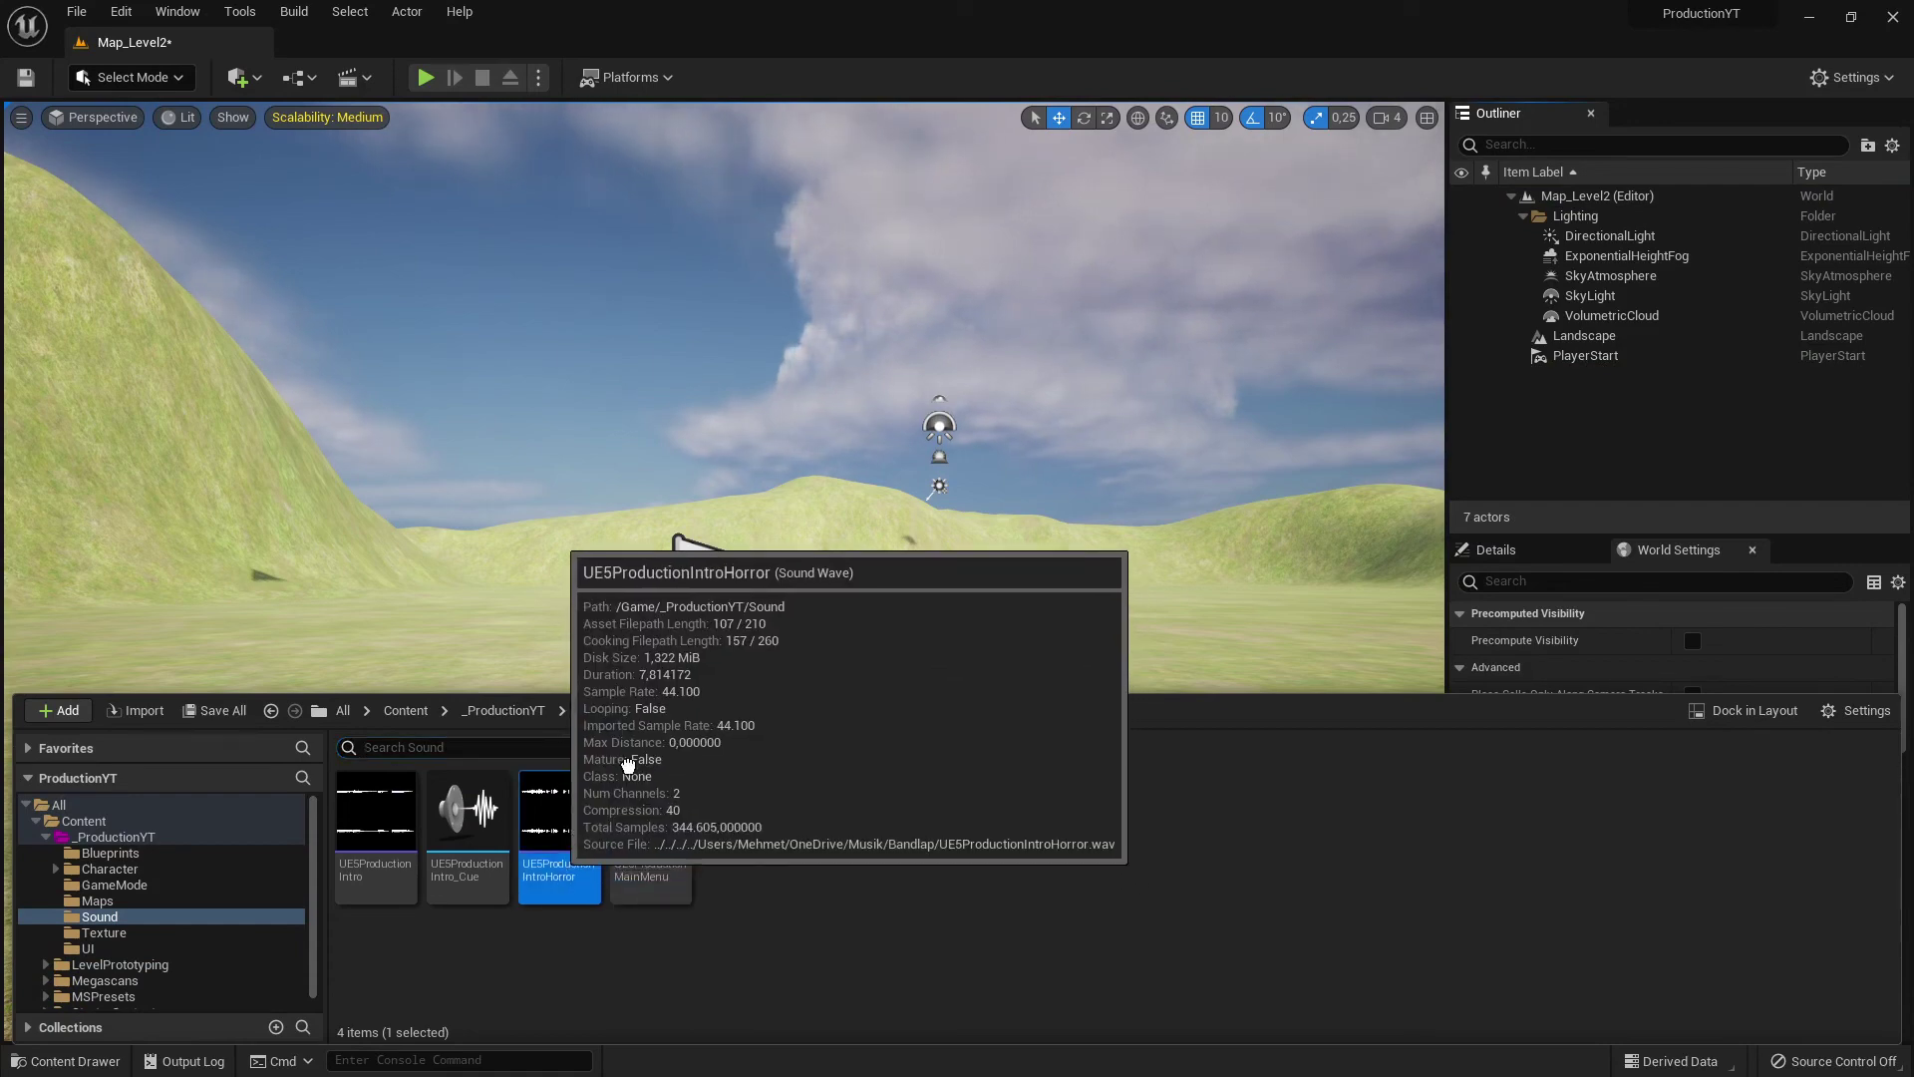
drag(558, 827, 802, 616)
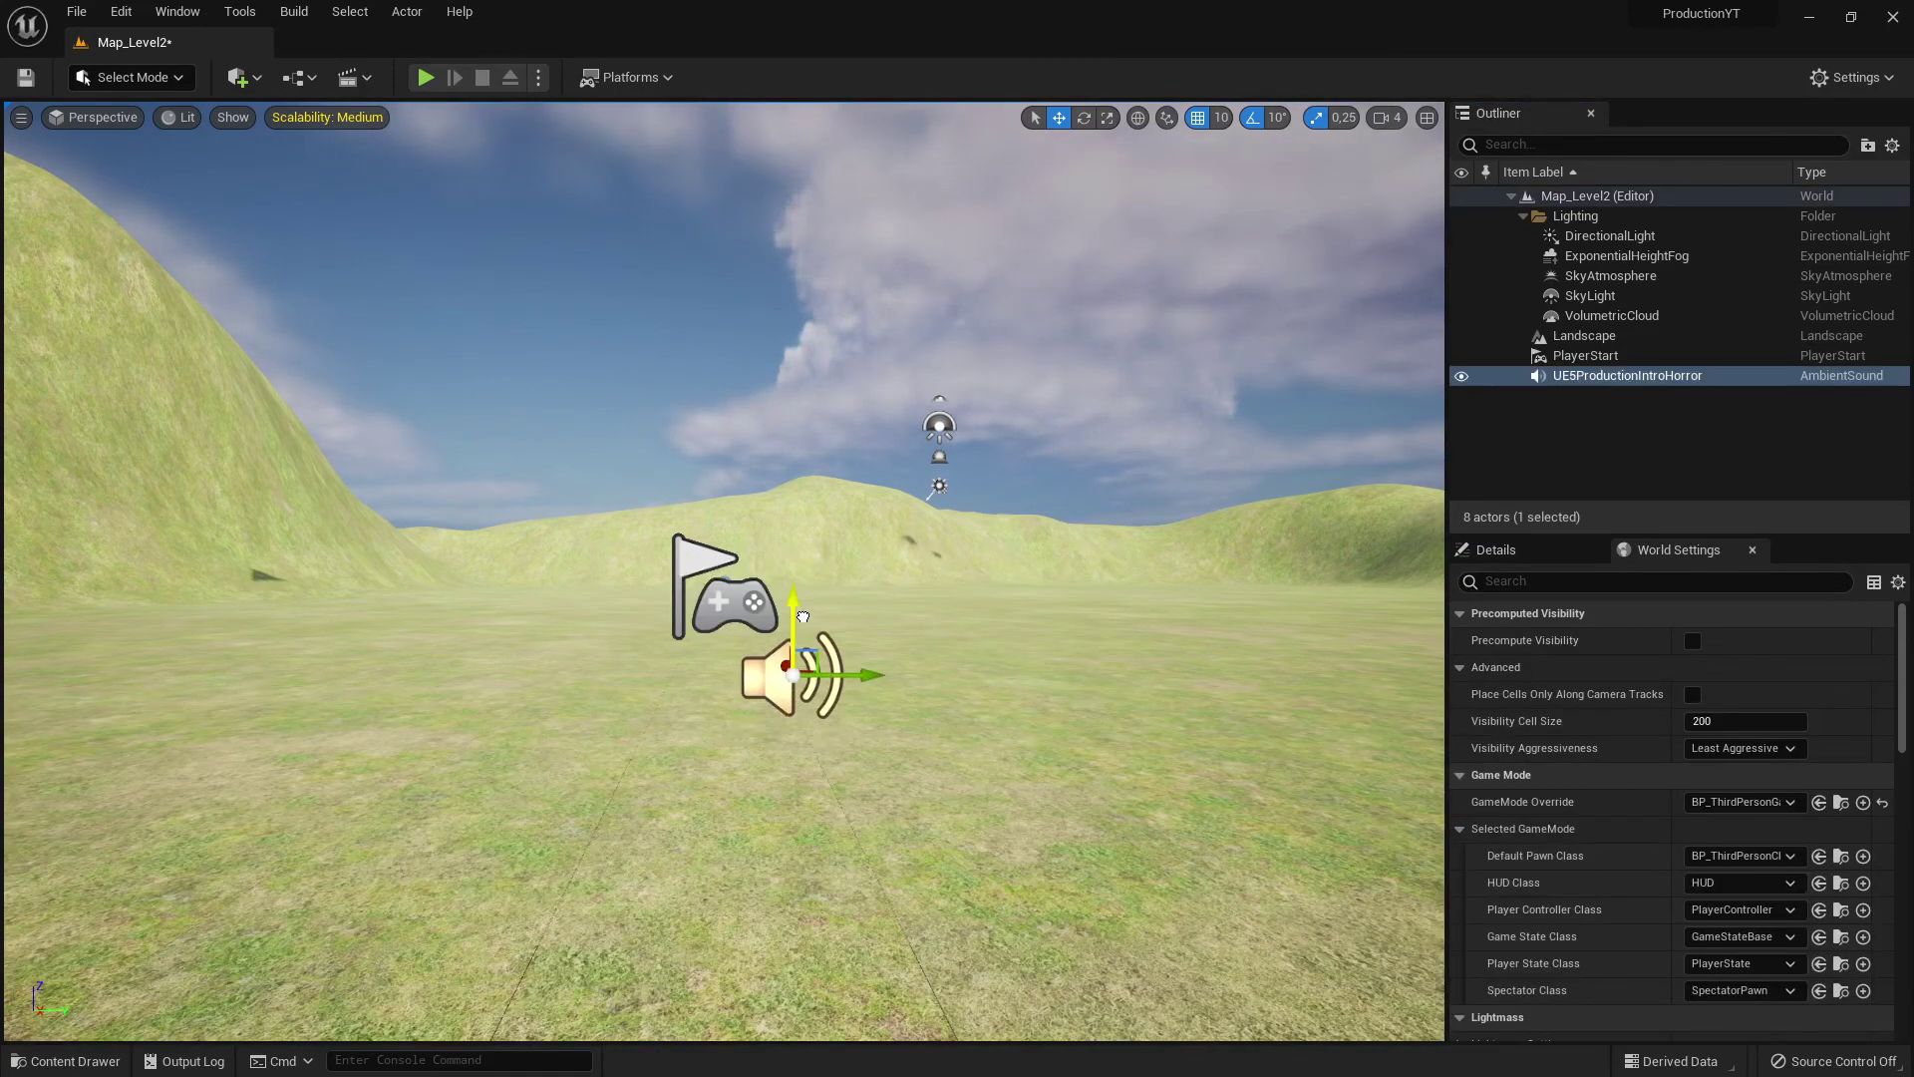
click(425, 77)
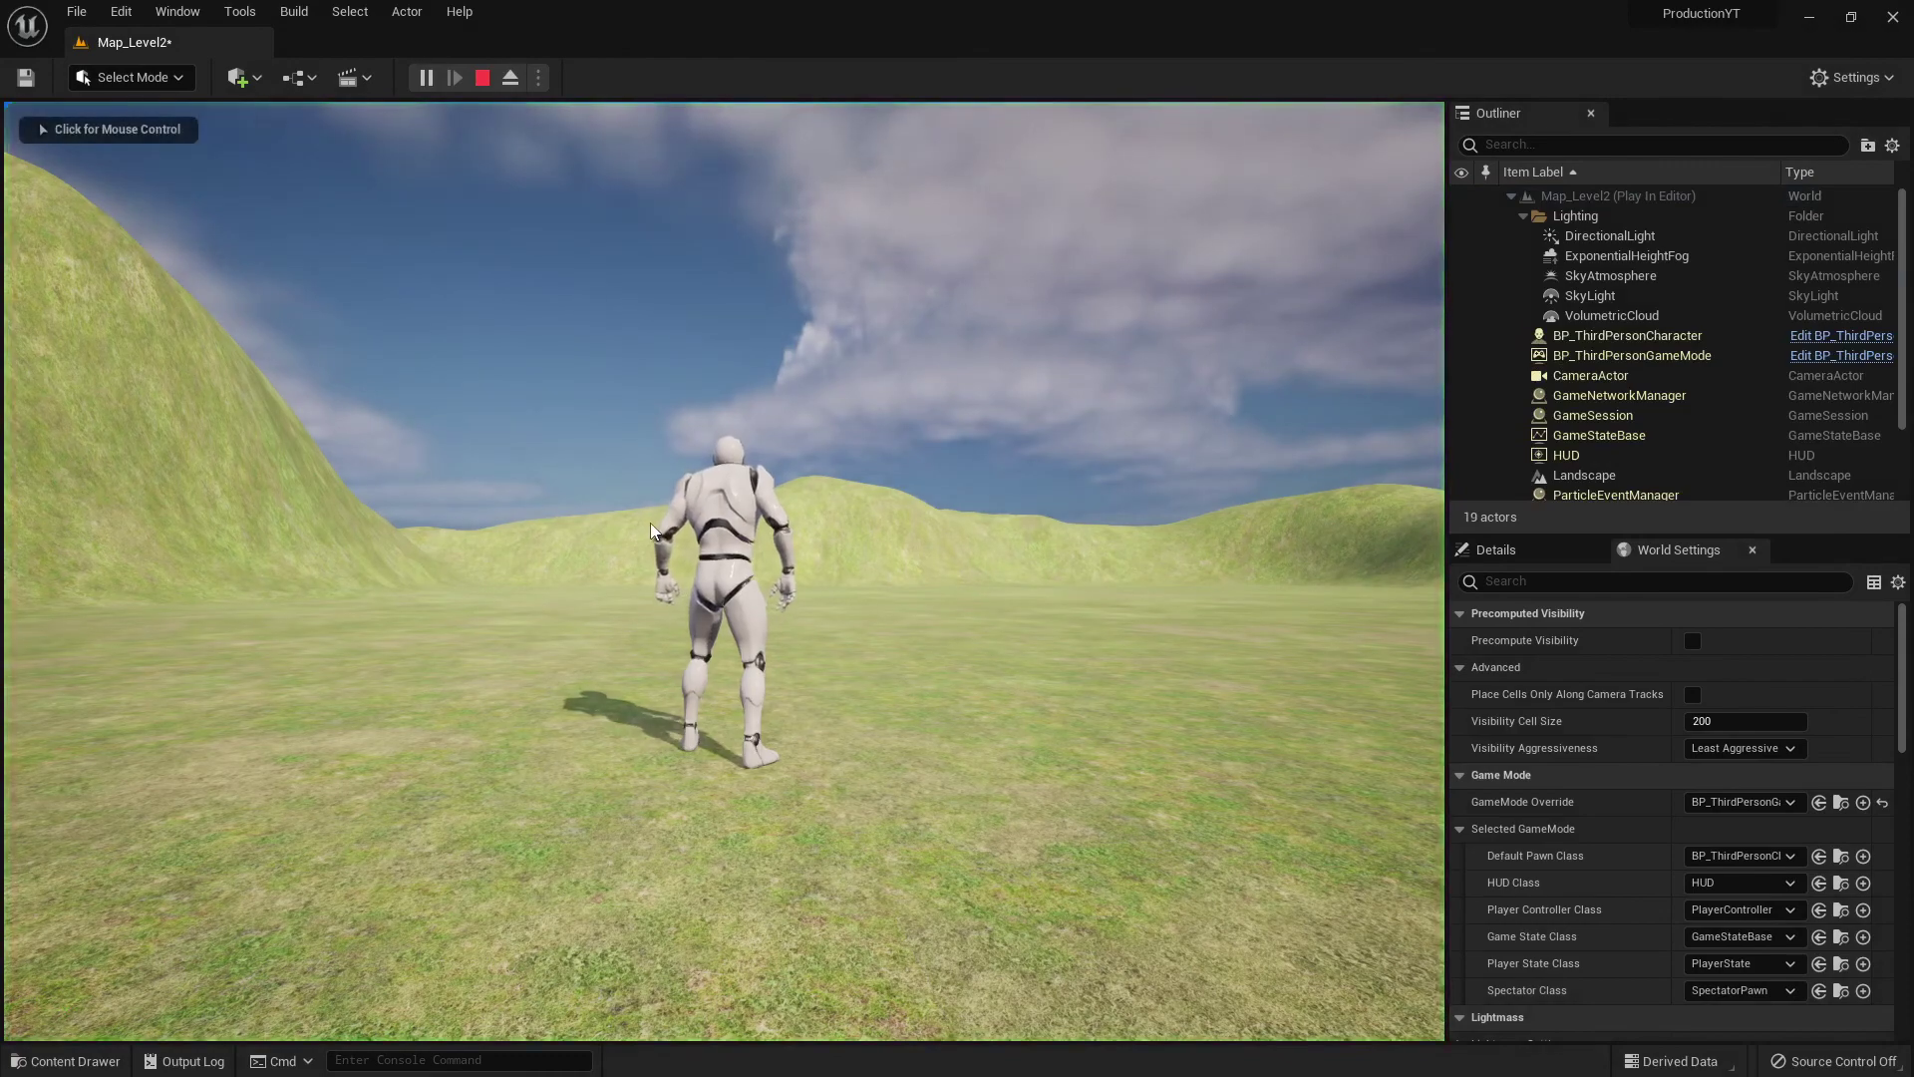
click(750, 534)
key(w)
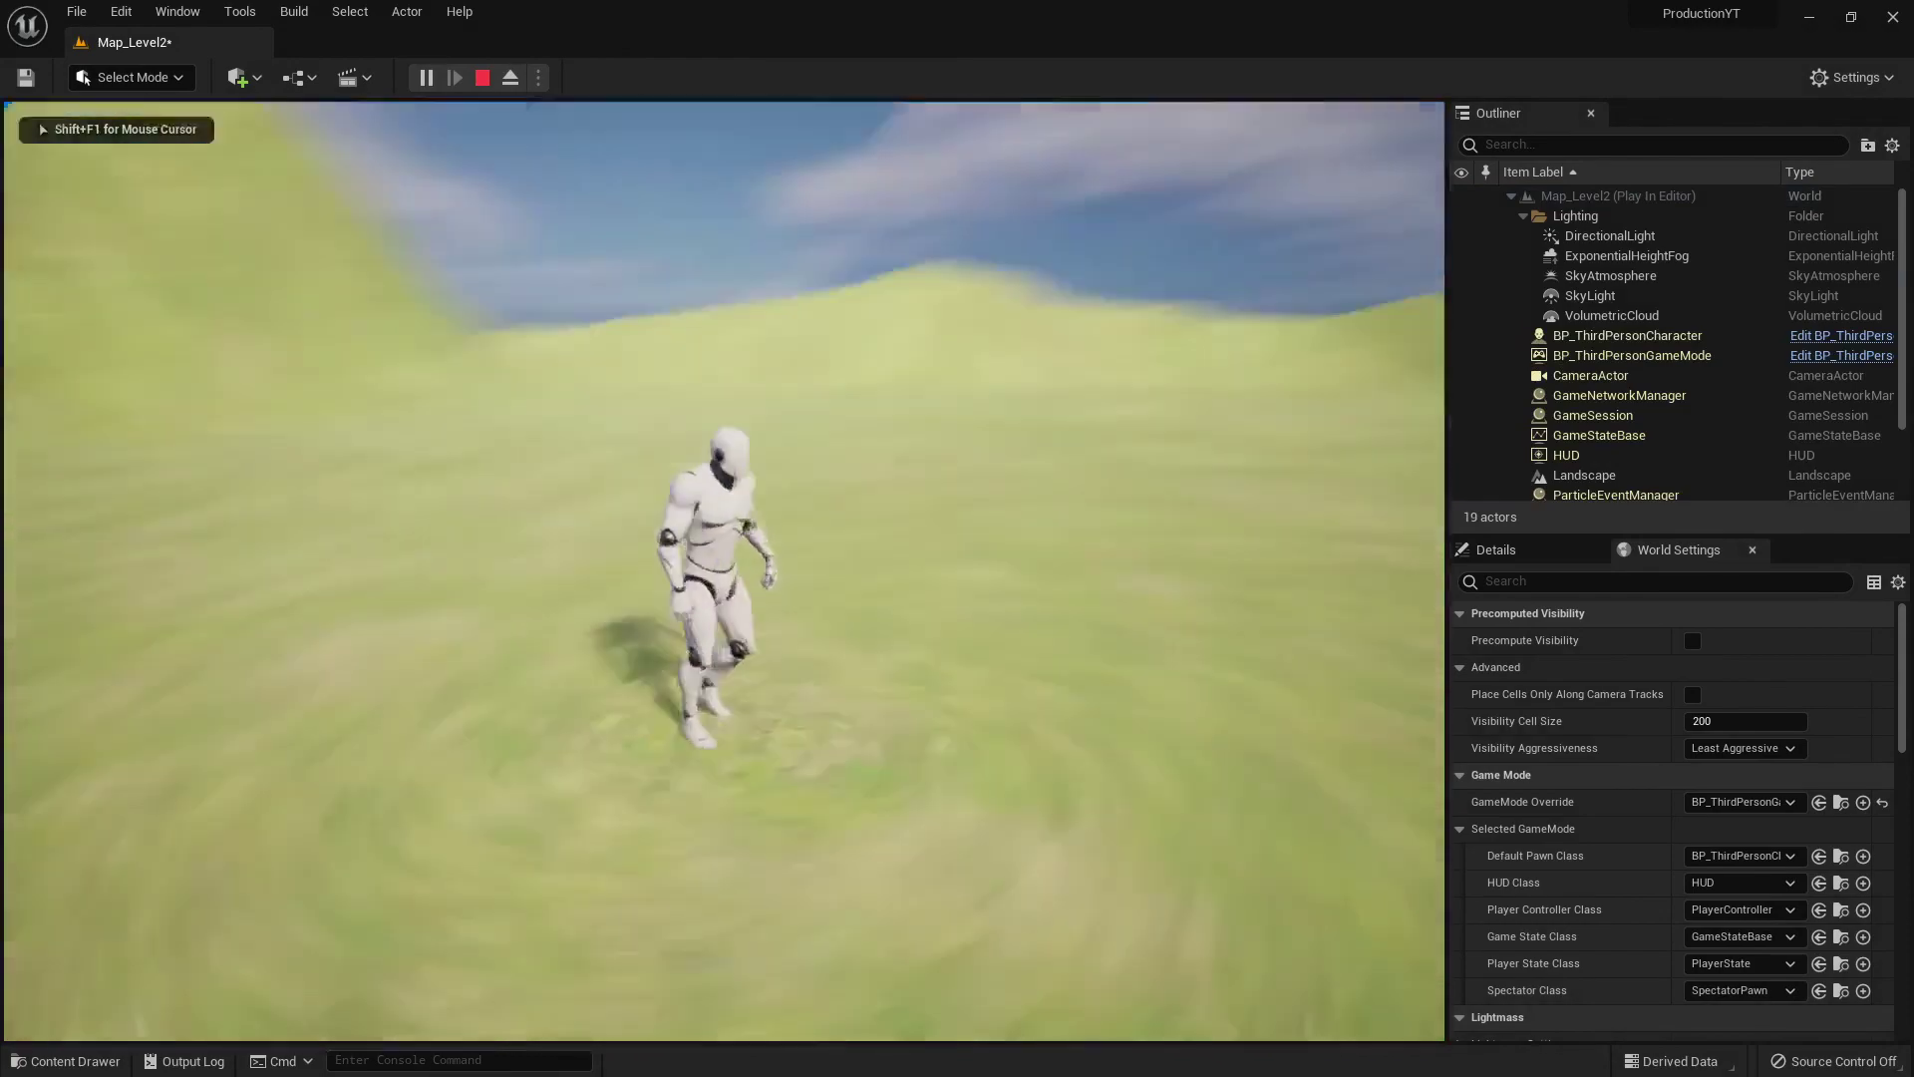
key(w)
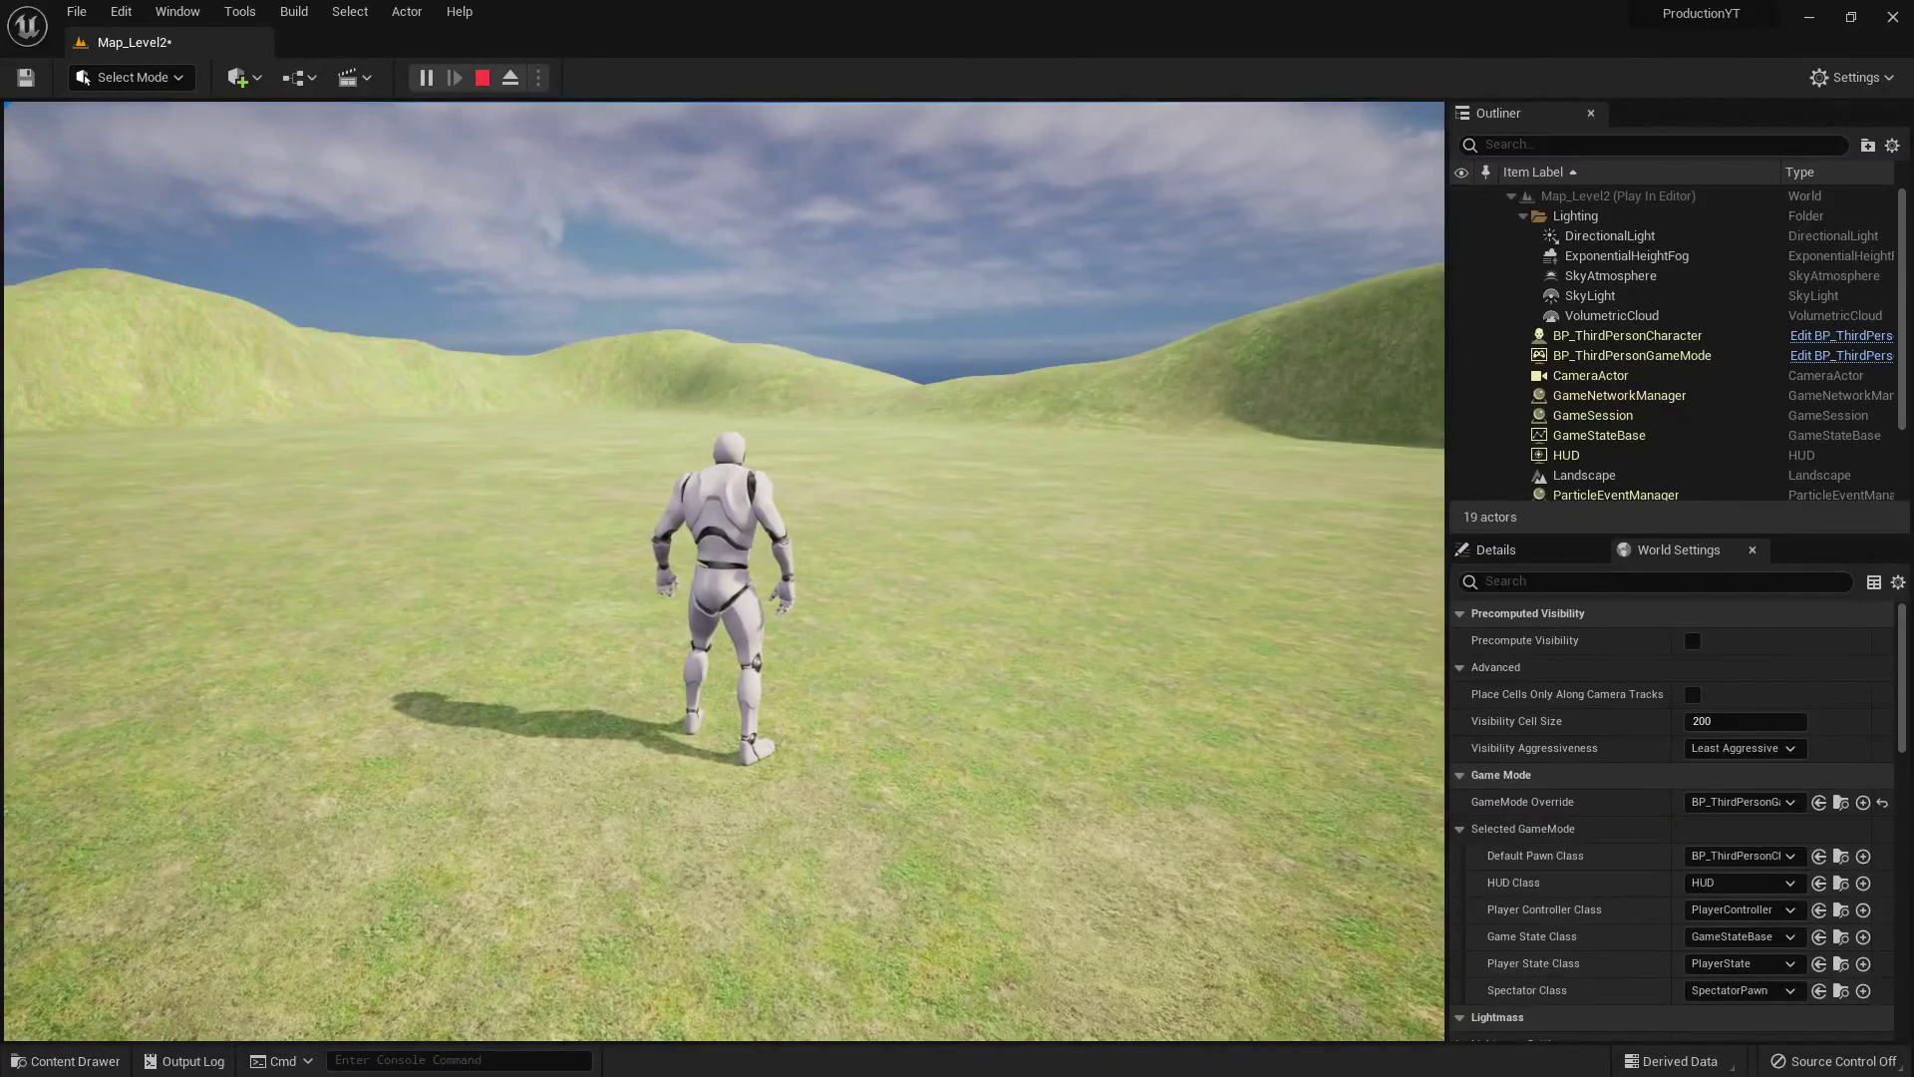
key(Escape)
Step: Open the UE5ProductionIntroHorror sound wave, filter its details by "loop" to check the looping setting, and close the editor
click(66, 1060)
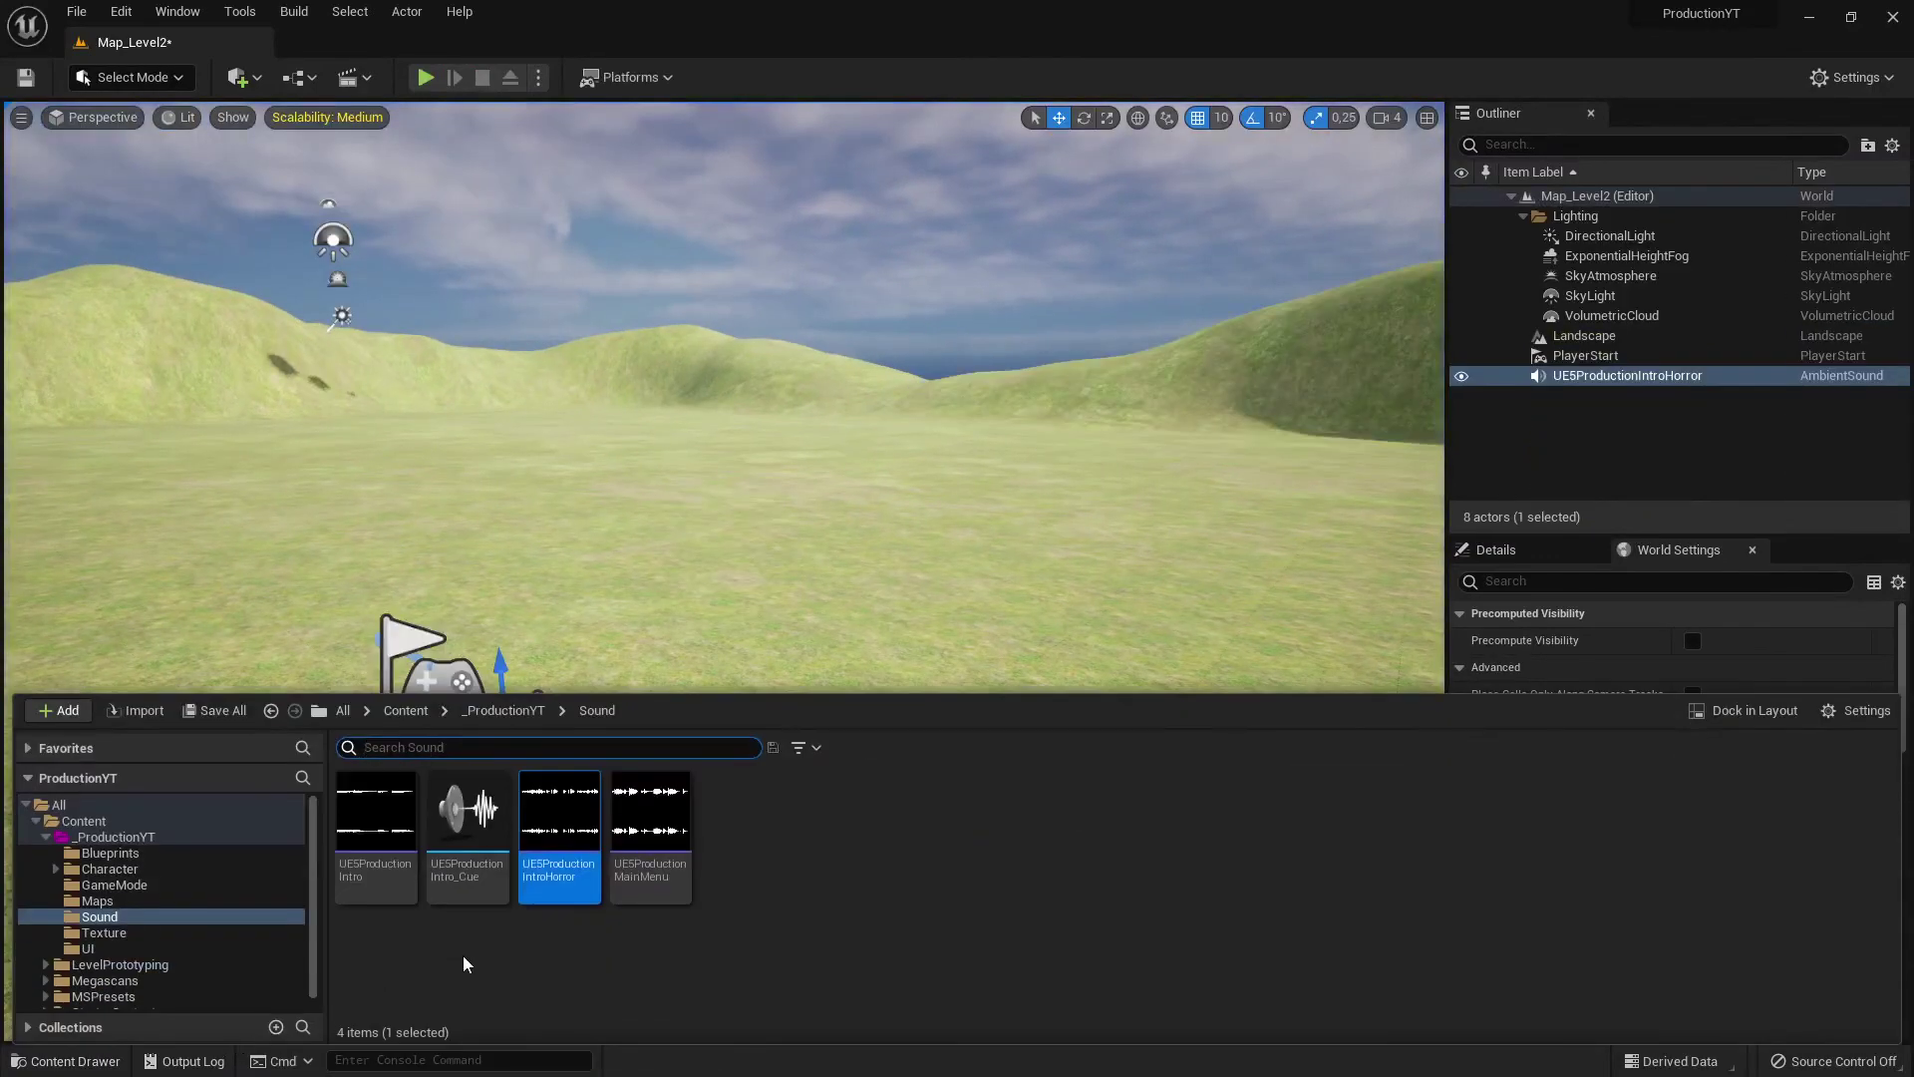
double_click(559, 859)
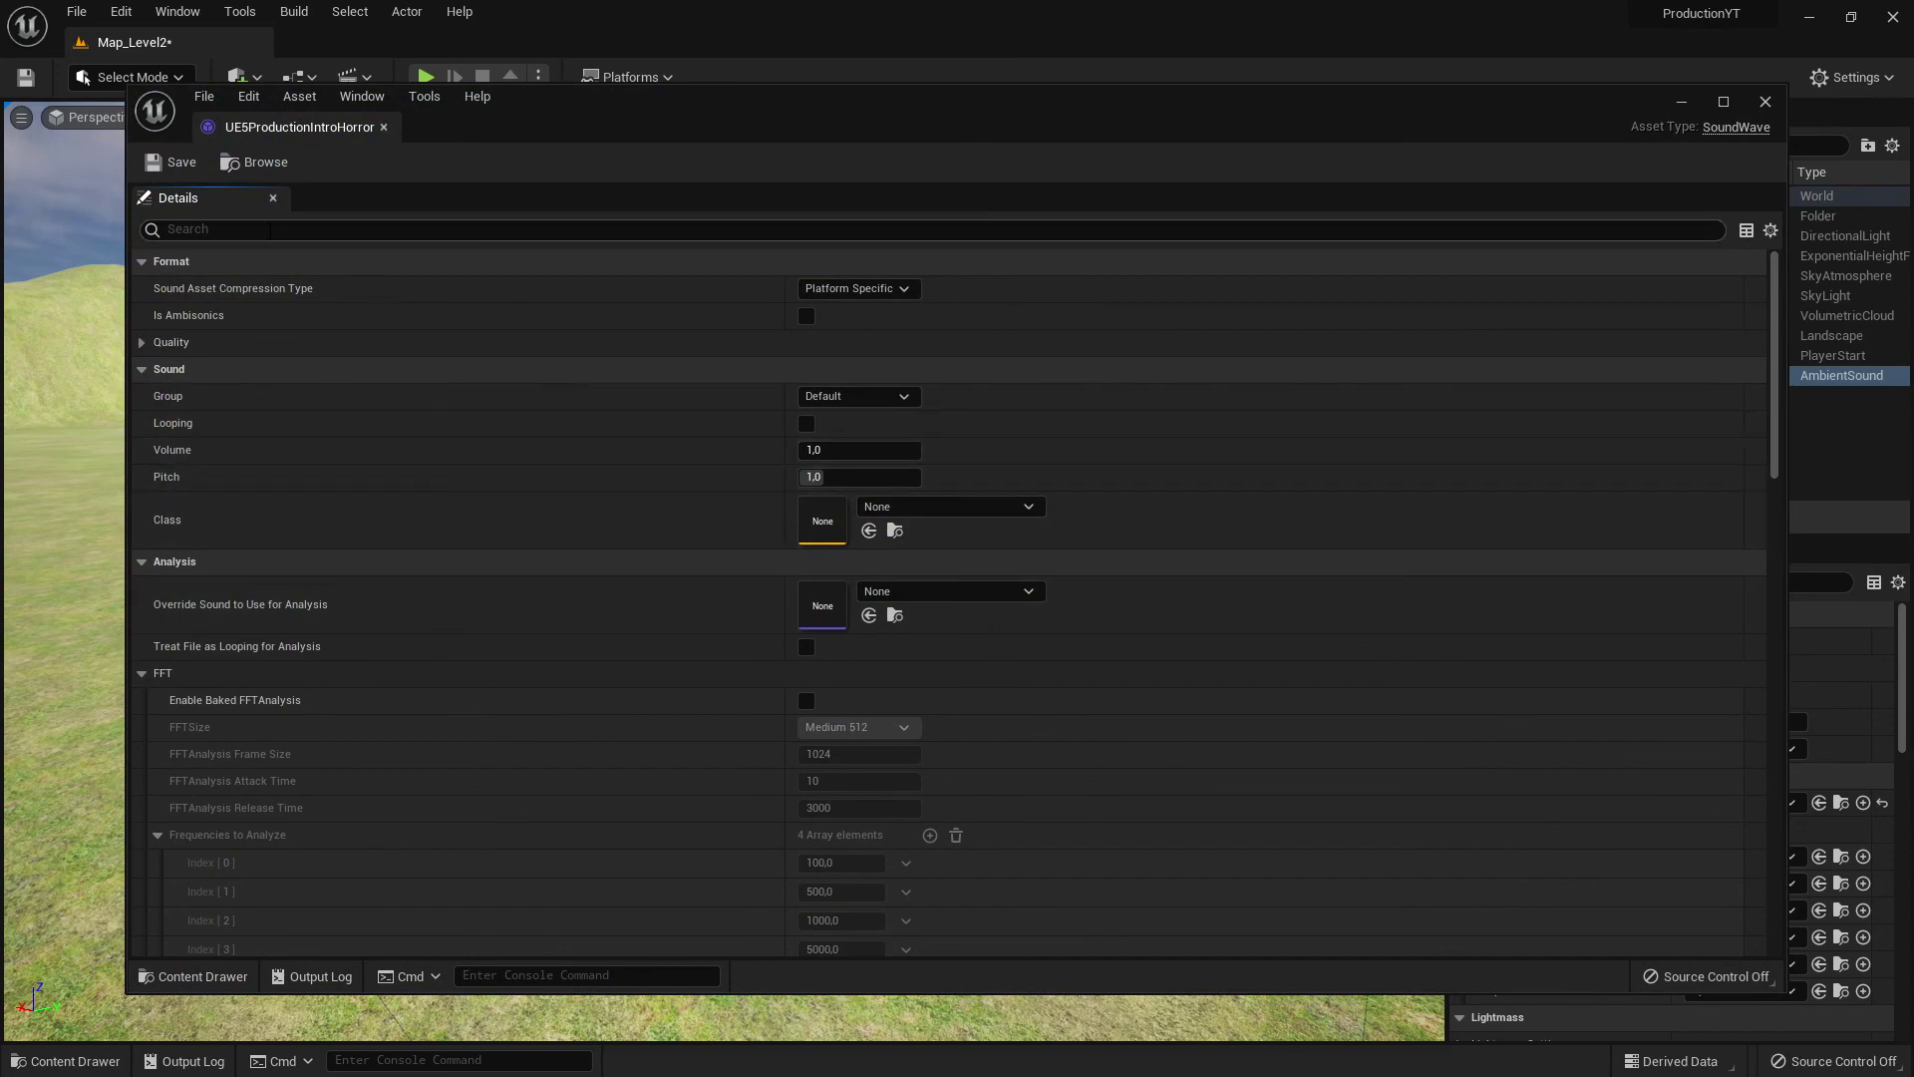
click(236, 239)
text(loo)
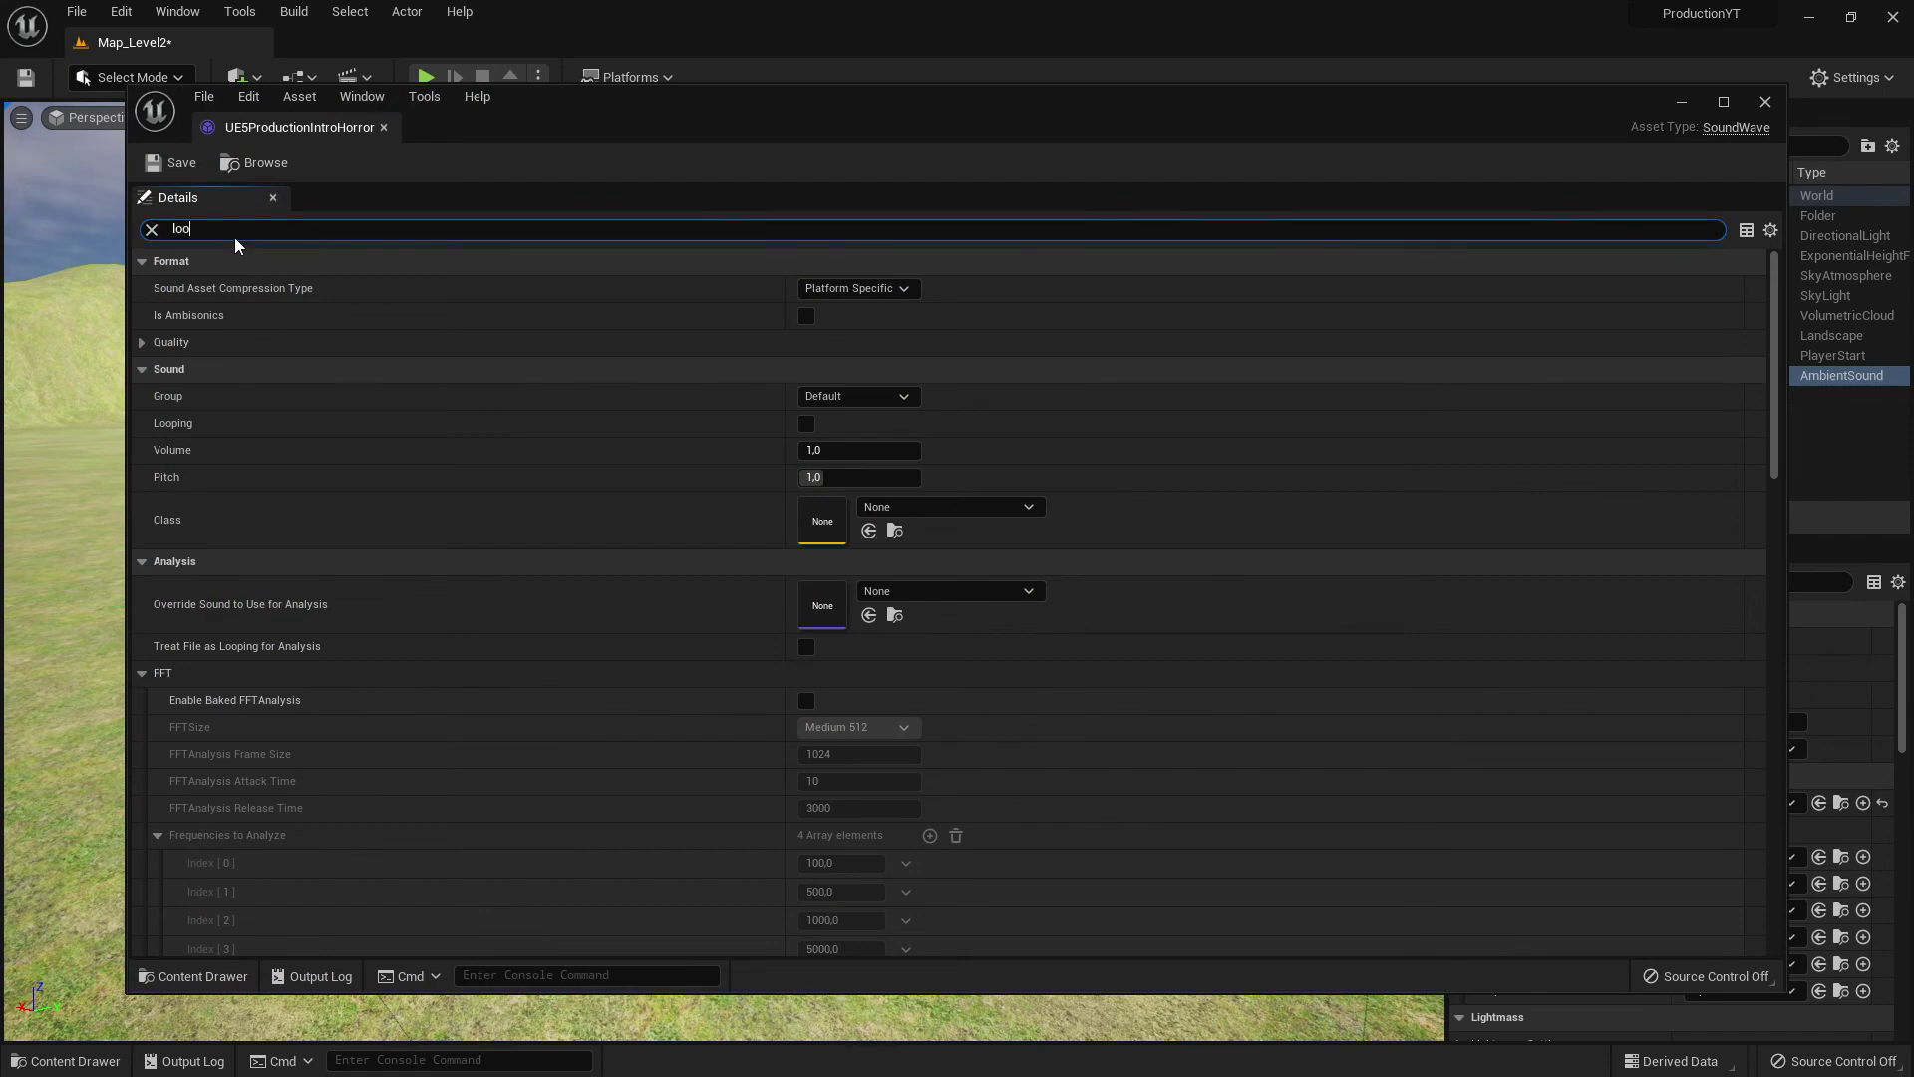
text(p)
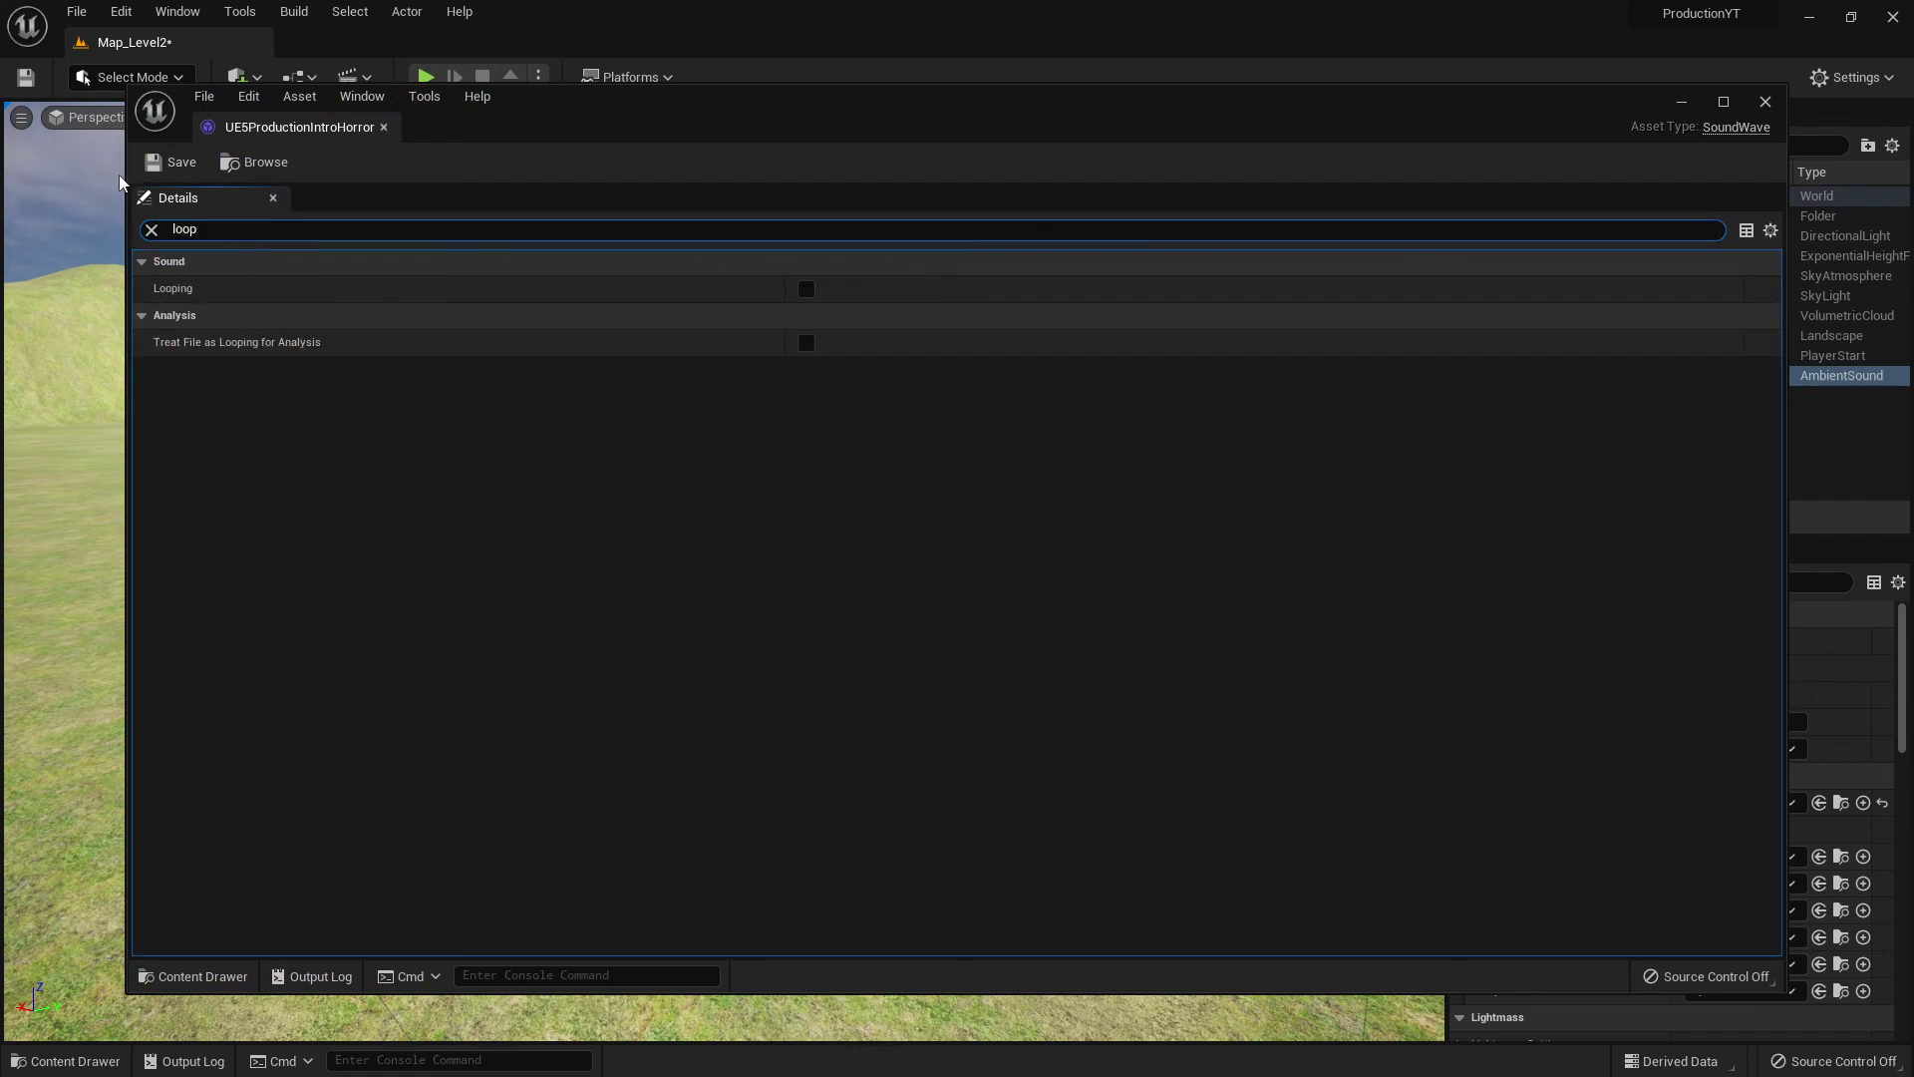
click(261, 199)
click(383, 127)
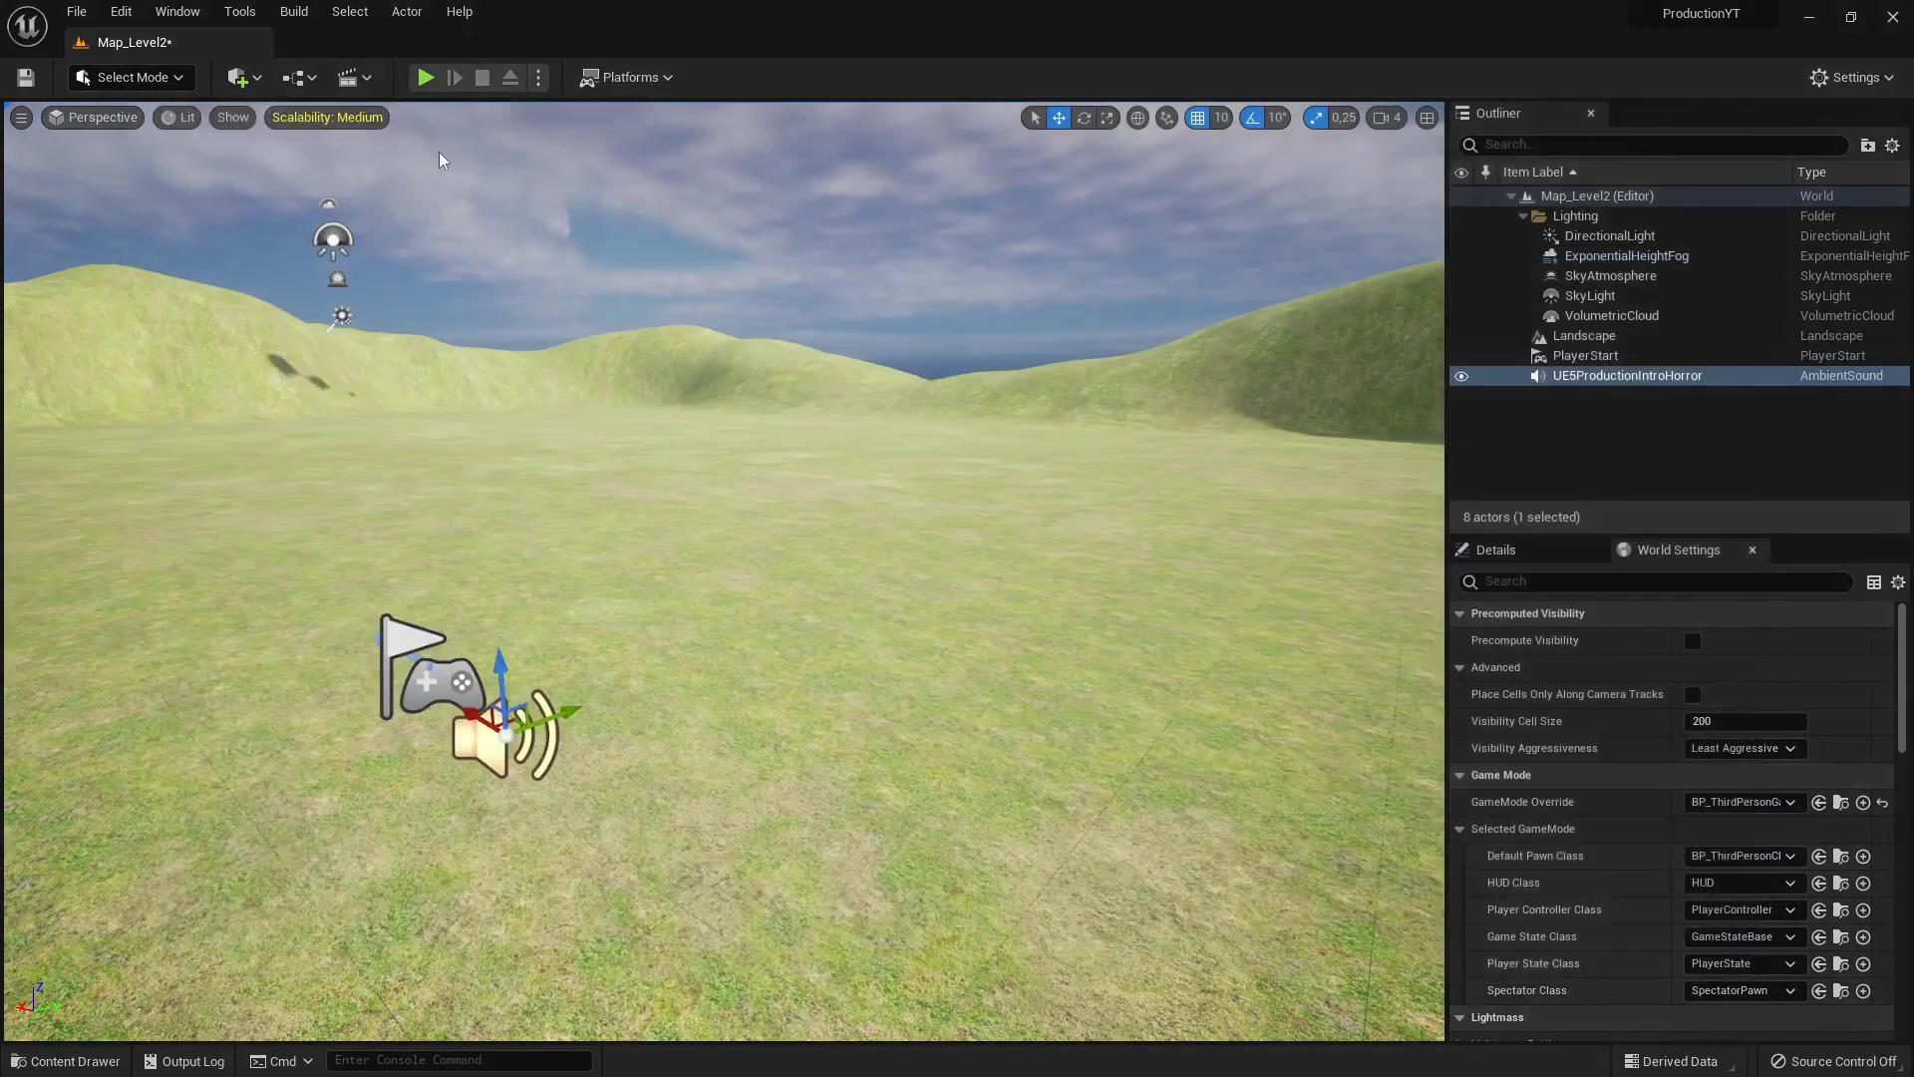
Step: Play Map_Level2 again to listen to the UE5ProductionIntroHorror sound while running the character around, and stop the session
click(427, 77)
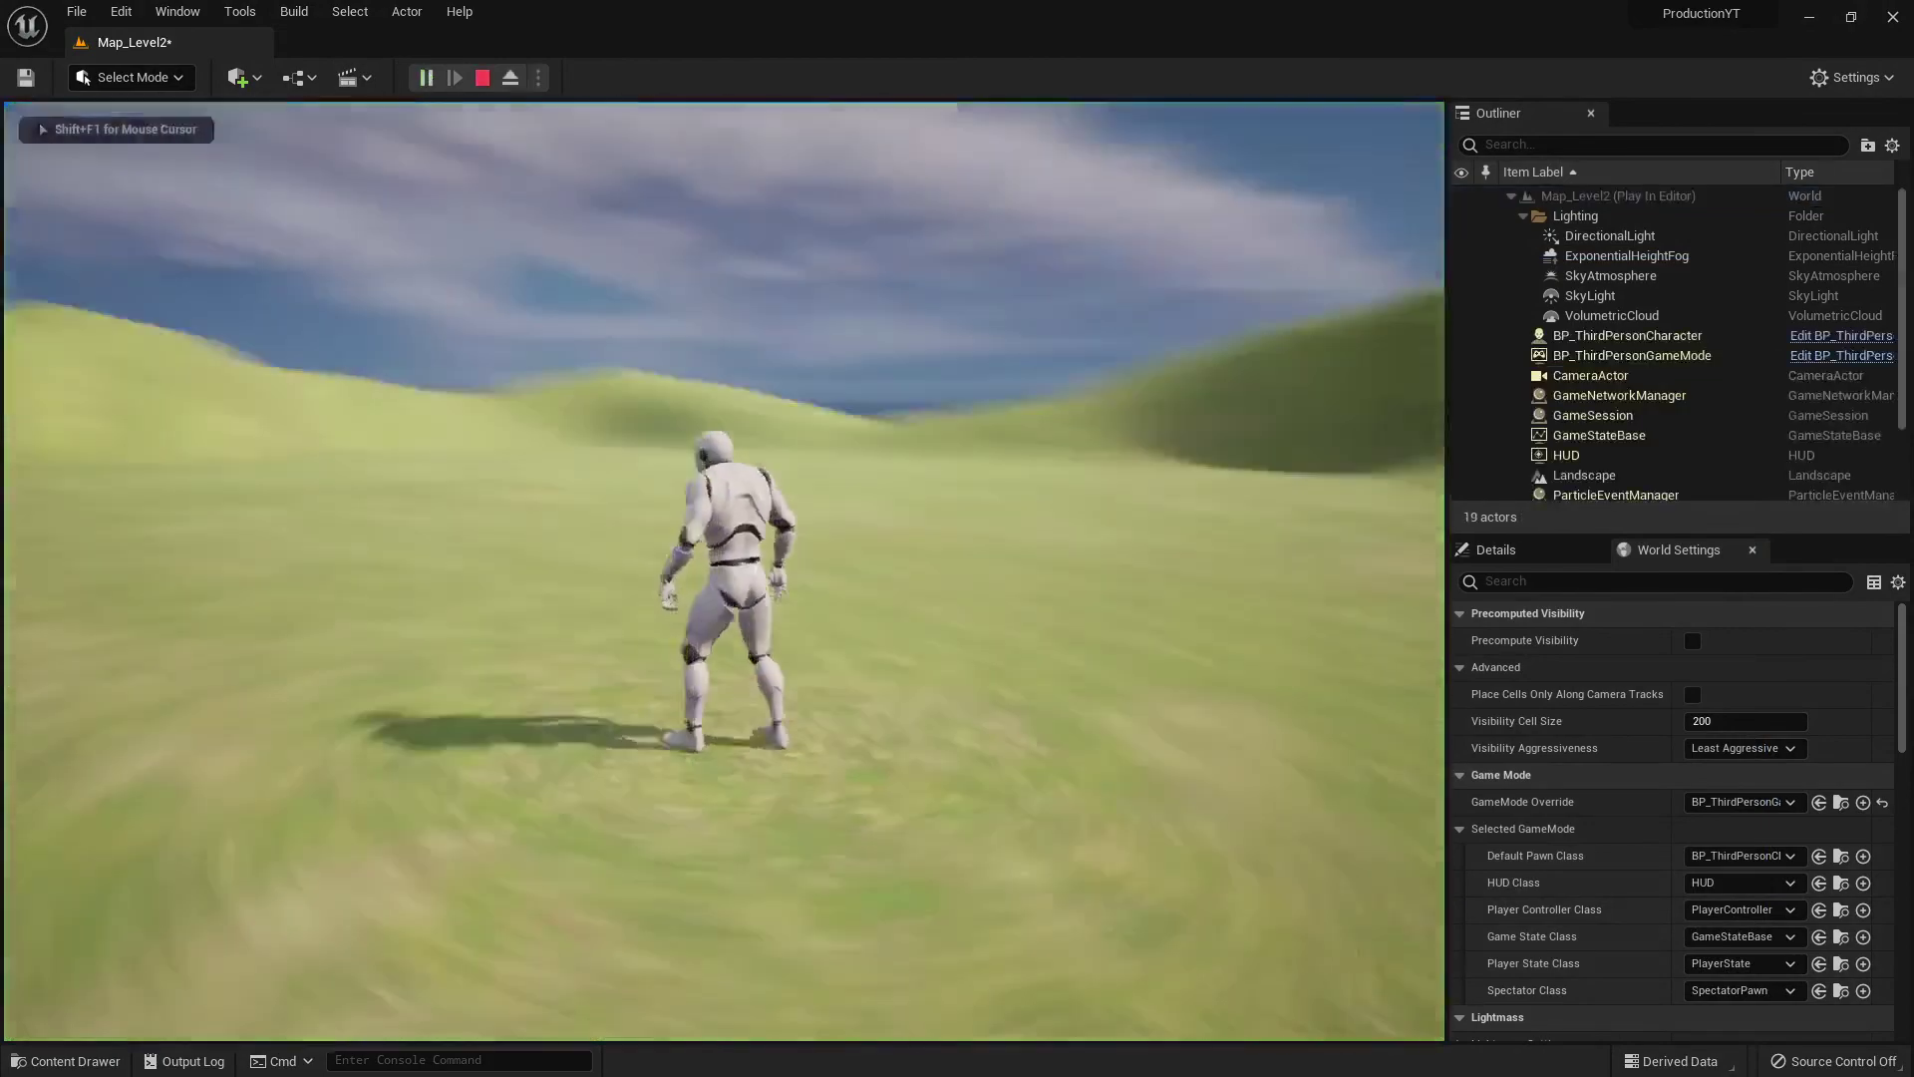
key(w)
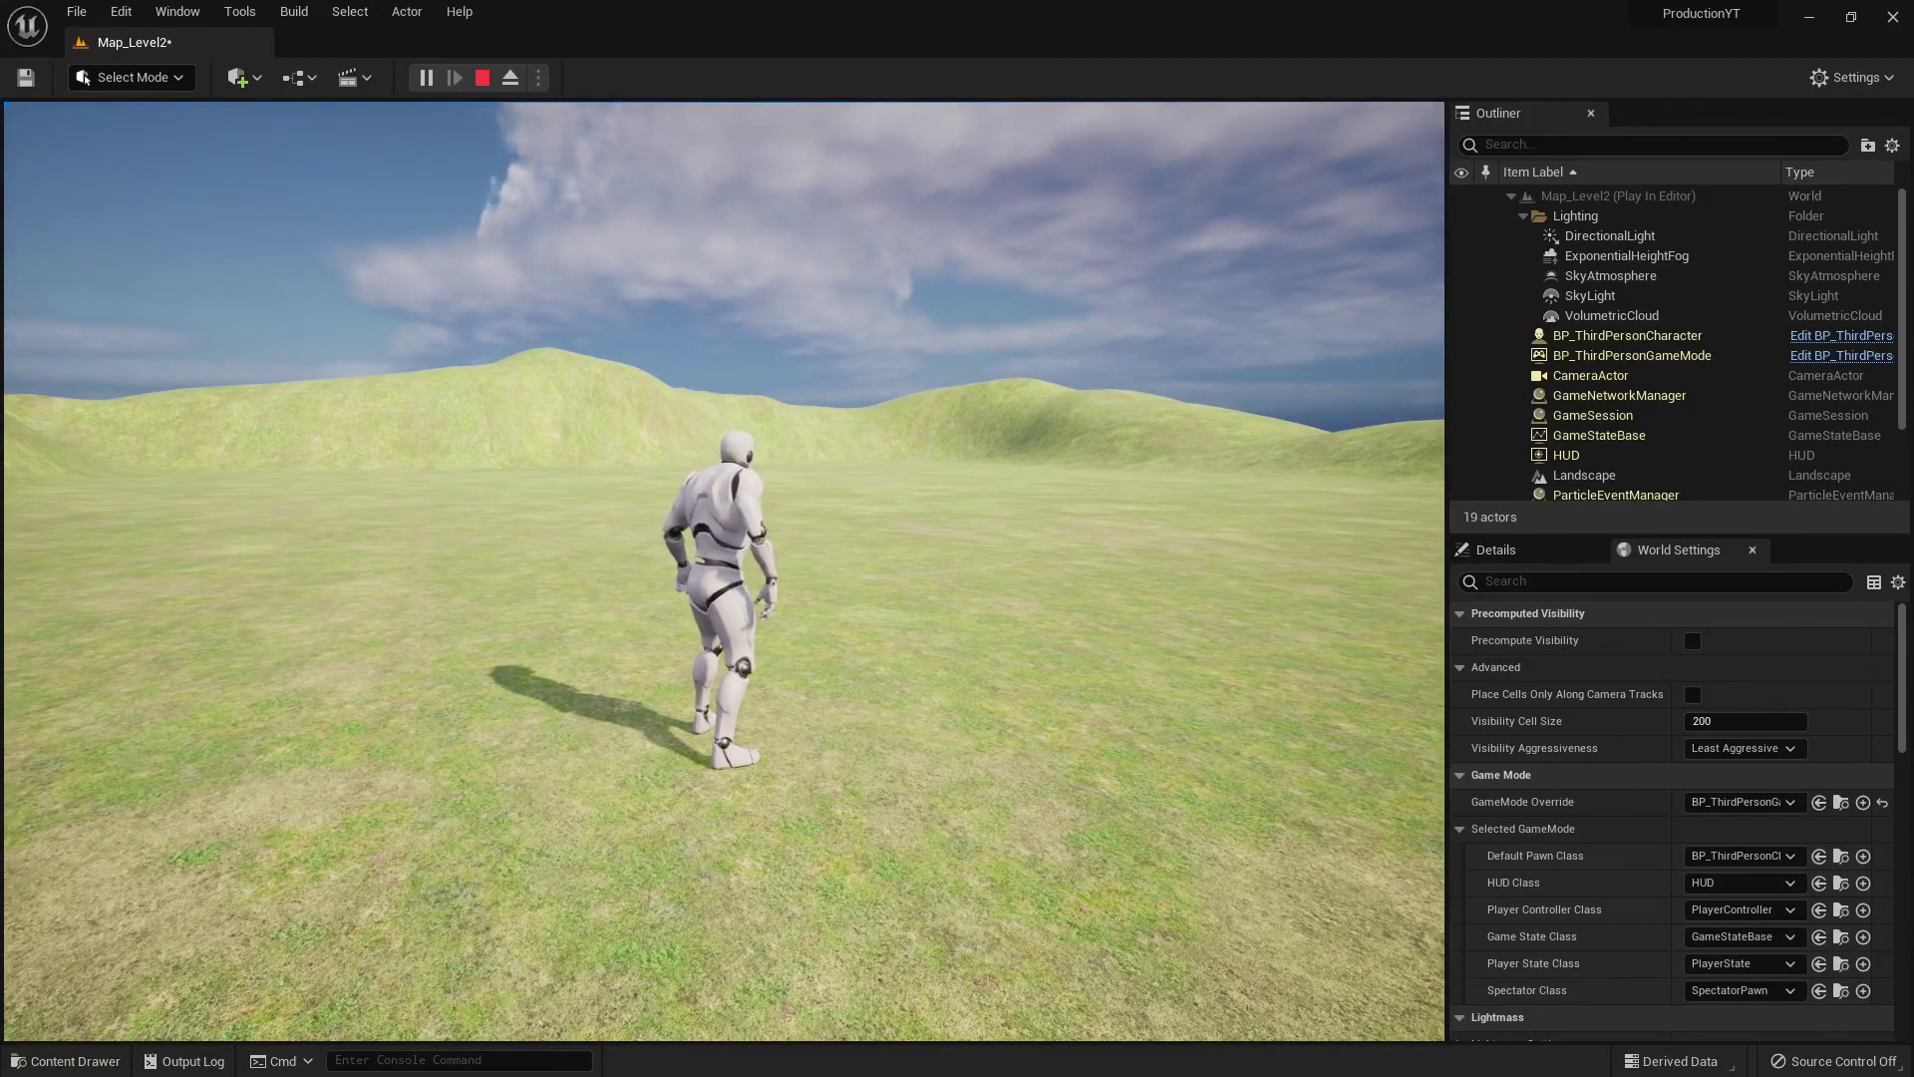
mouse_move(724, 598)
key(w)
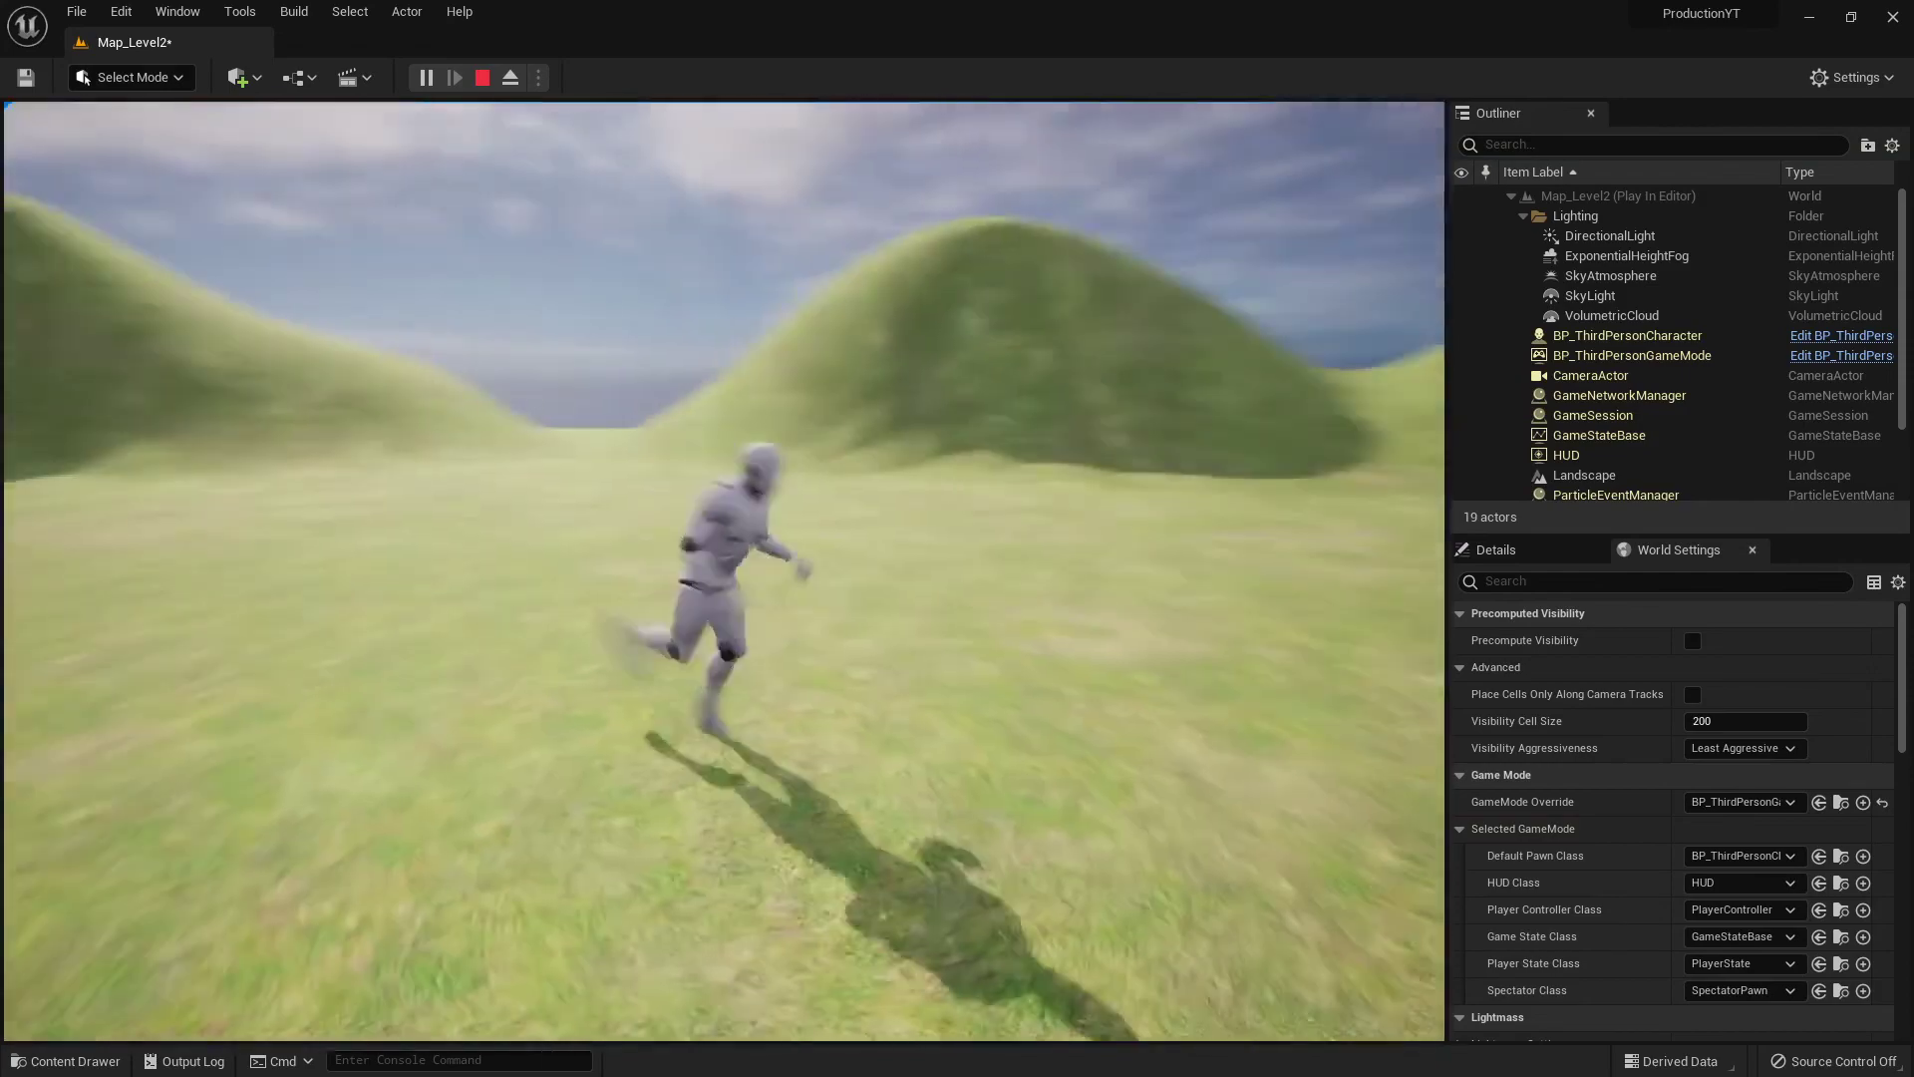
key(Escape)
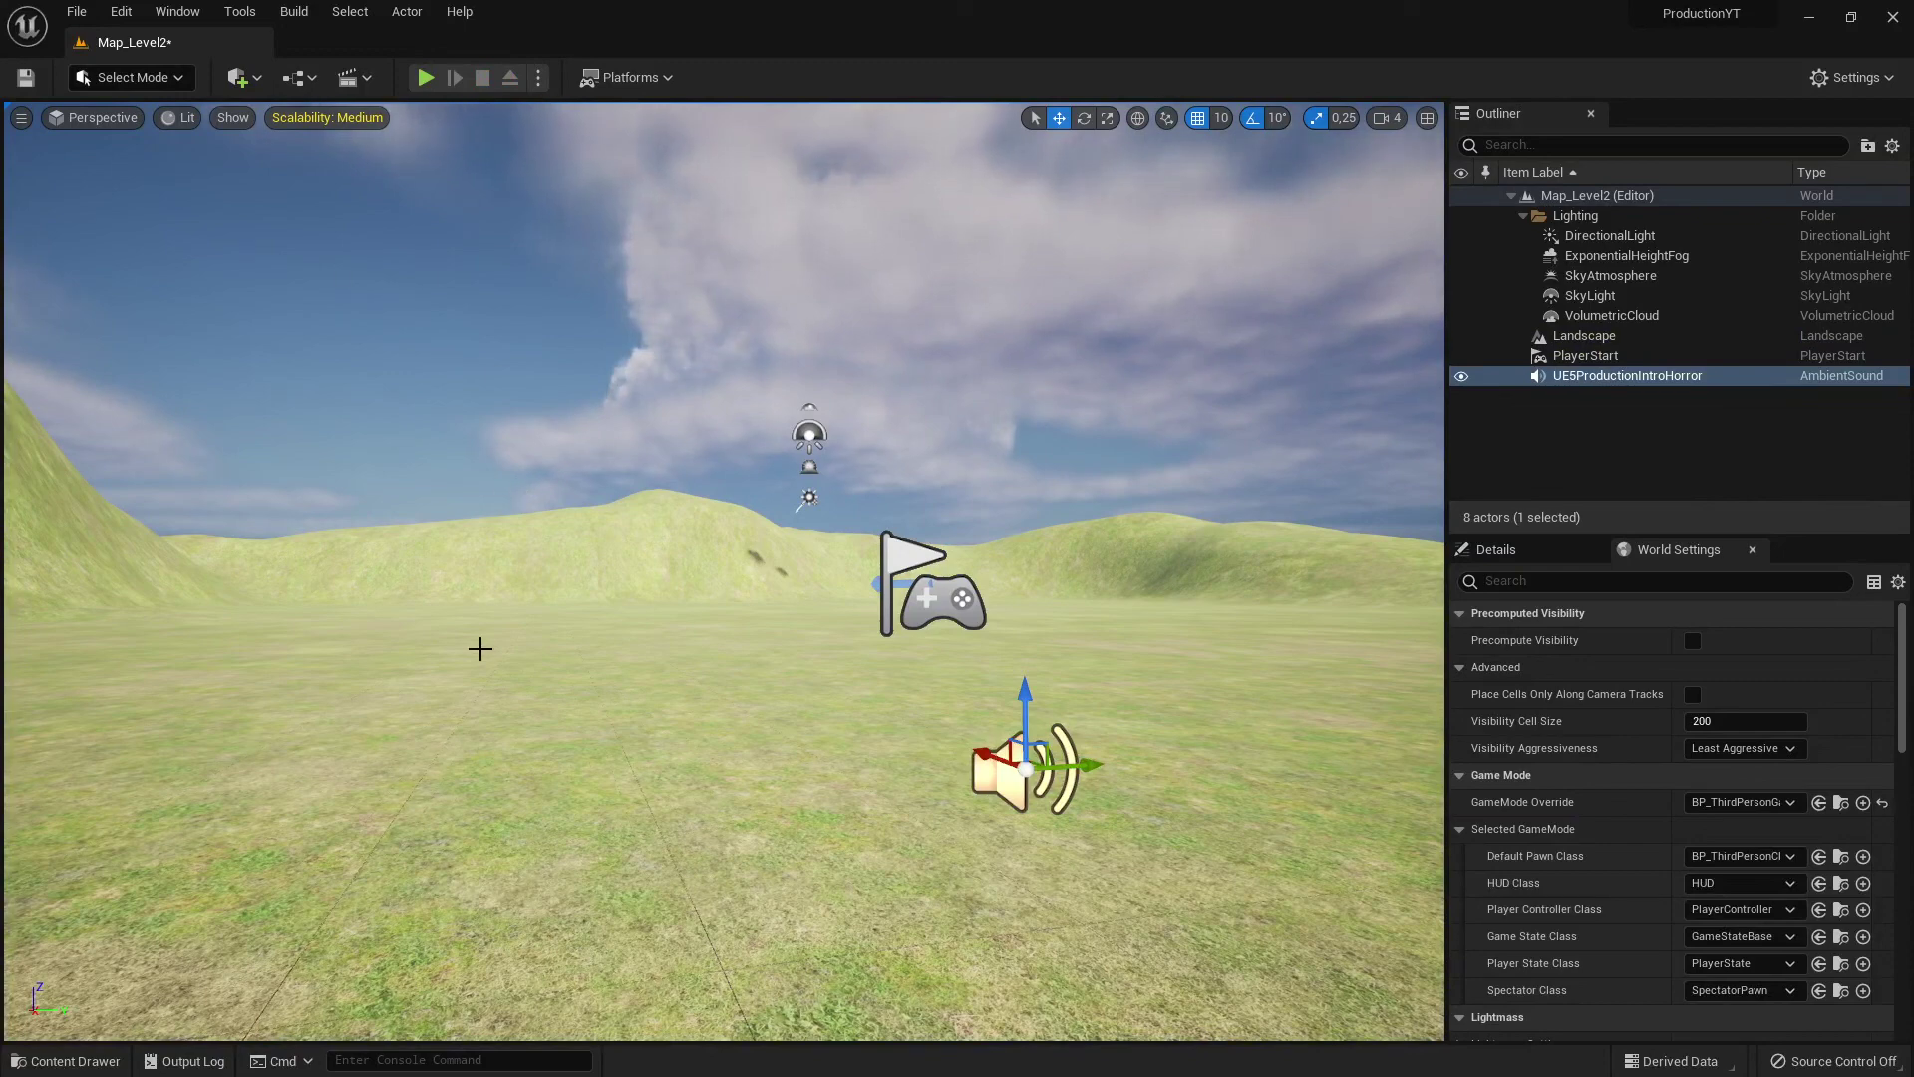
Step: Save the changed Map_Level2 level and open Map_MainMenu from the project's Maps folder
click(35, 1069)
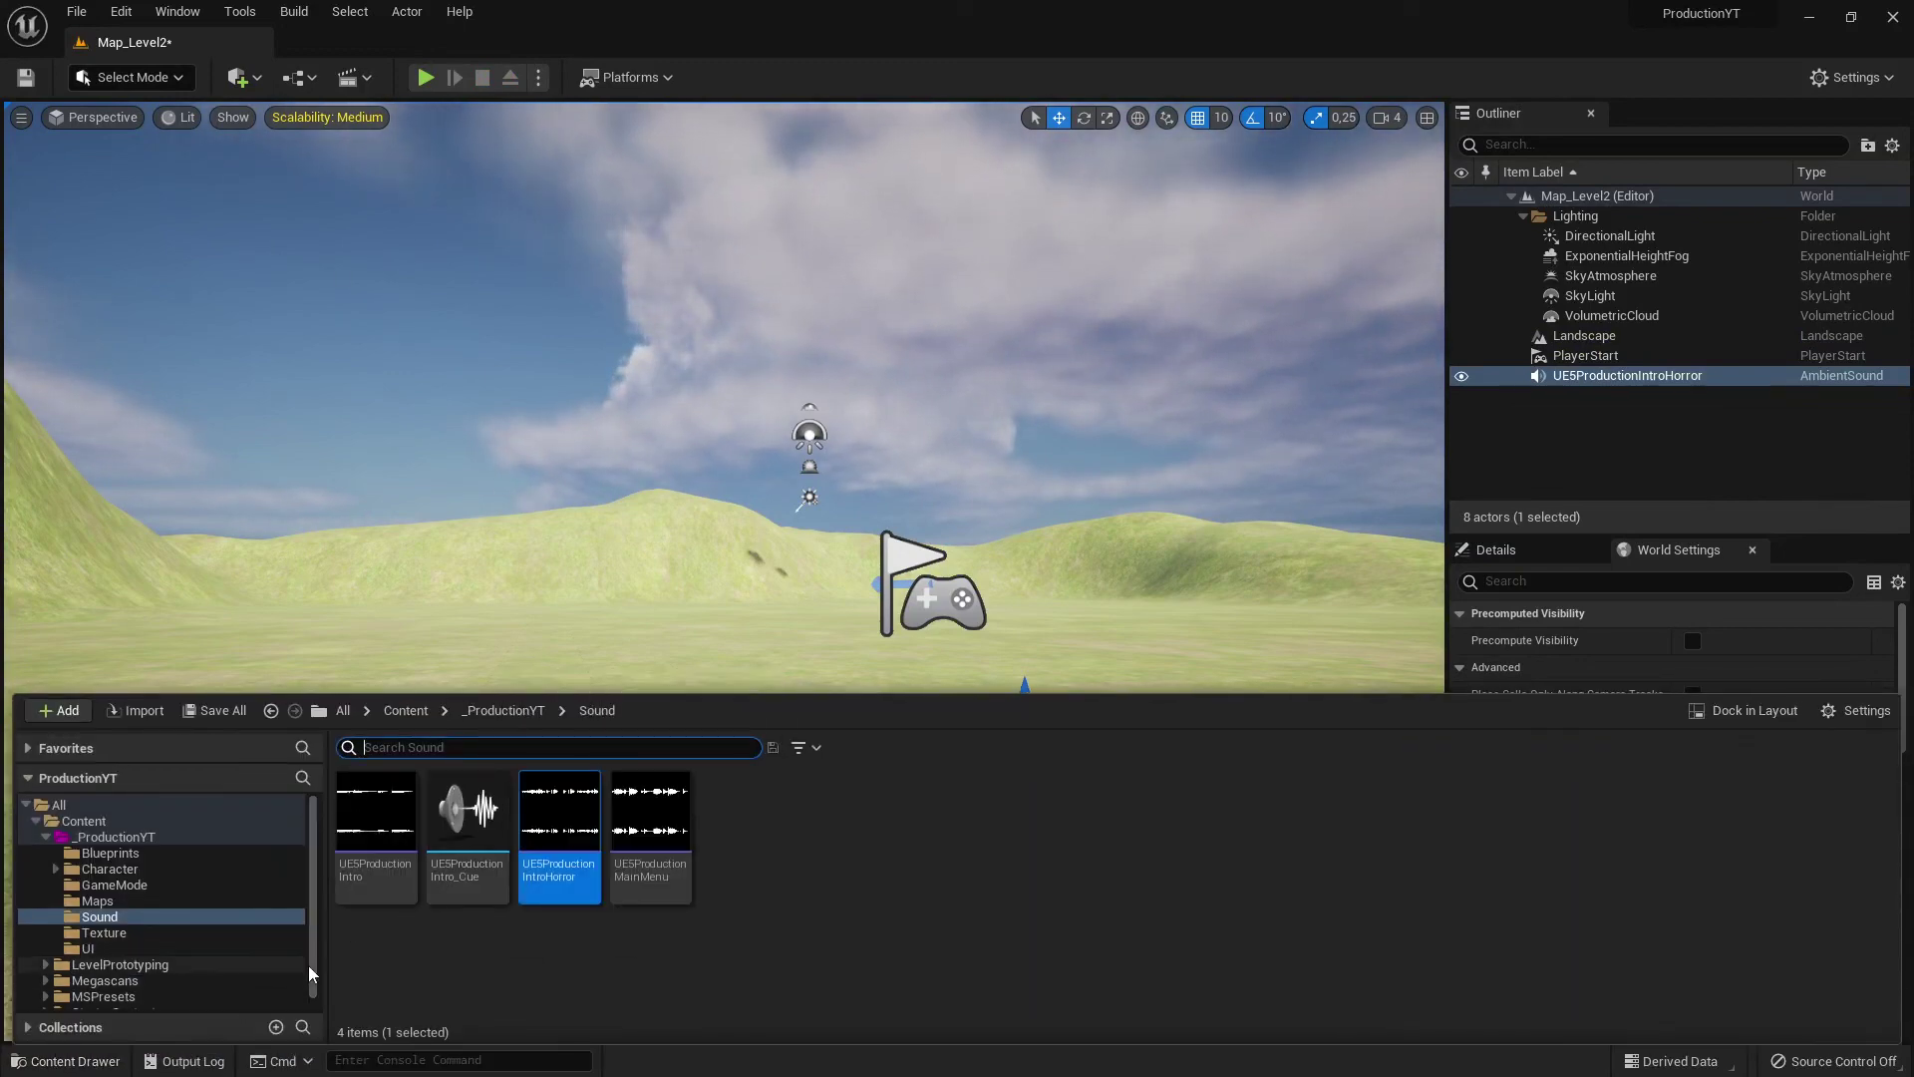
click(140, 933)
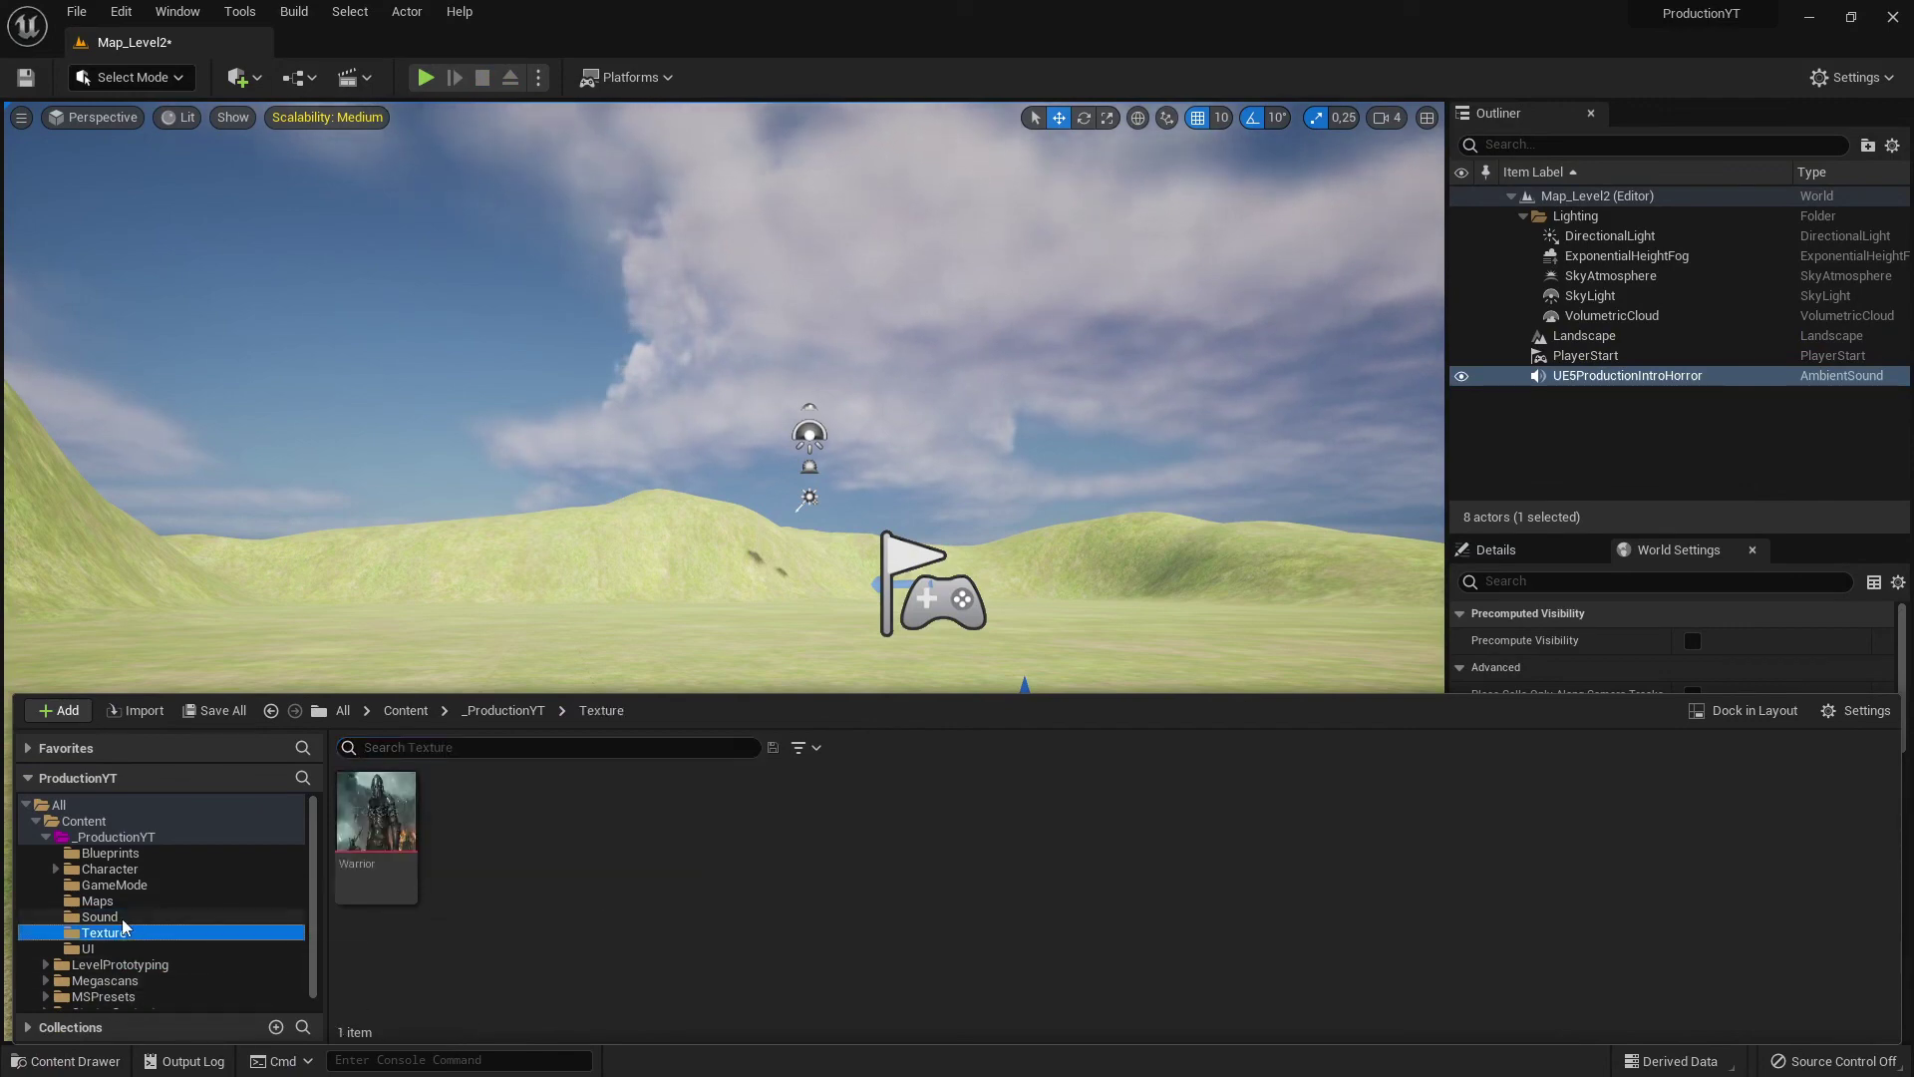
click(122, 903)
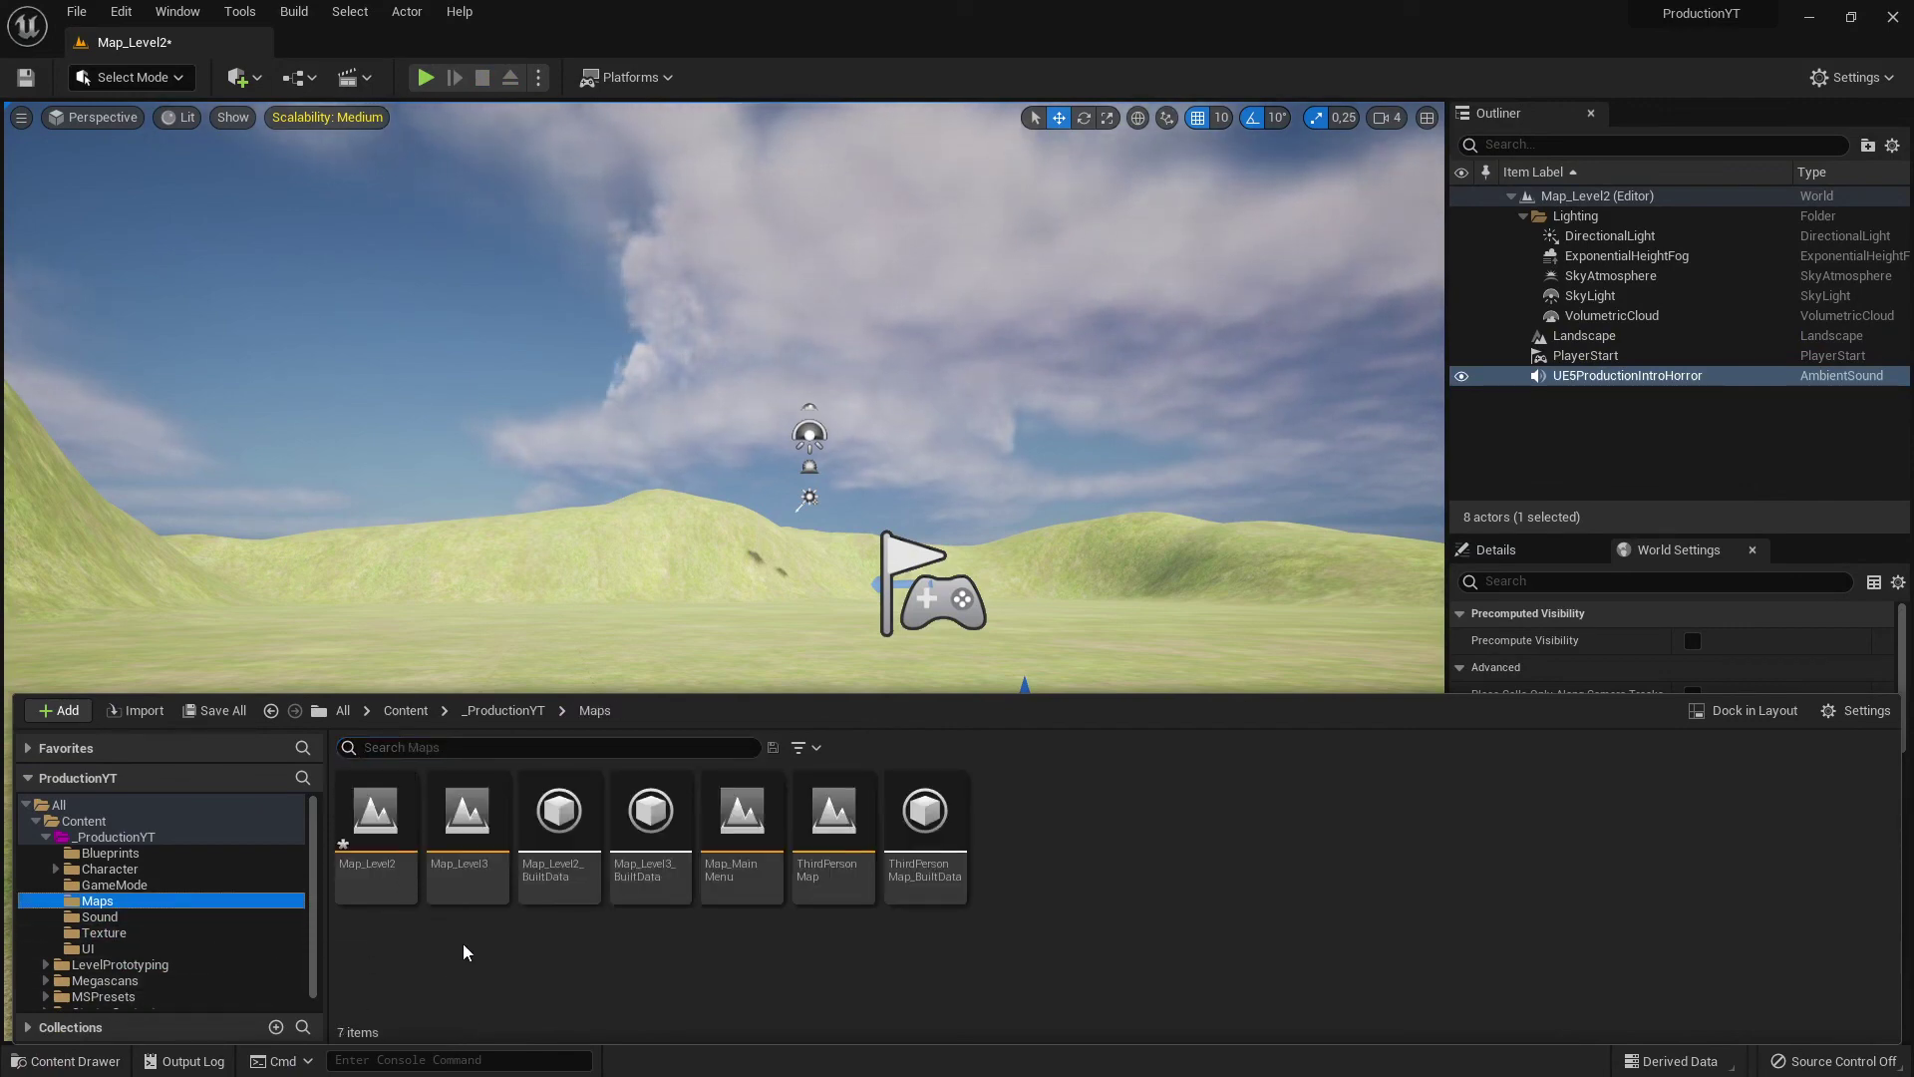
click(221, 712)
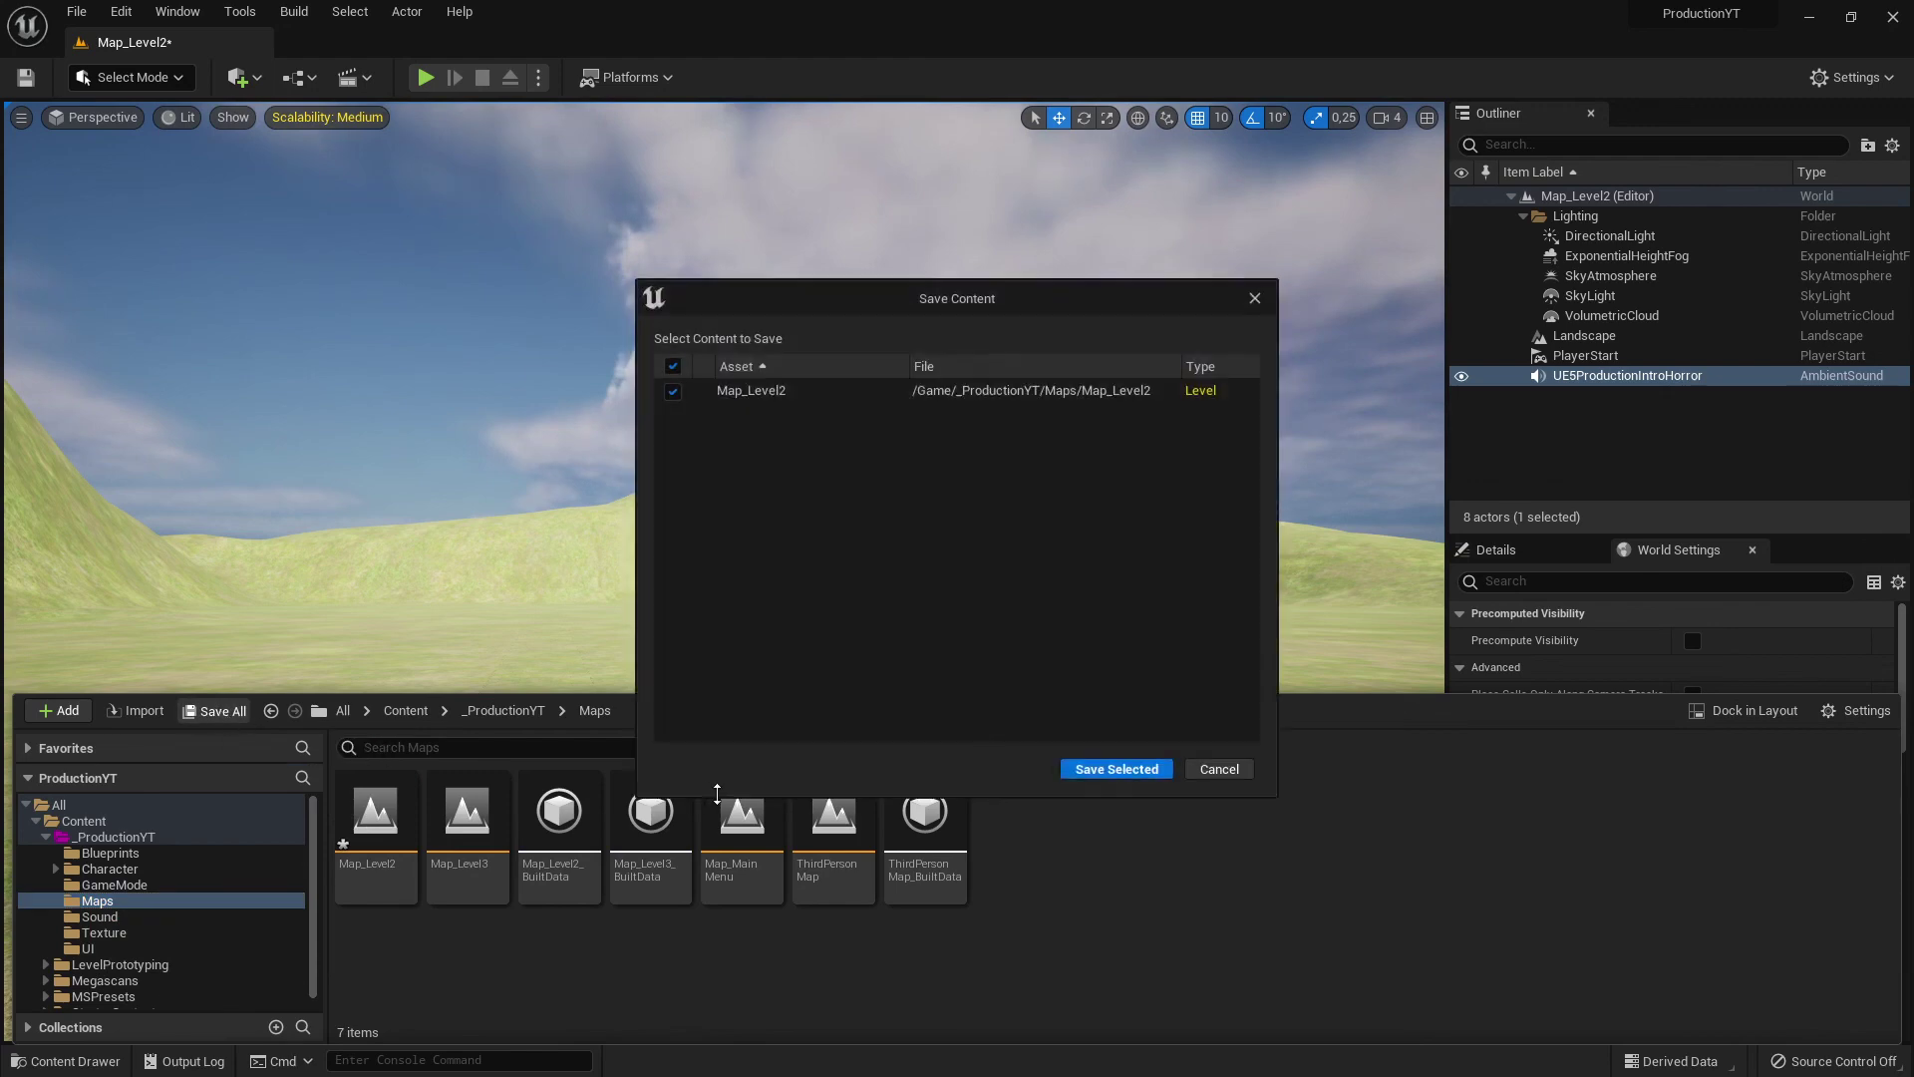
click(1102, 771)
click(77, 1060)
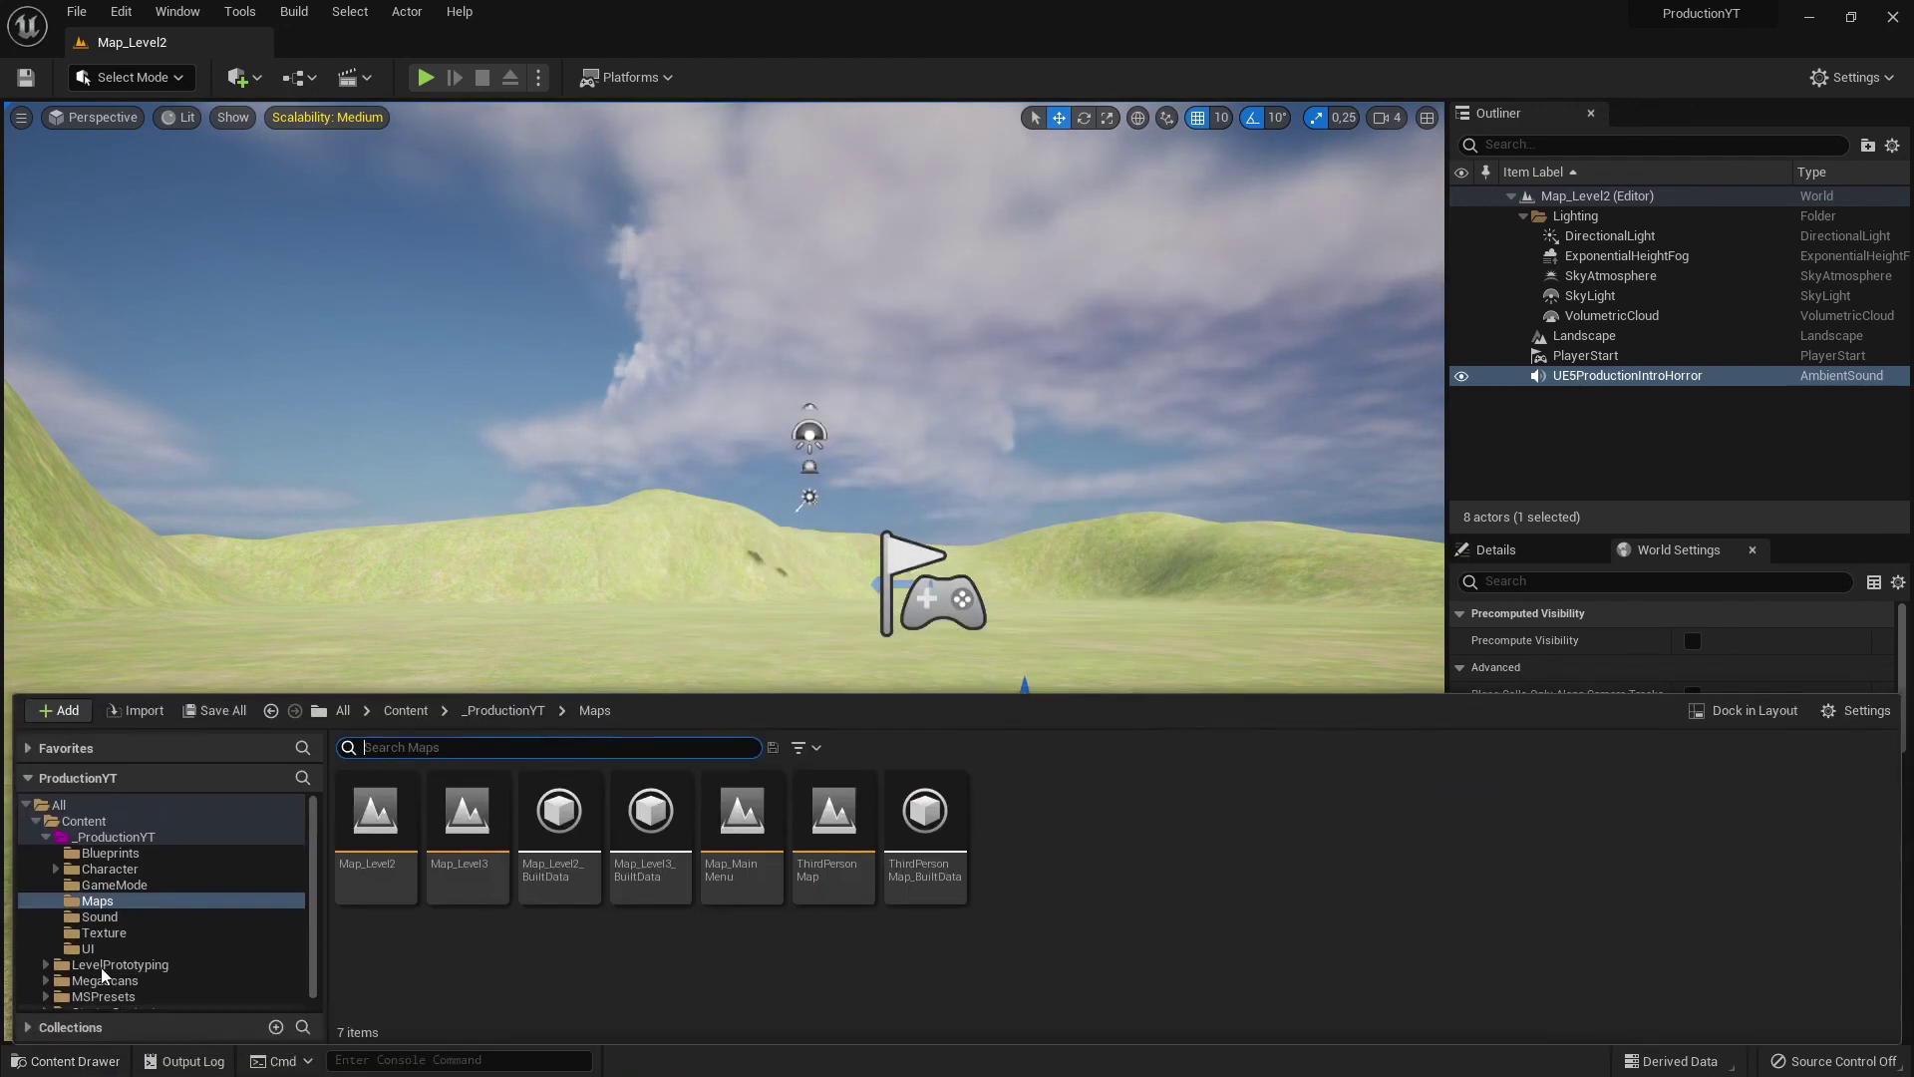
double_click(741, 858)
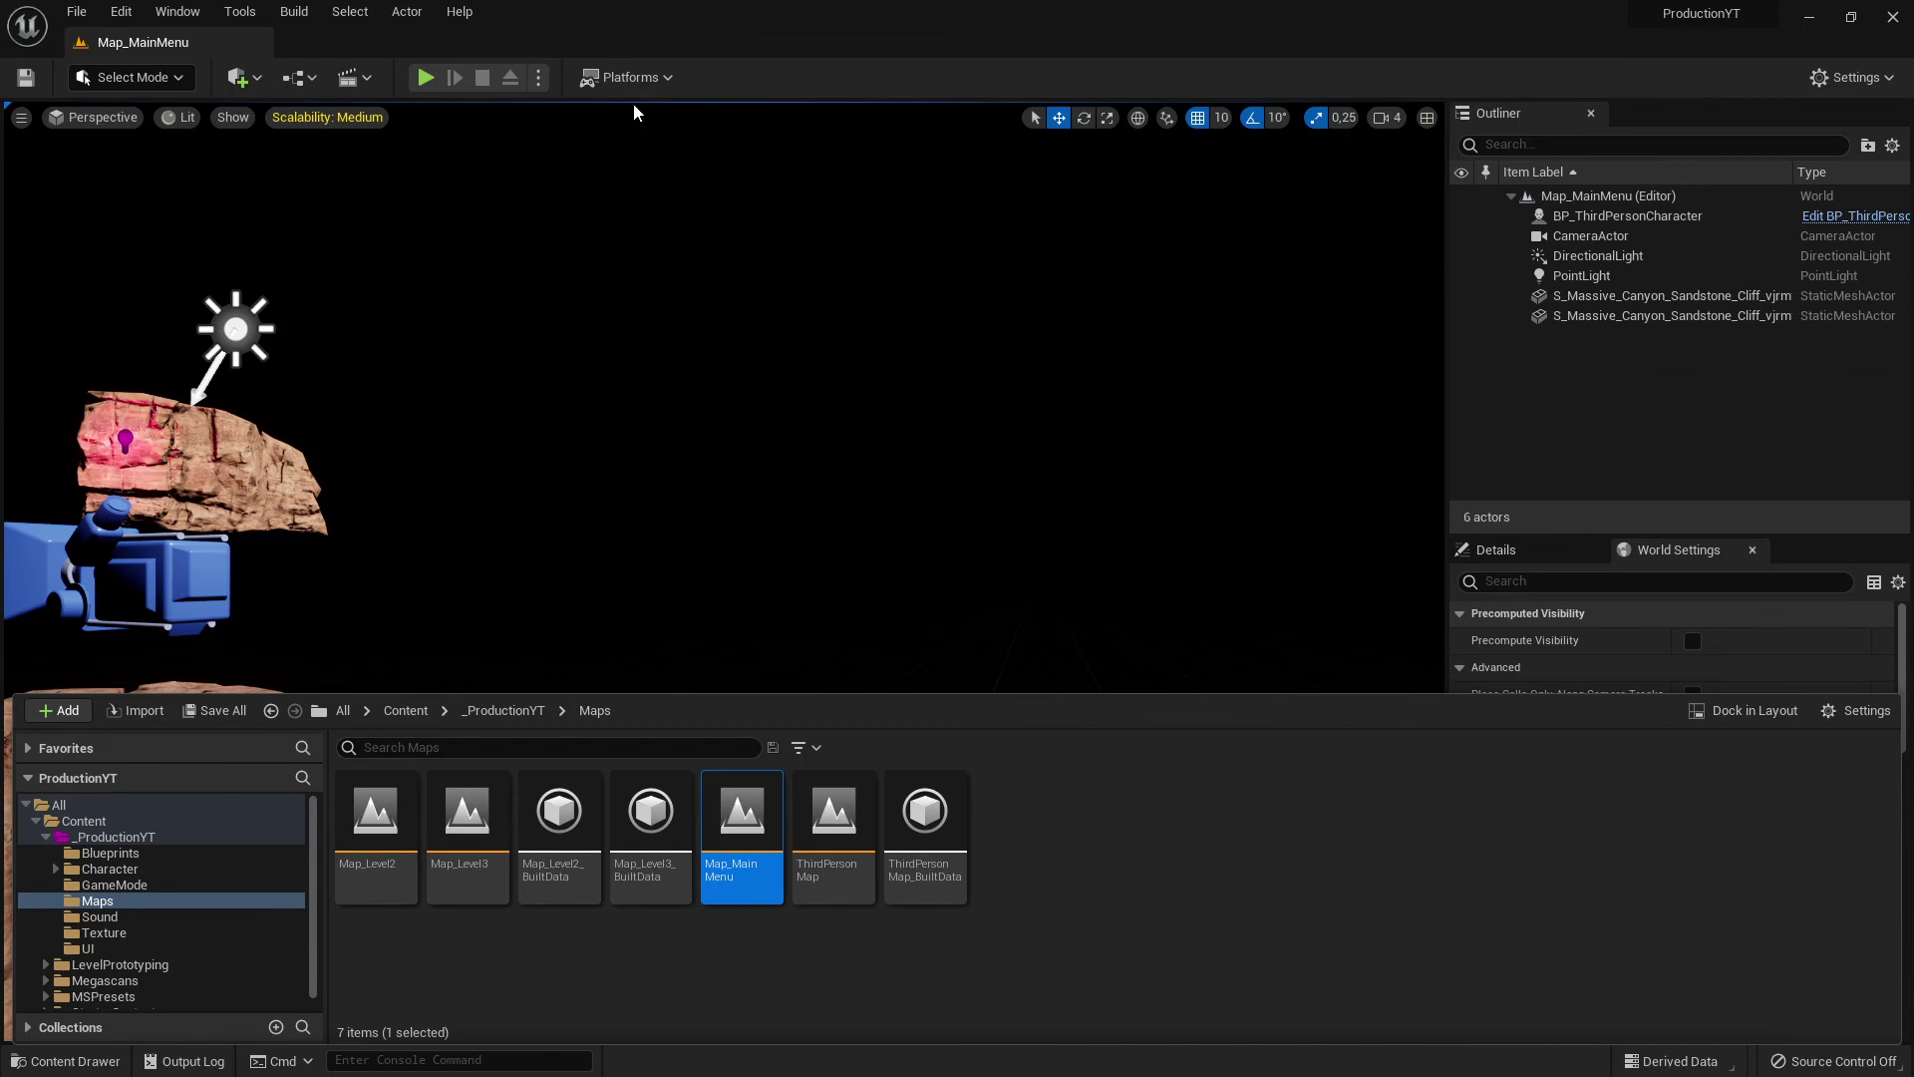
Step: Play Map_MainMenu, start the game, run the character through ThirdPersonMap into Map_Level2 to check the music, and end the session
click(424, 77)
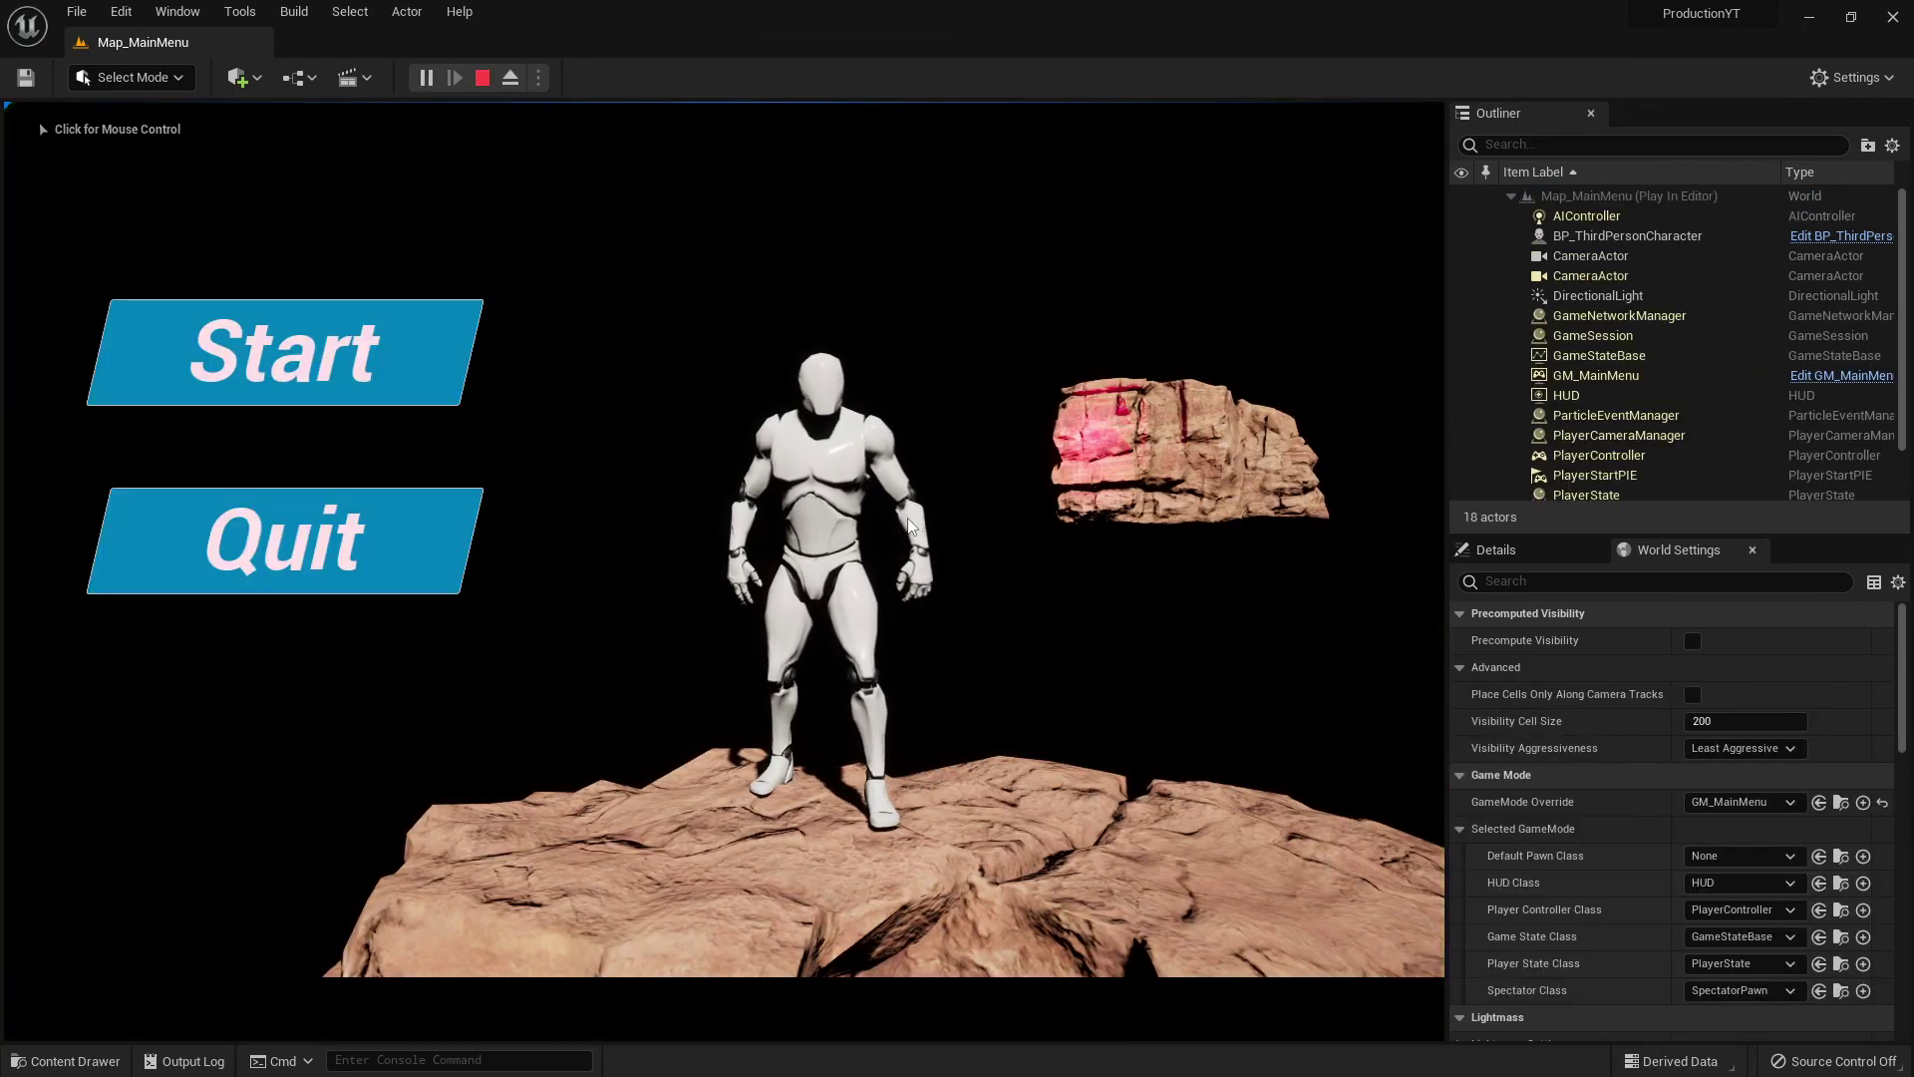
click(361, 397)
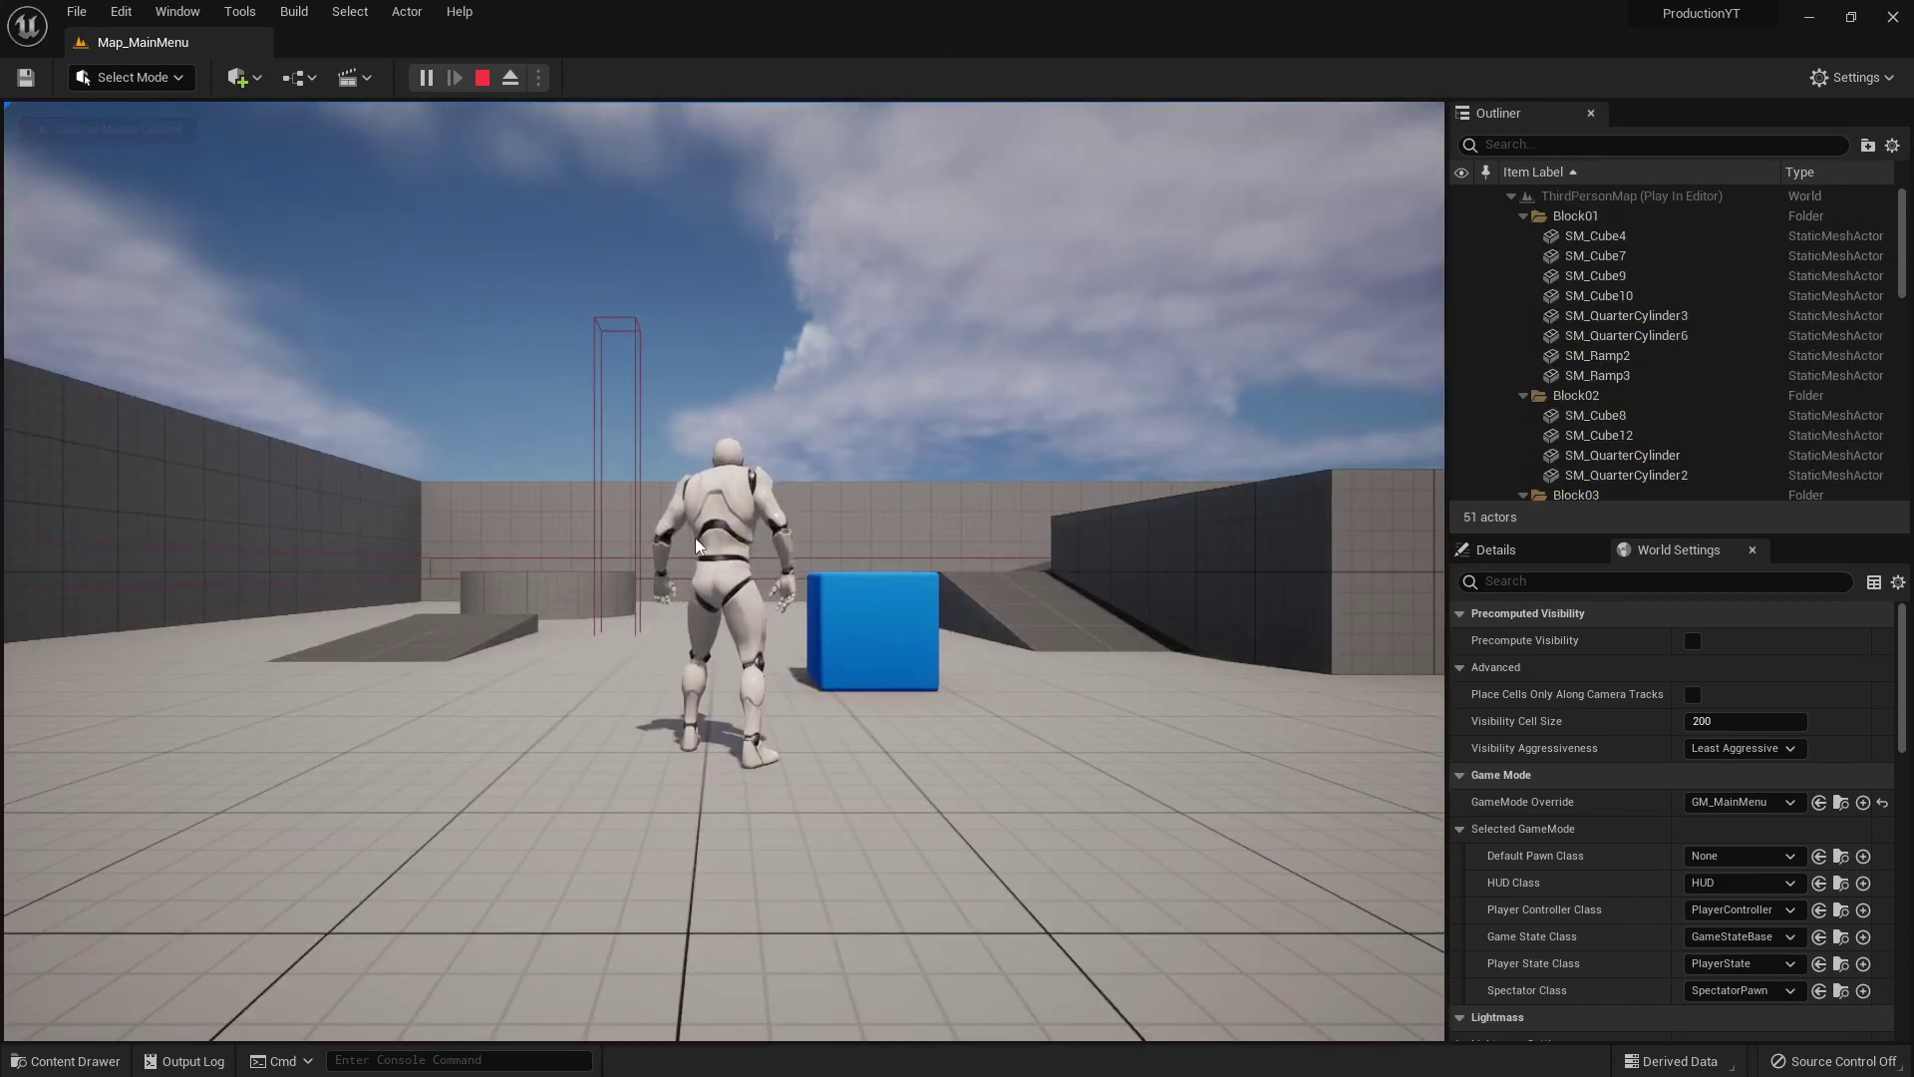
click(684, 608)
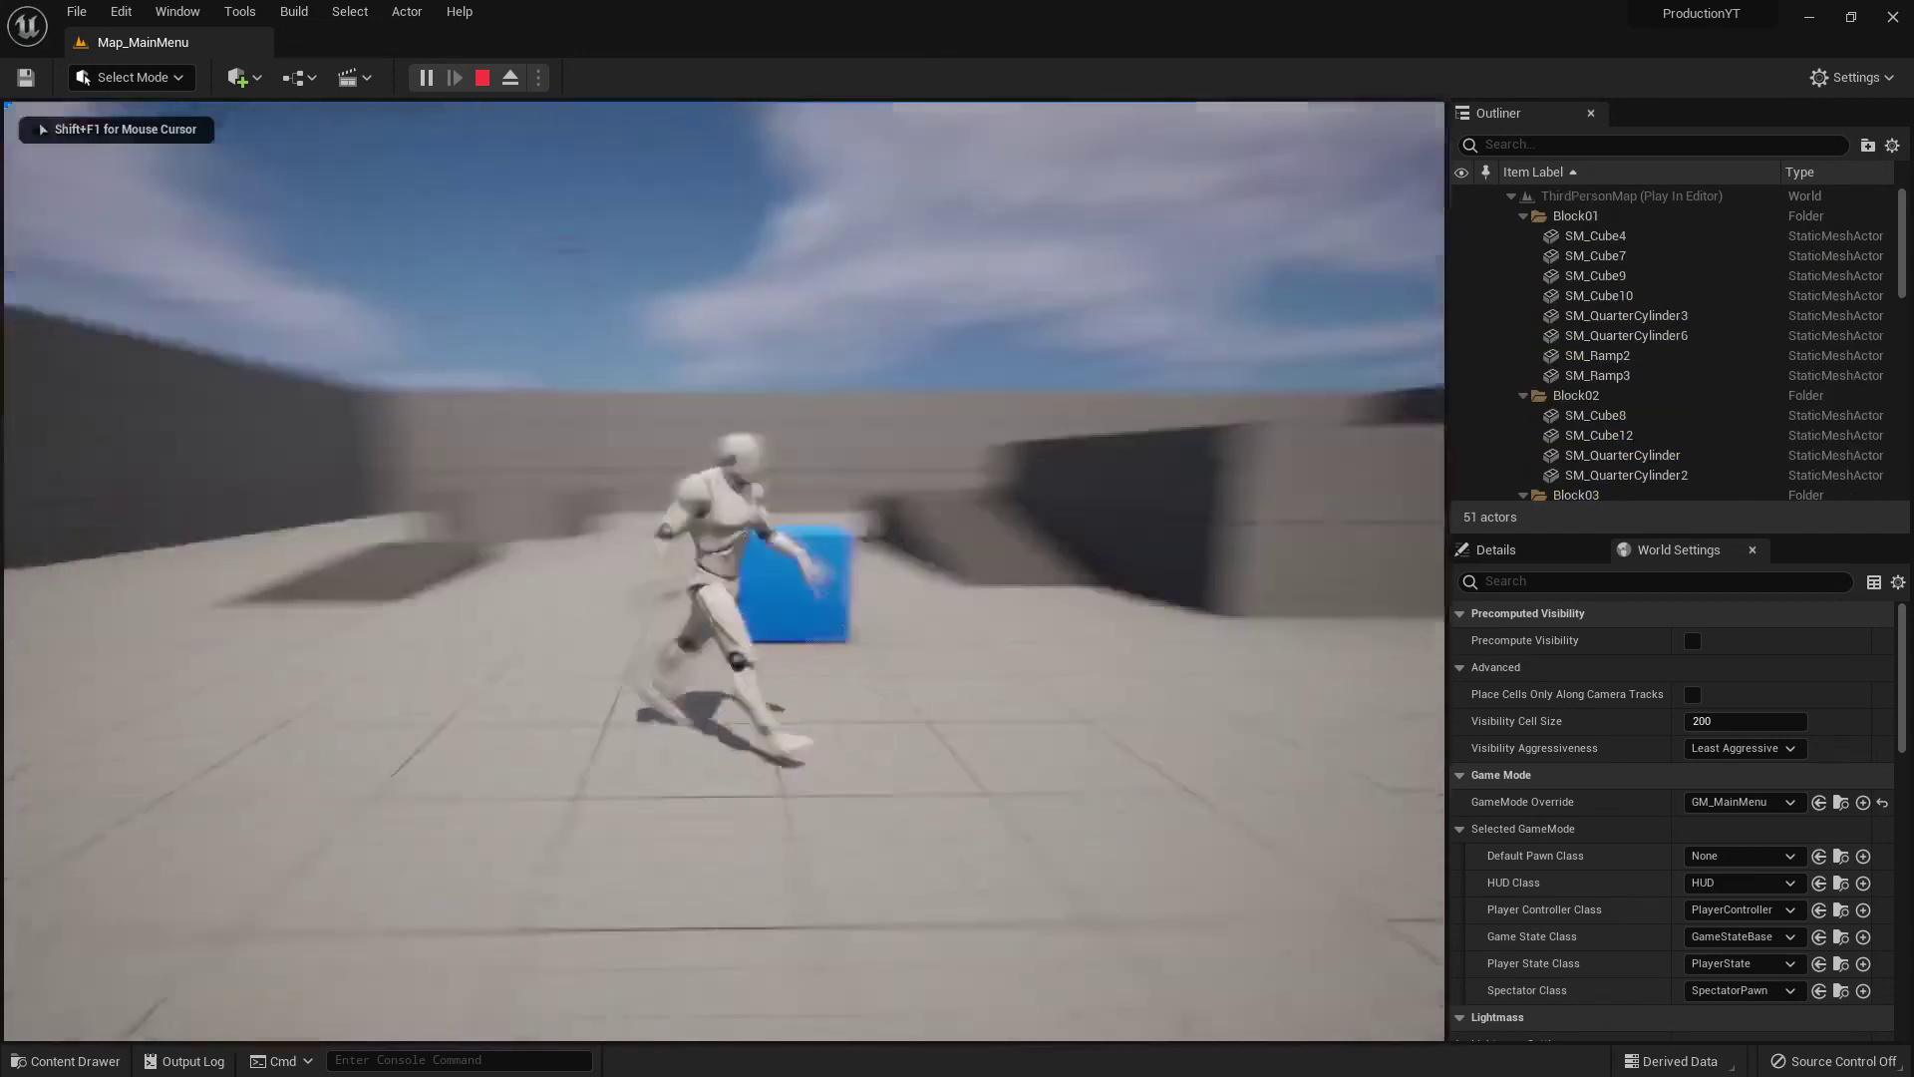
key(w)
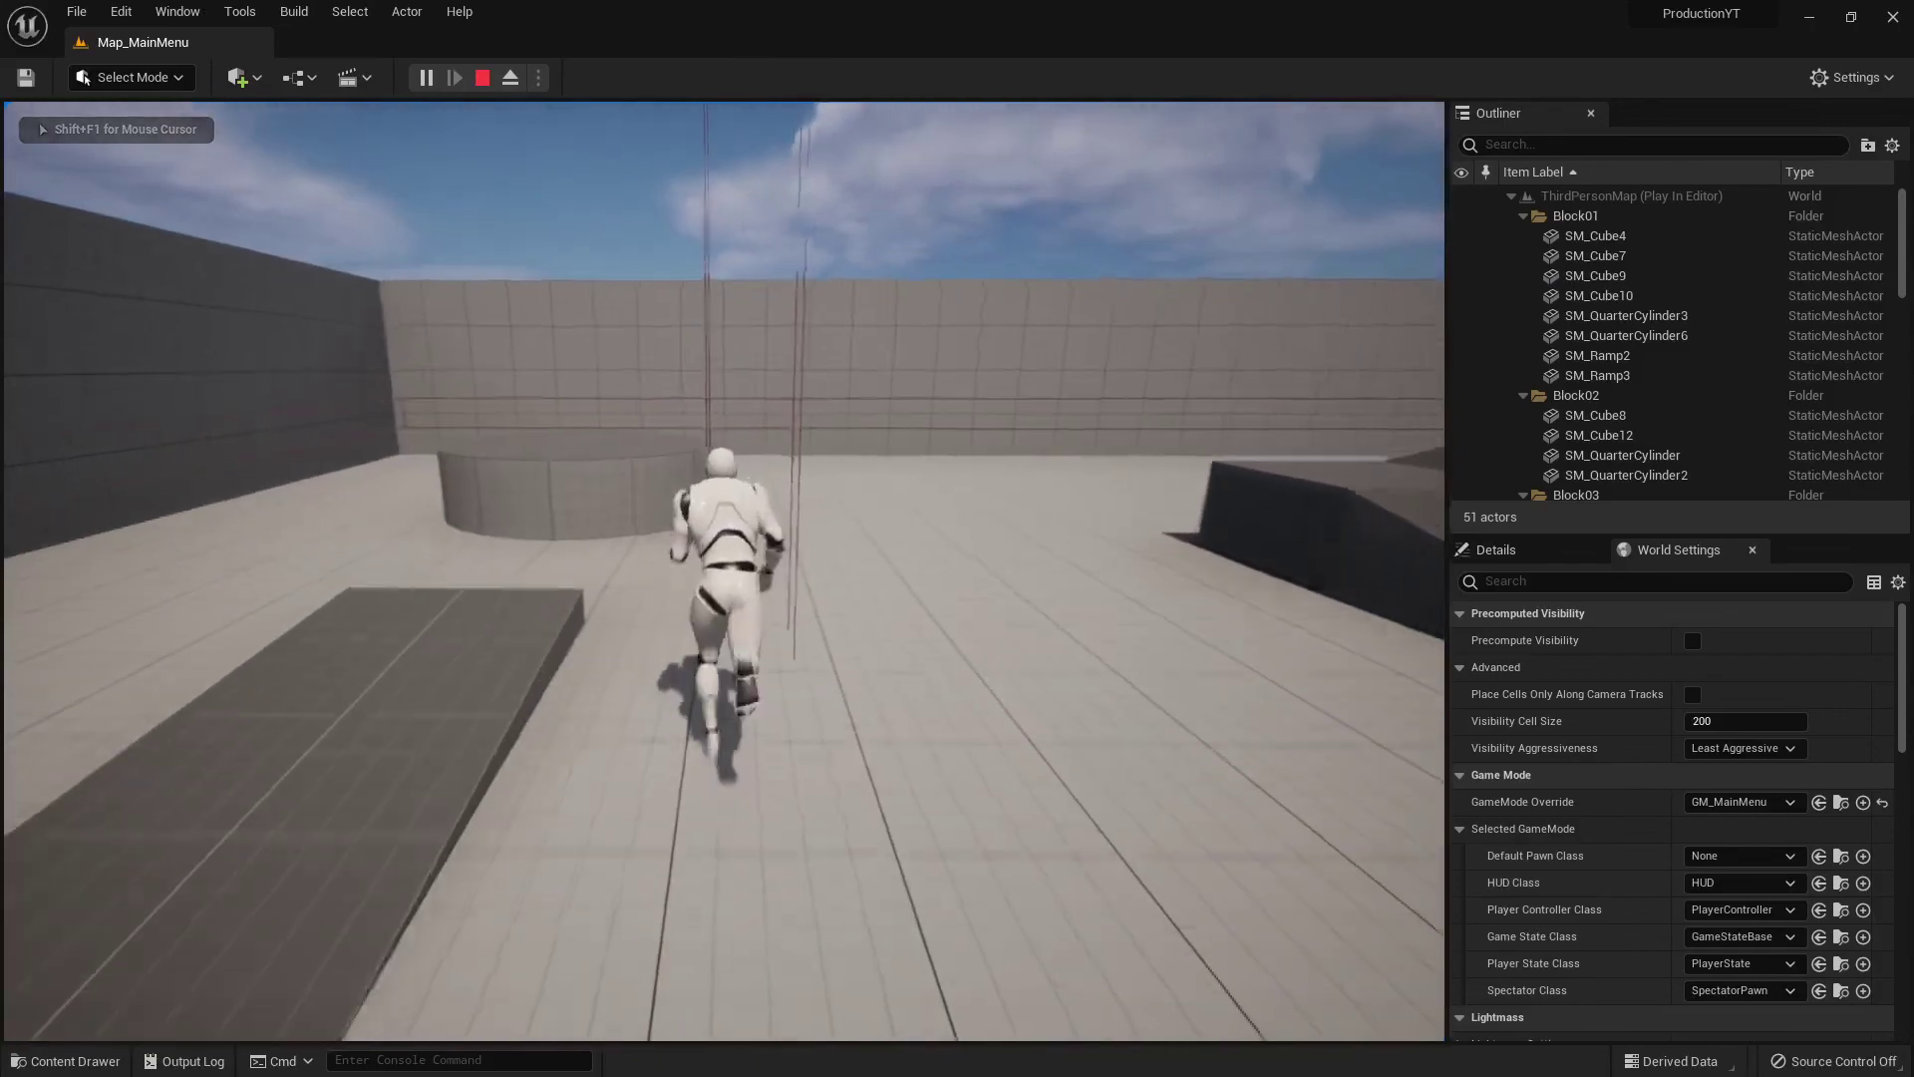
key(w)
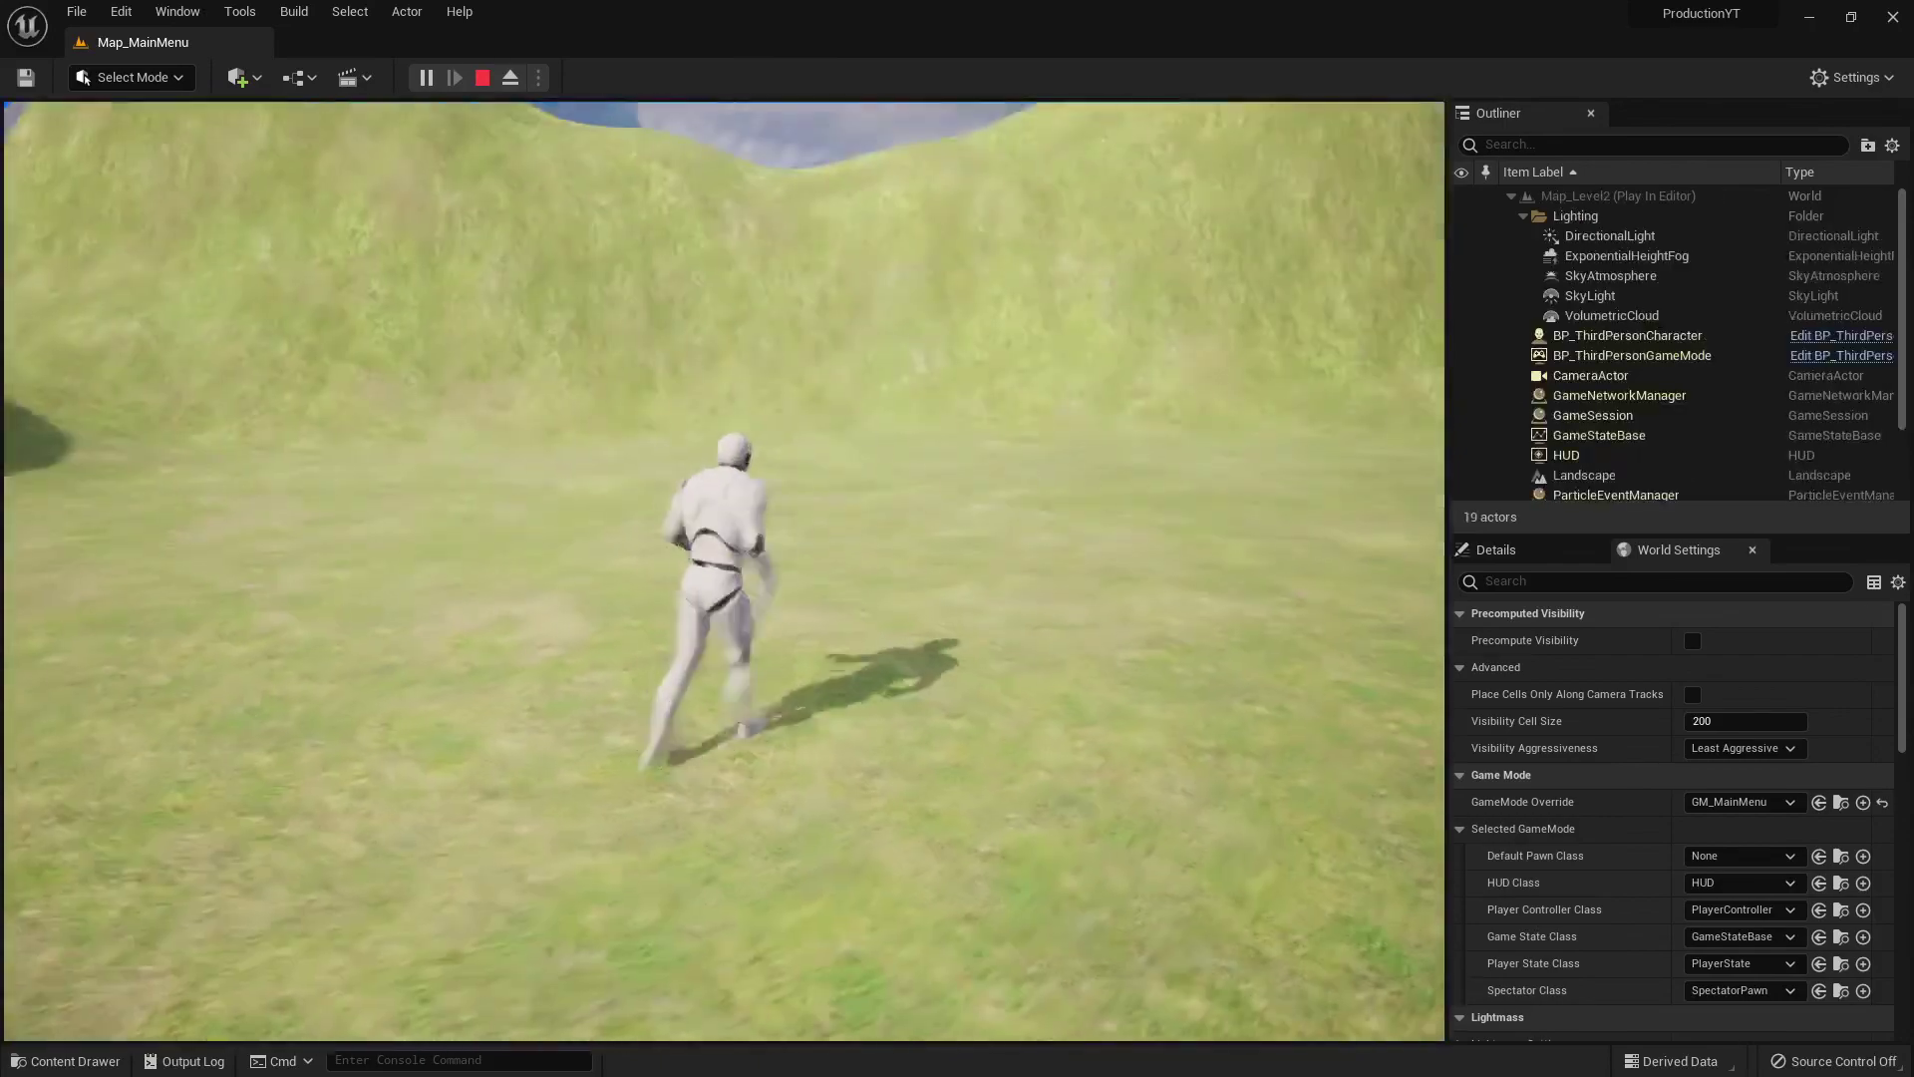
key(a)
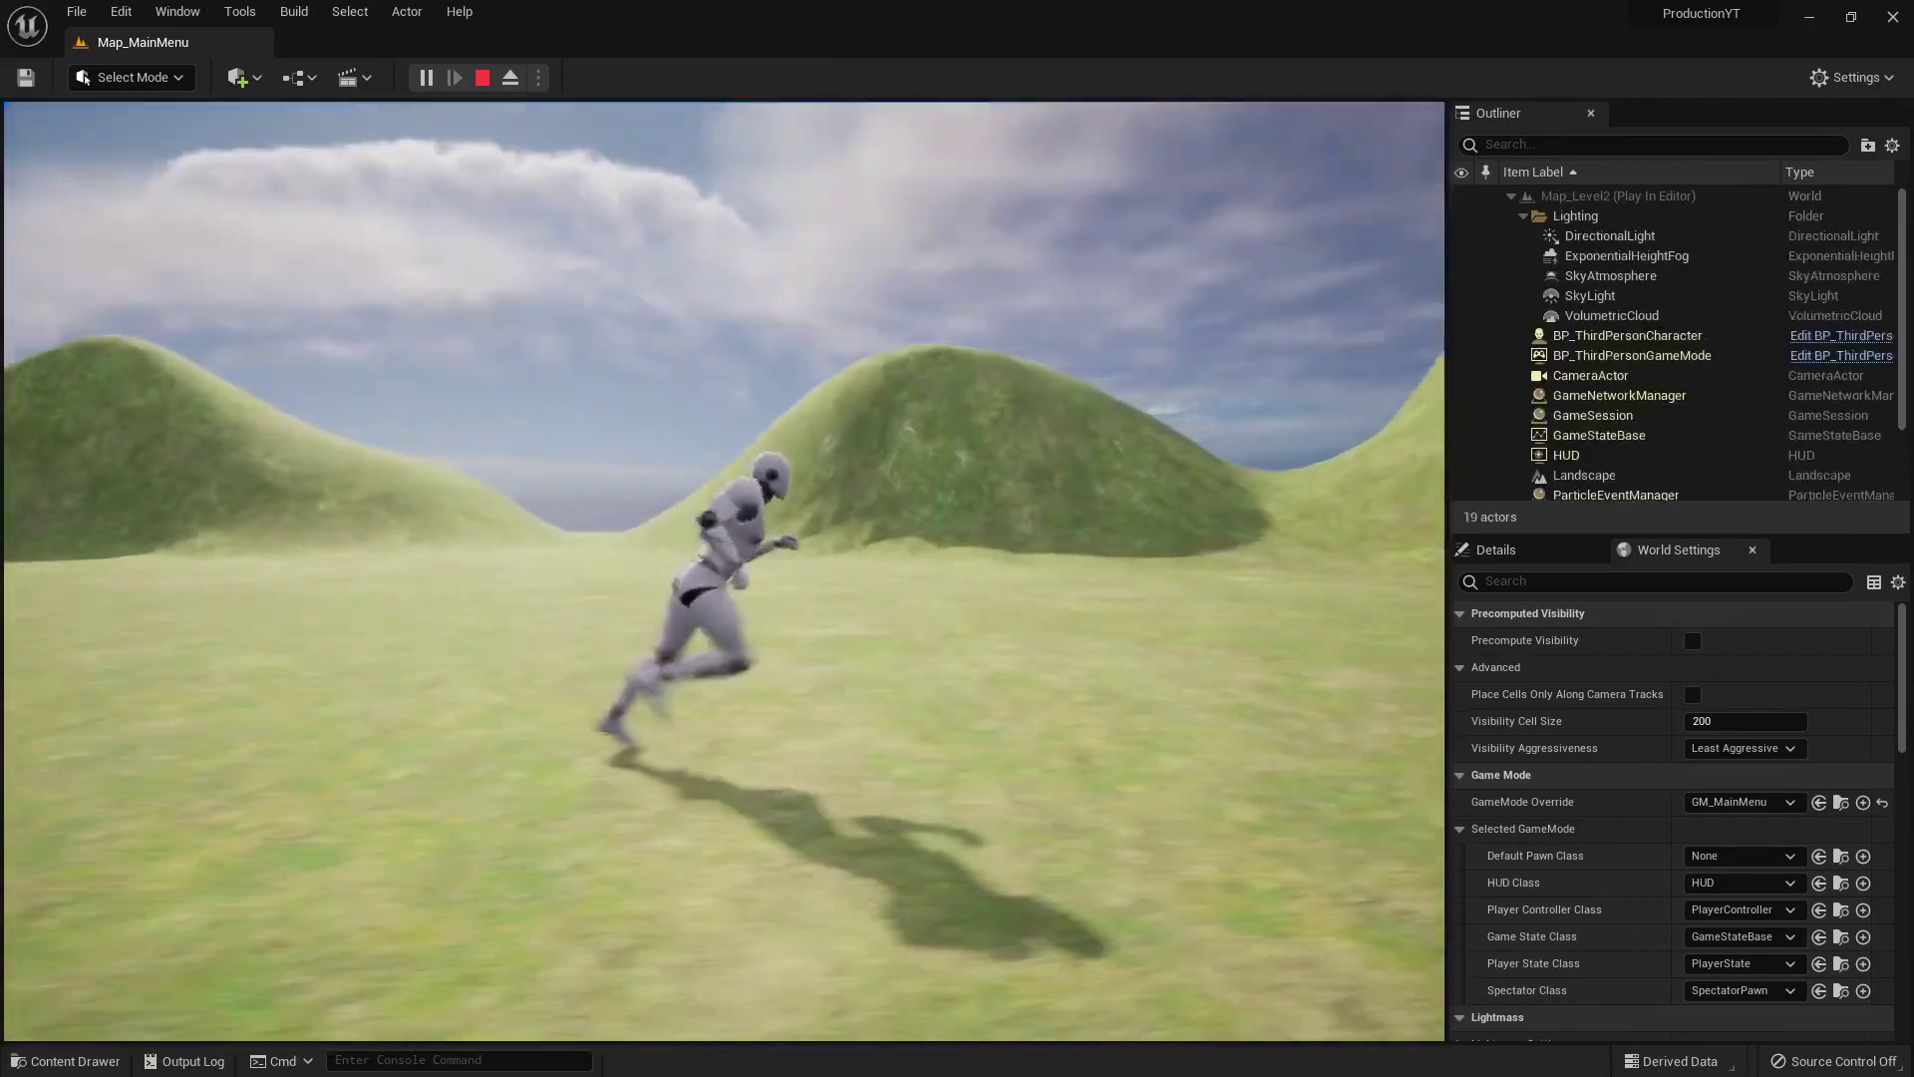
key(w)
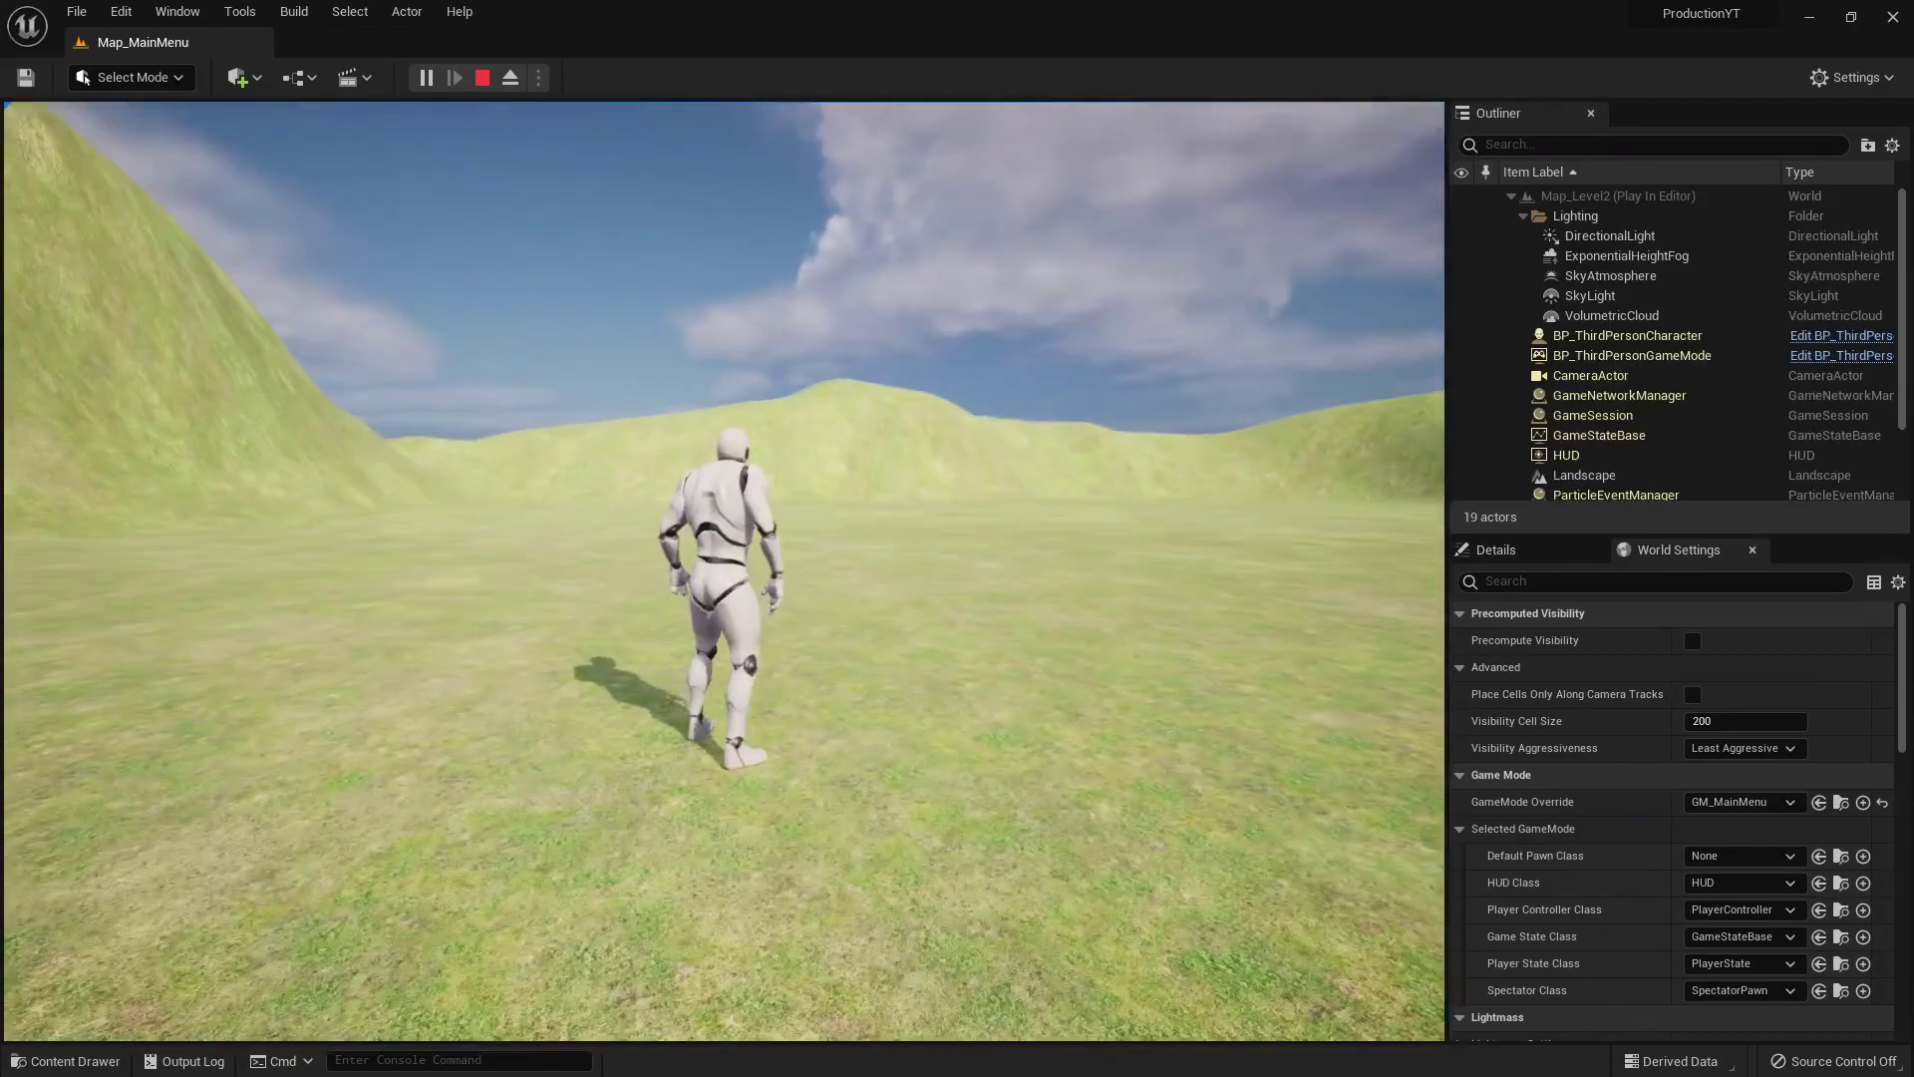
key(w)
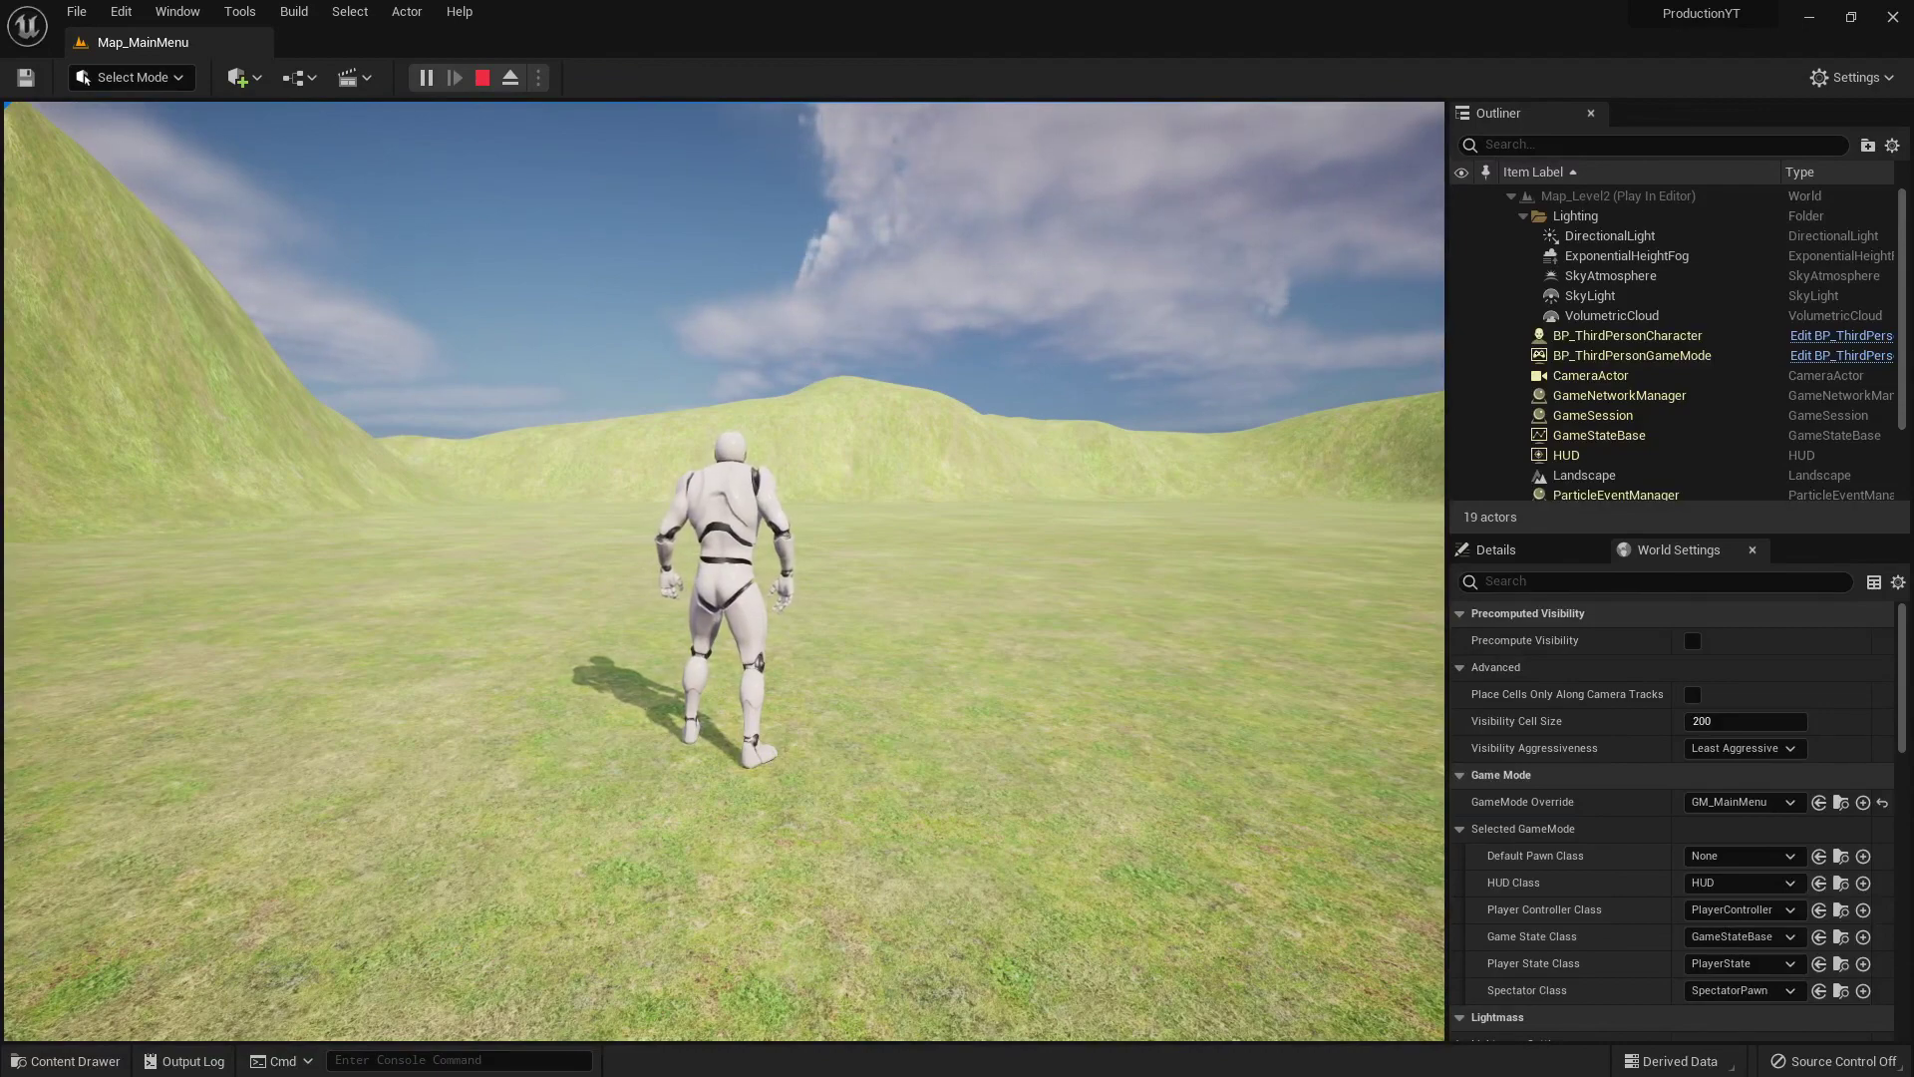
key(Escape)
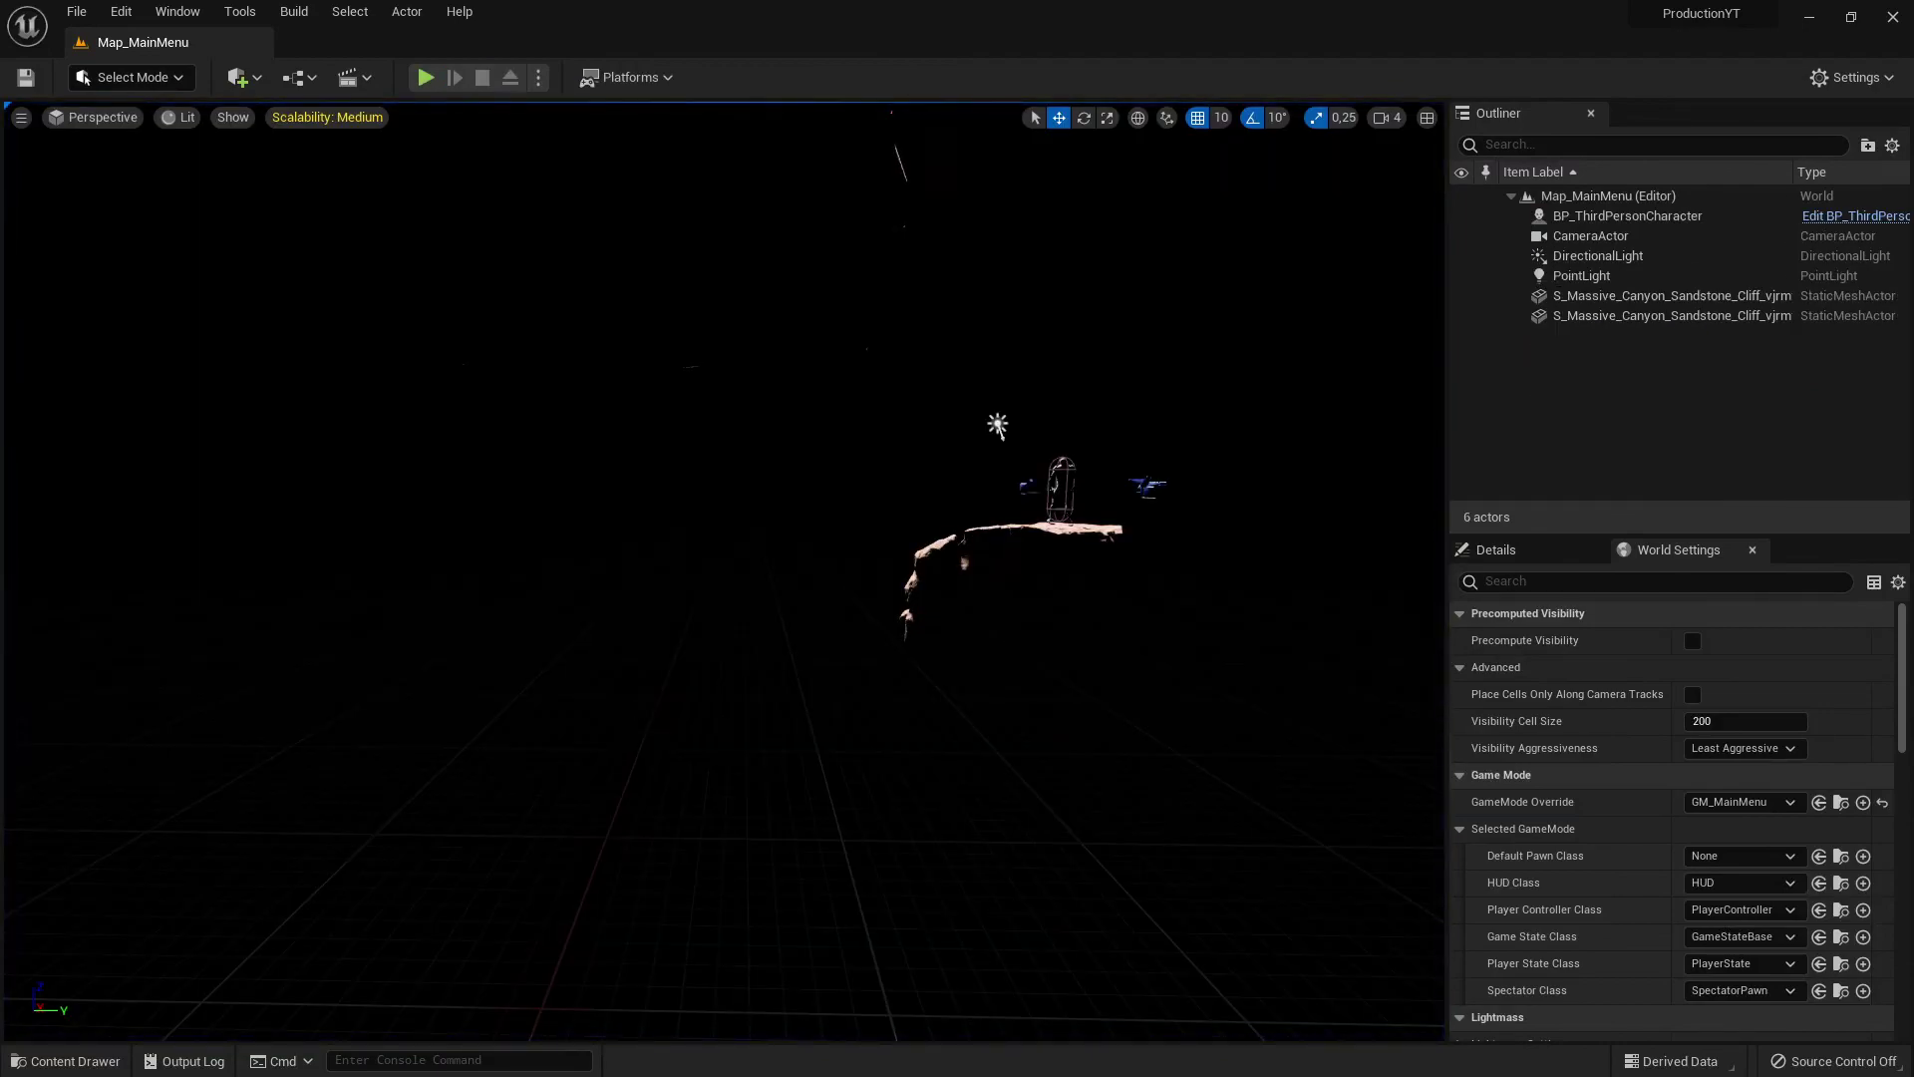